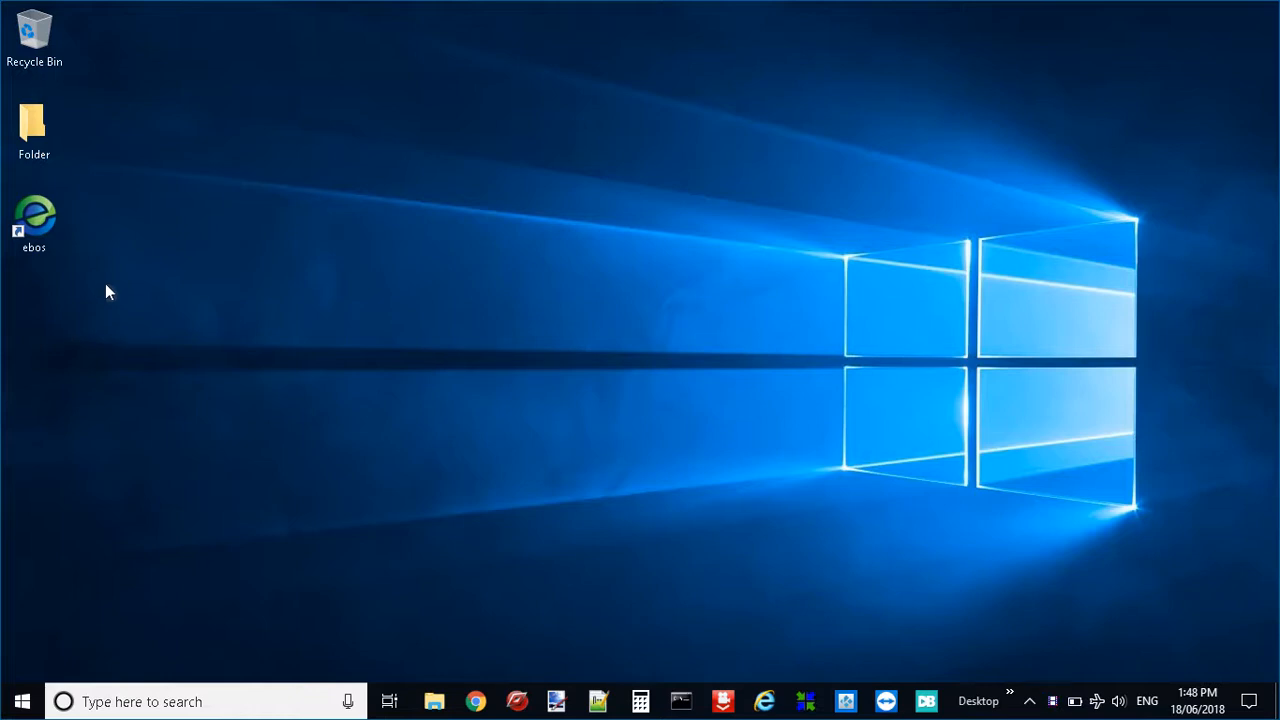
# Step: Launch eBOS, log in with the superuser account password and accept the entry date 18/06/2018
pyautogui.click(28, 218)
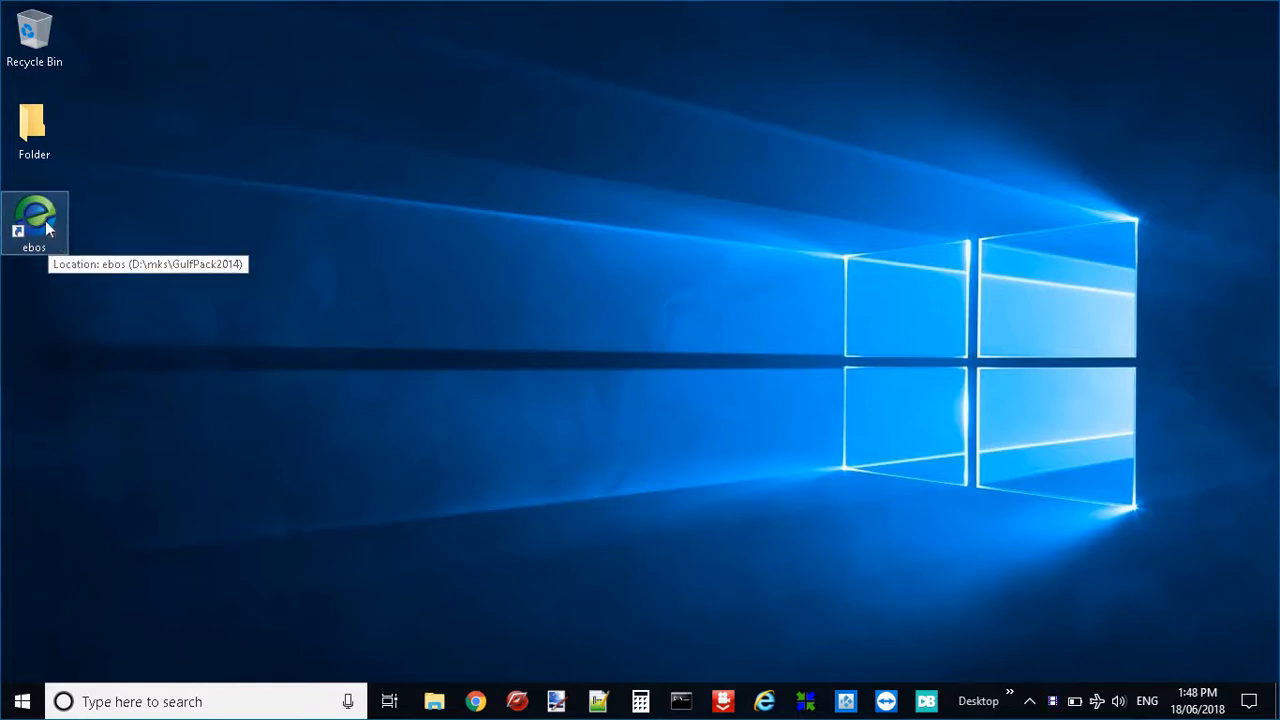
pyautogui.doubleClick(45, 222)
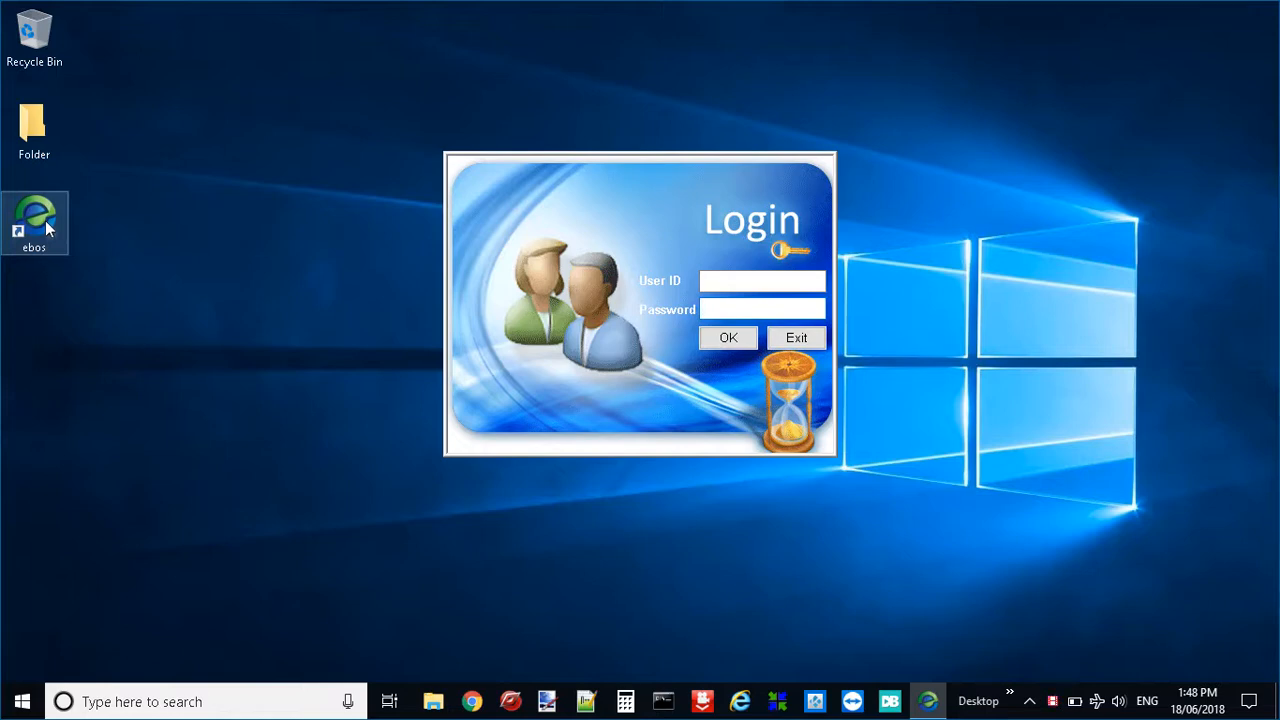
pyautogui.press('Tab')
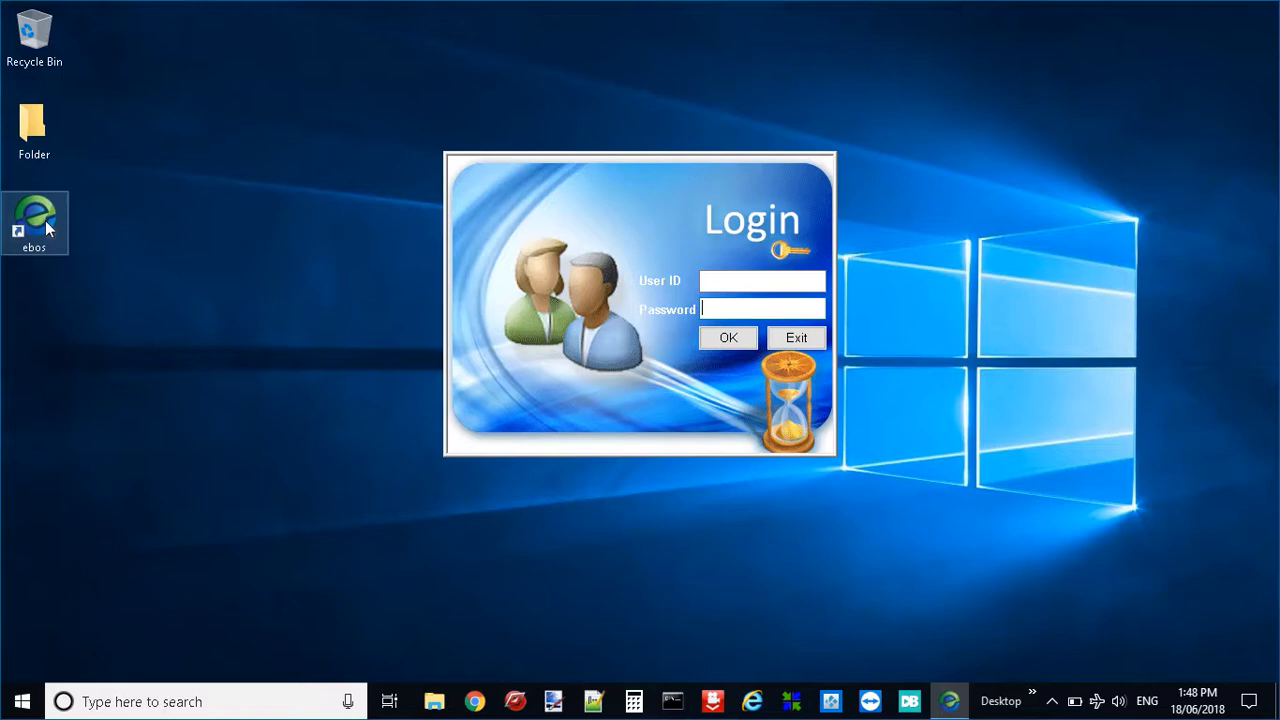
pyautogui.write('********')
pyautogui.press('Return')
pyautogui.press('Return')
pyautogui.write('******')
pyautogui.press('Return')
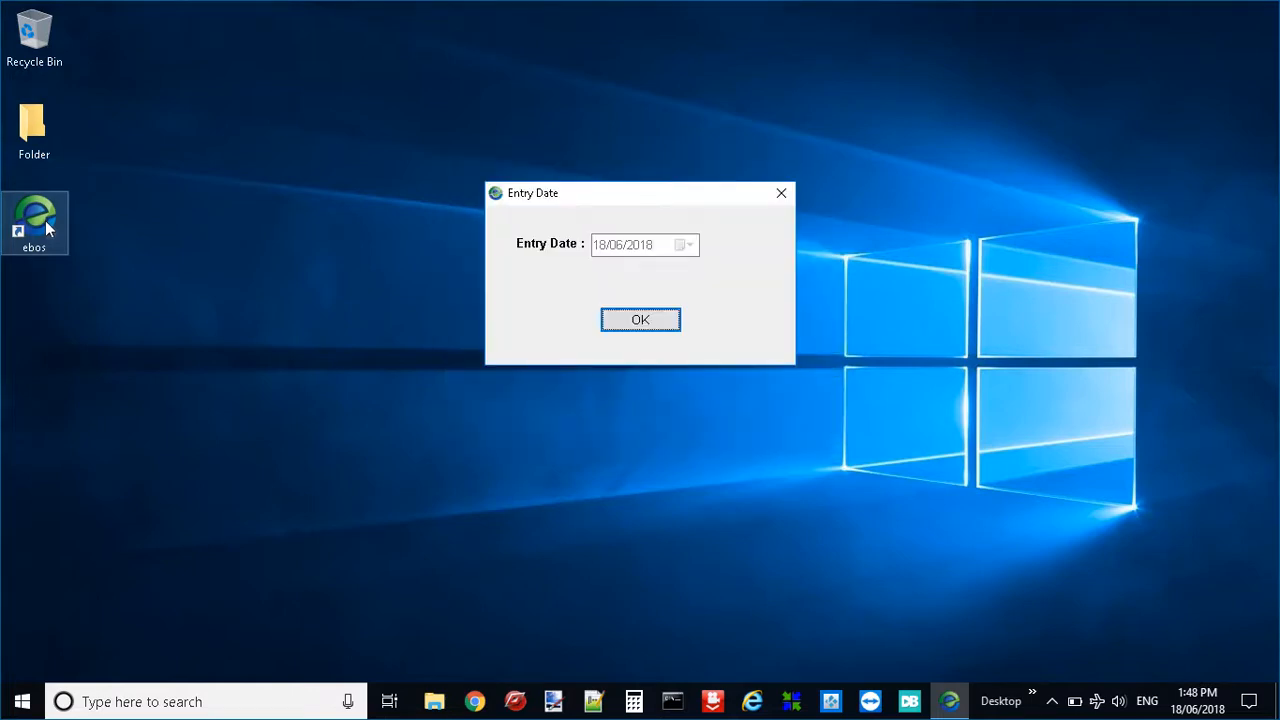
pyautogui.press('Return')
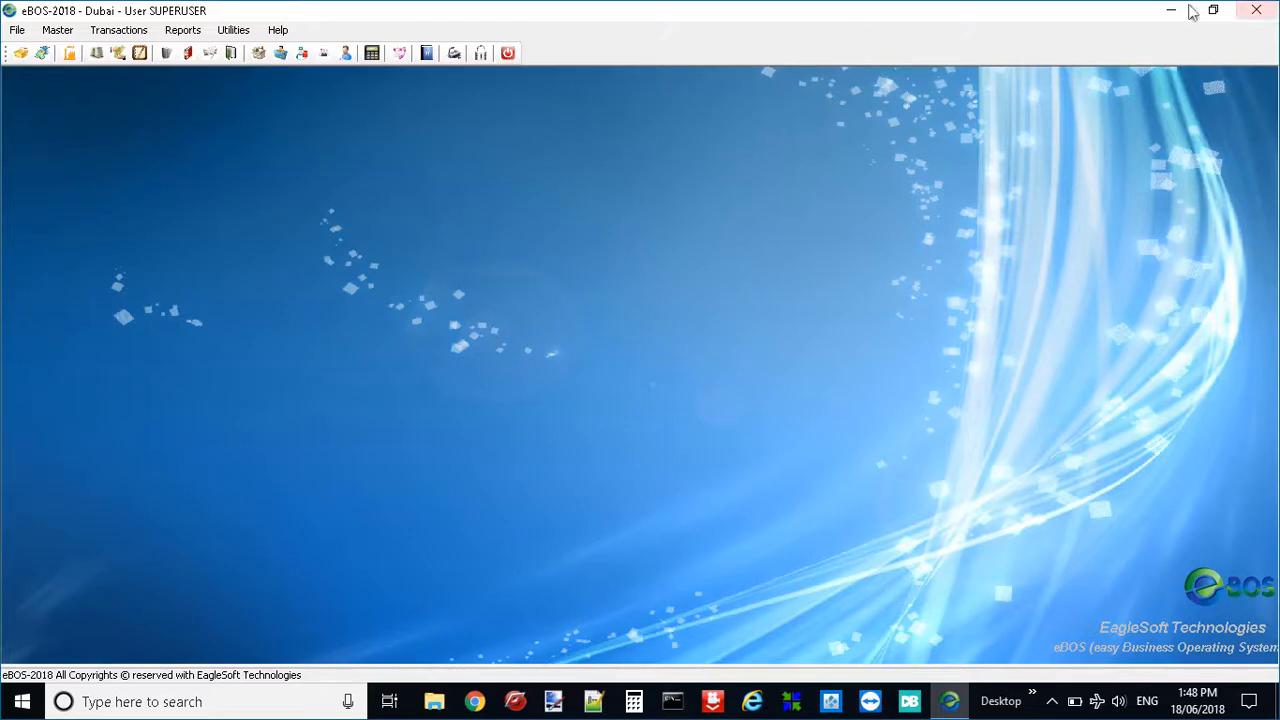
# Step: Exit the superuser session, relaunch eBOS, log in with the administrator account password and accept the entry date
pyautogui.click(1268, 8)
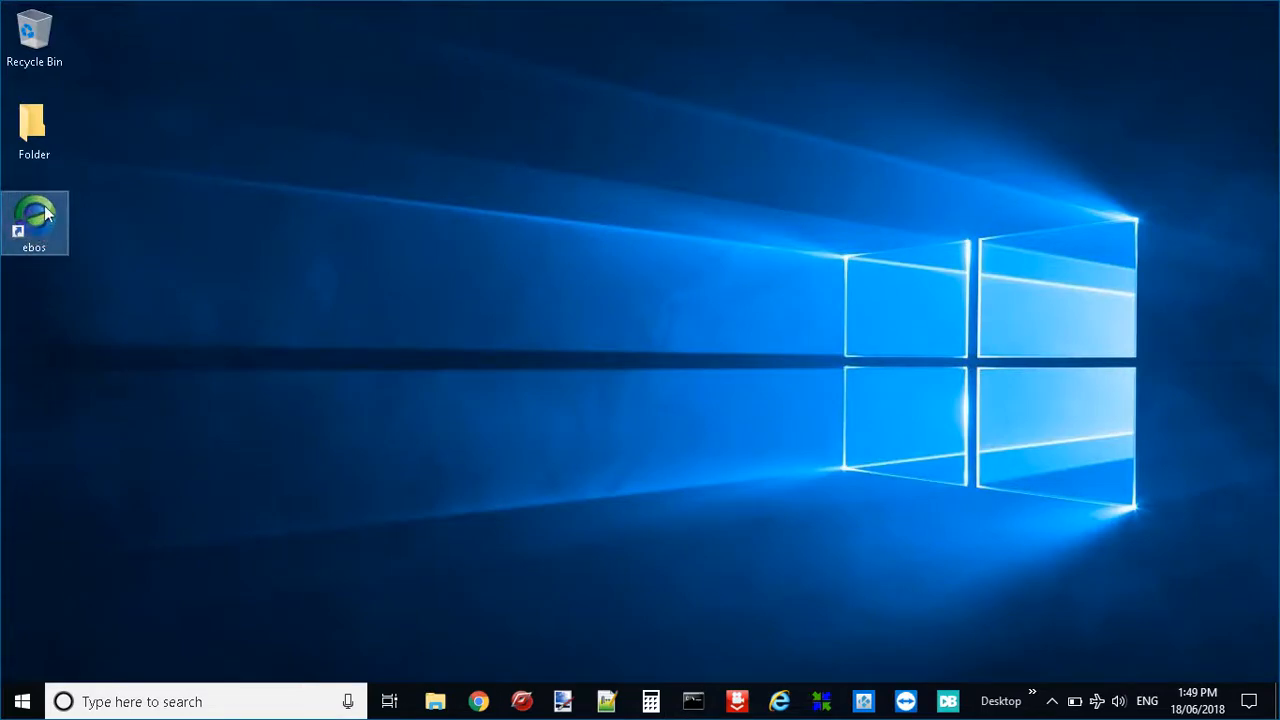
pyautogui.doubleClick(46, 208)
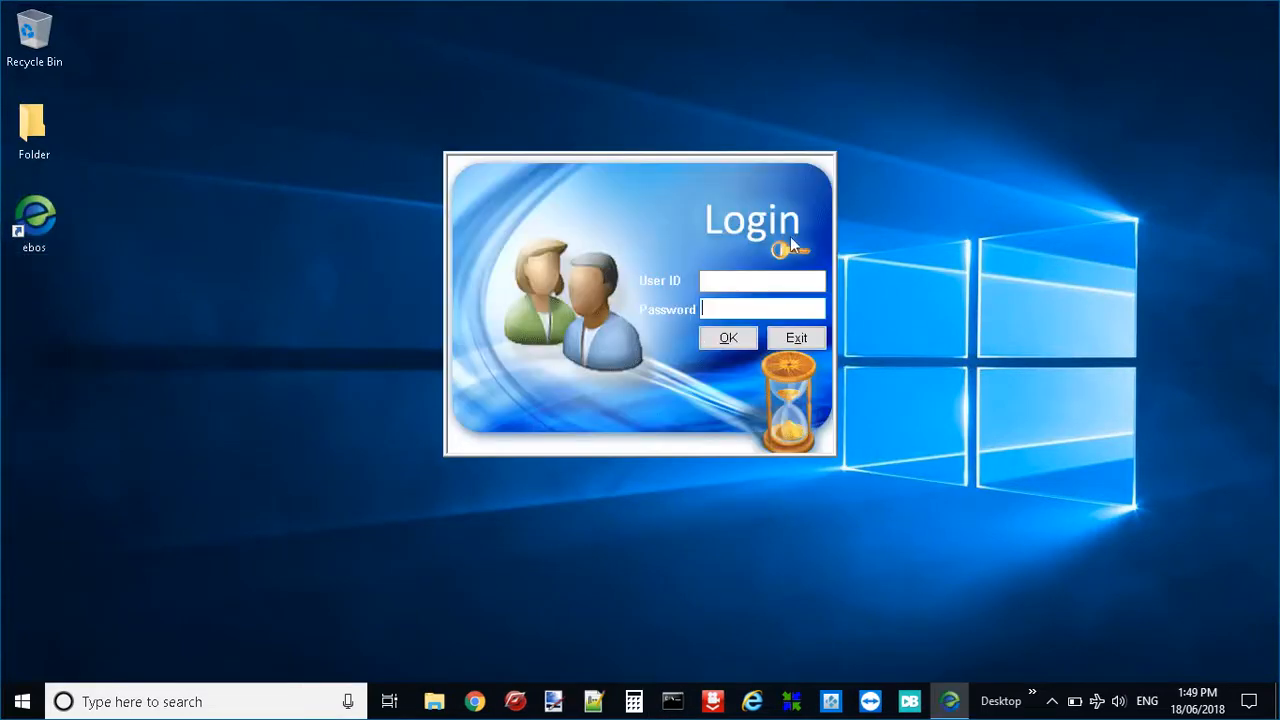
pyautogui.write('••••••')
pyautogui.press('BackSpace')
pyautogui.press('BackSpace')
pyautogui.press('BackSpace')
pyautogui.press('BackSpace')
pyautogui.press('BackSpace')
pyautogui.press('BackSpace')
pyautogui.write('••••••')
pyautogui.press('Return')
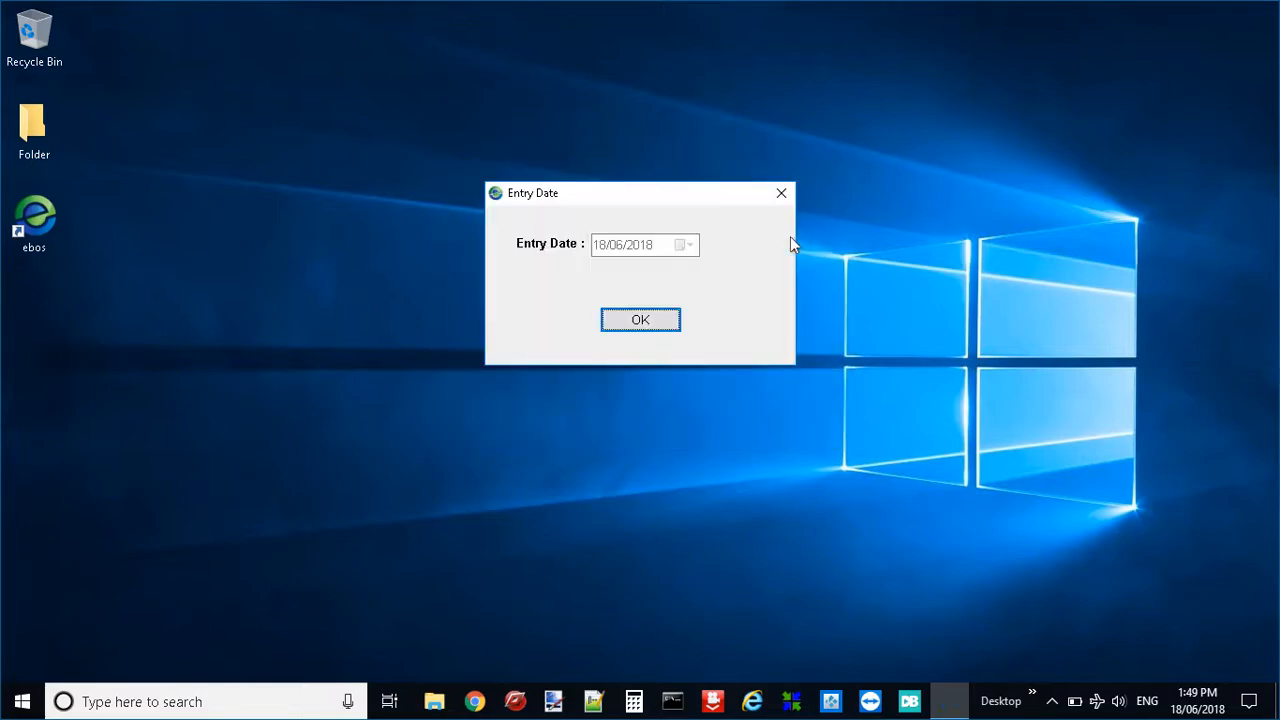
pyautogui.press('Return')
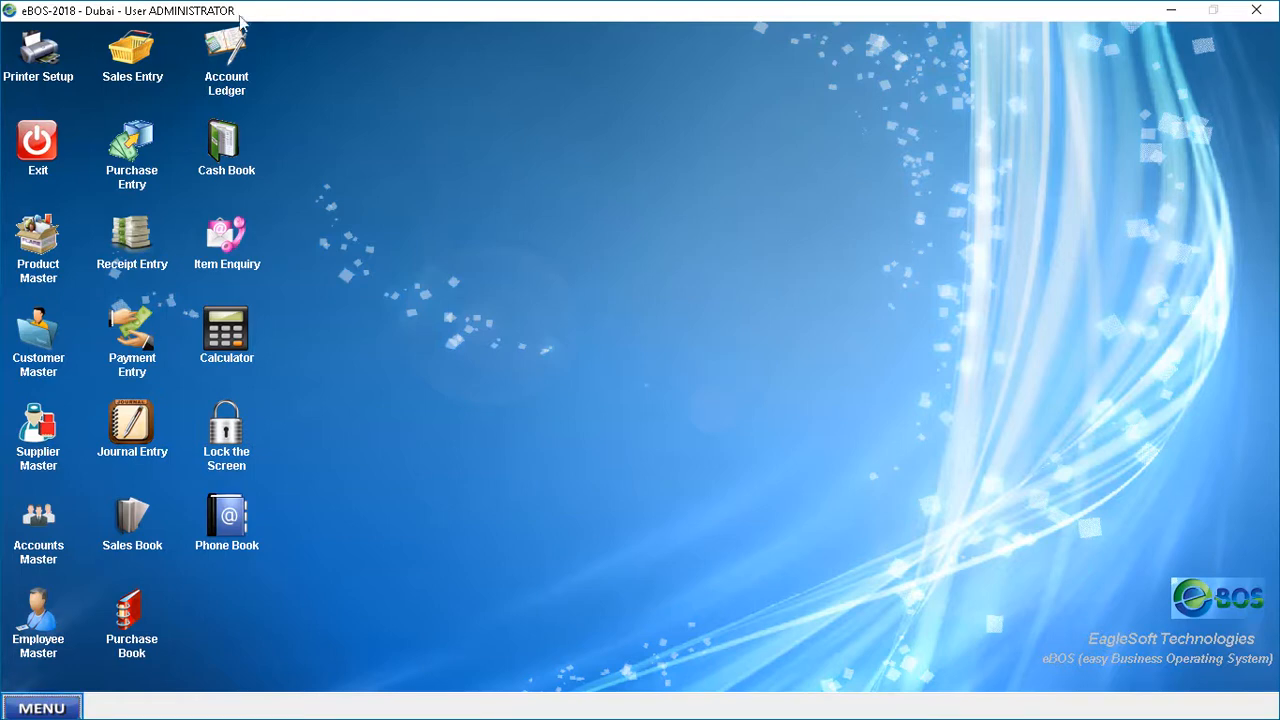
# Step: Look over the Transactions and Utilities commands in the administrator's desktop layout and exit the program
pyautogui.click(42, 708)
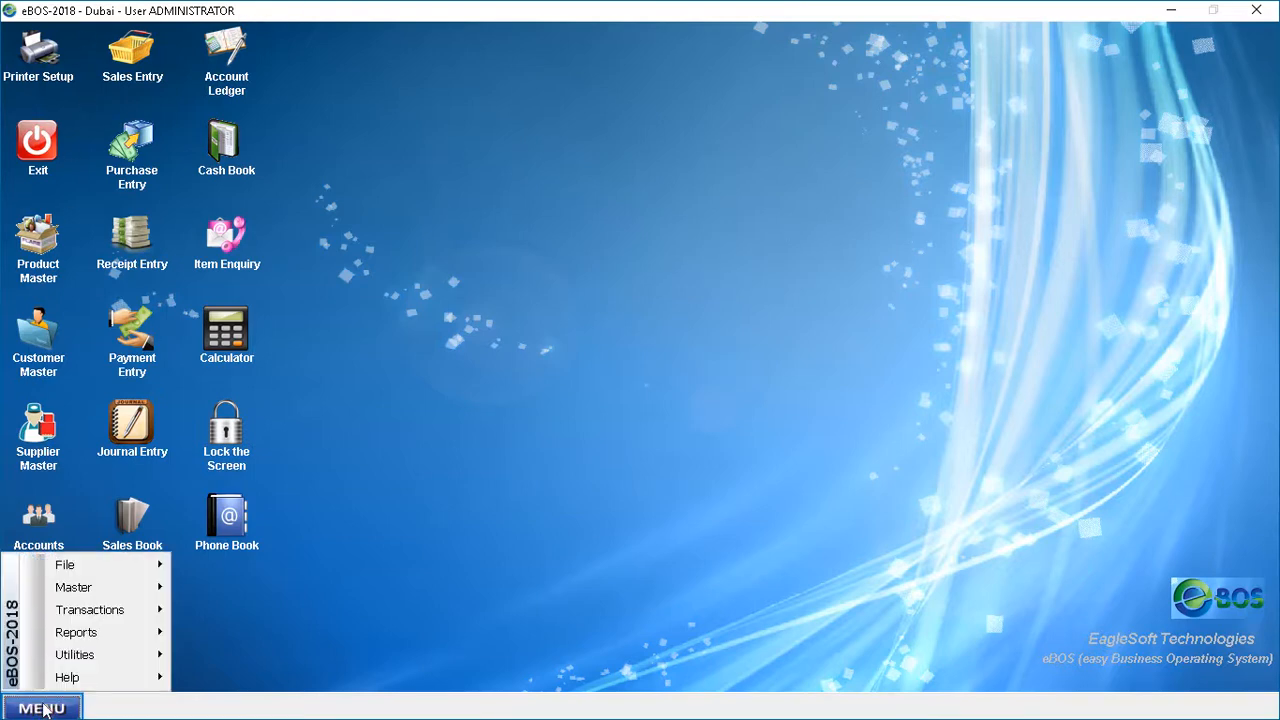
pyautogui.moveTo(90, 612)
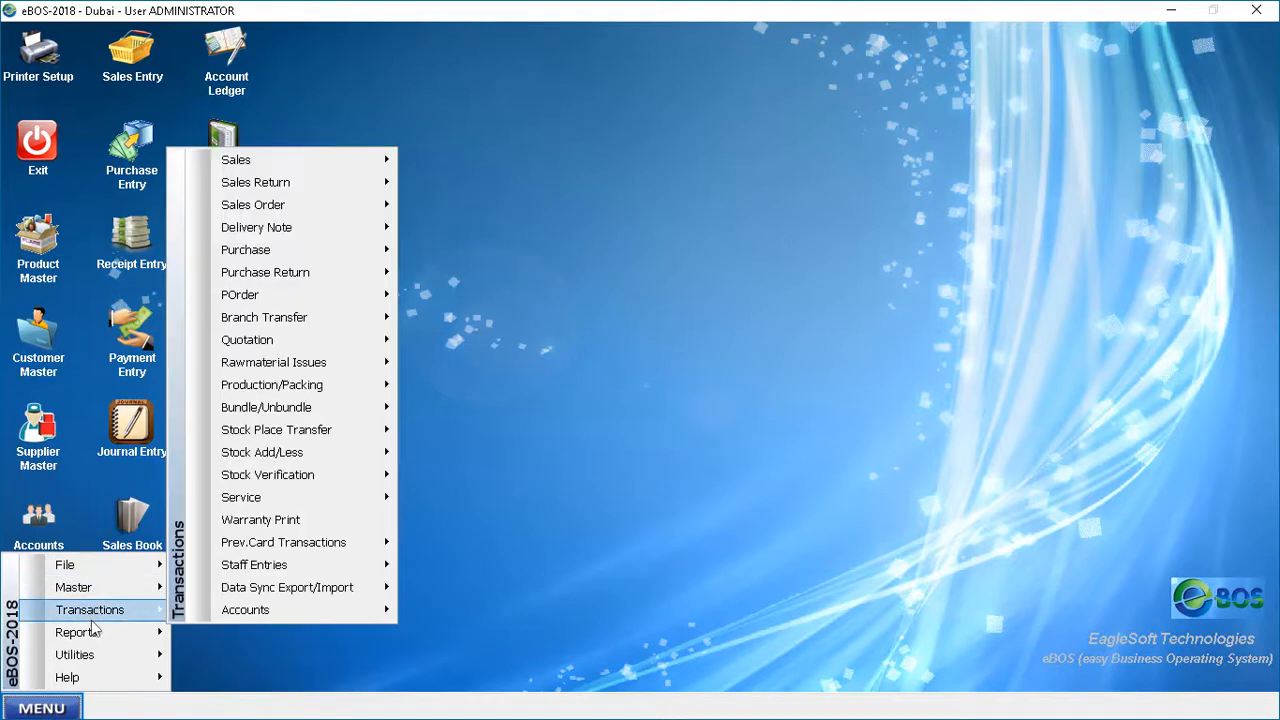
pyautogui.moveTo(84, 655)
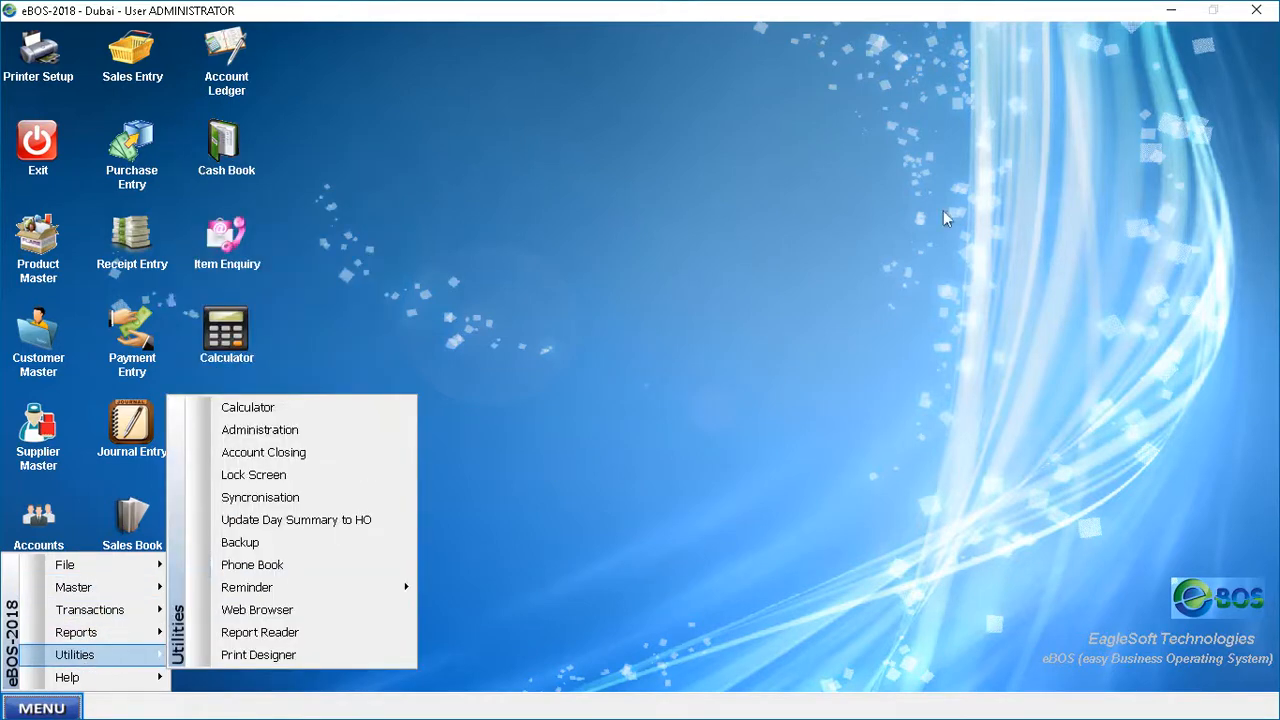
pyautogui.click(794, 226)
pyautogui.click(1256, 9)
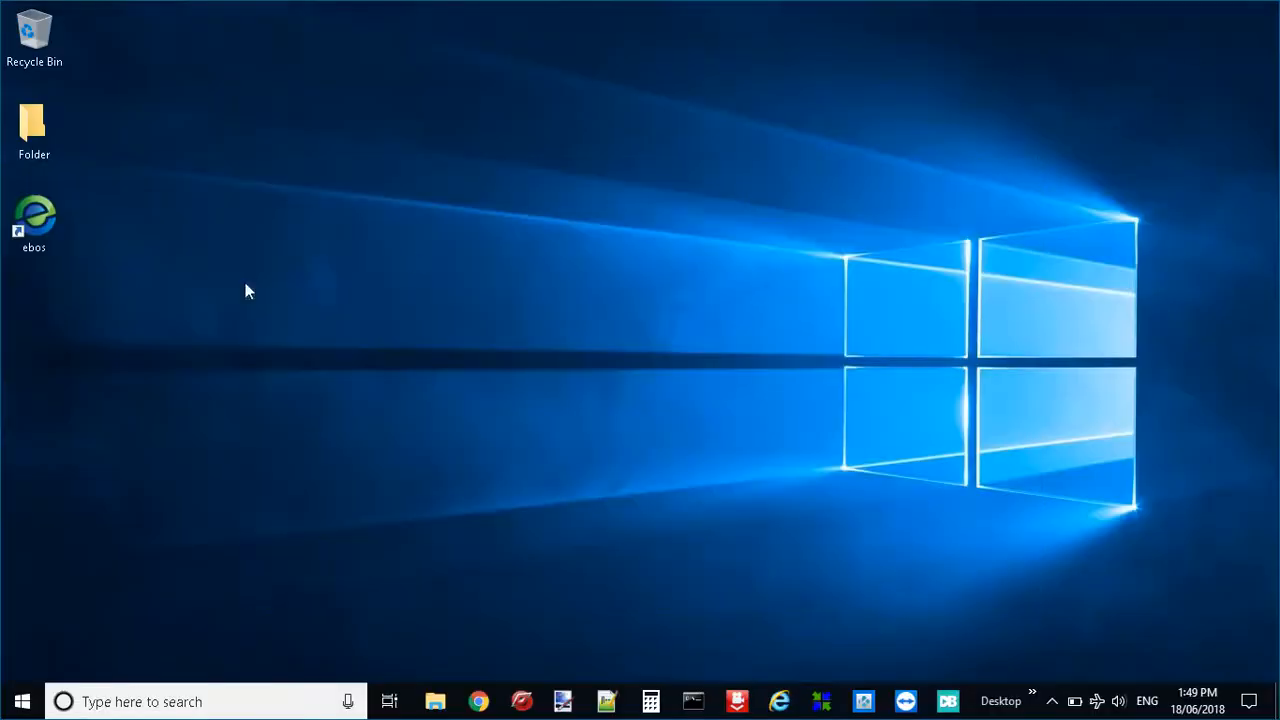
# Step: Relaunch eBOS, log in with the superuser account password and accept the entry date to return to the standard layout
pyautogui.click(27, 220)
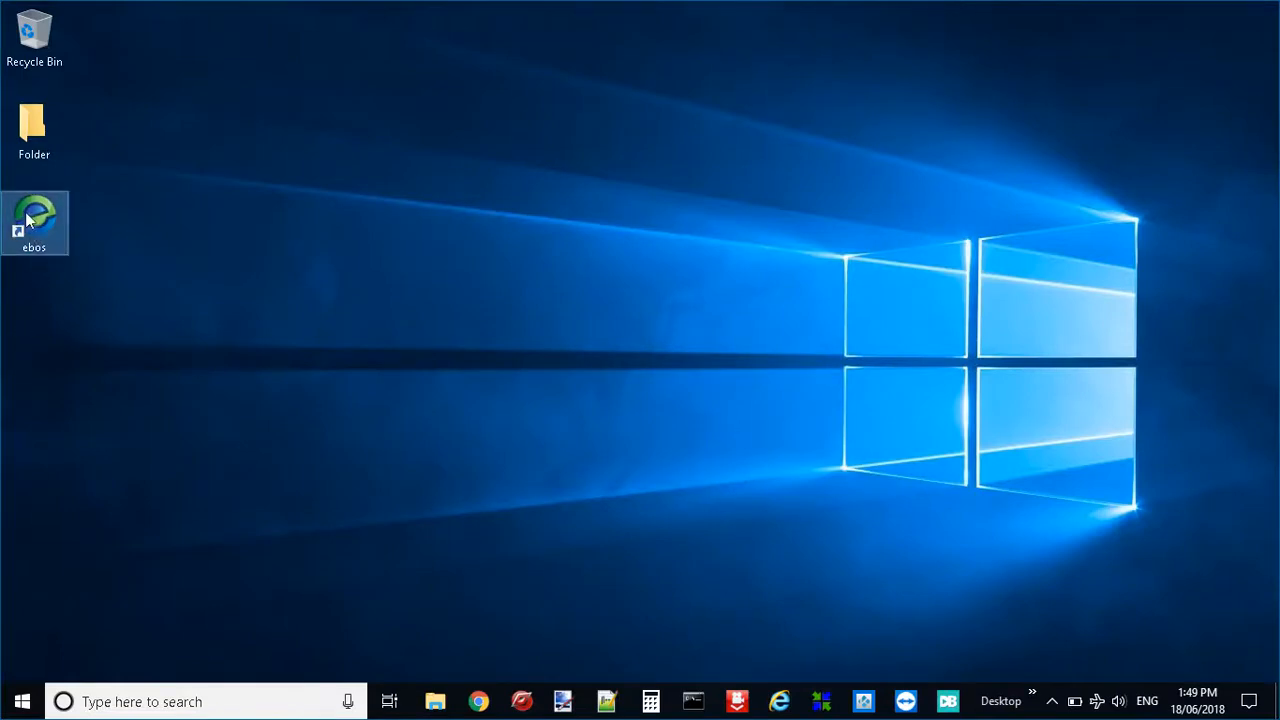
pyautogui.doubleClick(27, 220)
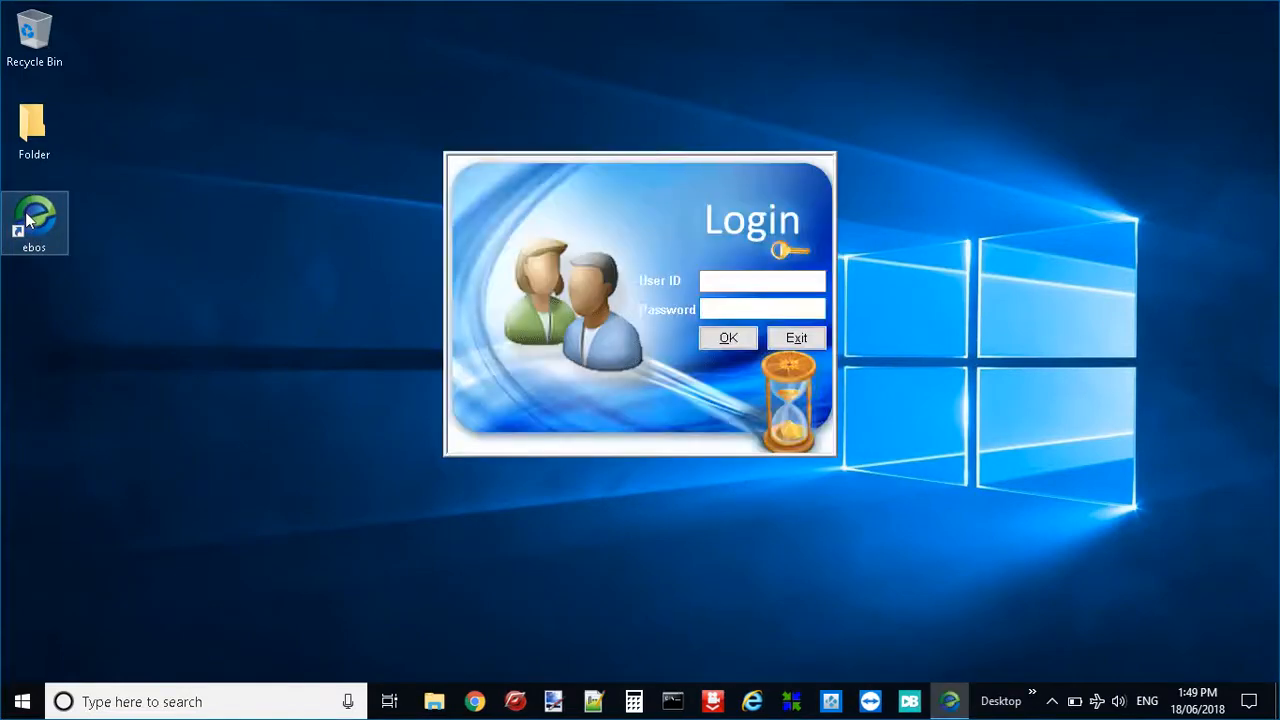
pyautogui.write('••••••')
pyautogui.press('Return')
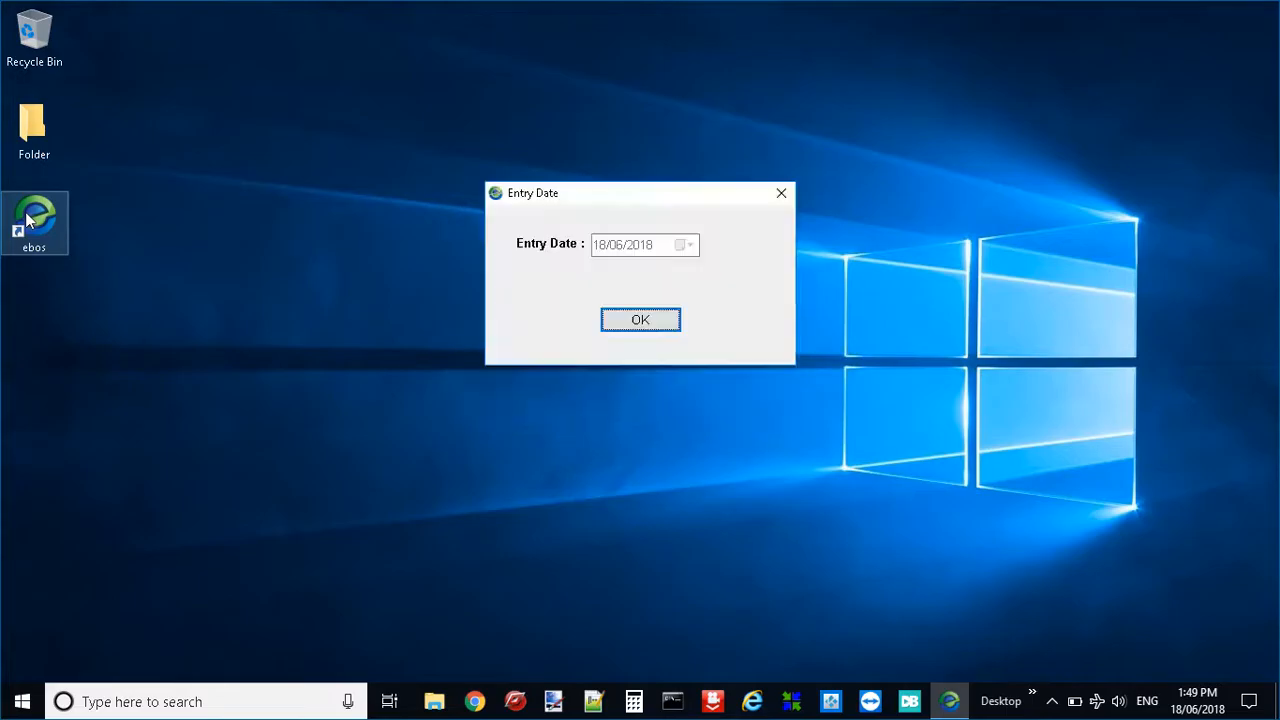
pyautogui.press('Return')
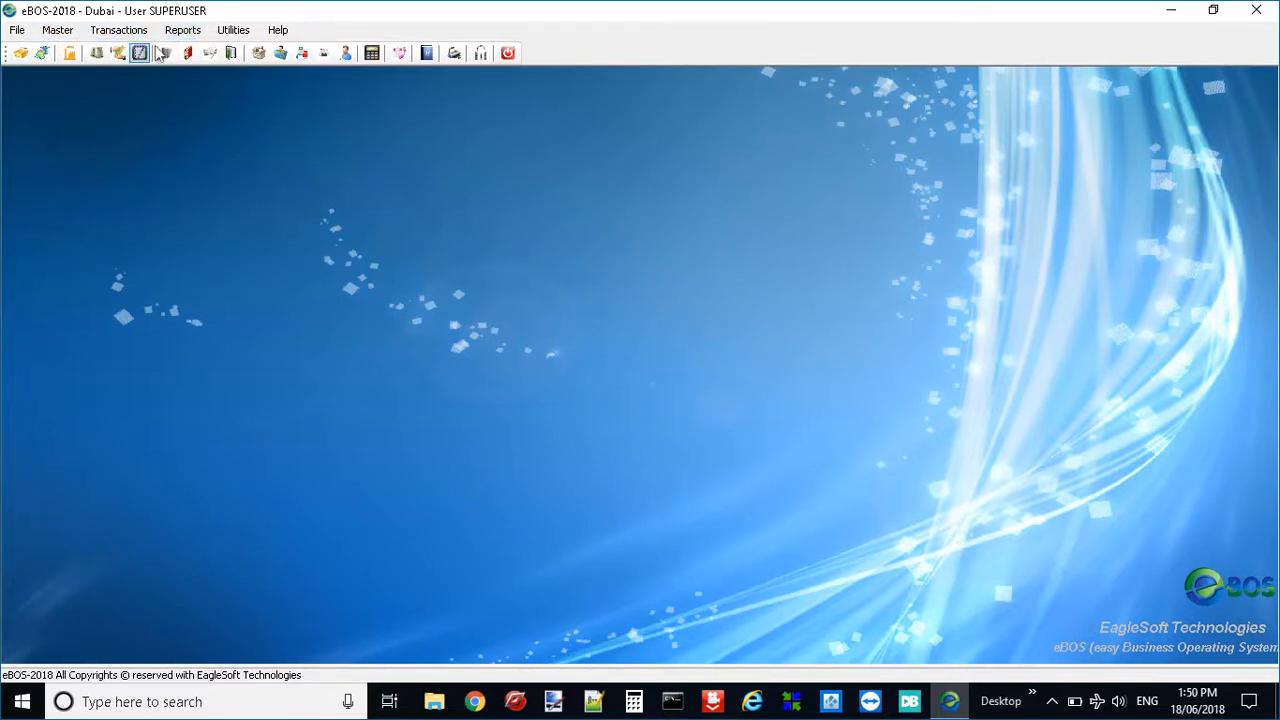
# Step: Examine the Master options and the Transactions categories with their sub-commands, from Sales through Stock, Staff Entries, Data Sync and Accounts
pyautogui.click(70, 40)
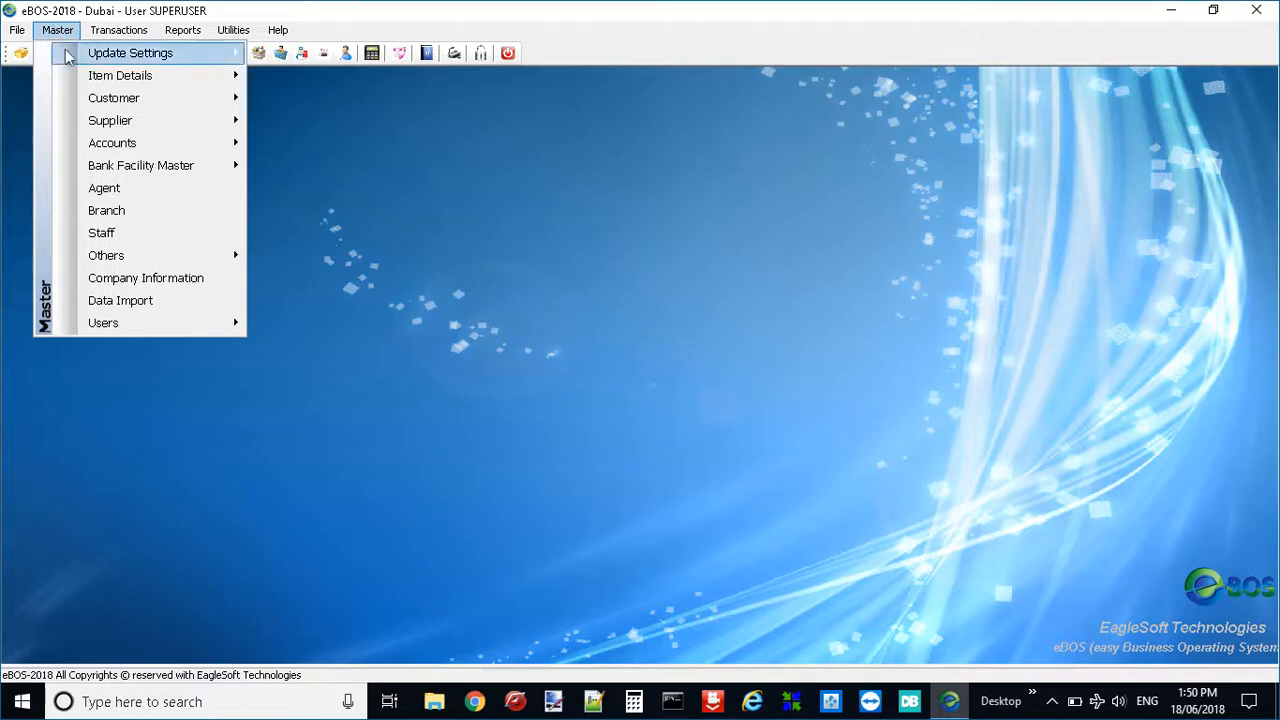
pyautogui.moveTo(70, 53)
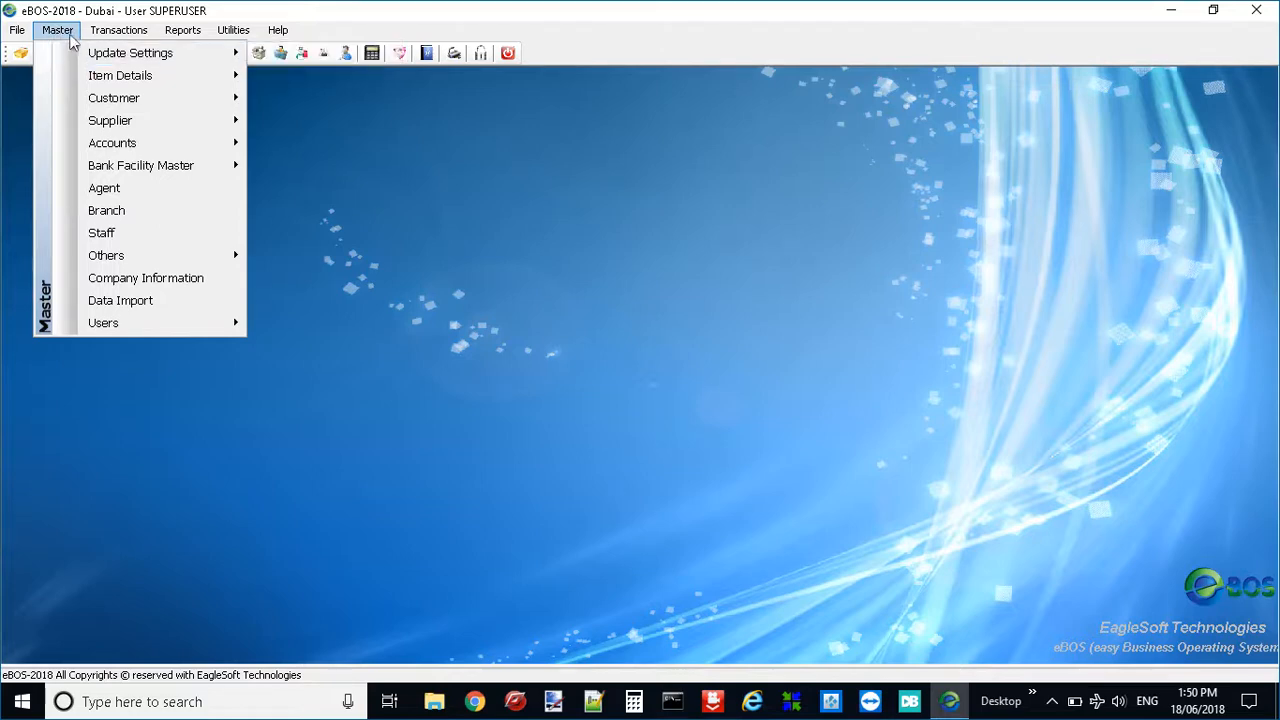
pyautogui.moveTo(113, 31)
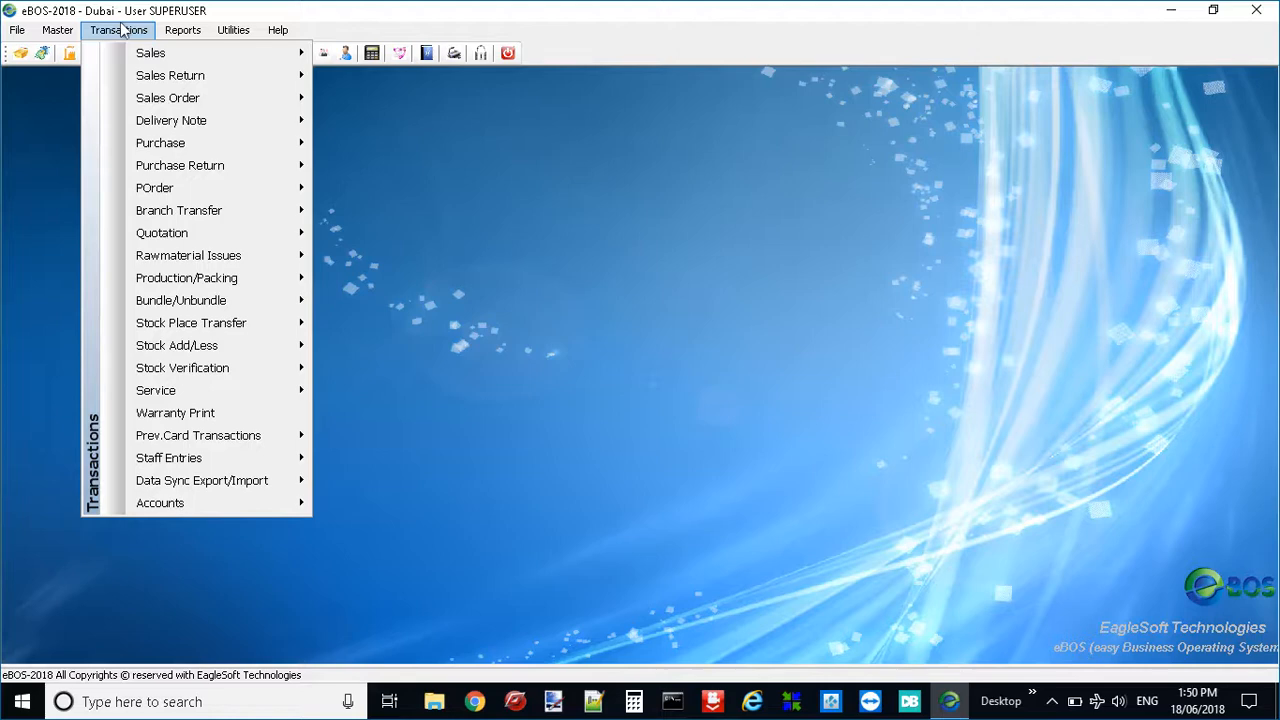
pyautogui.moveTo(167, 60)
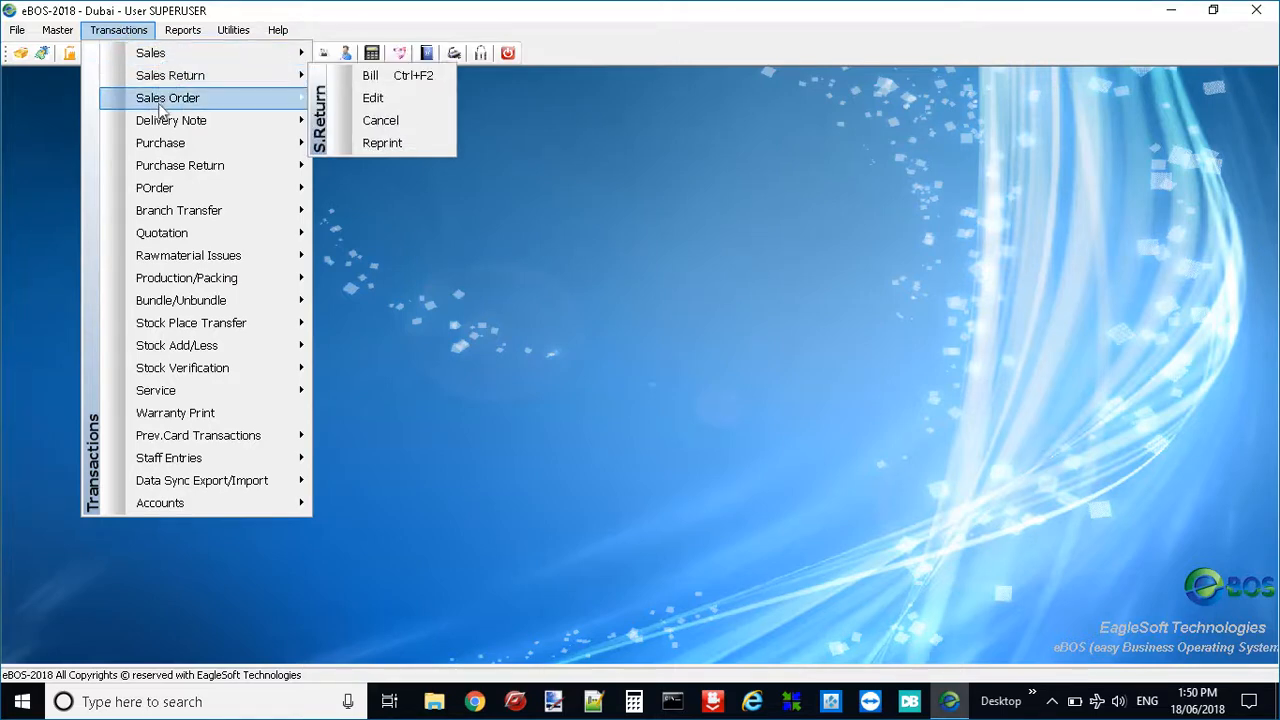
pyautogui.moveTo(161, 112)
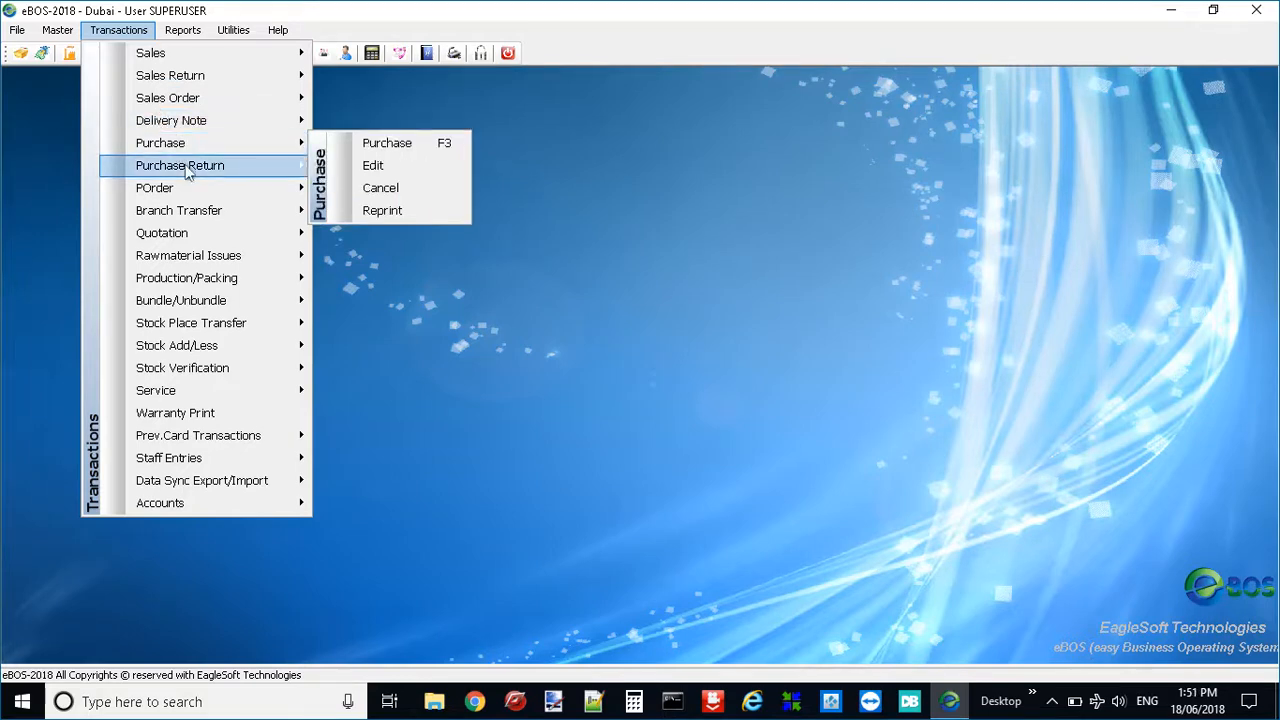
pyautogui.moveTo(183, 195)
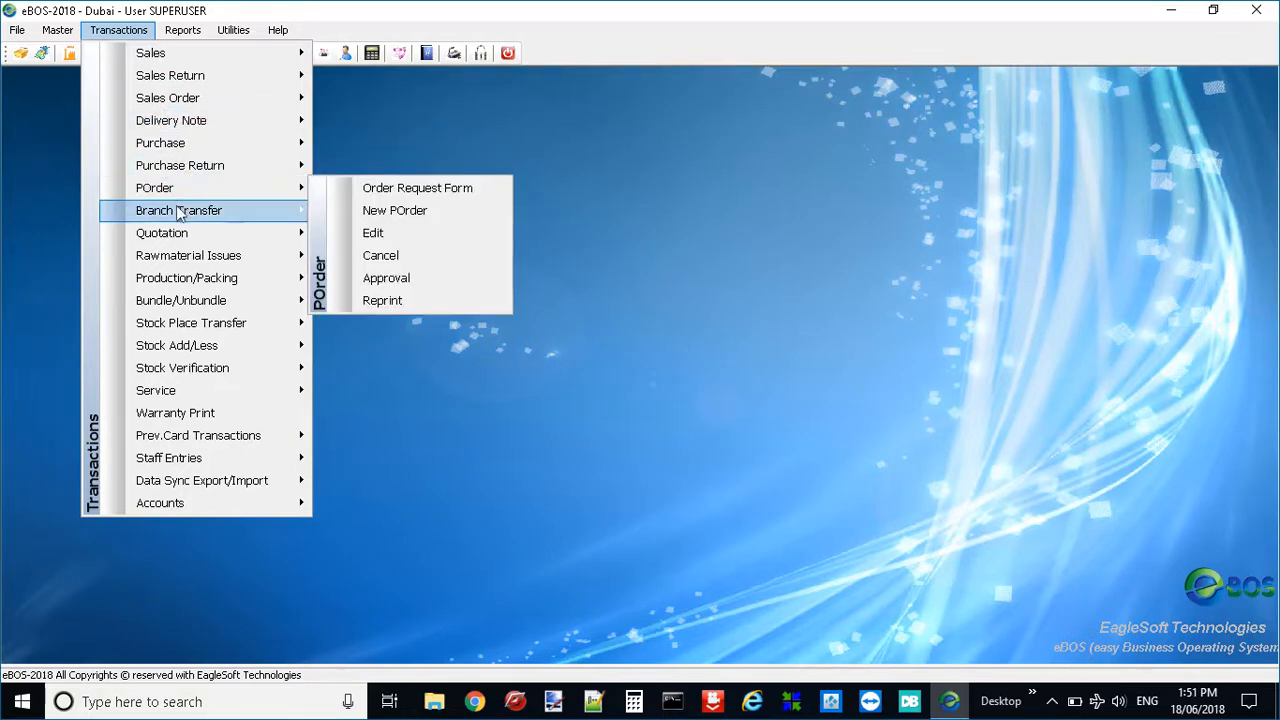
pyautogui.moveTo(180, 233)
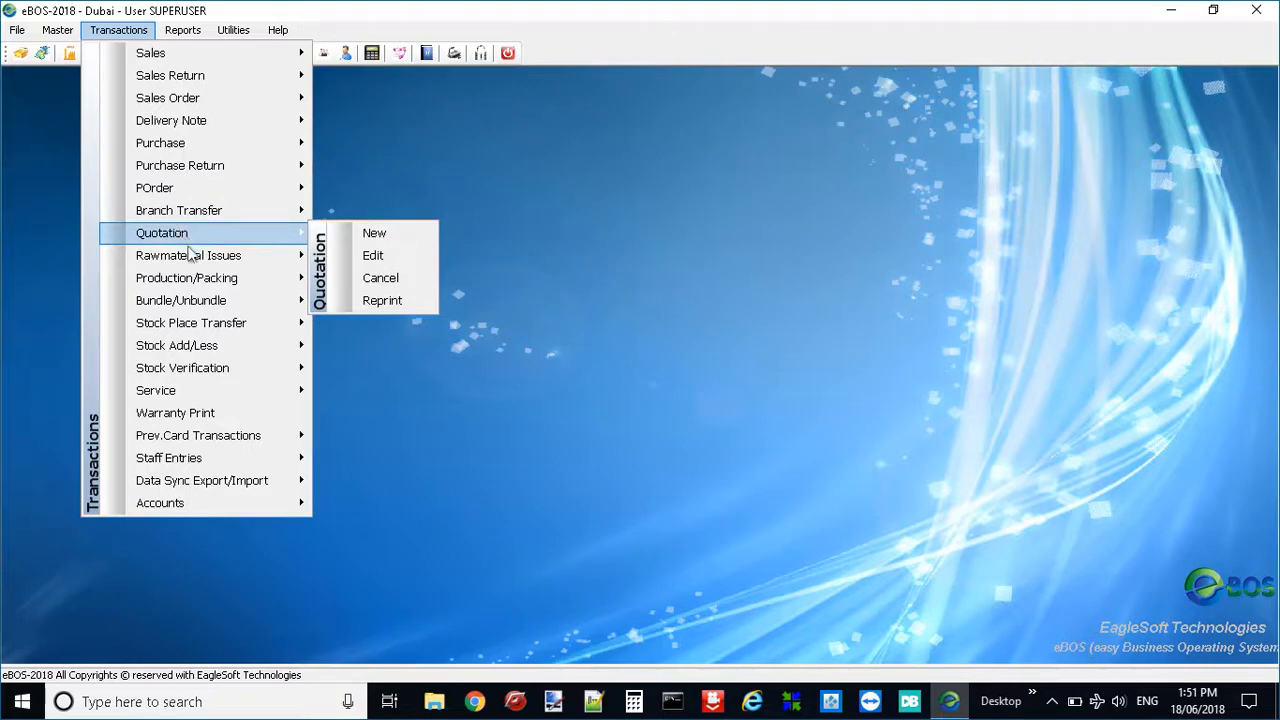
pyautogui.moveTo(195, 283)
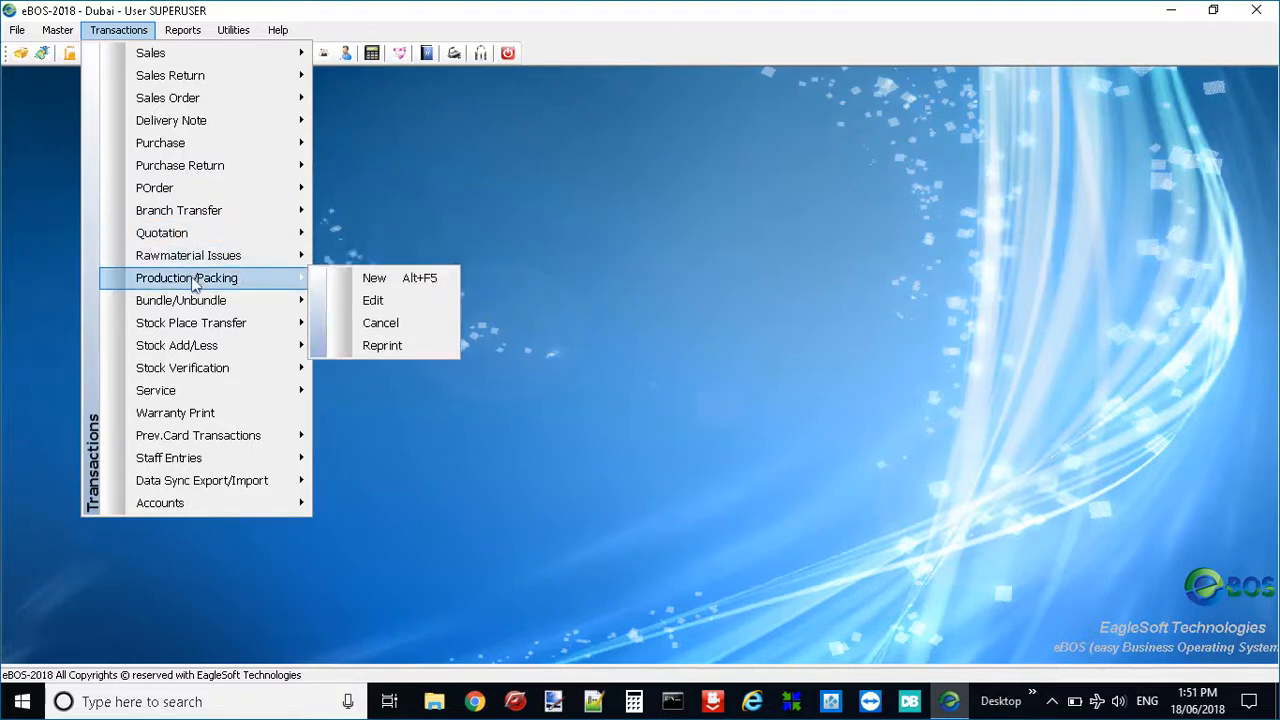
pyautogui.moveTo(190, 312)
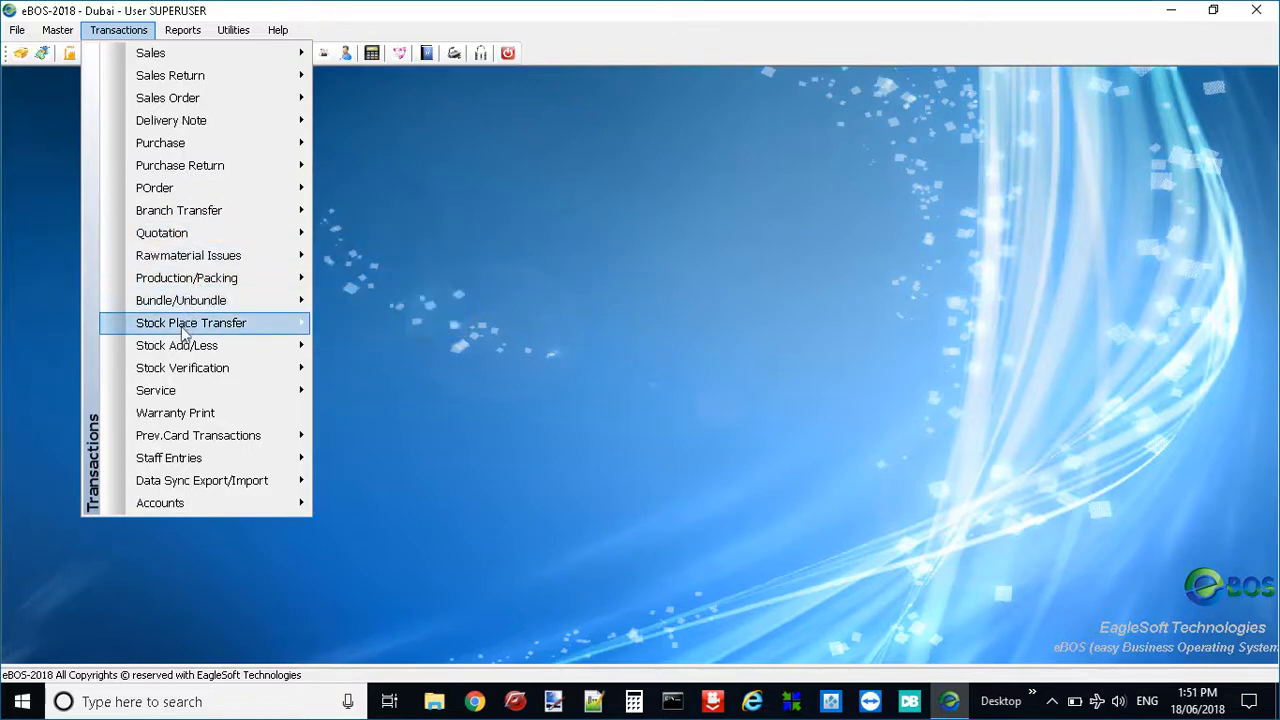
pyautogui.moveTo(184, 334)
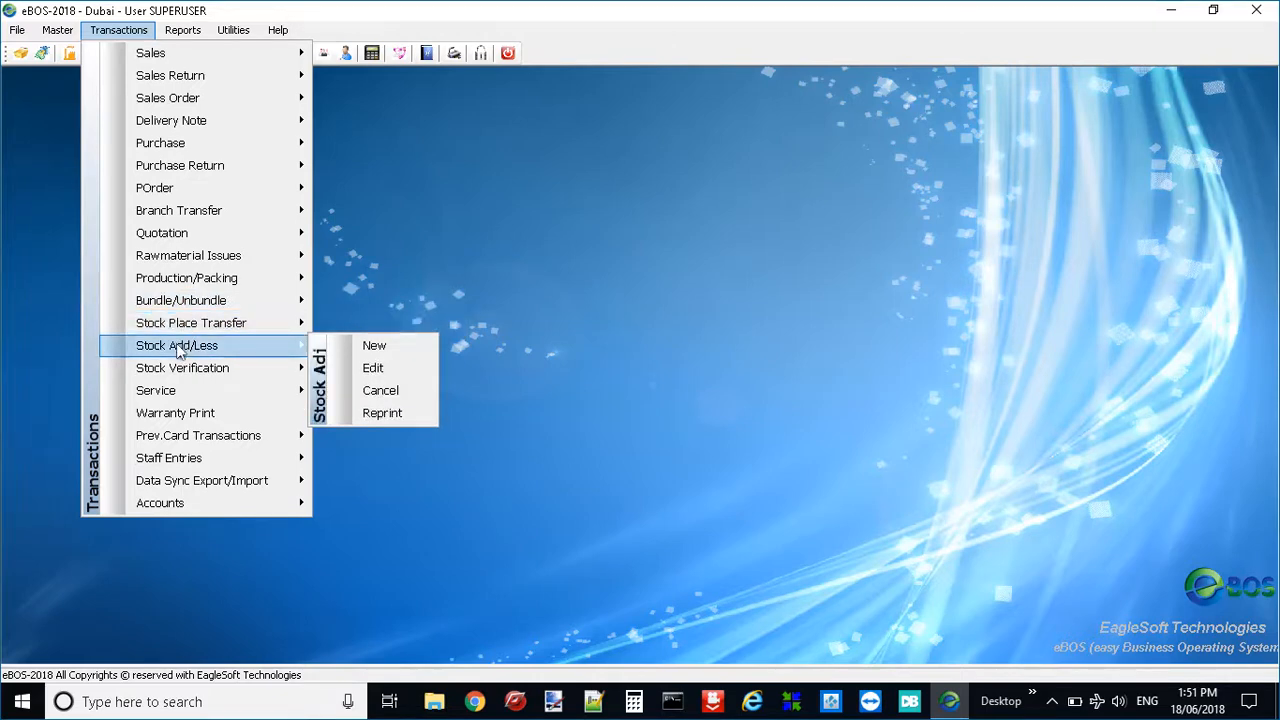
pyautogui.moveTo(184, 372)
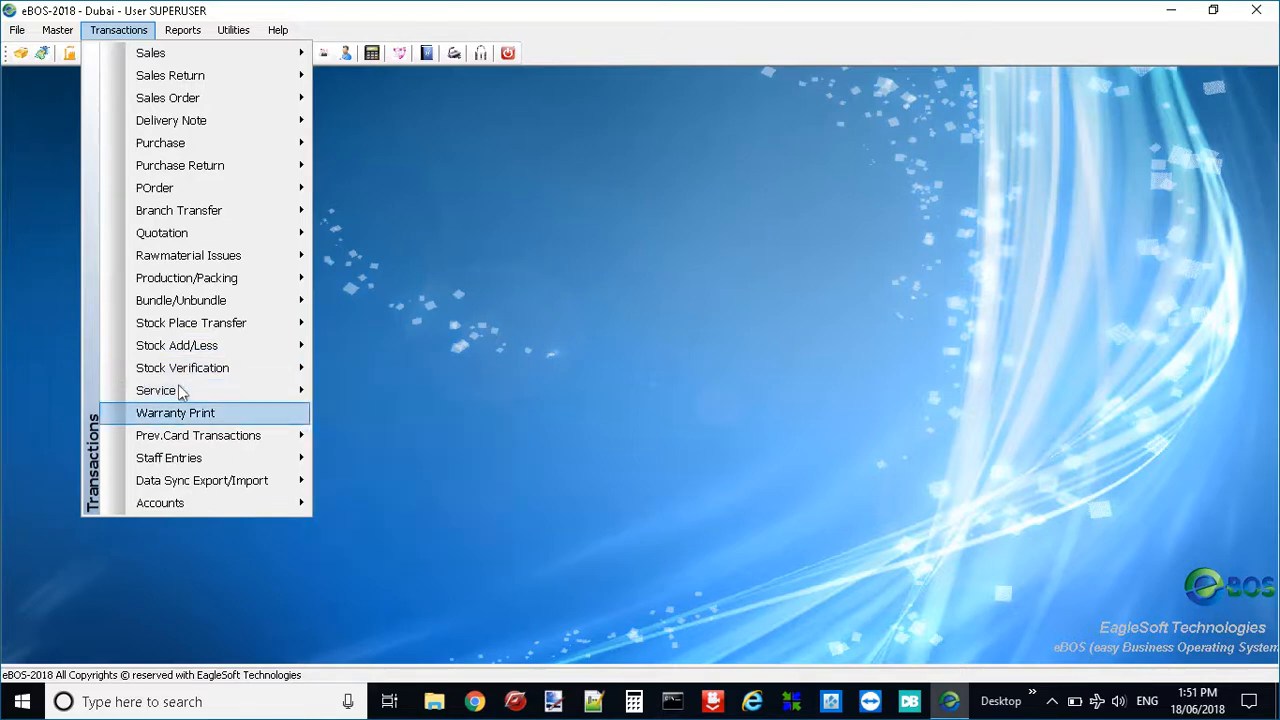
pyautogui.press('Down')
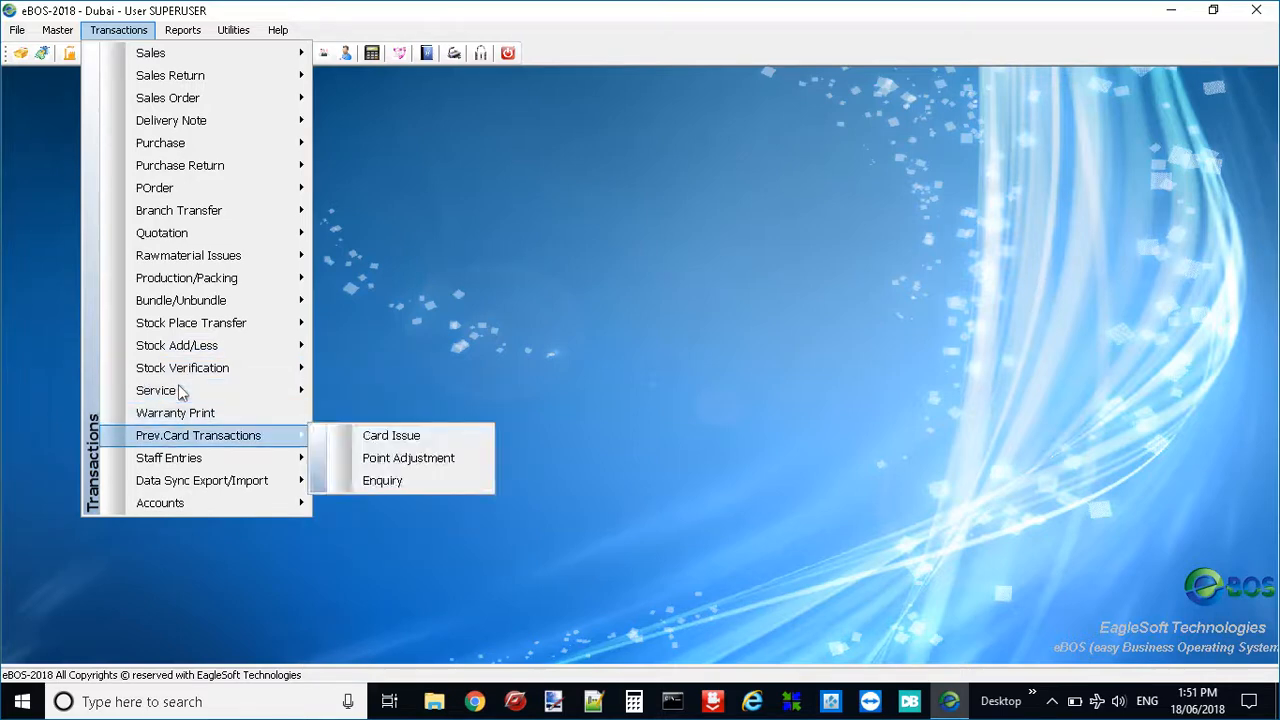
pyautogui.moveTo(177, 460)
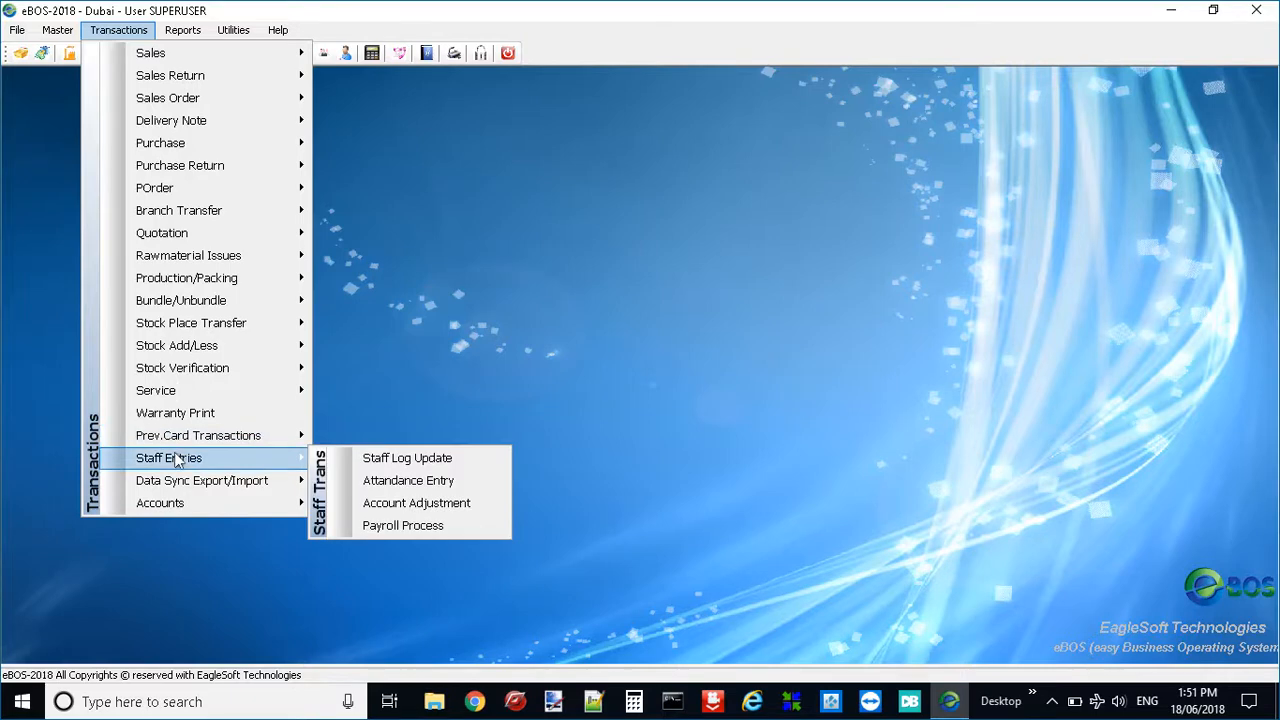
pyautogui.moveTo(178, 484)
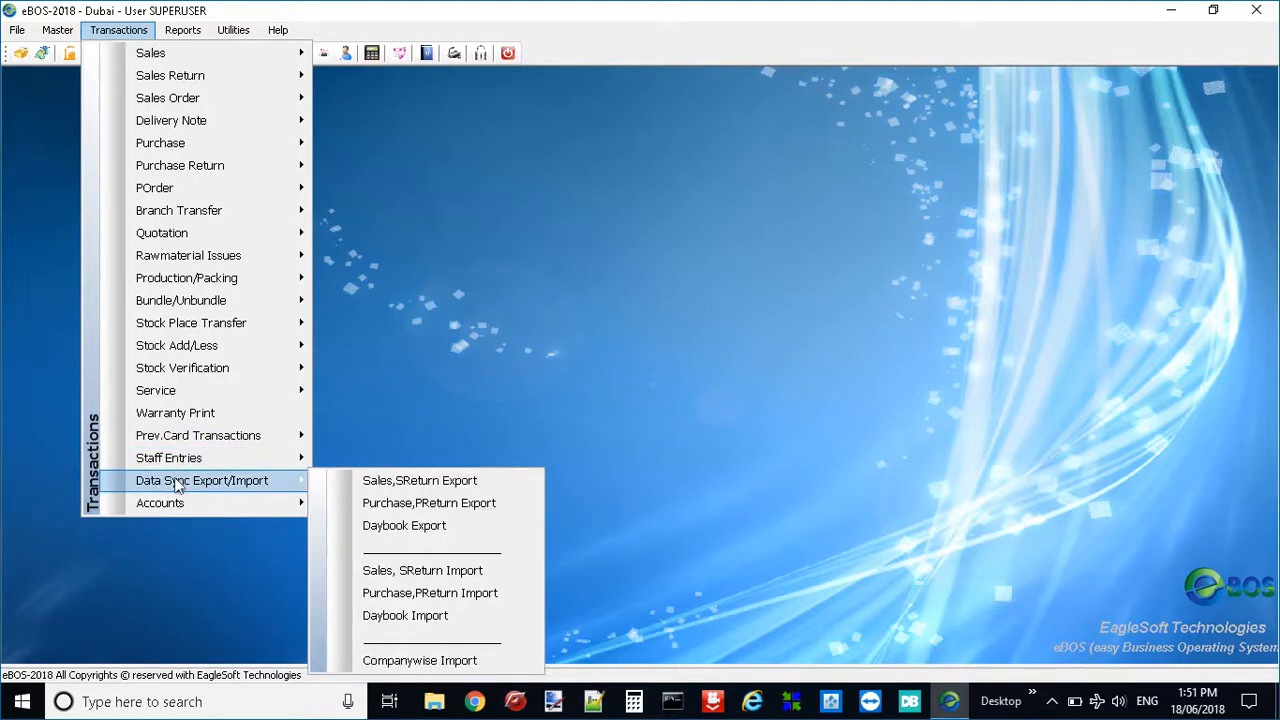
pyautogui.moveTo(173, 507)
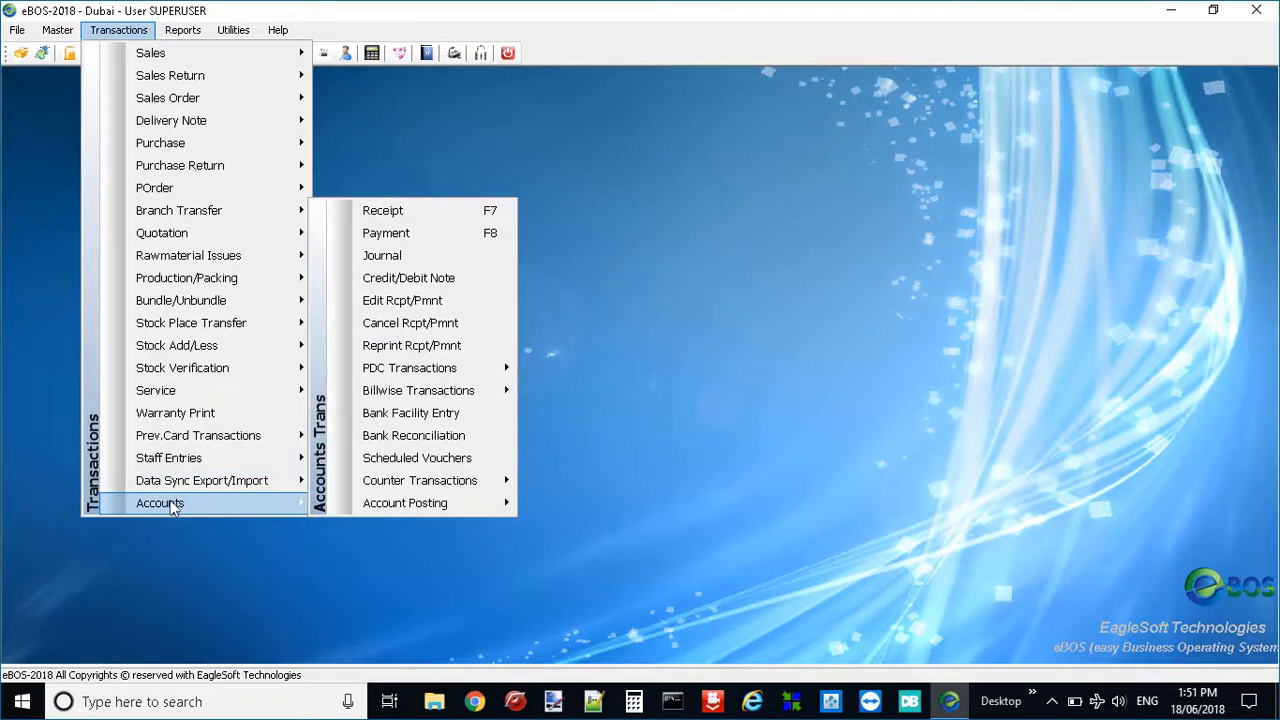
# Step: Examine the Reports categories, including POrder, and the Utilities commands, including Reminder
pyautogui.moveTo(180, 30)
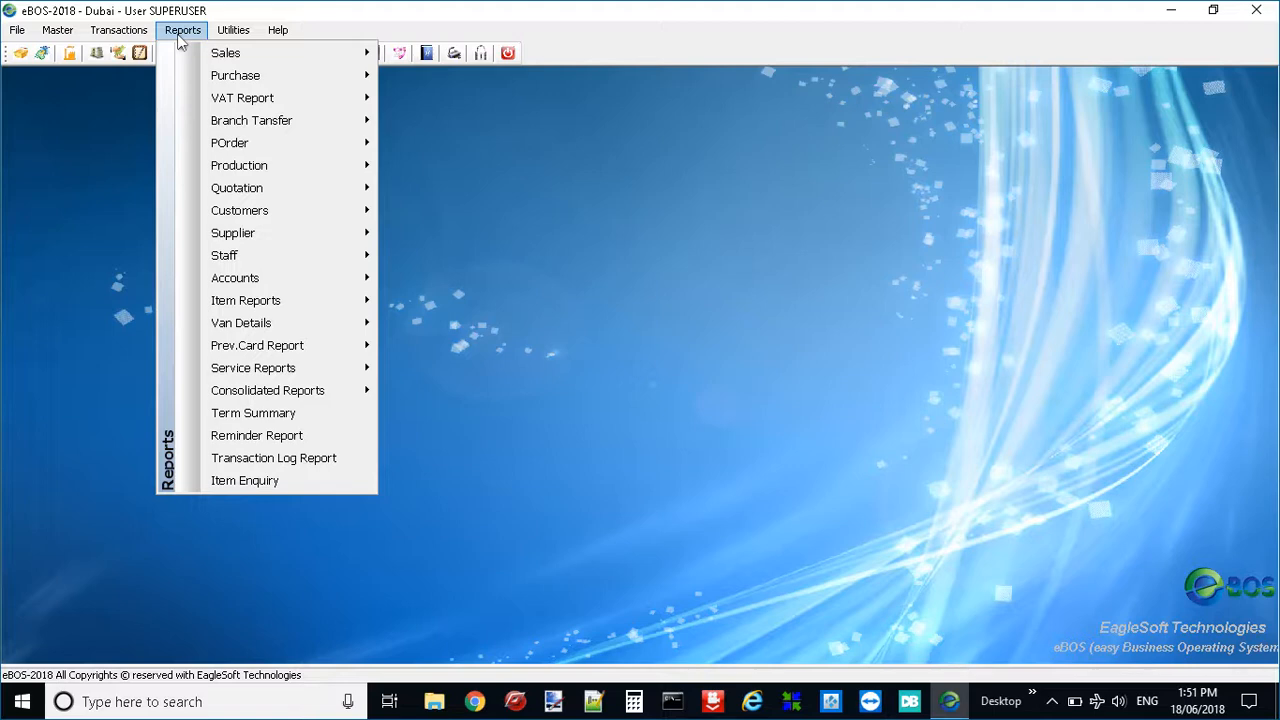
pyautogui.moveTo(222, 62)
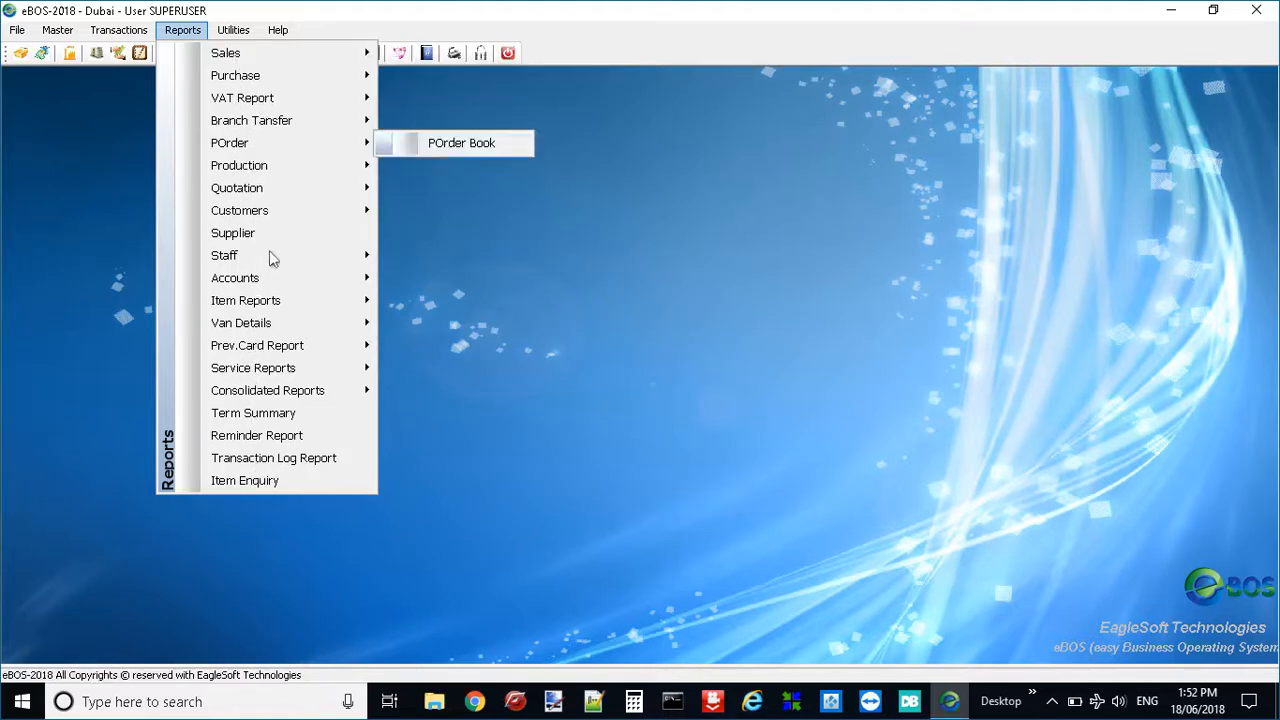
pyautogui.moveTo(54, 36)
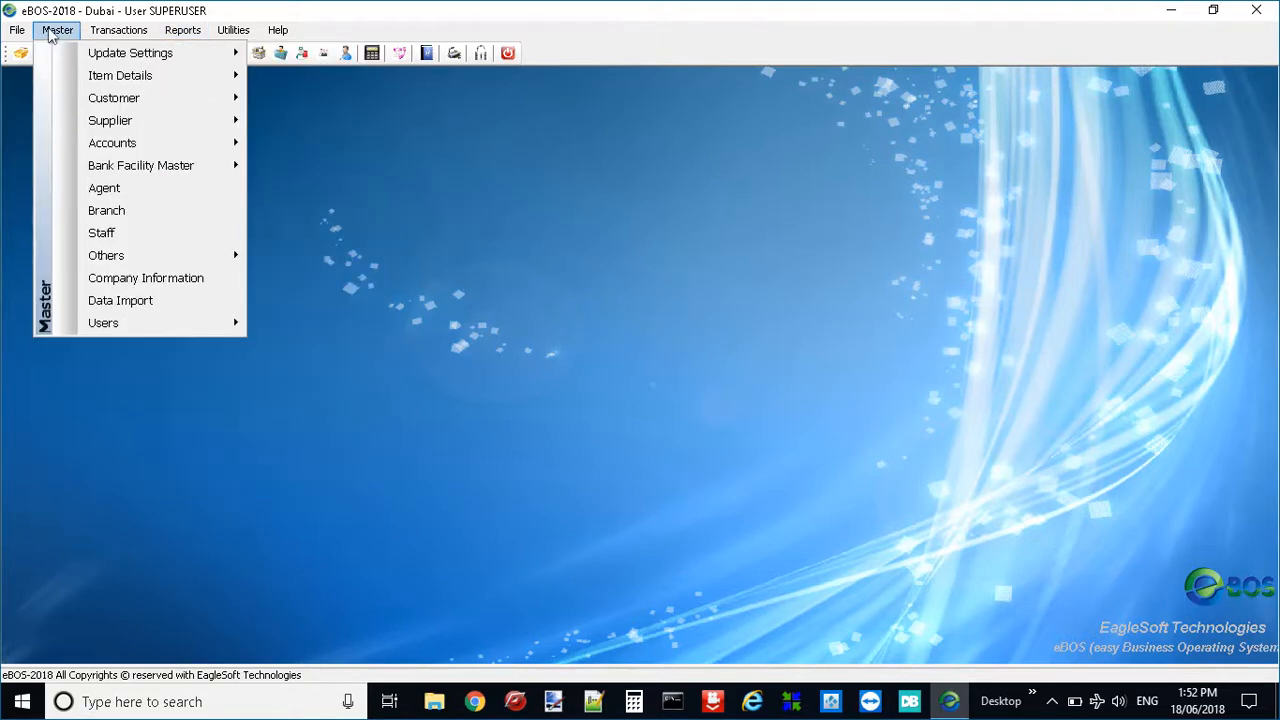
pyautogui.moveTo(228, 30)
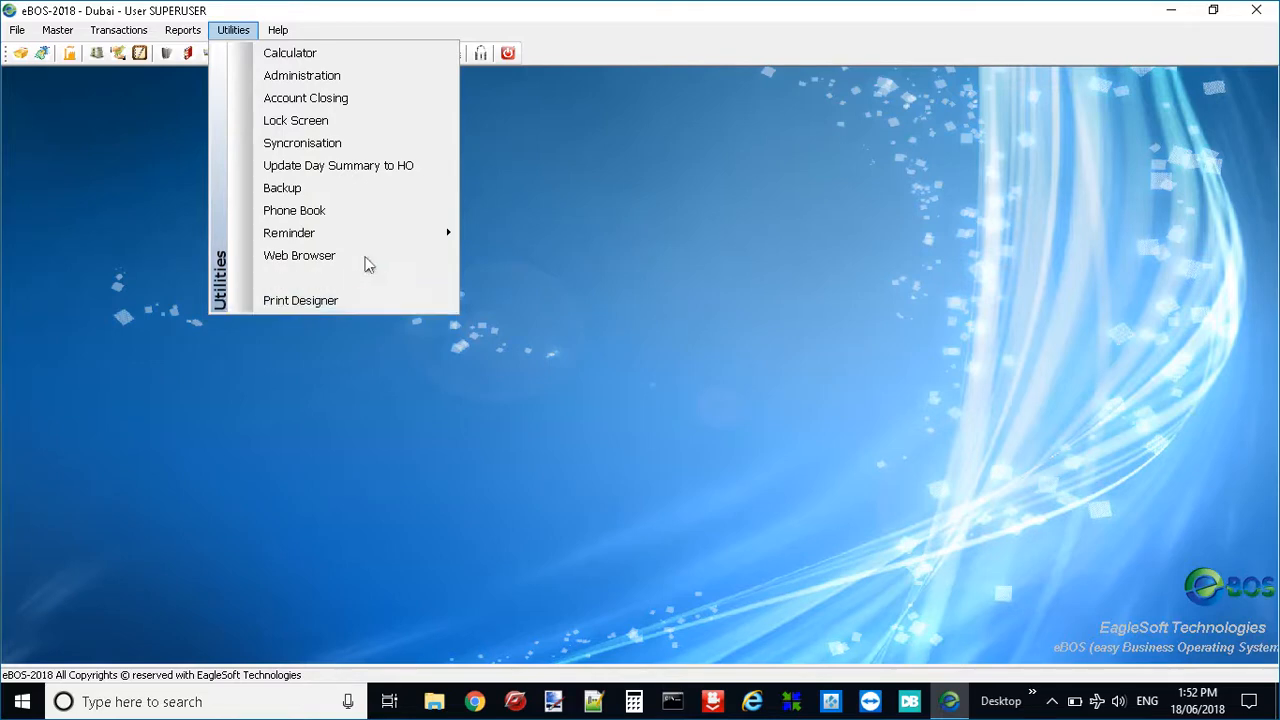
pyautogui.moveTo(338, 242)
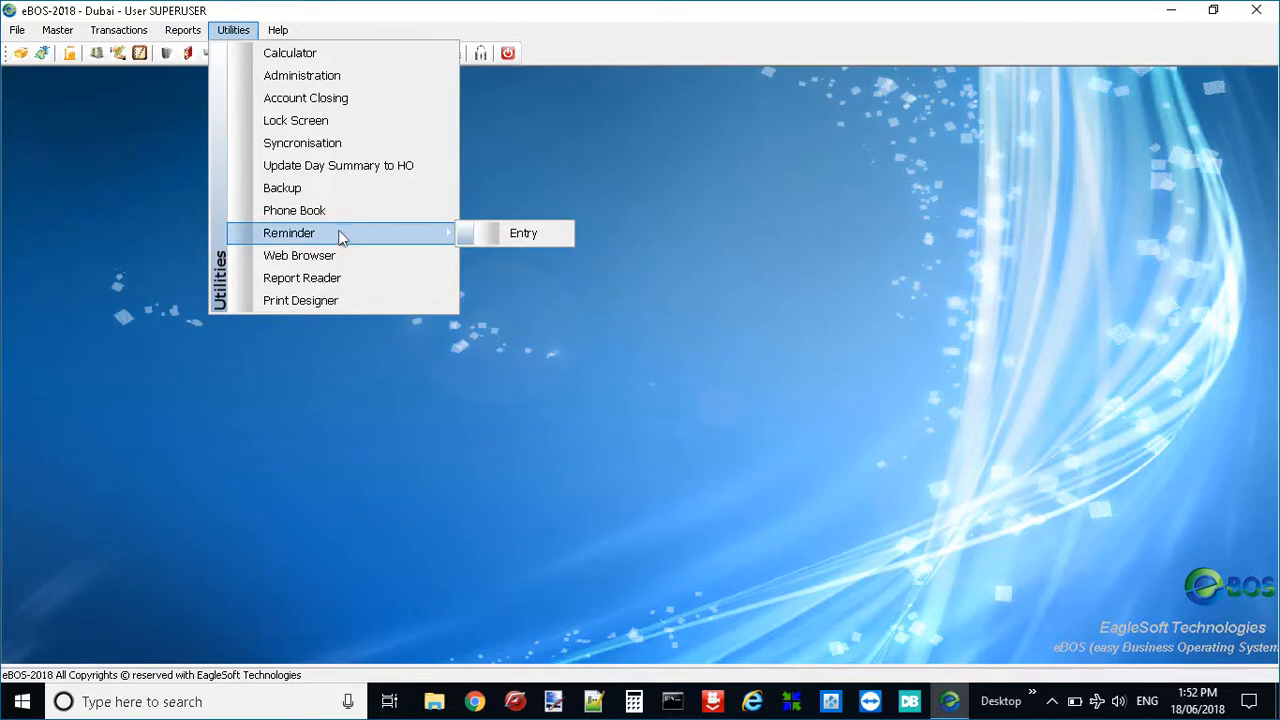
pyautogui.moveTo(278, 30)
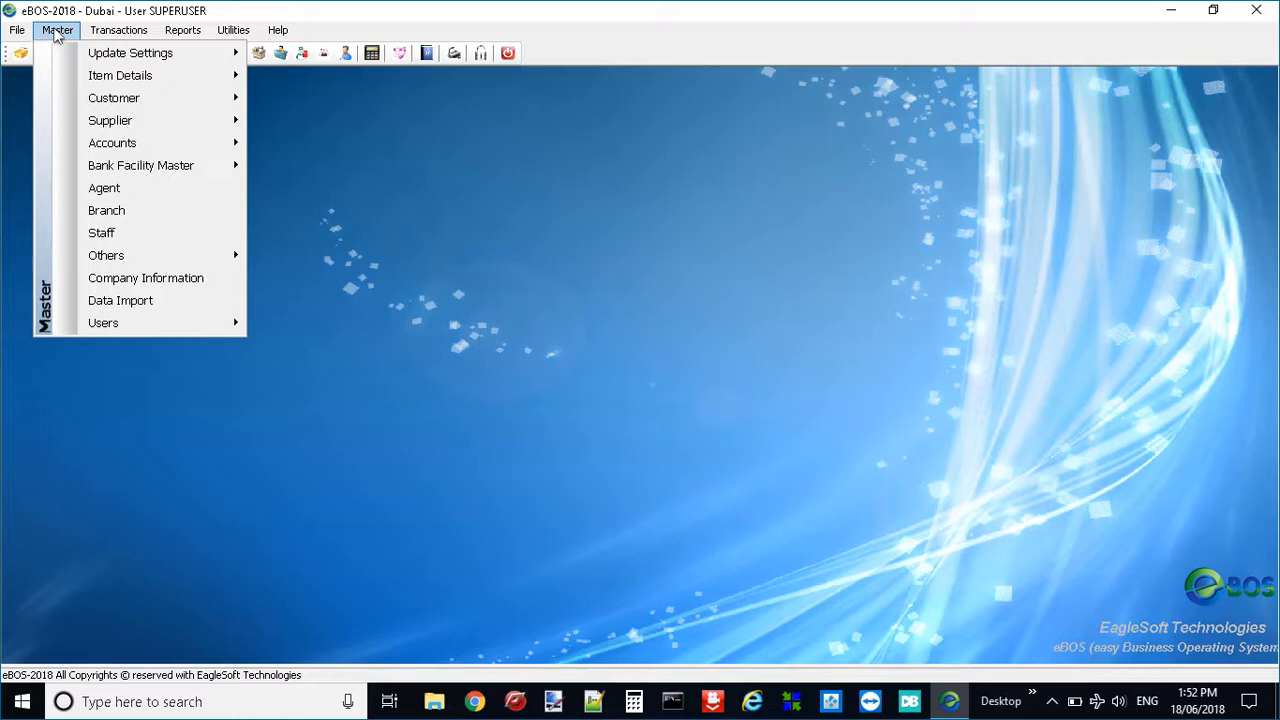
# Step: Open the application settings and review the General options, including the choices for Software Type and Screen Model
pyautogui.moveTo(132, 52)
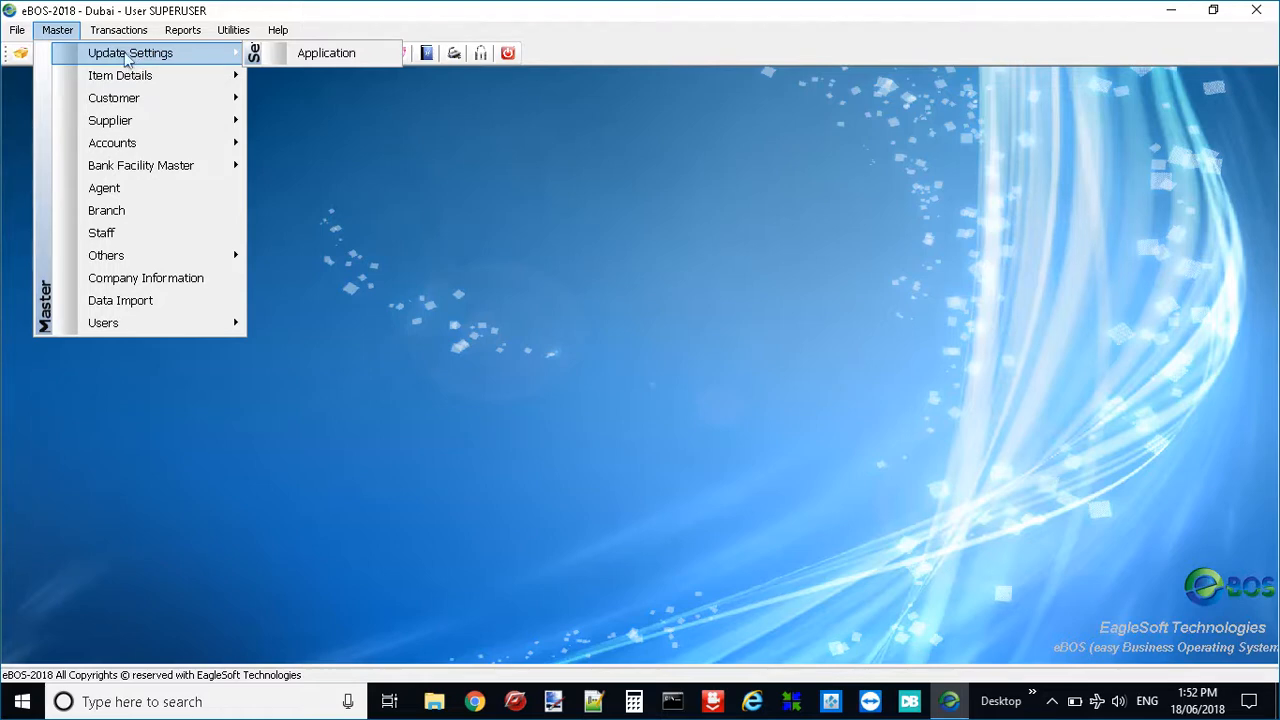
pyautogui.click(341, 60)
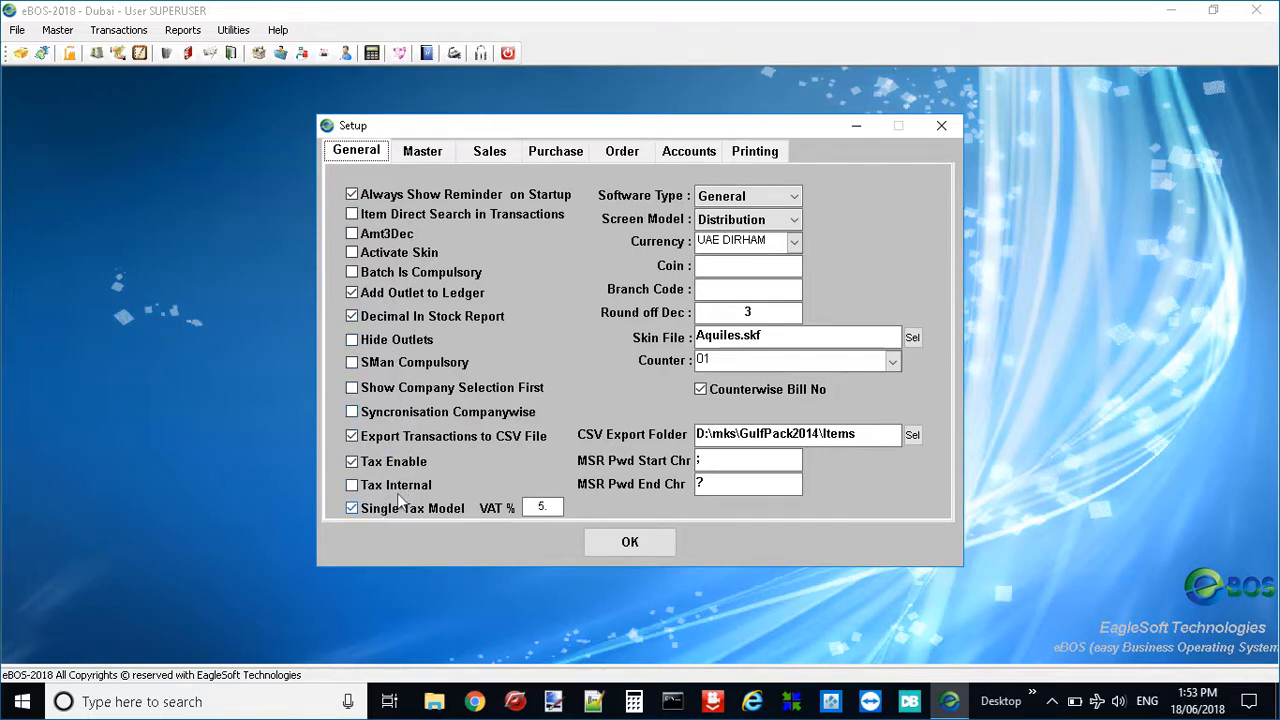
pyautogui.click(787, 200)
pyautogui.click(768, 199)
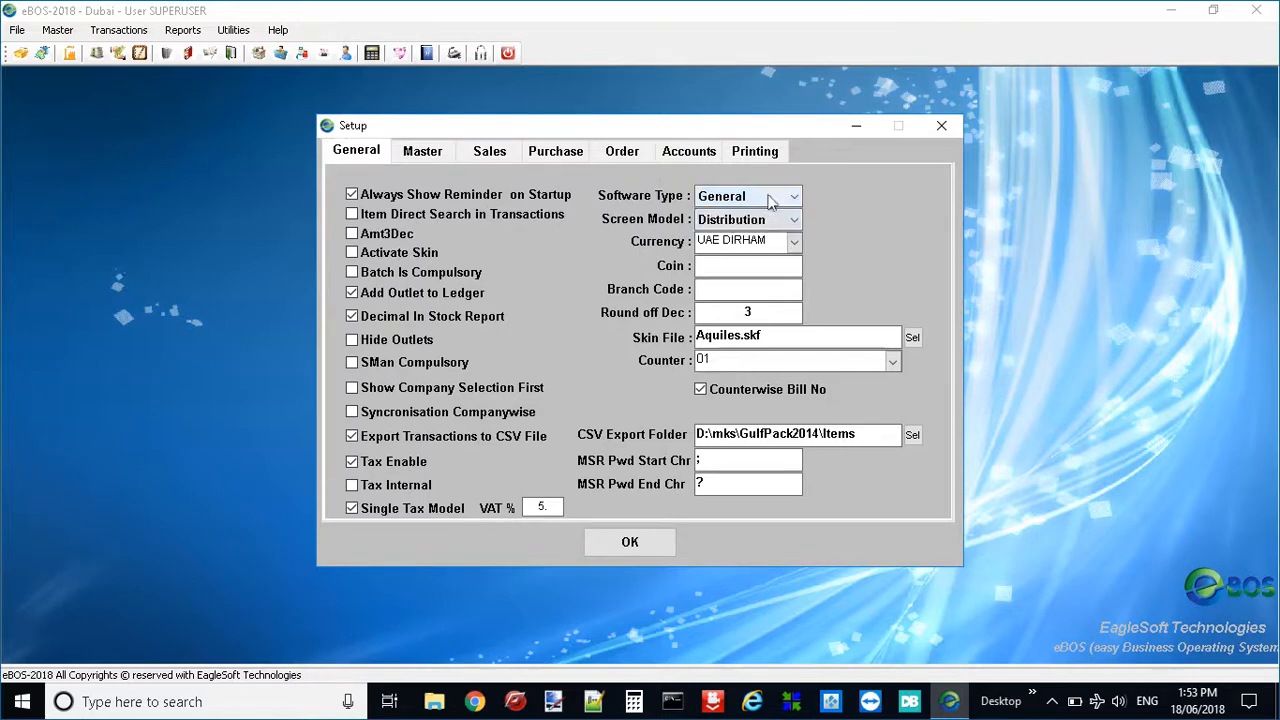
pyautogui.click(766, 202)
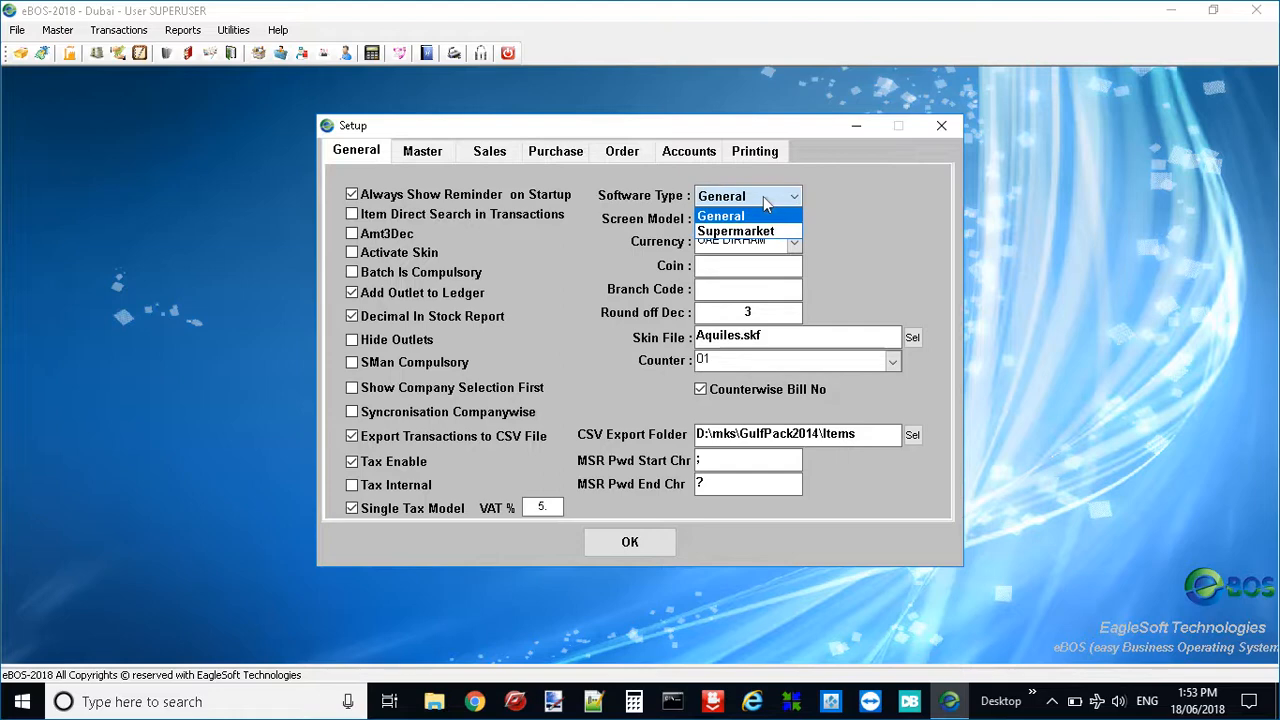
pyautogui.click(848, 186)
pyautogui.click(795, 222)
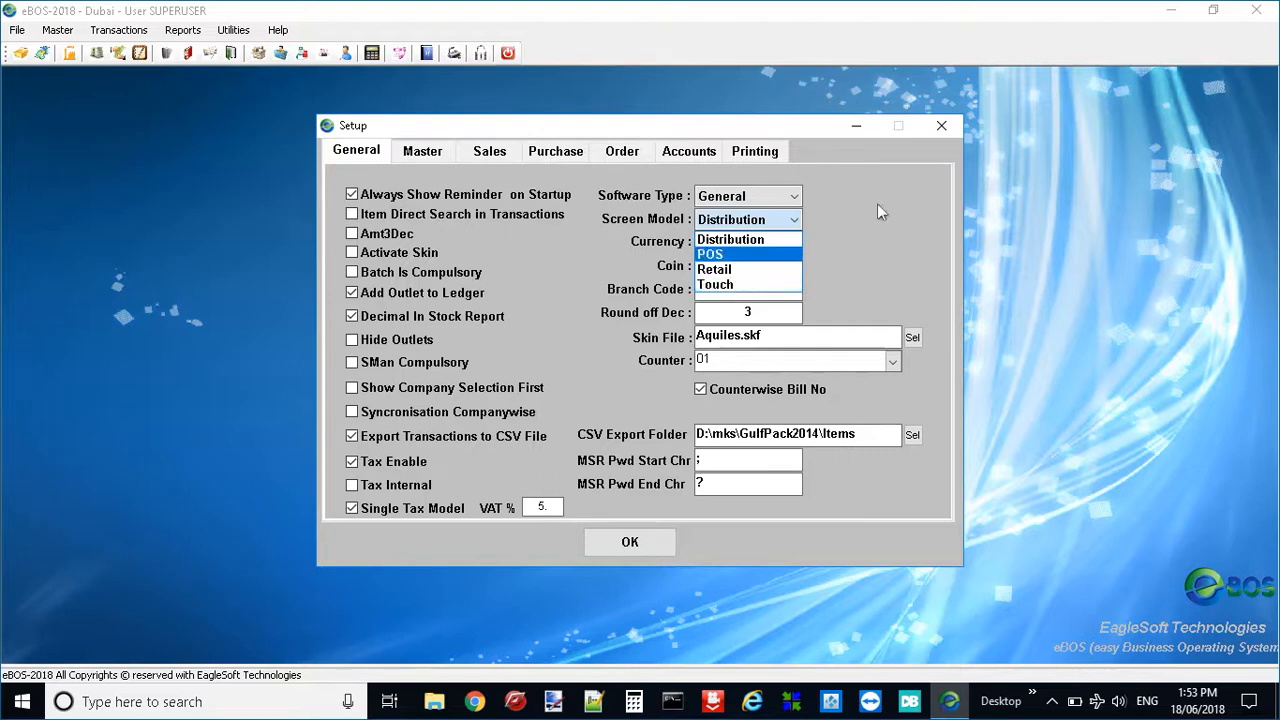
pyautogui.click(822, 220)
pyautogui.click(790, 197)
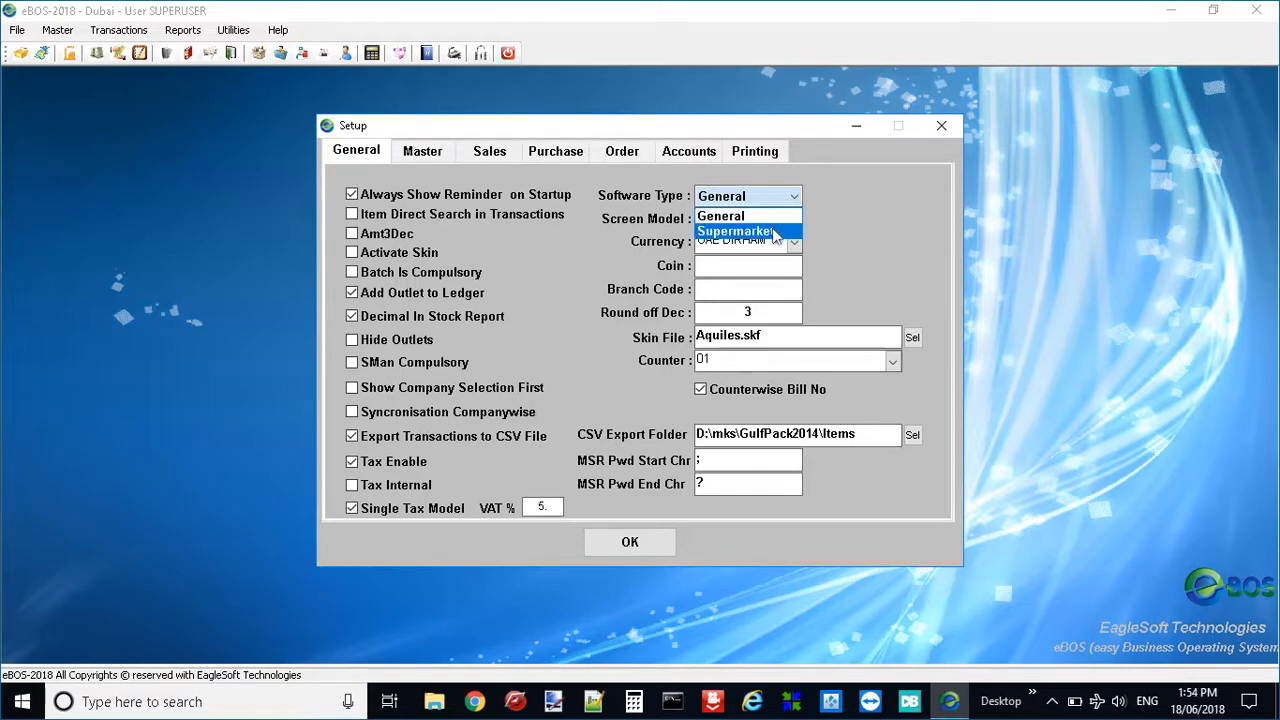
pyautogui.click(913, 193)
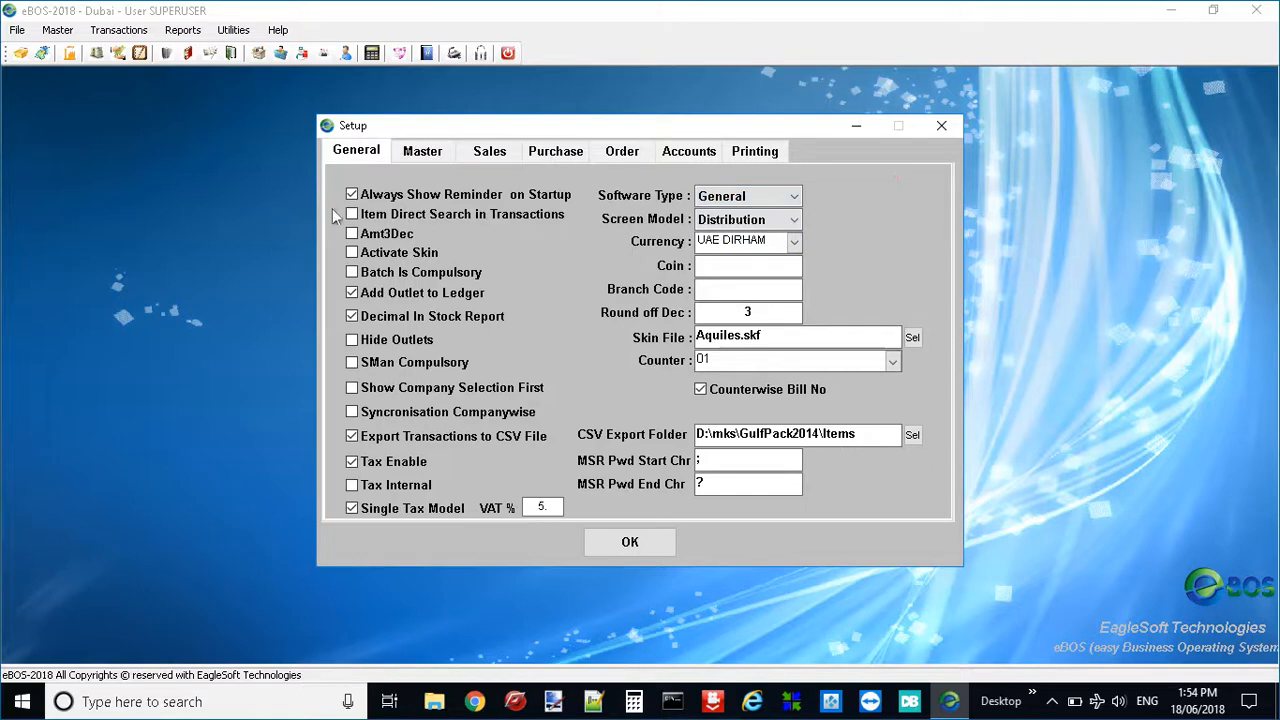
# Step: Review the Master auto-code settings and the Sales settings, including the bill footers, A/c Post choices and Round off Coin
pyautogui.click(422, 152)
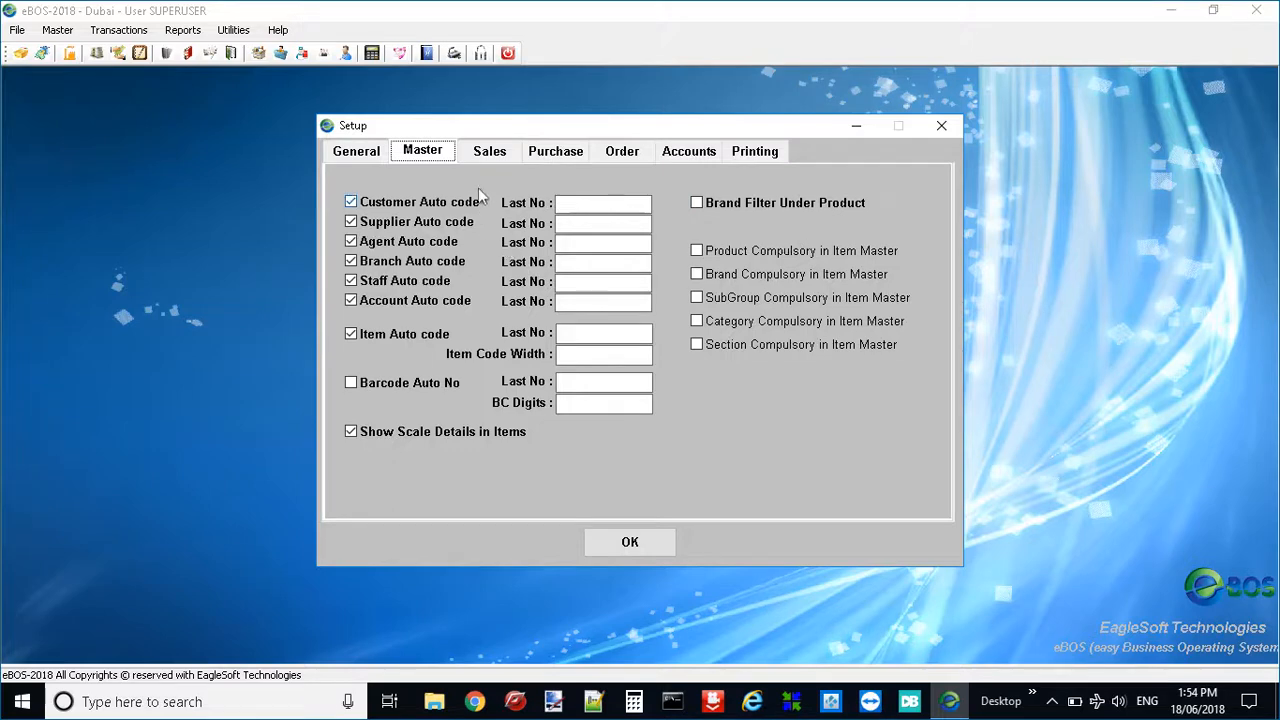
pyautogui.click(490, 152)
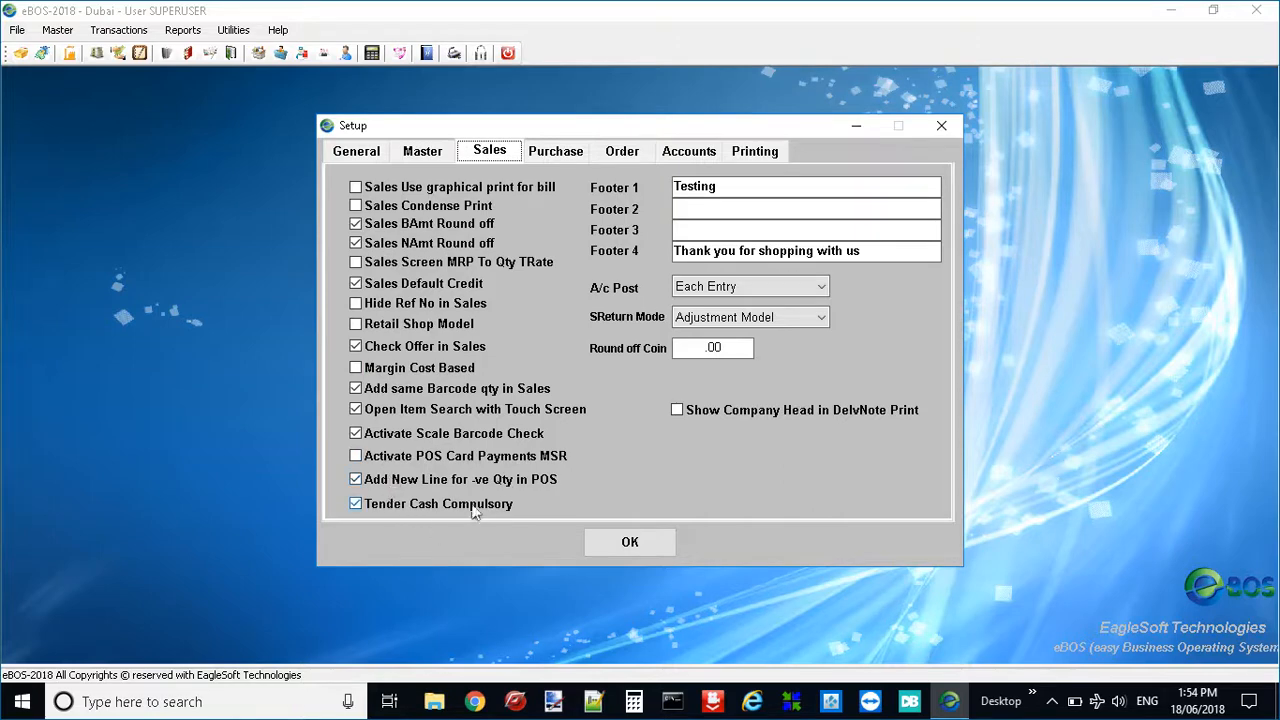
pyautogui.click(690, 212)
pyautogui.click(685, 231)
pyautogui.click(786, 287)
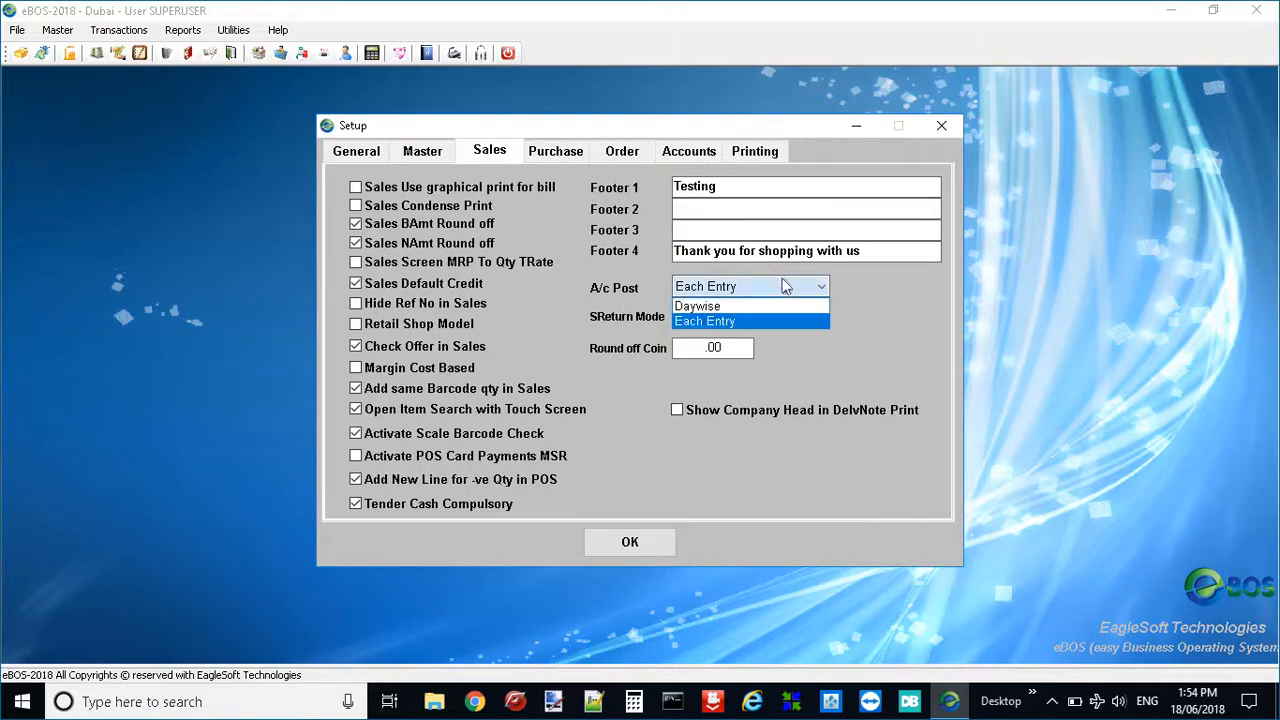
pyautogui.click(778, 288)
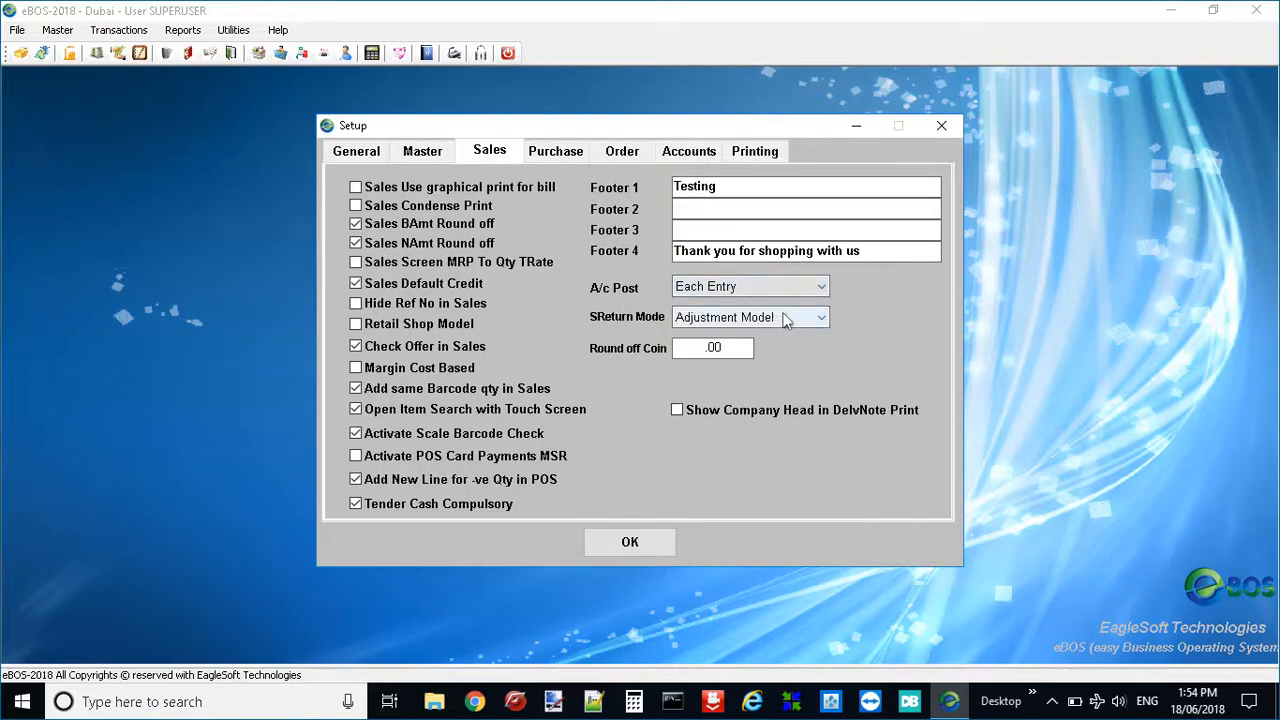
pyautogui.moveTo(703, 347); pyautogui.dragTo(802, 338)
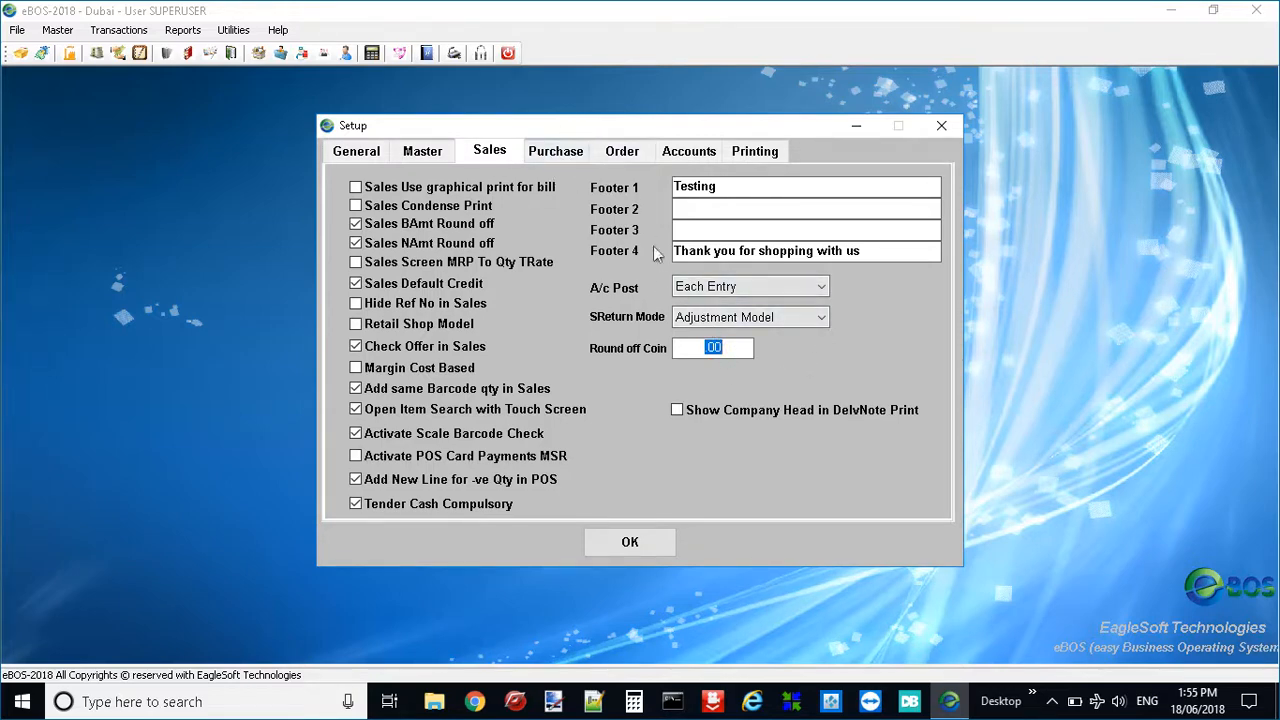
# Step: Review the Purchase, Order, Accounts and Printing settings, including the Sales Ac account choices, and close the setup without saving
pyautogui.click(565, 158)
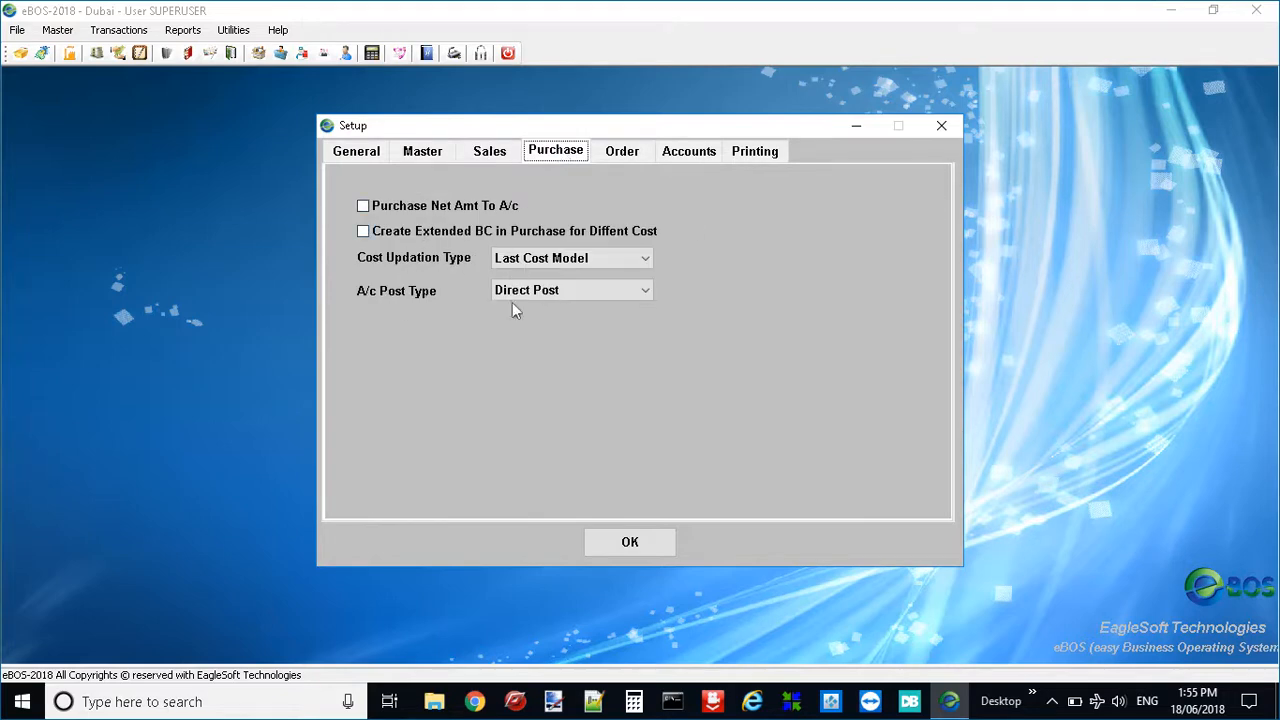
pyautogui.click(618, 160)
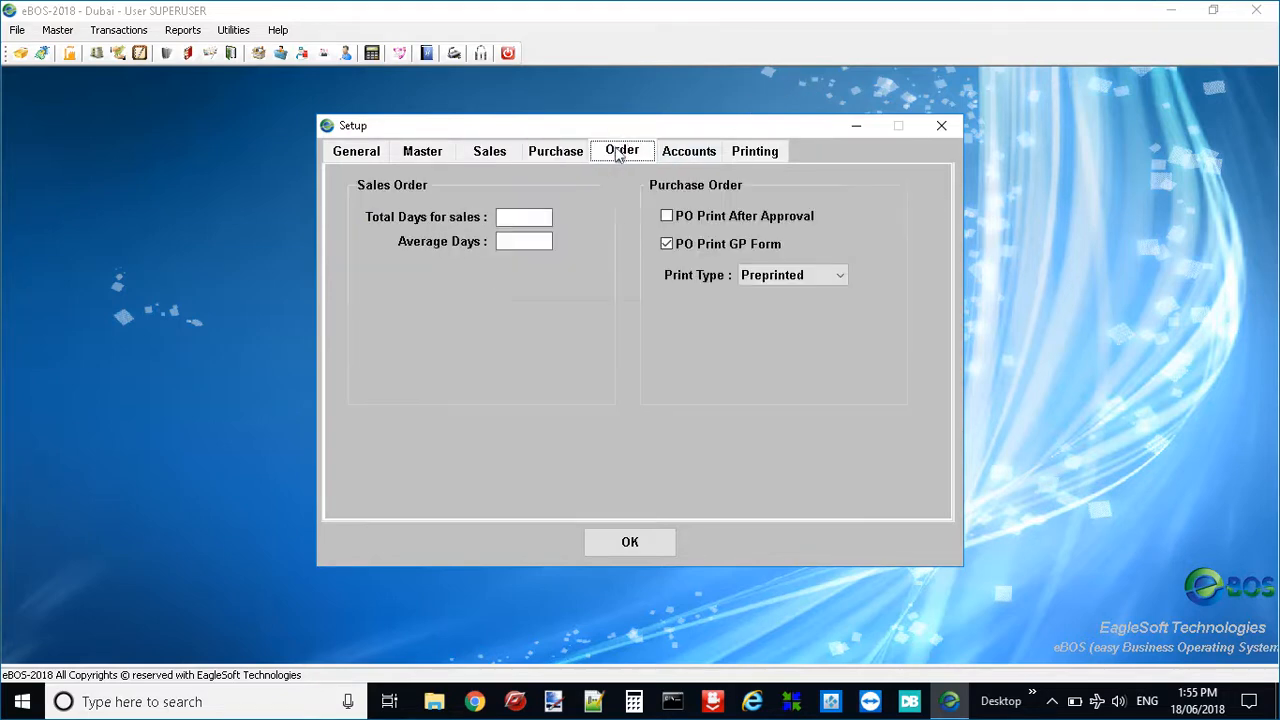
pyautogui.click(692, 153)
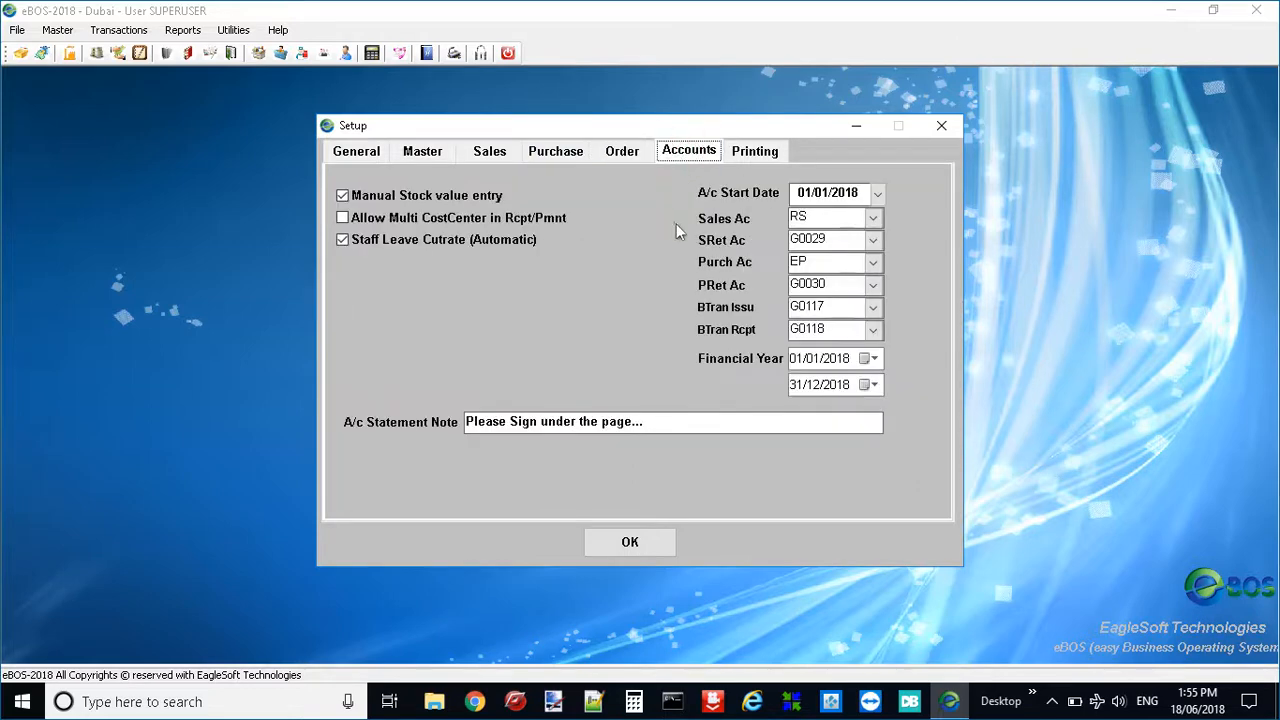
pyautogui.click(871, 219)
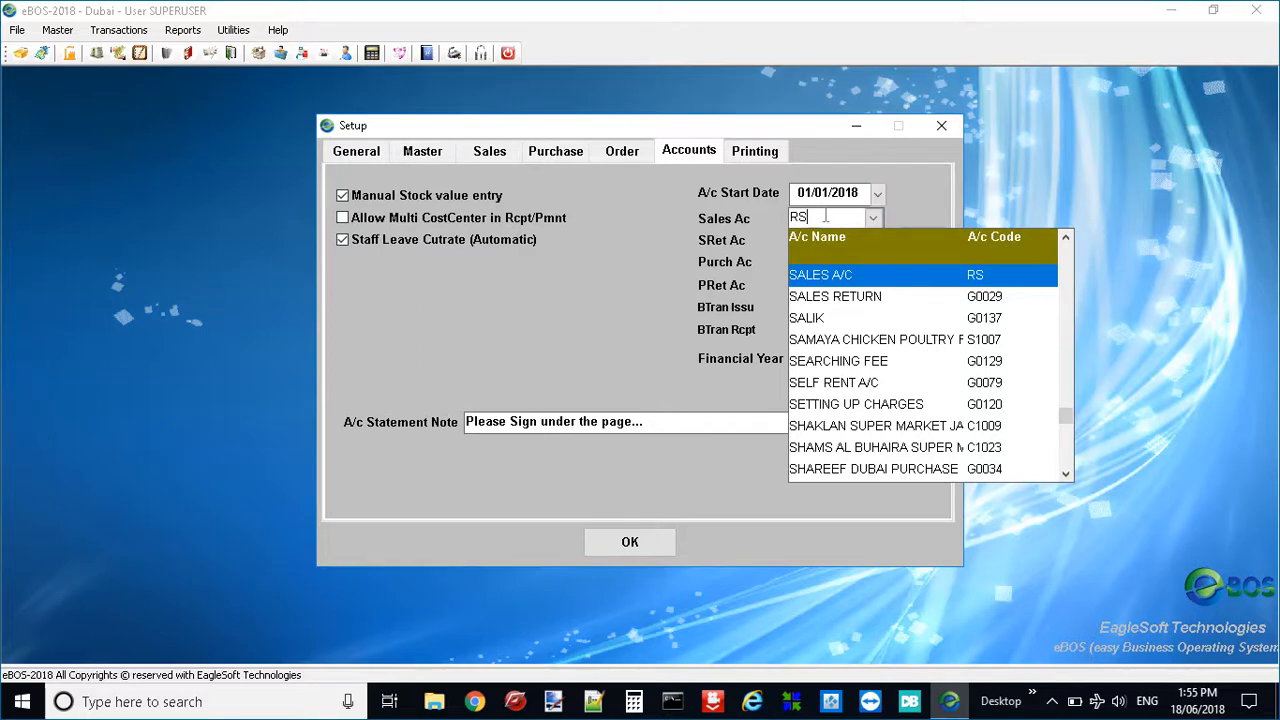
pyautogui.click(541, 298)
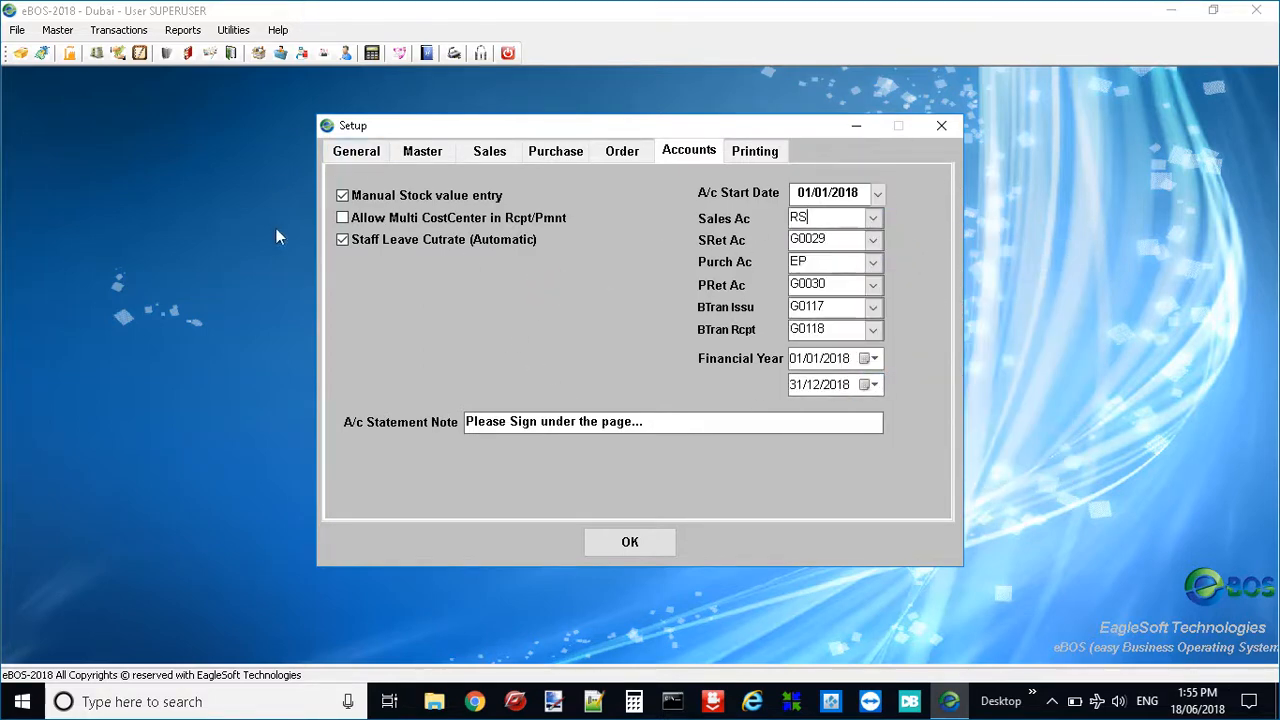
pyautogui.click(765, 152)
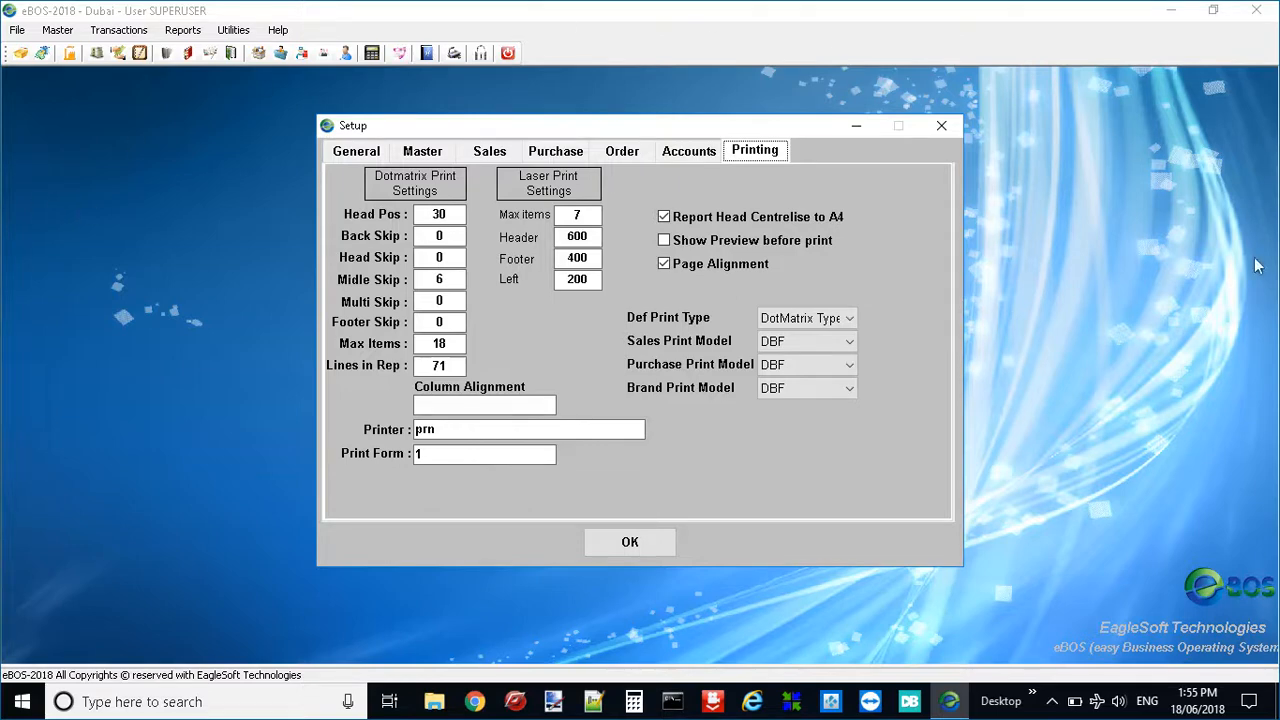
pyautogui.click(937, 125)
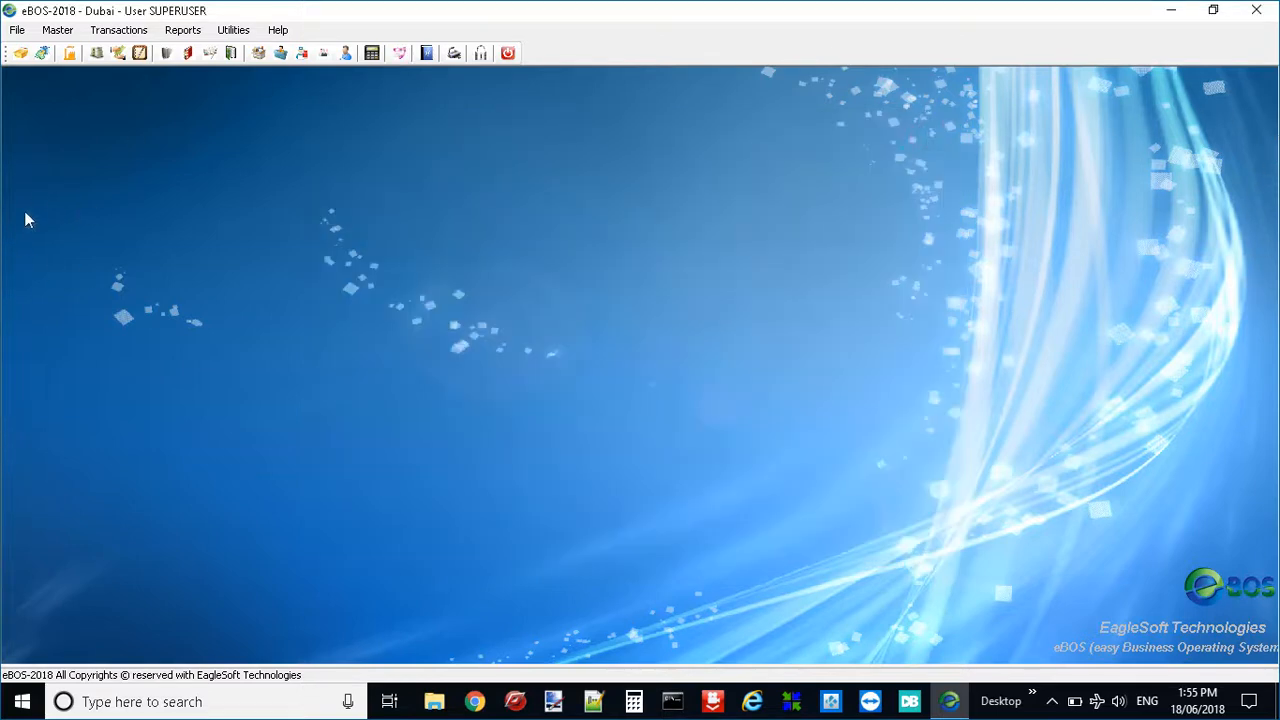
# Step: Open the Item Master for a new item and look over its Item Name, Long Name, Short Name and Name Order fields
pyautogui.click(70, 31)
pyautogui.moveTo(112, 58)
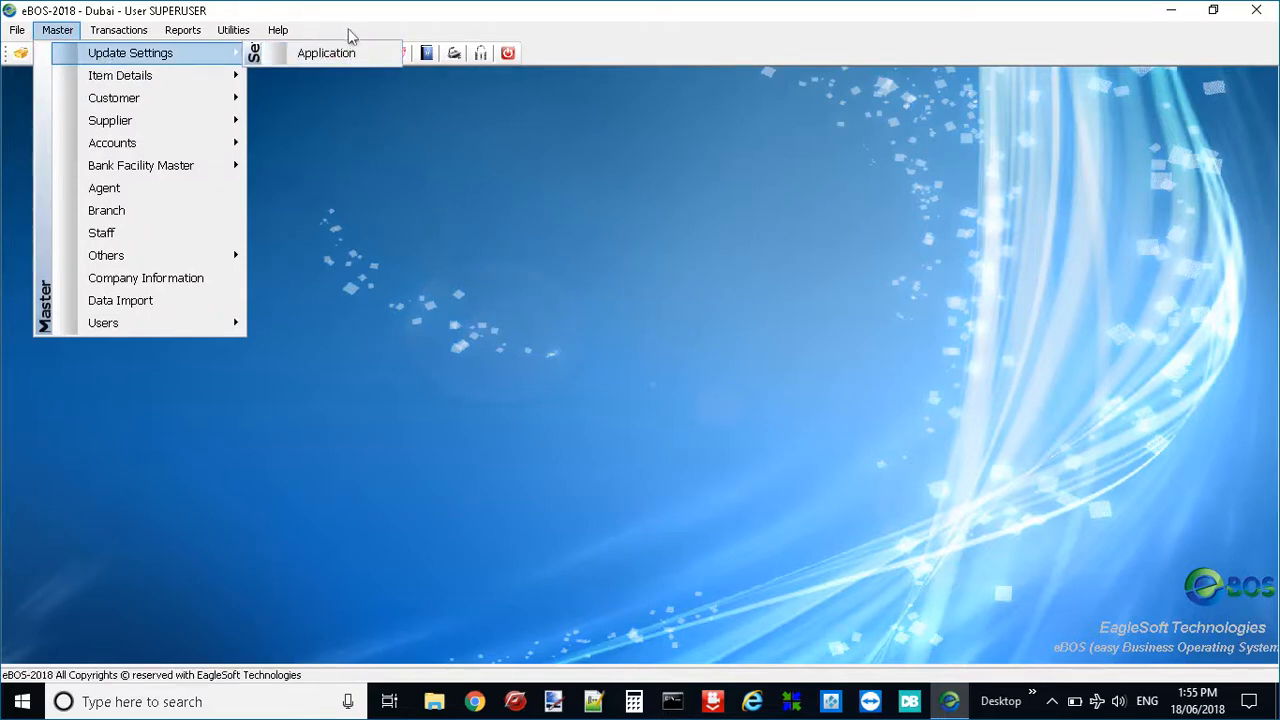
pyautogui.moveTo(101, 80)
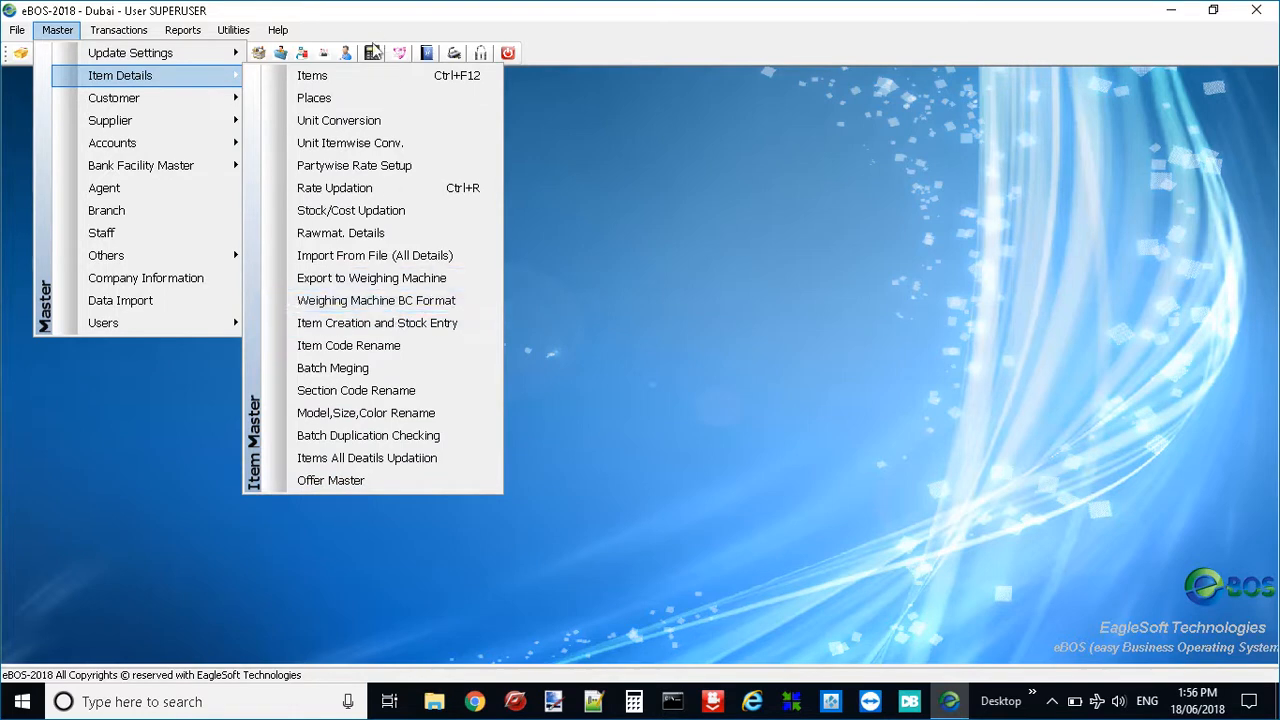
pyautogui.click(340, 82)
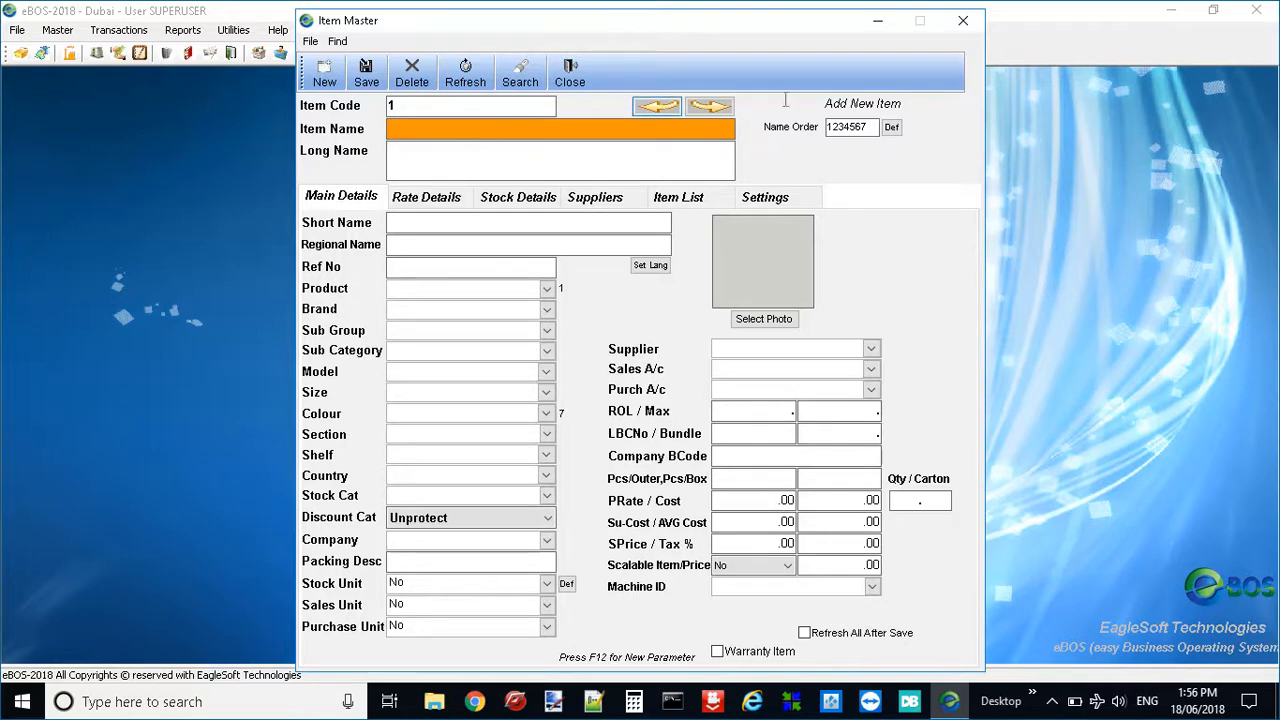
pyautogui.click(418, 157)
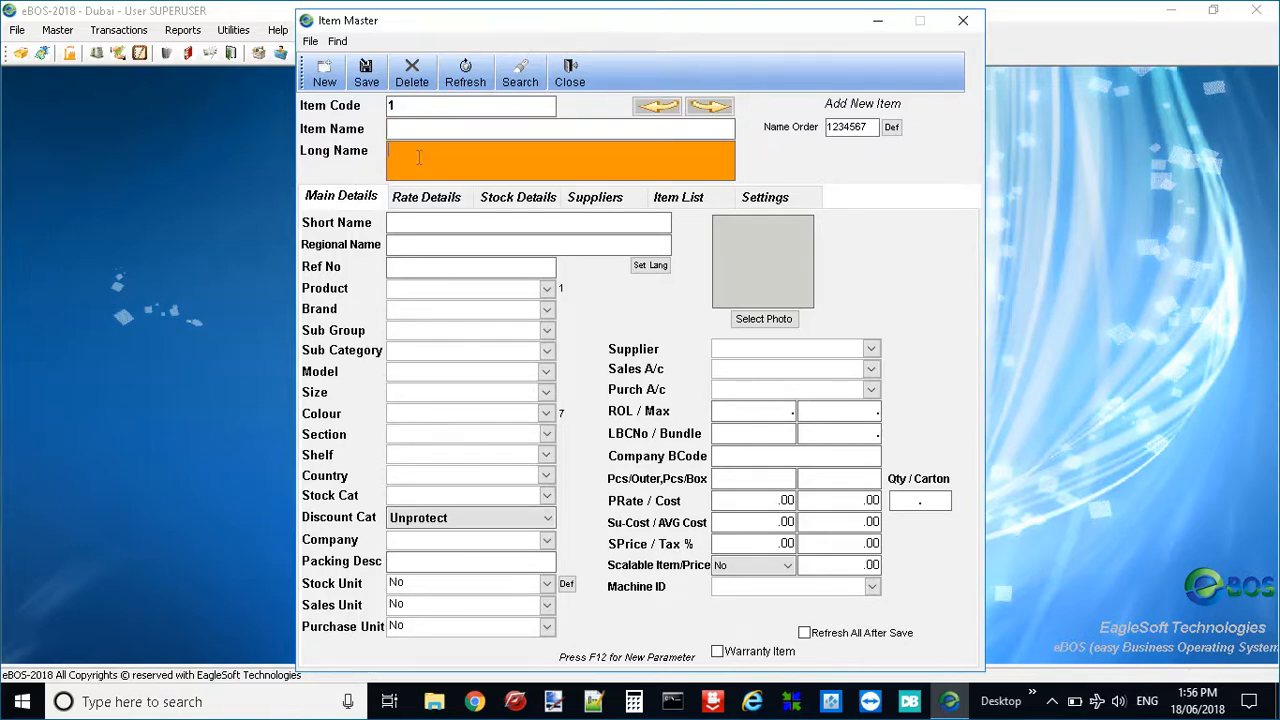
pyautogui.click(422, 222)
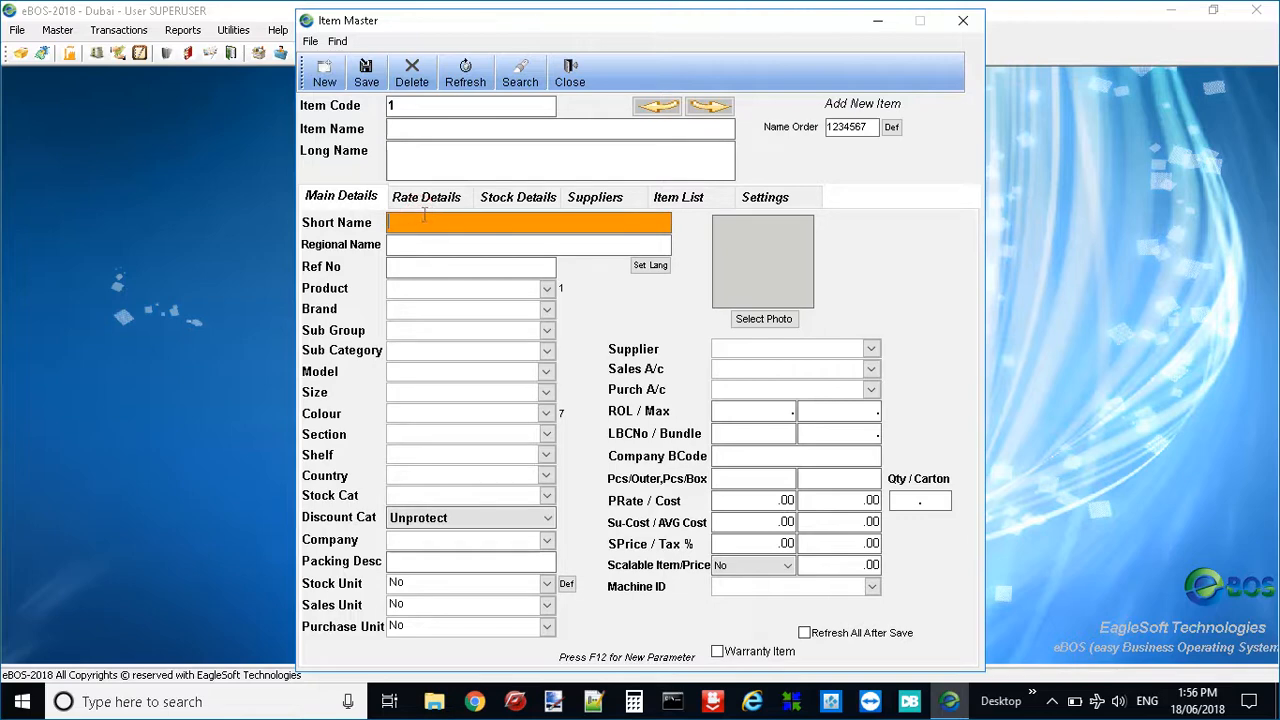
pyautogui.click(430, 122)
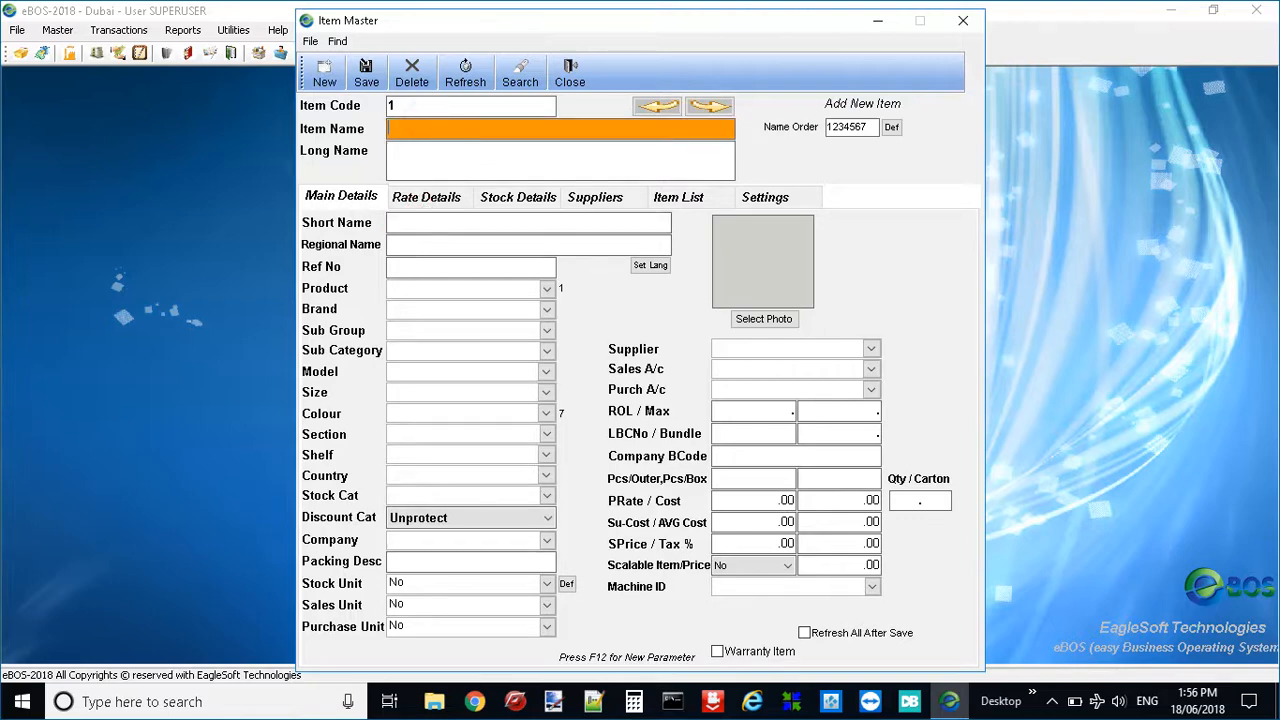
pyautogui.click(868, 127)
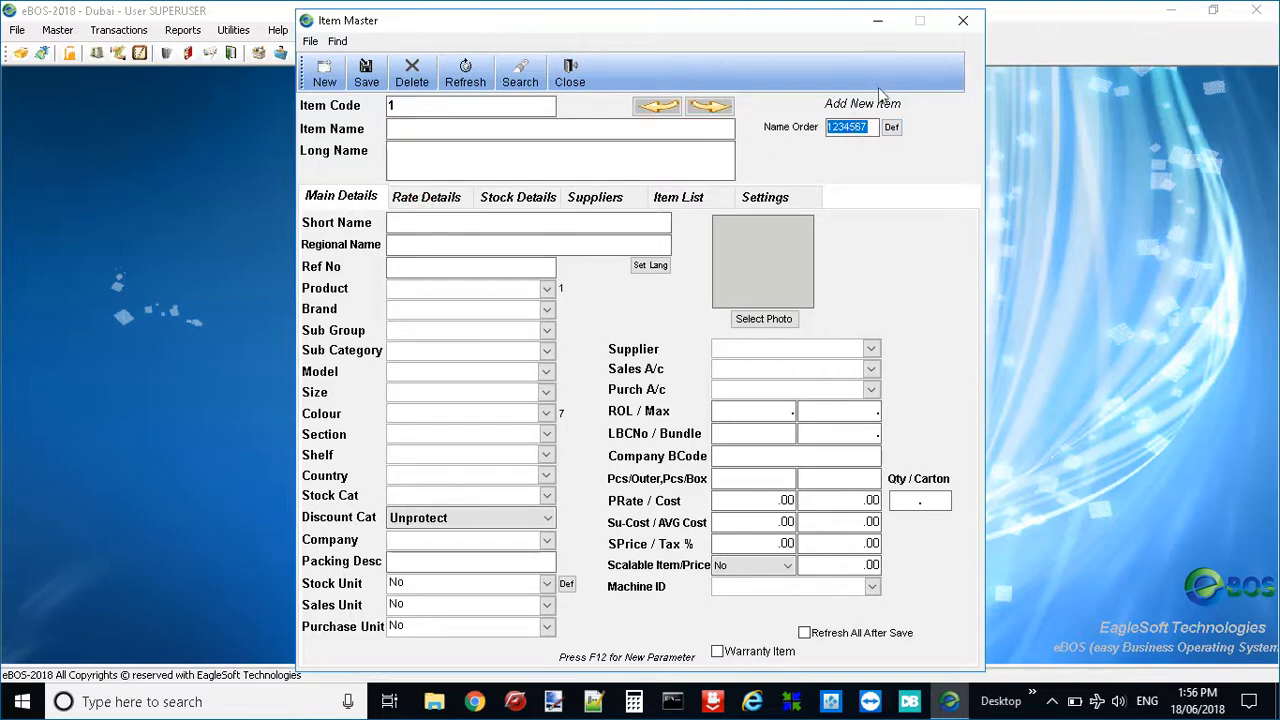
# Step: Set the new item's product to CHICKEN, brand to AL RAHMAH and sub group to BORN 500GM
pyautogui.click(444, 290)
pyautogui.press('Down')
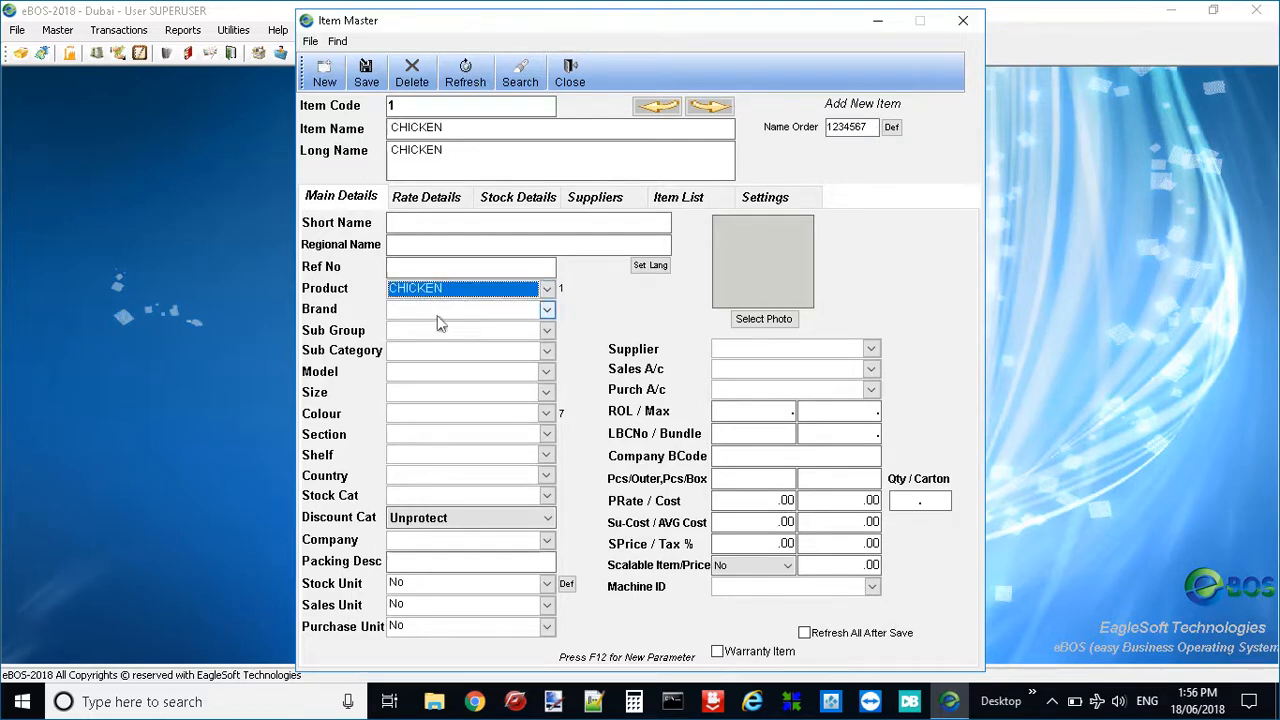
pyautogui.press('Tab')
pyautogui.press('Down')
pyautogui.press('Tab')
pyautogui.press('Down')
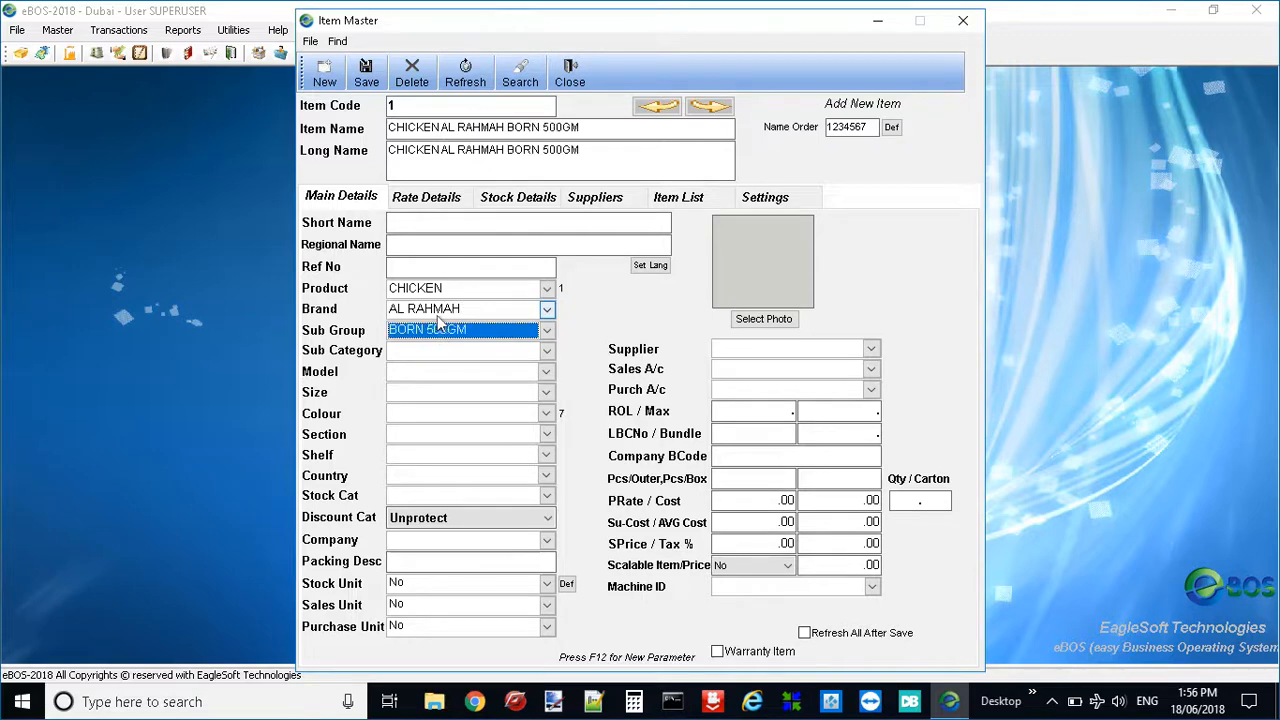
pyautogui.press('Tab')
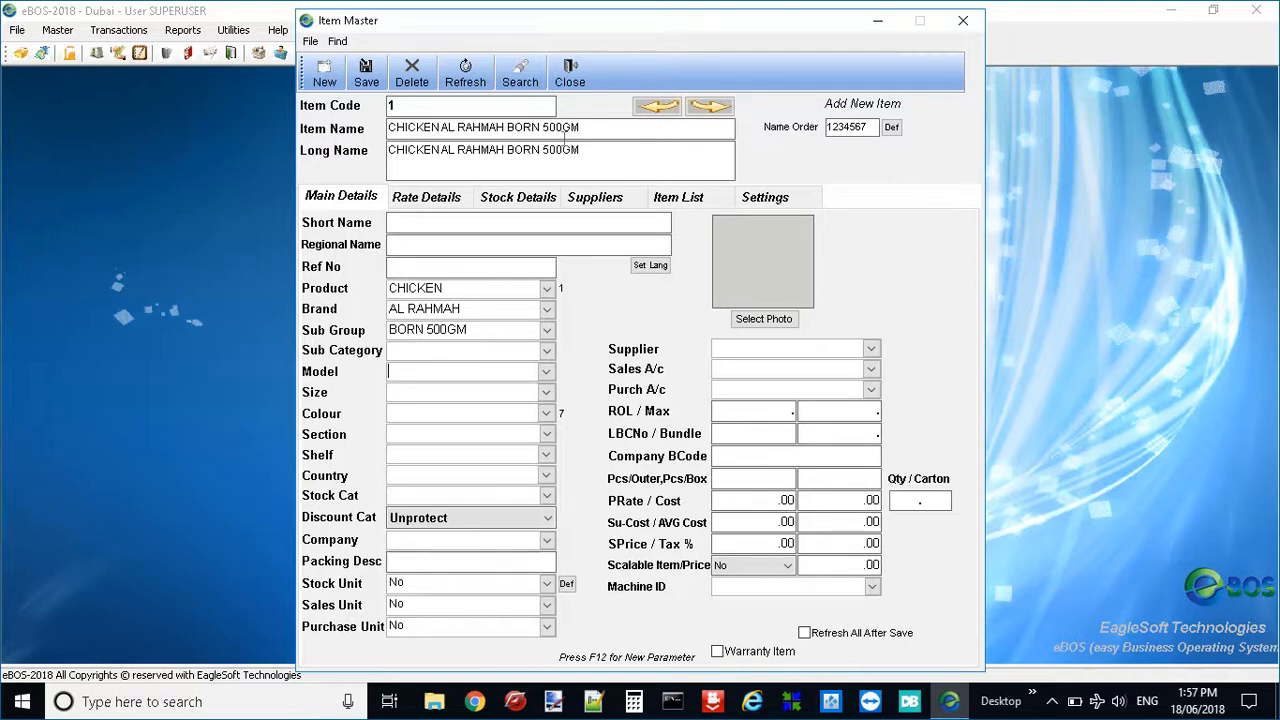
# Step: Open the new-entry forms for the item's product and brand, look over their fields, and close each without saving
pyautogui.click(490, 290)
pyautogui.click(488, 302)
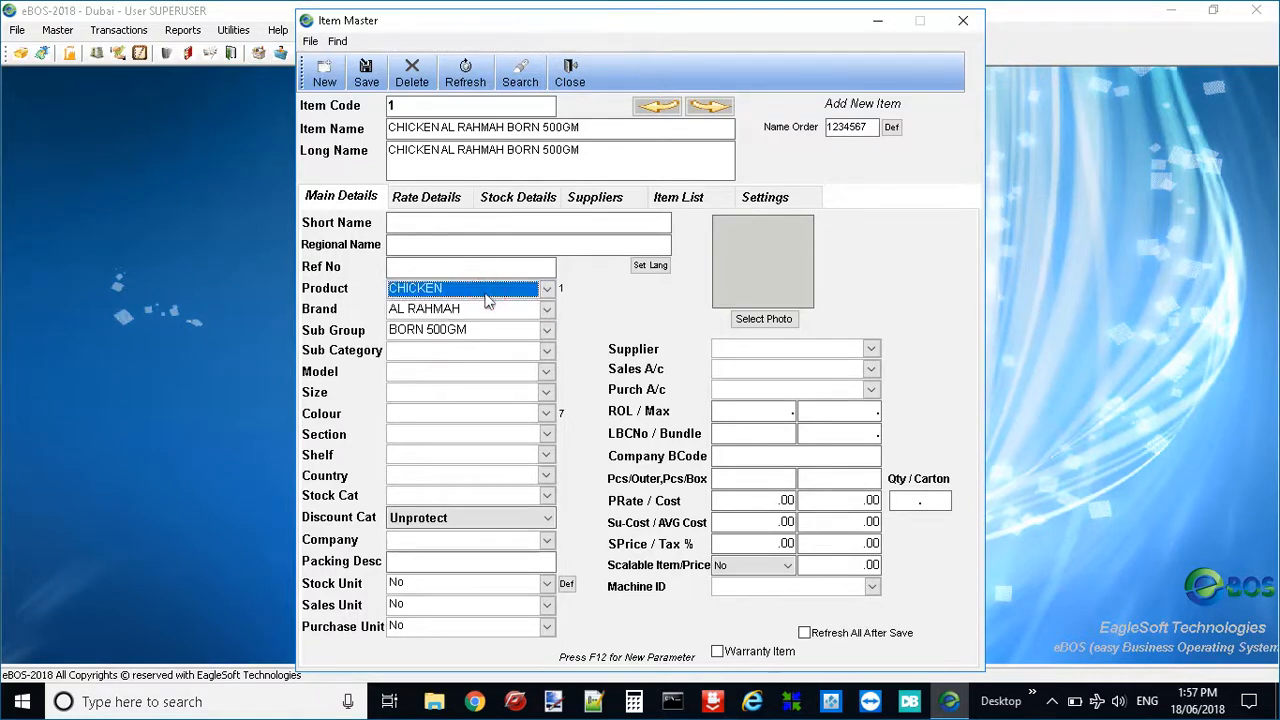
pyautogui.press('F12')
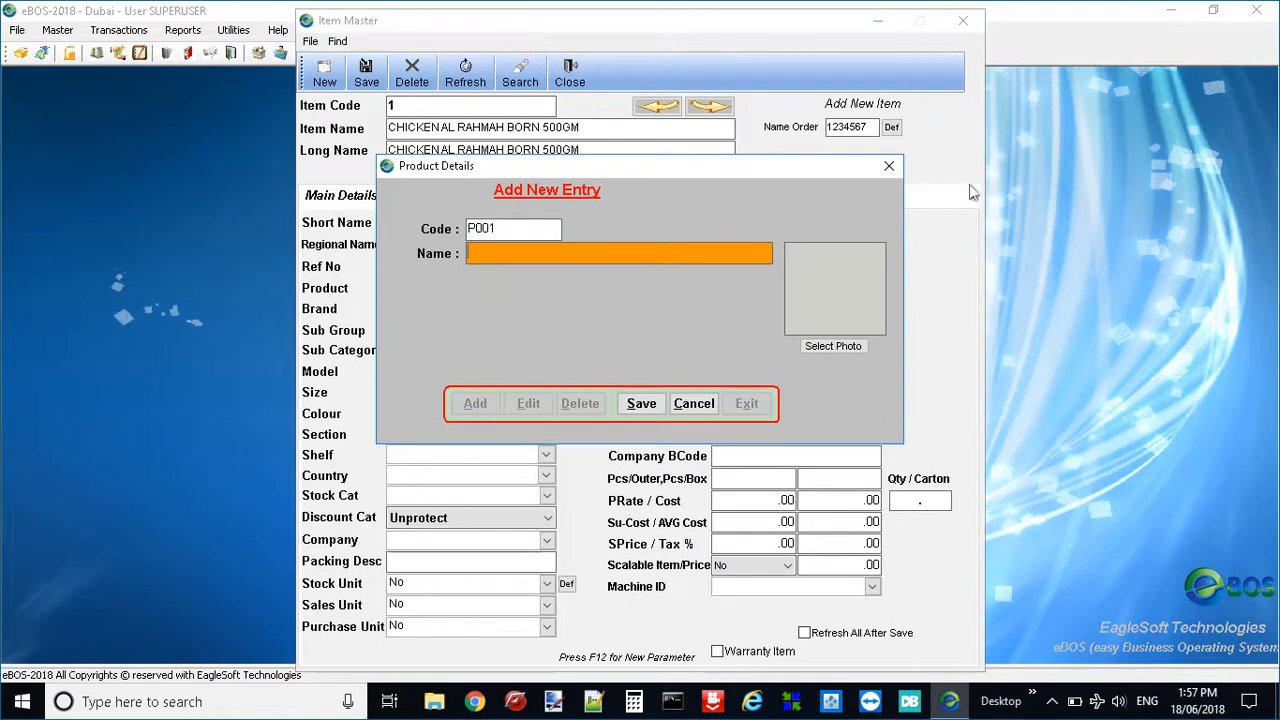
pyautogui.click(890, 166)
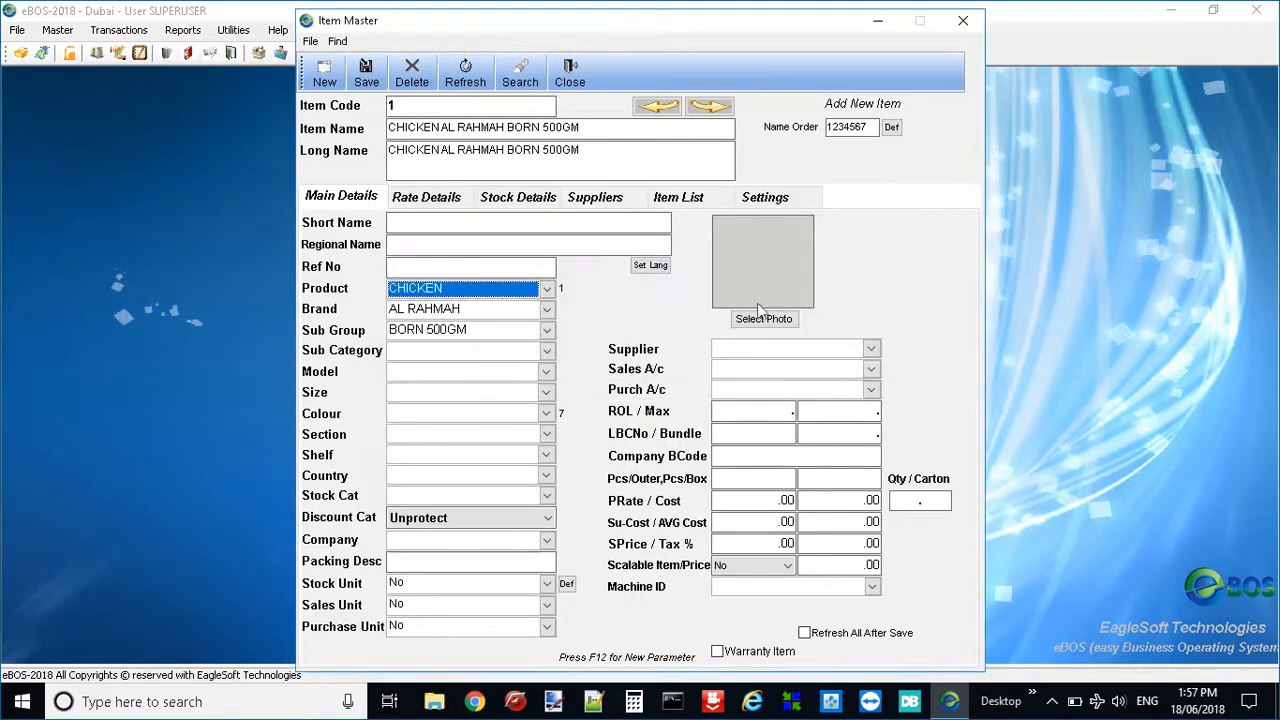
pyautogui.press('Return')
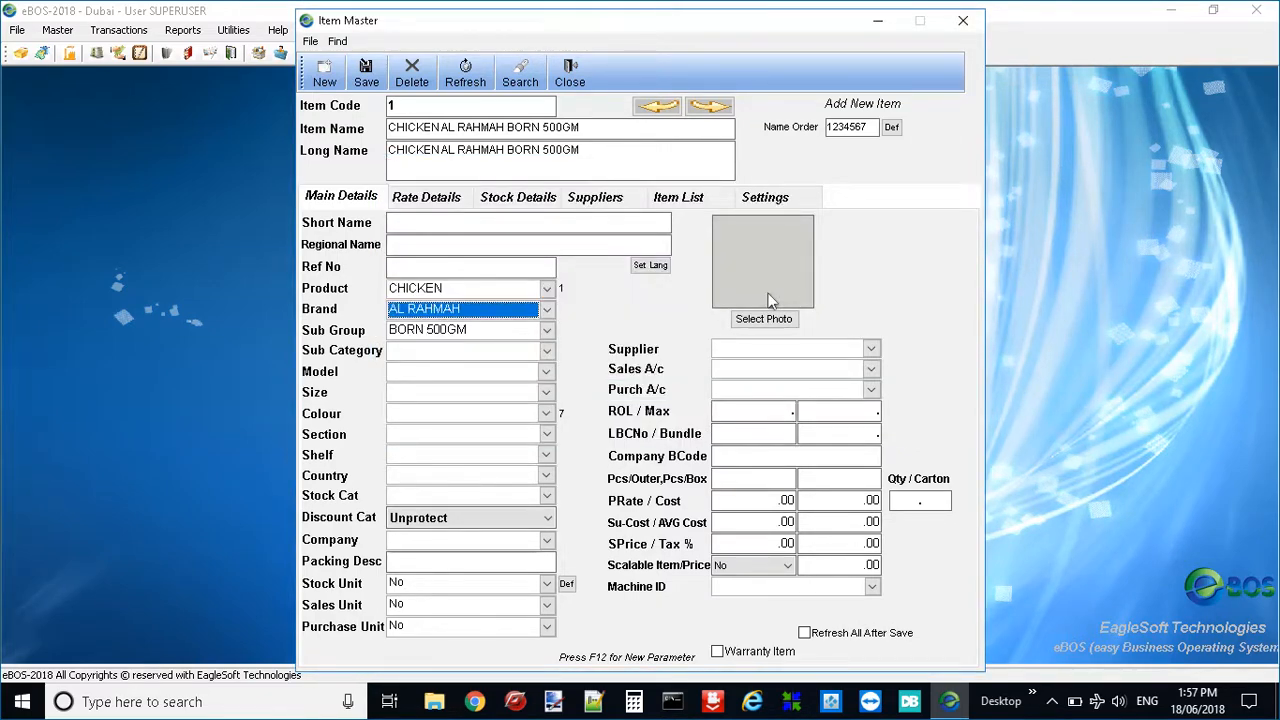
pyautogui.press('F12')
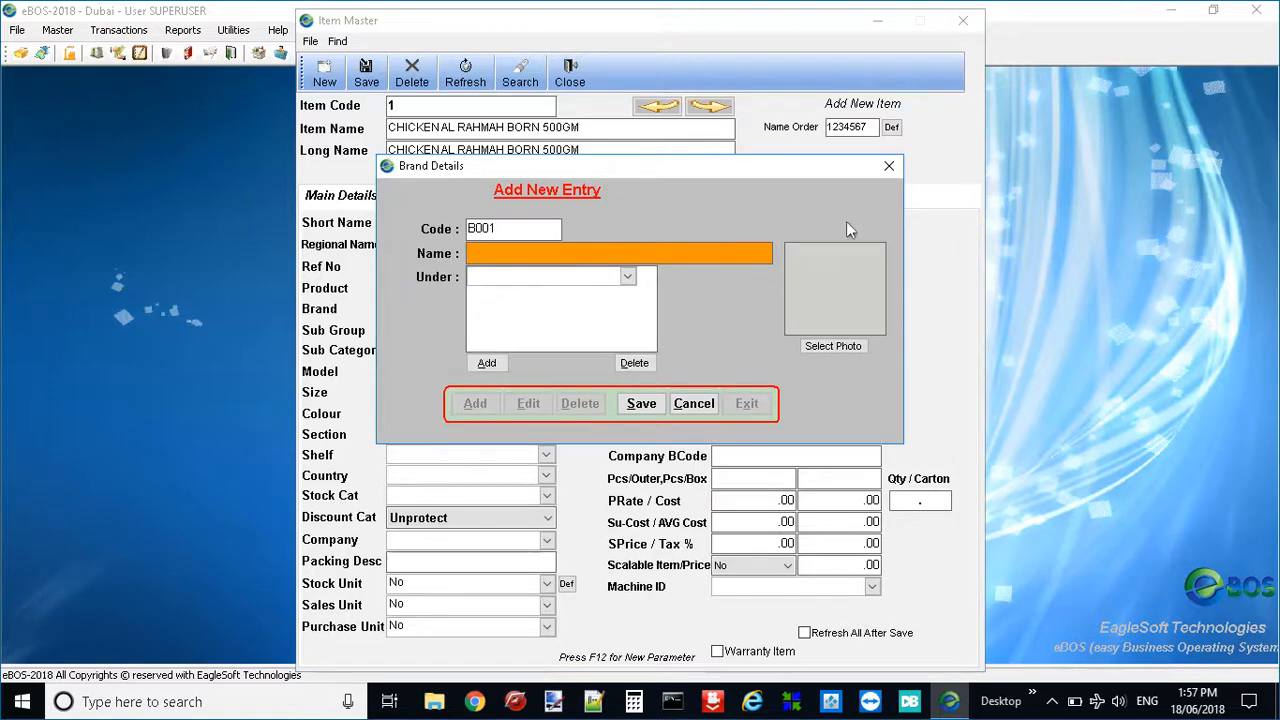
pyautogui.click(889, 166)
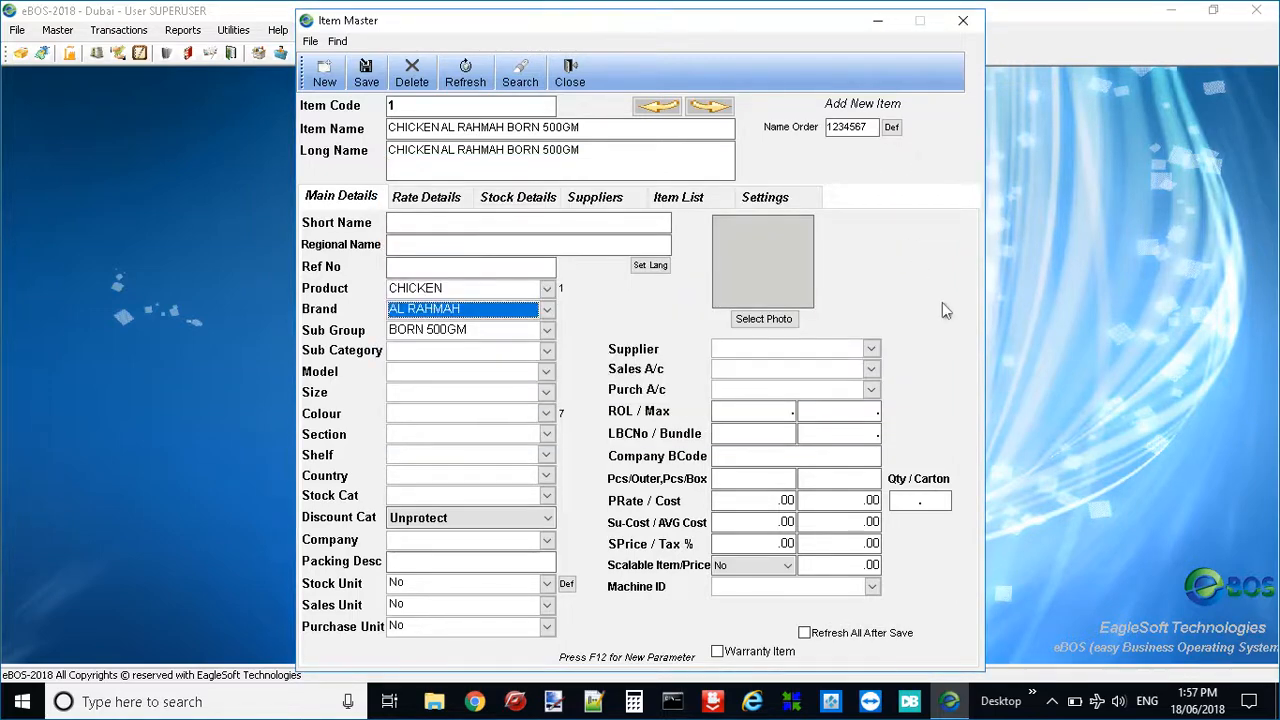
pyautogui.press('Return')
pyautogui.press('Return')
pyautogui.press('Return')
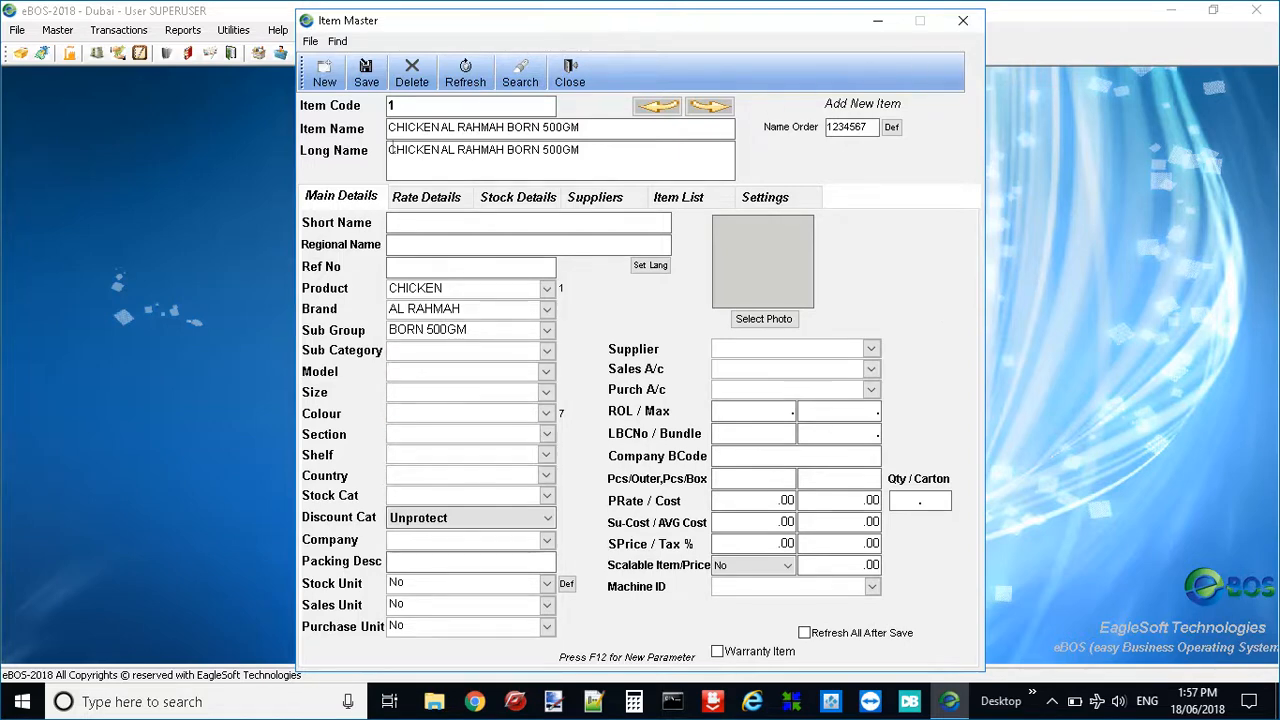
# Step: Enter sample Arabic text as the item's regional name and SADFASFS as its short name
pyautogui.click(430, 248)
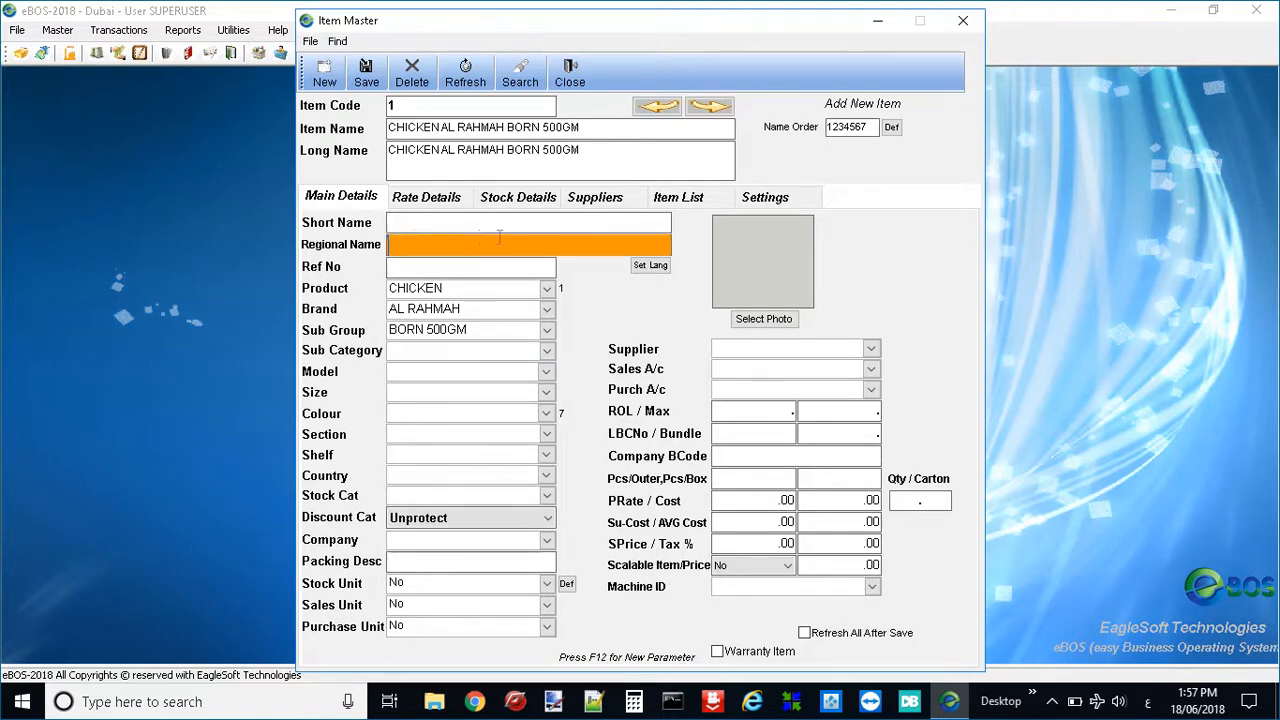
pyautogui.write('شسيبشسيبشسيب')
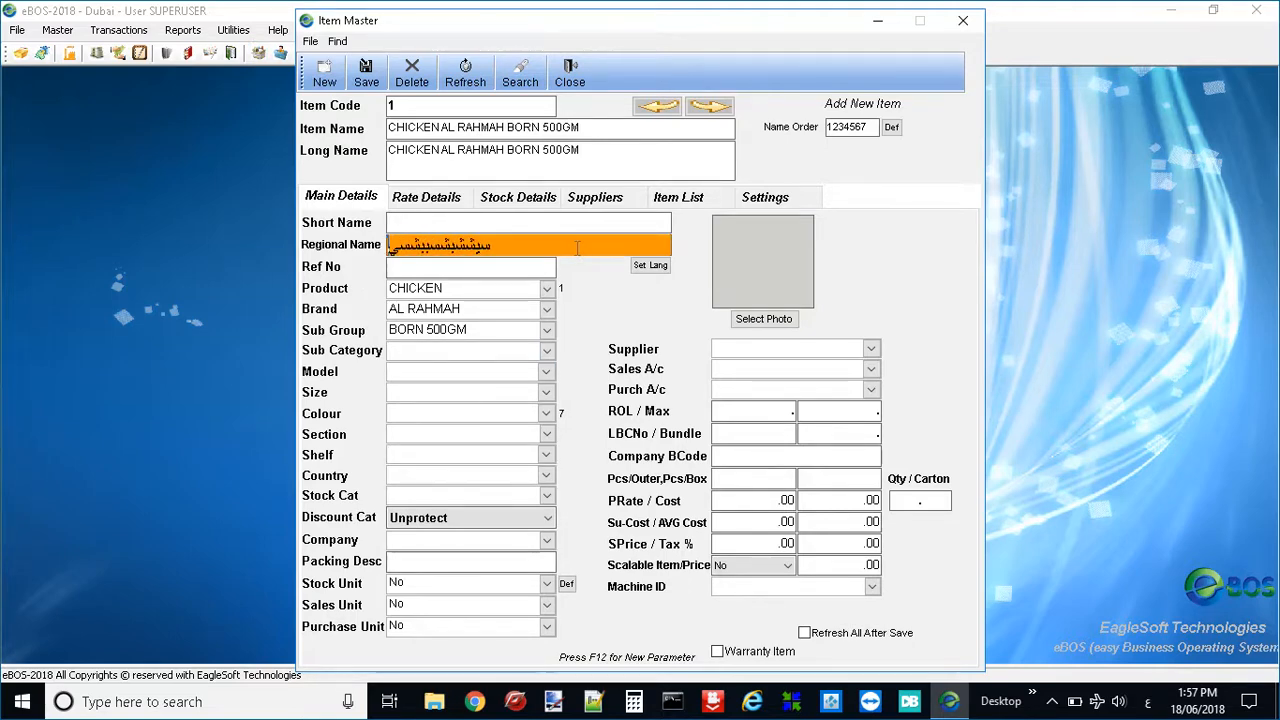
pyautogui.press('Tab')
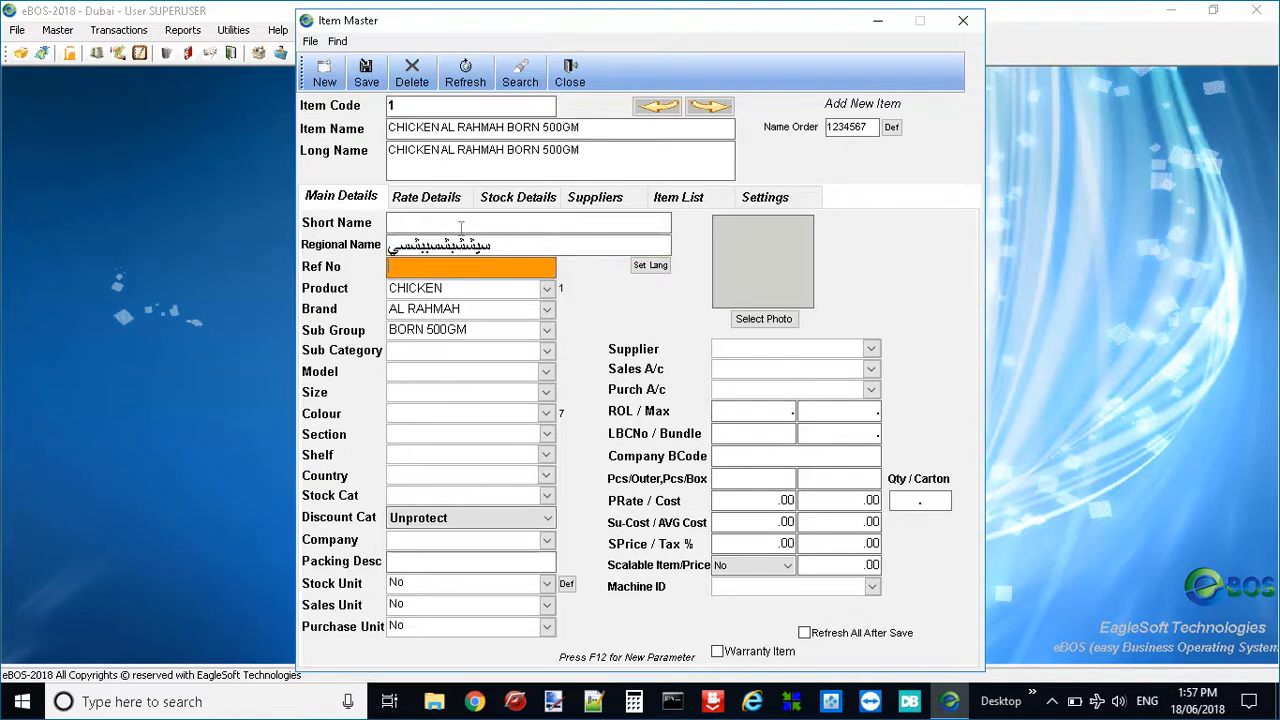
pyautogui.click(455, 225)
pyautogui.write('SADFASFS')
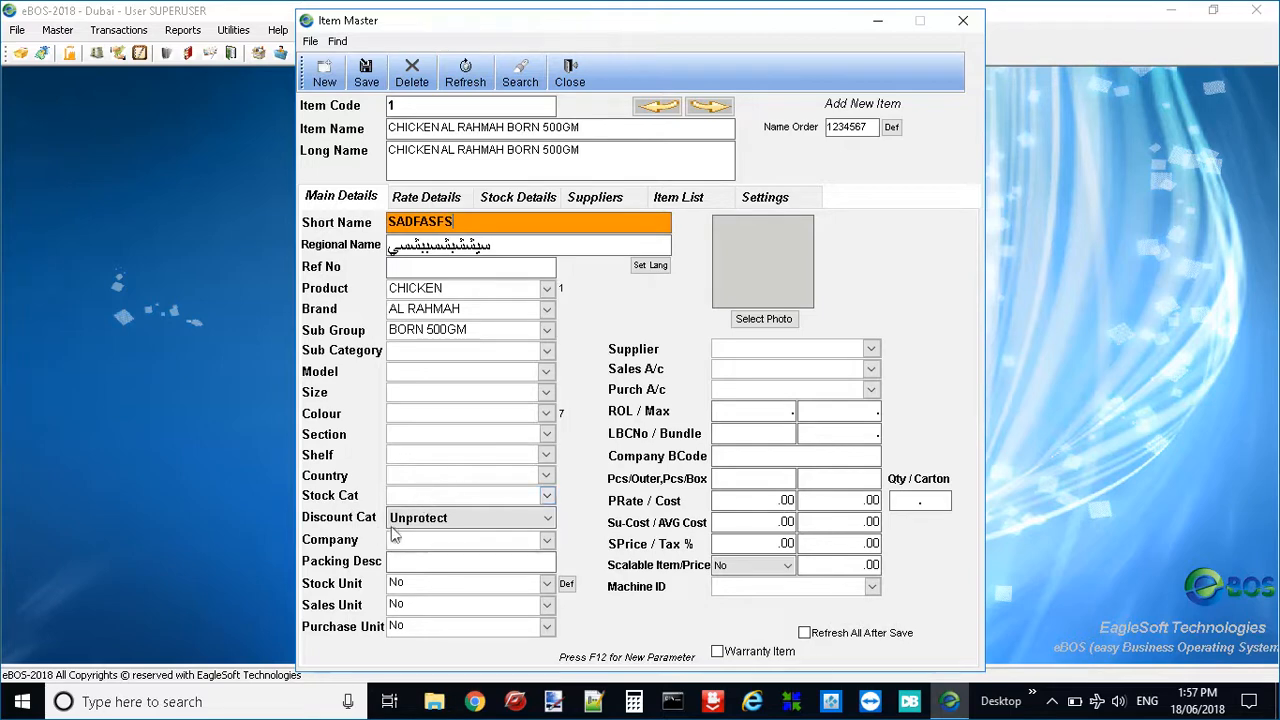
pyautogui.click(456, 527)
pyautogui.click(450, 537)
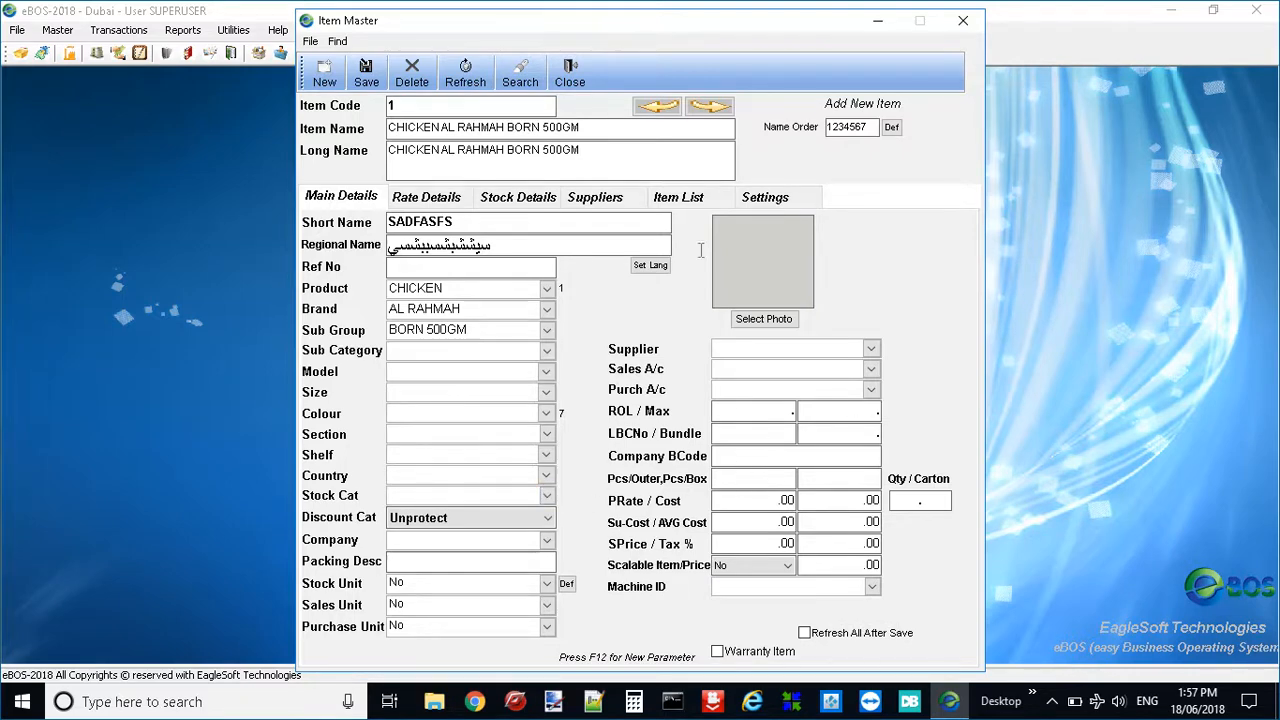
# Step: Review the item's Rate Details, Stock Details, Suppliers, Item List and Settings sections, and close the Item Master without saving
pyautogui.click(407, 200)
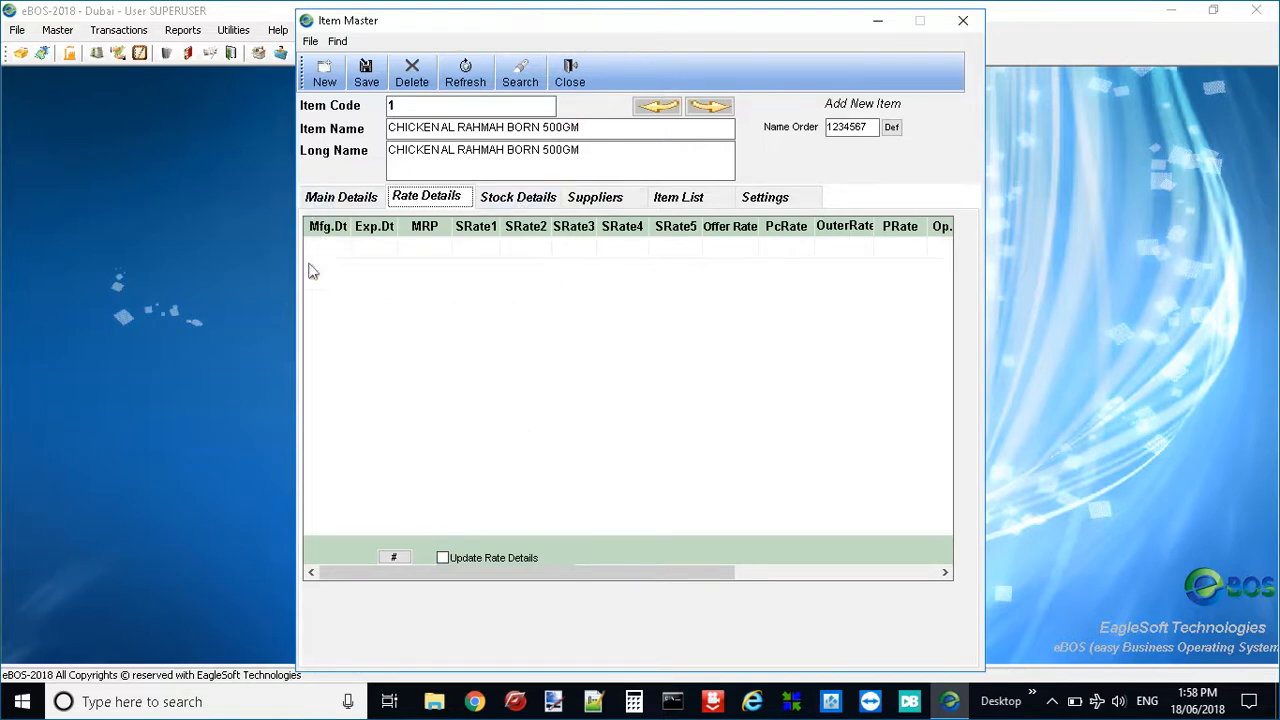
pyautogui.click(536, 204)
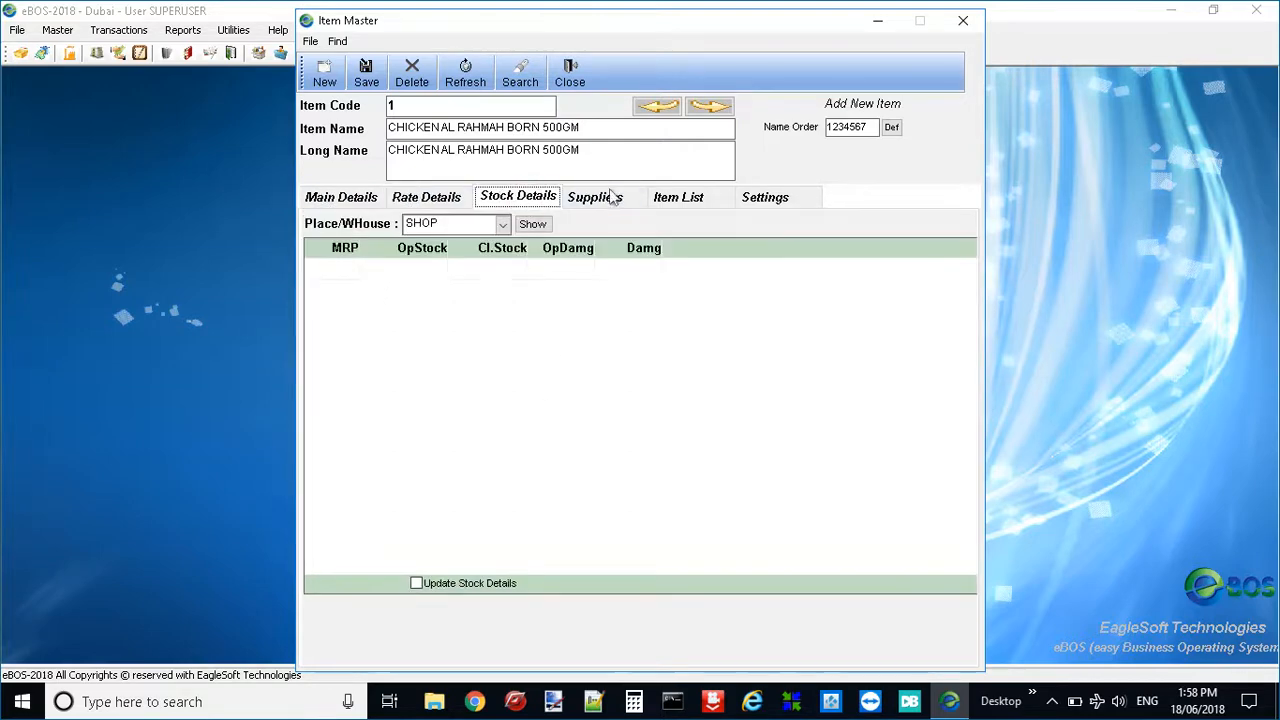
pyautogui.click(502, 225)
pyautogui.click(502, 232)
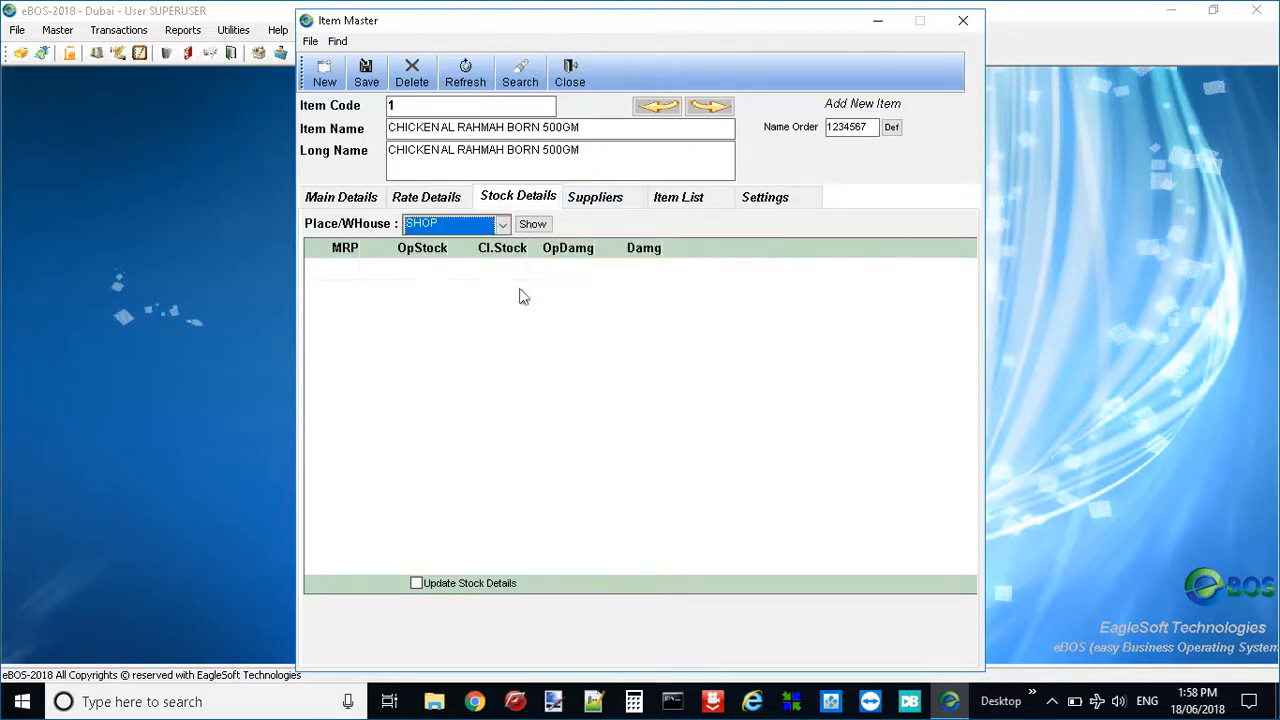
pyautogui.click(612, 200)
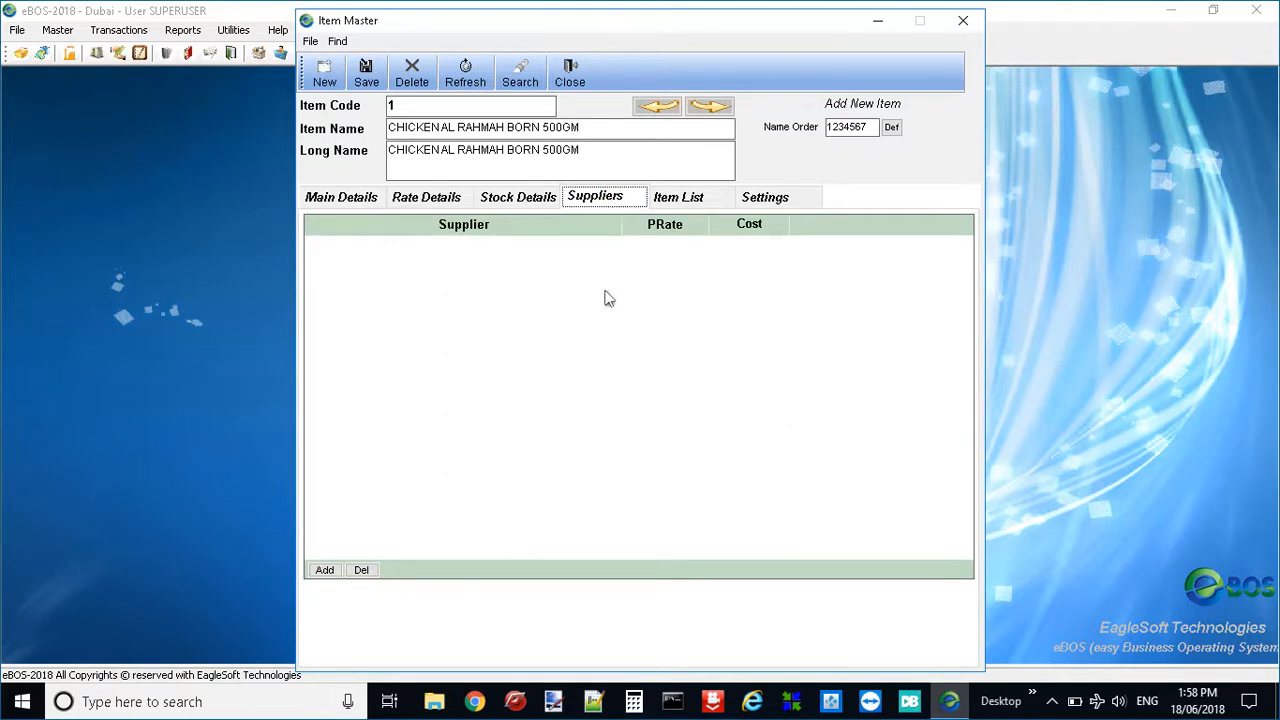
pyautogui.click(686, 197)
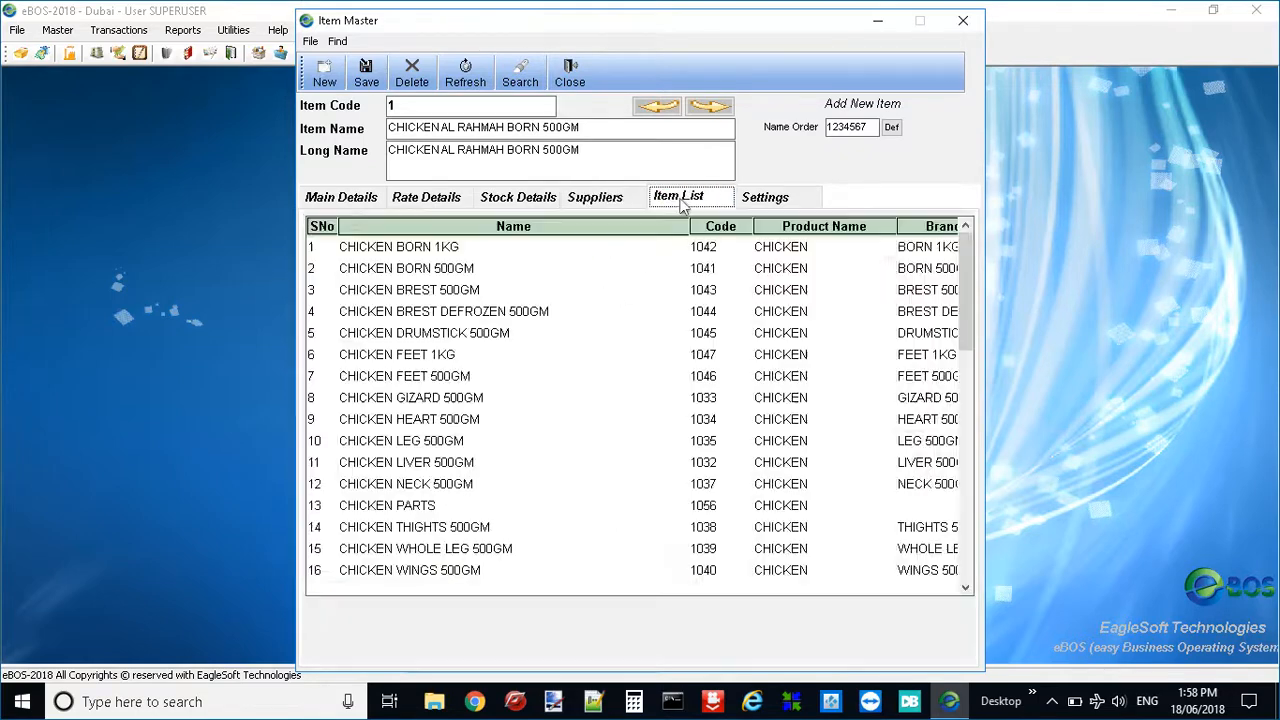
pyautogui.click(758, 197)
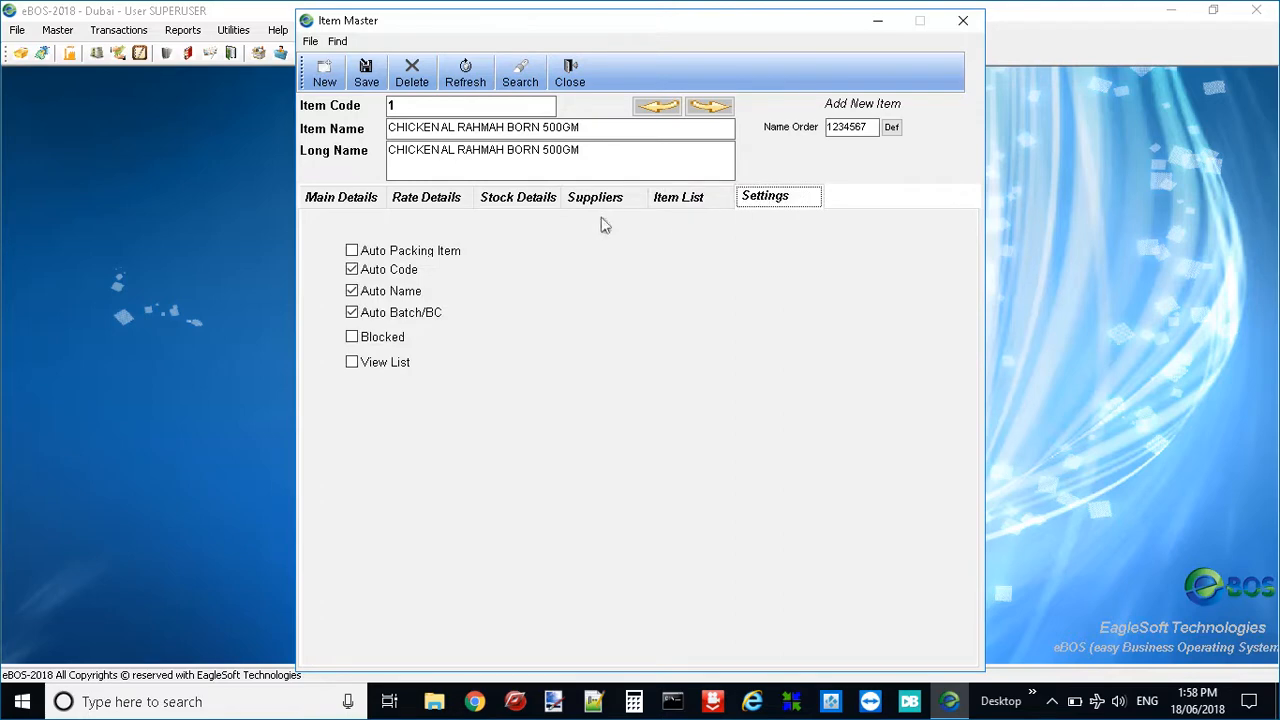
pyautogui.click(326, 197)
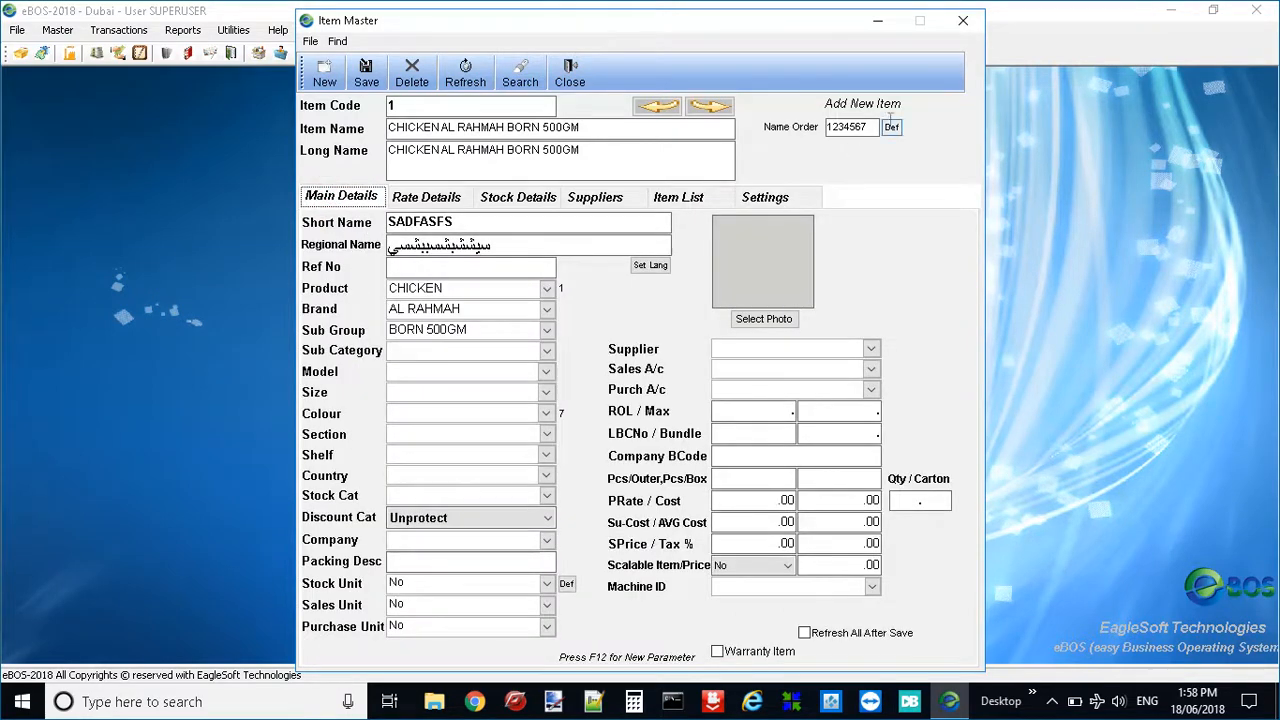
pyautogui.click(966, 26)
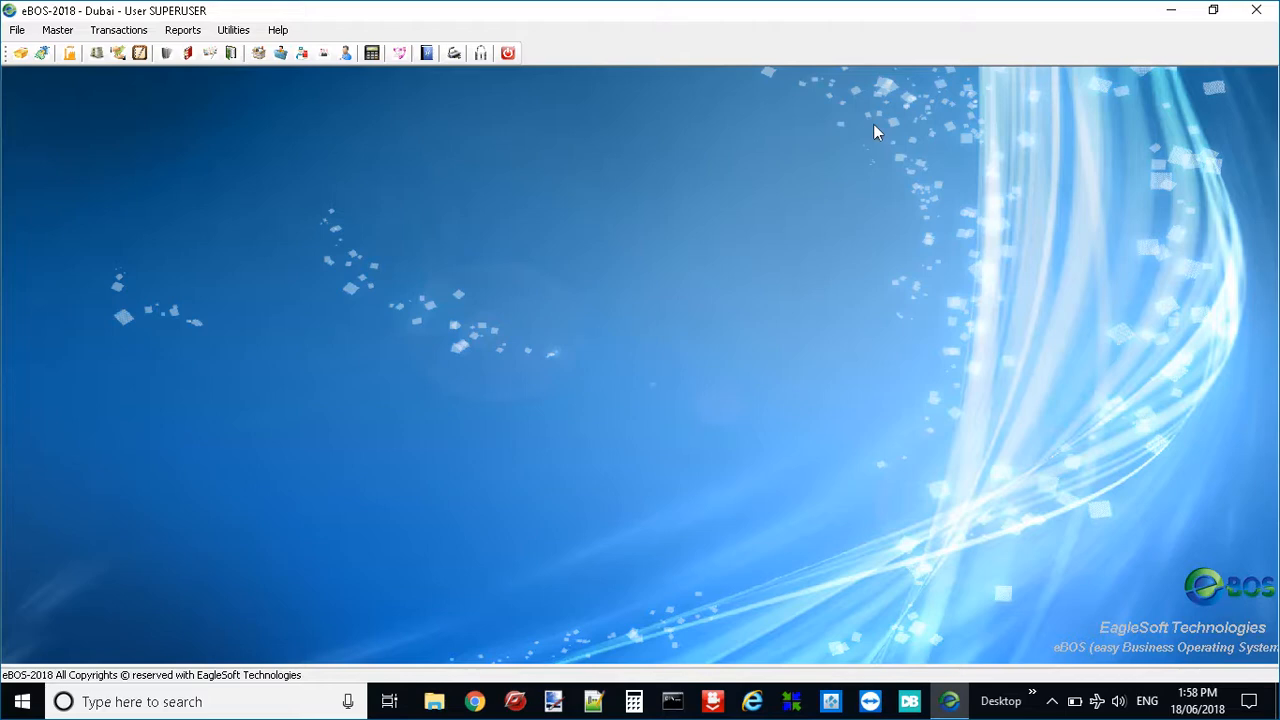
# Step: Open the Customer Details form, look through its Master Details, Opening Balance, Outlets and Month Summery sections, and close it
pyautogui.click(48, 38)
pyautogui.moveTo(115, 108)
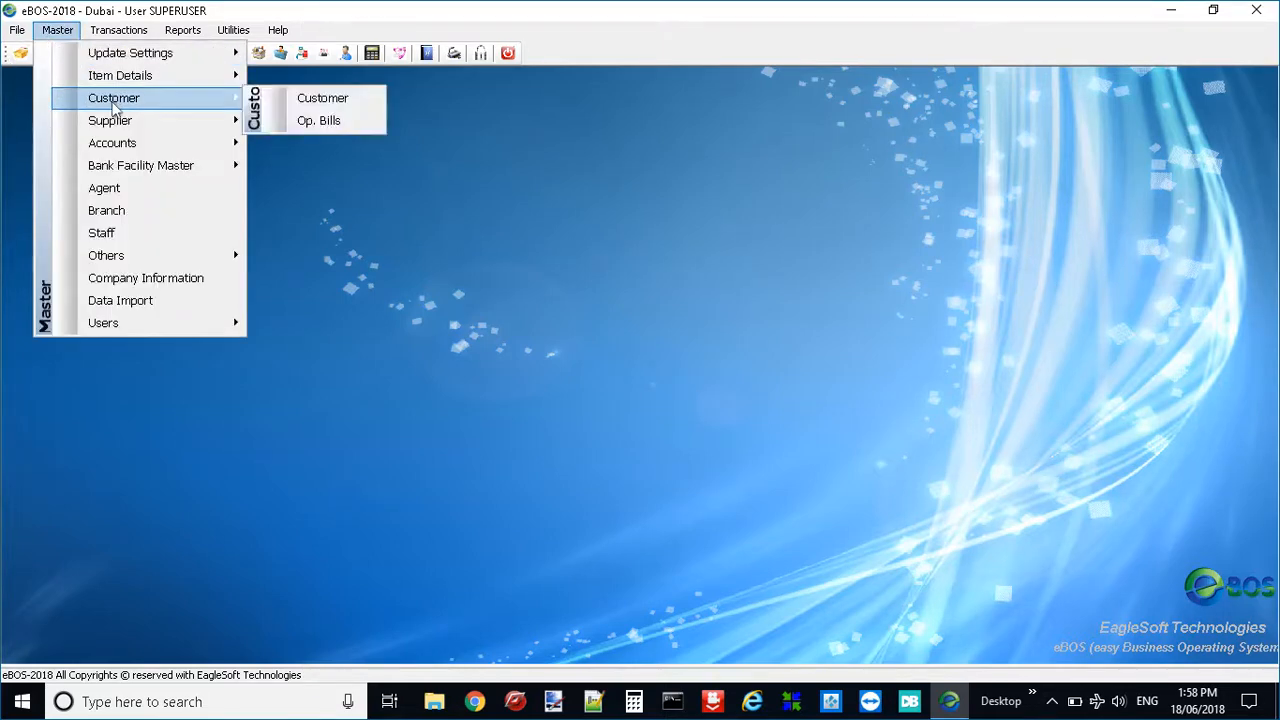
pyautogui.click(320, 98)
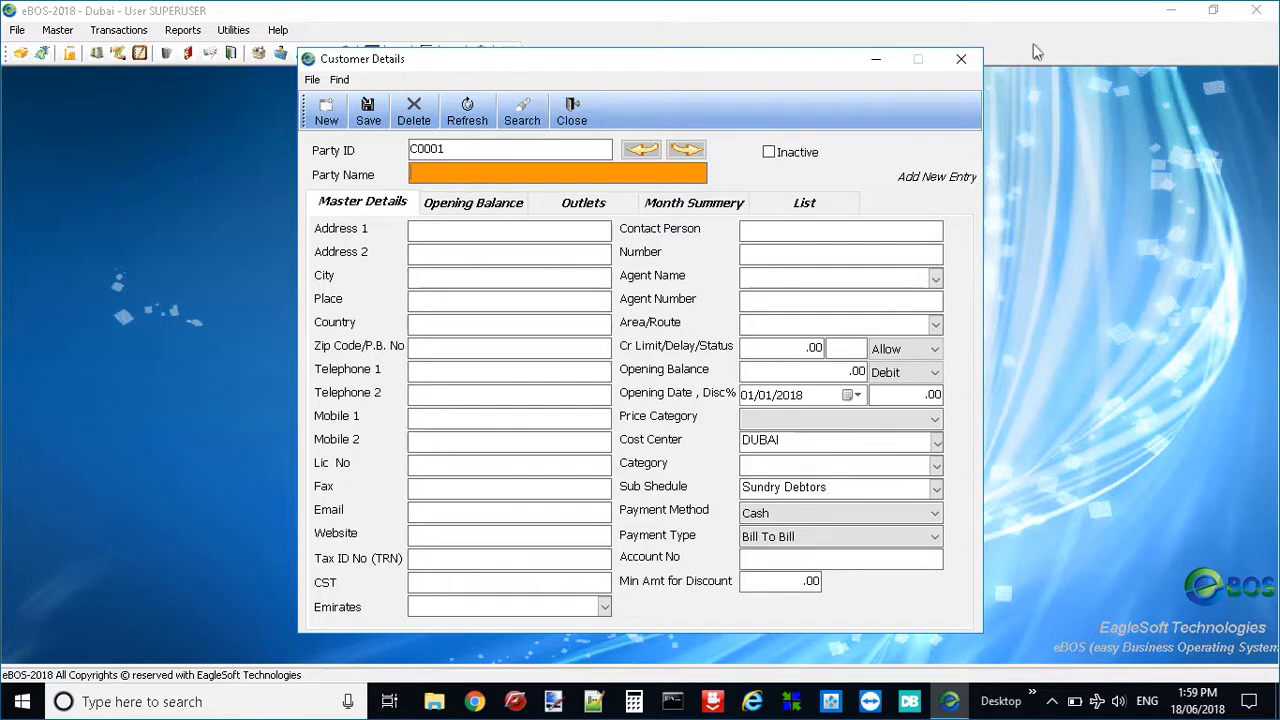
pyautogui.click(478, 204)
pyautogui.click(586, 210)
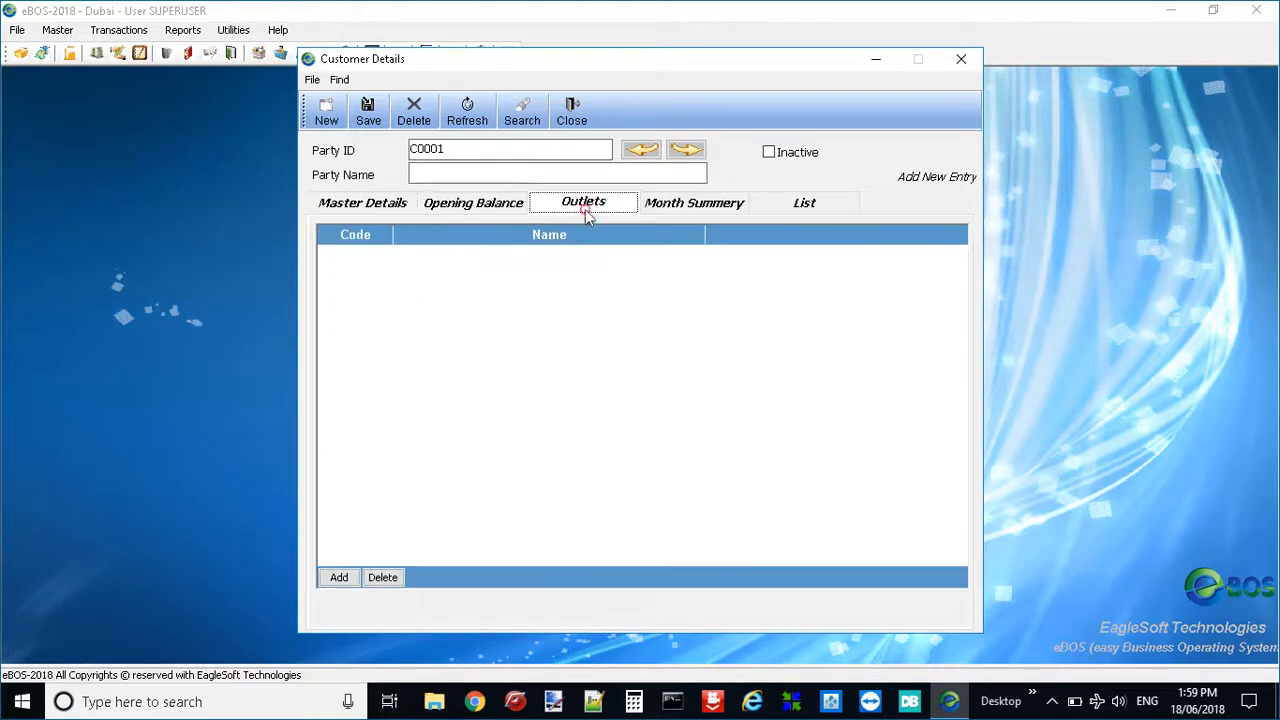
pyautogui.click(677, 204)
pyautogui.click(380, 202)
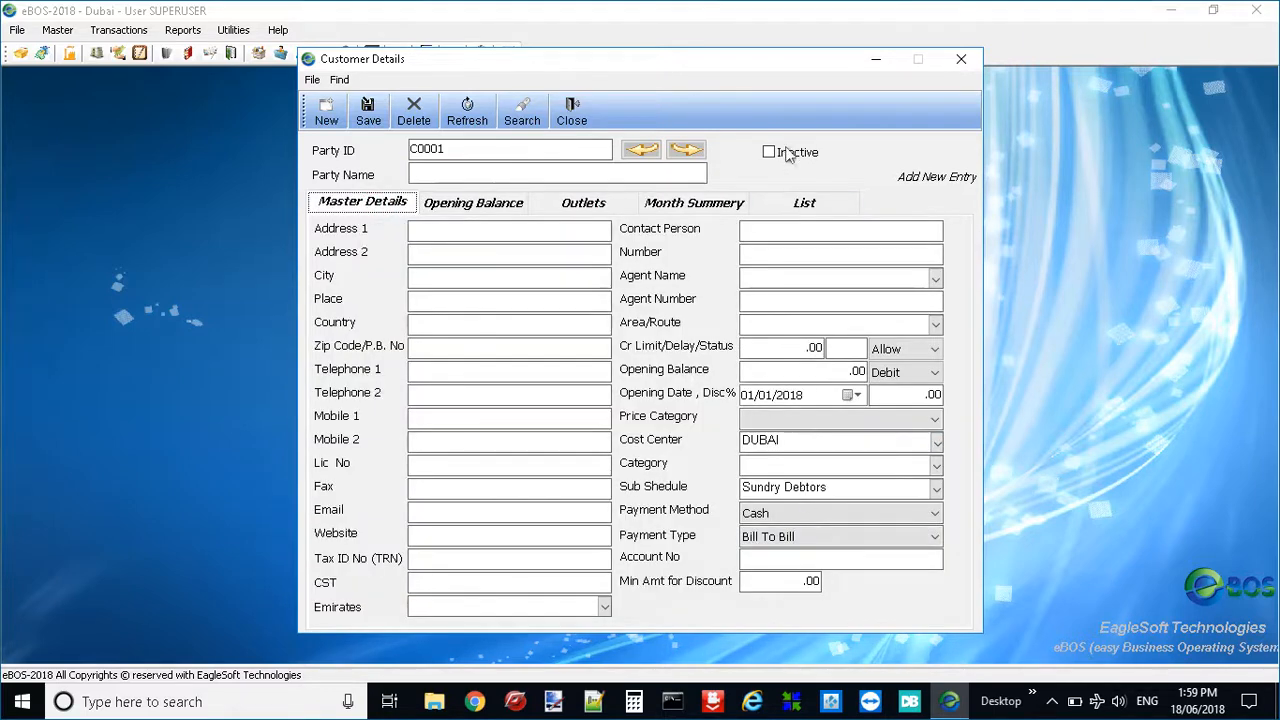
pyautogui.click(962, 59)
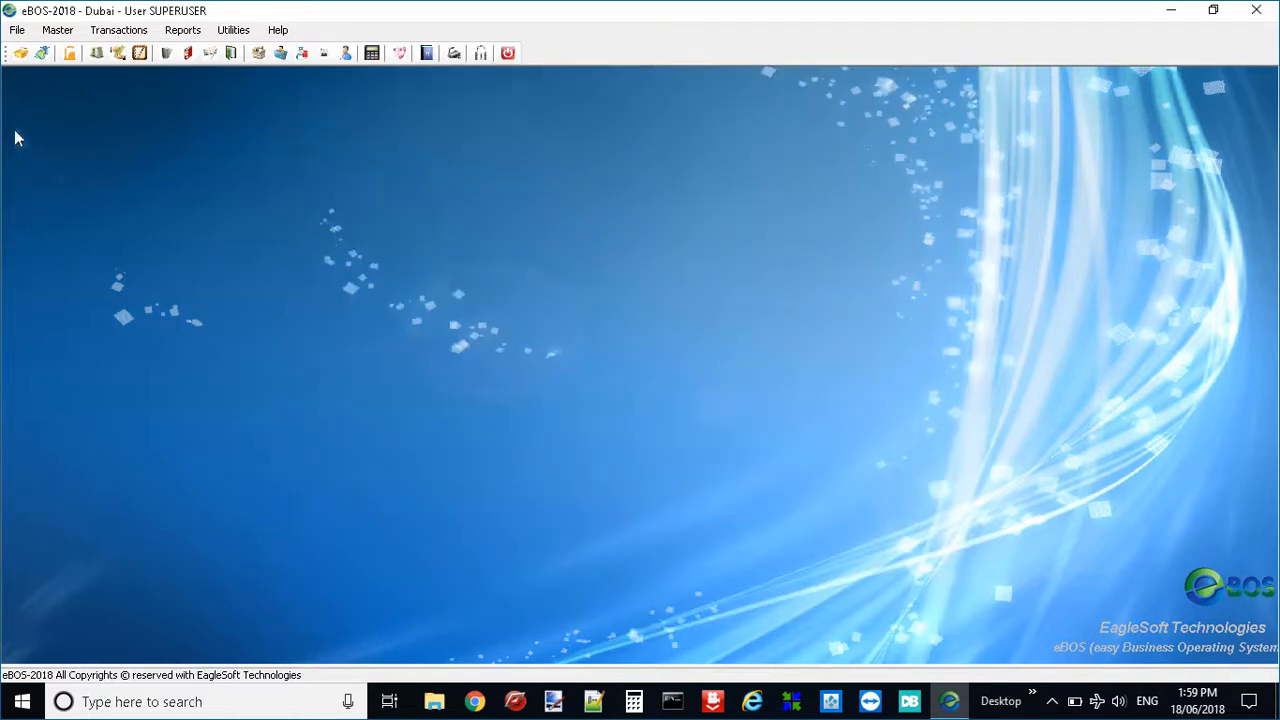
# Step: Open the Account Master for a new account, look over its address, Sub Shedule, opening balance and Cost Center fields, and close it
pyautogui.click(57, 29)
pyautogui.moveTo(115, 124)
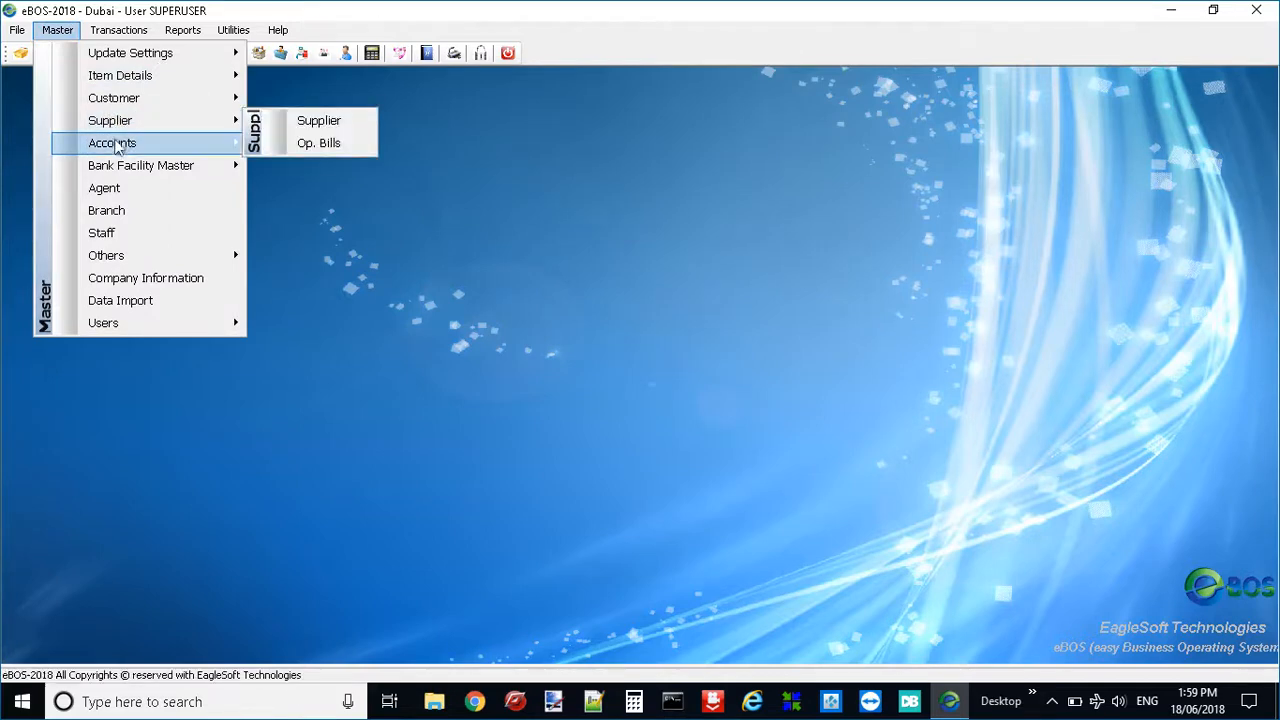
pyautogui.moveTo(234, 152)
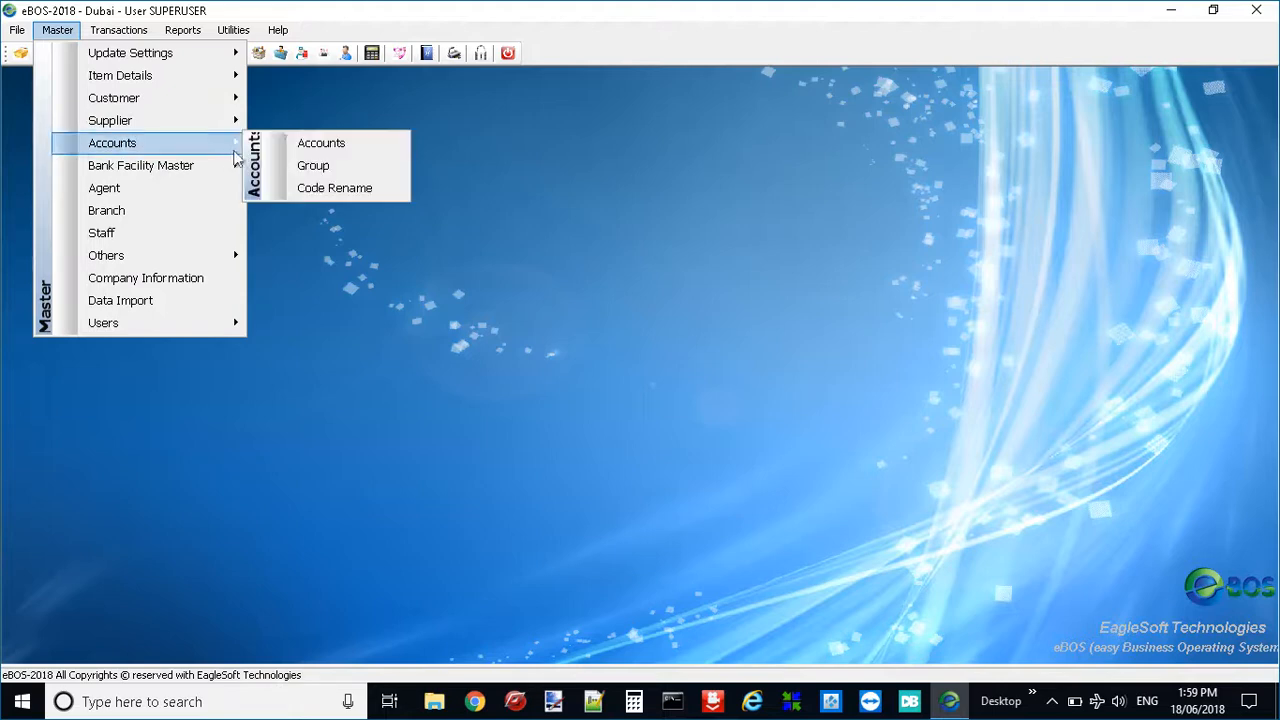
pyautogui.click(288, 143)
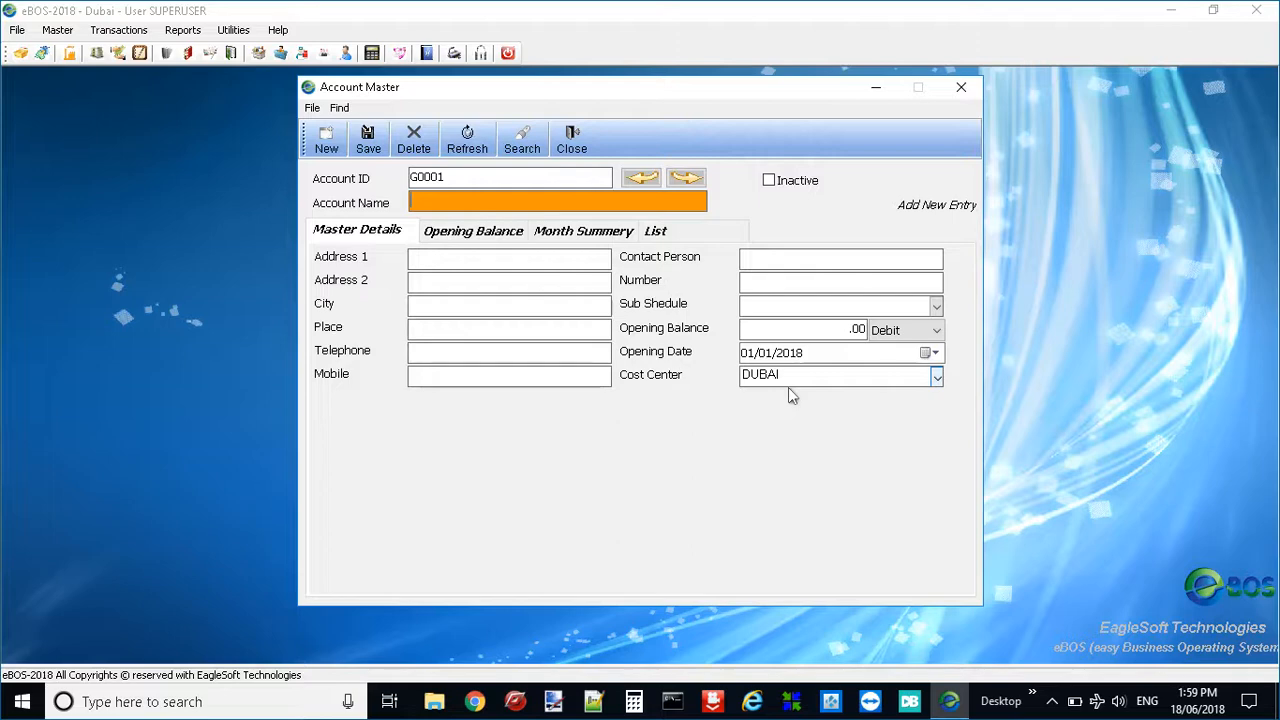
pyautogui.press('Tab')
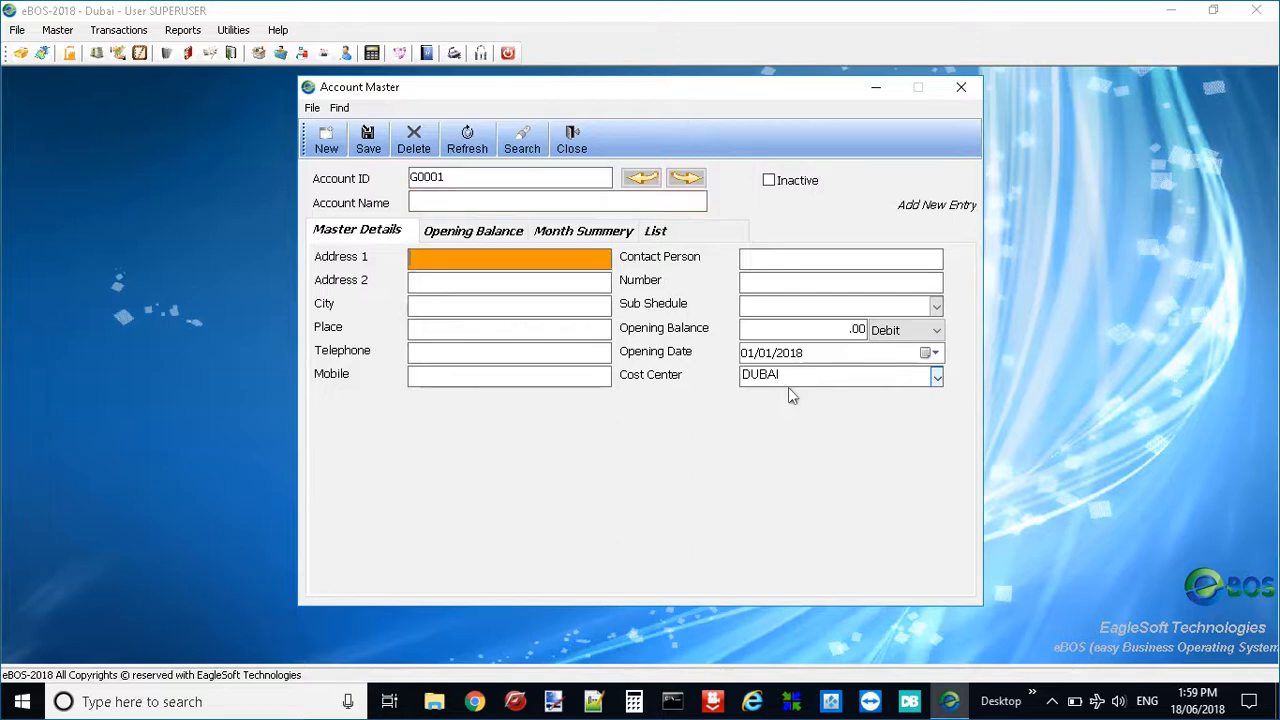
pyautogui.press('Tab')
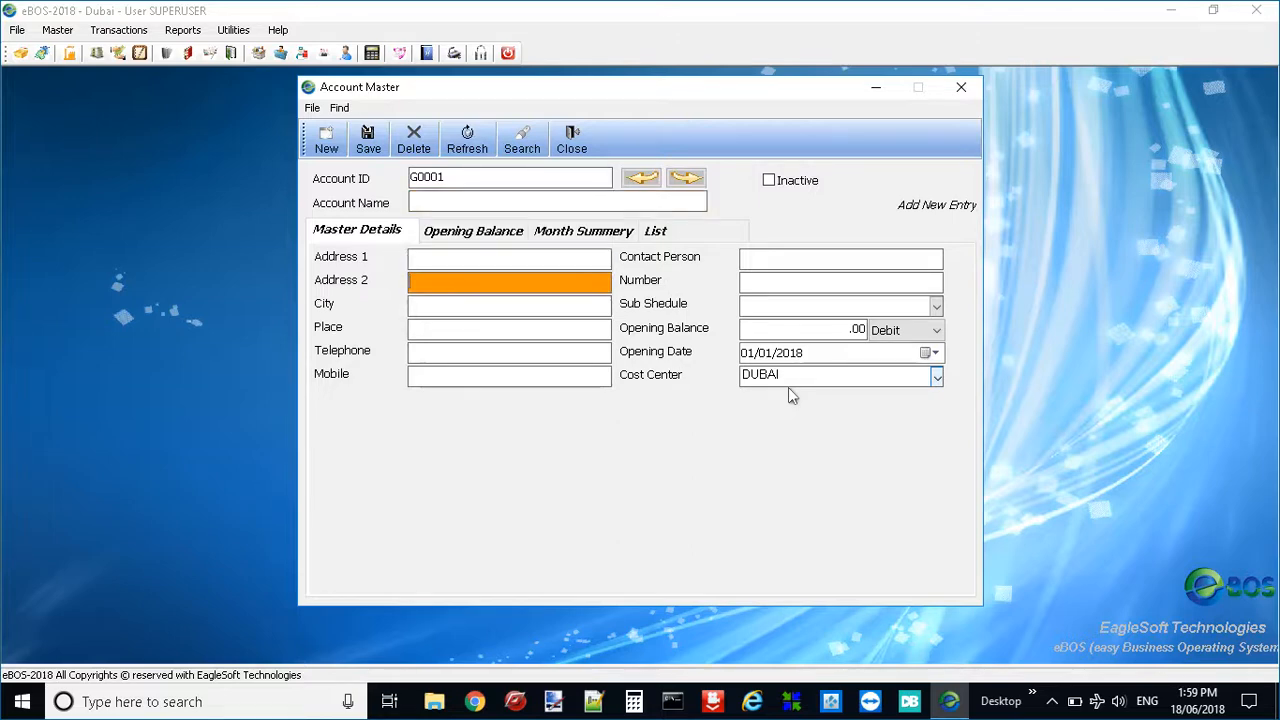
pyautogui.press('Tab')
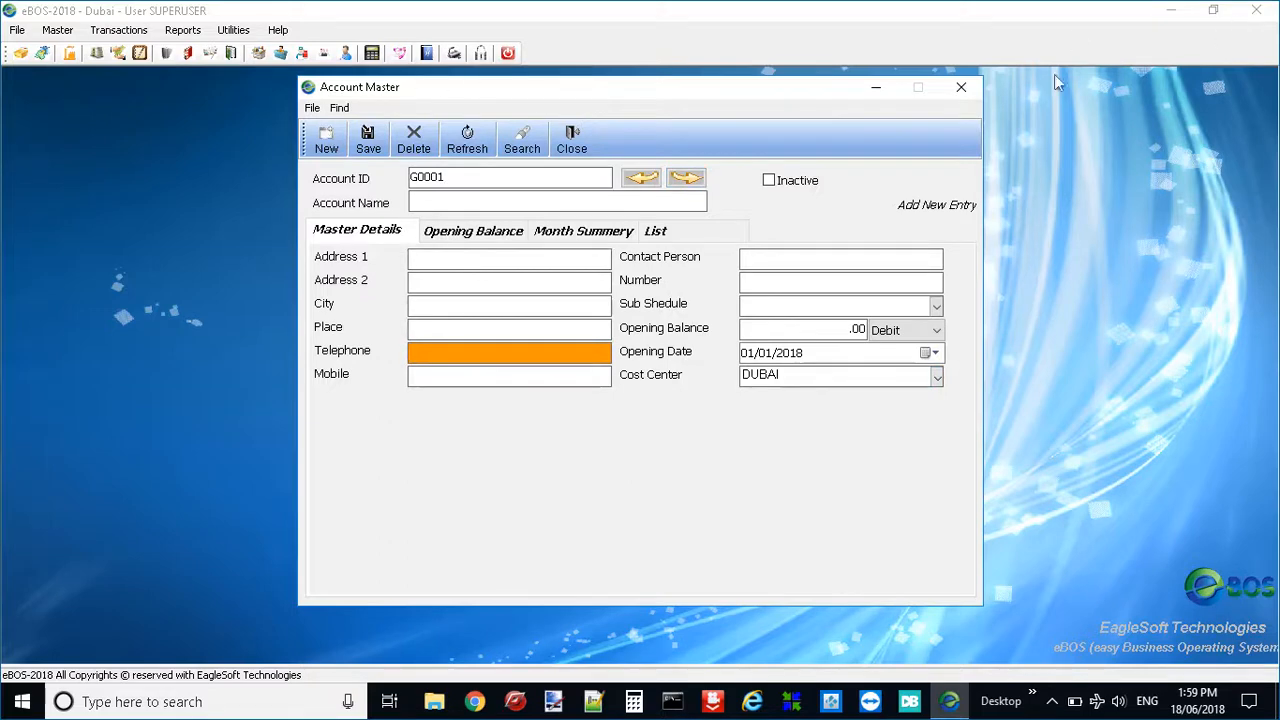
pyautogui.click(962, 90)
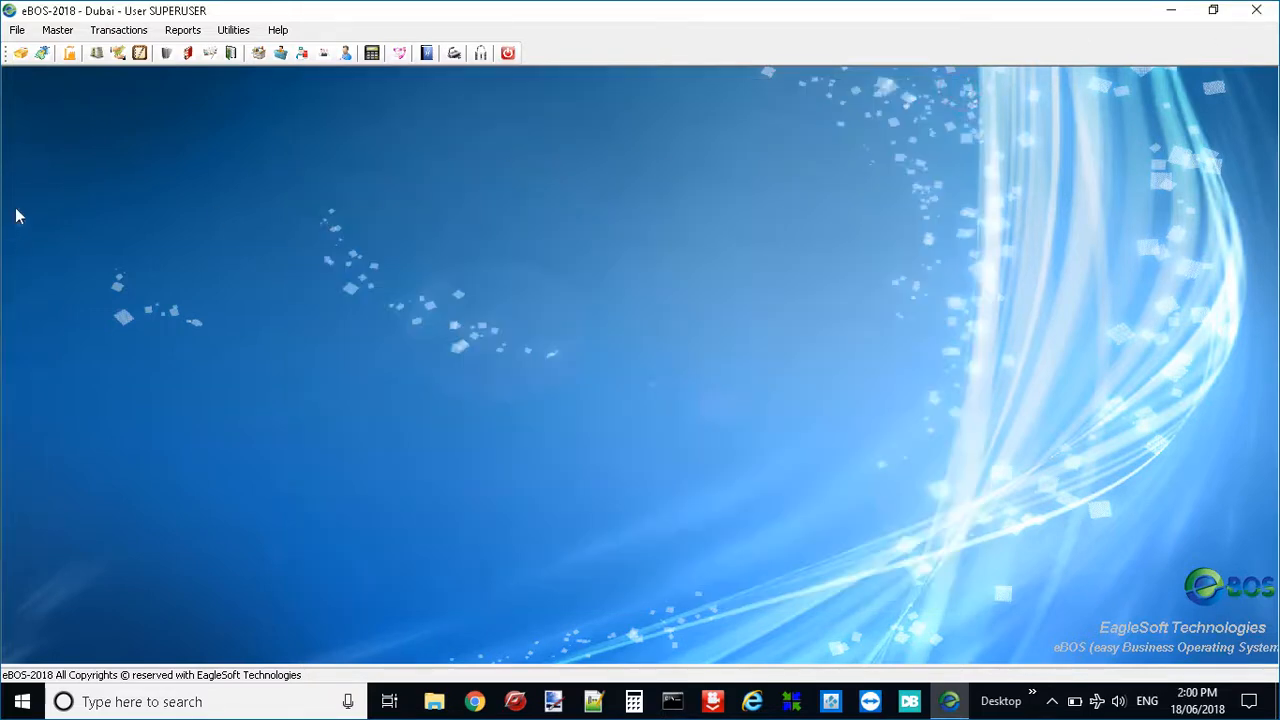
# Step: Open the Bank Facility Master, look over its Code, Name, PDC Clear and PDC Create columns, and close it
pyautogui.click(56, 28)
pyautogui.moveTo(90, 170)
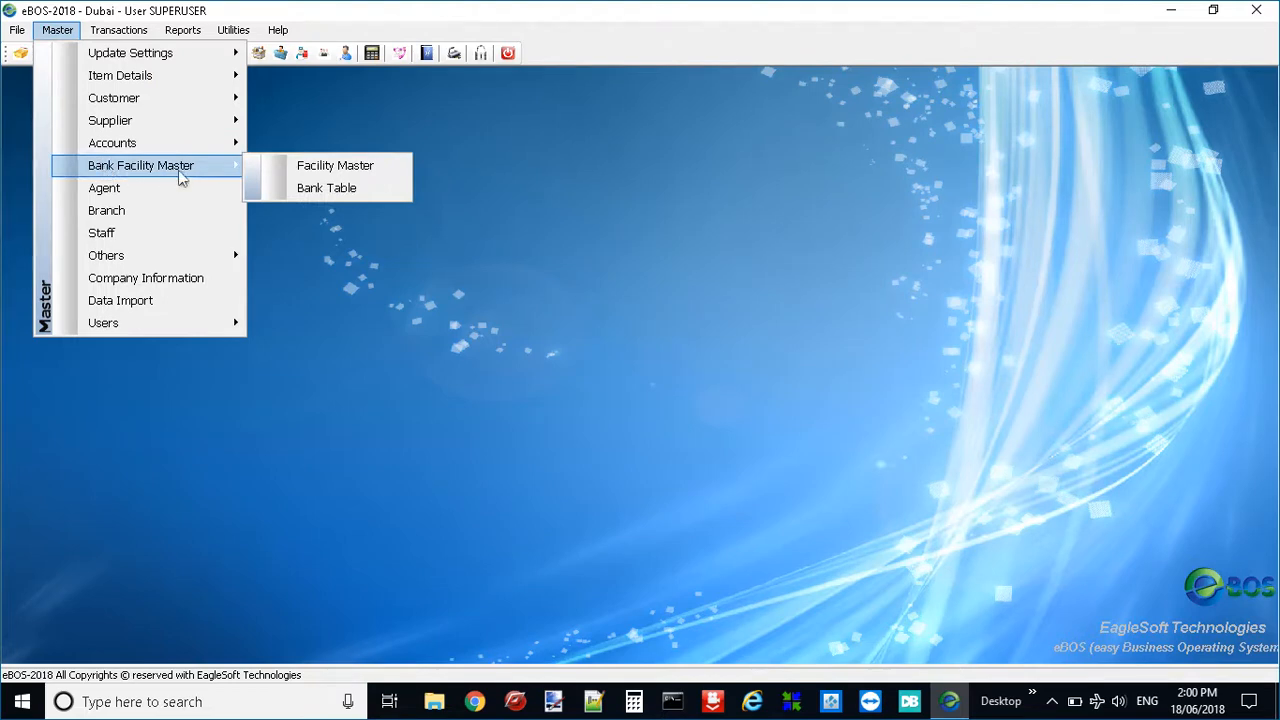
pyautogui.click(337, 166)
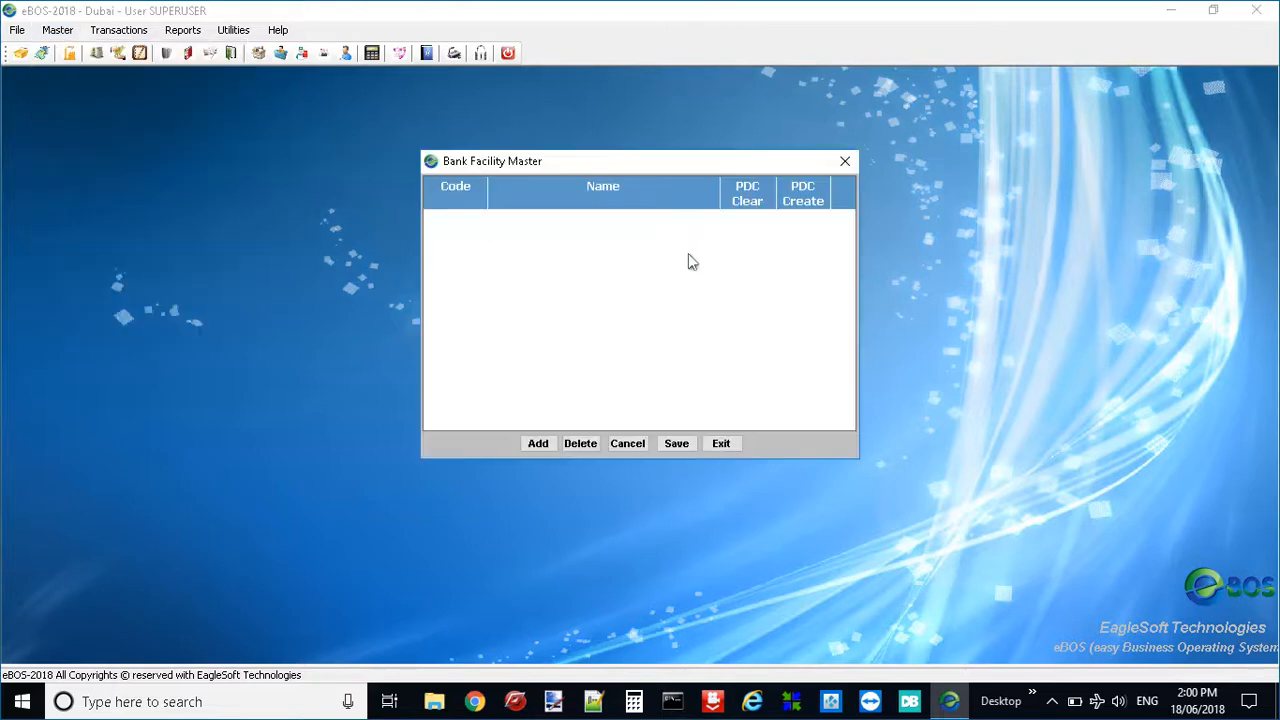
pyautogui.click(845, 161)
# Step: Open the Agent Details form and the Branch Master in turn, look over their Master Details fields, and close each
pyautogui.click(62, 32)
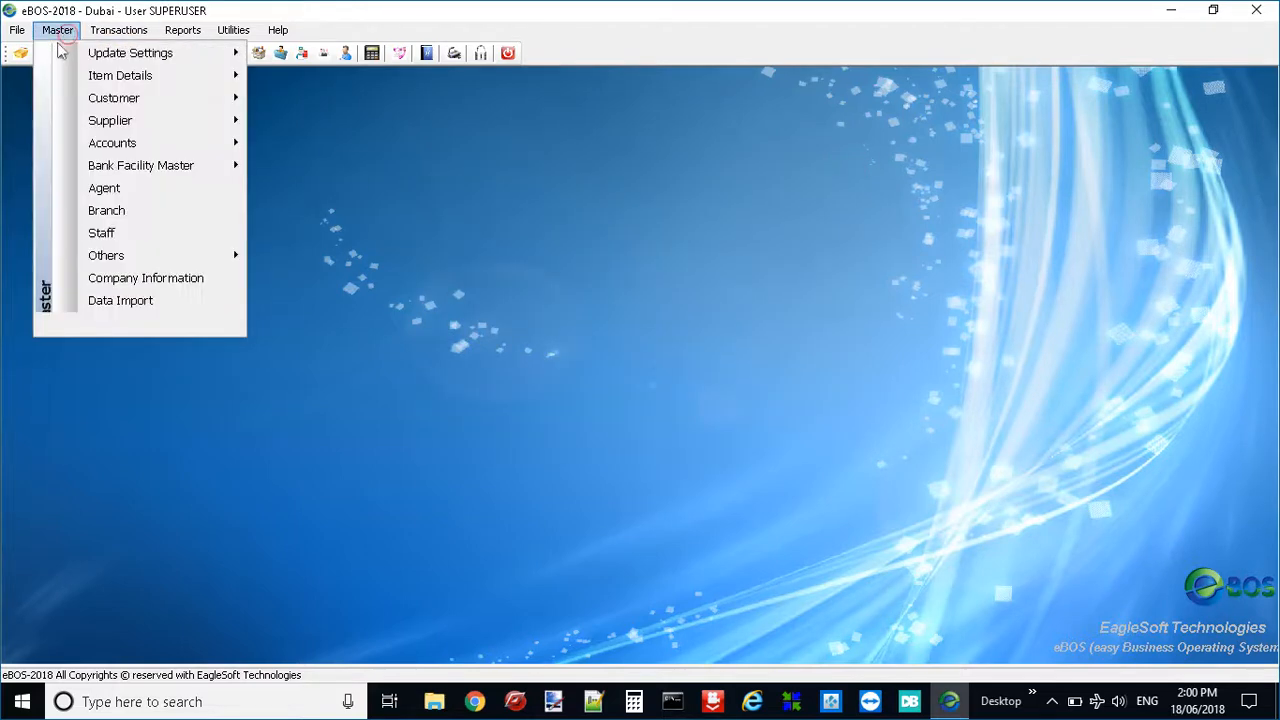
pyautogui.click(158, 194)
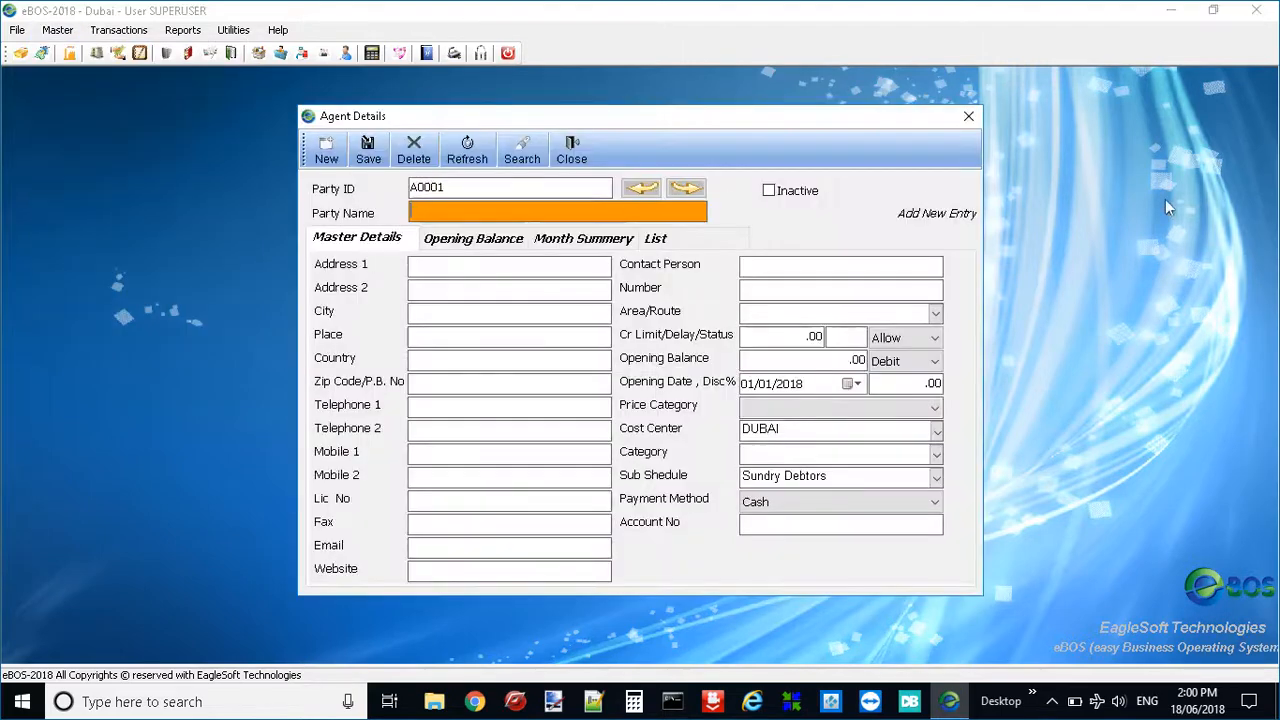
pyautogui.click(968, 120)
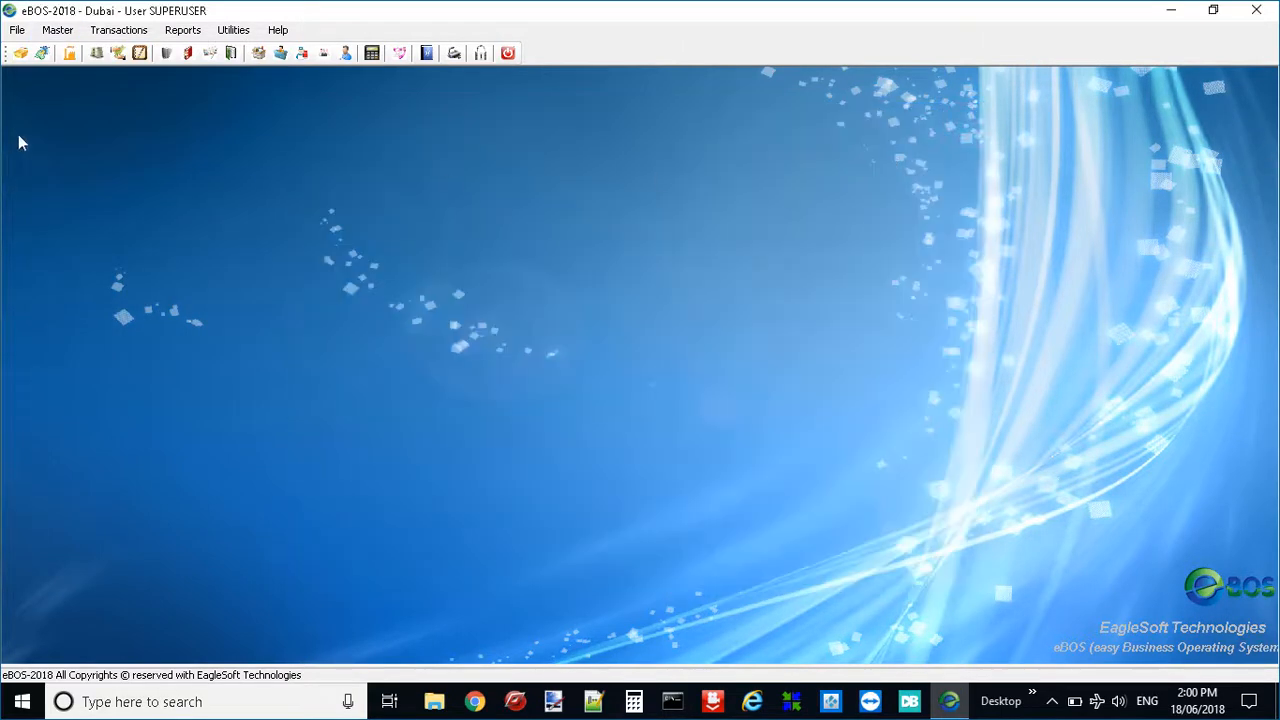
pyautogui.click(57, 30)
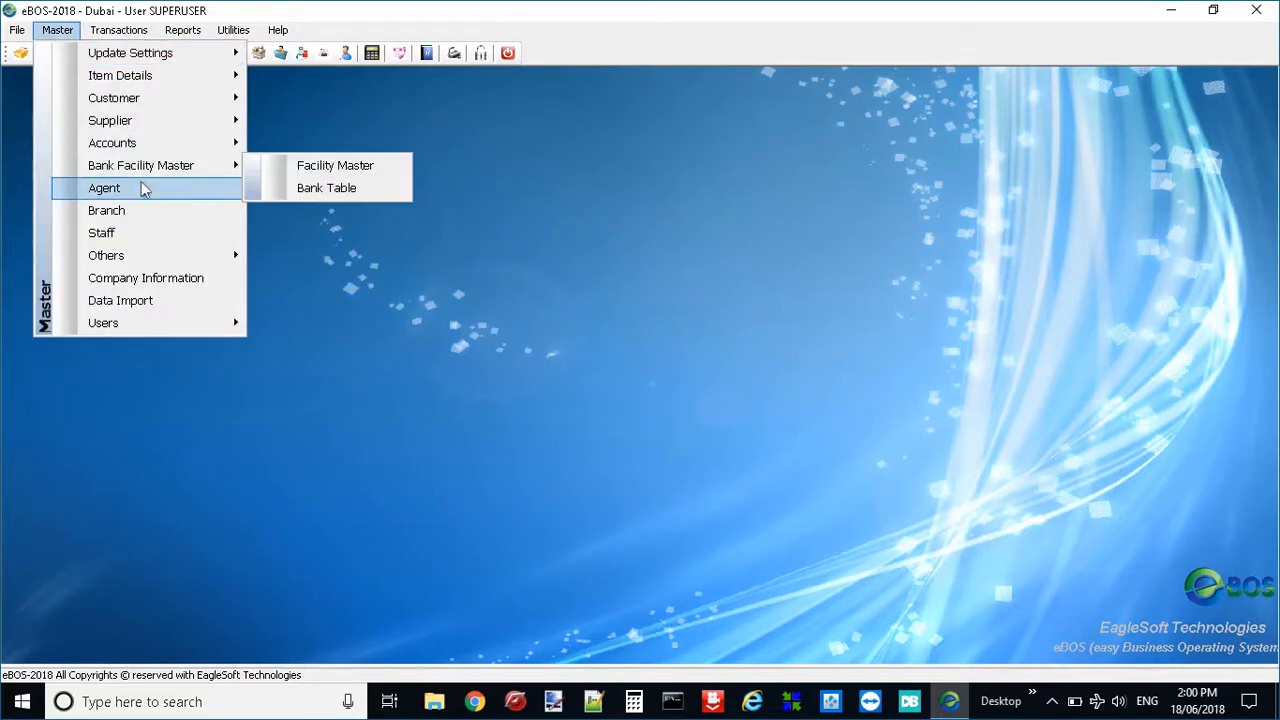
pyautogui.click(136, 214)
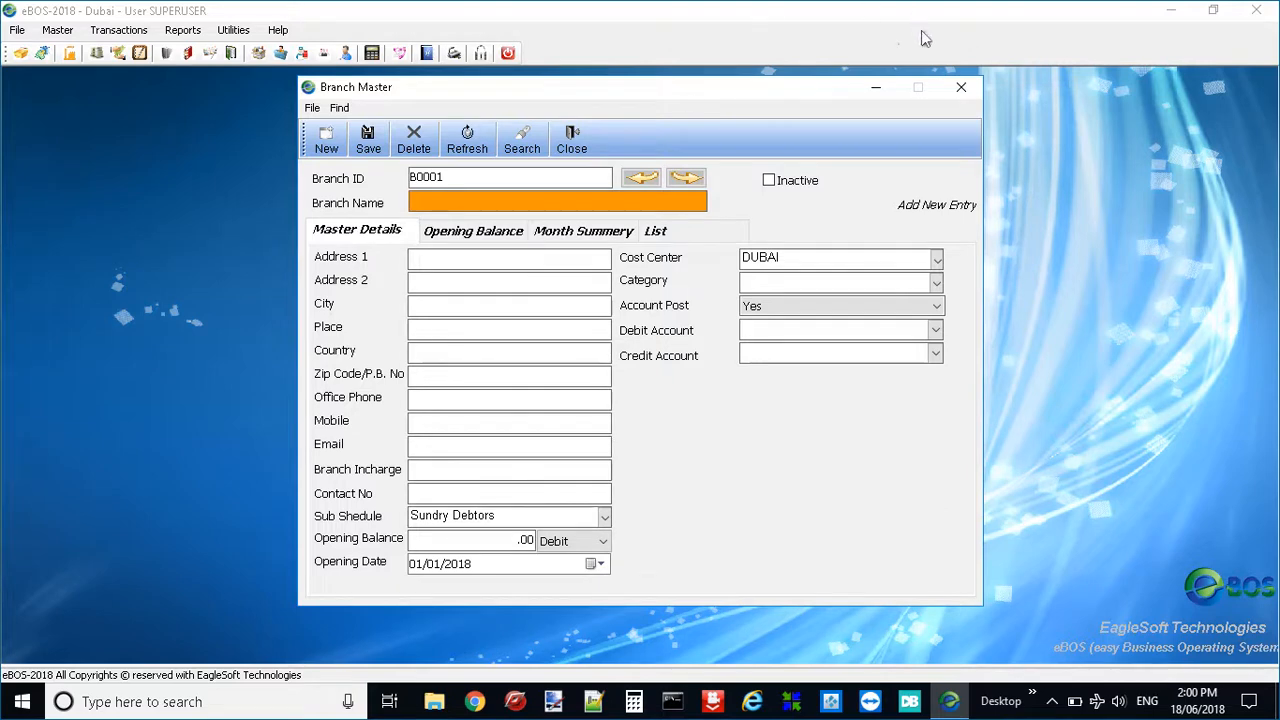
pyautogui.click(961, 87)
# Step: Open the Employee Master, look through its Personal Details, Official Details, Card Images, Month Summary and Employee List sections, and close it
pyautogui.click(57, 29)
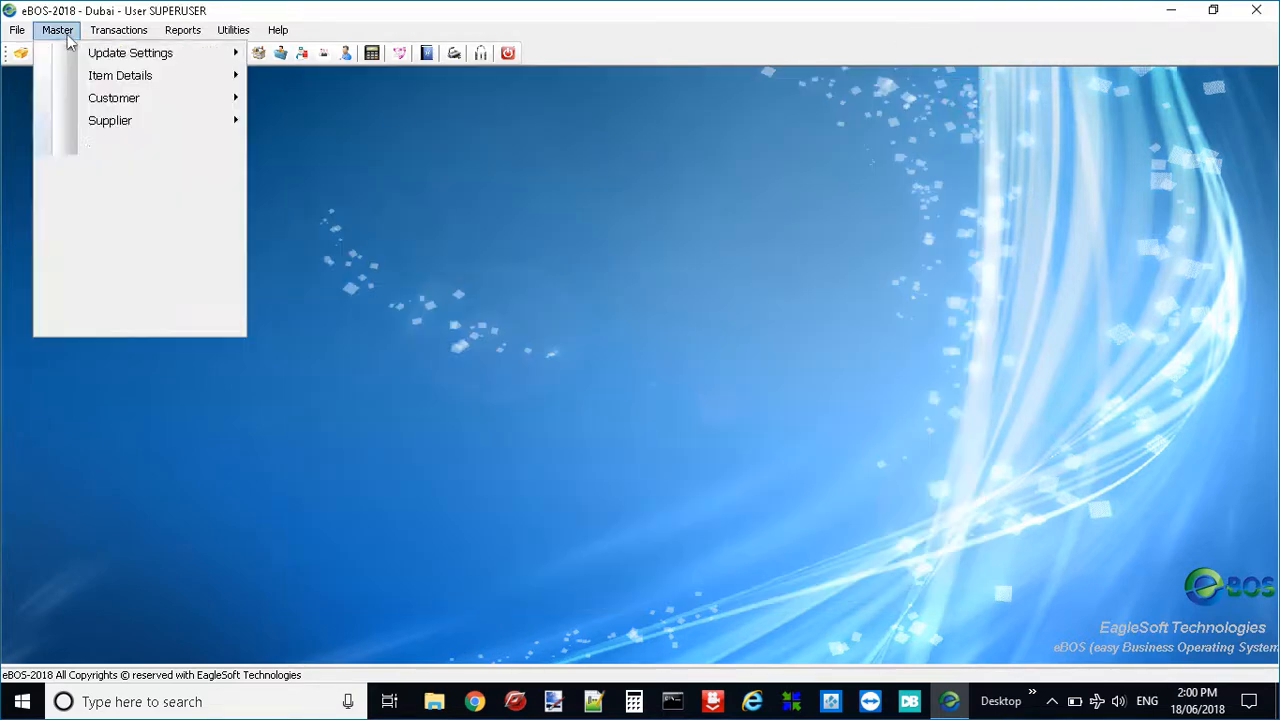
pyautogui.click(155, 236)
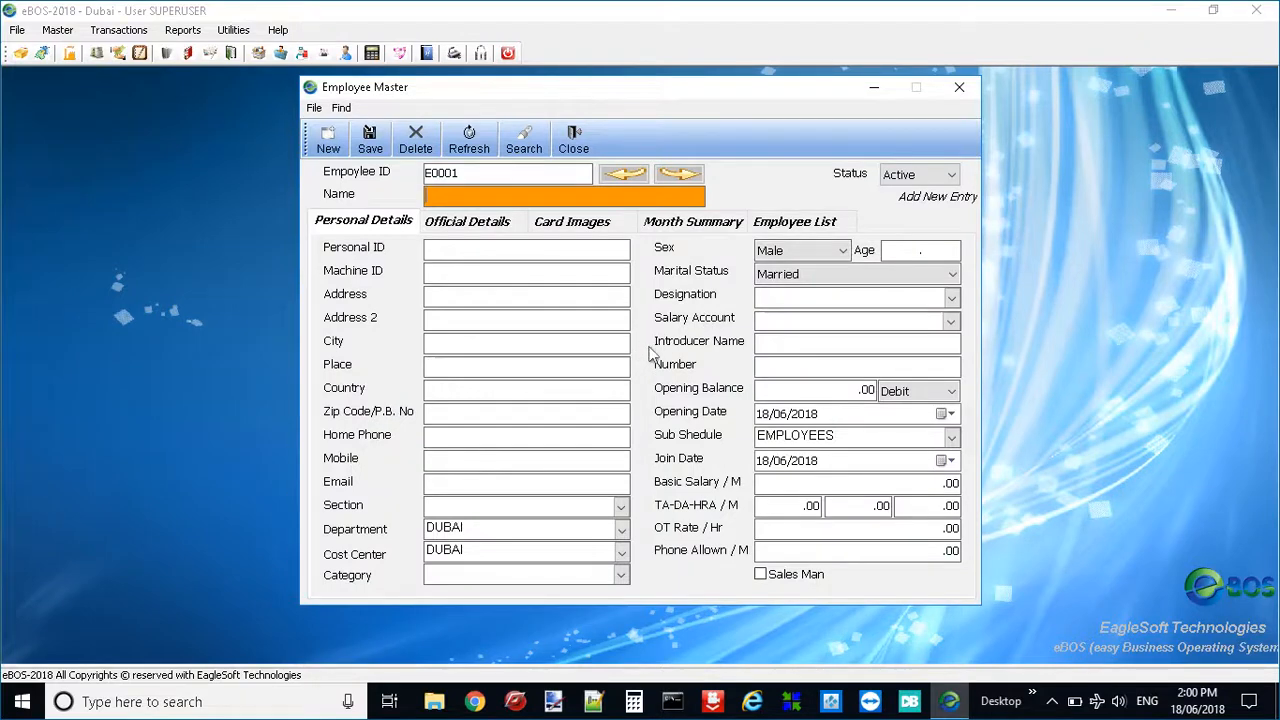
pyautogui.click(433, 254)
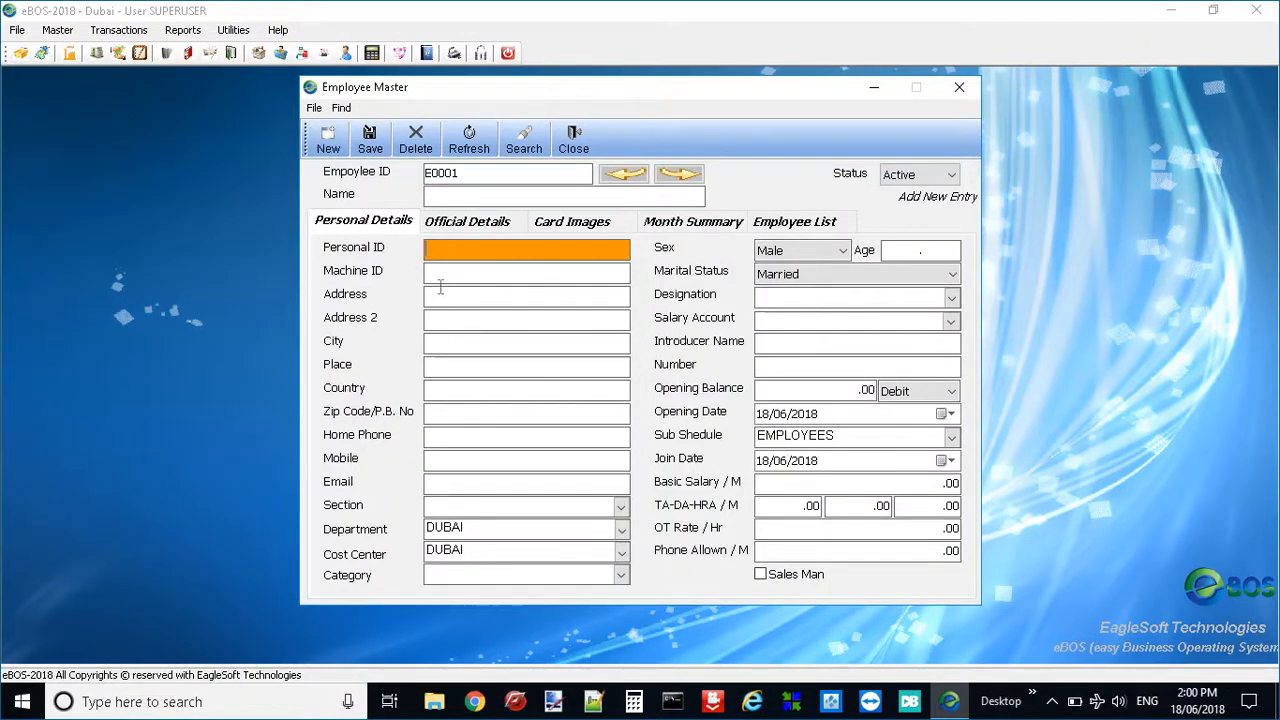
pyautogui.click(440, 292)
pyautogui.click(468, 221)
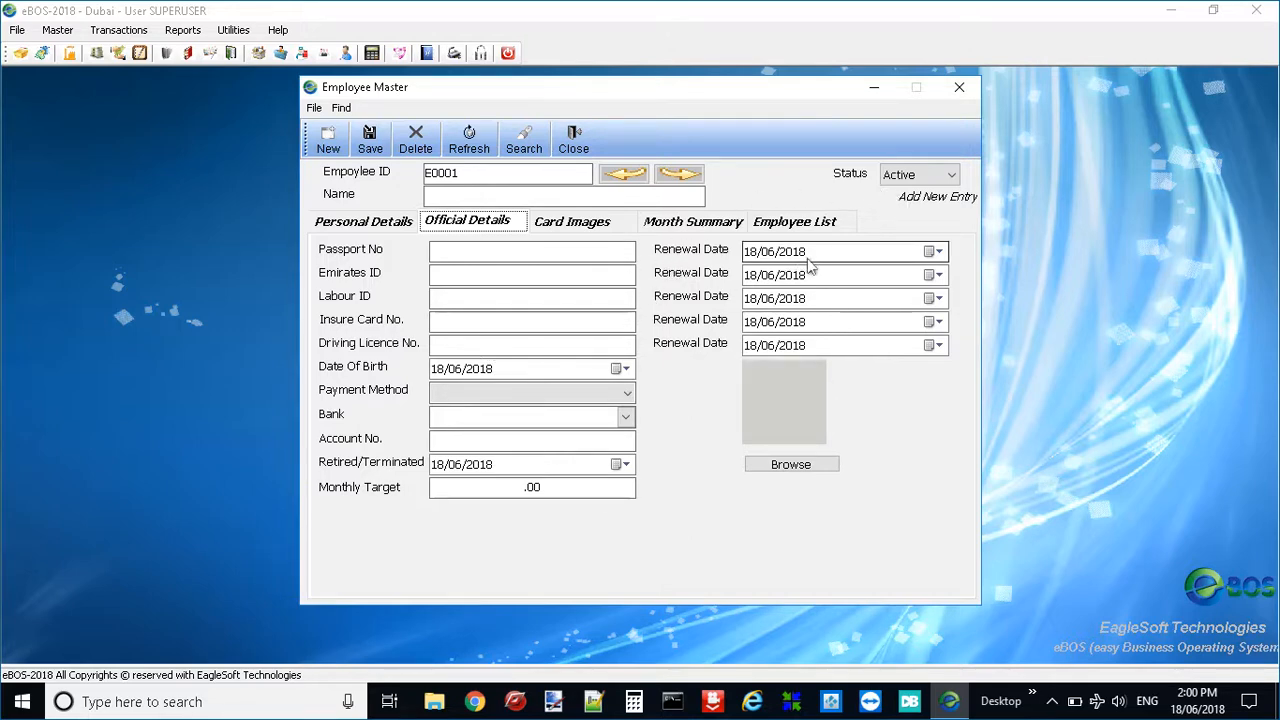
pyautogui.click(574, 230)
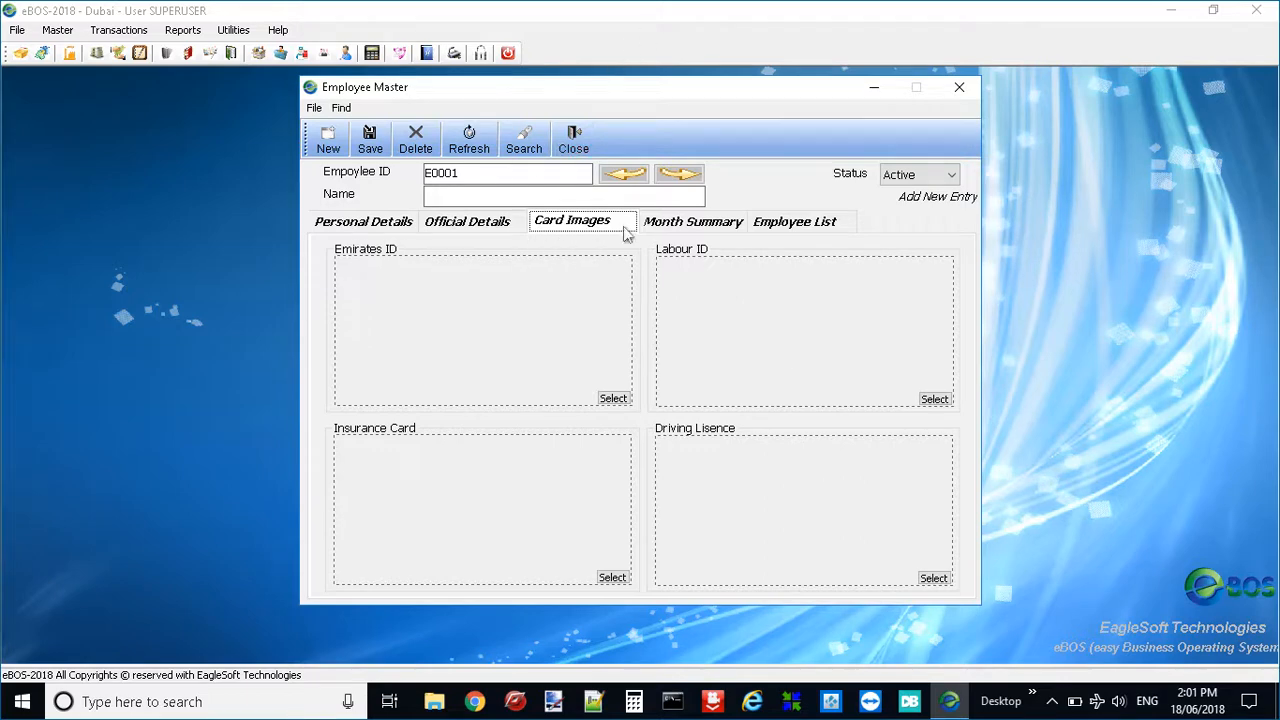
pyautogui.click(724, 222)
pyautogui.click(808, 222)
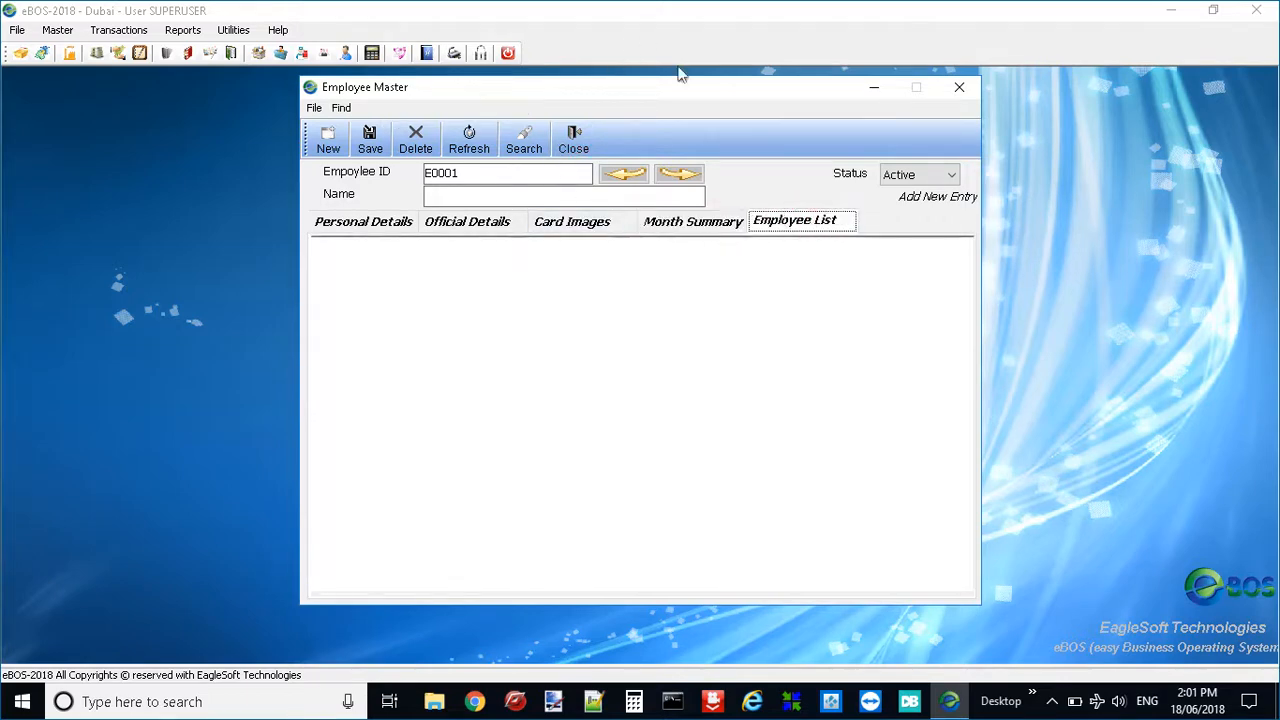
pyautogui.click(960, 87)
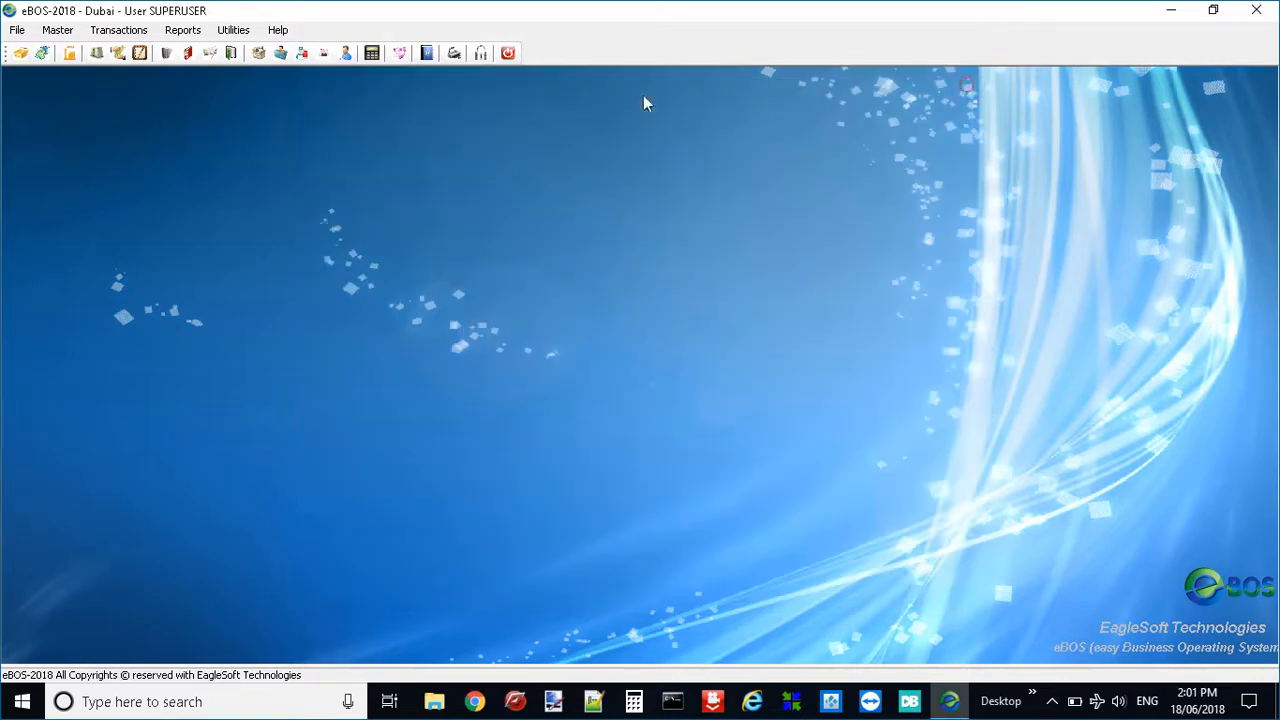
# Step: Look through the other master types from Cost Center to Keyboard Table, and view and close the Company Information form
pyautogui.click(57, 30)
pyautogui.moveTo(150, 260)
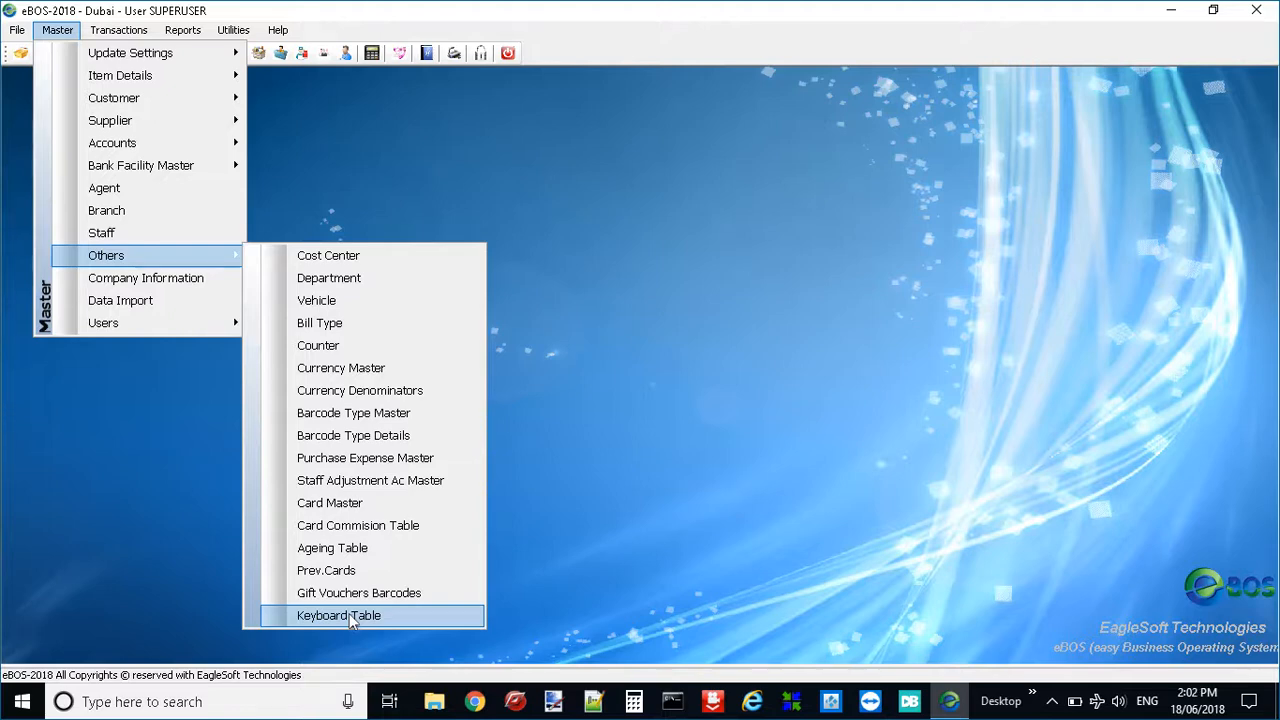
pyautogui.click(120, 279)
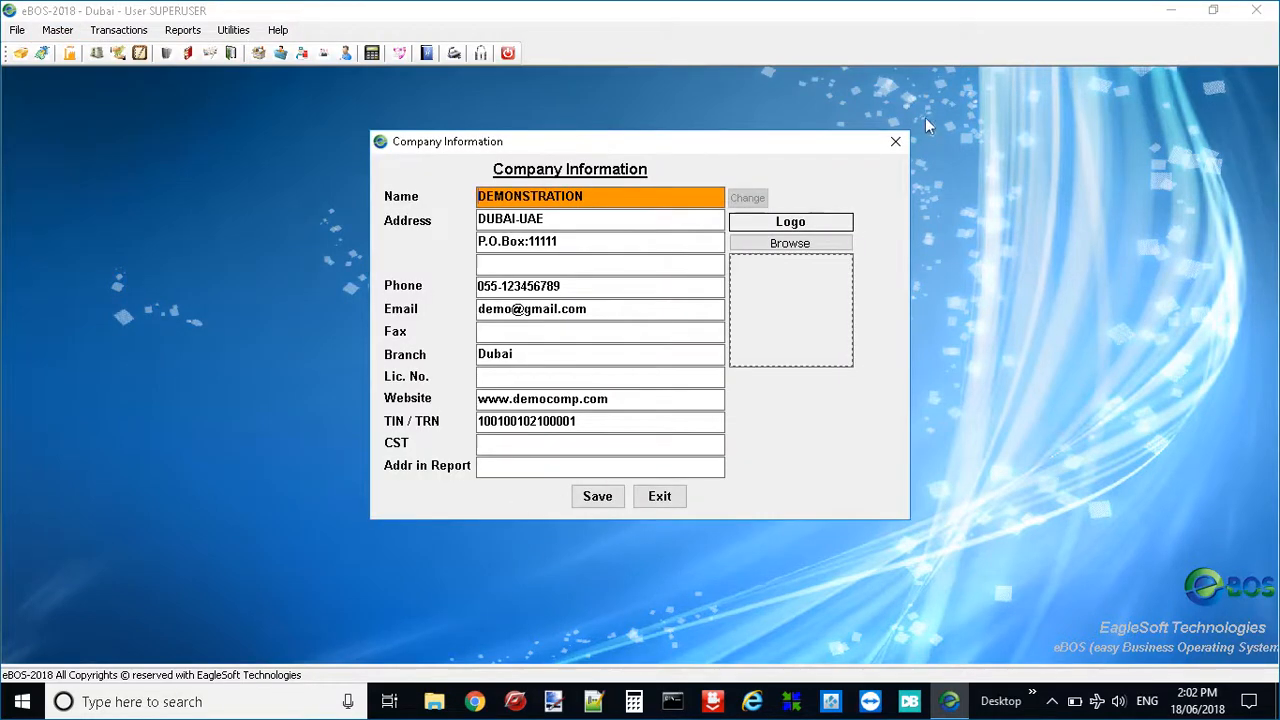
pyautogui.click(895, 141)
# Step: Open Data Import, choose the Item Master2 import type to examine its CSV format, look over the other import types, and close it
pyautogui.click(57, 30)
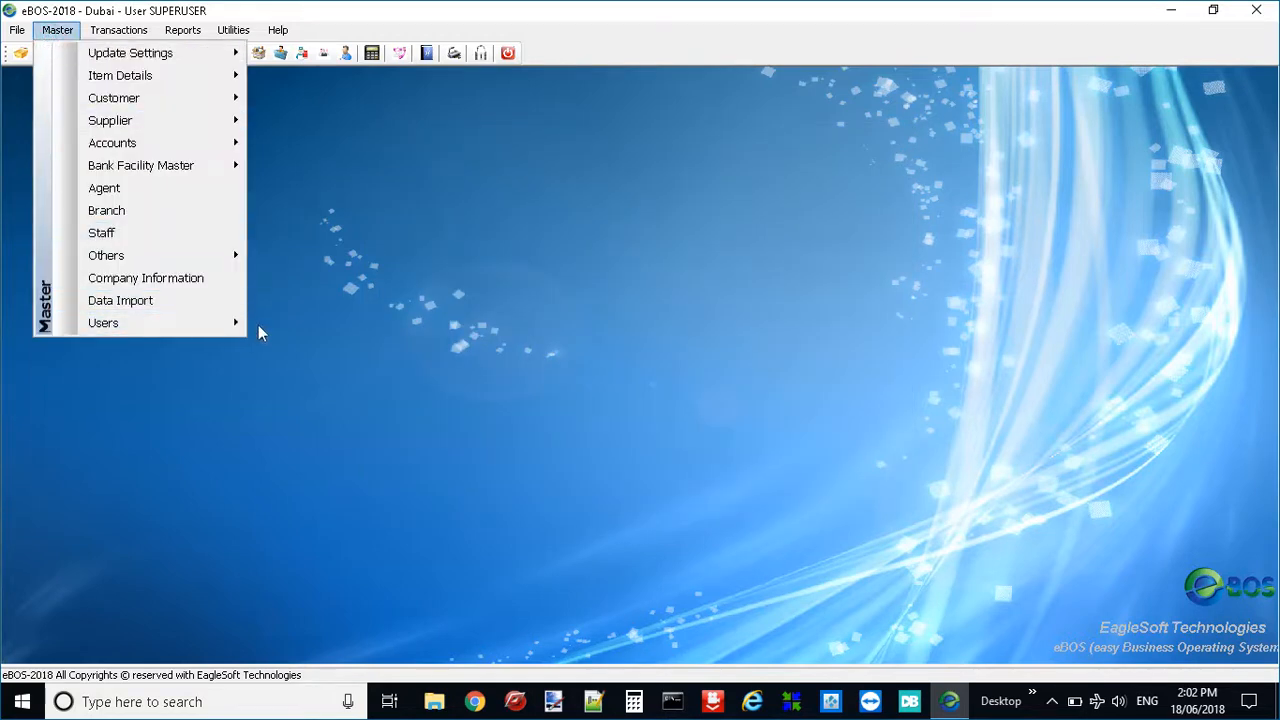
pyautogui.click(165, 301)
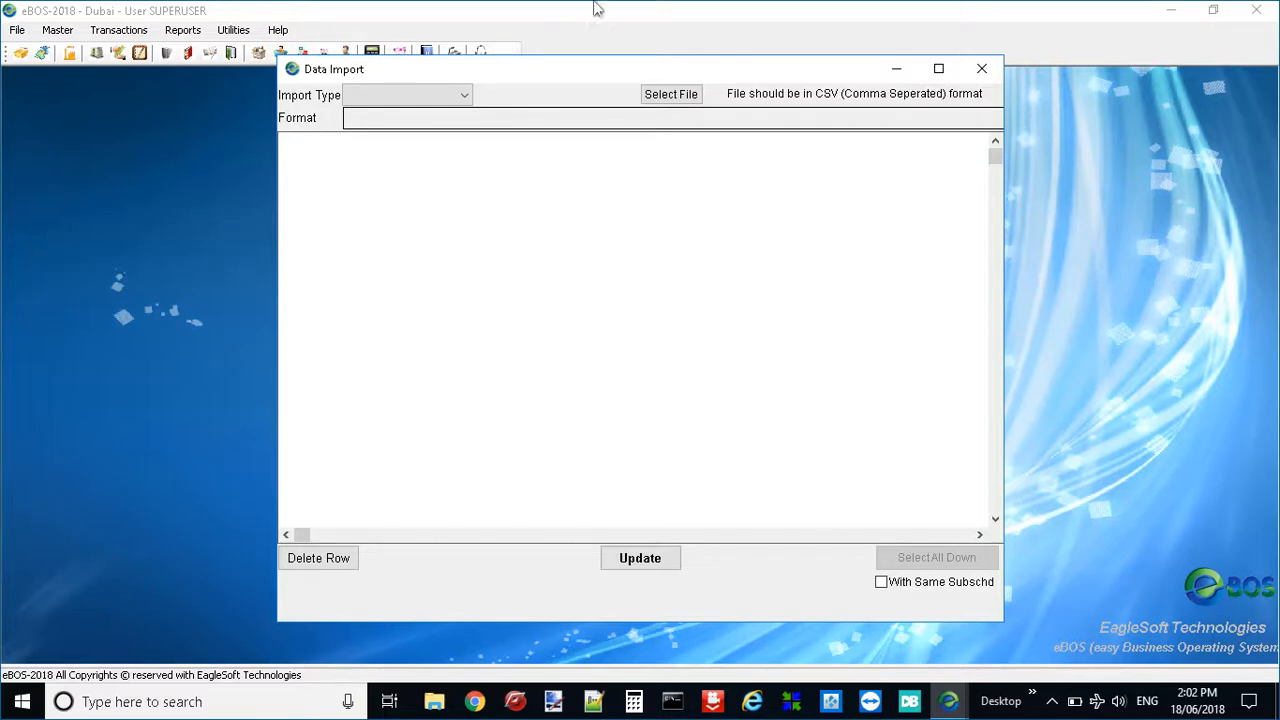
pyautogui.click(447, 96)
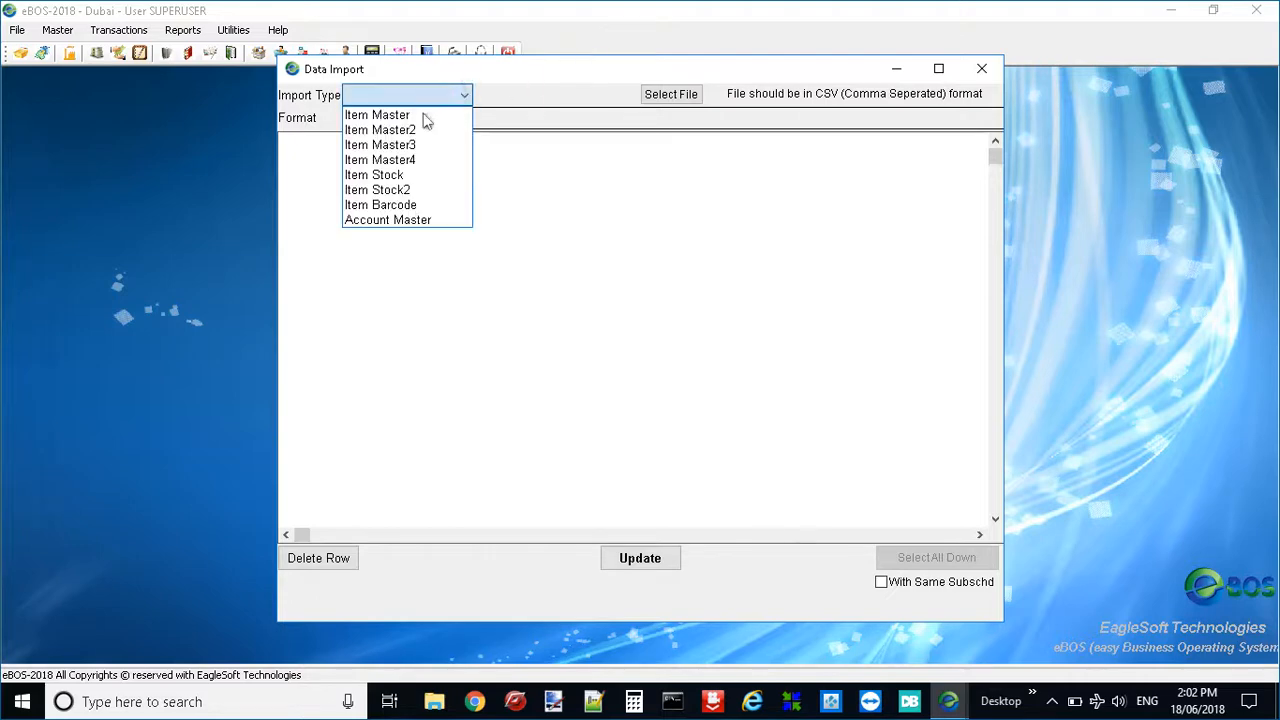
pyautogui.click(420, 128)
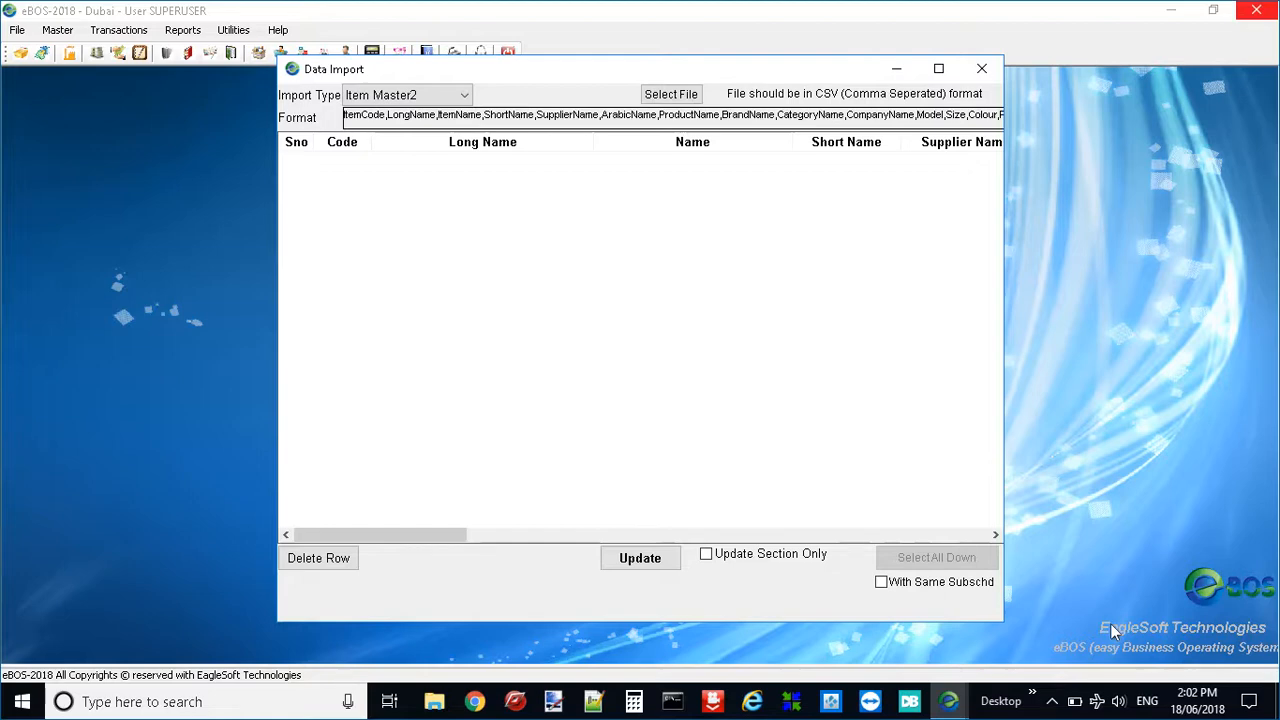
pyautogui.click(413, 95)
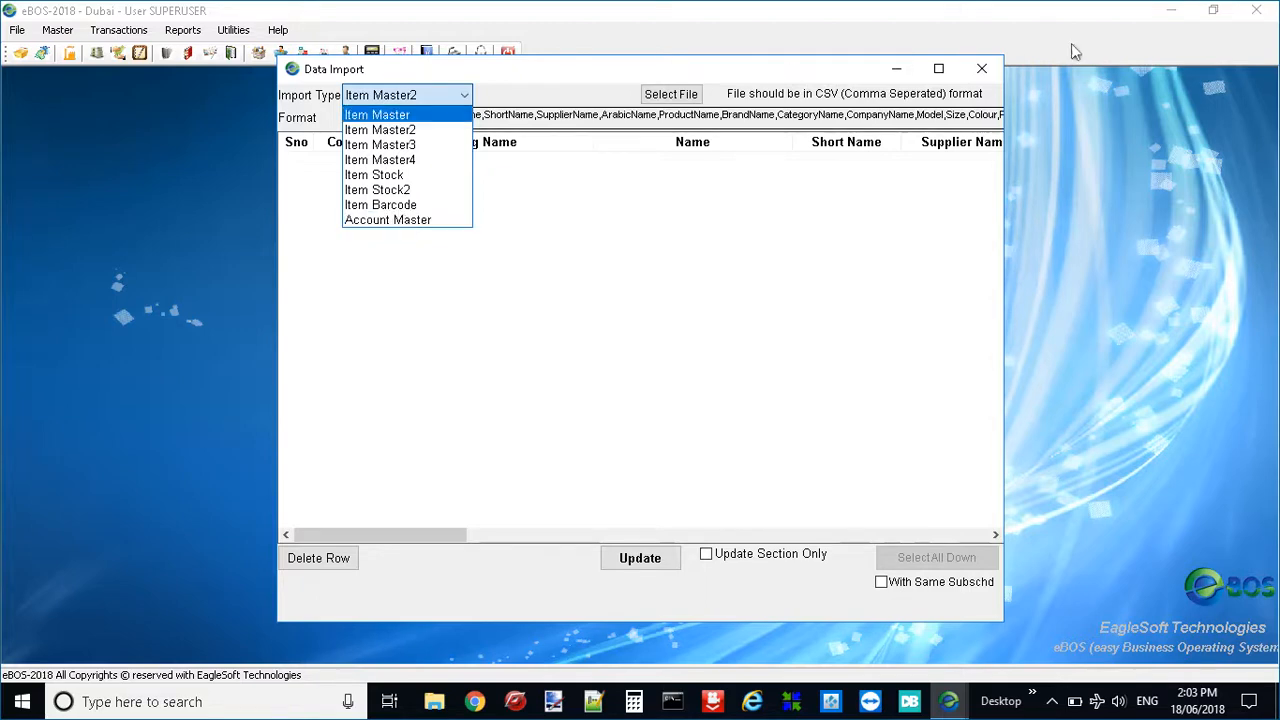
pyautogui.click(982, 72)
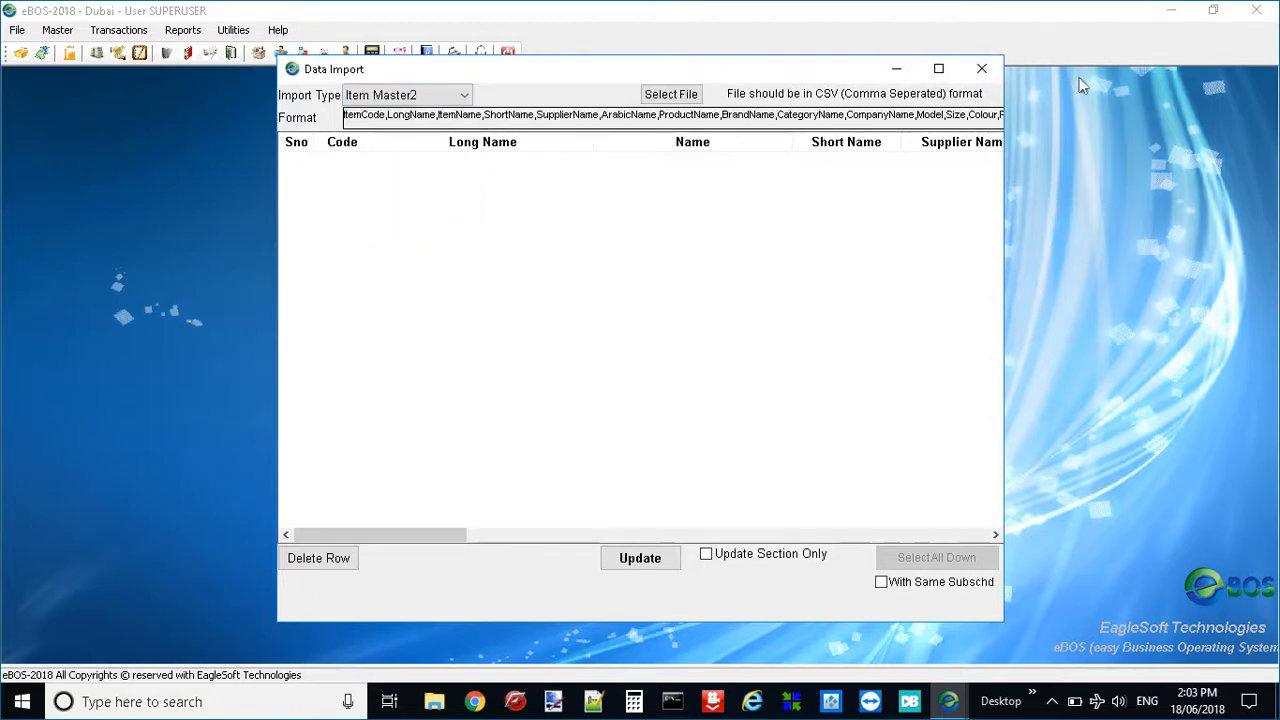
pyautogui.click(983, 71)
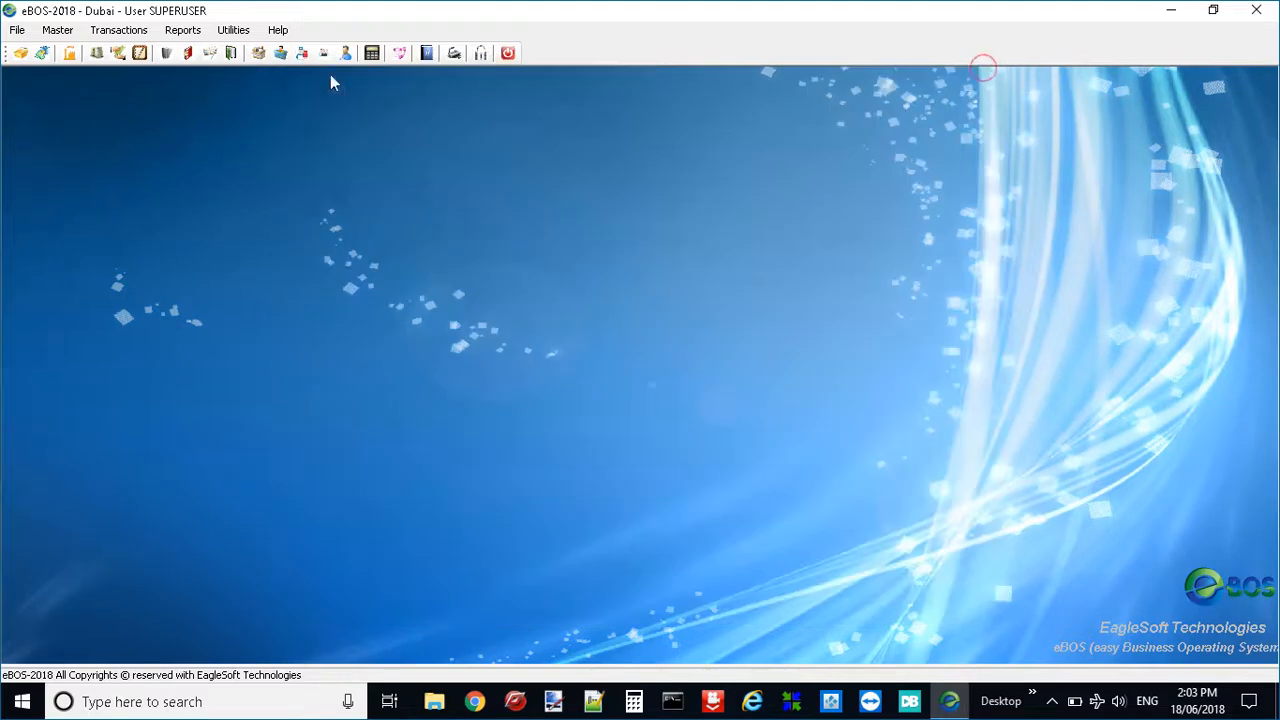
# Step: Open User Access Control, start a new user entry, look over the login, Visible Method and permission options, and close it without saving
pyautogui.click(68, 34)
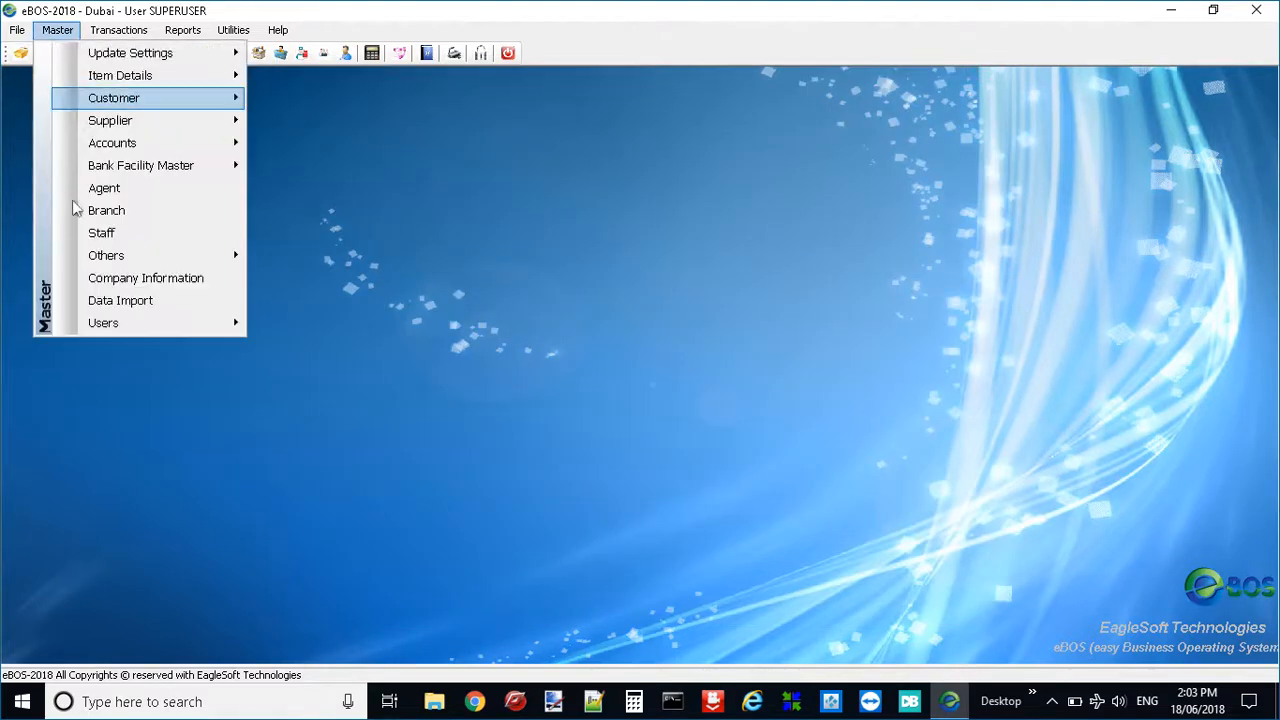
pyautogui.moveTo(75, 326)
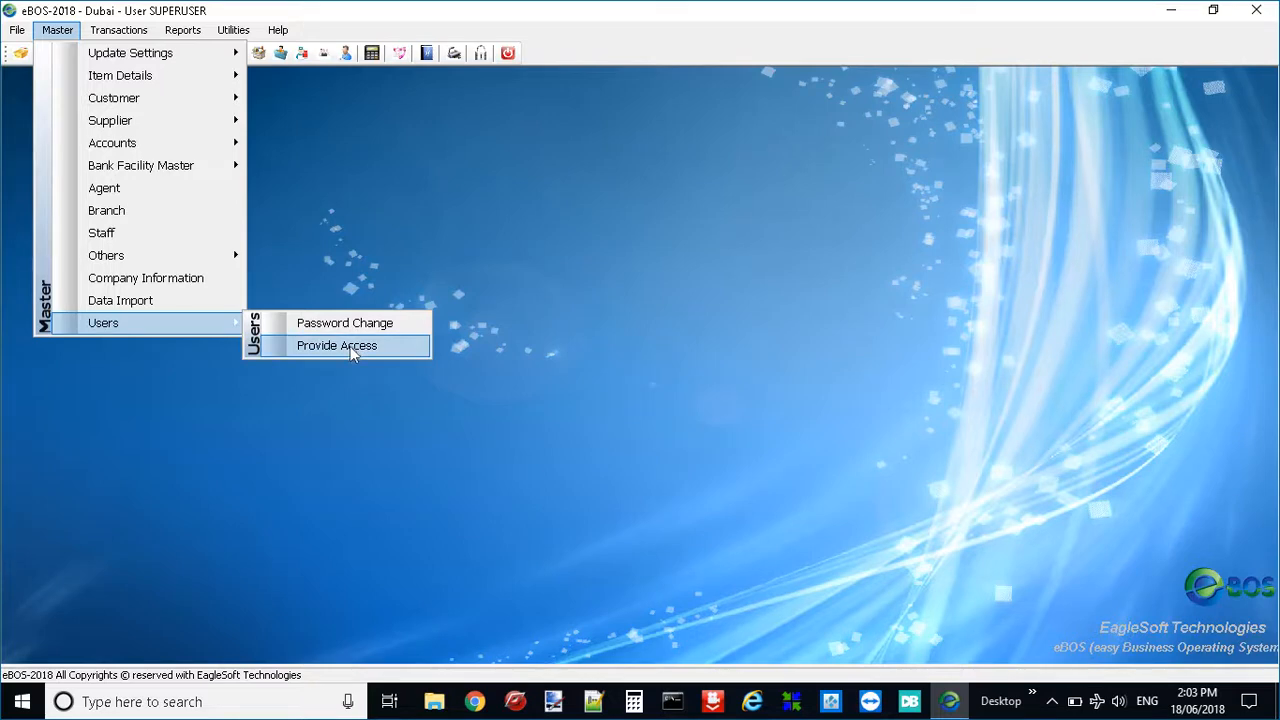
pyautogui.click(352, 352)
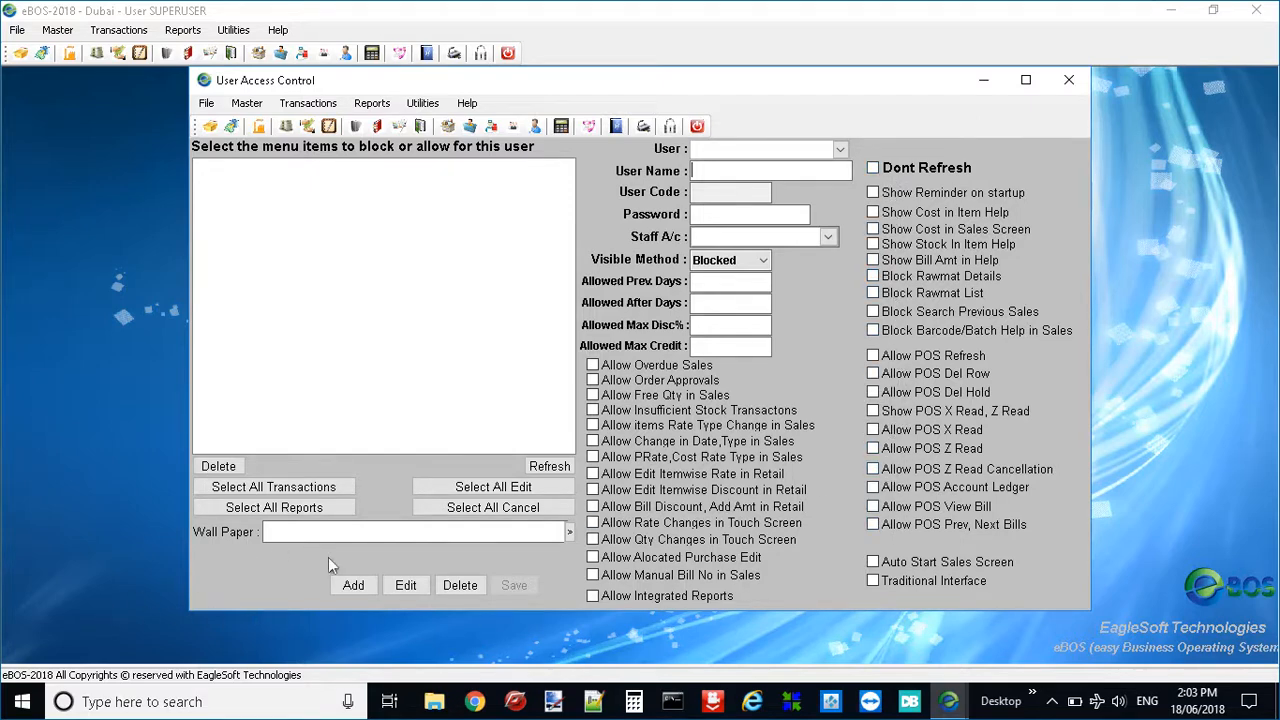
pyautogui.click(360, 585)
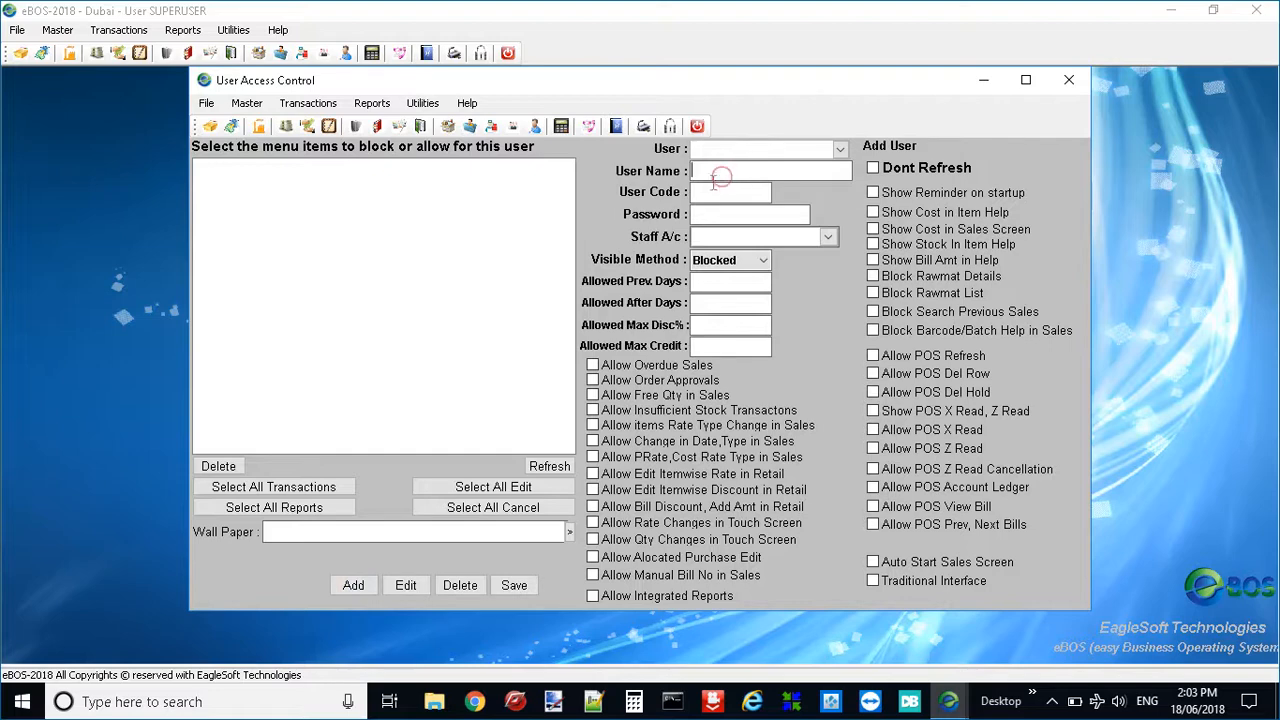
pyautogui.click(695, 214)
pyautogui.click(752, 260)
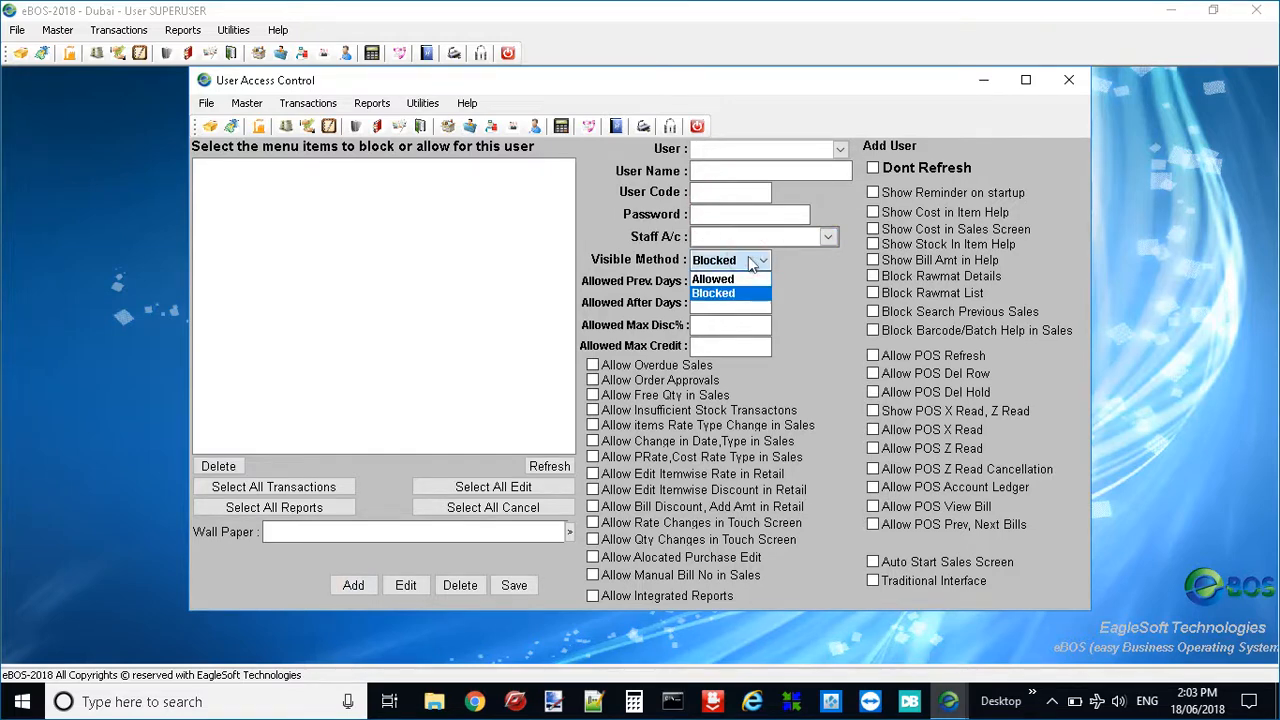
pyautogui.click(752, 262)
pyautogui.click(729, 282)
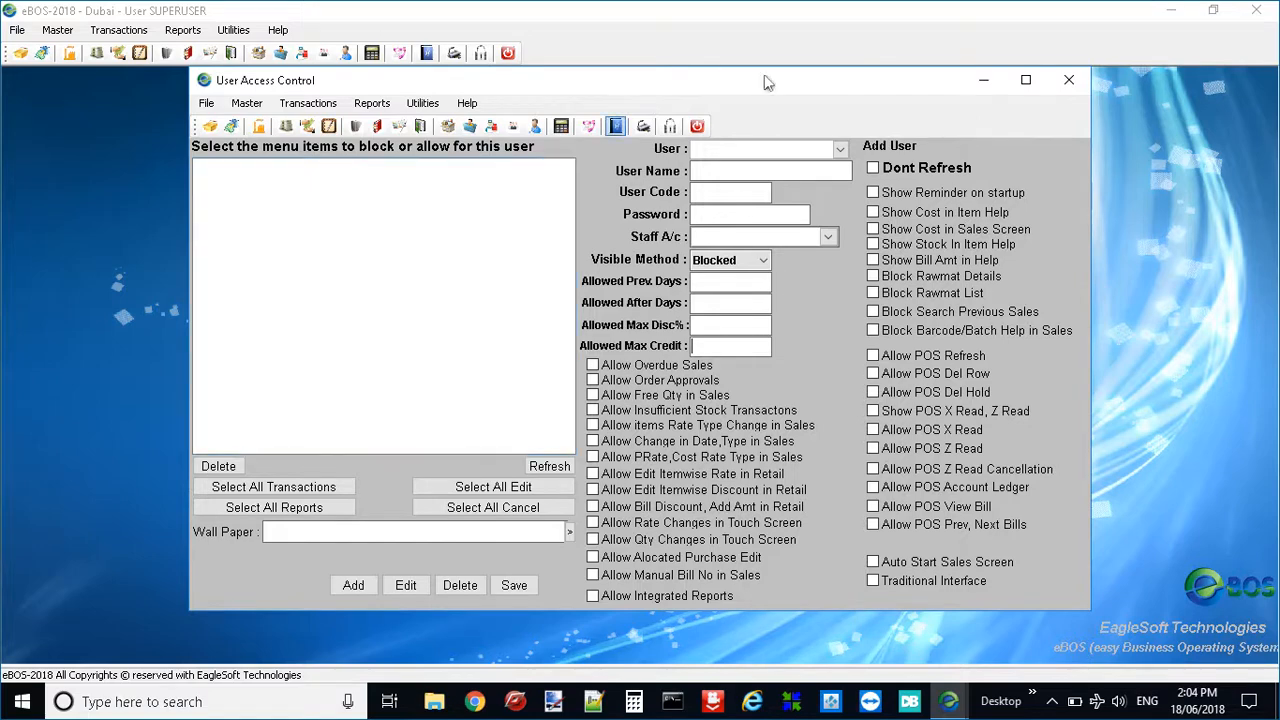
pyautogui.click(1085, 92)
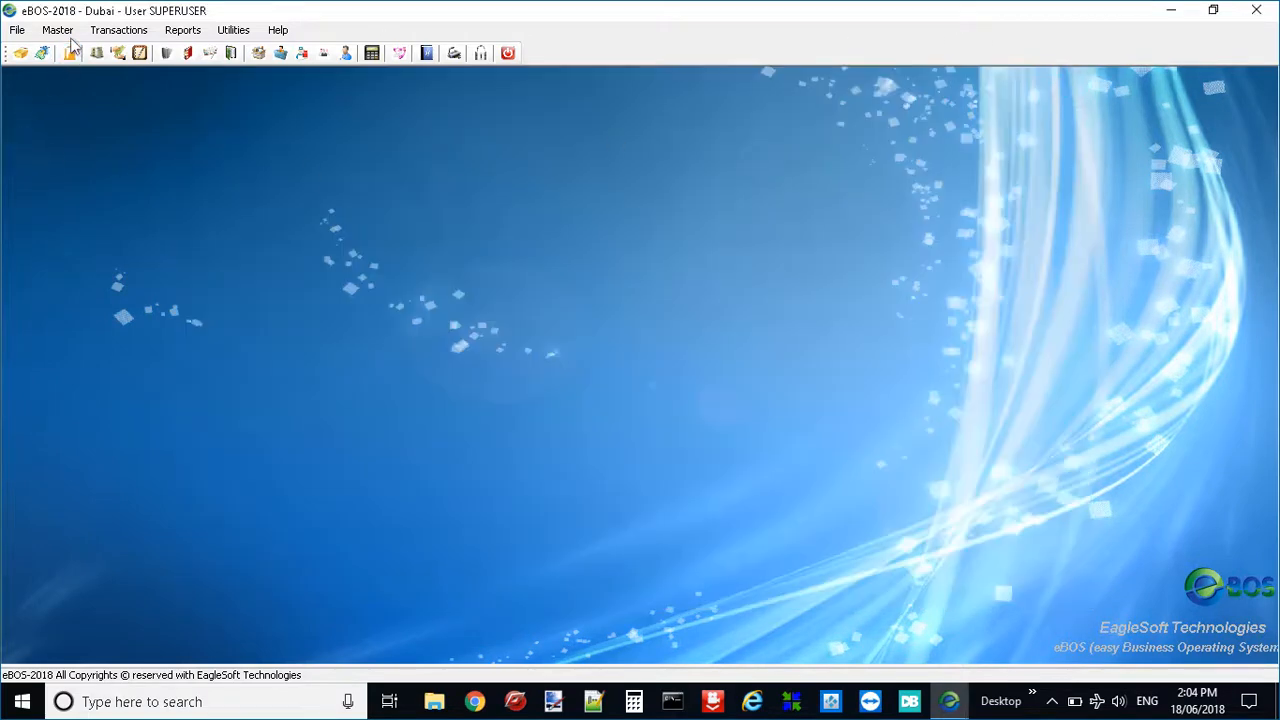
# Step: Look over the Master list again and the transaction types from Sales, Sales Return and Sales Order to Purchase
pyautogui.click(58, 30)
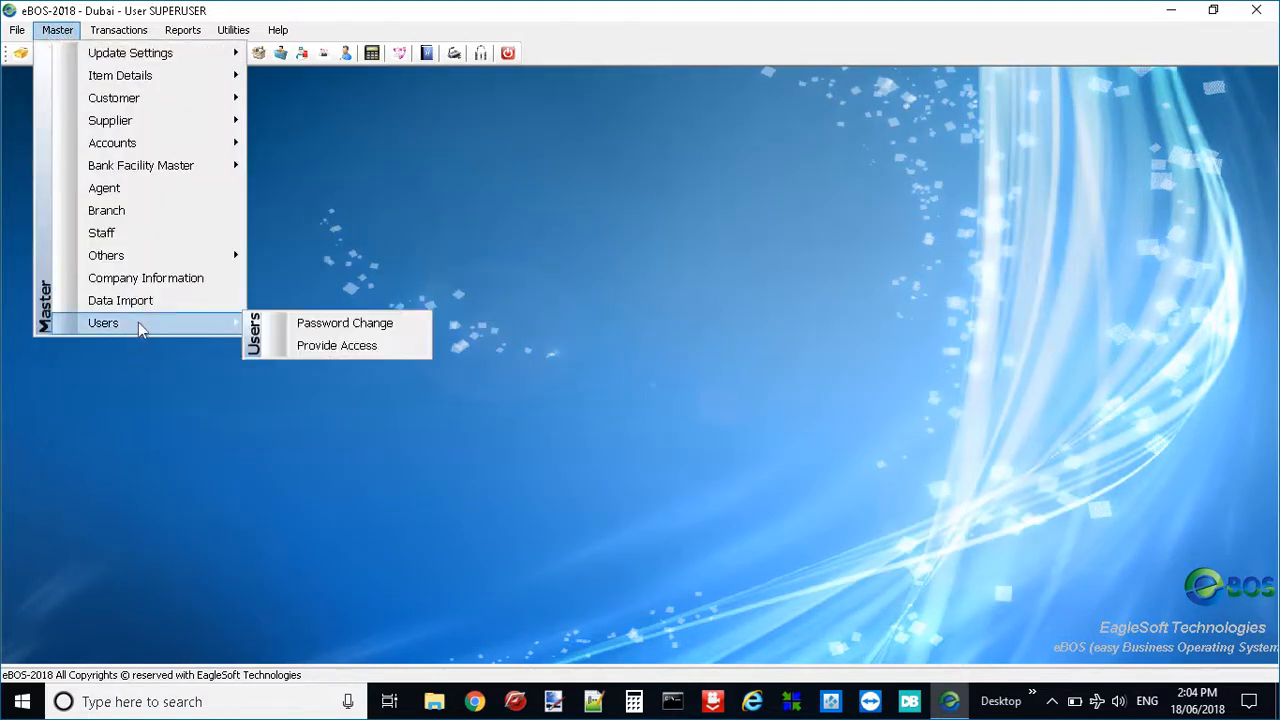
pyautogui.click(118, 30)
pyautogui.click(115, 31)
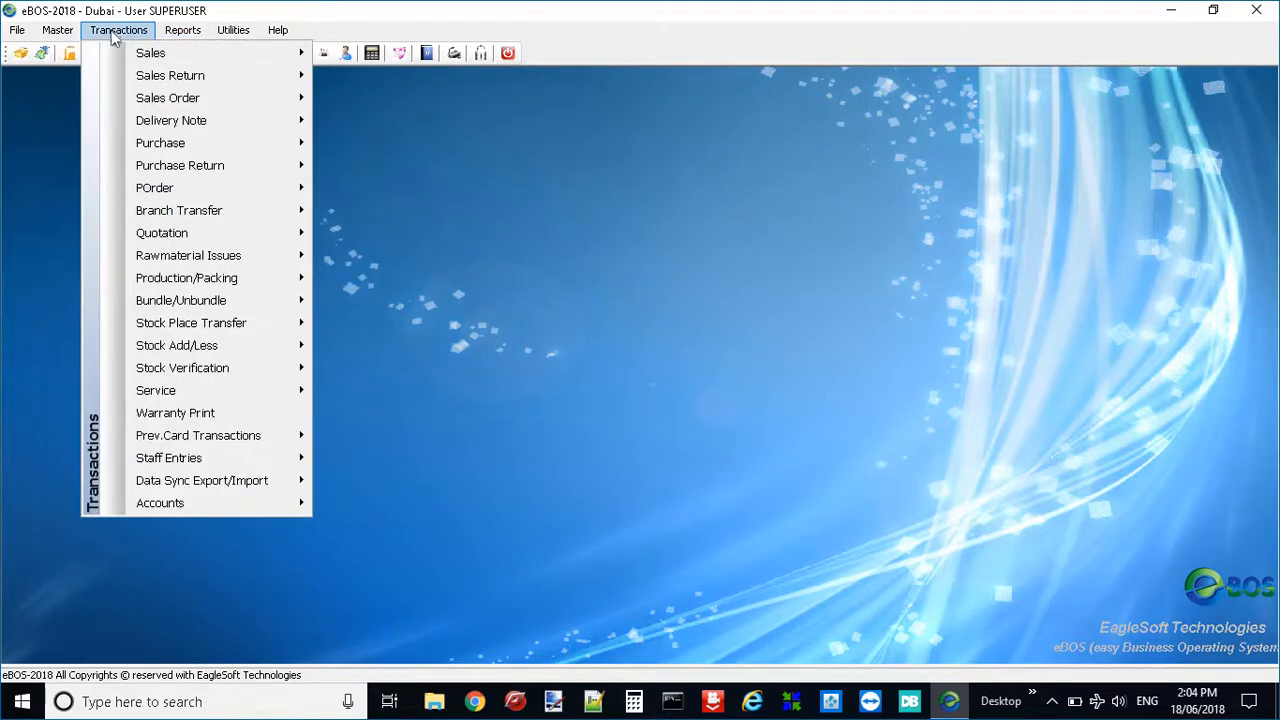
pyautogui.moveTo(60, 32)
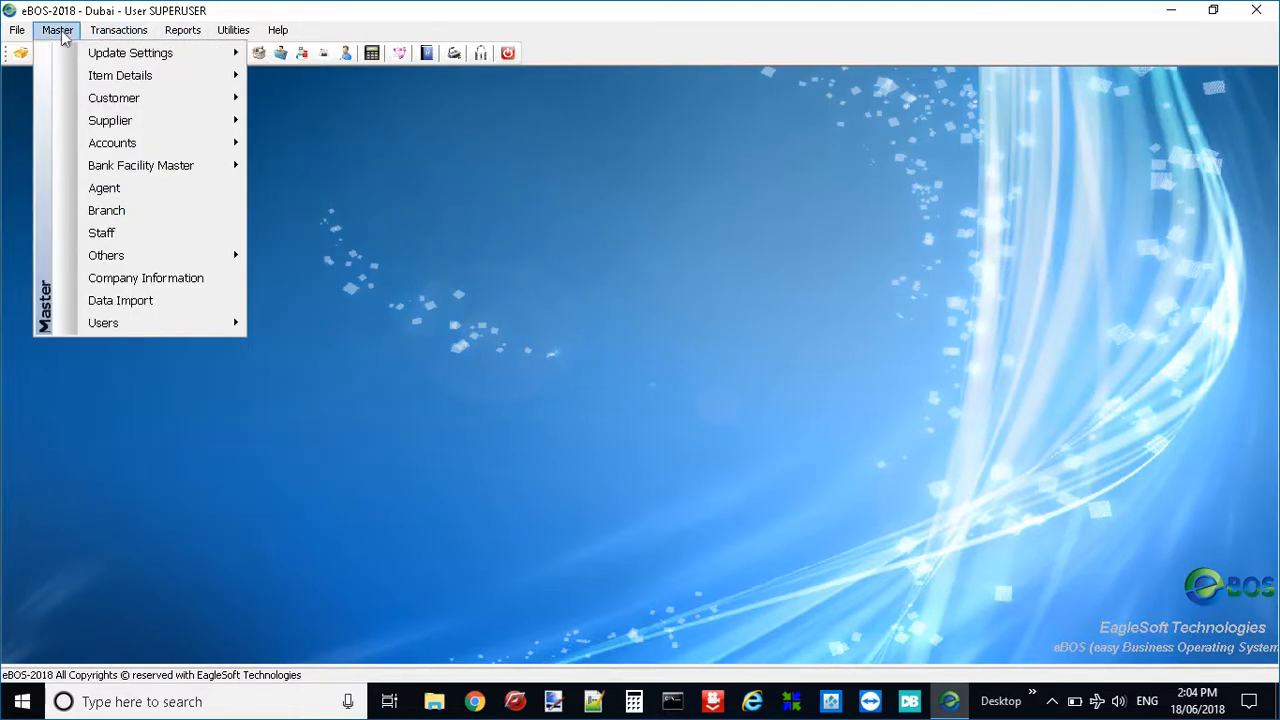
pyautogui.moveTo(101, 38)
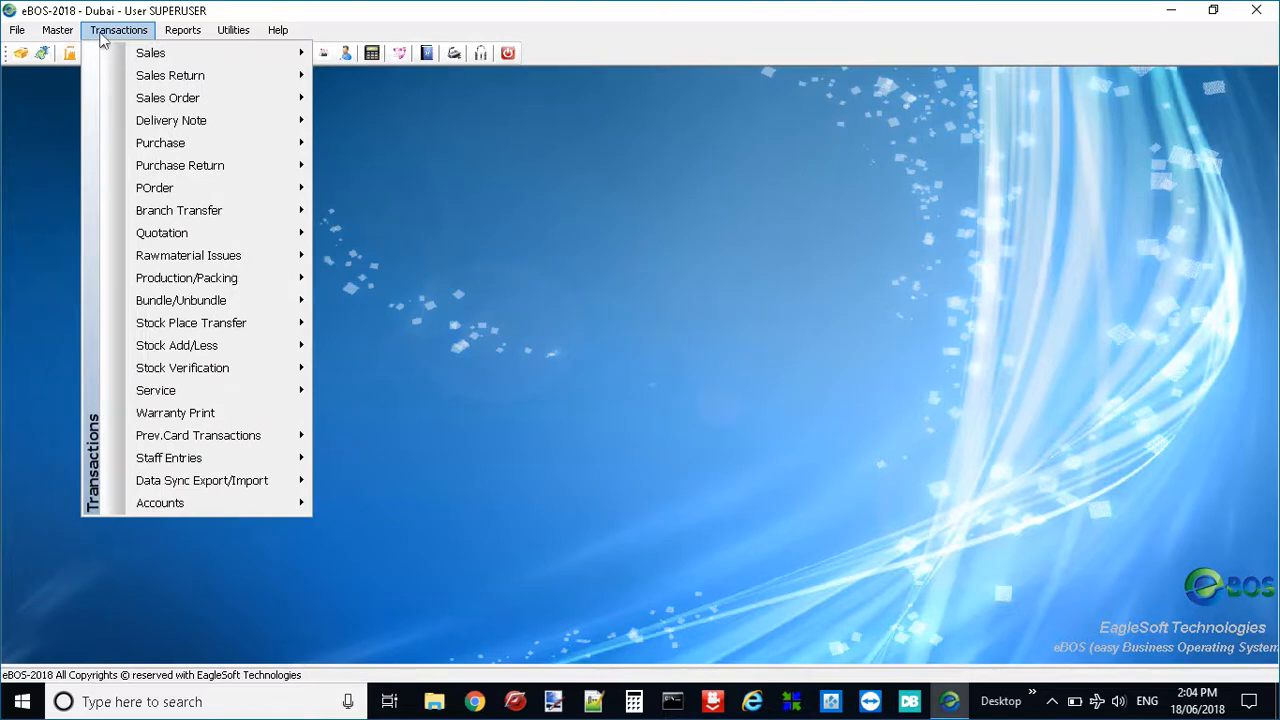
pyautogui.moveTo(146, 58)
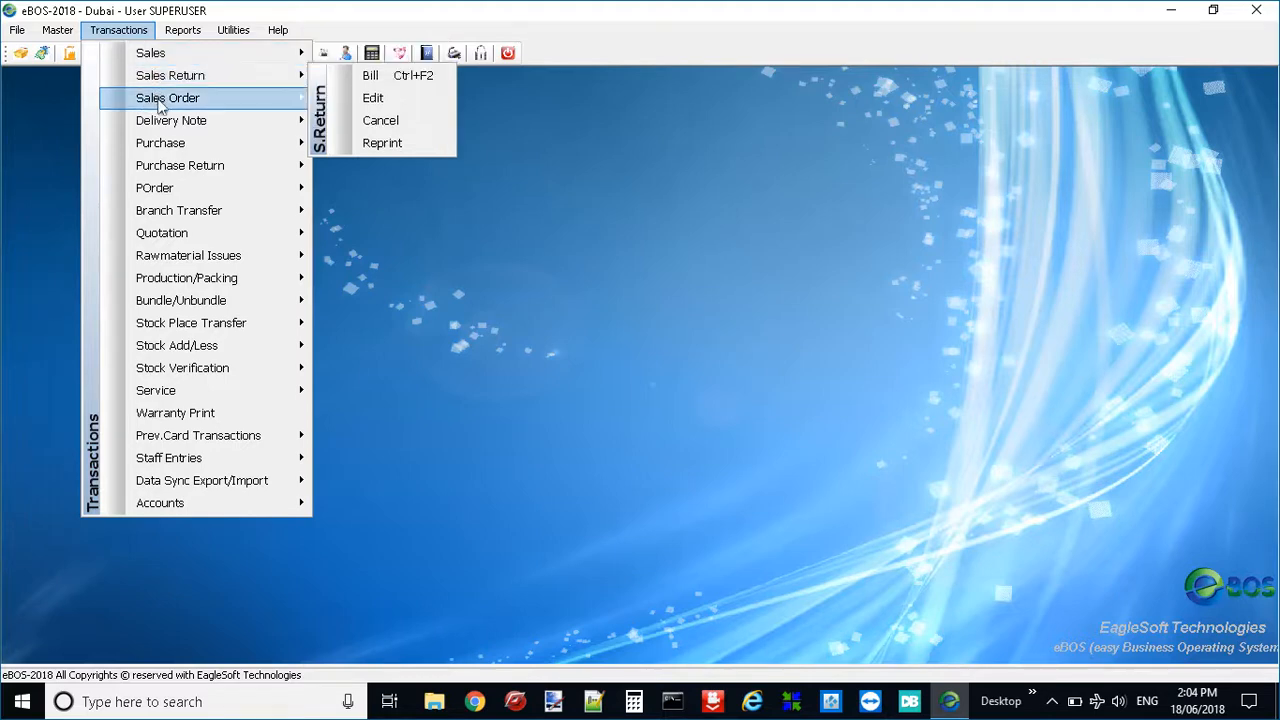
pyautogui.moveTo(159, 101)
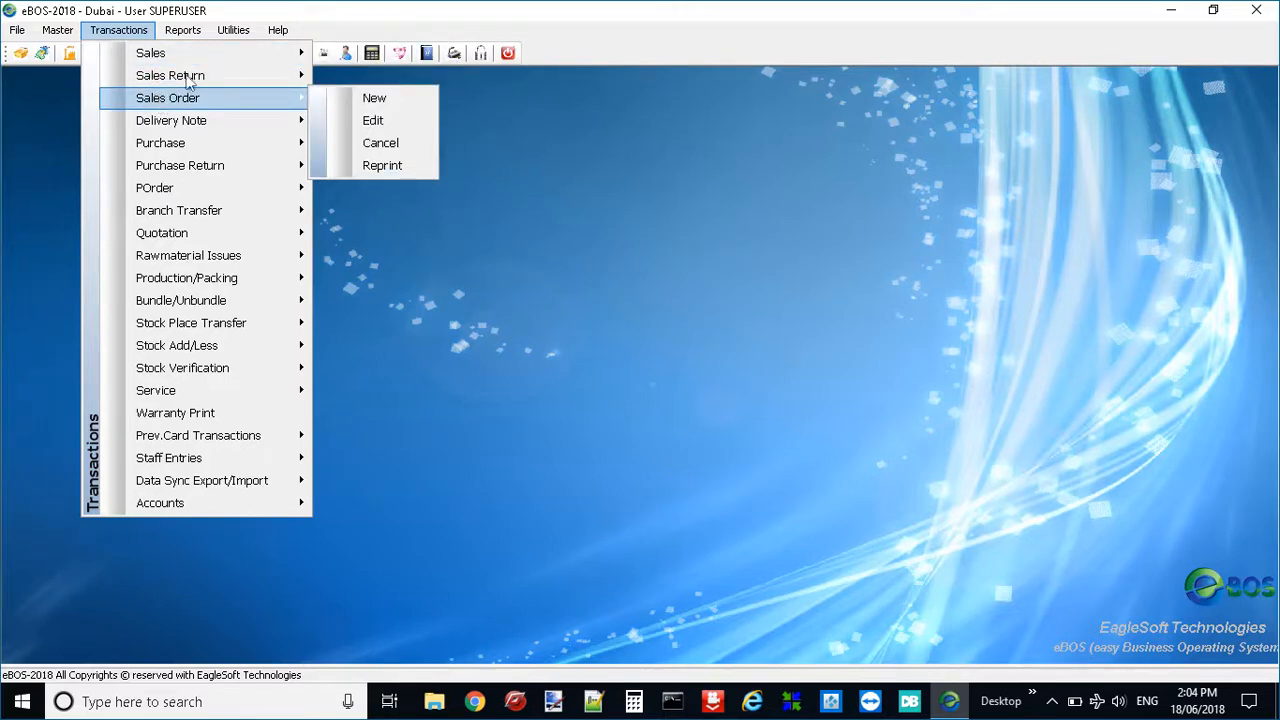
pyautogui.moveTo(181, 152)
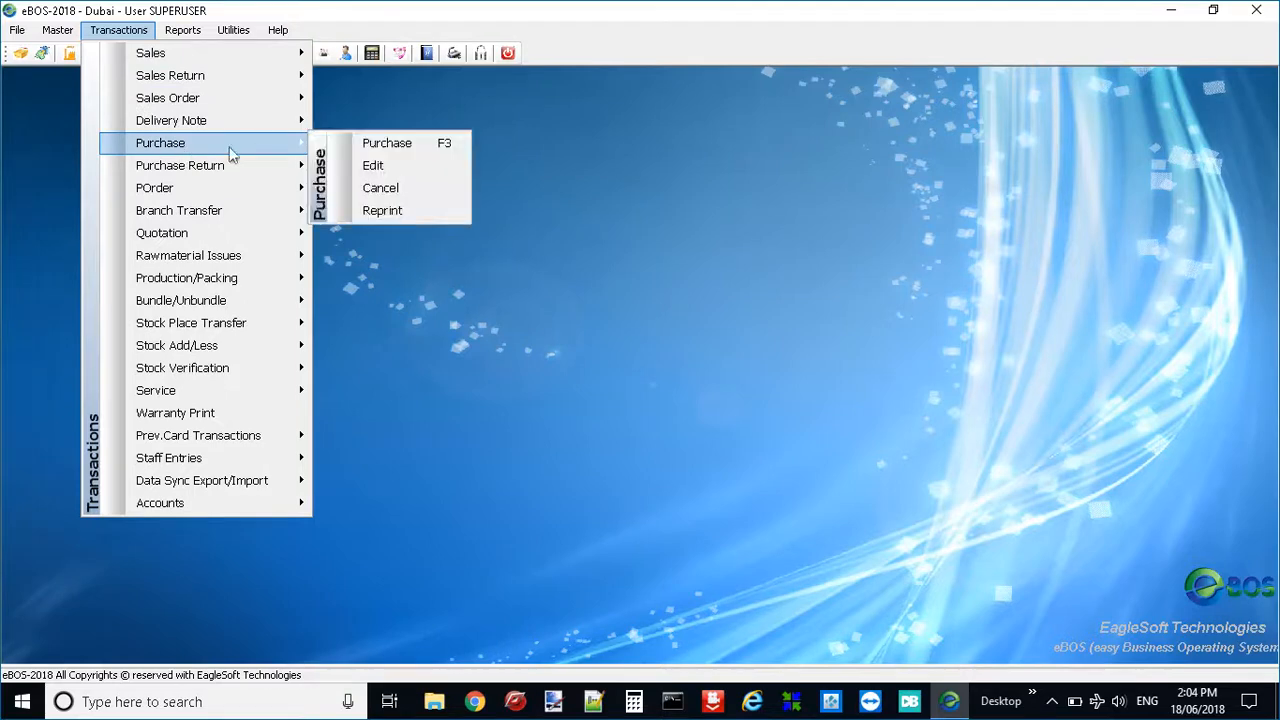
# Step: Open a new Purchase Voucher and choose AL AMER FARMS MANAGEMENT & OPE as the supplier account
pyautogui.click(402, 146)
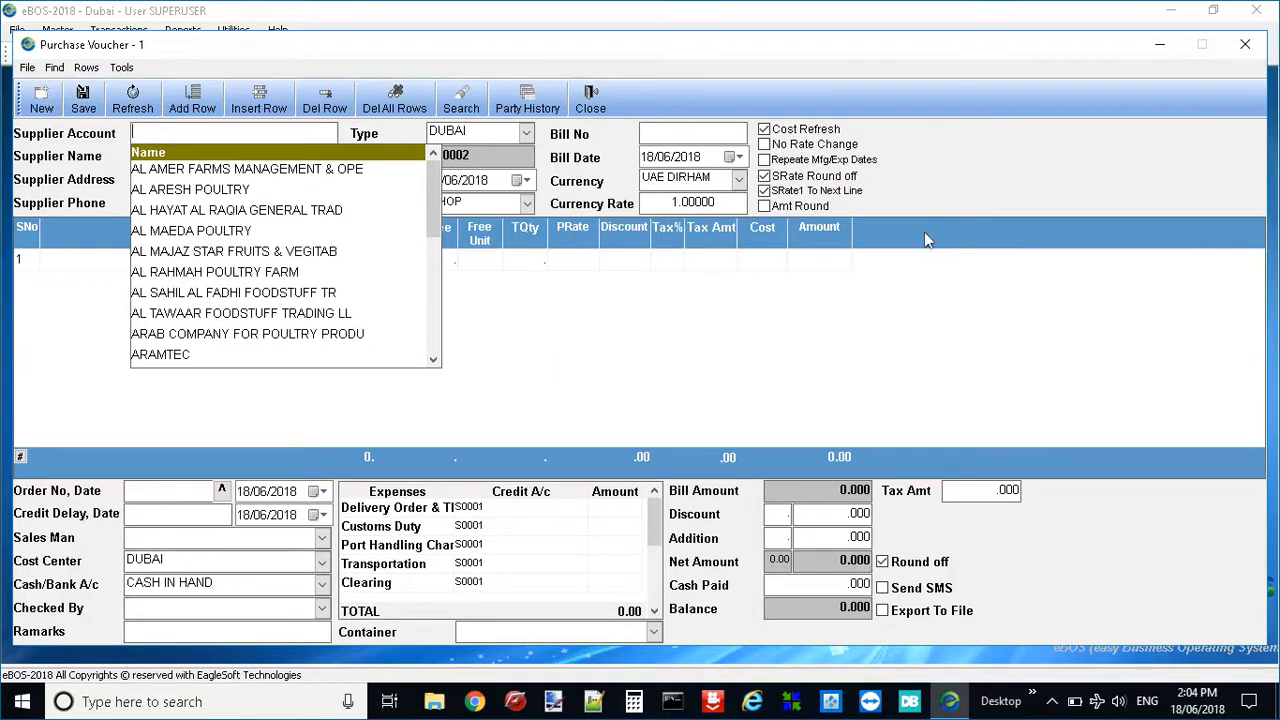
pyautogui.press('Down')
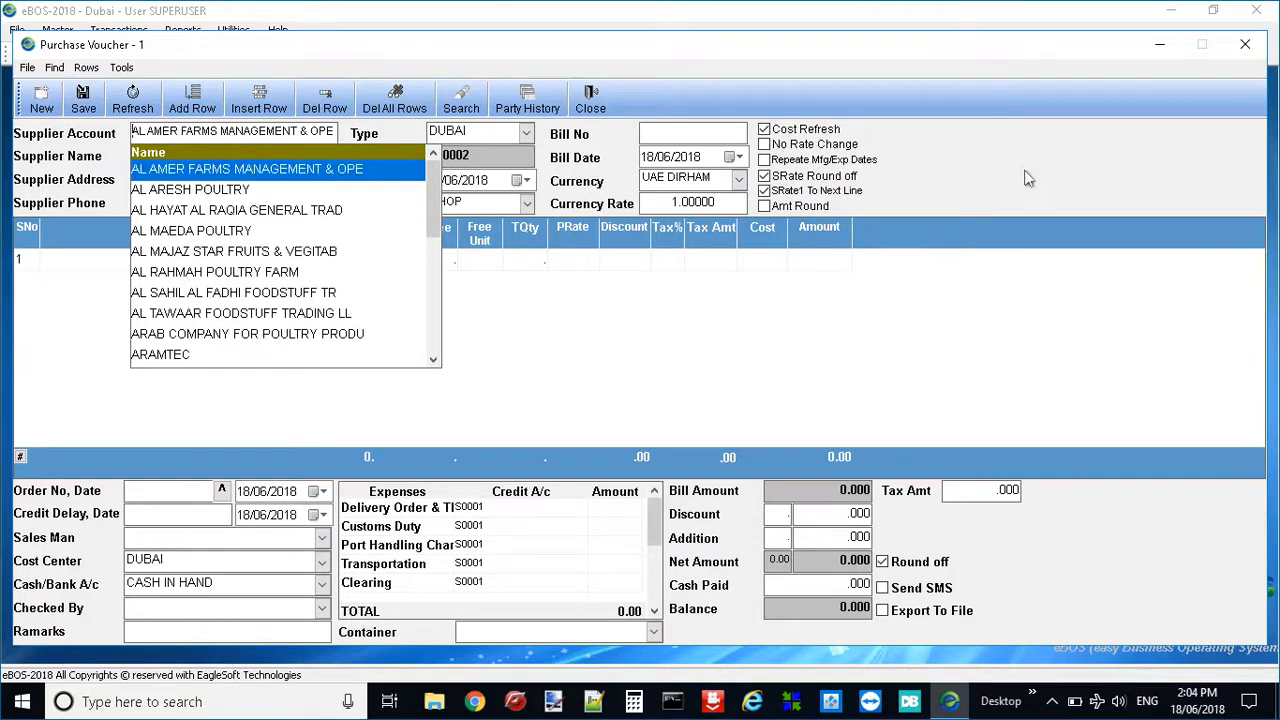
pyautogui.press('Return')
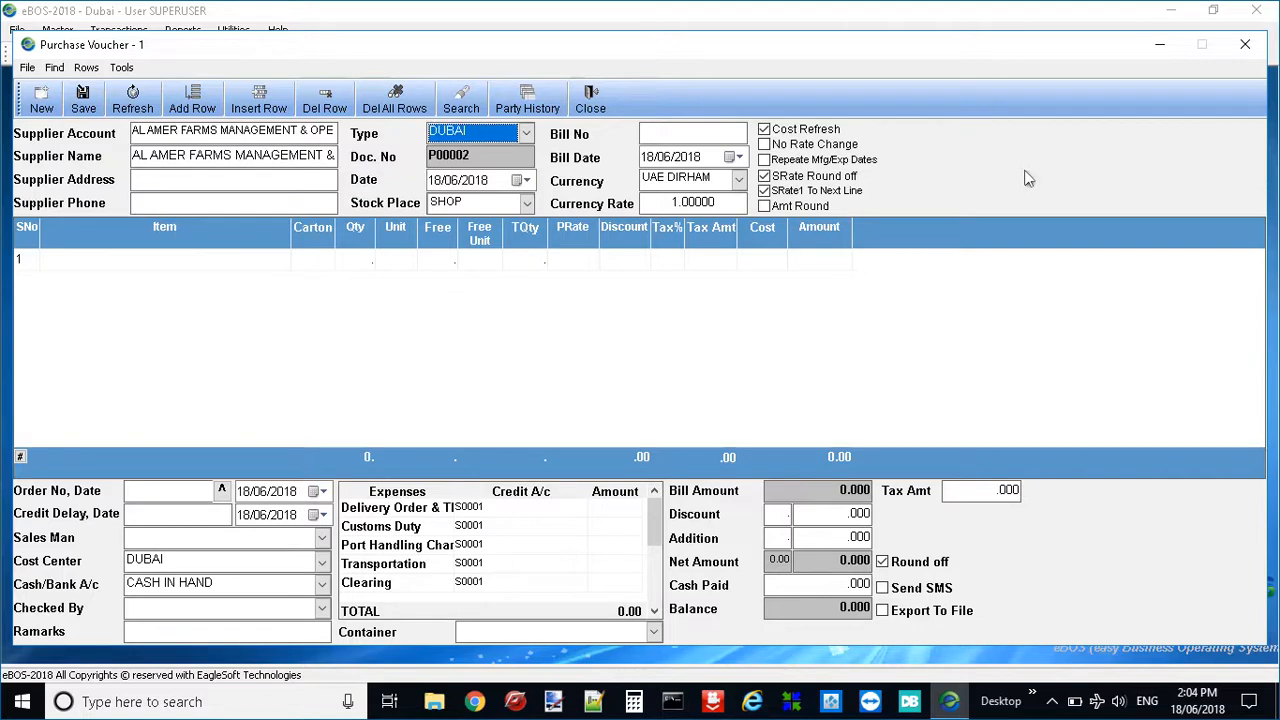
# Step: Enter the supplier's bill number, keeping the default type, dates, stock place, currency and currency rate
pyautogui.press('Return')
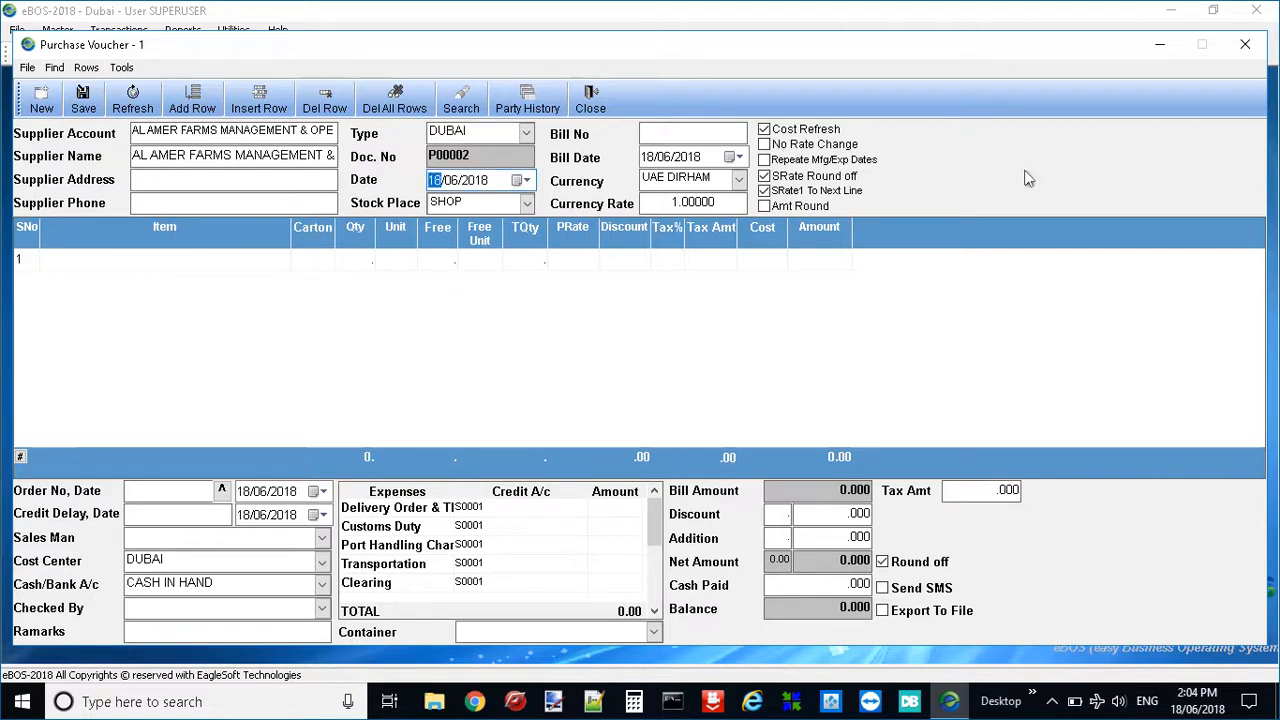
pyautogui.press('Return')
pyautogui.press('Return')
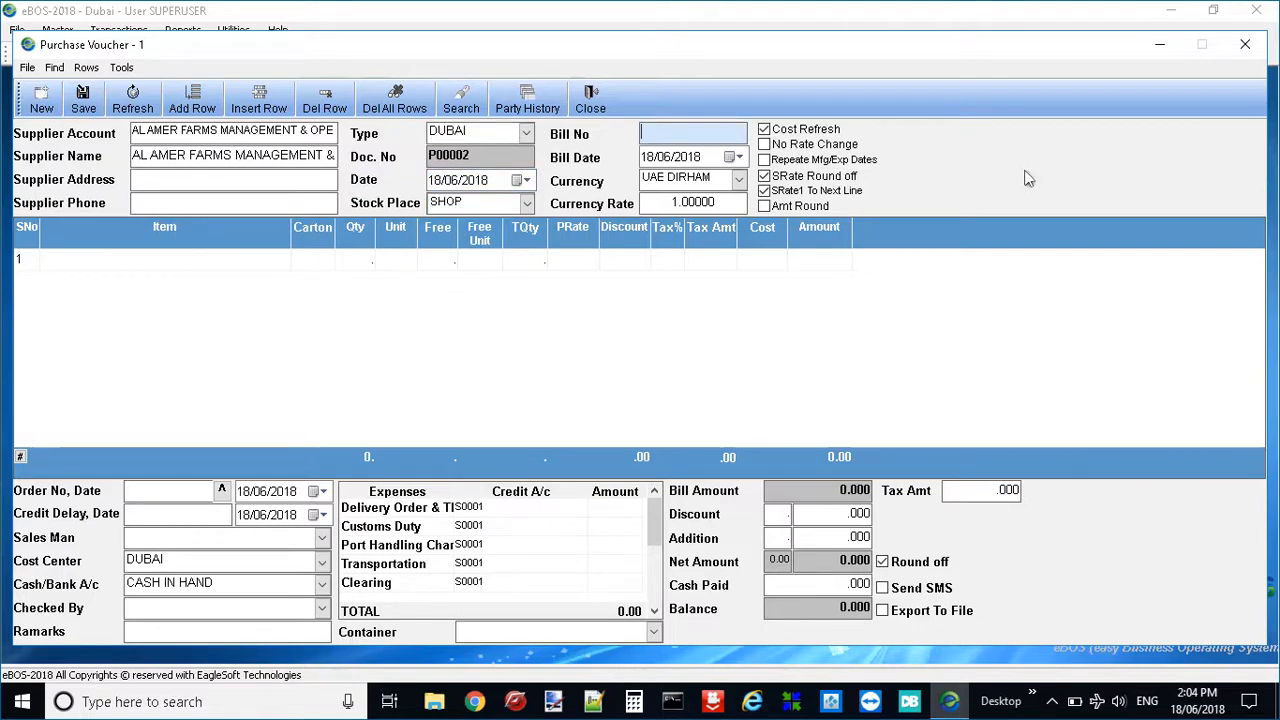
pyautogui.write('54654645646')
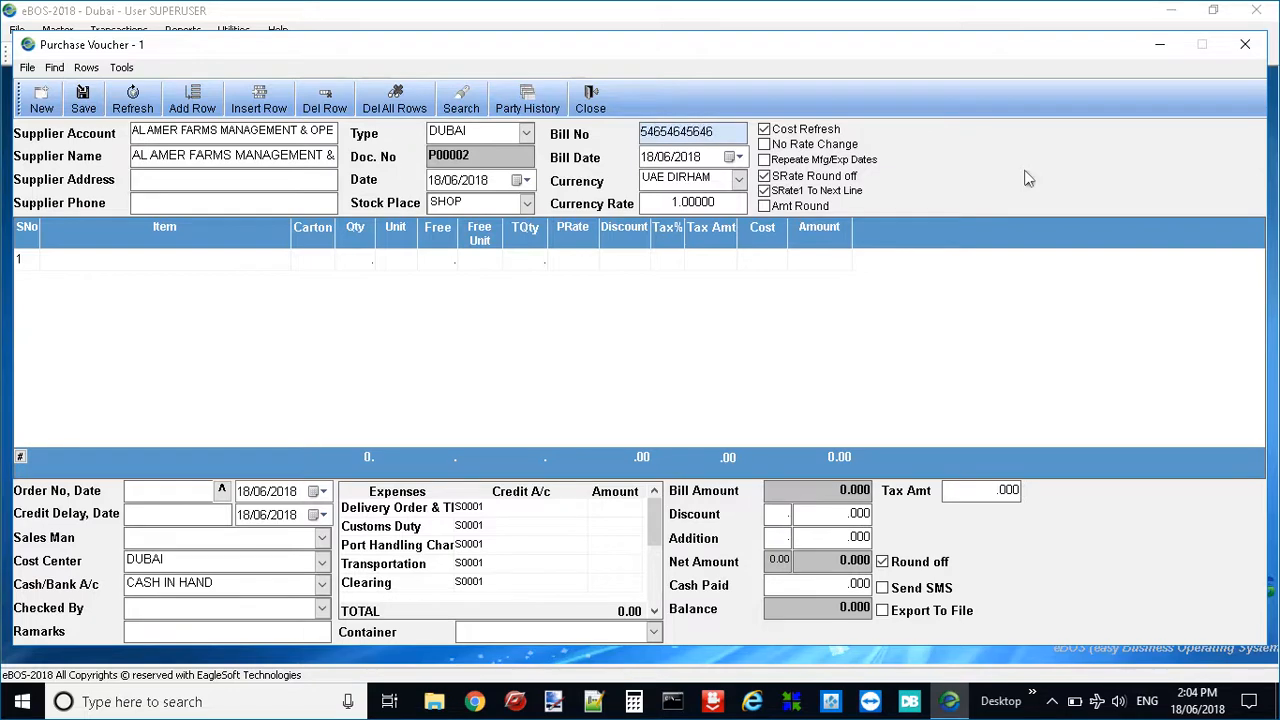
pyautogui.press('Tab')
pyautogui.press('Tab')
pyautogui.press('Tab')
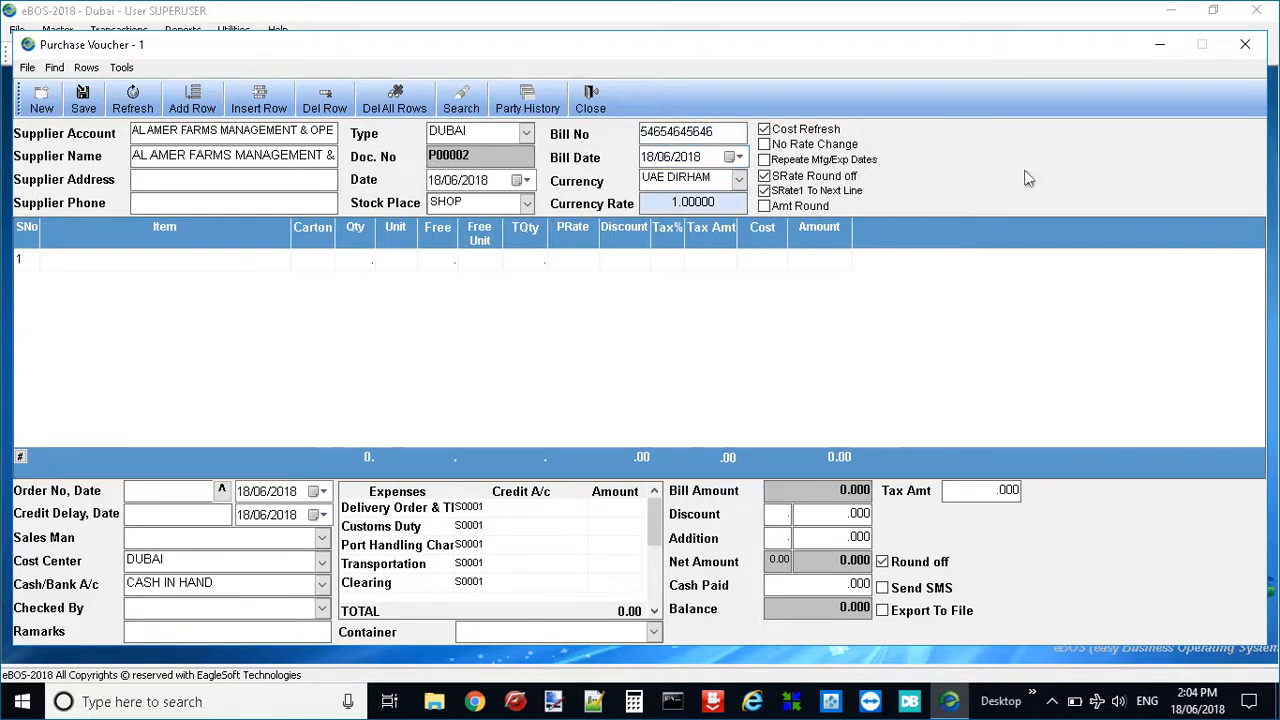
# Step: Add CHICKEN BORN 1KG as the first item line with 10 cartons, keeping the default quantity, purchase rate and tax
pyautogui.press('Tab')
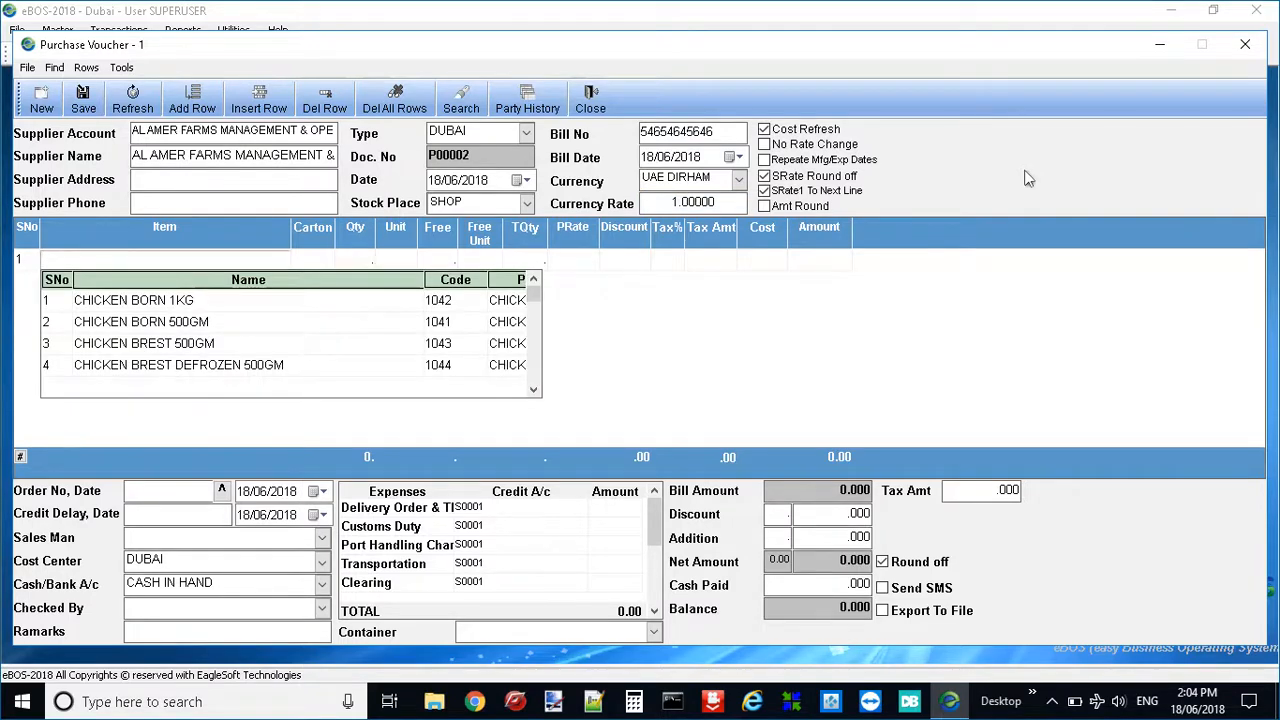
pyautogui.press('Down')
pyautogui.press('Return')
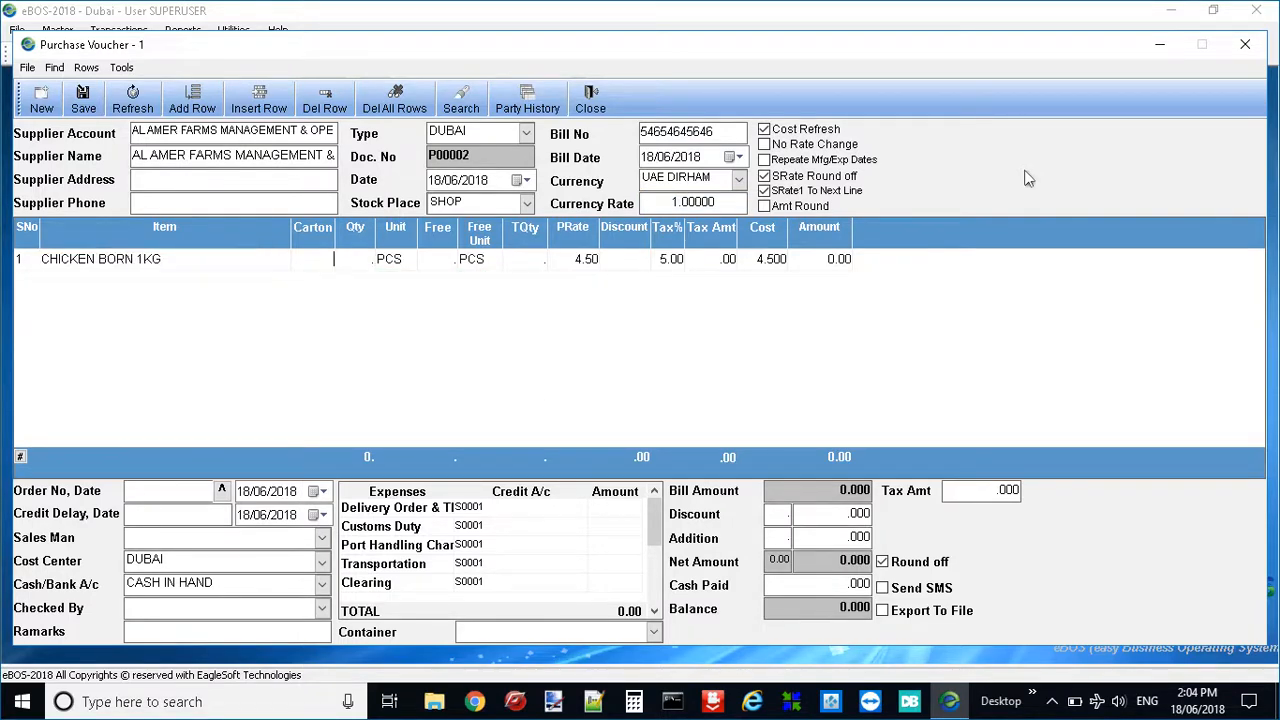
pyautogui.write('10')
pyautogui.press('Return')
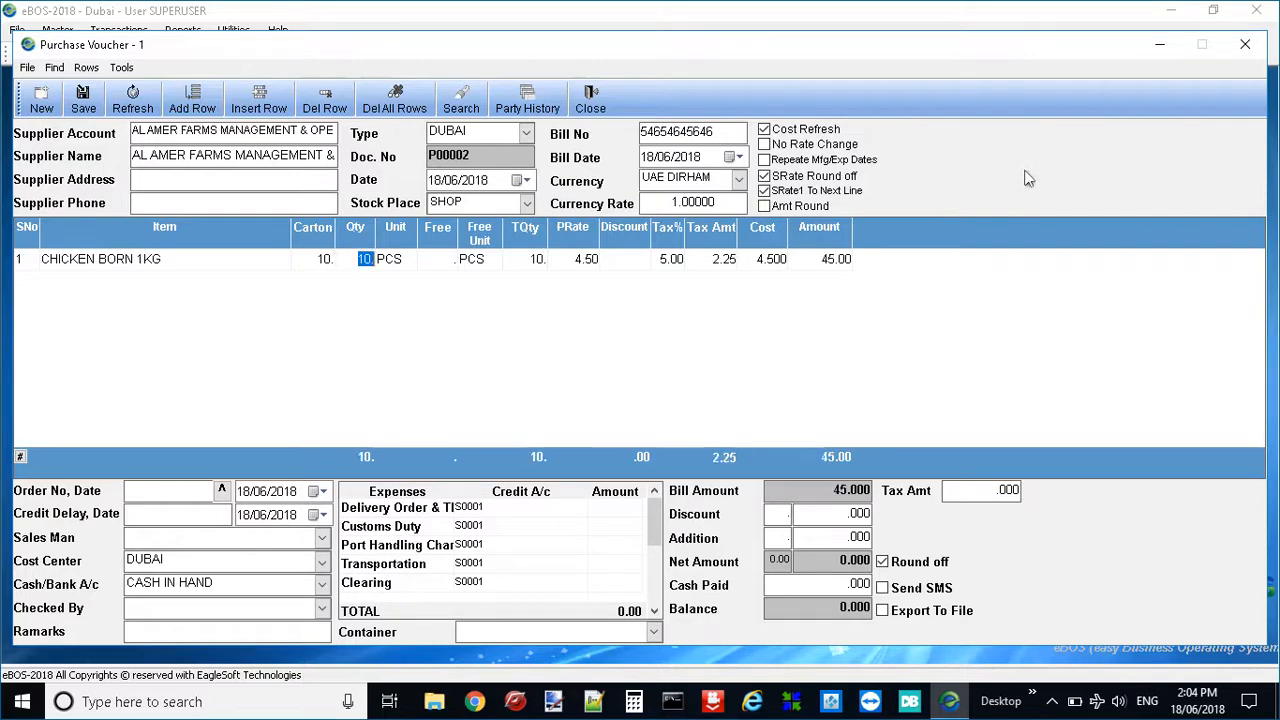
pyautogui.press('Return')
pyautogui.press('Return')
pyautogui.press('Return')
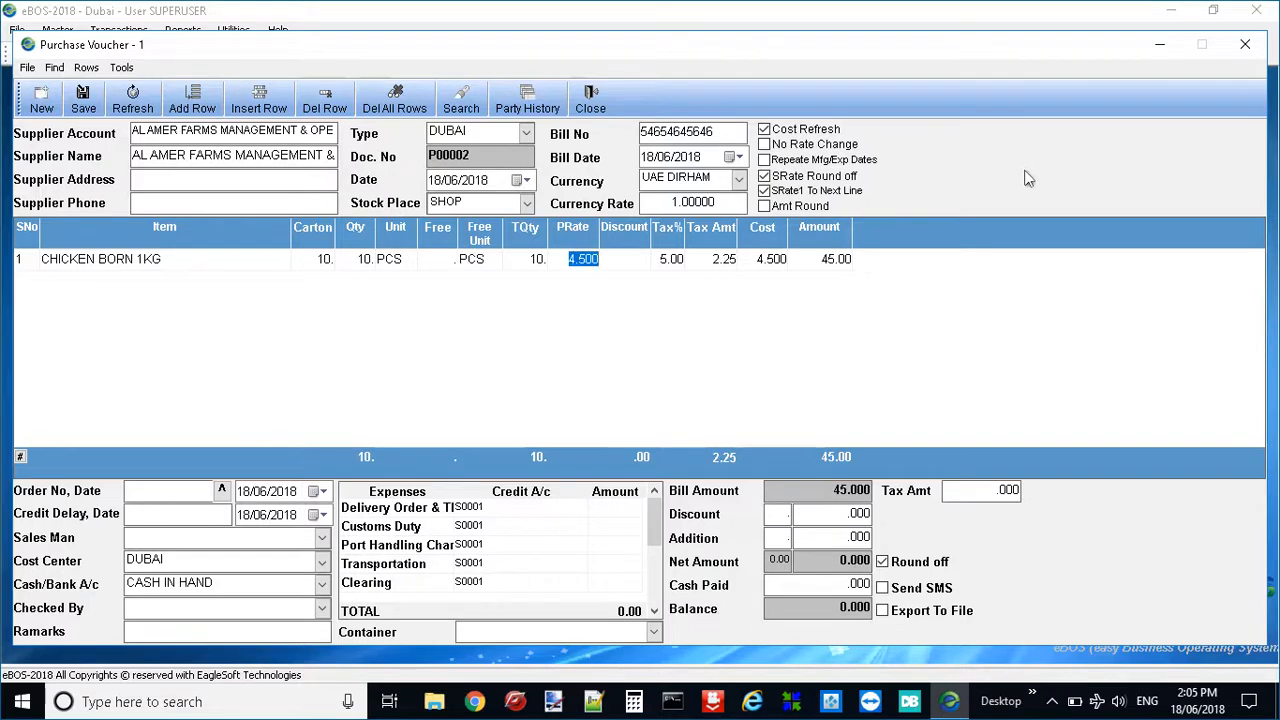
pyautogui.press('Return')
pyautogui.press('Return')
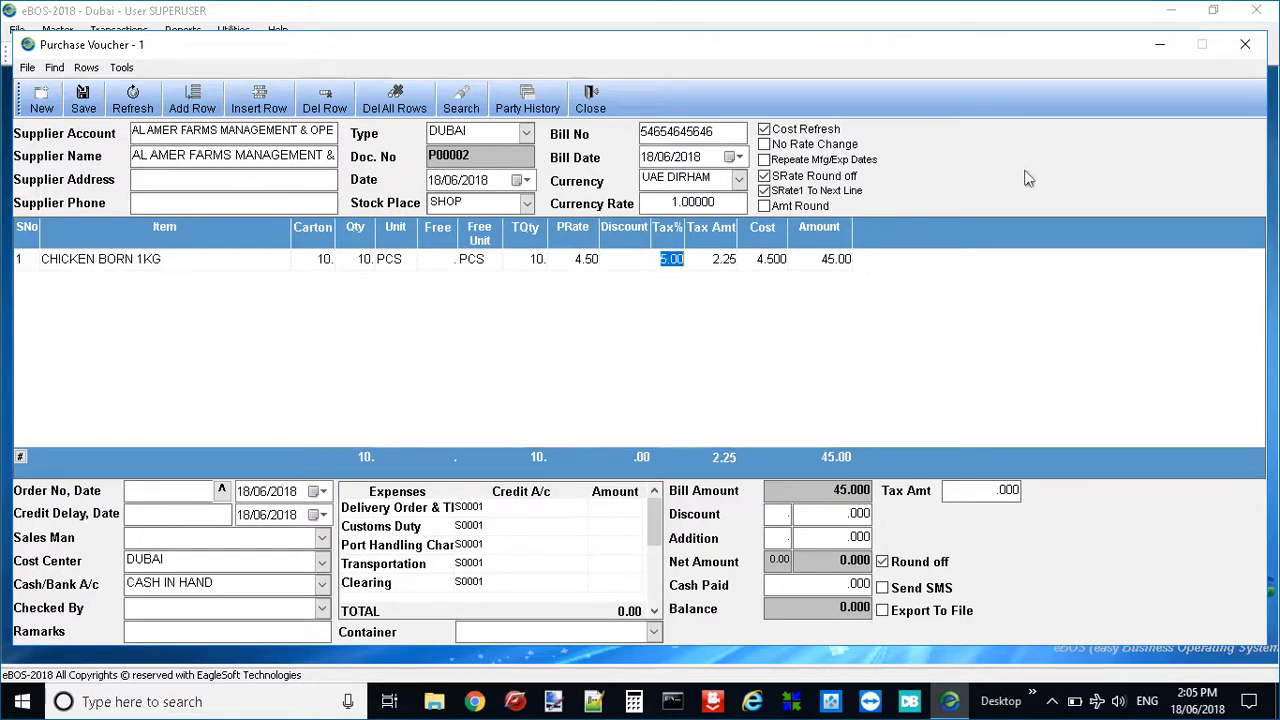
pyautogui.press('Return')
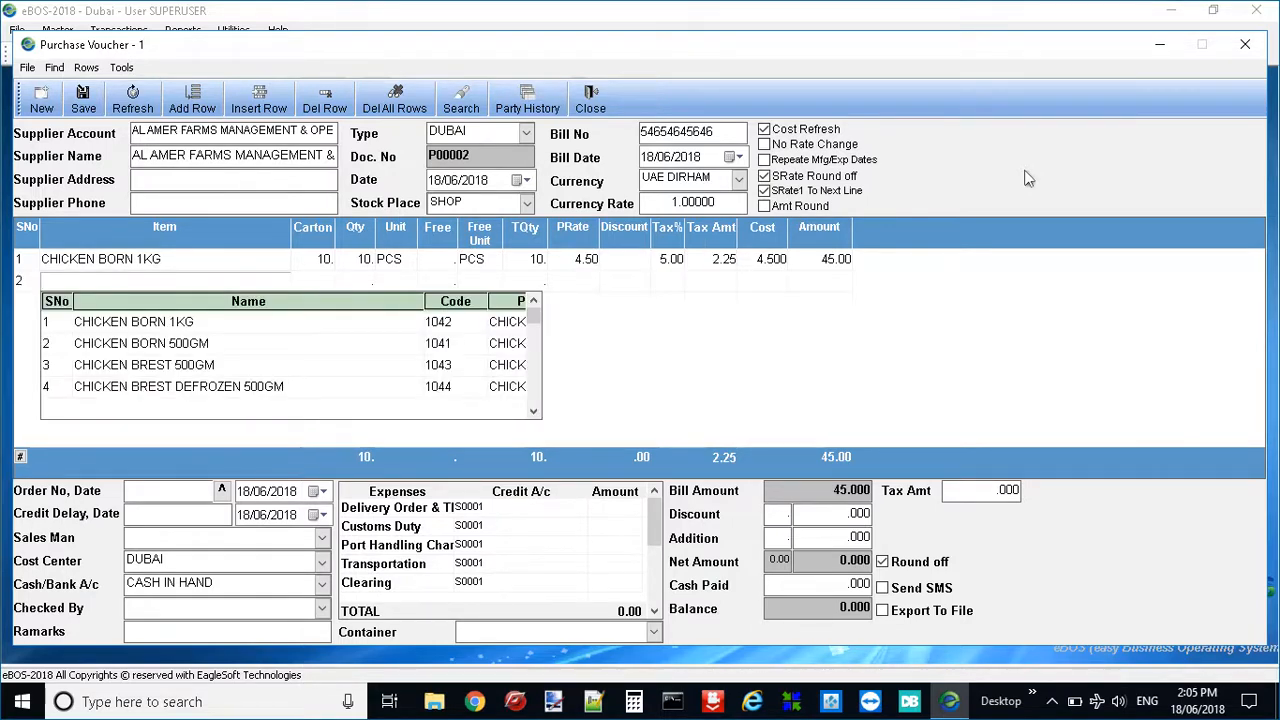
# Step: Add CHICKEN BORN 500GM as the second item line with 5 cartons and a purchase rate of 5
pyautogui.press('Down')
pyautogui.press('Down')
pyautogui.press('Return')
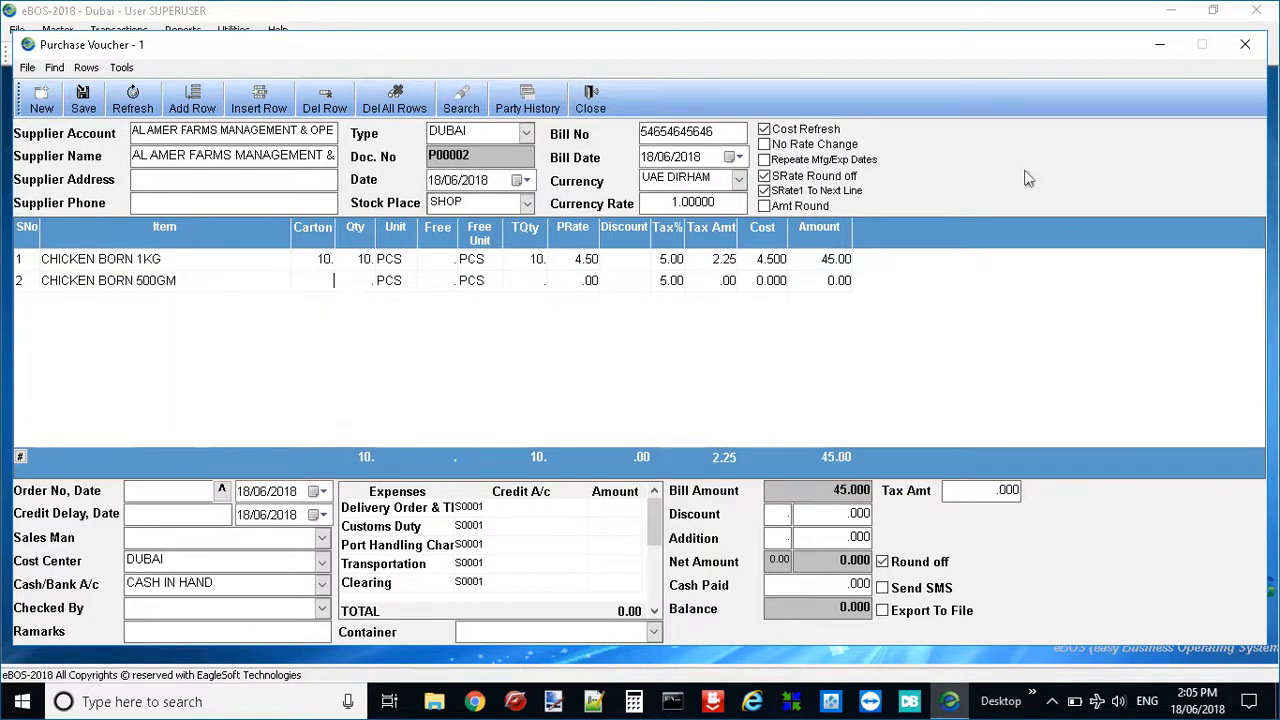
pyautogui.write('5')
pyautogui.press('Return')
pyautogui.press('Return')
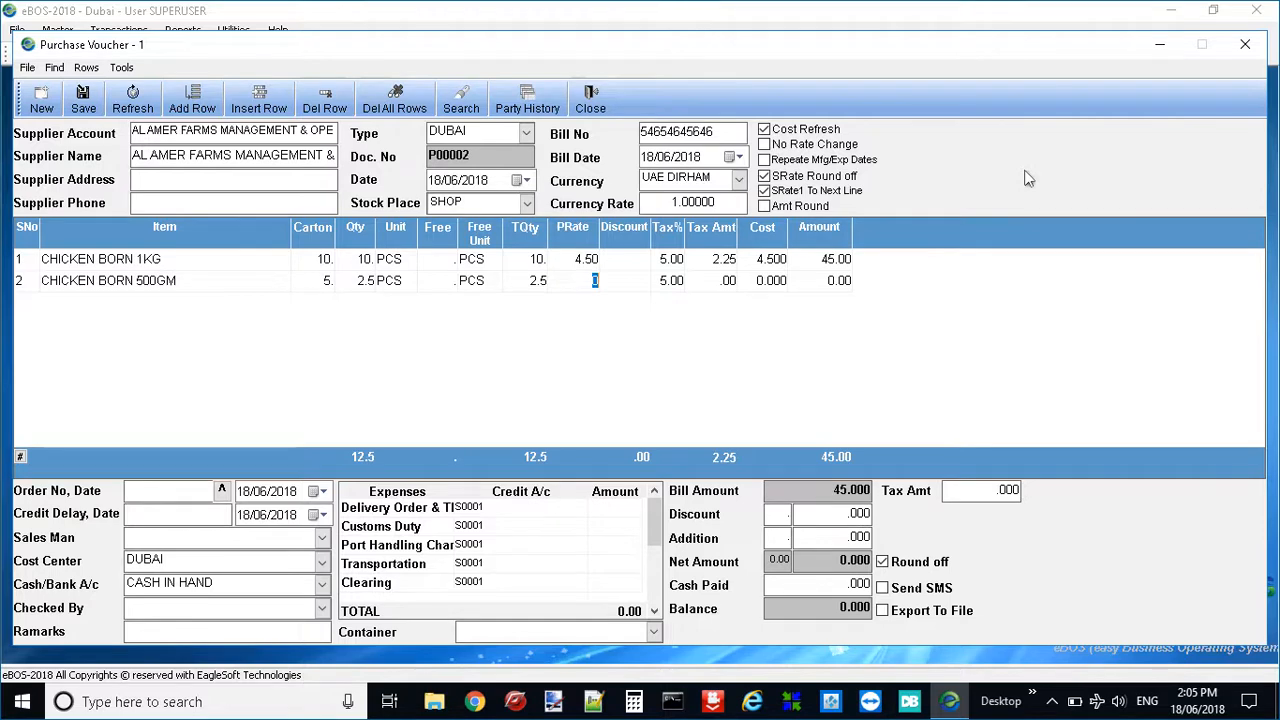
pyautogui.write('5')
pyautogui.press('Return')
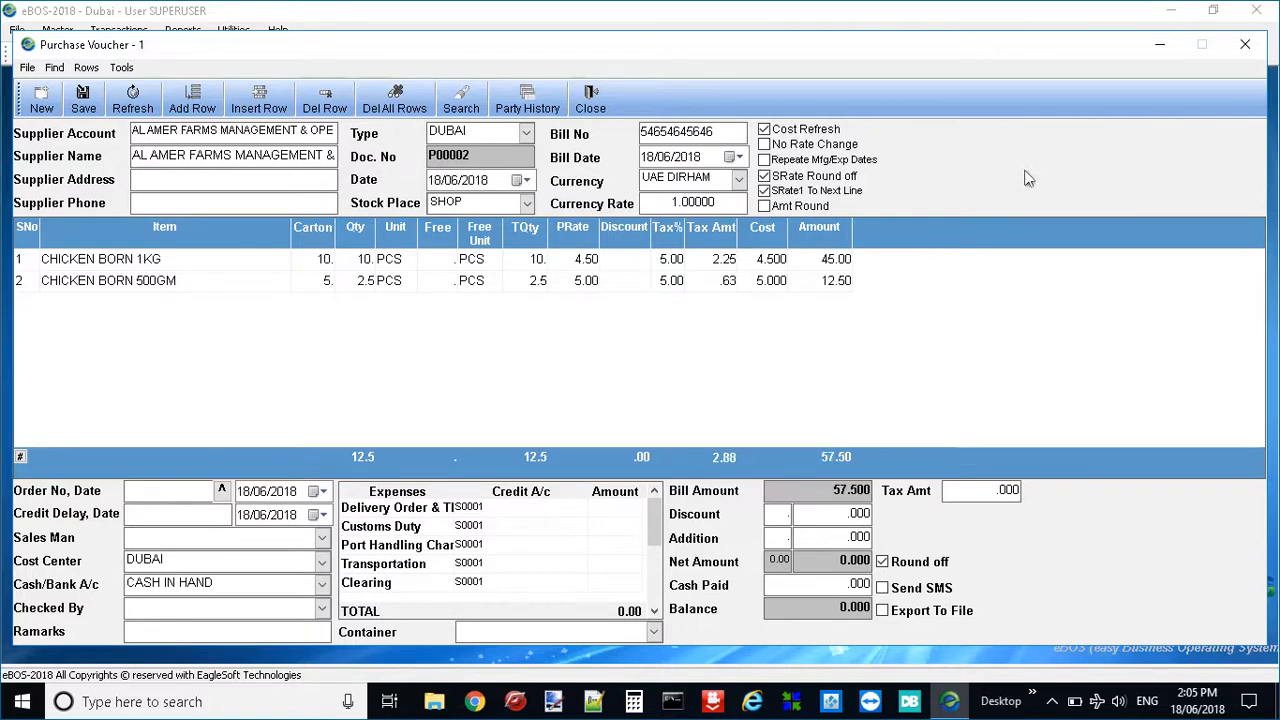
# Step: Go through the voucher's order, credit delay, Checked By, Remarks, expense amount, Addition and Cash Paid fields without filling them in
pyautogui.press('Tab')
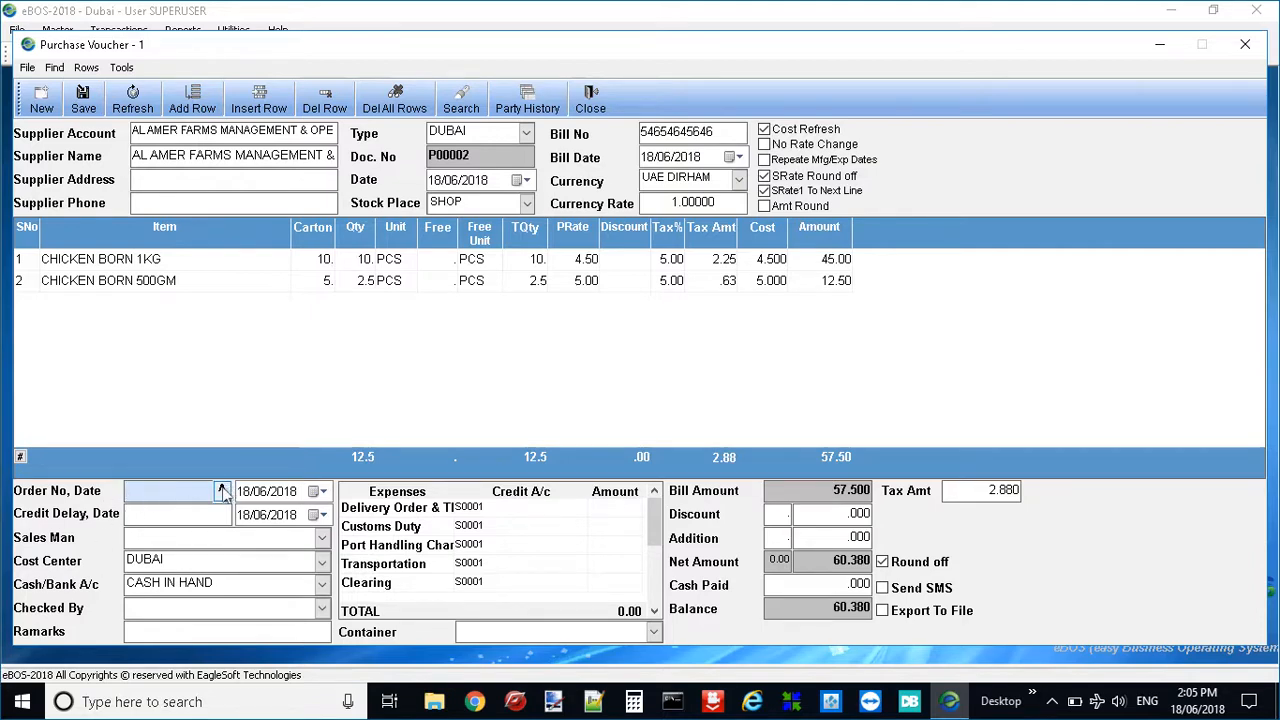
pyautogui.press('Tab')
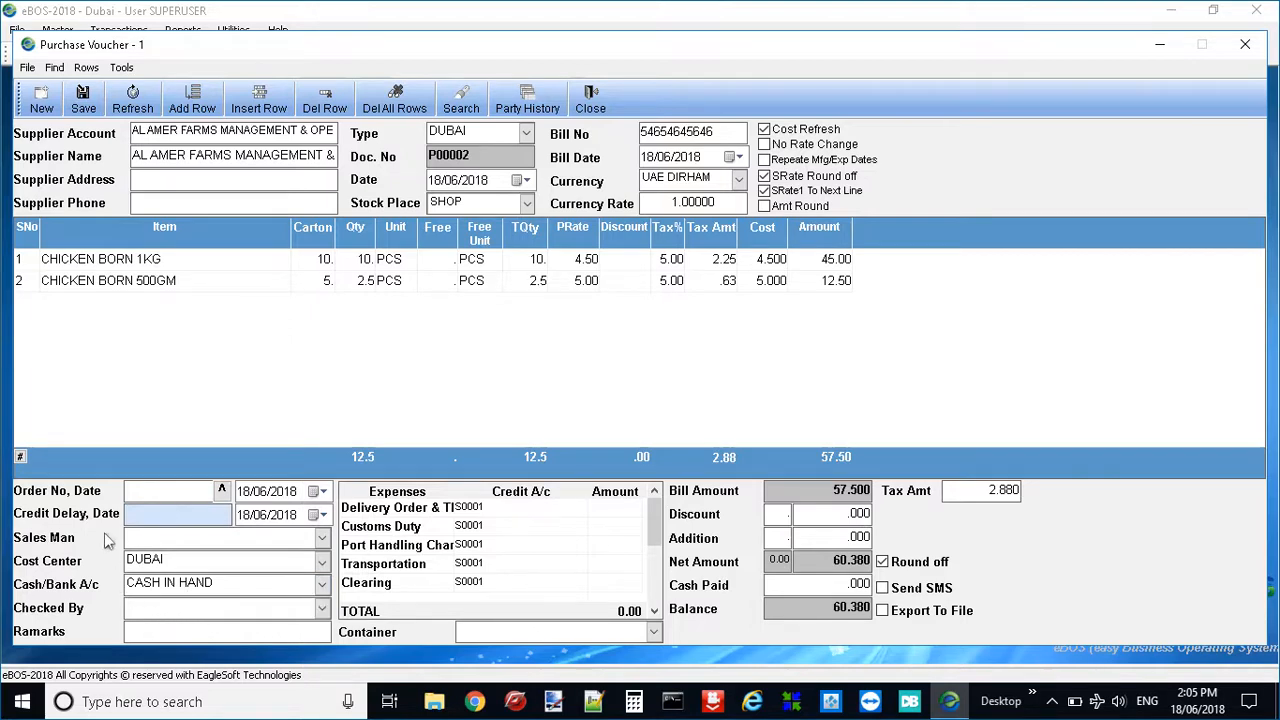
pyautogui.click(163, 610)
pyautogui.click(187, 634)
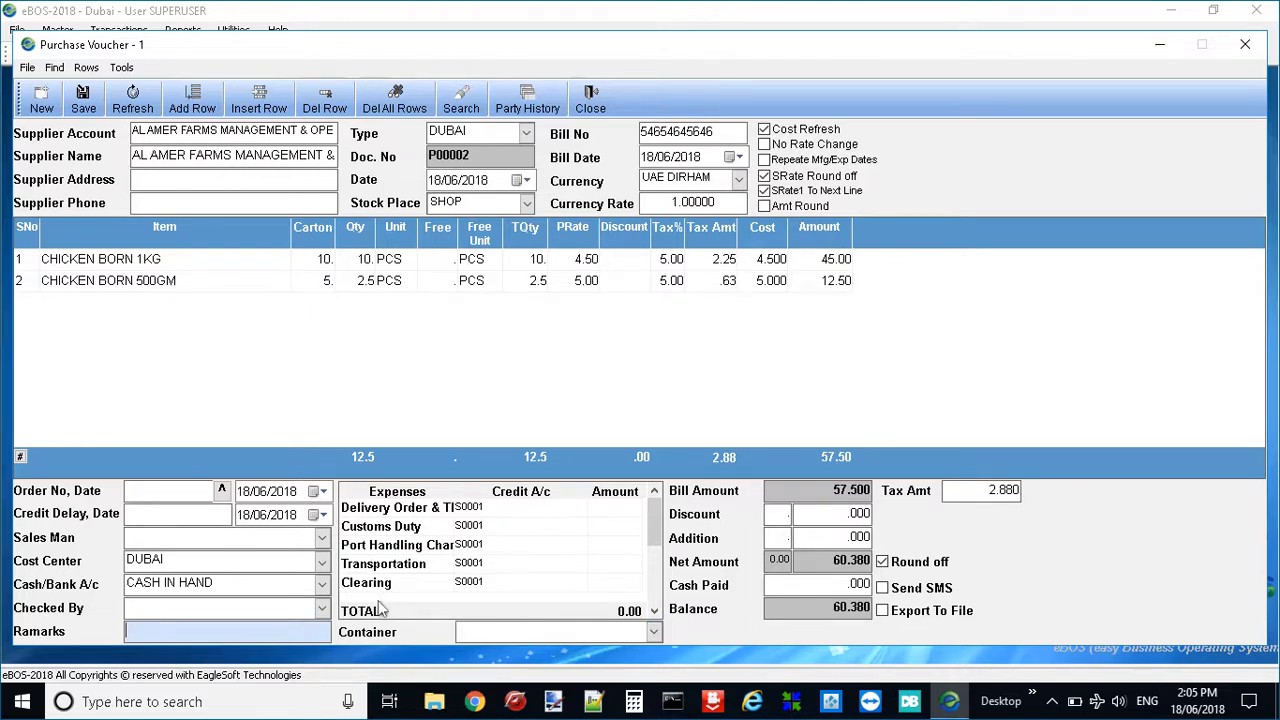
pyautogui.click(607, 508)
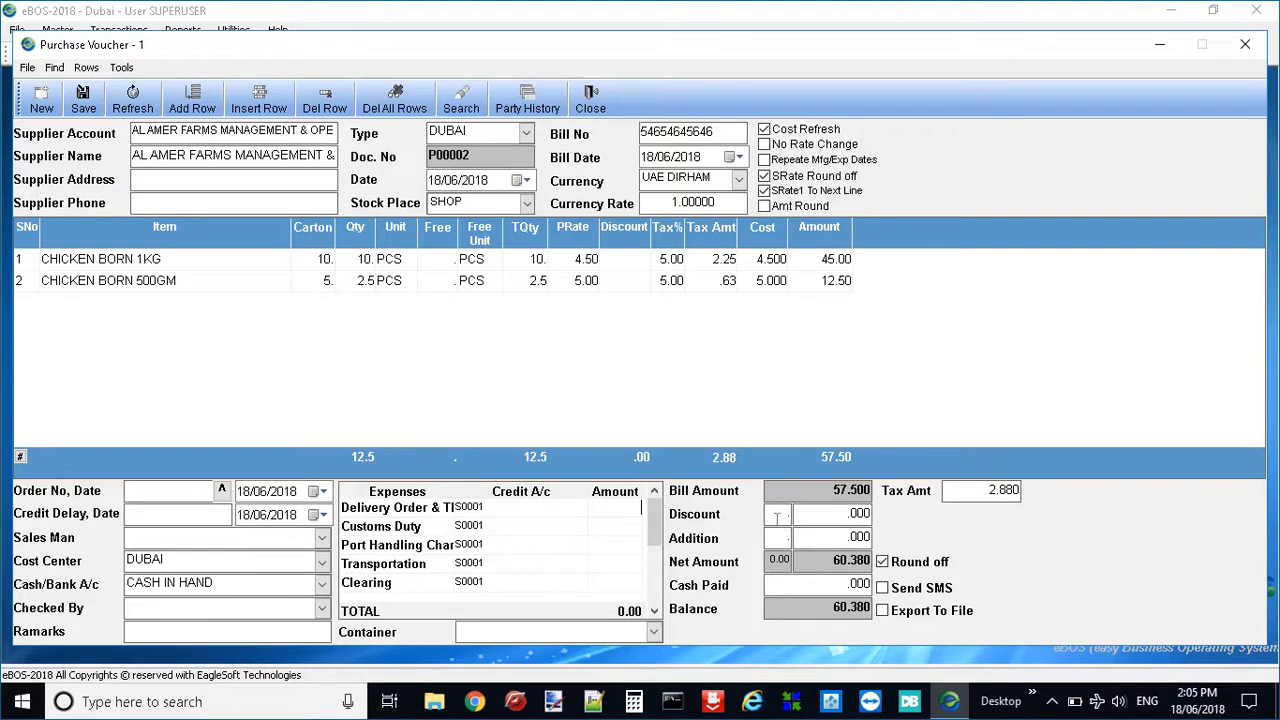
pyautogui.click(811, 538)
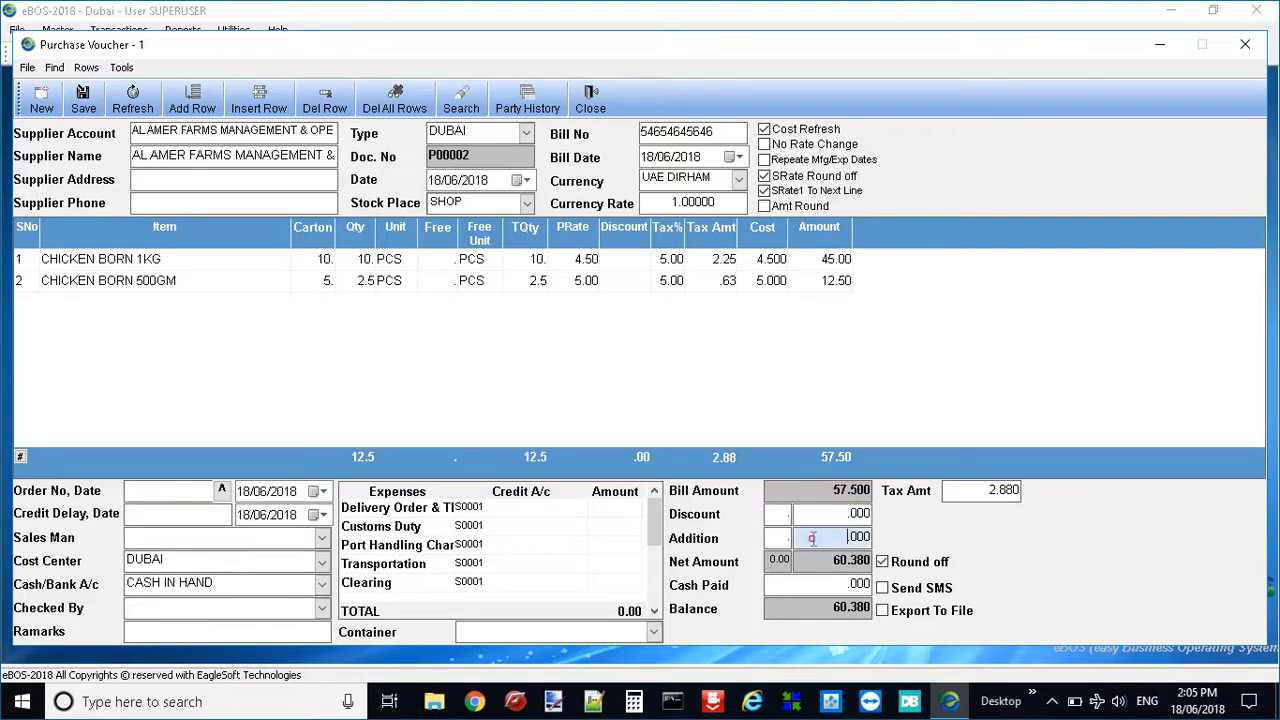
pyautogui.click(782, 585)
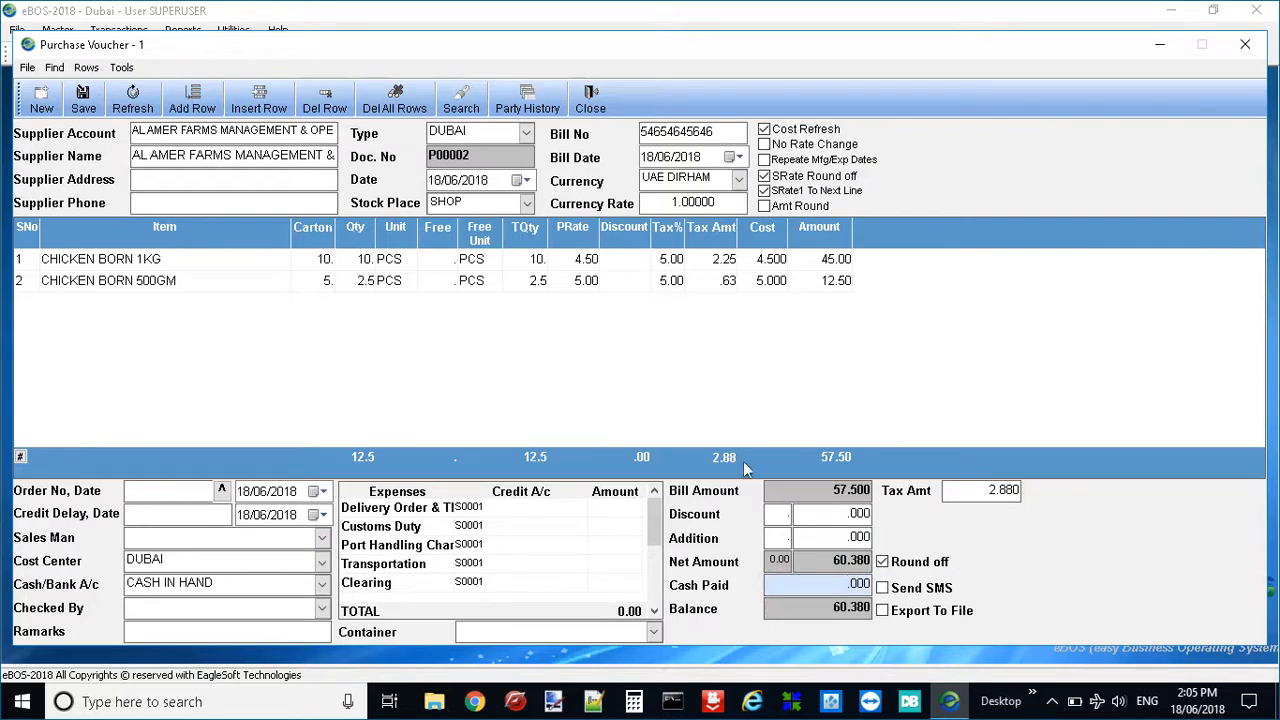
# Step: Save the purchase bill and look through its Goods Receipt Note print preview
pyautogui.click(83, 100)
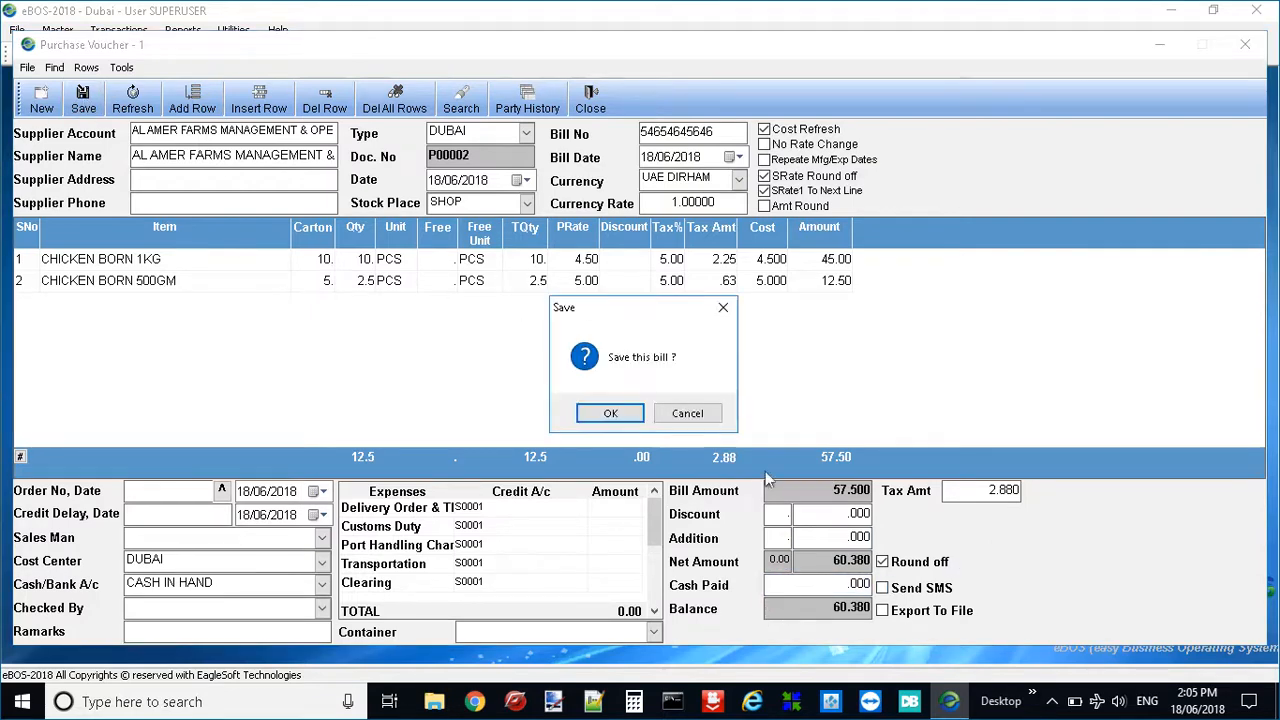
pyautogui.click(610, 413)
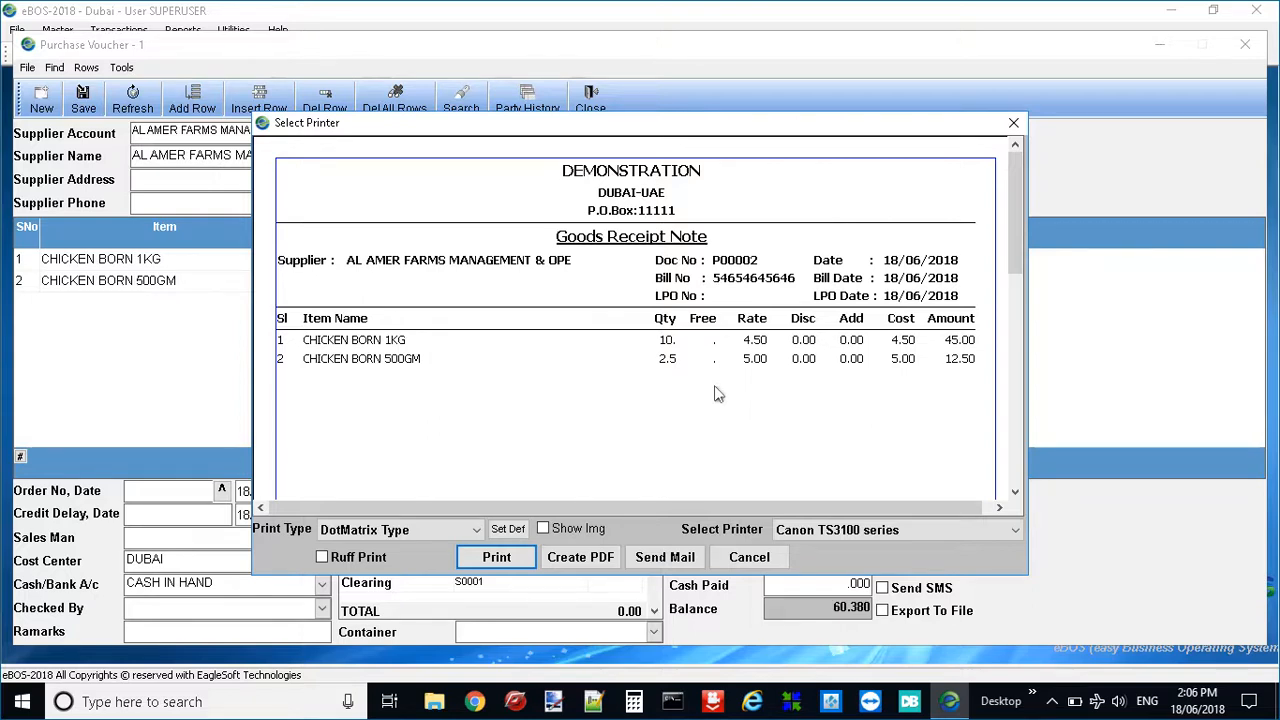
pyautogui.scroll(-5, 722, 302)
pyautogui.scroll(5, 743, 294)
# Step: Look over the available print types and printers for the Goods Receipt Note, and close the preview without printing
pyautogui.click(475, 532)
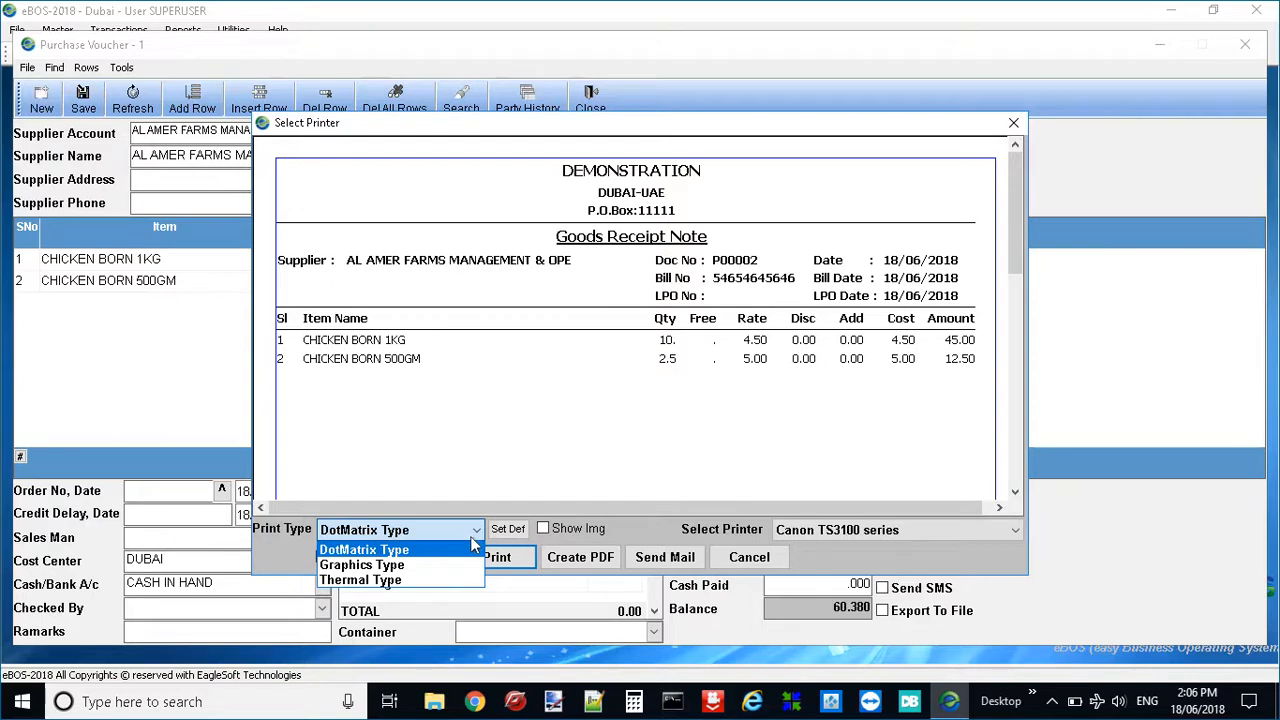
pyautogui.click(475, 540)
pyautogui.click(908, 529)
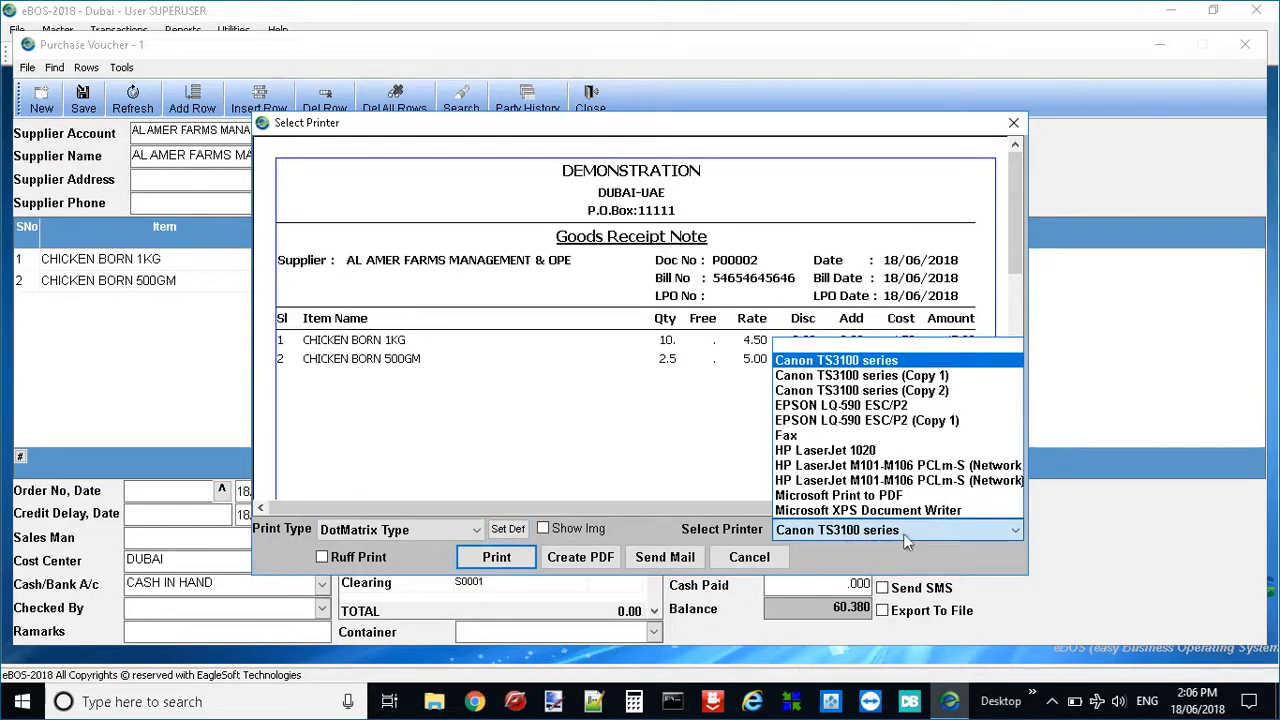
pyautogui.click(903, 533)
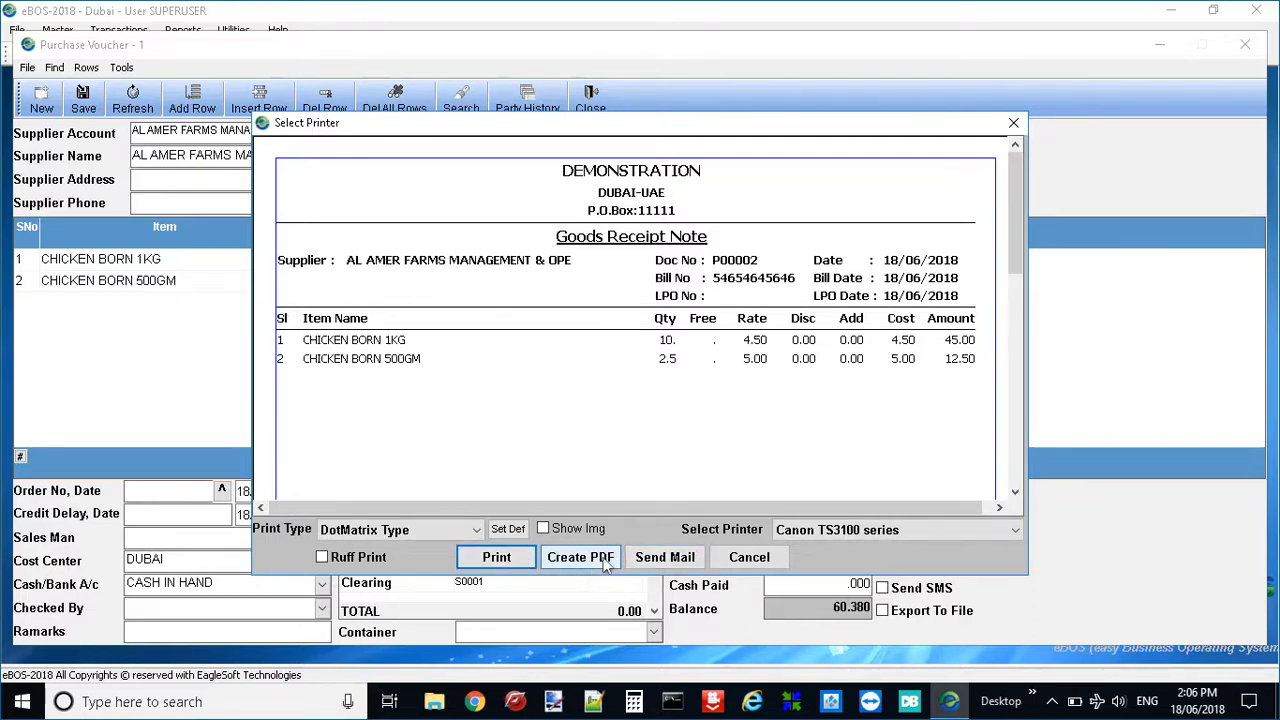
pyautogui.click(750, 566)
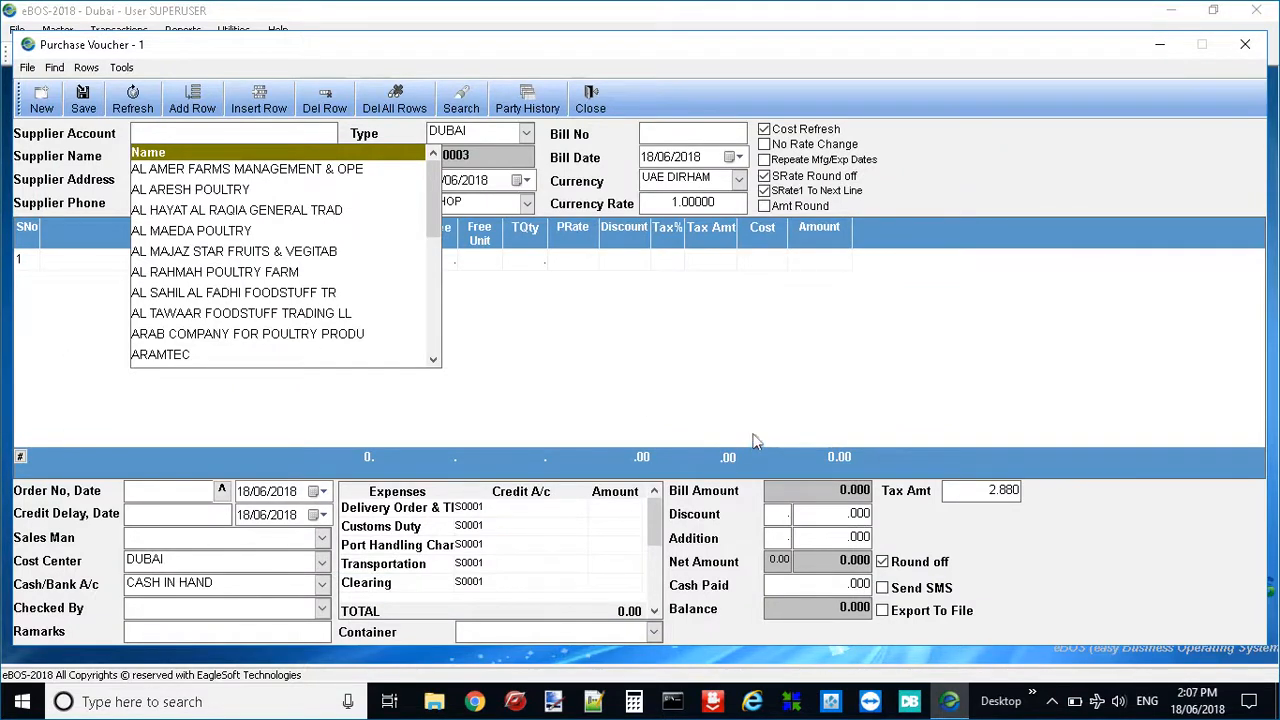
# Step: Choose AL AMER FARMS MANAGEMENT & OPE as the supplier account of the new purchase voucher
pyautogui.click(767, 387)
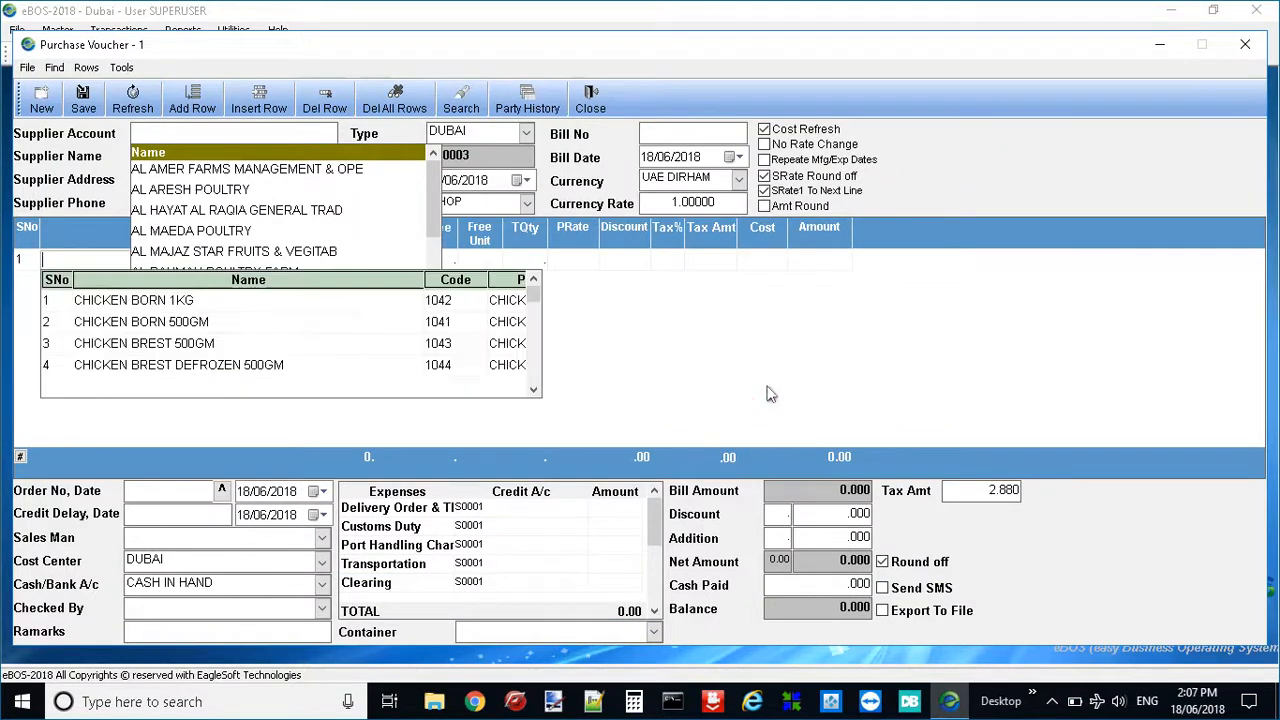
pyautogui.click(320, 169)
pyautogui.press('Return')
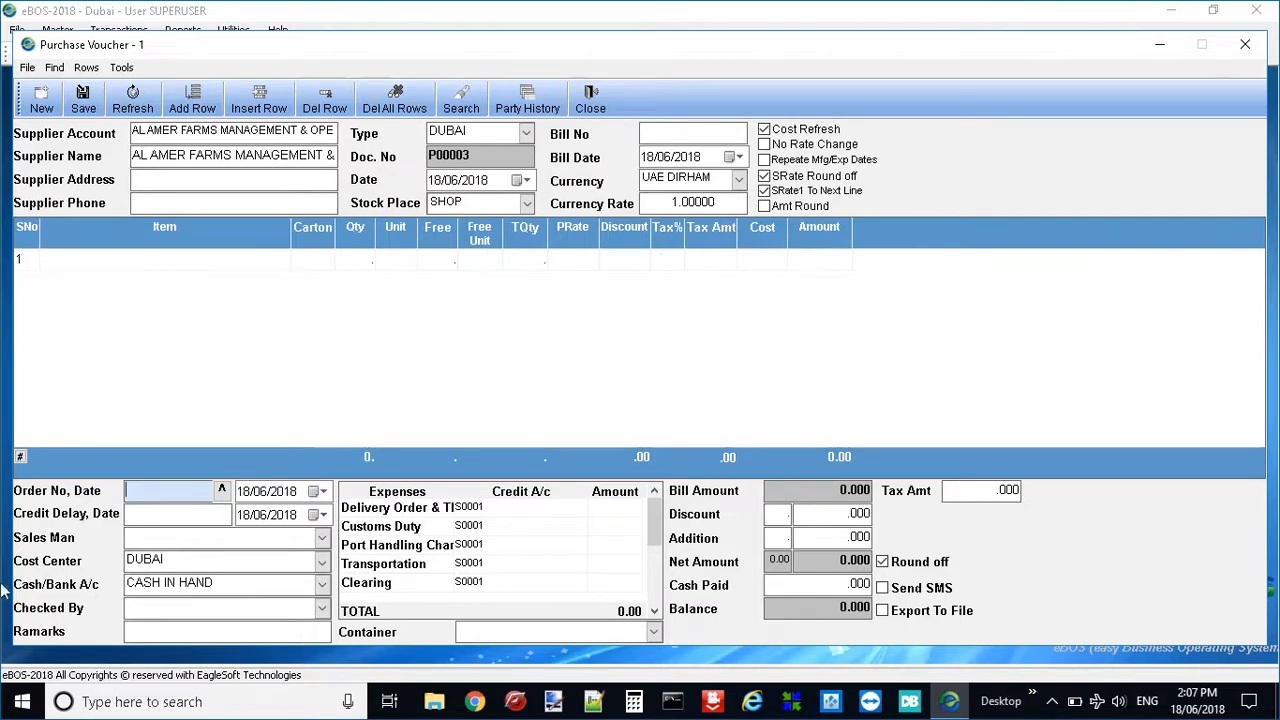
# Step: Hide the discount column in the purchase voucher's item grid and save the column configuration
pyautogui.click(21, 458)
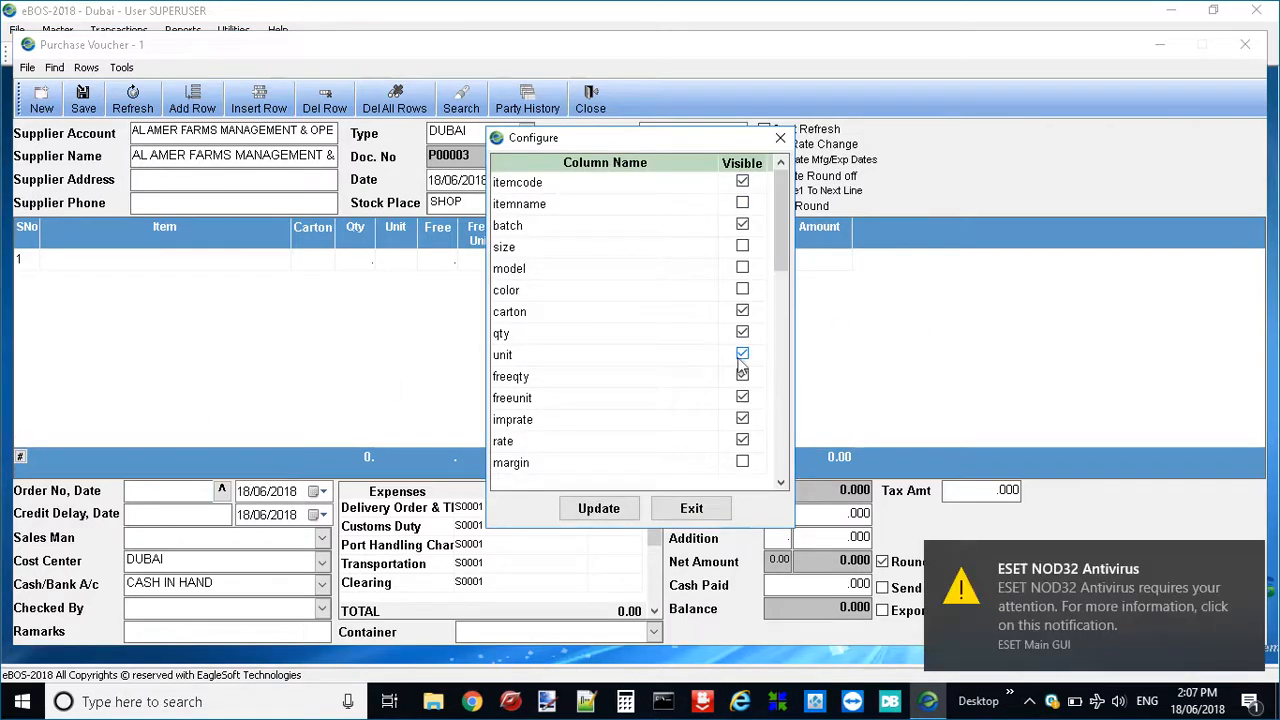
pyautogui.scroll(-7, 739, 370)
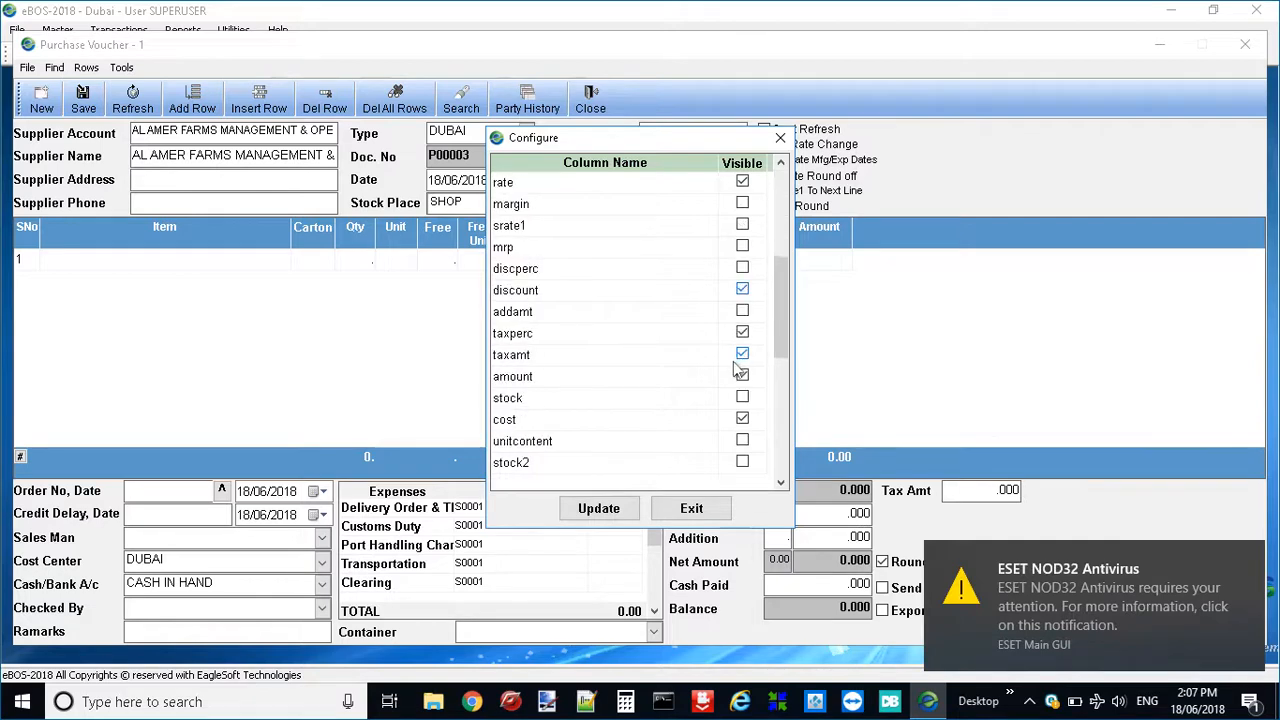
pyautogui.scroll(-2, 739, 372)
pyautogui.scroll(4, 726, 382)
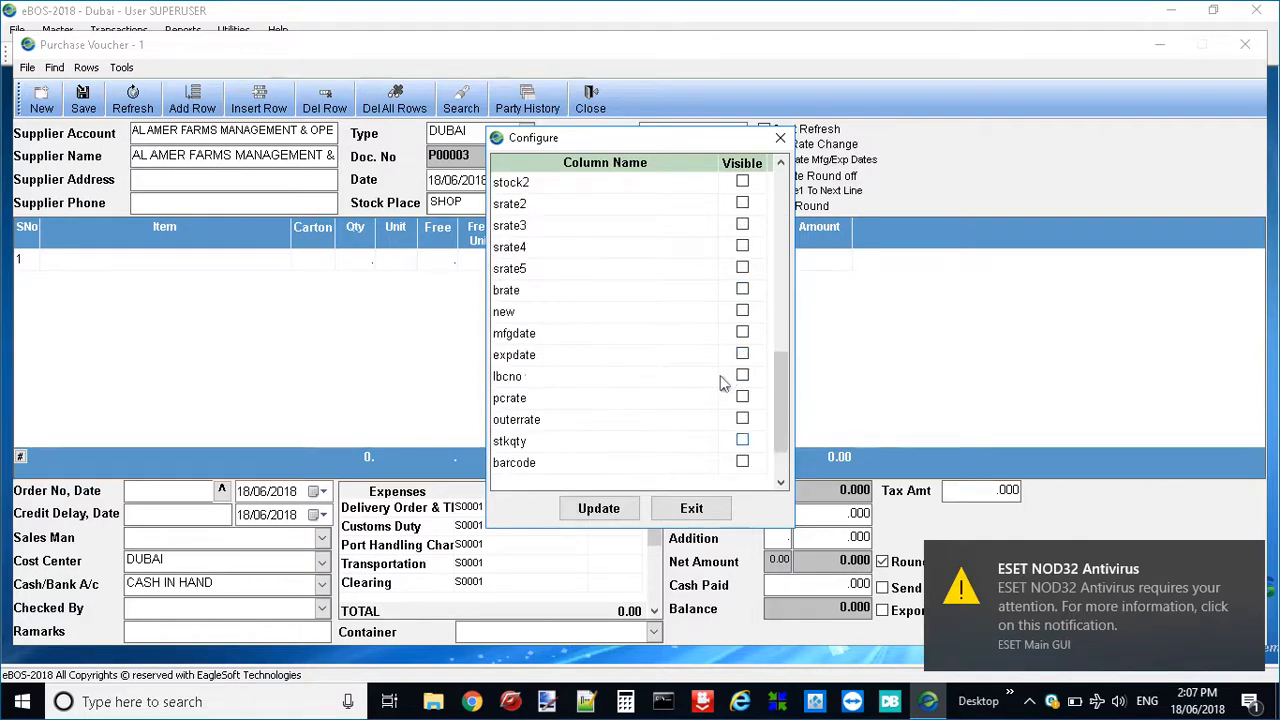
pyautogui.scroll(1, 722, 383)
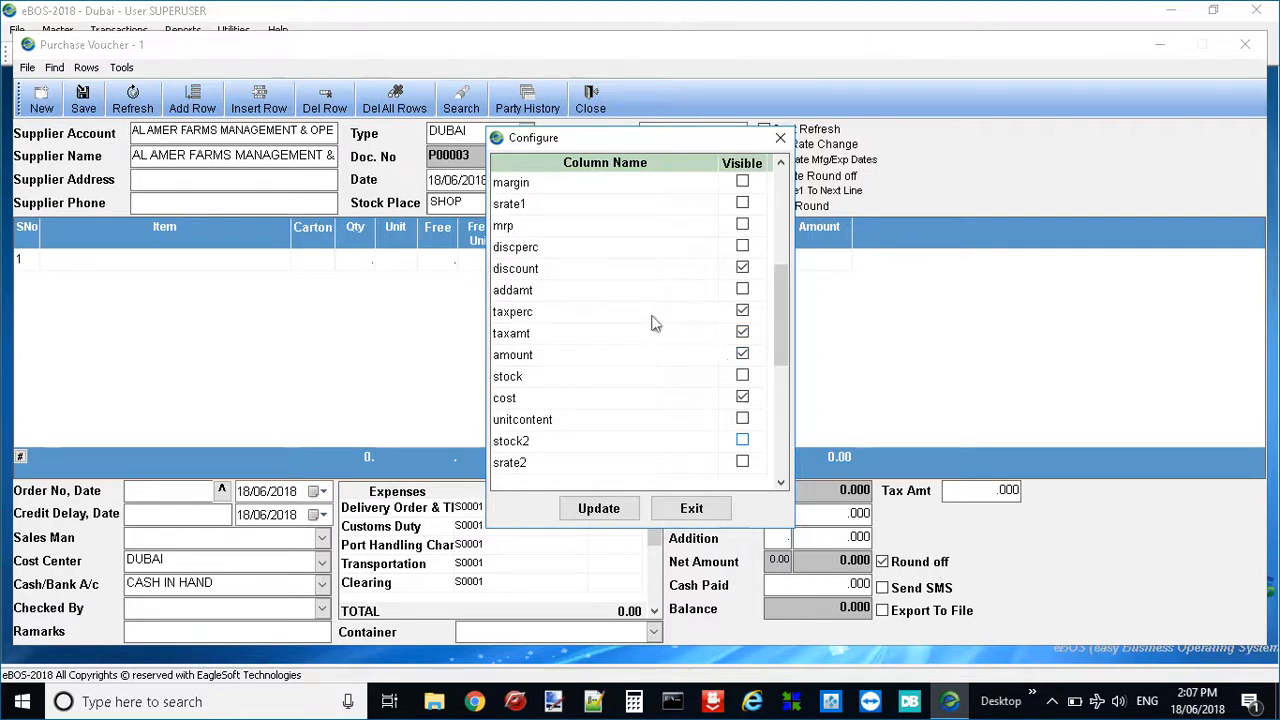
pyautogui.scroll(1, 650, 322)
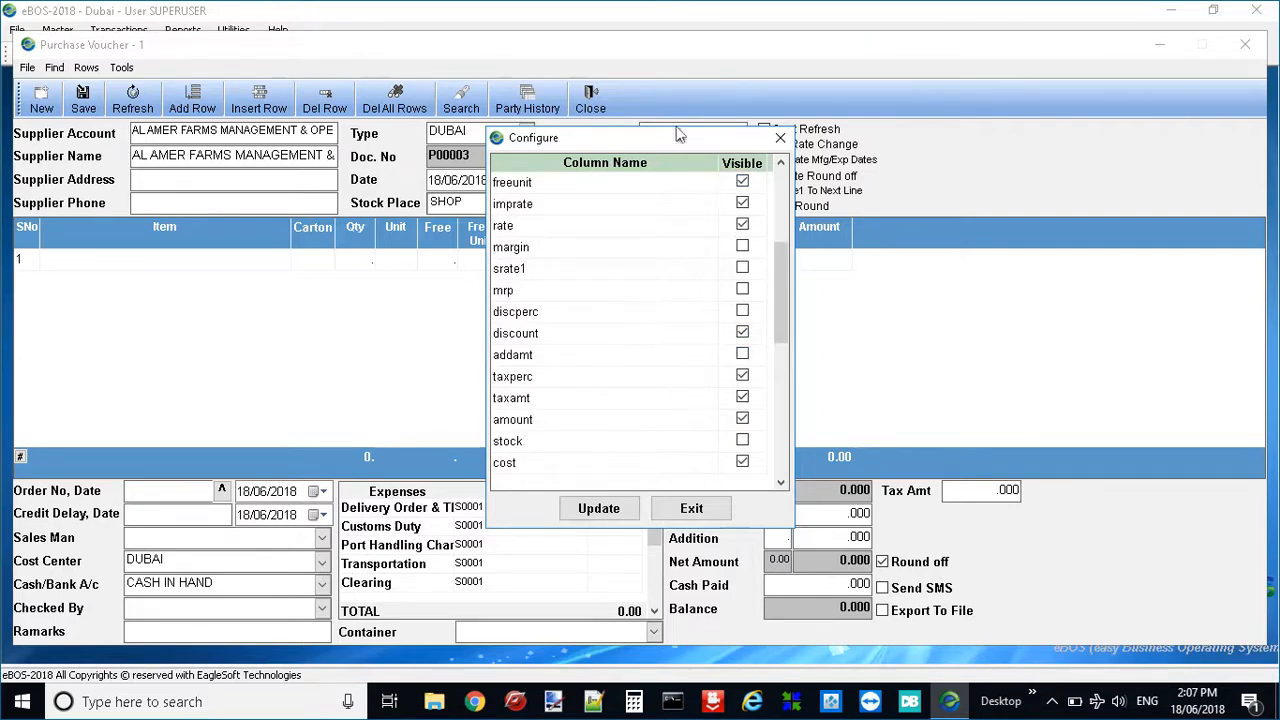
pyautogui.moveTo(674, 131); pyautogui.dragTo(305, 238)
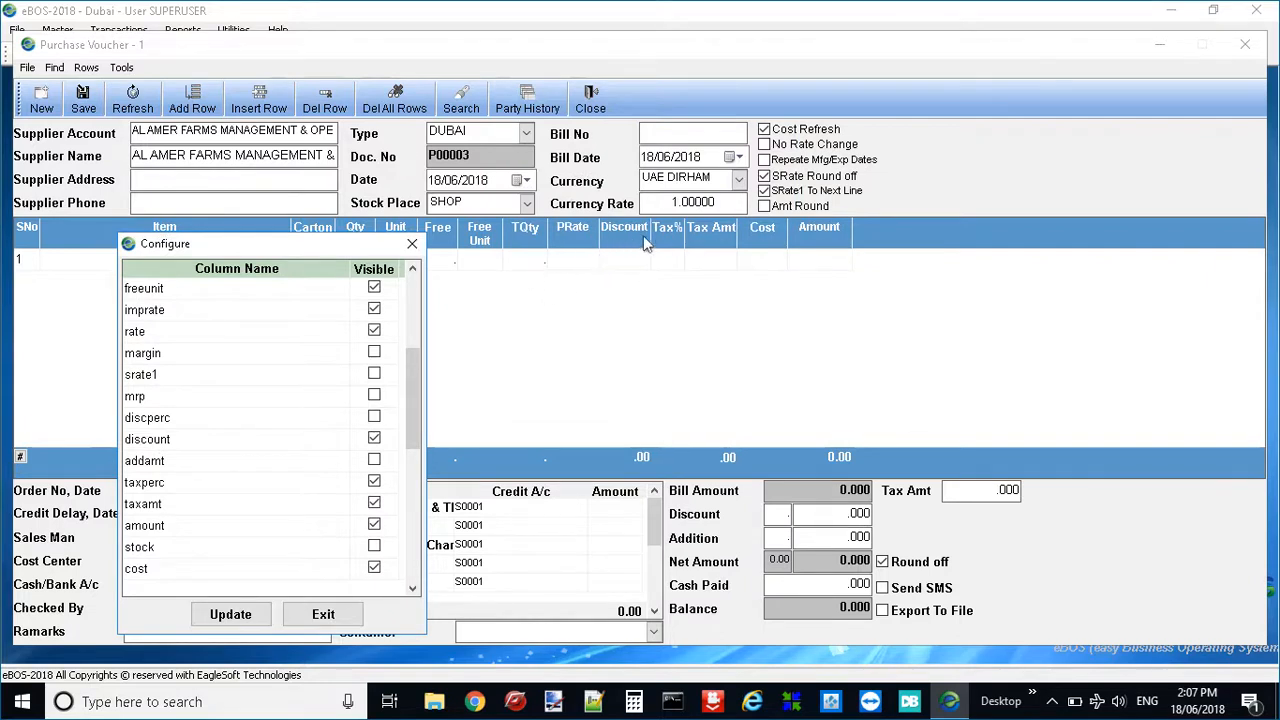
pyautogui.click(374, 439)
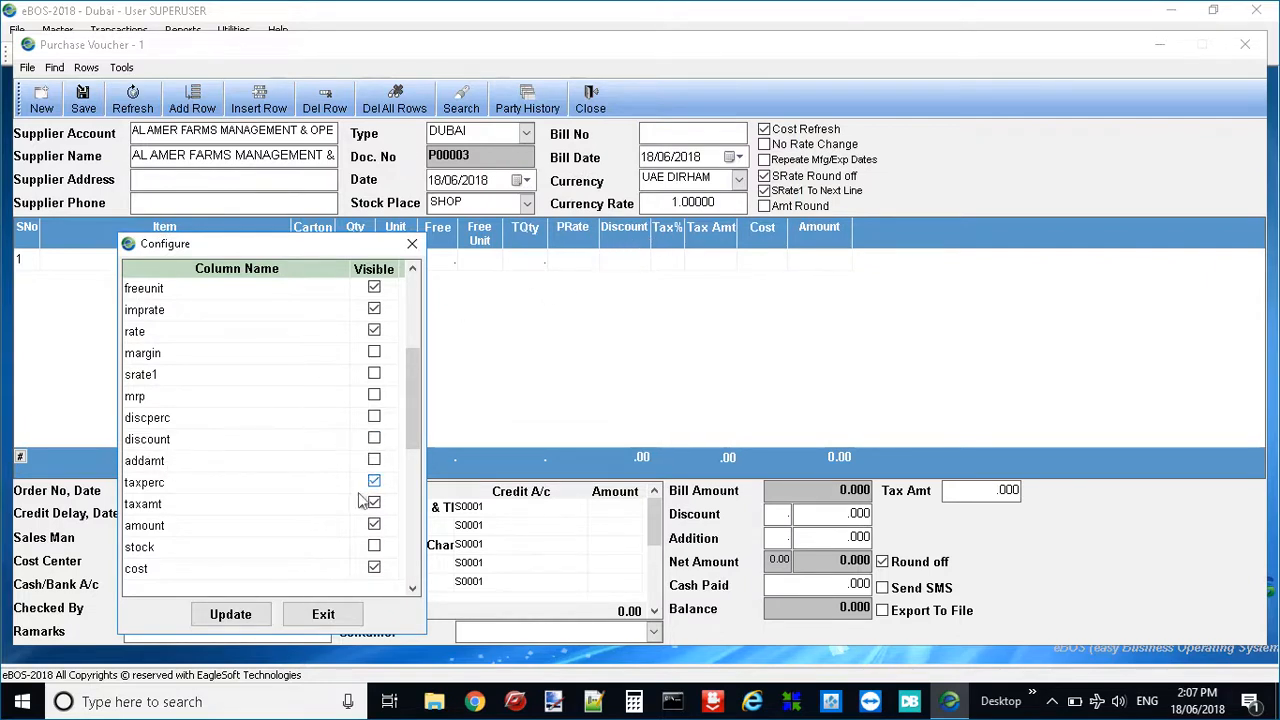
pyautogui.click(232, 616)
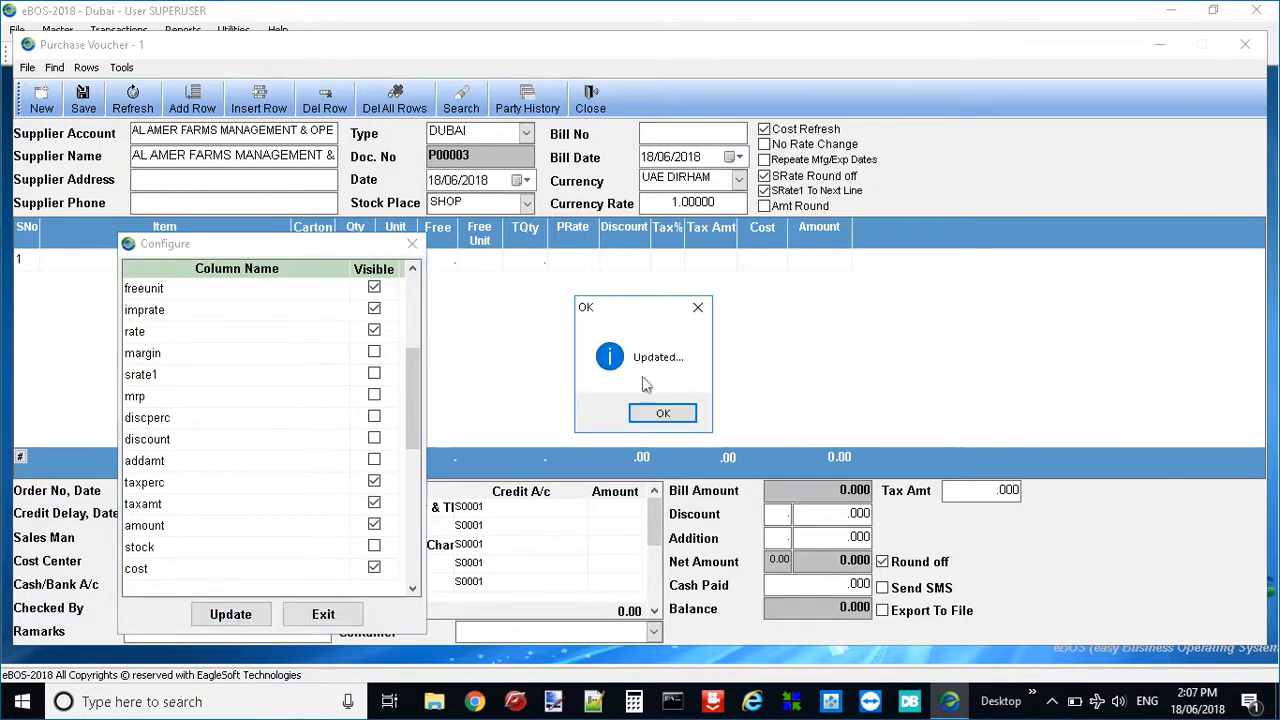
pyautogui.click(663, 412)
pyautogui.click(322, 614)
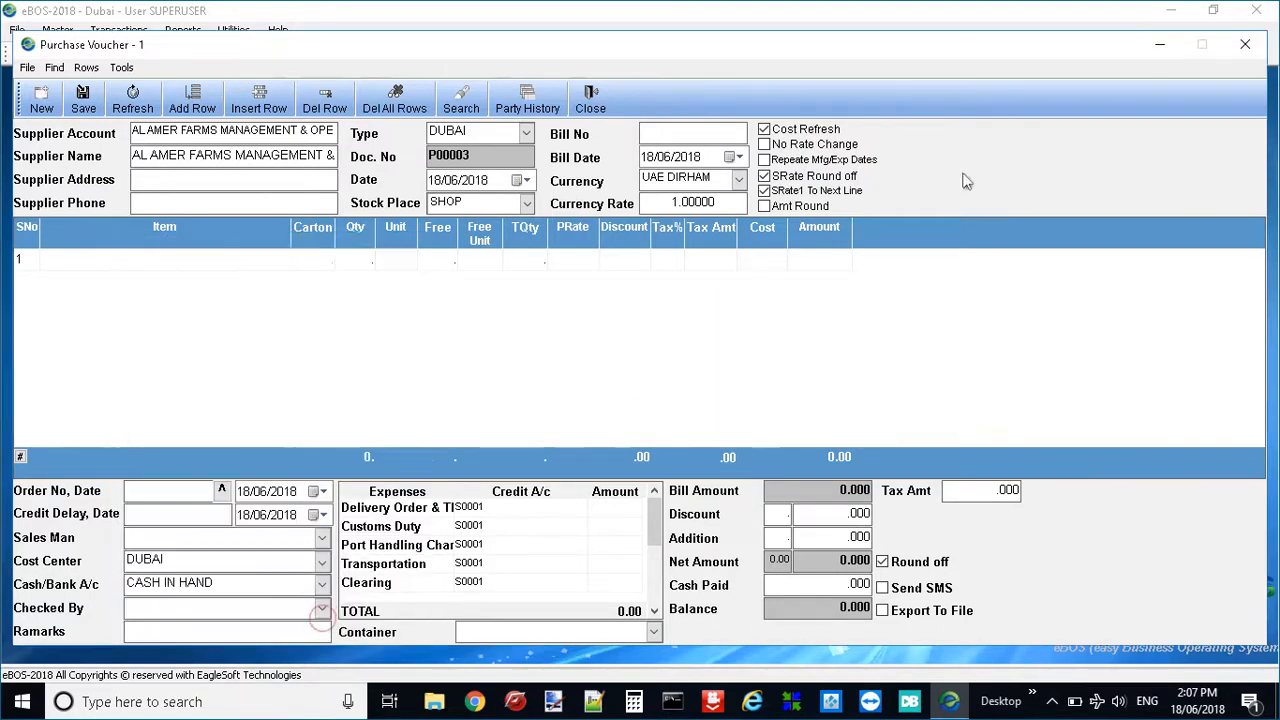
# Step: Close the current purchase voucher without saving and open a new one to reload the grid columns
pyautogui.click(1245, 44)
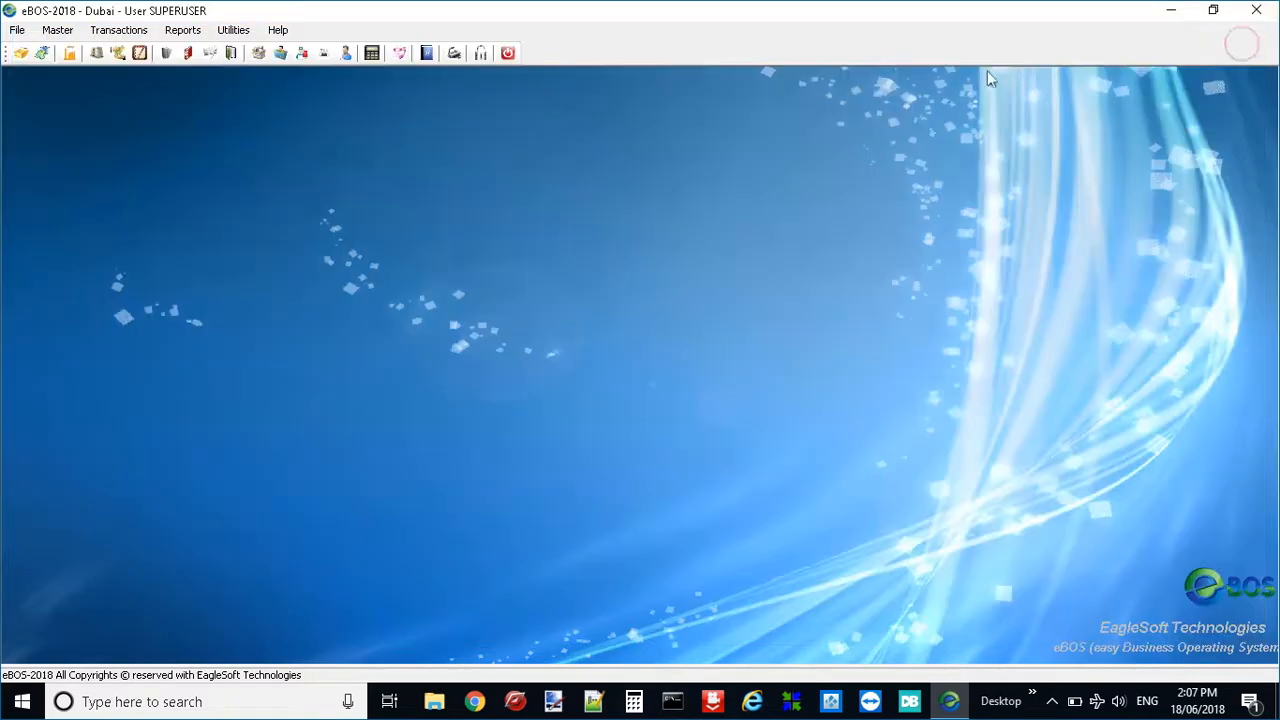
pyautogui.click(100, 35)
pyautogui.moveTo(205, 145)
pyautogui.click(395, 143)
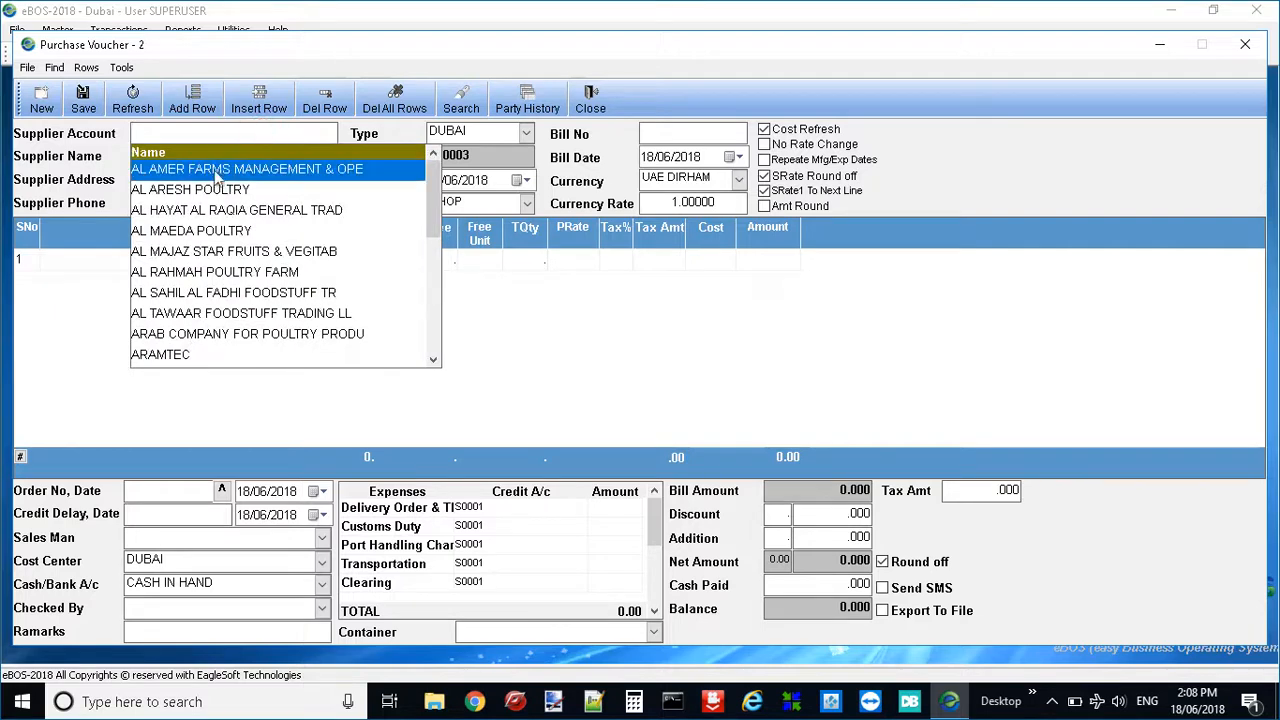
# Step: Choose AL AMER FARMS MANAGEMENT & OPE as the supplier and try to view the party history
pyautogui.click(225, 169)
pyautogui.click(522, 100)
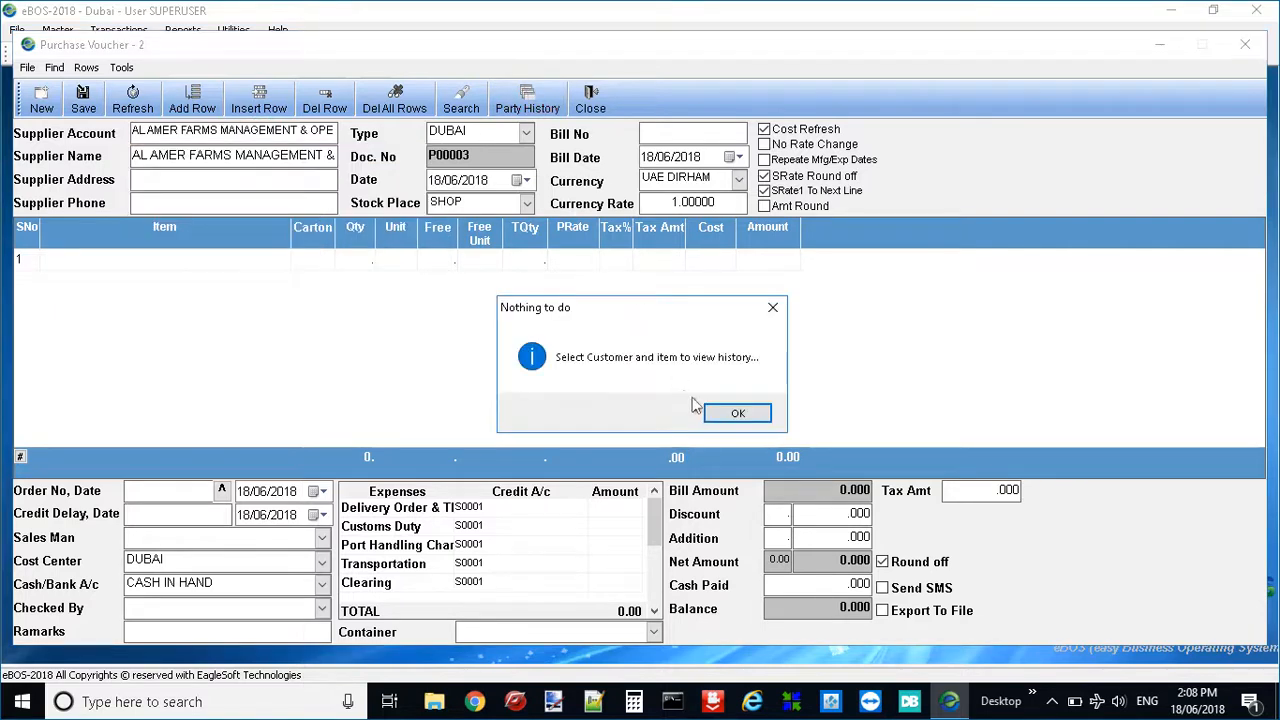
pyautogui.click(738, 414)
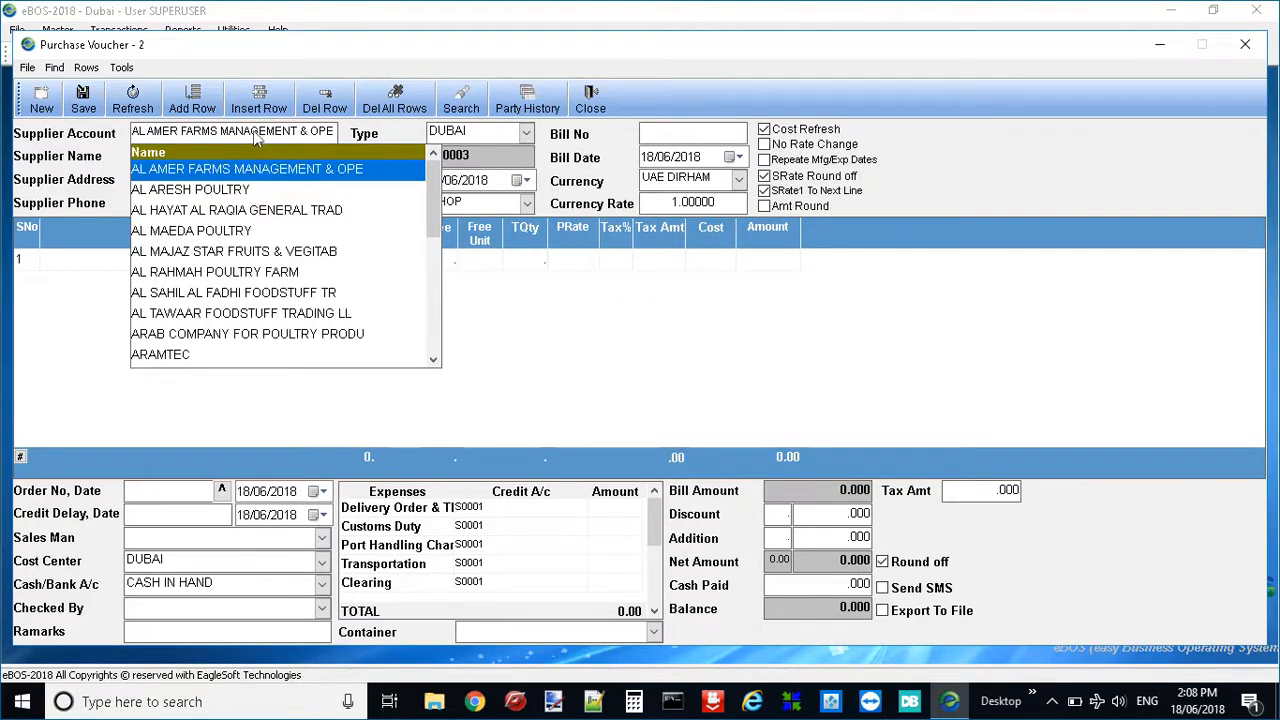
pyautogui.press('Return')
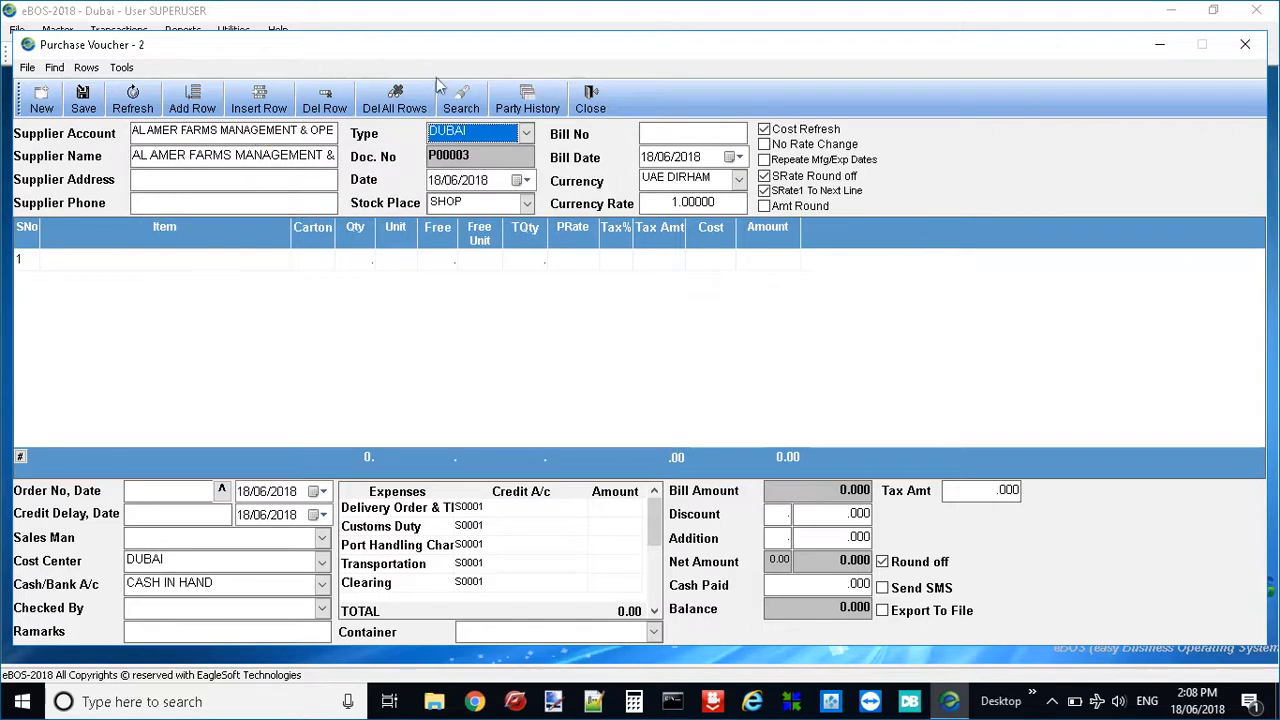
pyautogui.click(524, 100)
pyautogui.click(738, 412)
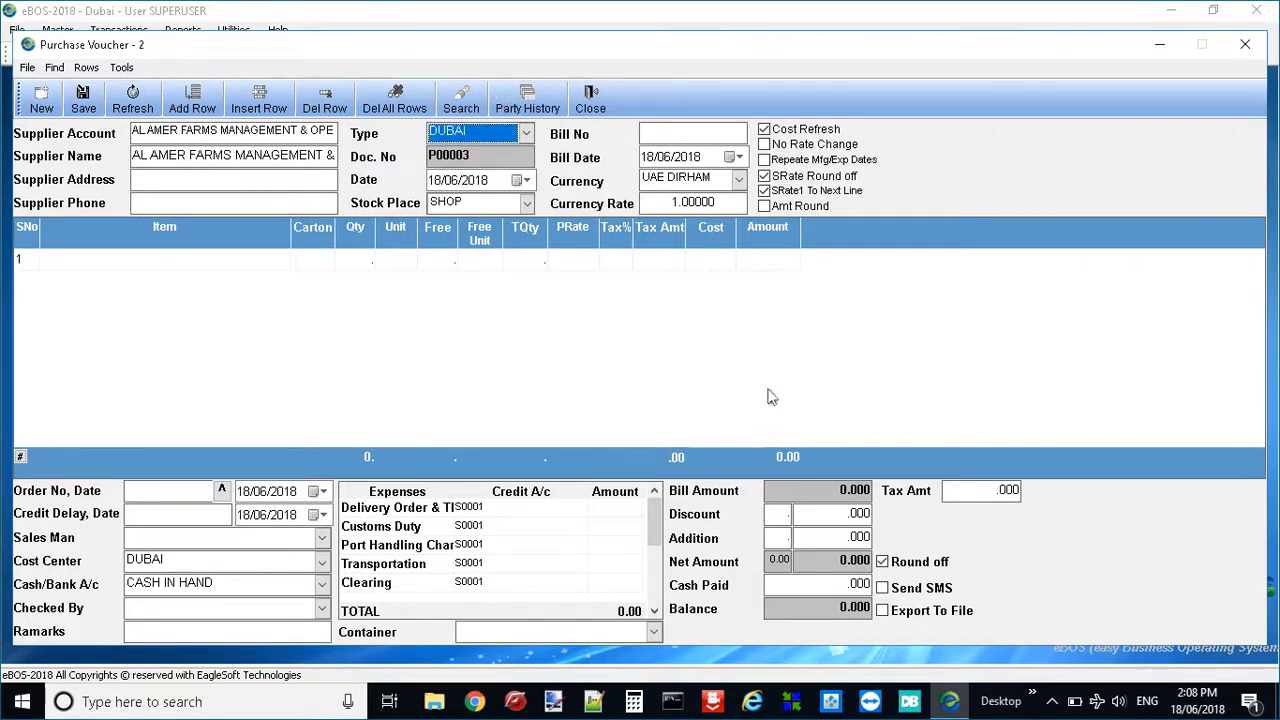
# Step: Look through the voucher's screen size, row and file commands, and close the voucher without saving
pyautogui.click(1255, 42)
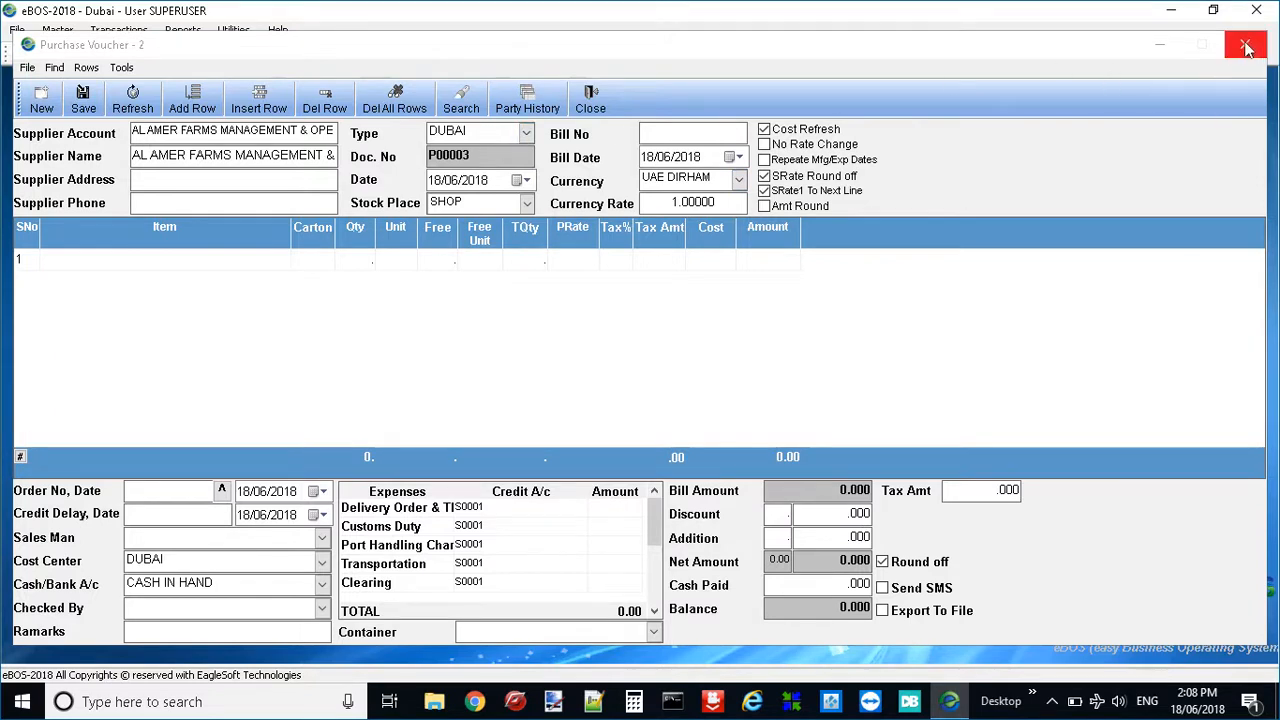
pyautogui.click(121, 67)
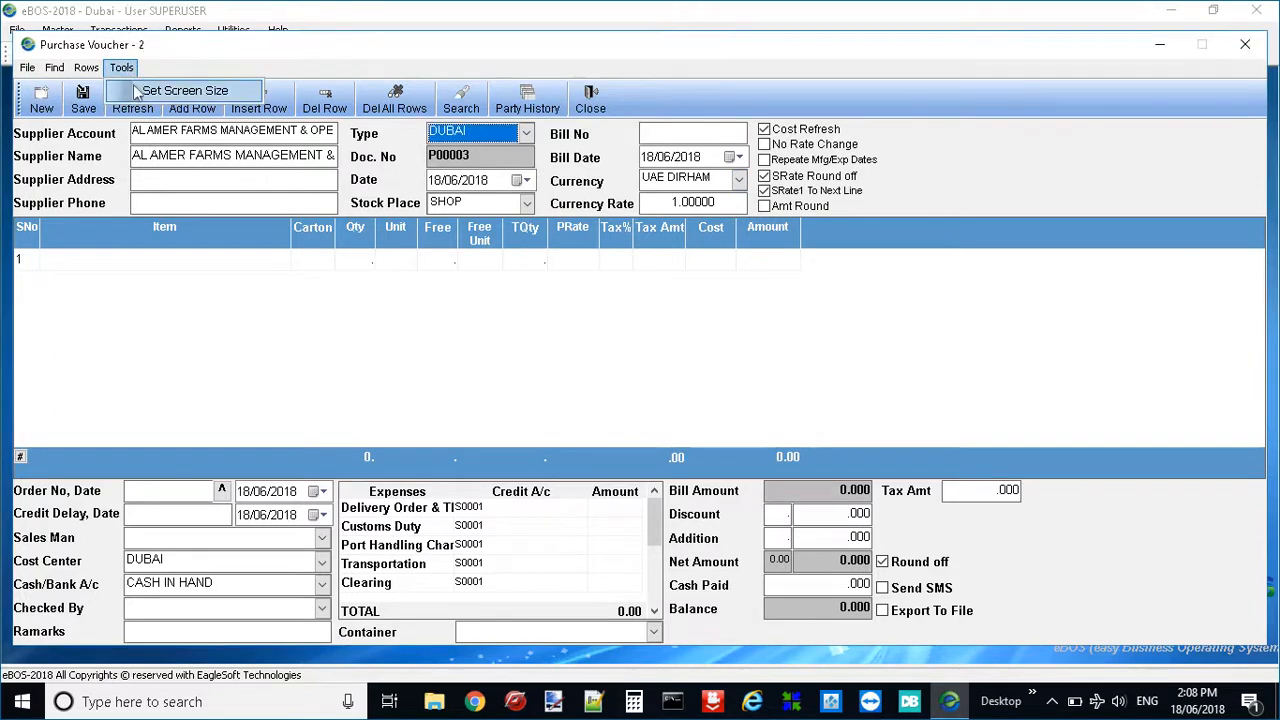
pyautogui.moveTo(76, 76)
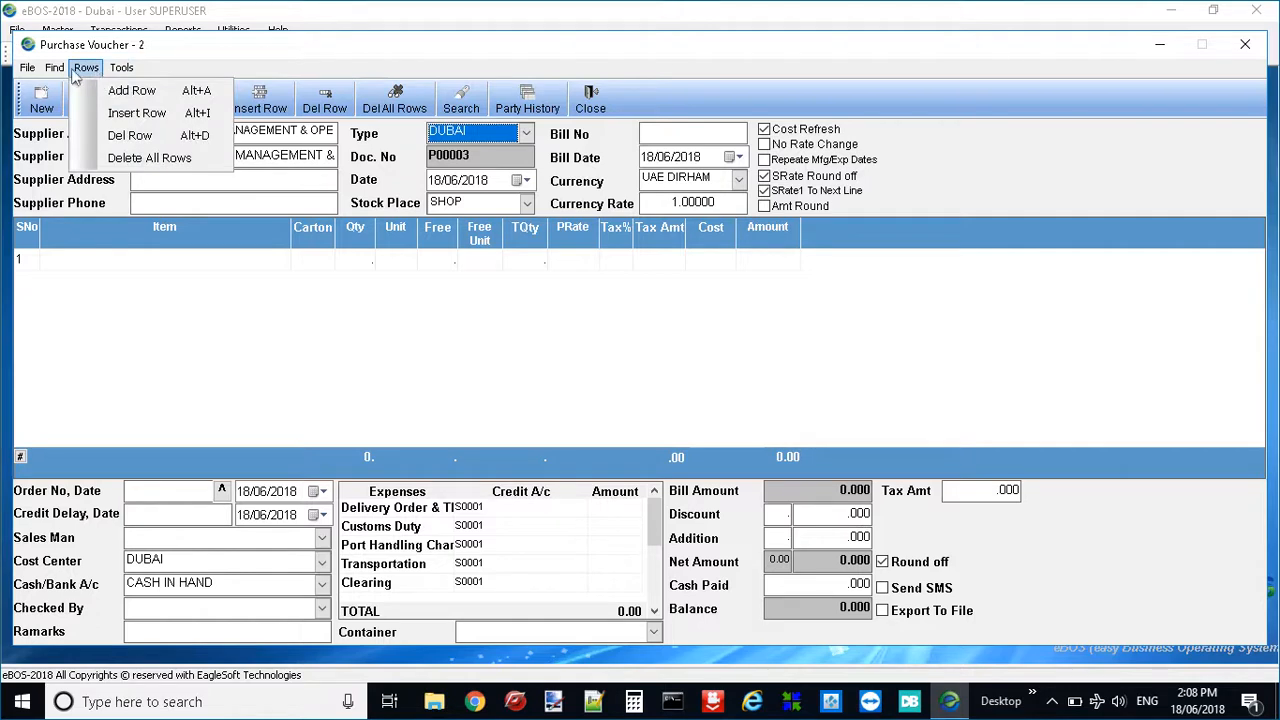
pyautogui.moveTo(27, 72)
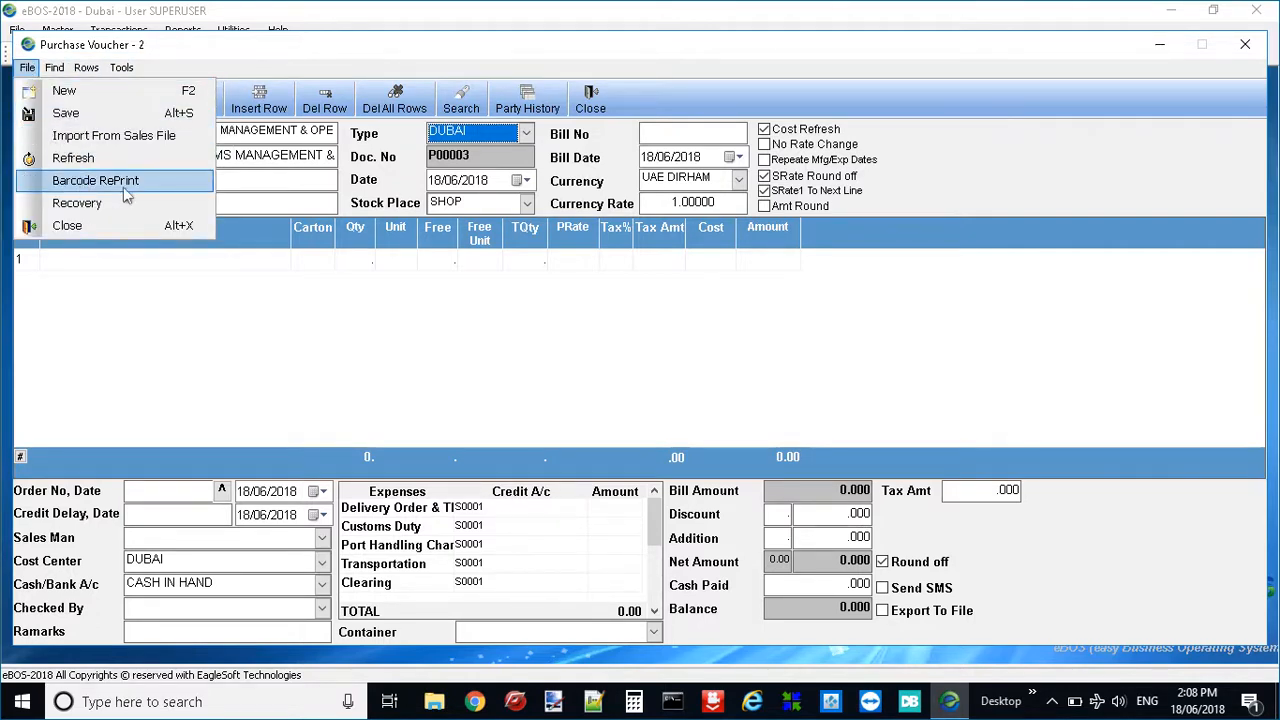
pyautogui.click(826, 334)
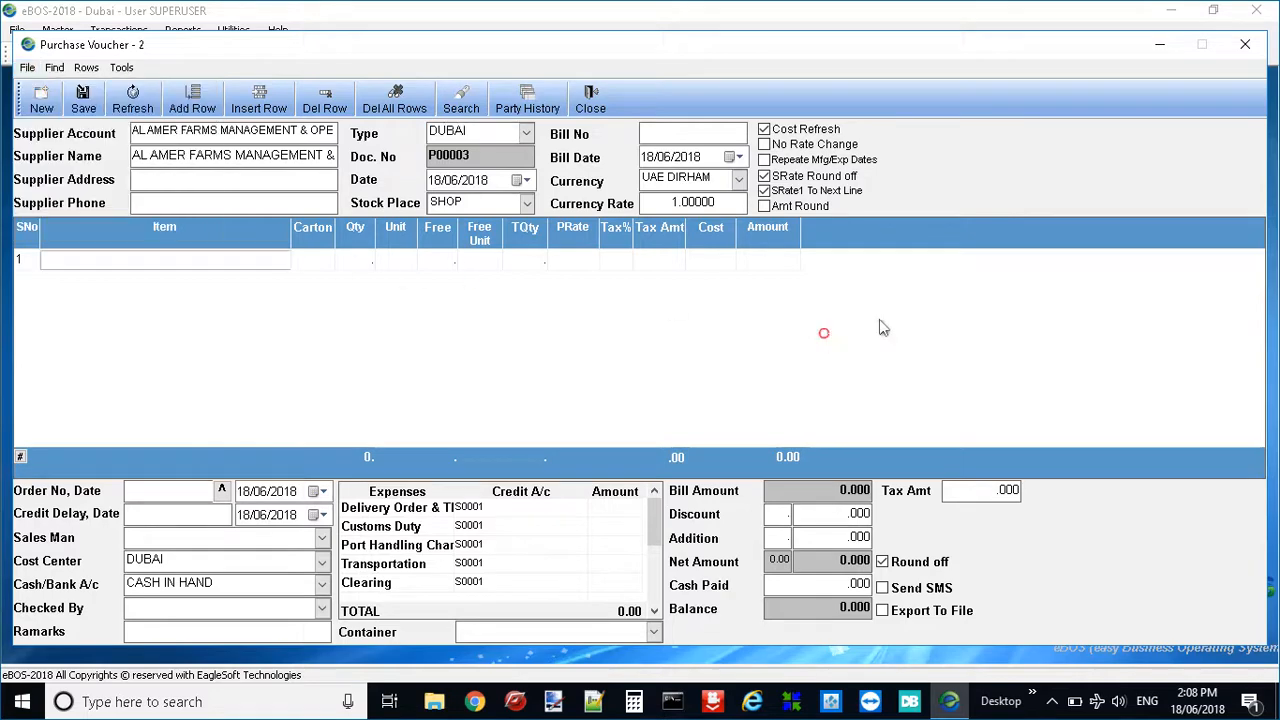
pyautogui.click(1246, 45)
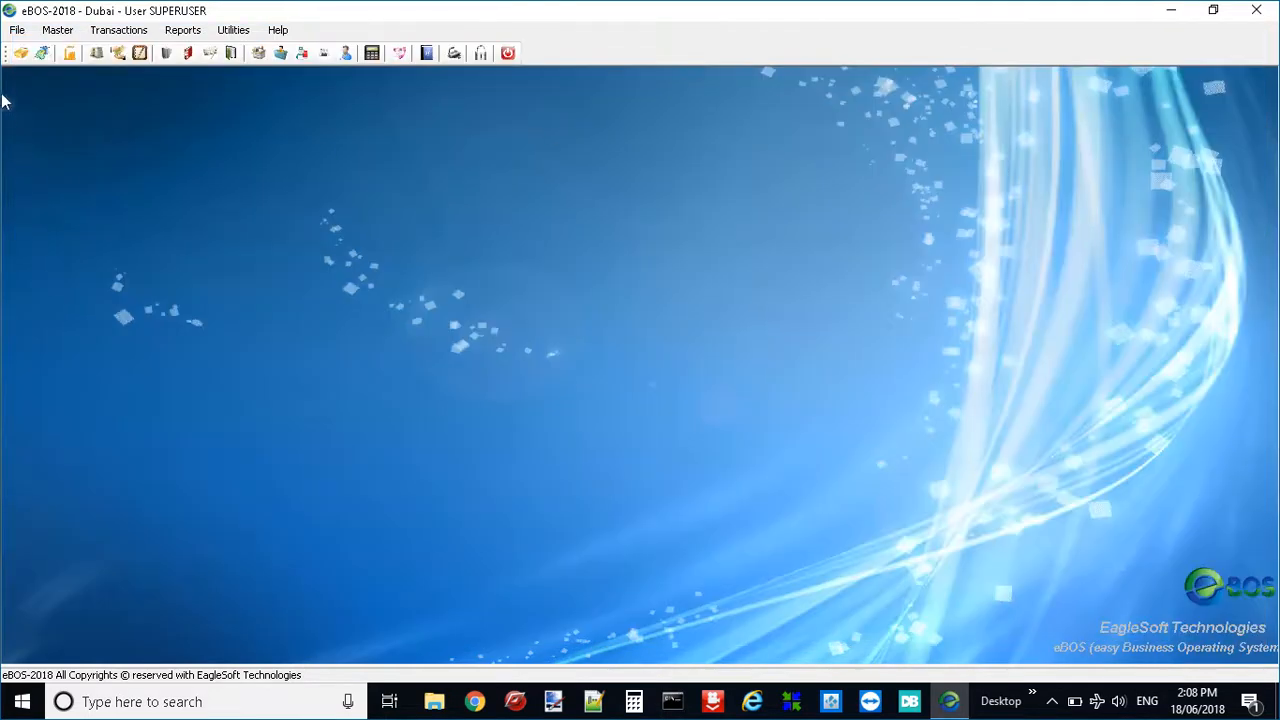
# Step: Open another purchase voucher, turn on Send SMS, and close the voucher without saving
pyautogui.click(118, 30)
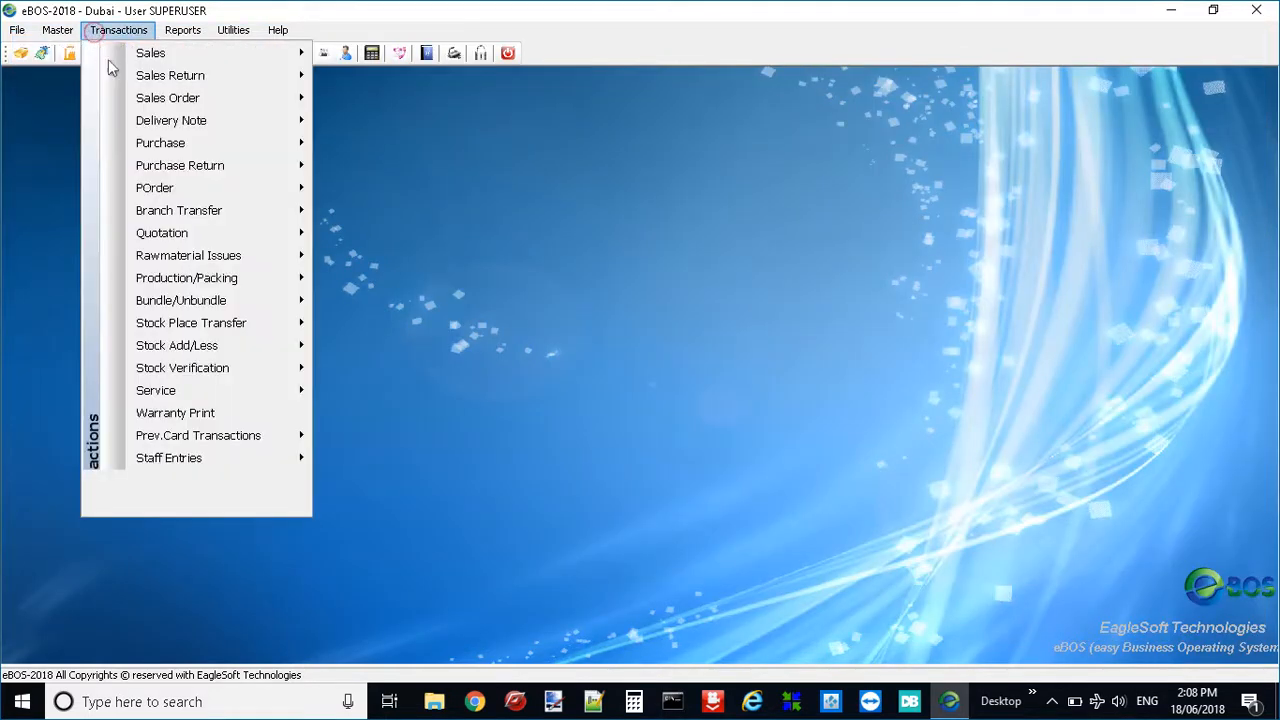
pyautogui.moveTo(183, 146)
pyautogui.click(389, 143)
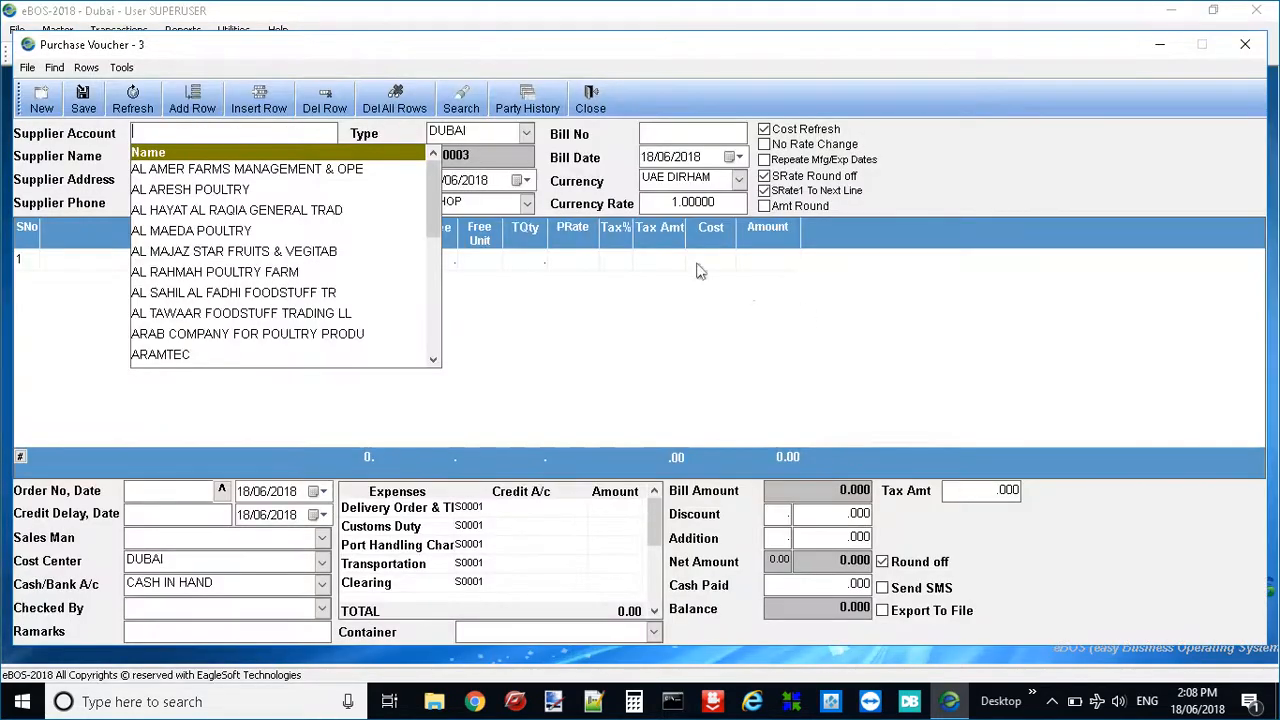
pyautogui.click(700, 203)
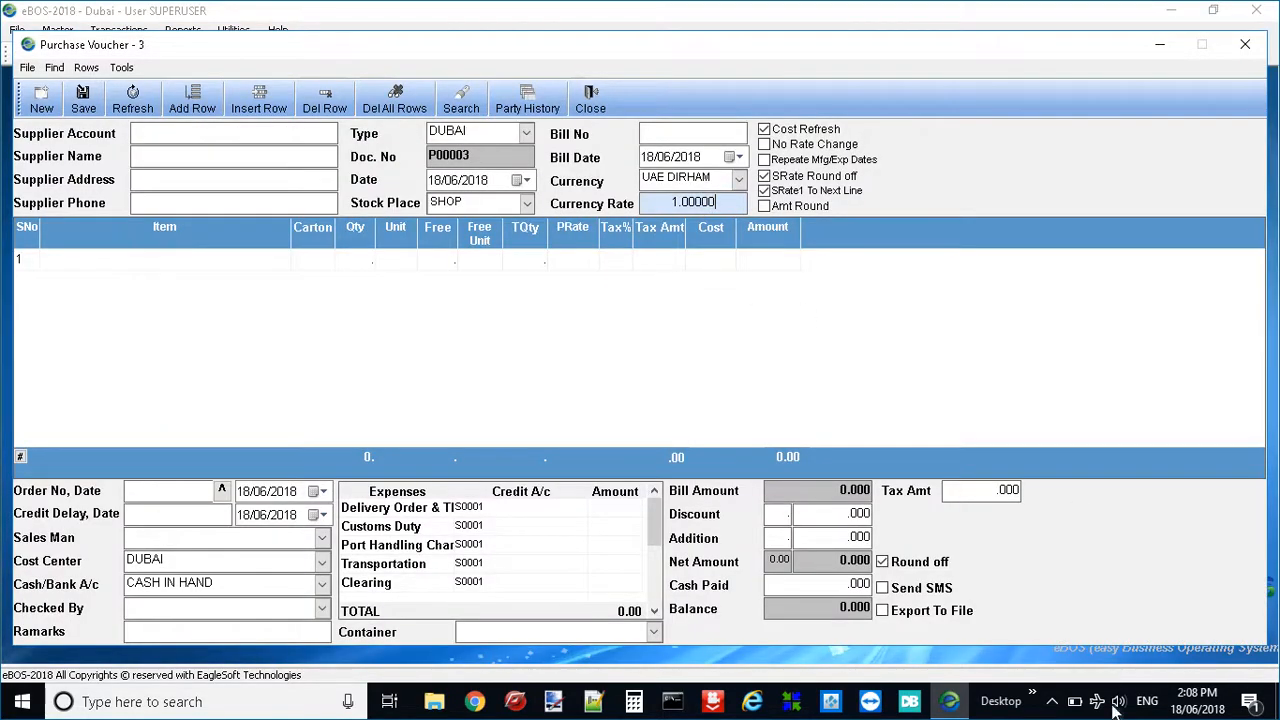
pyautogui.click(908, 590)
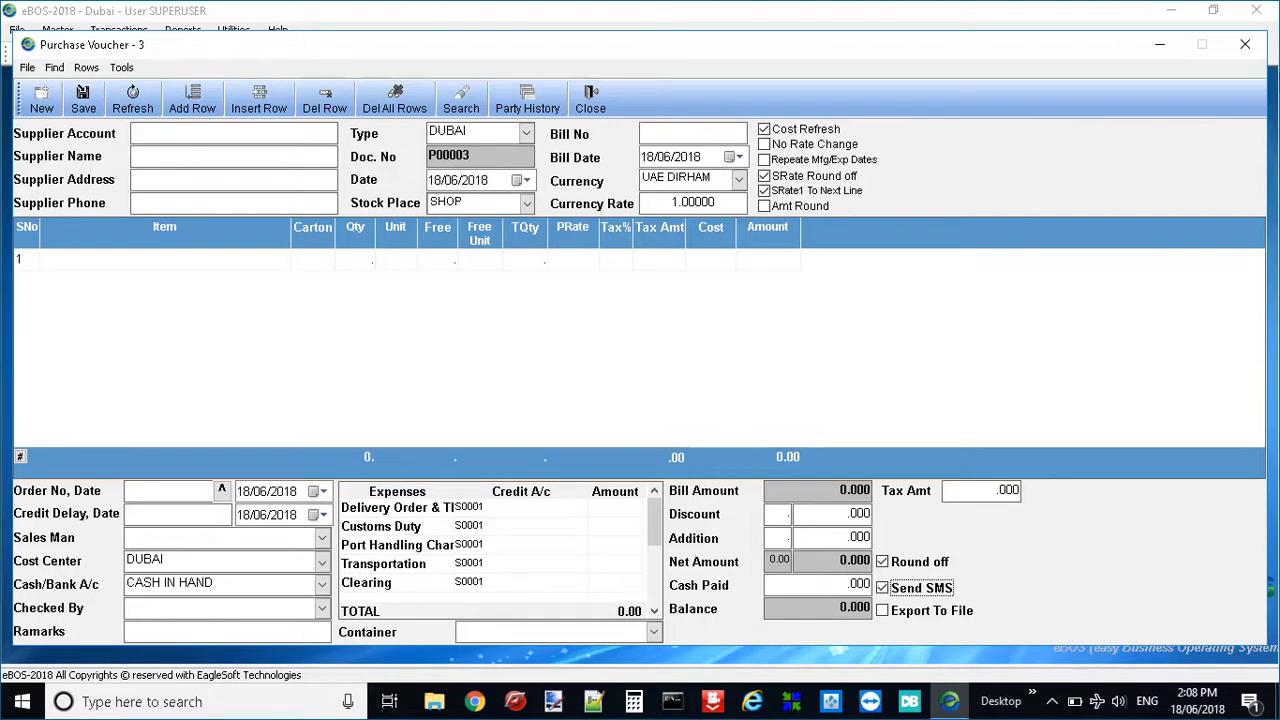
pyautogui.click(1243, 44)
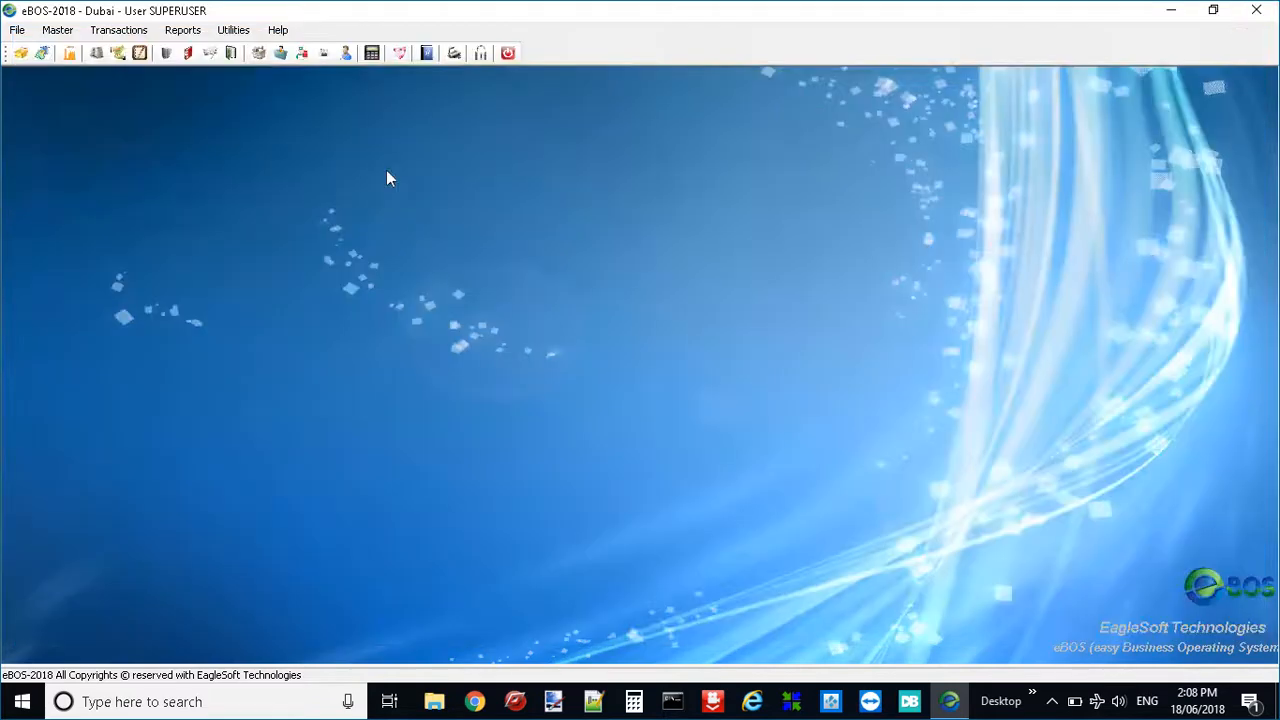
# Step: View the supplier order request form for AL AMER FARMS MANAGEMENT & OPE, and close it
pyautogui.click(118, 30)
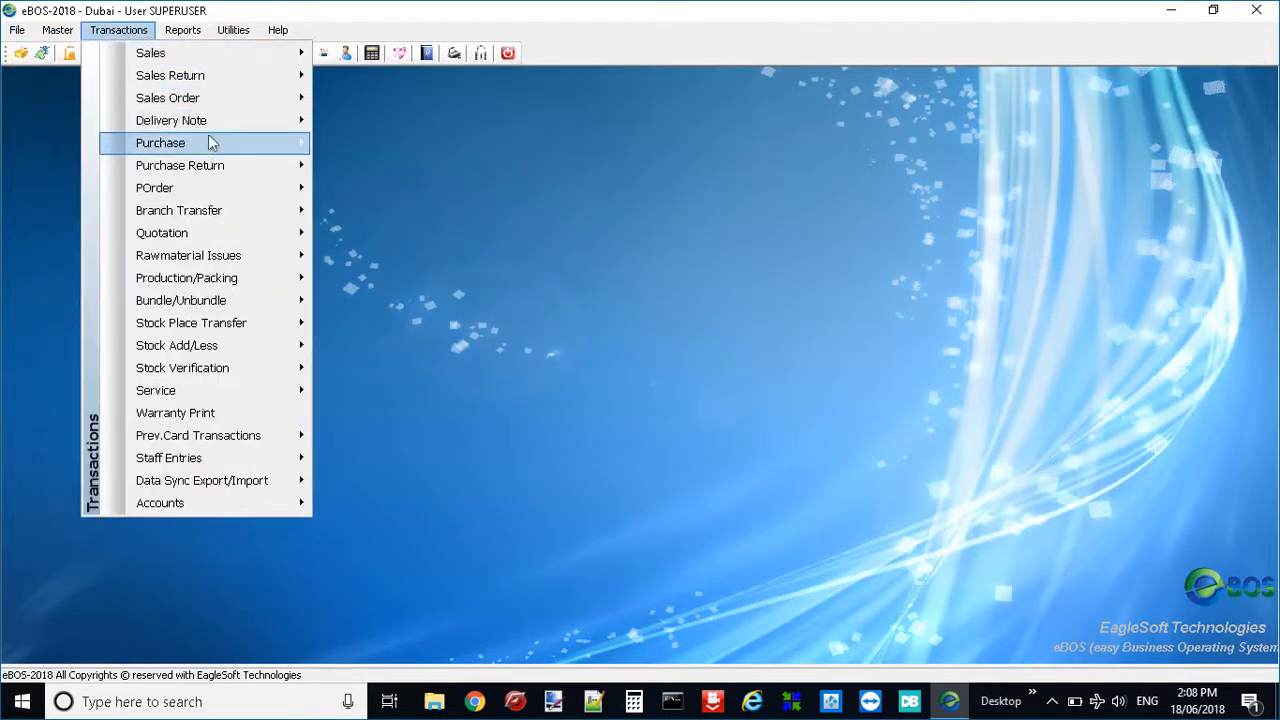
pyautogui.moveTo(200, 155)
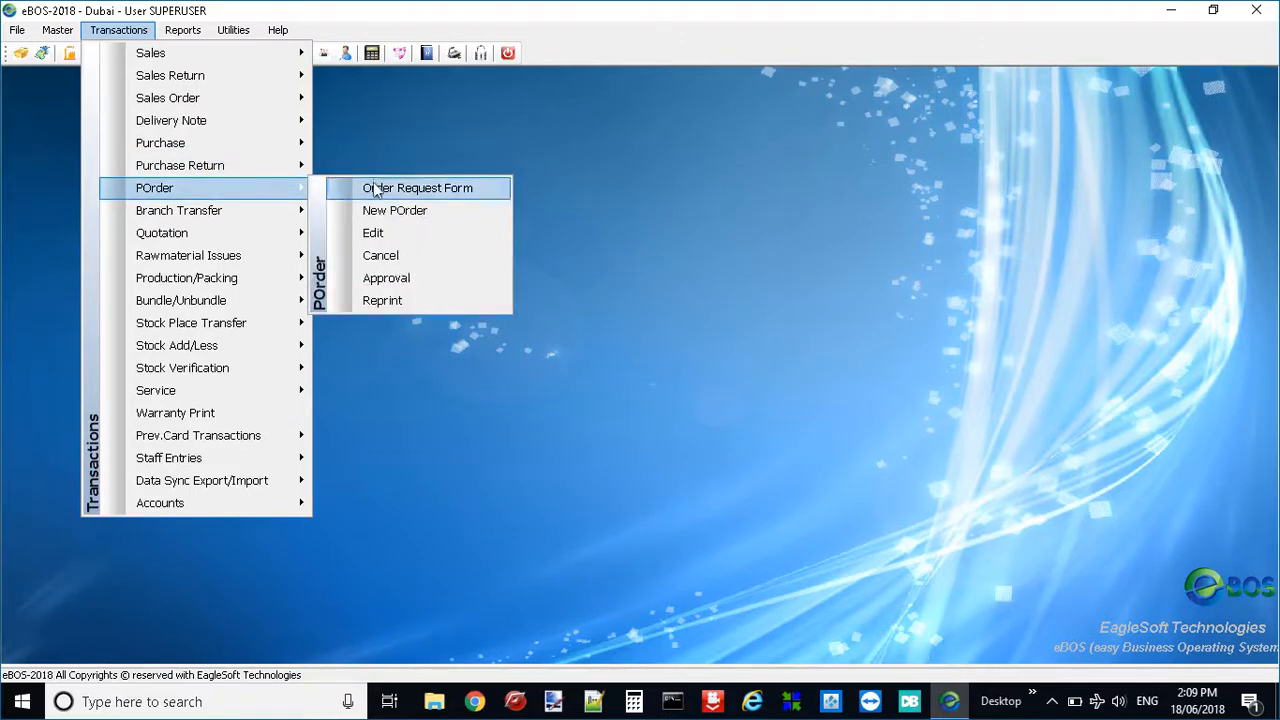
pyautogui.click(450, 191)
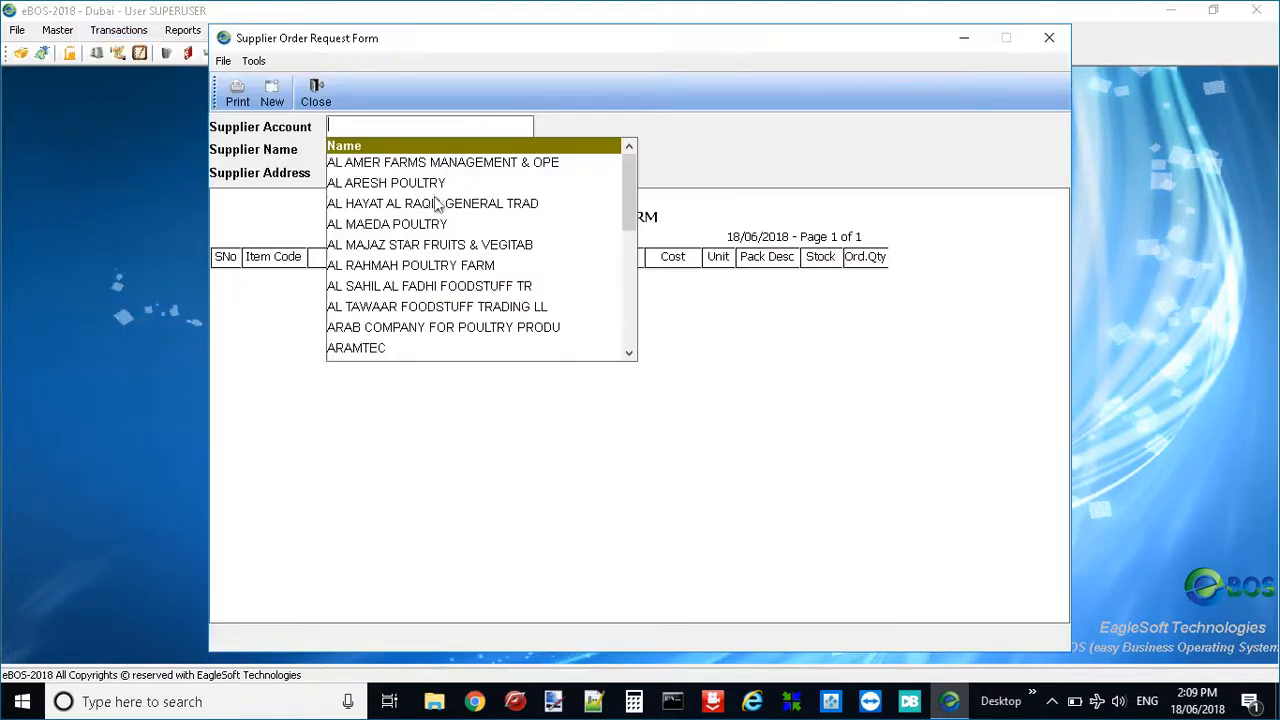
pyautogui.click(414, 164)
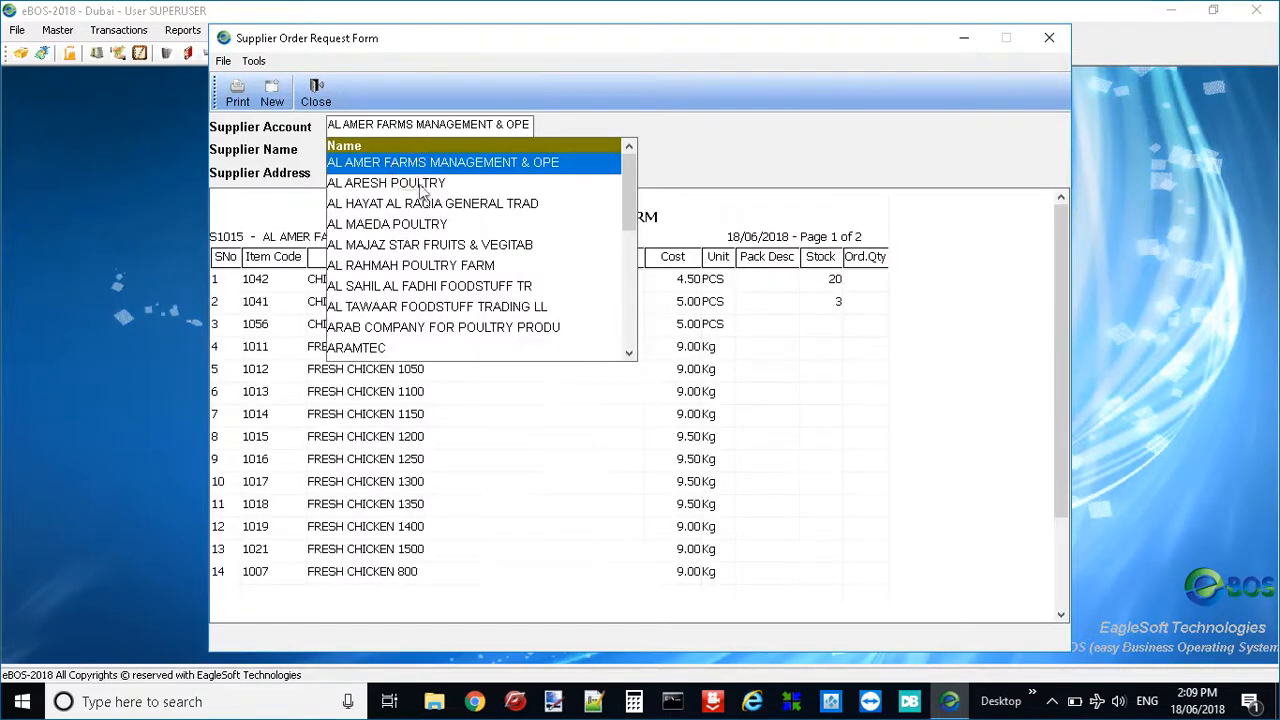
pyautogui.click(1049, 37)
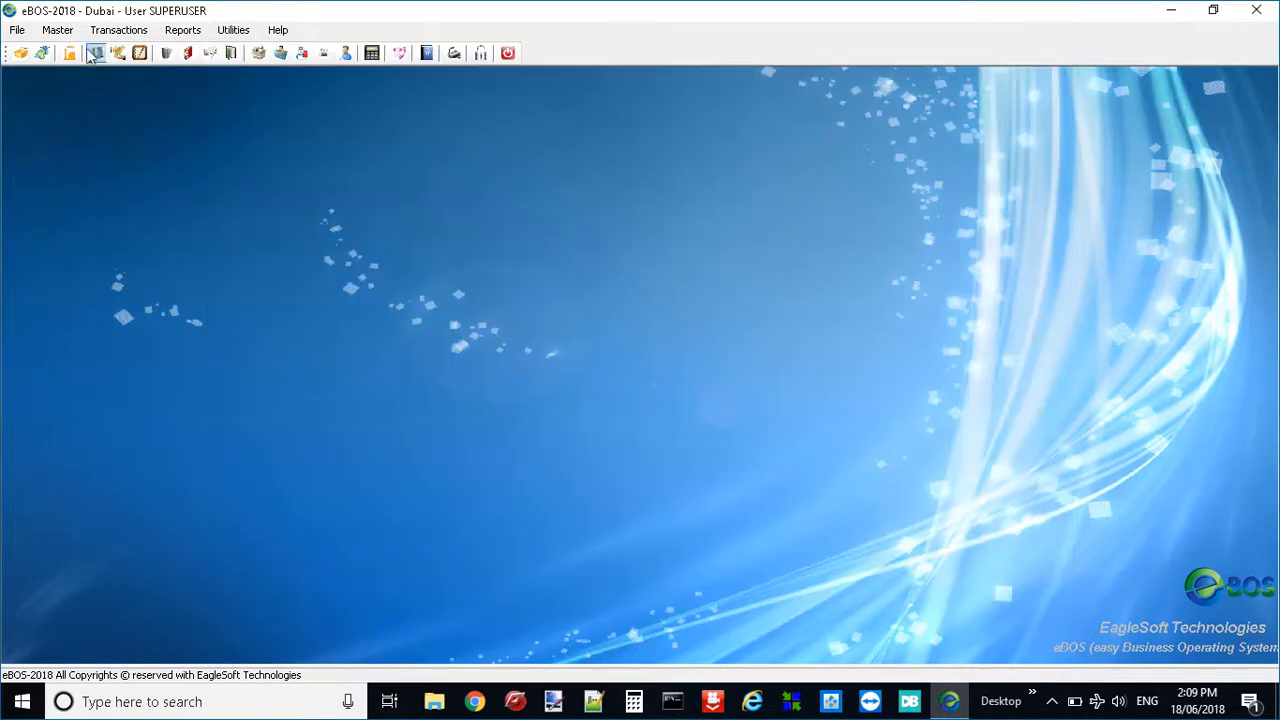
# Step: Open a new purchase order voucher, choose AL AMER FARMS MANAGEMENT & OPE as the supplier, and close the voucher without saving
pyautogui.click(116, 30)
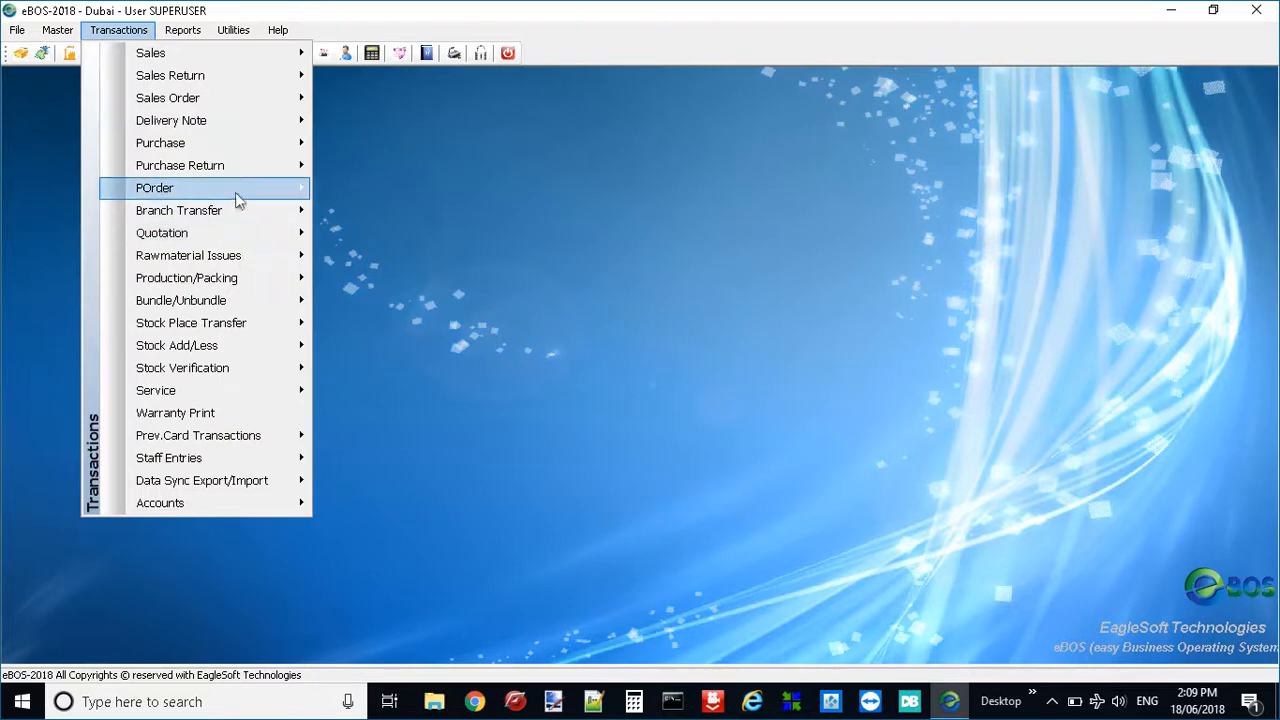
pyautogui.moveTo(240, 197)
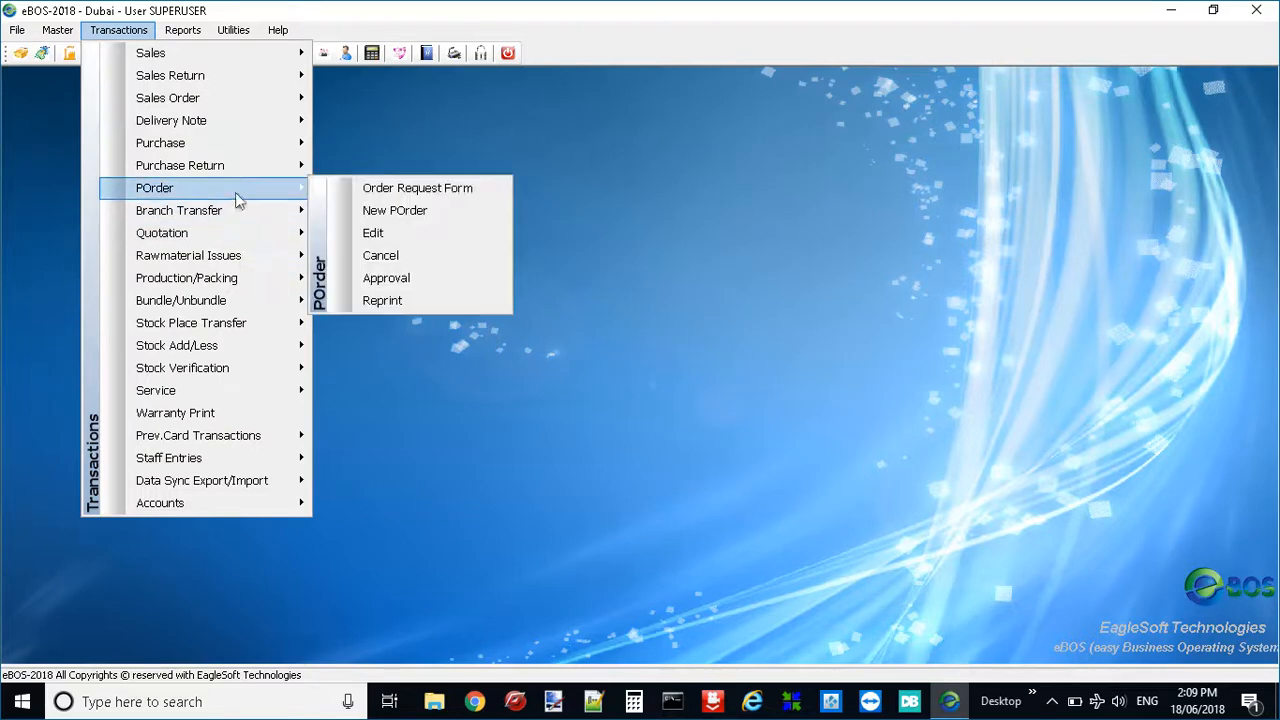
pyautogui.click(396, 211)
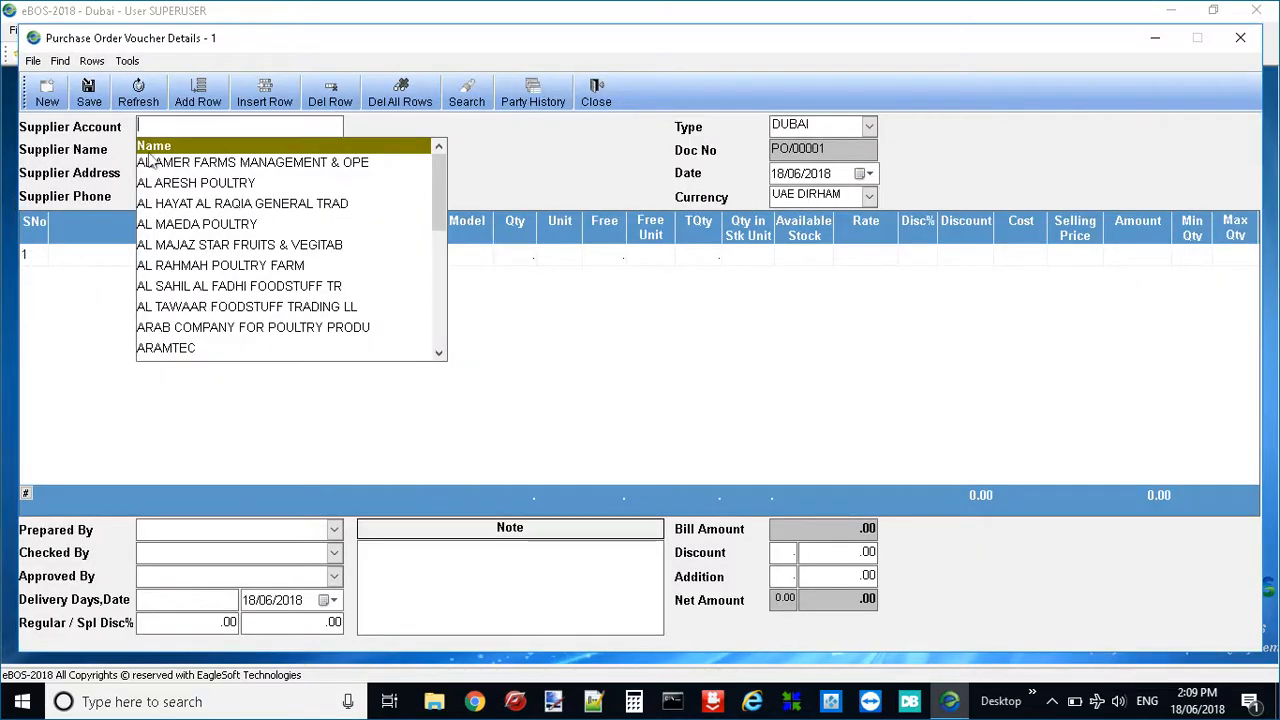
pyautogui.click(211, 164)
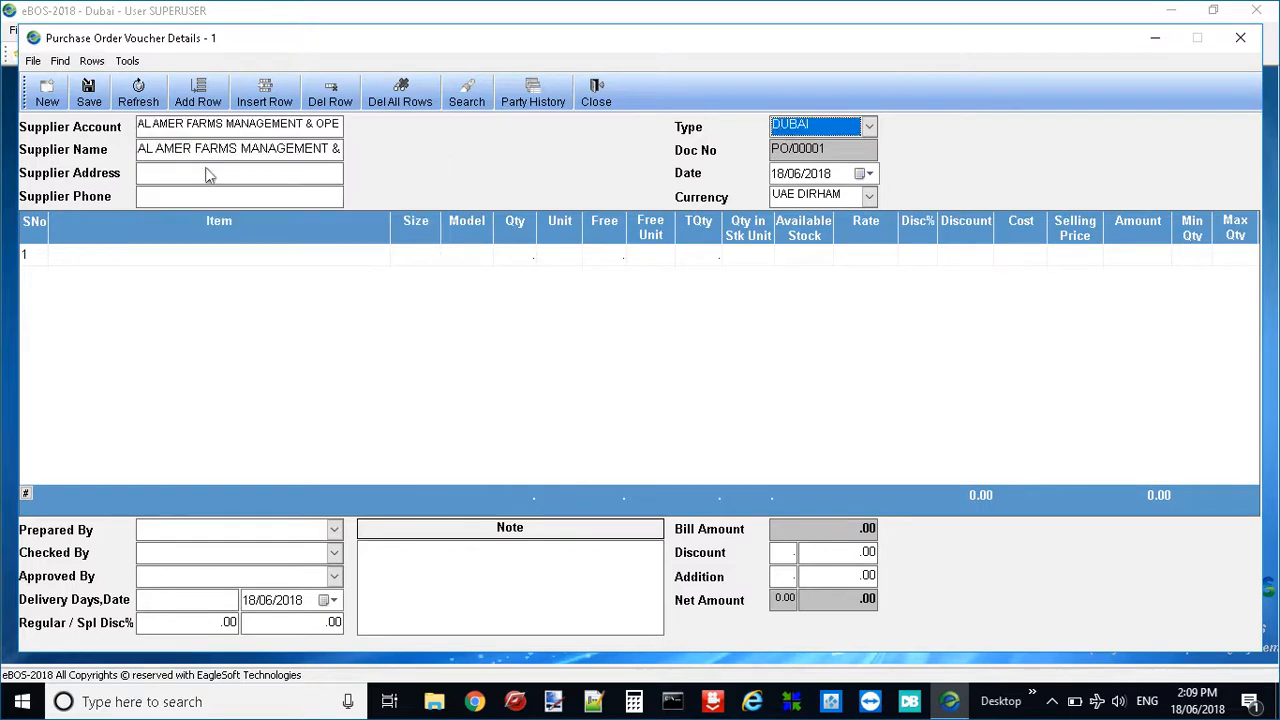
pyautogui.click(1240, 38)
# Step: Open a new sales bill and choose AL AFIAH GENARAL TRADING as the customer account
pyautogui.click(118, 30)
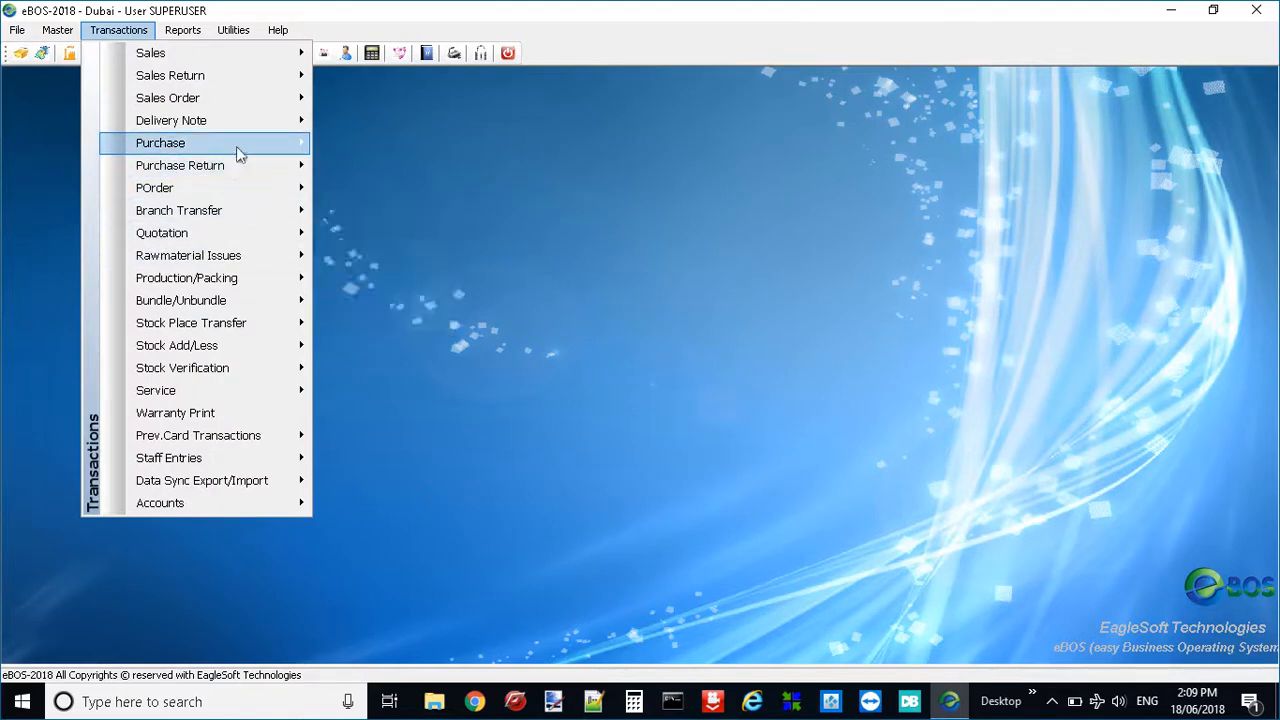
pyautogui.moveTo(240, 153)
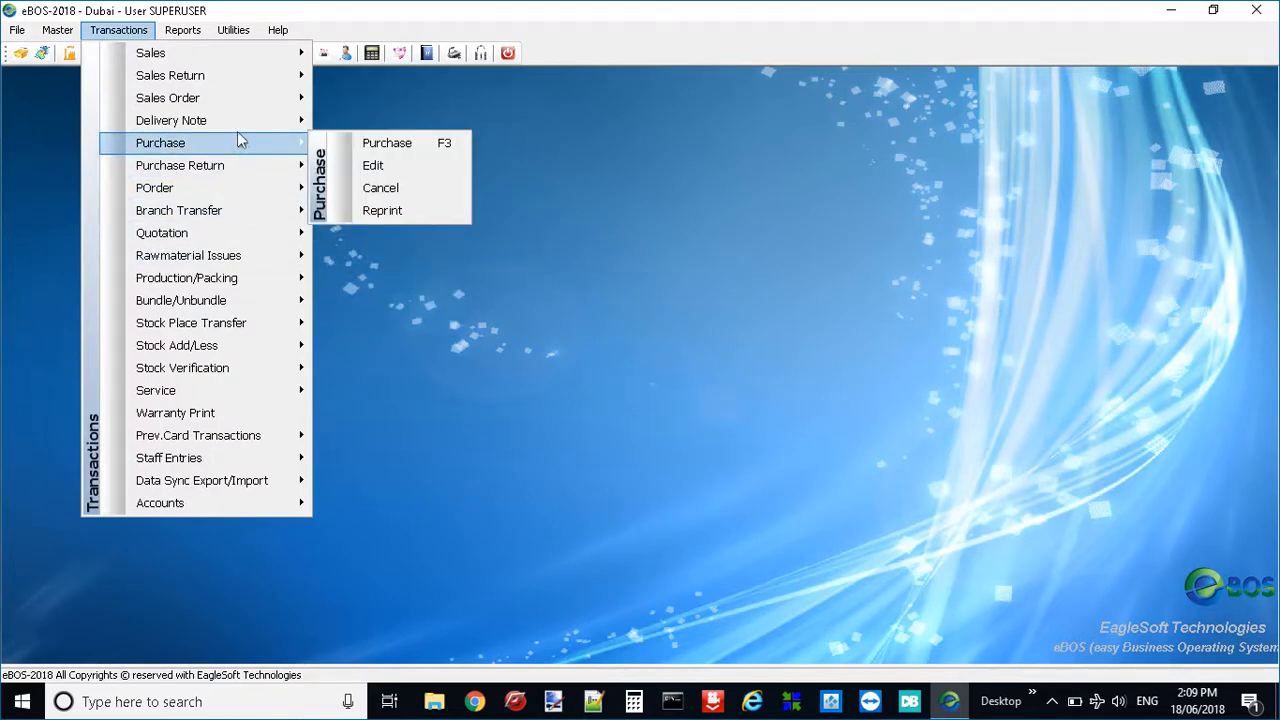
pyautogui.moveTo(263, 55)
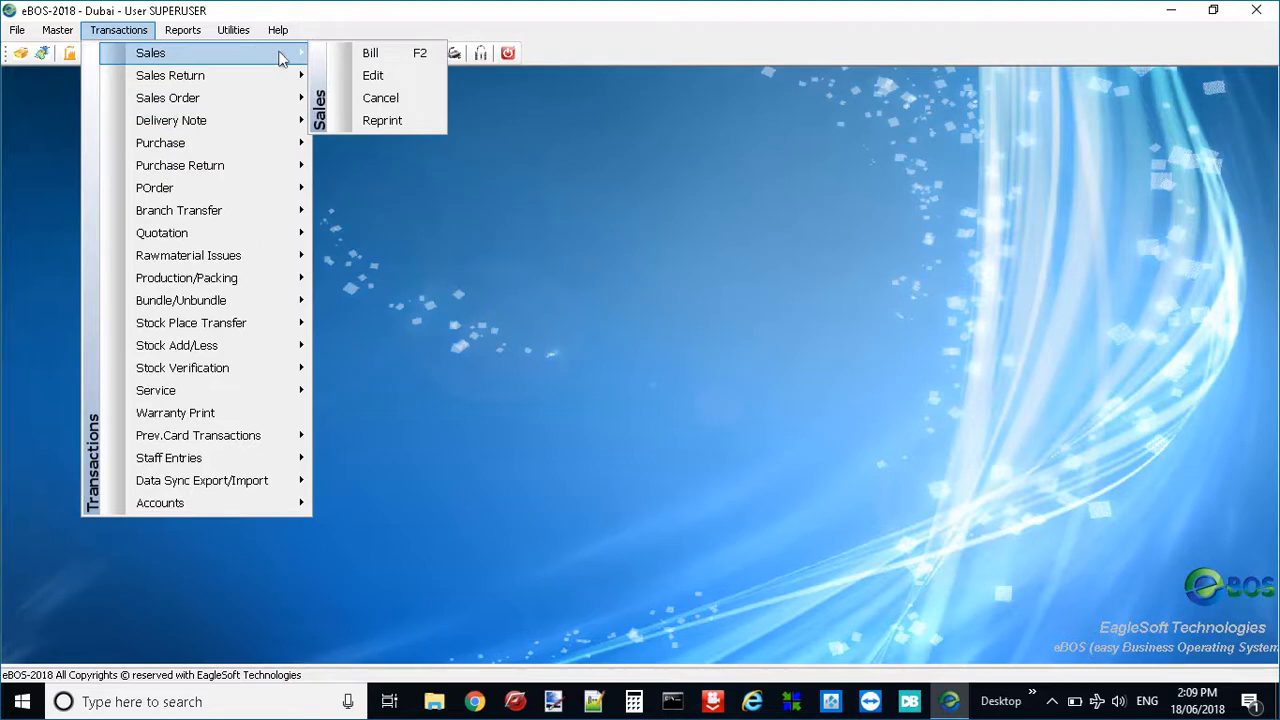
pyautogui.click(365, 55)
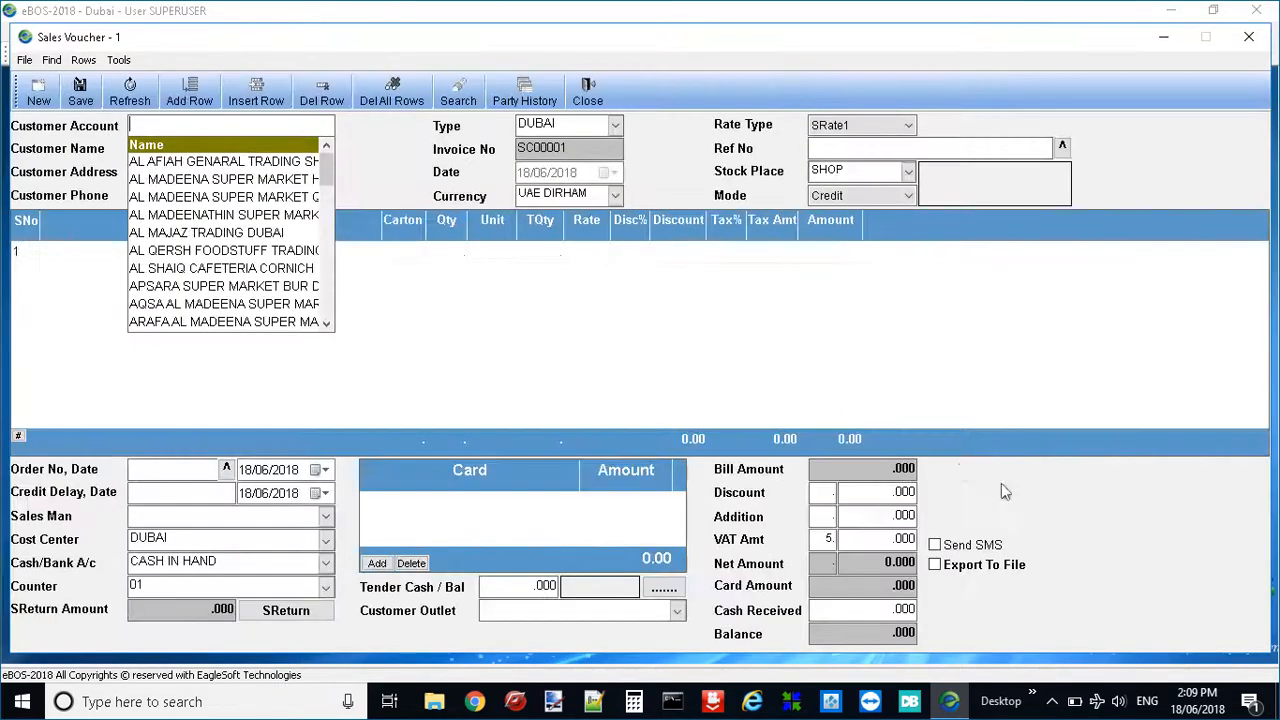
pyautogui.press('Down')
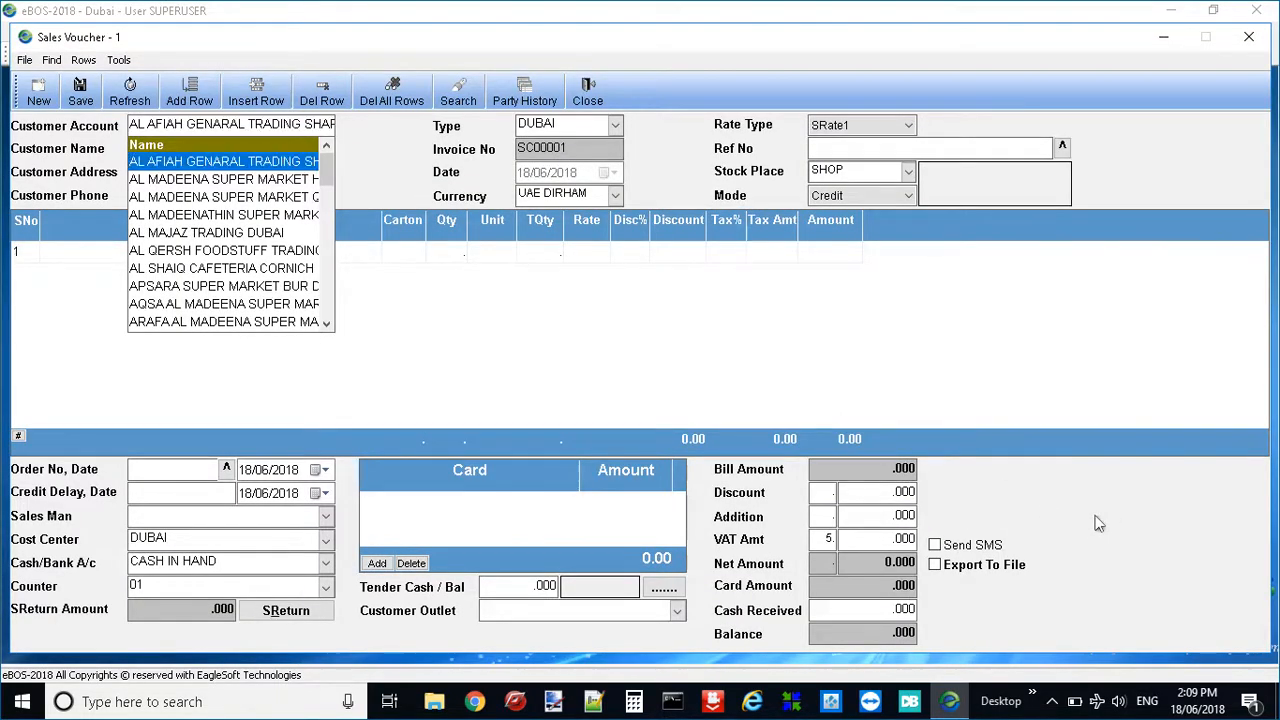
pyautogui.press('Return')
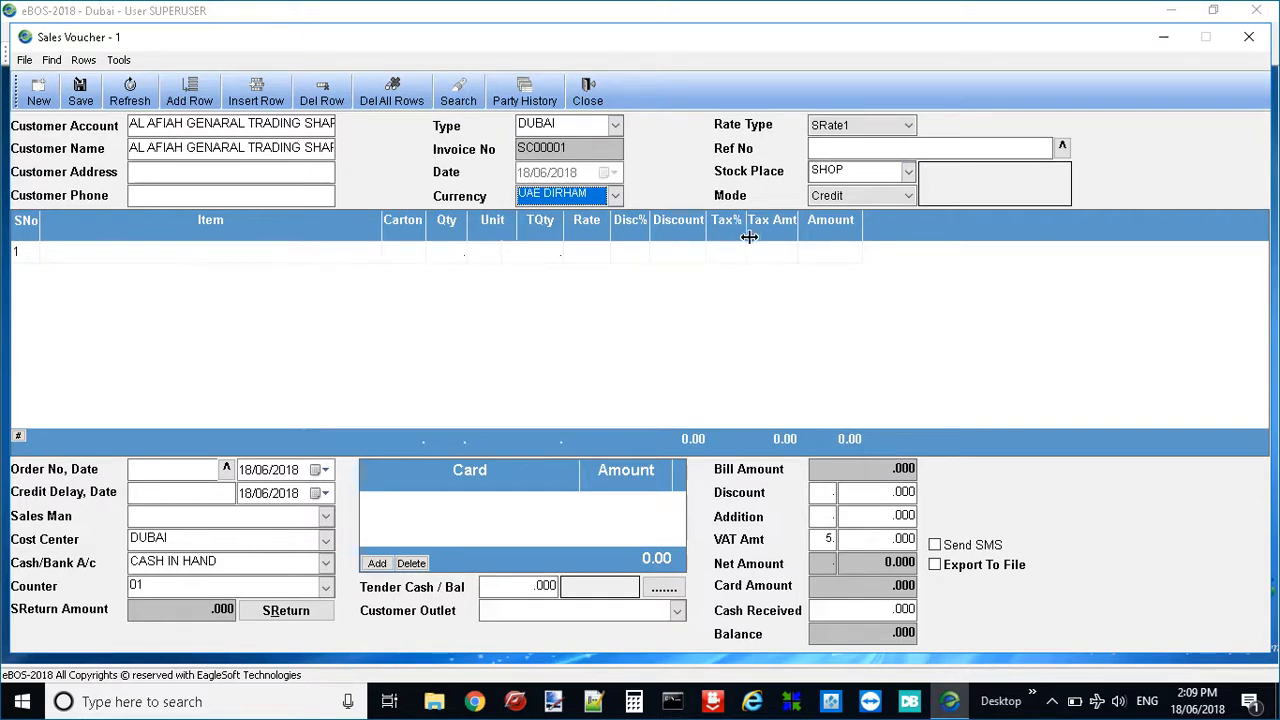
# Step: Examine the sales voucher's credit delay field and its card payment entry, including the card list and amount cell
pyautogui.click(186, 489)
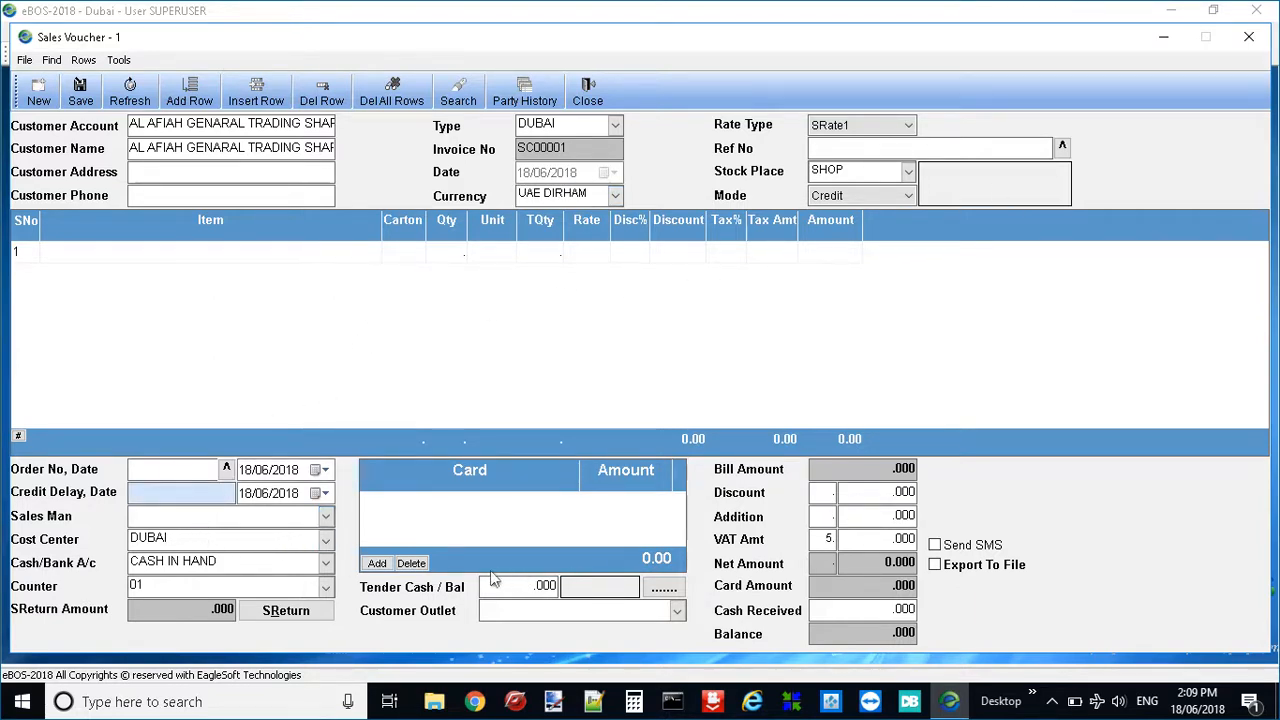
pyautogui.click(465, 518)
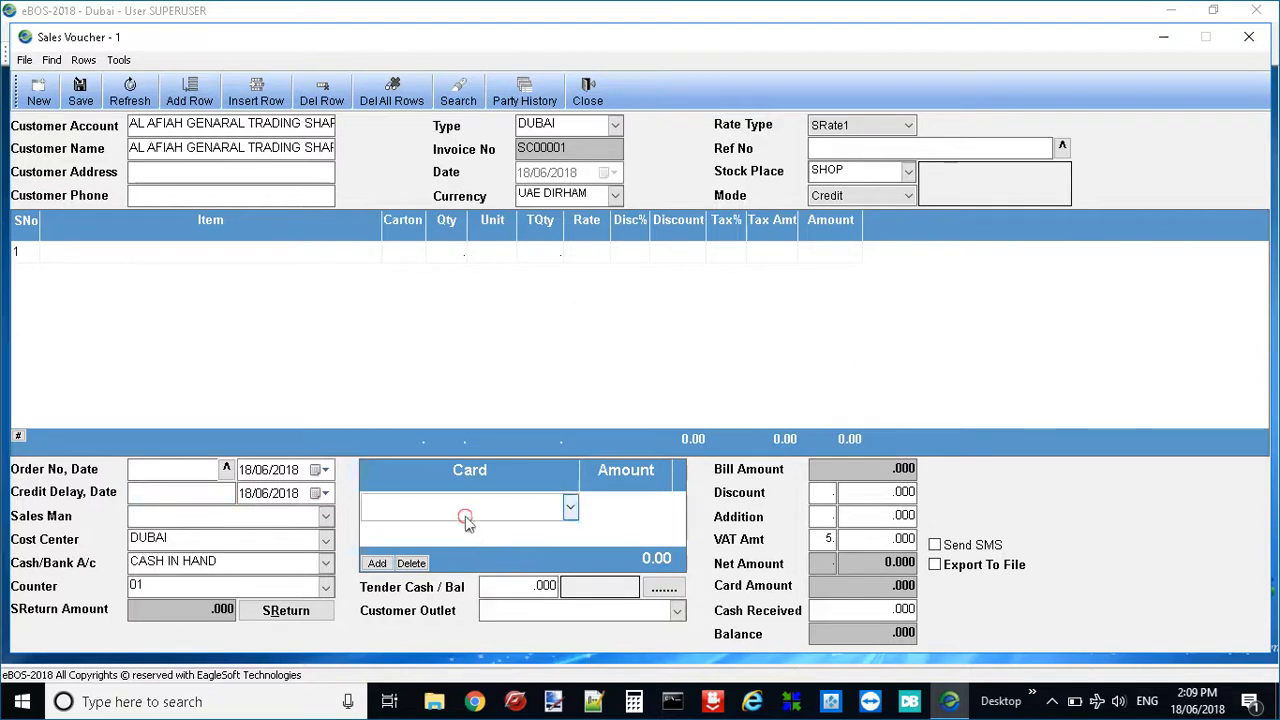
pyautogui.click(570, 513)
pyautogui.click(570, 513)
pyautogui.click(624, 505)
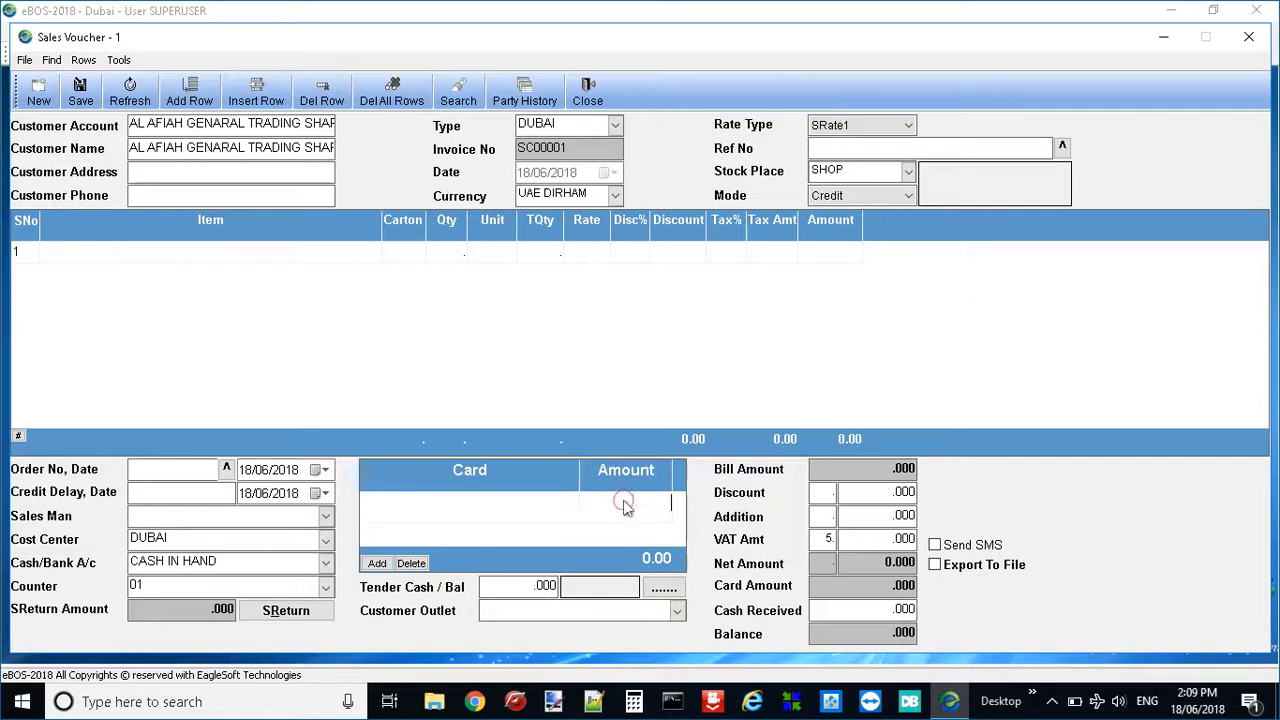
# Step: Examine the Tender Cash and Cash Received fields of the sales voucher, and close the voucher unsaved
pyautogui.click(493, 584)
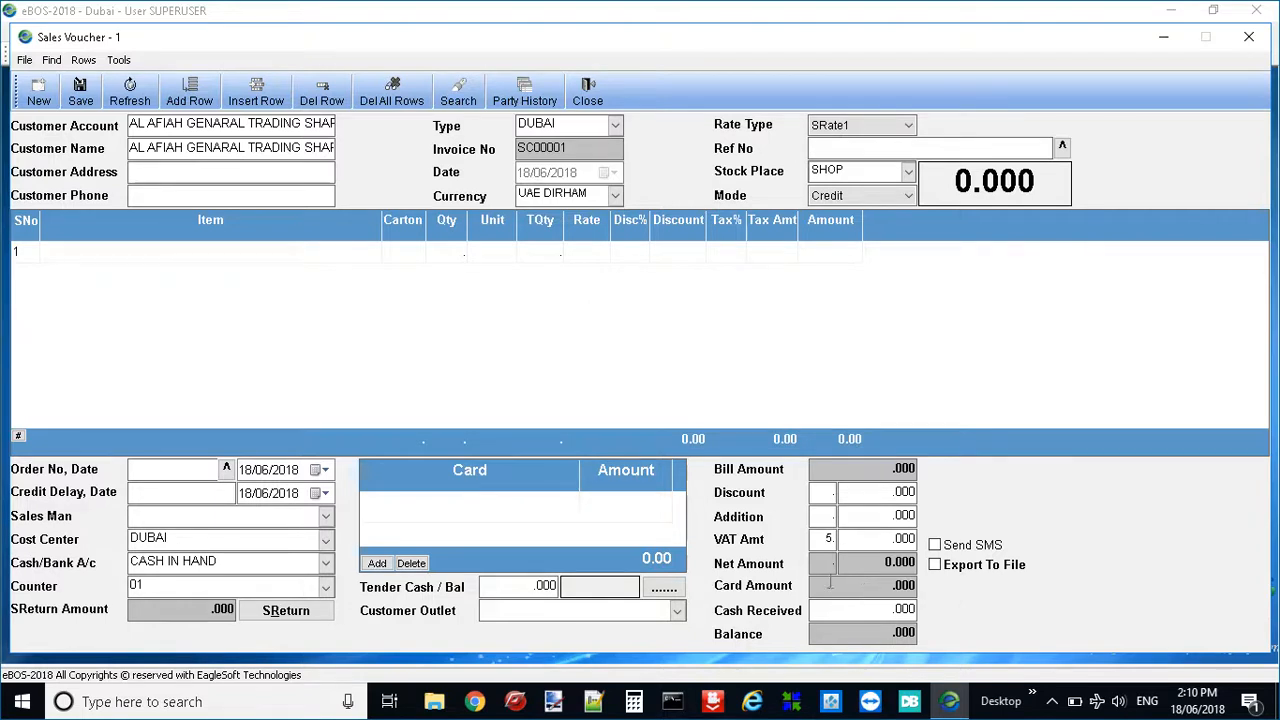
pyautogui.click(848, 612)
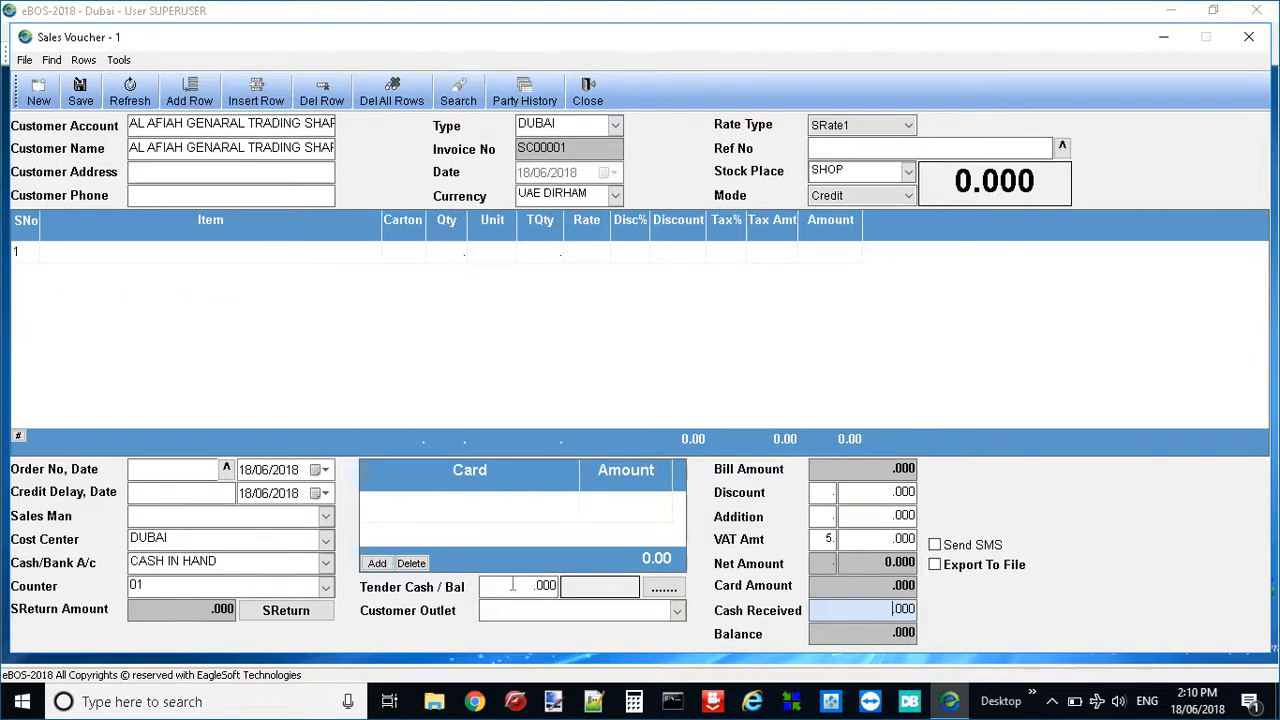
pyautogui.click(1248, 37)
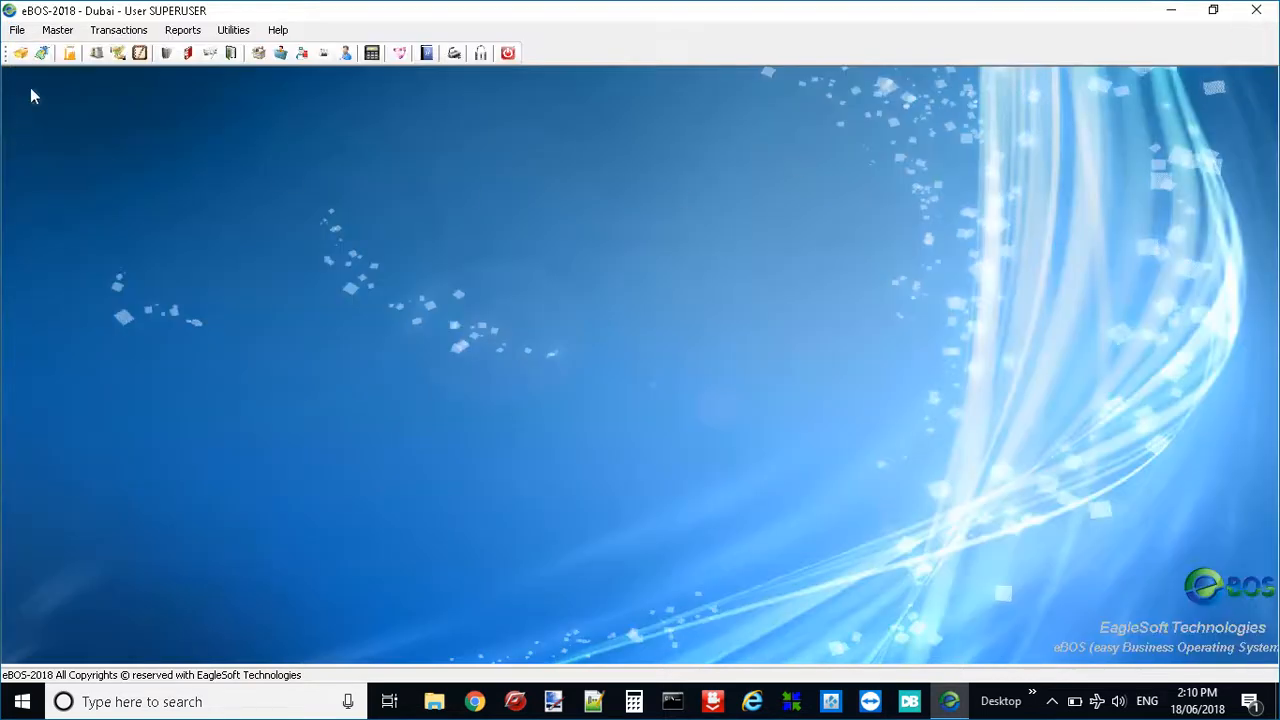
# Step: Open a new sales return bill to view its entry form, and close it unsaved
pyautogui.click(120, 31)
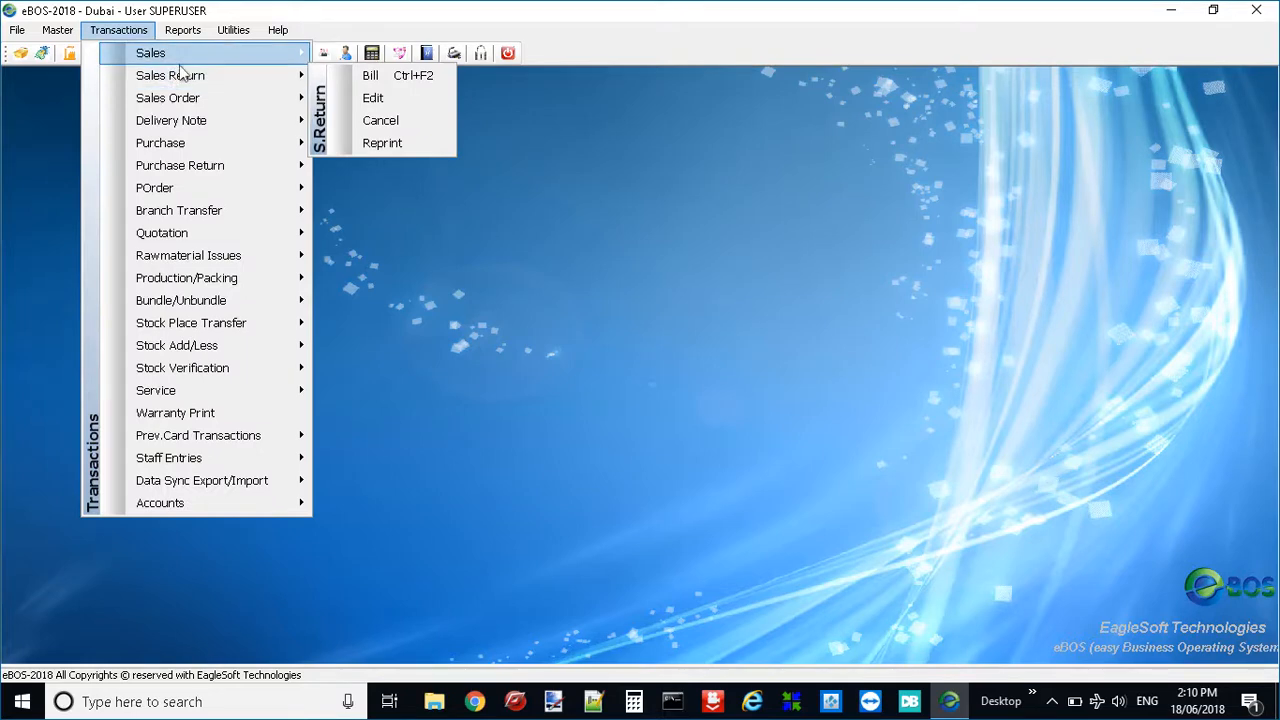
pyautogui.moveTo(185, 80)
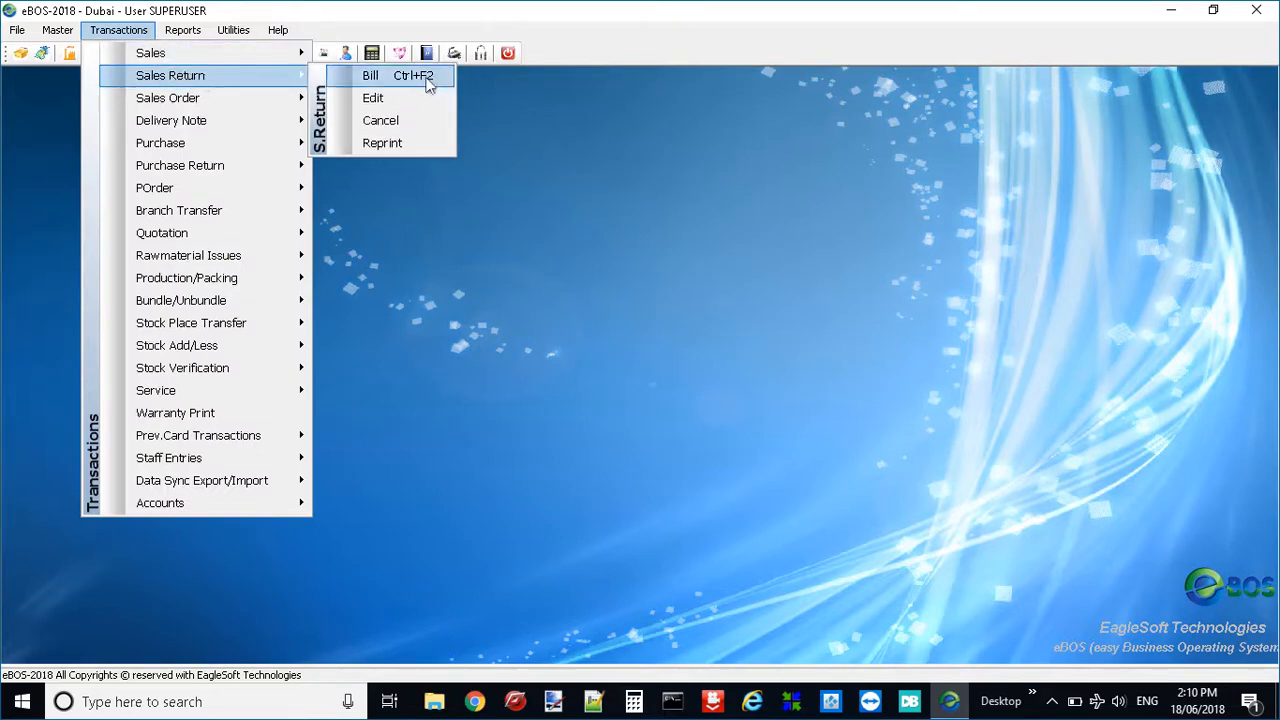
pyautogui.click(421, 79)
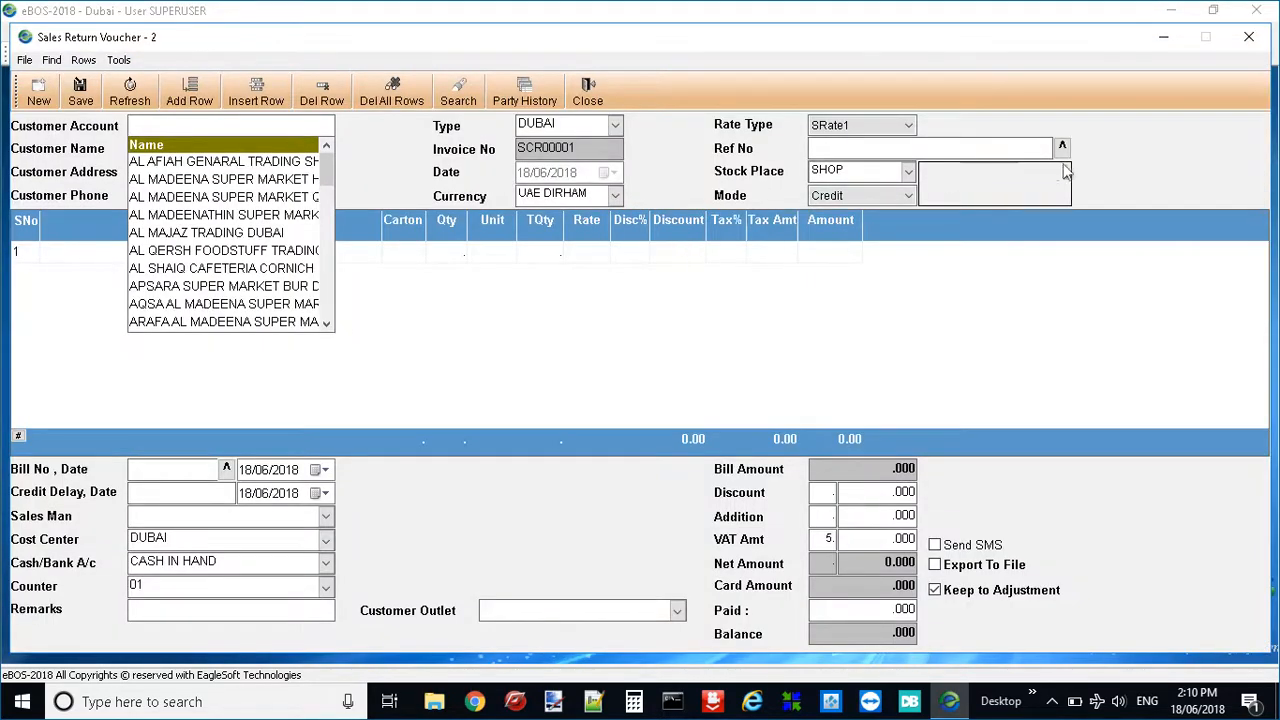
pyautogui.click(1249, 37)
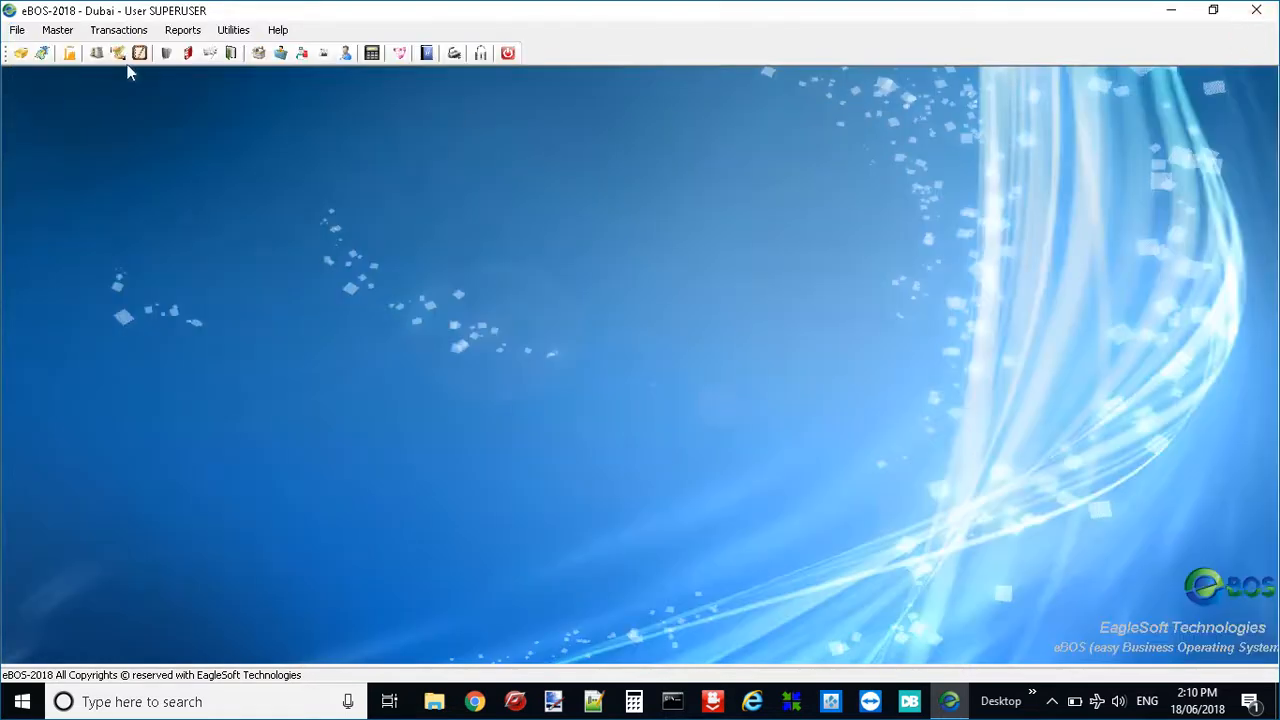
# Step: View the delivery note voucher form with the first listed customer account, AL AFIAH GENARAL TRADING, selected, and close it unsaved
pyautogui.click(130, 37)
pyautogui.moveTo(190, 124)
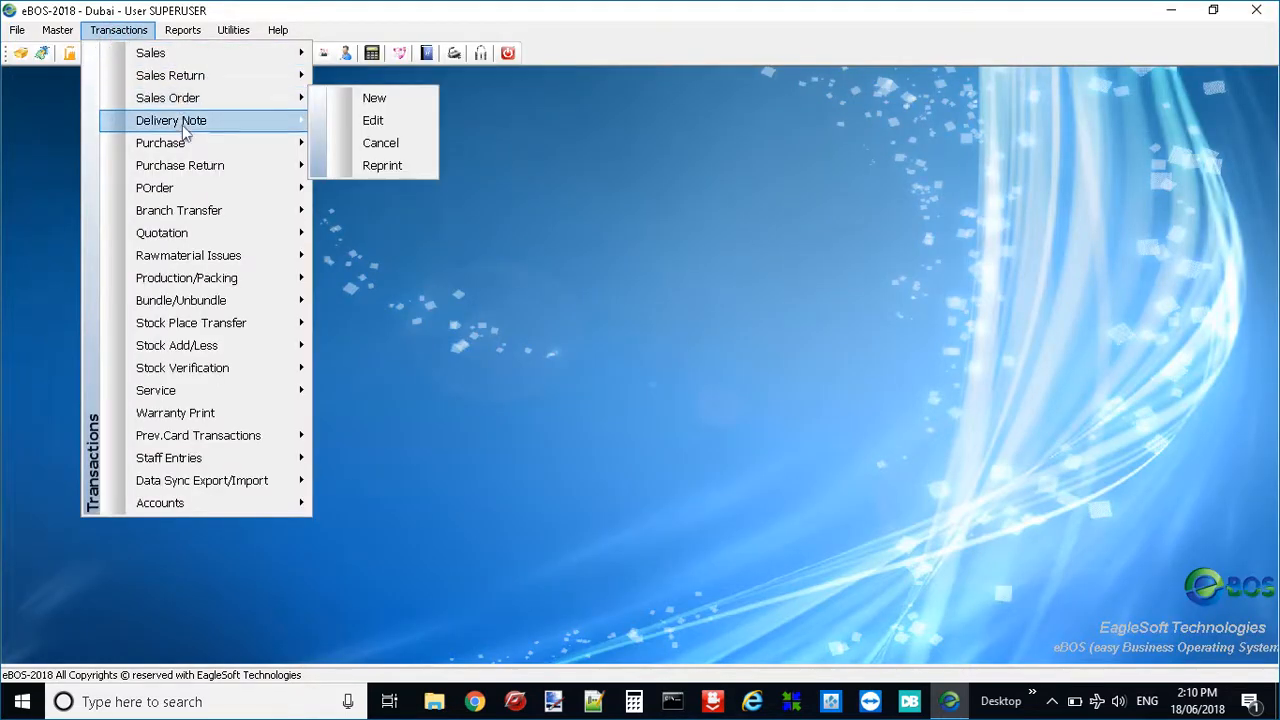
pyautogui.click(388, 120)
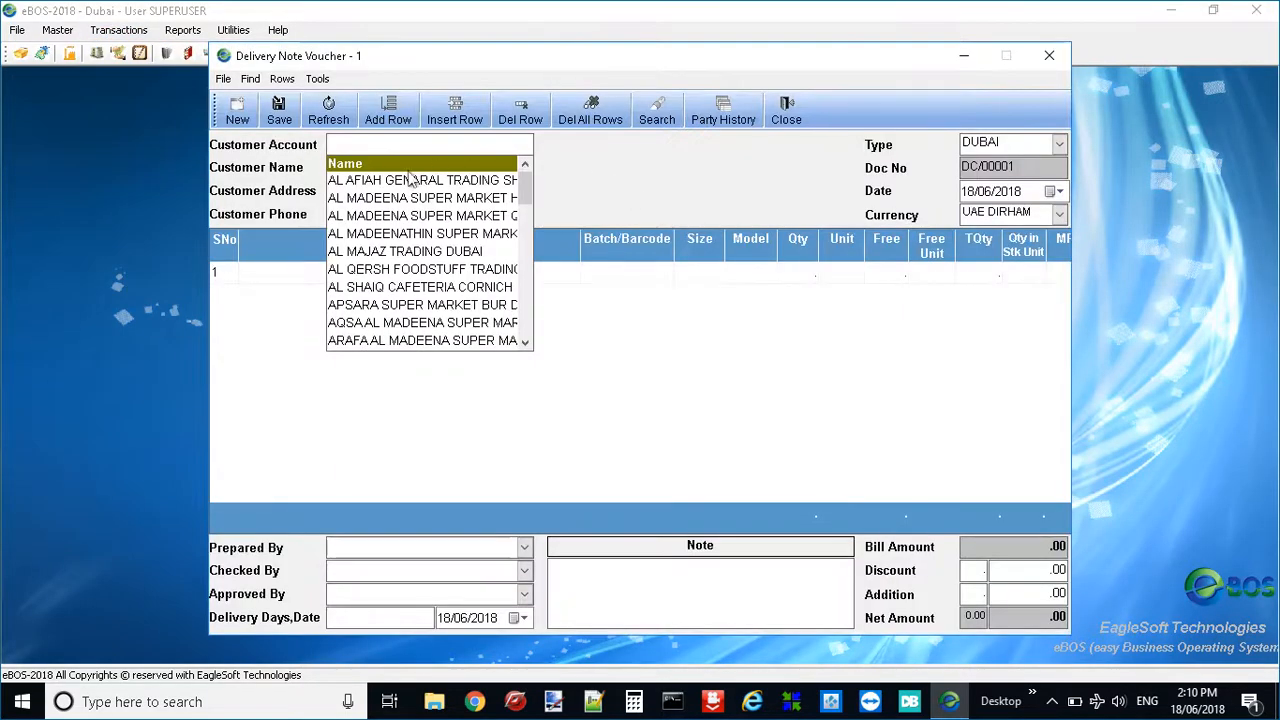
pyautogui.press('Return')
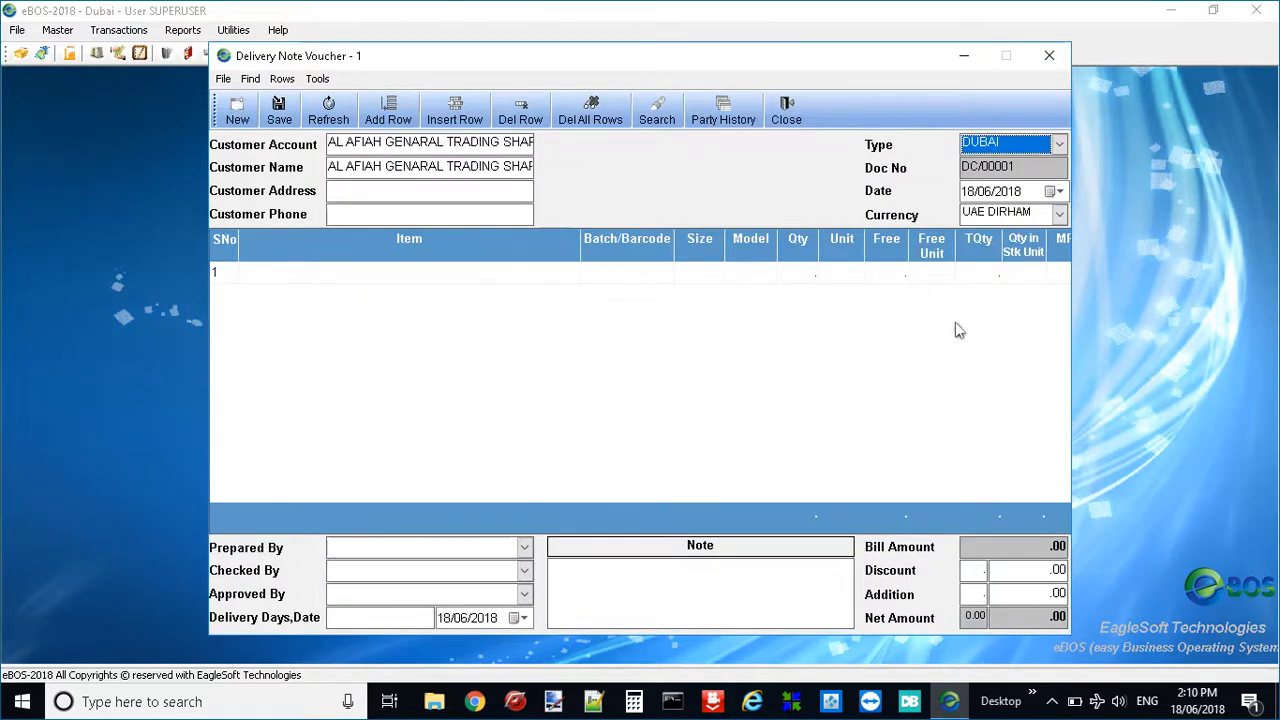
pyautogui.click(1048, 55)
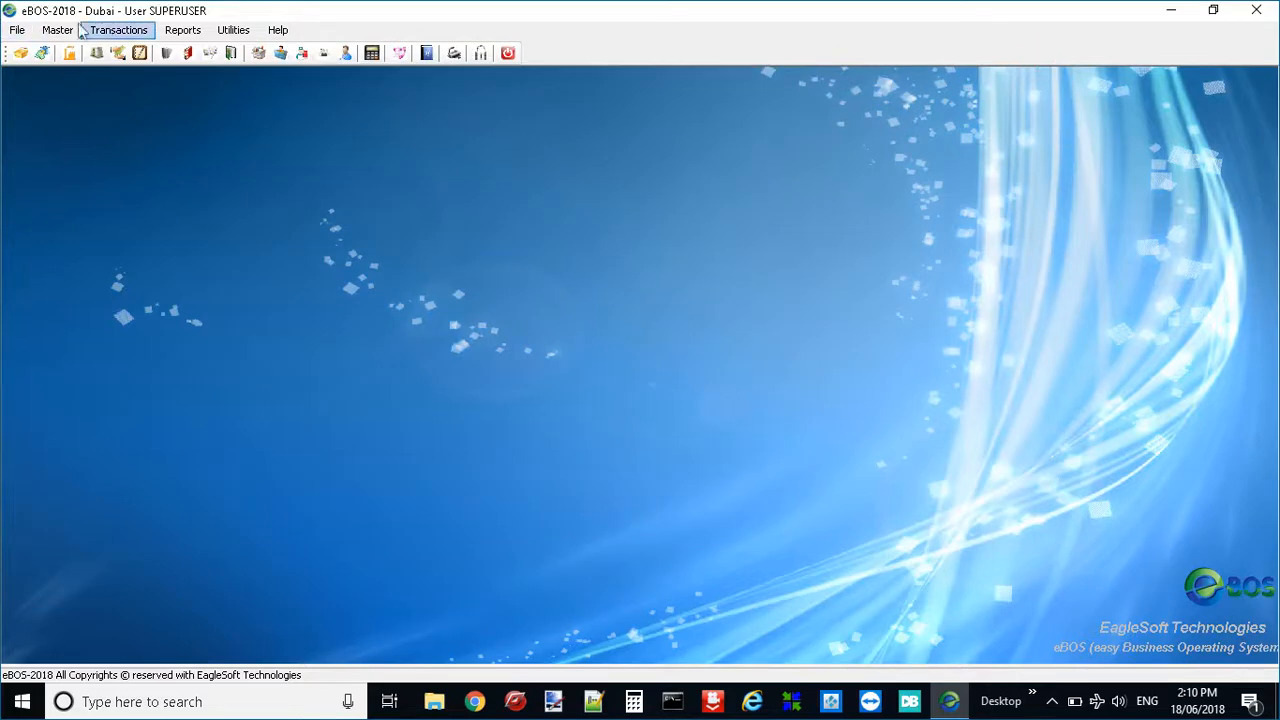
# Step: View a branch transfer issue voucher with DUBAI selected as the branch account, and close it unsaved
pyautogui.click(118, 30)
pyautogui.moveTo(183, 30)
pyautogui.moveTo(140, 30)
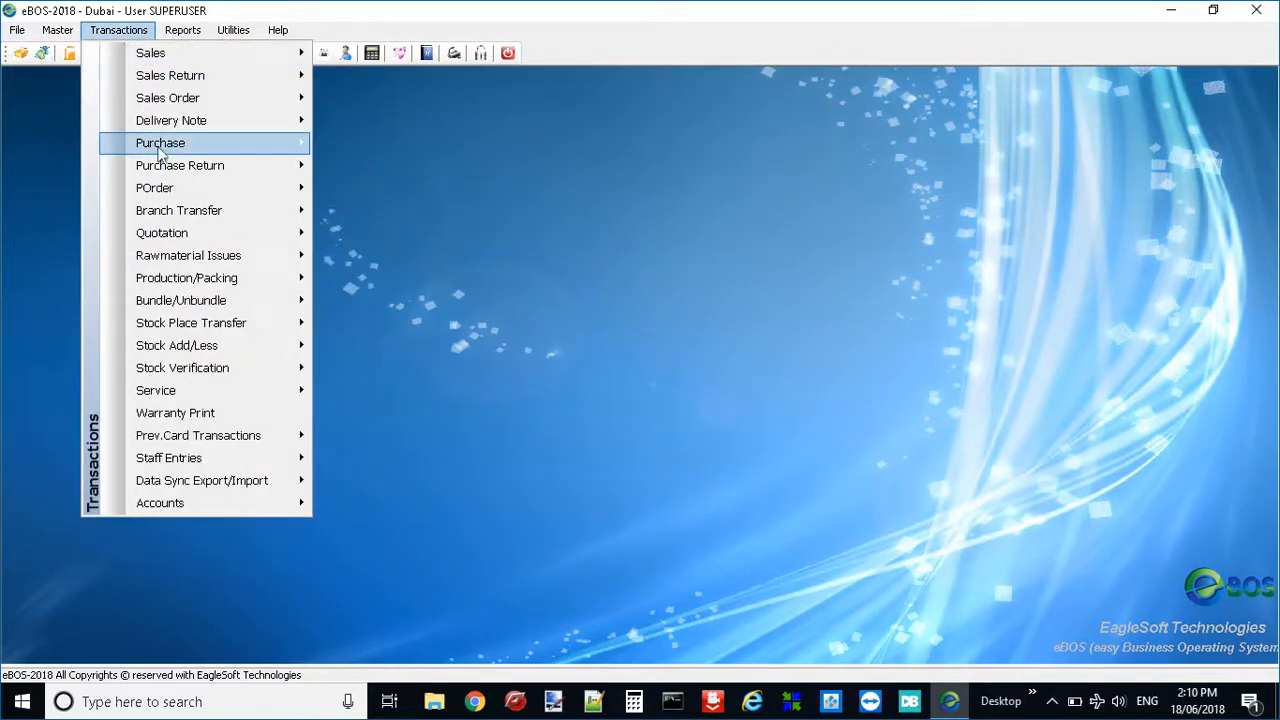
pyautogui.moveTo(186, 216)
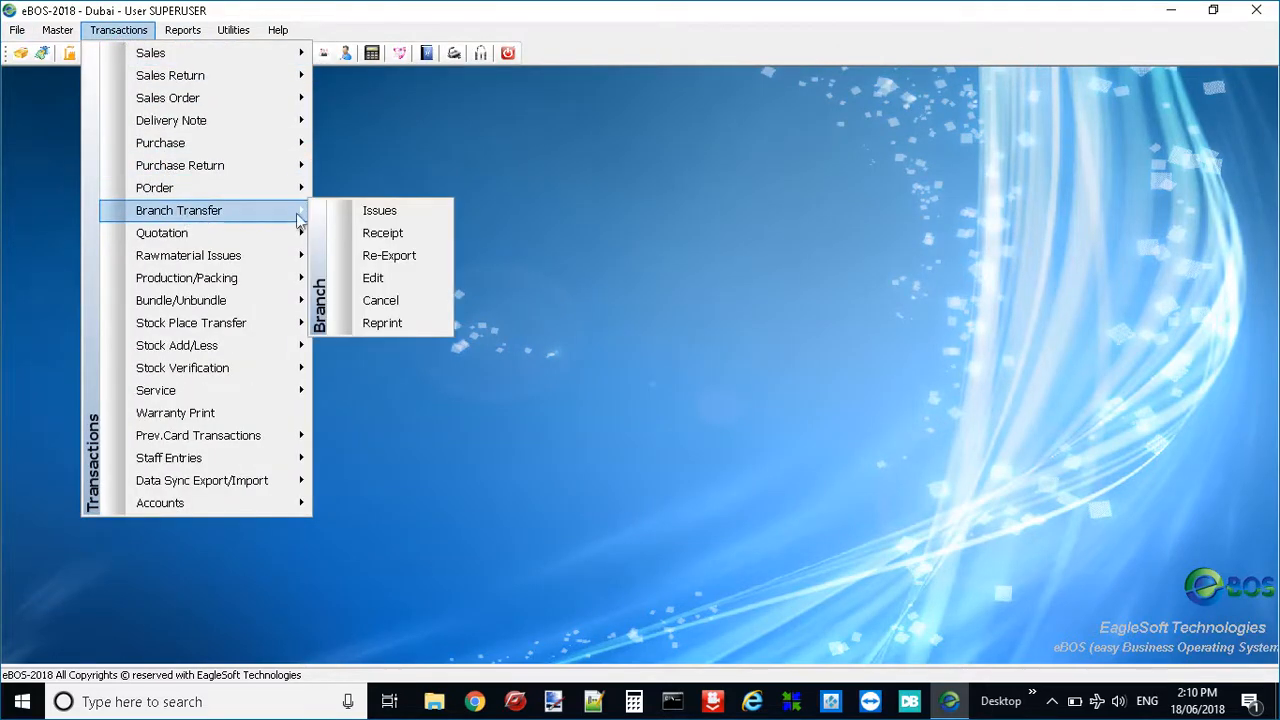
pyautogui.click(385, 213)
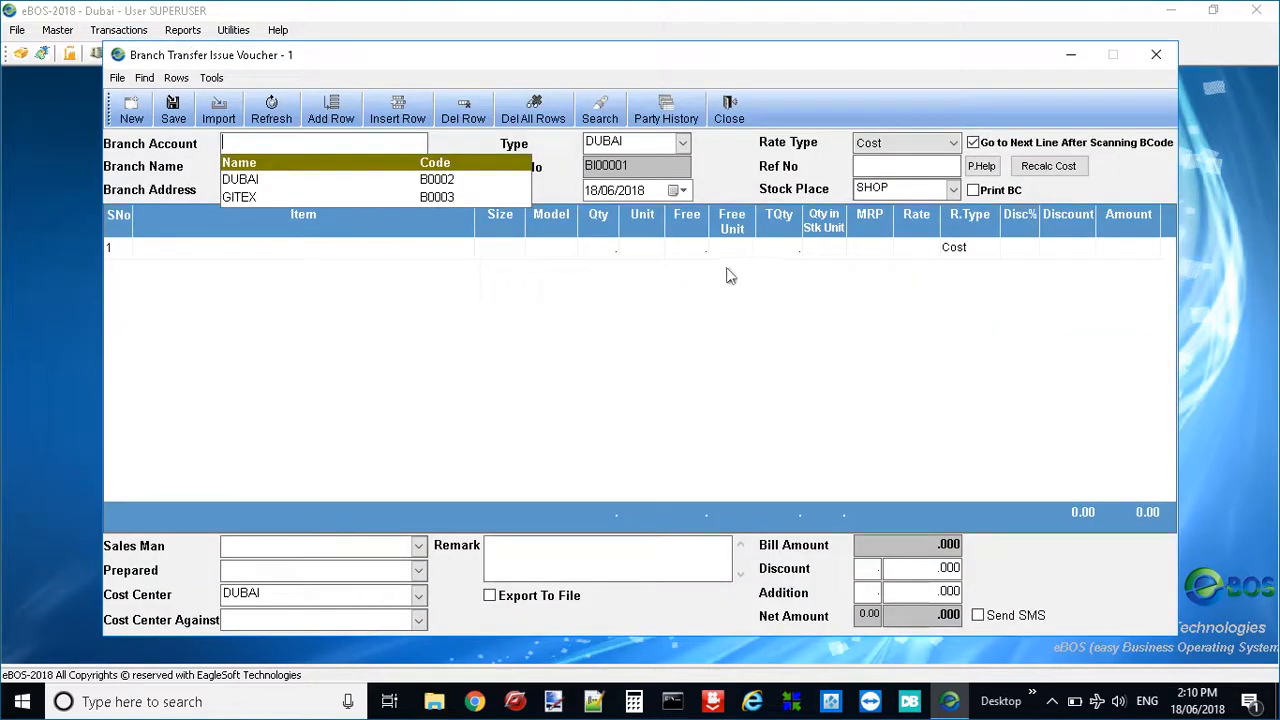
pyautogui.click(245, 184)
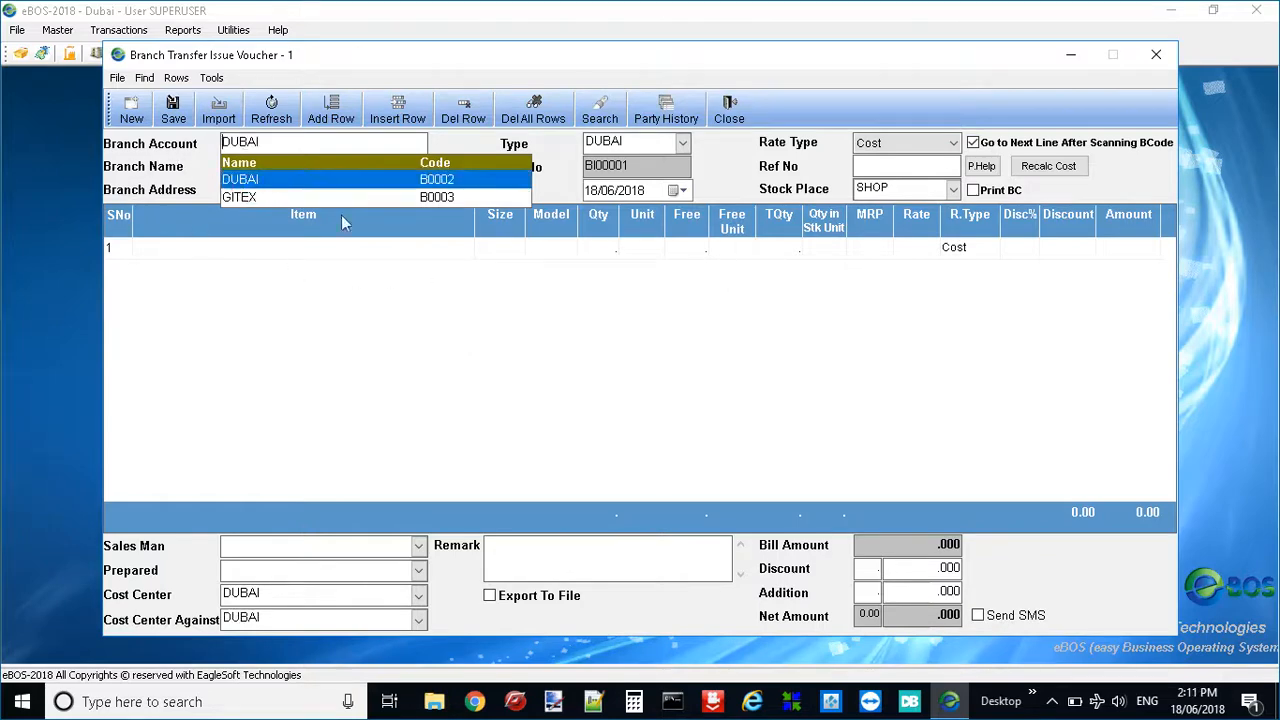
pyautogui.press('Return')
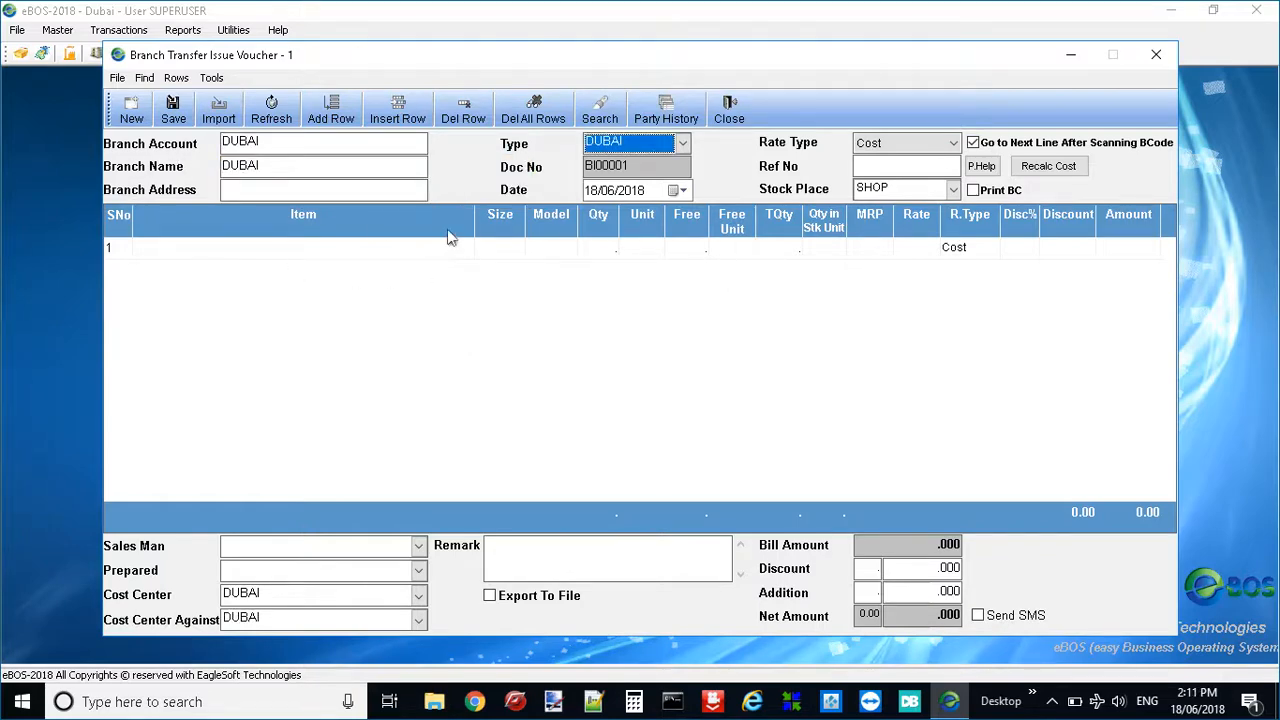
pyautogui.press('Return')
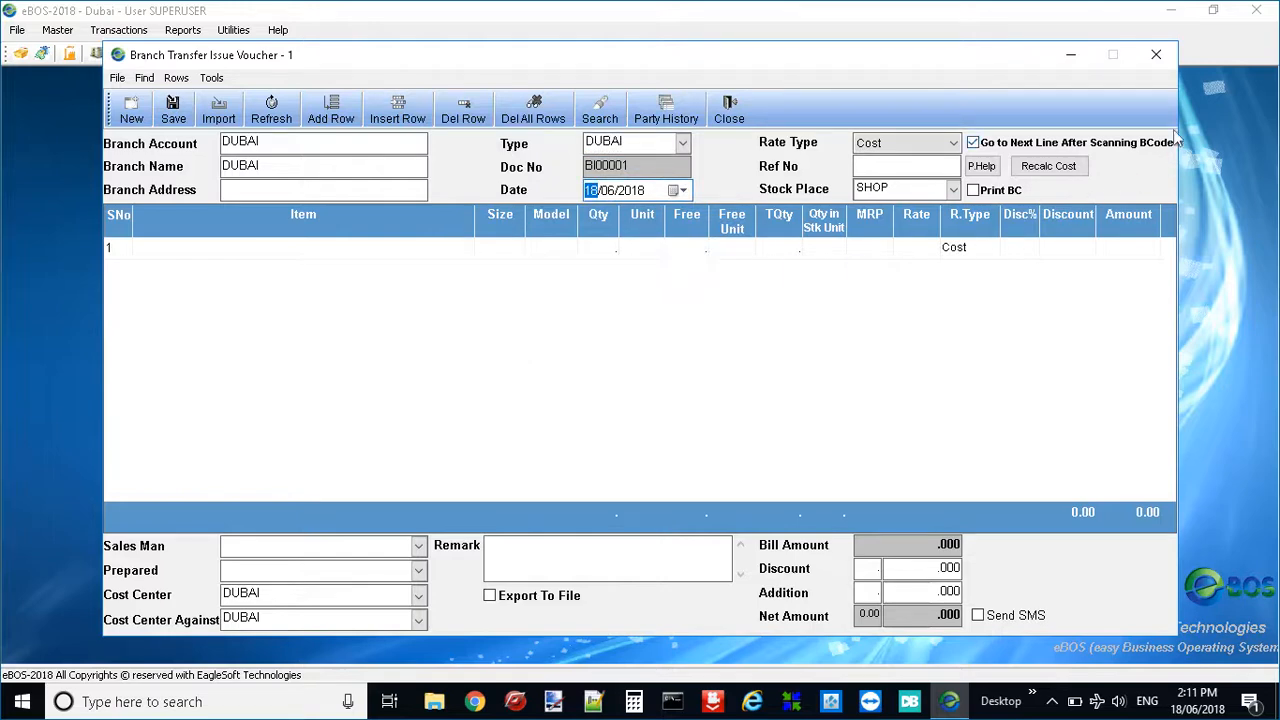
pyautogui.click(1156, 54)
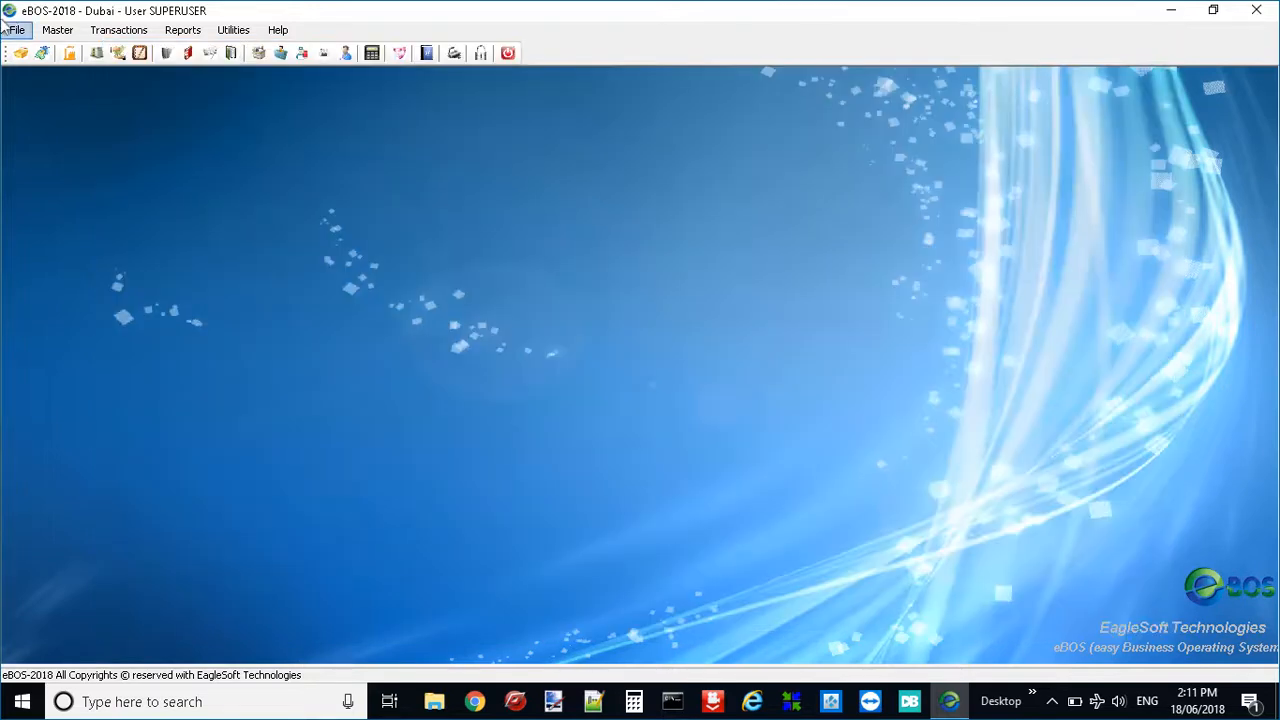
pyautogui.doubleClick(113, 20)
pyautogui.moveTo(114, 18); pyautogui.dragTo(104, 19)
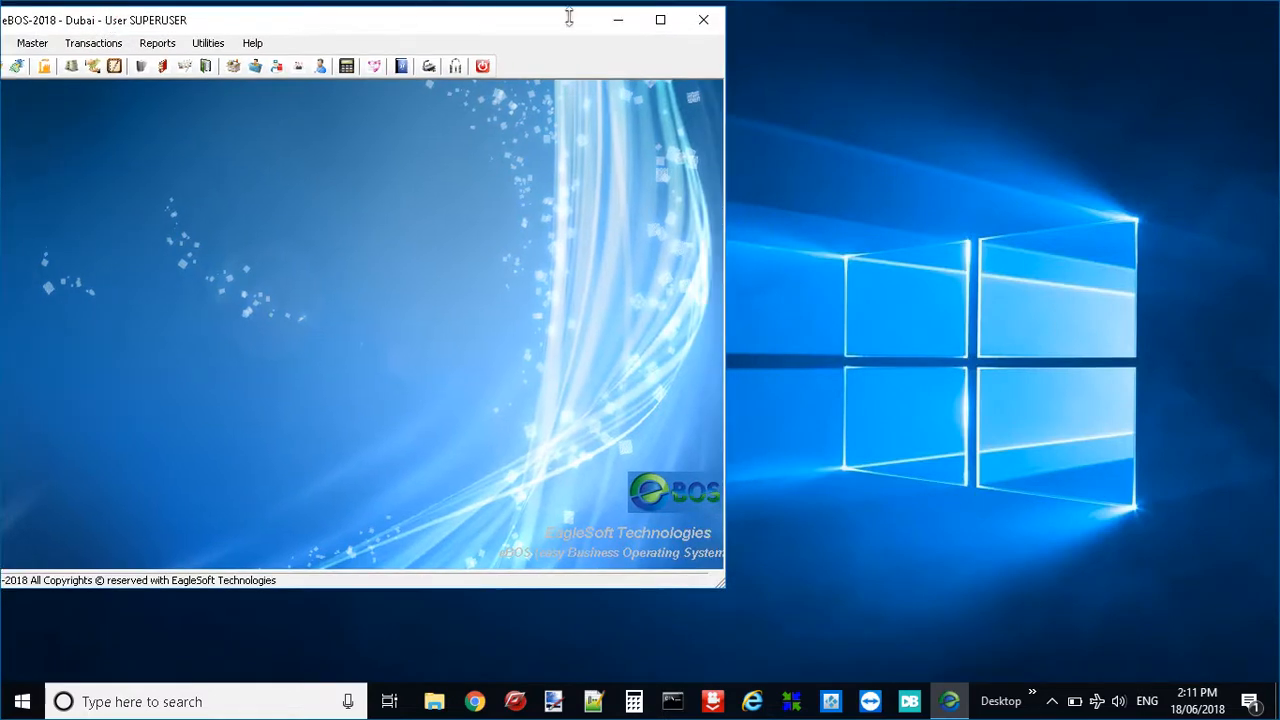
pyautogui.click(661, 19)
# Step: View a new quotation voucher with customer account AL AMER FARMS MANAGEMENT selected, including its Note field, and close it unsaved
pyautogui.click(105, 30)
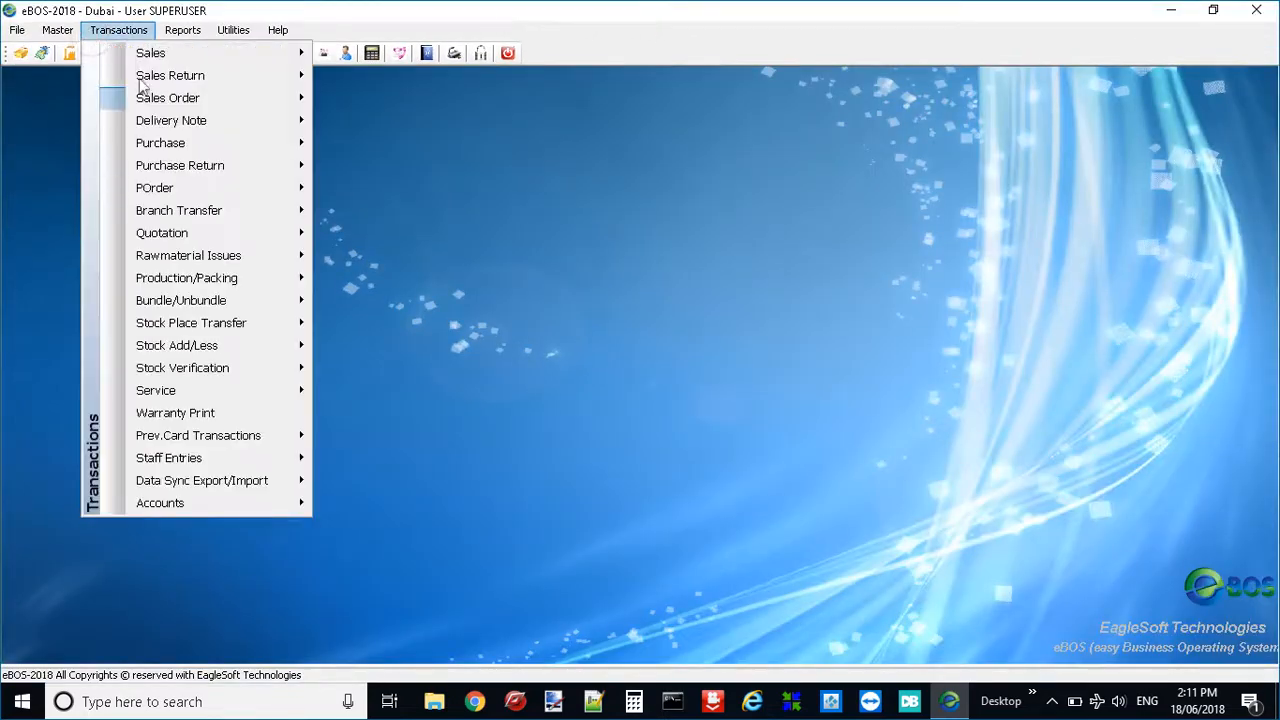
pyautogui.moveTo(203, 240)
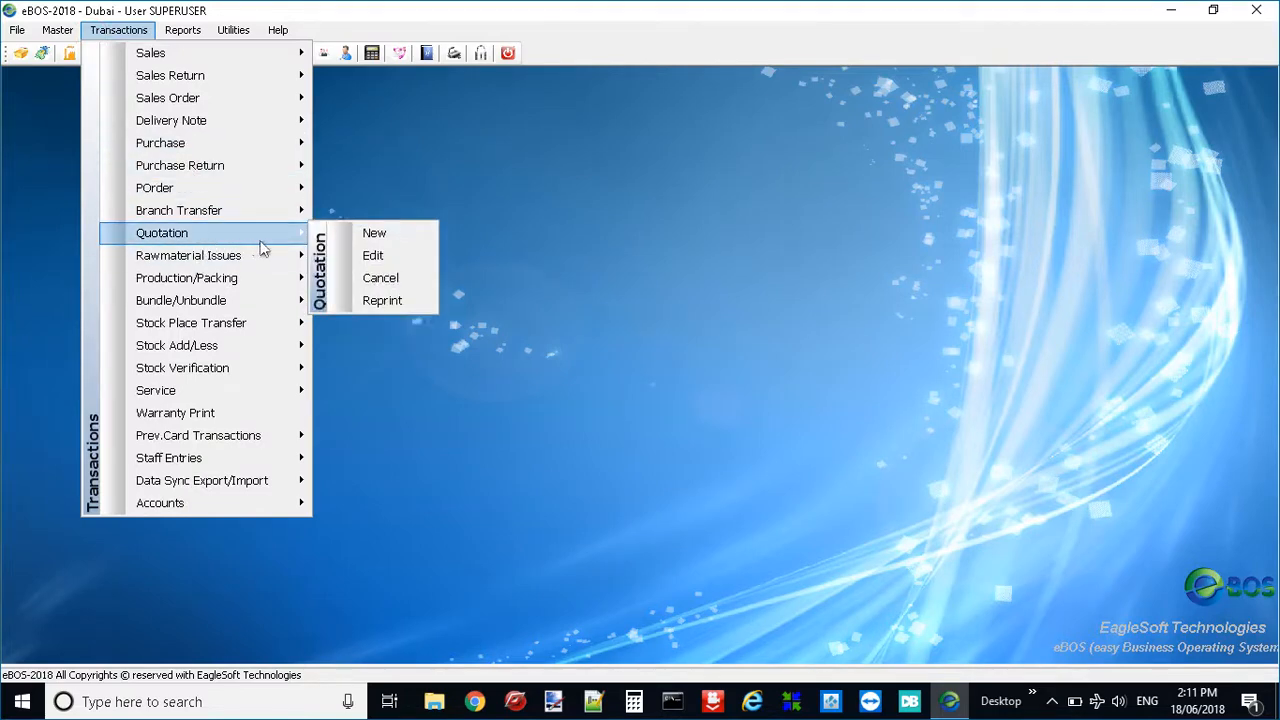
pyautogui.click(377, 235)
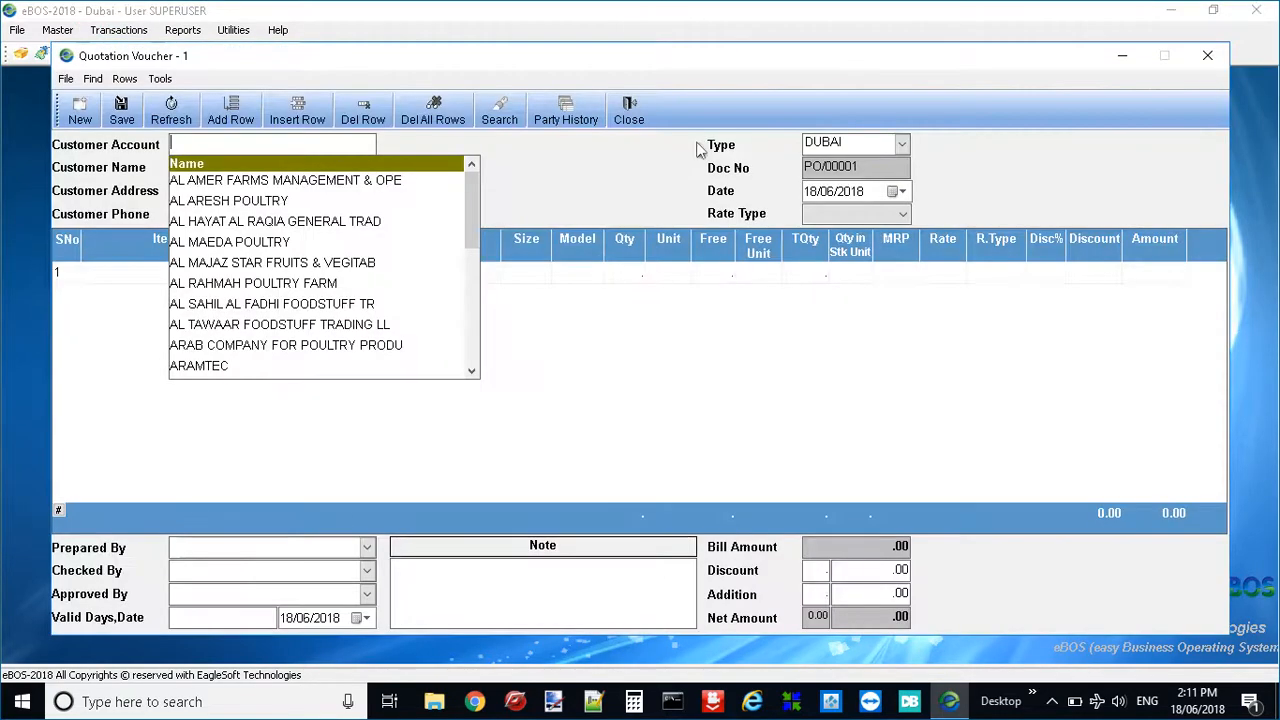
pyautogui.click(218, 185)
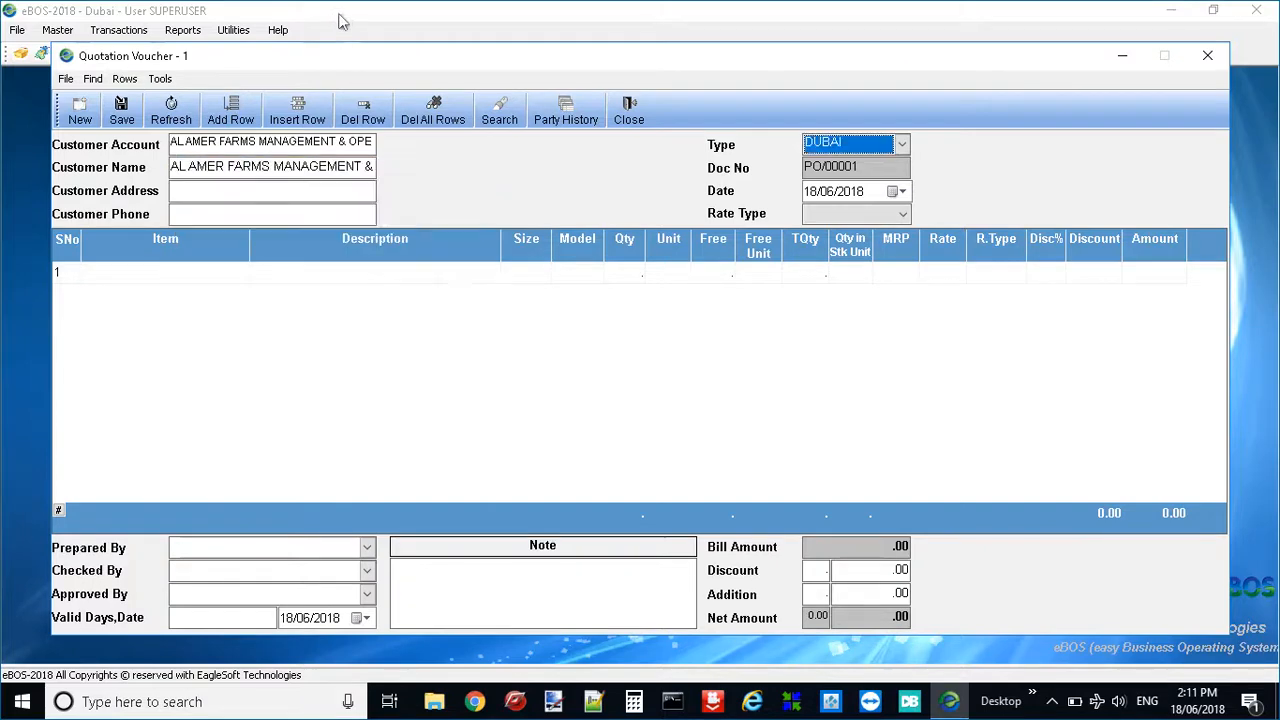
pyautogui.click(606, 587)
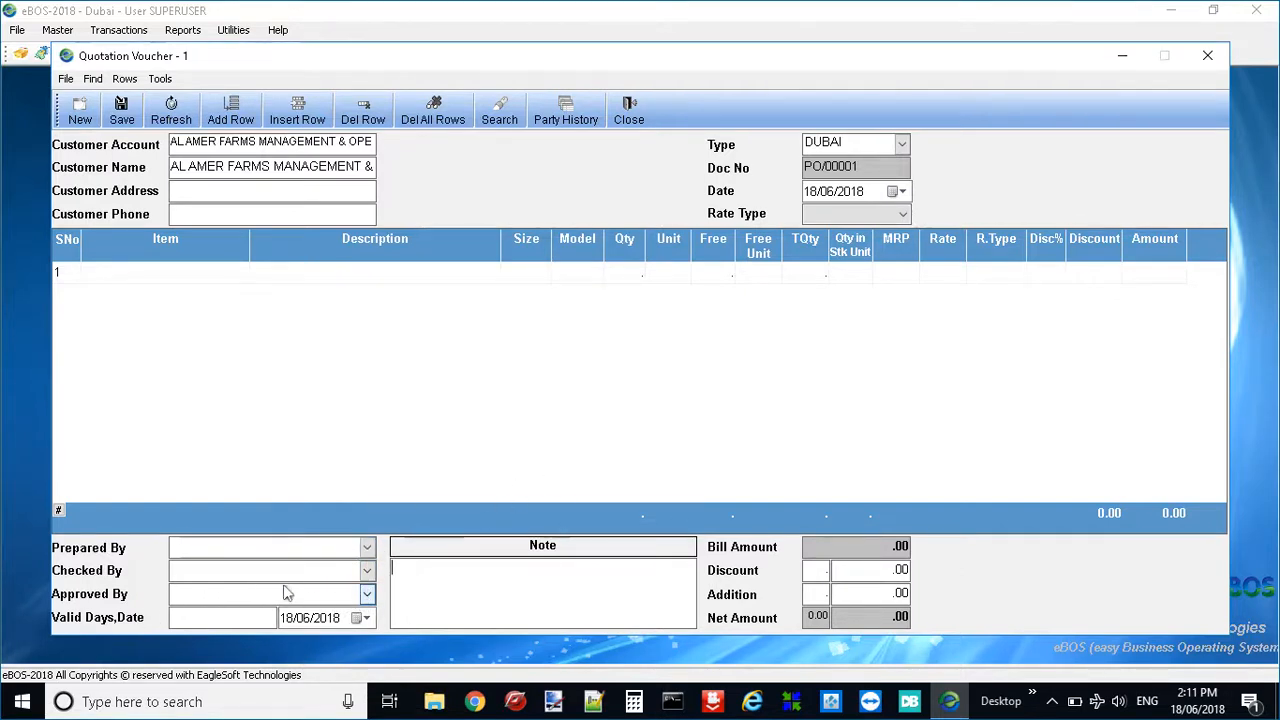
pyautogui.click(1207, 55)
# Step: View a new raw material issue voucher with CHICKEN BORN 1KG as the first item, and close it unsaved
pyautogui.click(114, 32)
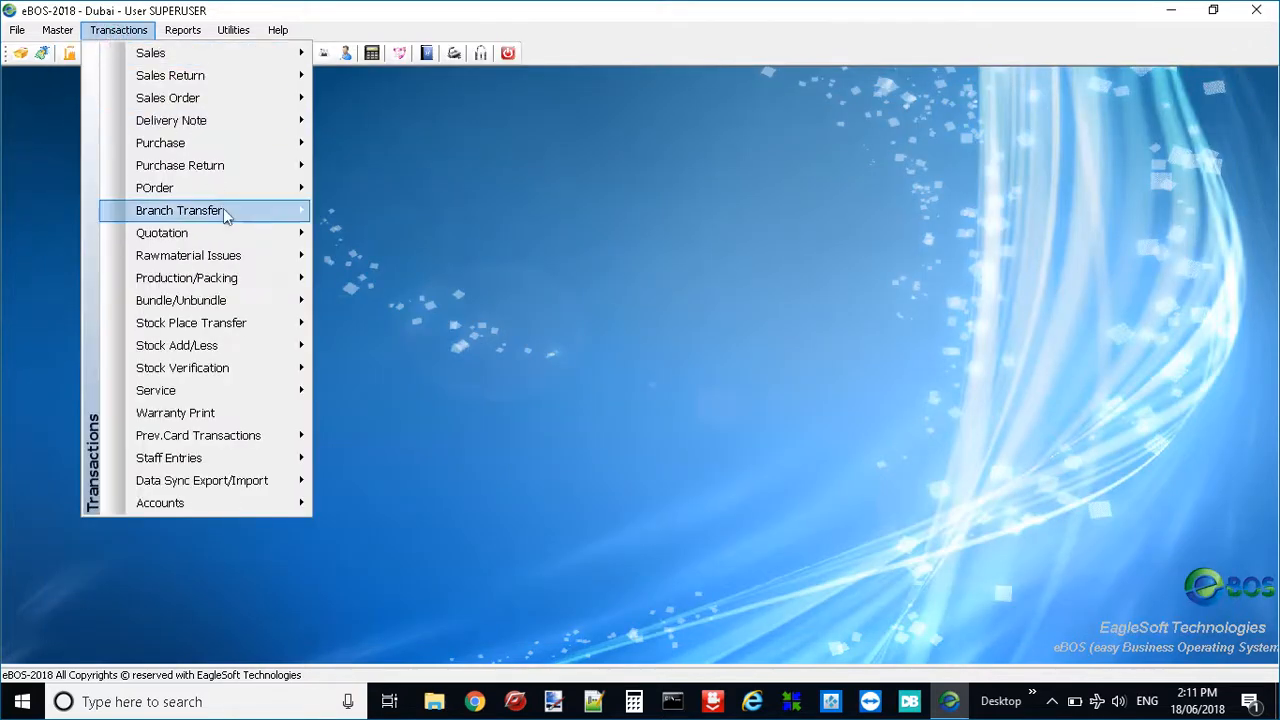
pyautogui.moveTo(249, 261)
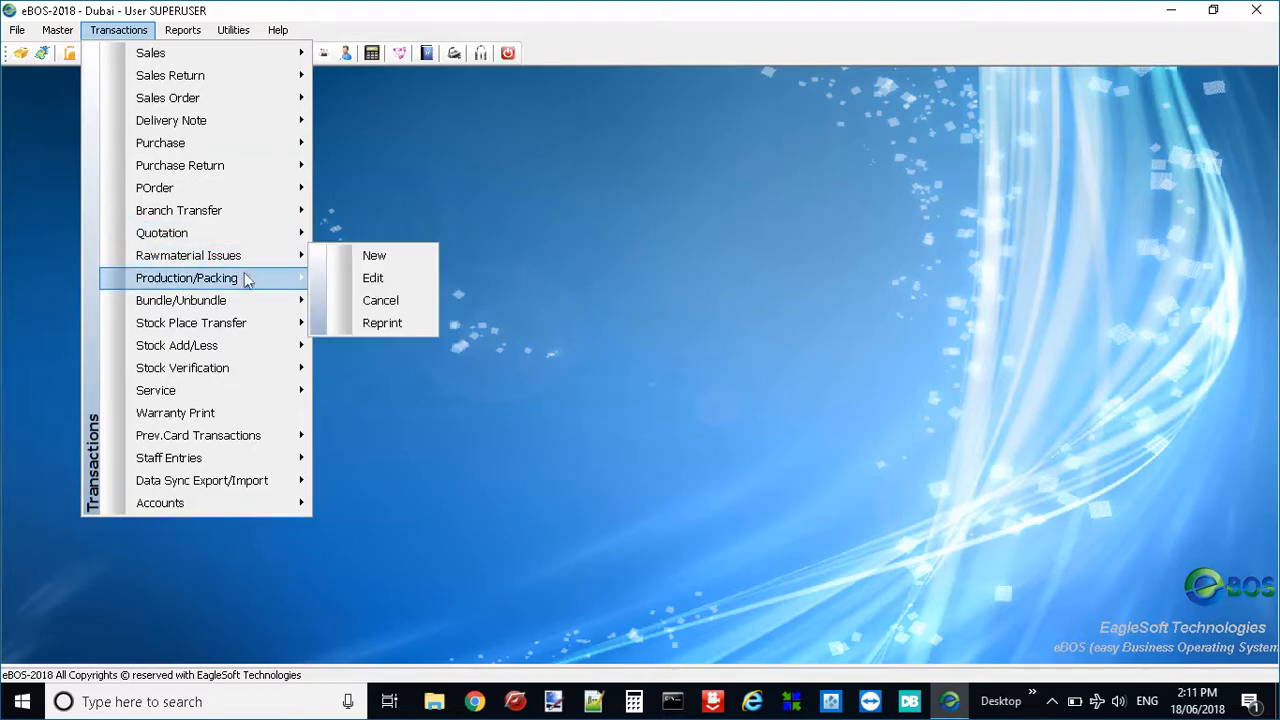
pyautogui.moveTo(247, 283)
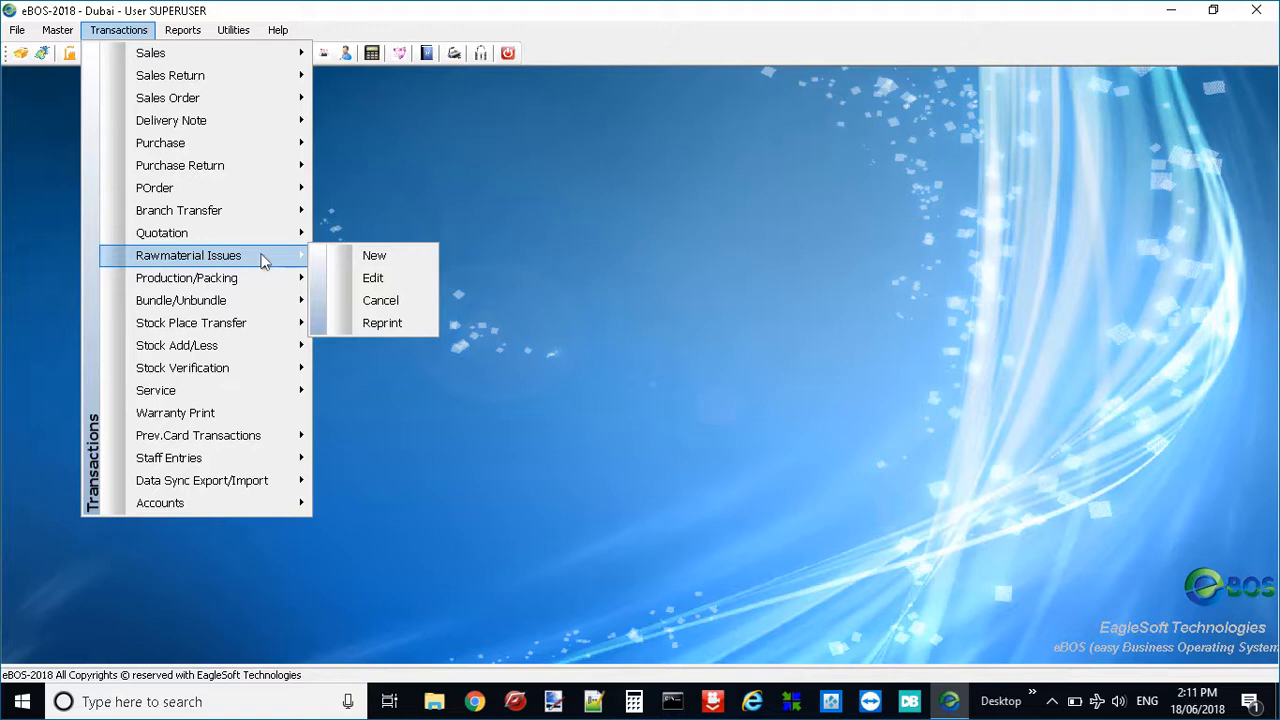
pyautogui.click(368, 258)
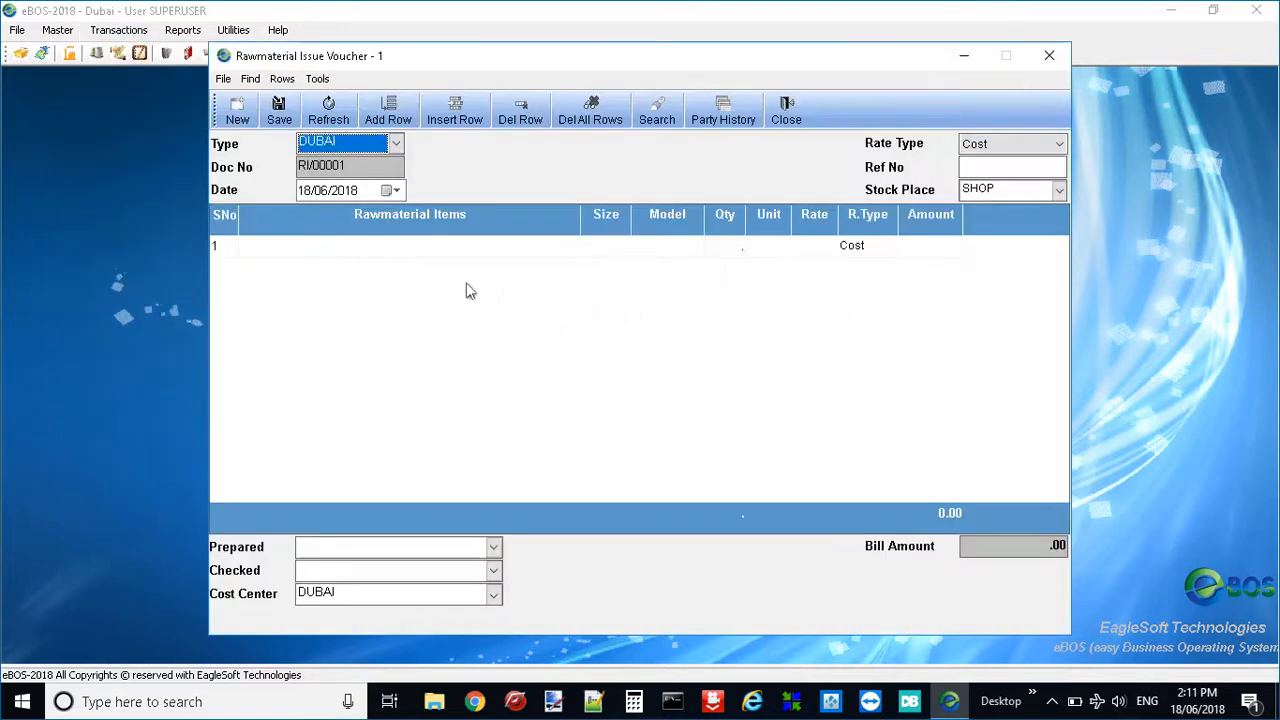
pyautogui.click(340, 235)
pyautogui.click(328, 290)
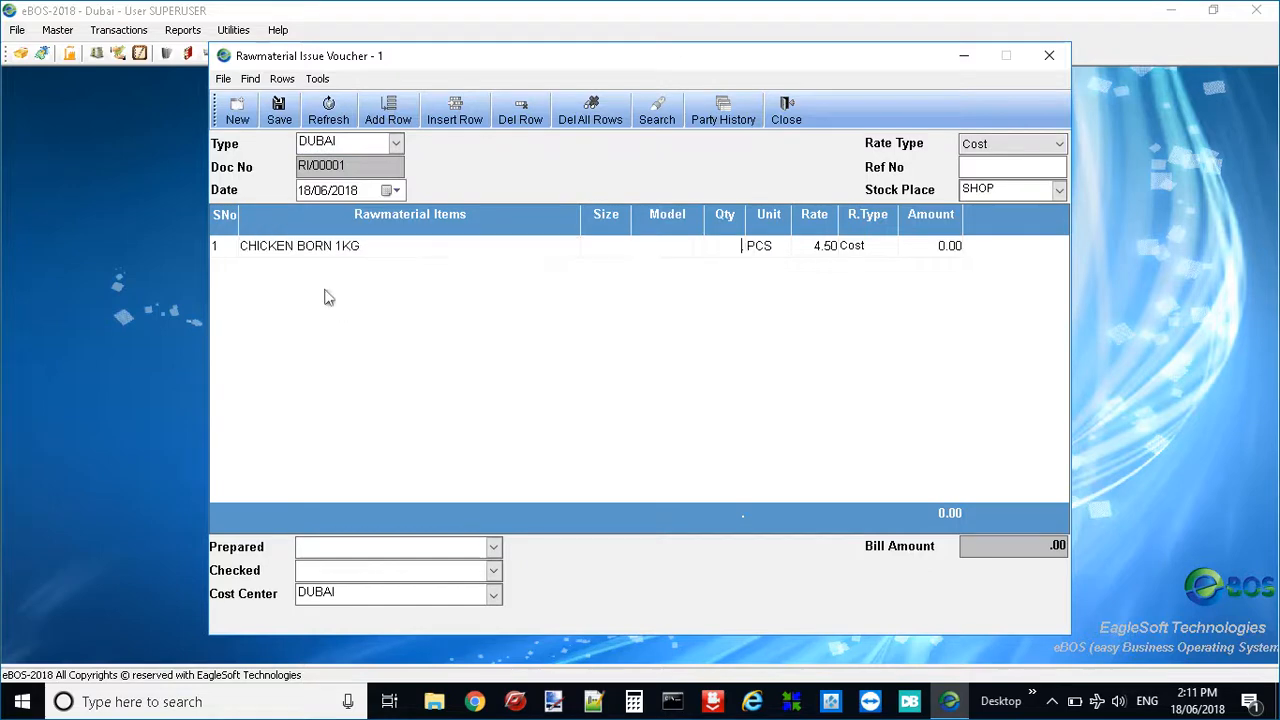
pyautogui.click(1049, 55)
# Step: Create a new production voucher with CHICKEN BORN 1KG as both the production item and the raw material item
pyautogui.click(118, 30)
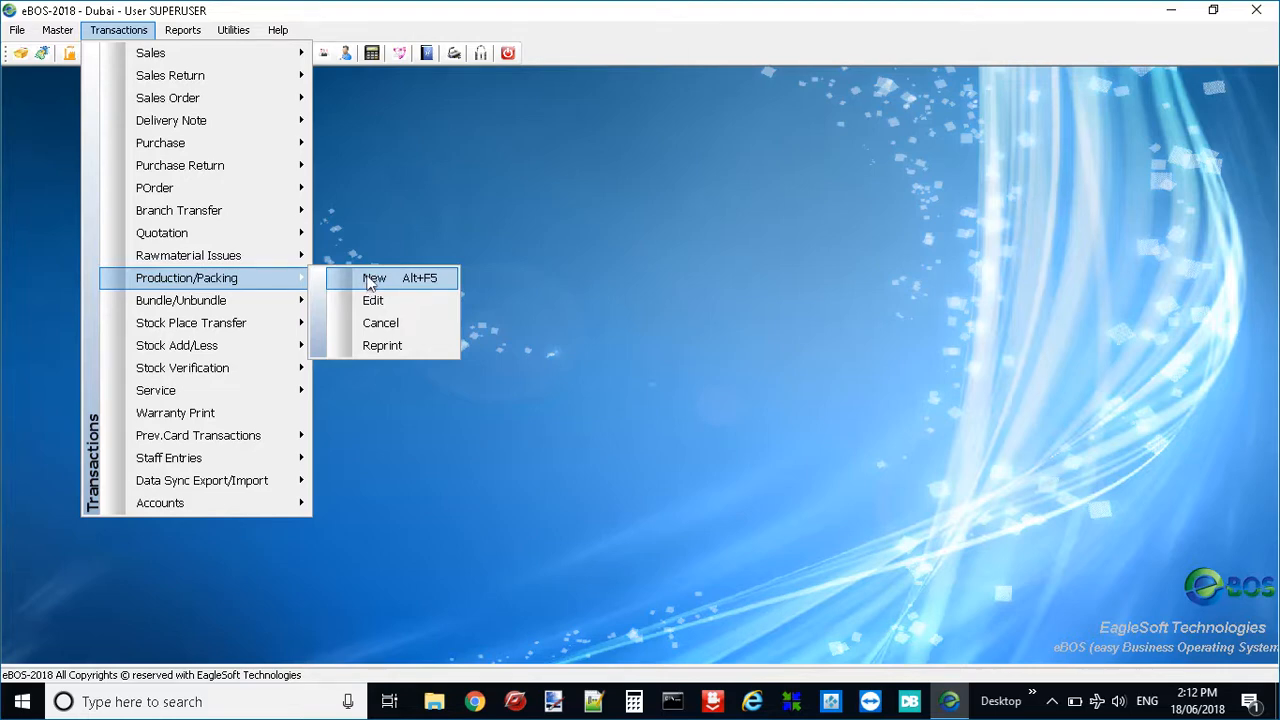
pyautogui.click(370, 282)
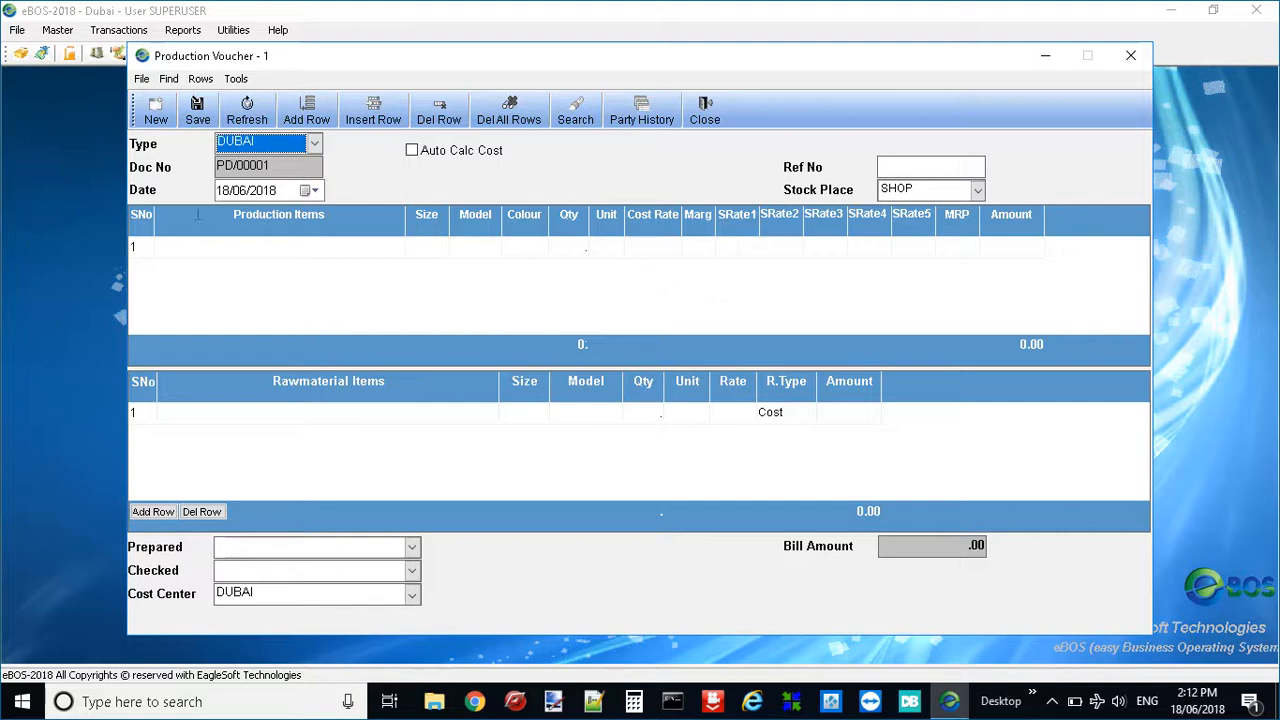
pyautogui.click(258, 250)
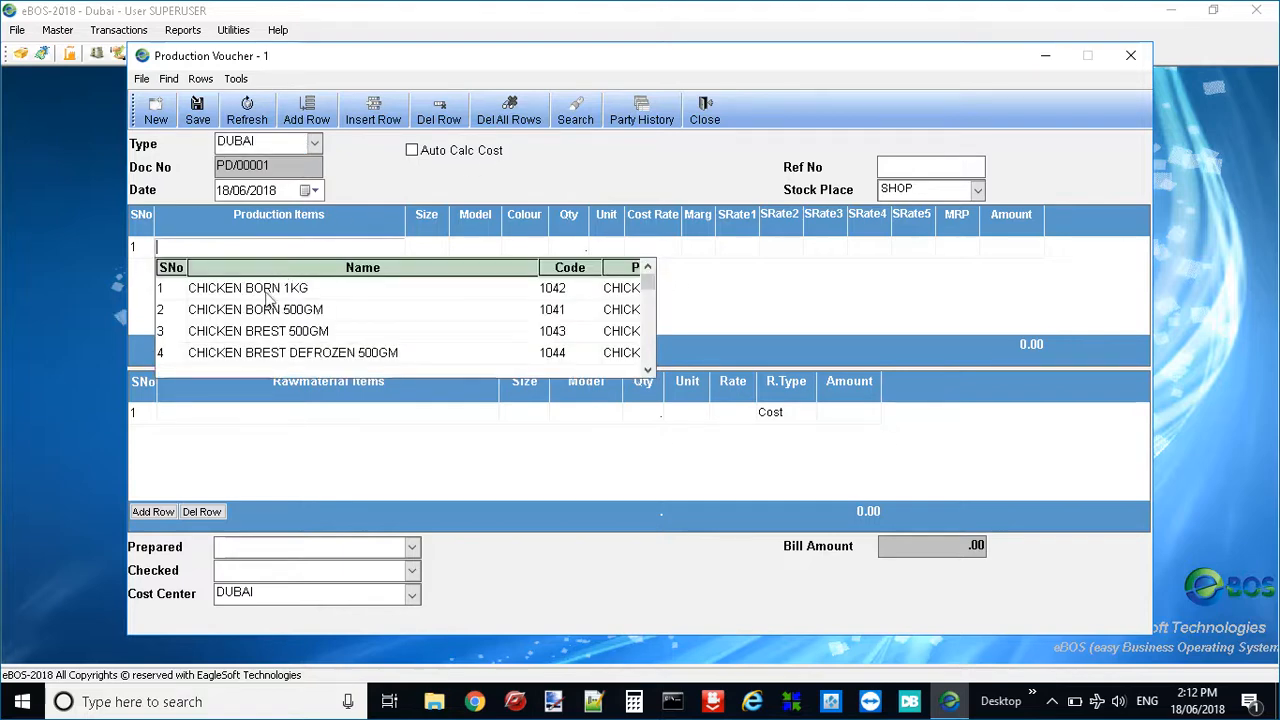
pyautogui.doubleClick(294, 287)
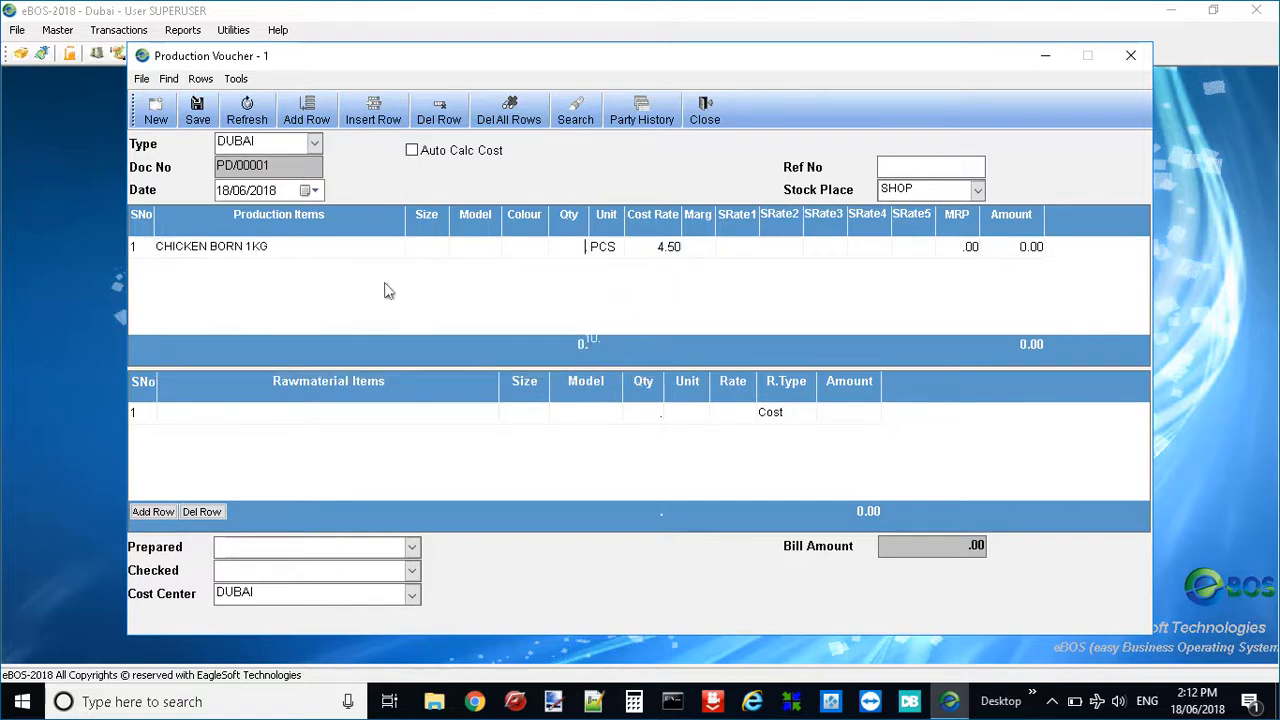
pyautogui.click(160, 512)
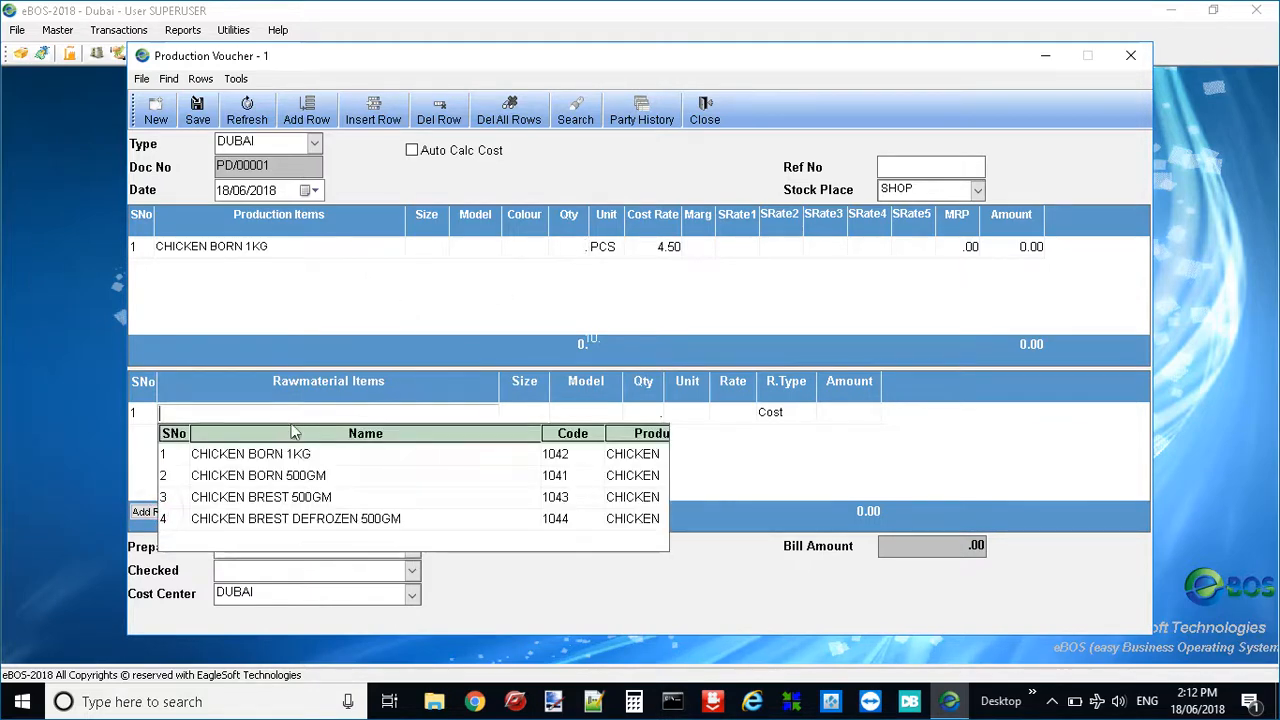
pyautogui.doubleClick(256, 461)
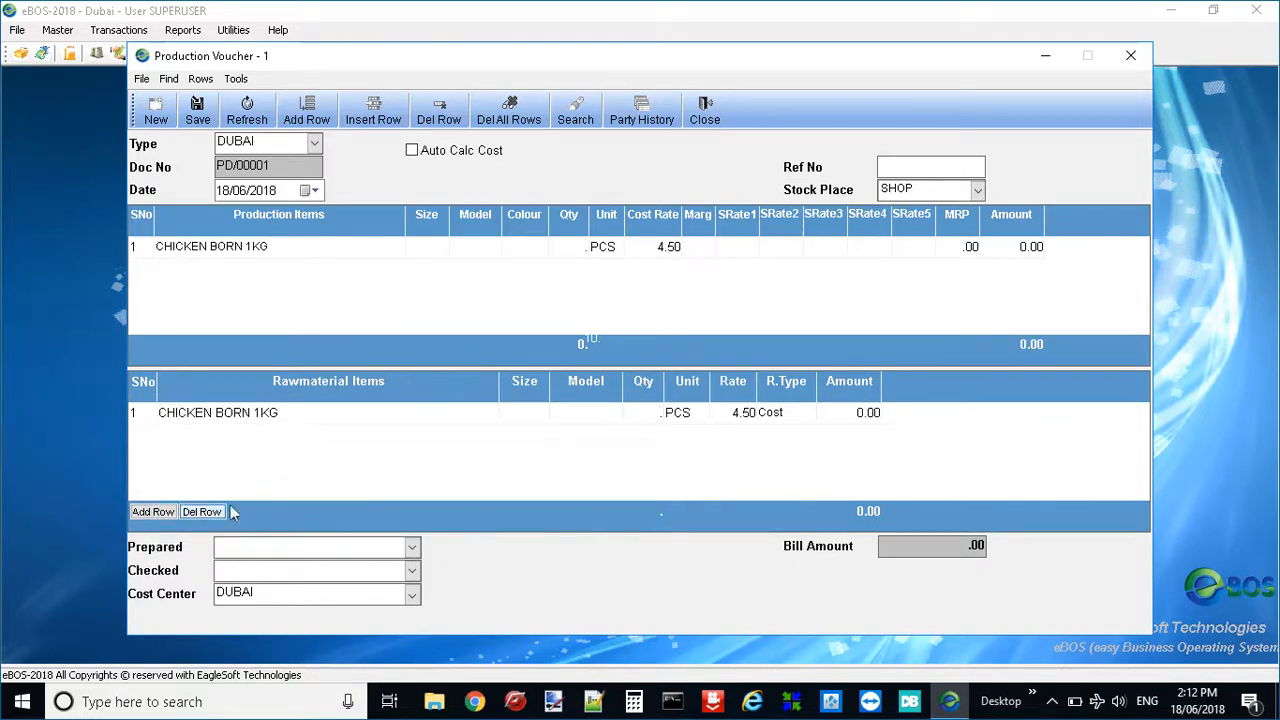
# Step: Add CHICKEN BREST 500GM as the second raw material item, and close the production voucher unsaved
pyautogui.click(153, 512)
pyautogui.doubleClick(320, 515)
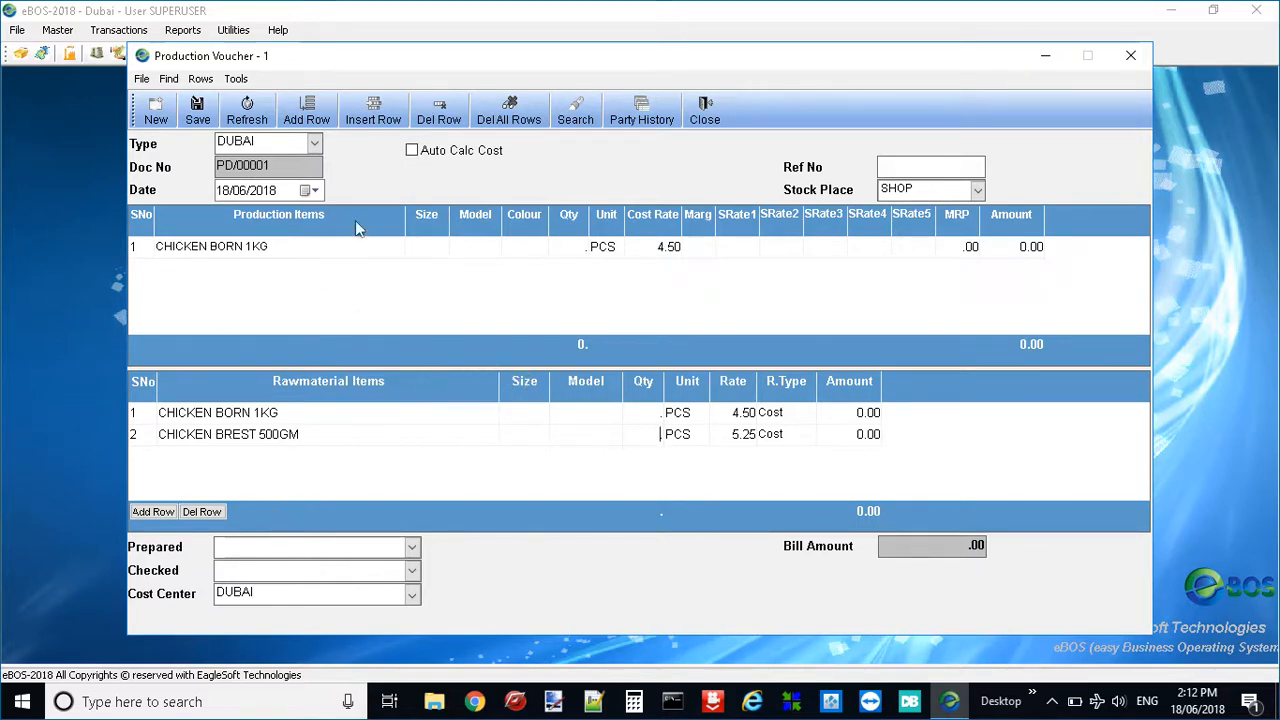
pyautogui.click(1124, 60)
# Step: Start a new bundle entry voucher with CHICKEN BORN 1KG as the first item at a quantity of 2 per bundle
pyautogui.click(98, 29)
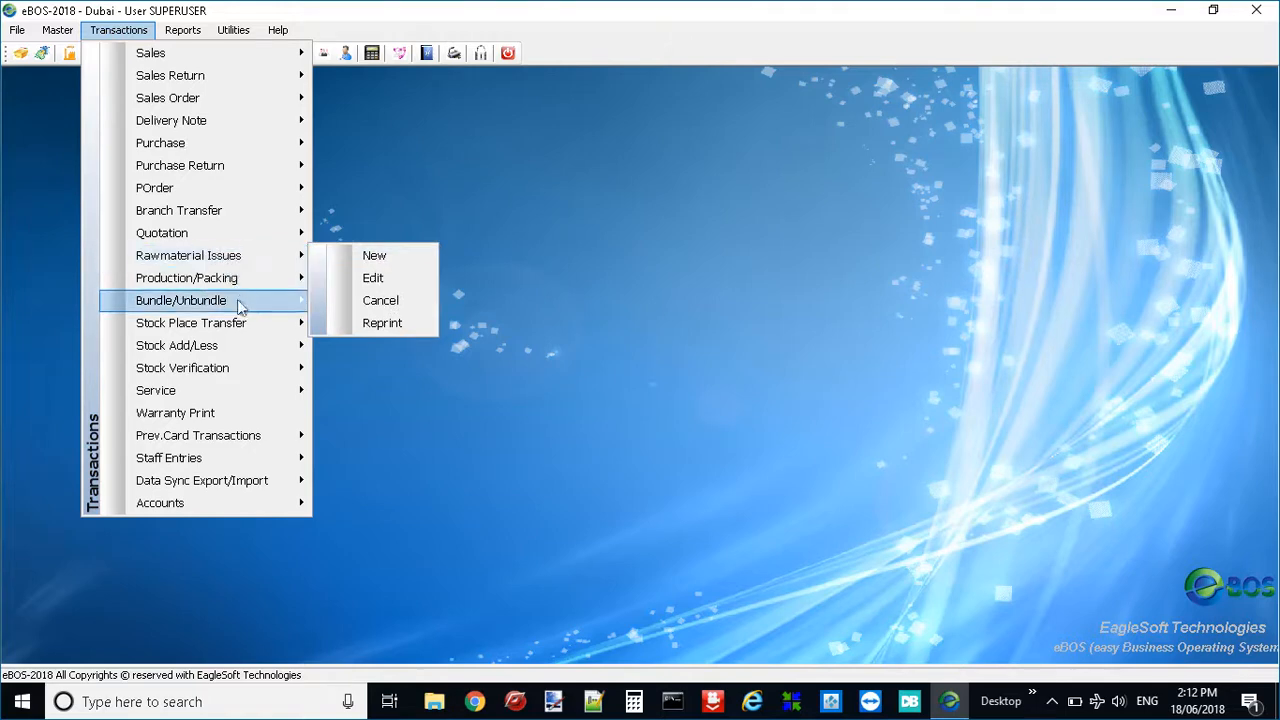
pyautogui.moveTo(247, 314)
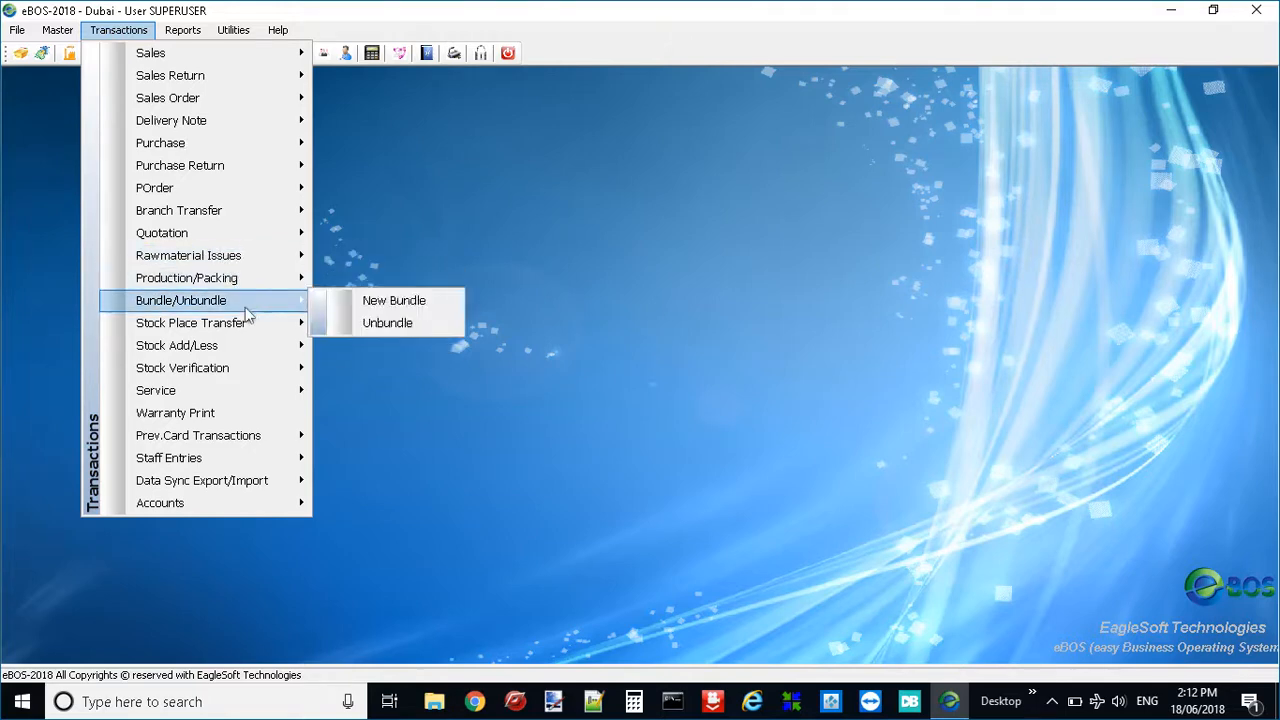
pyautogui.click(357, 301)
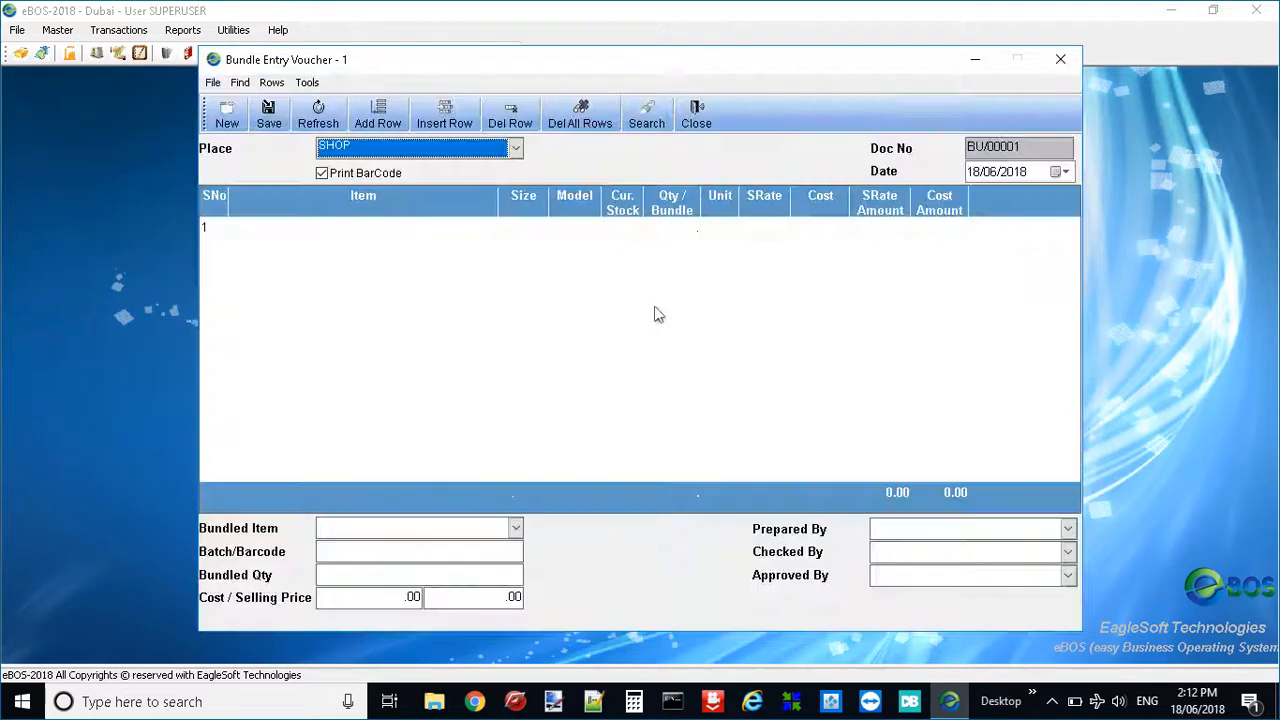
pyautogui.click(314, 228)
pyautogui.click(346, 263)
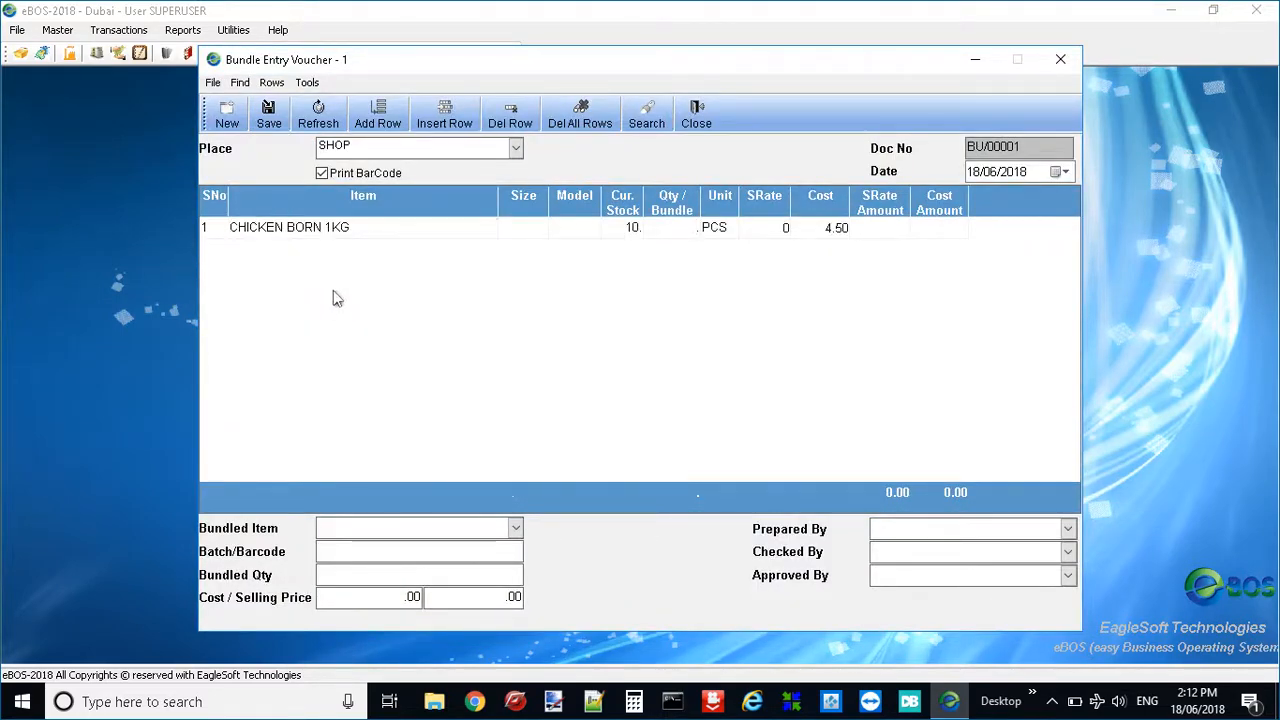
pyautogui.write('2')
pyautogui.press('Return')
# Step: Add a second CHICKEN BORN 1KG row with quantity 1 per bundle, and close the bundle entry voucher unsaved
pyautogui.click(337, 292)
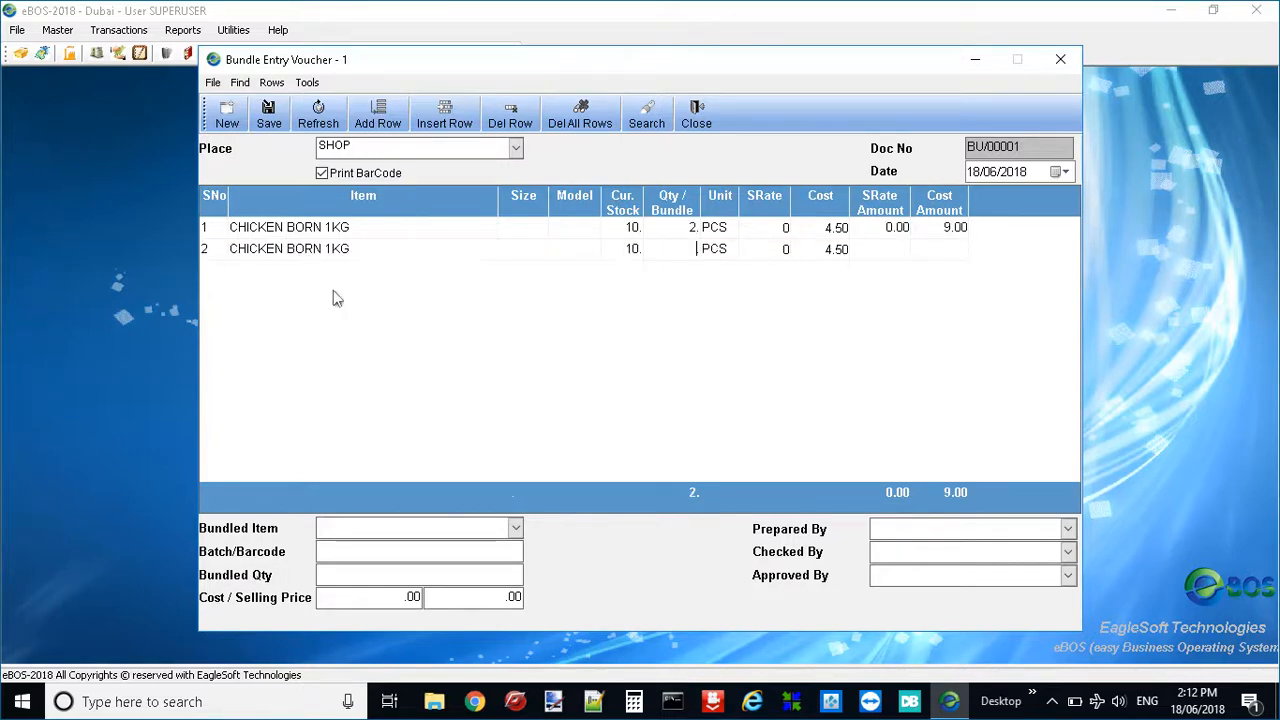
pyautogui.write('1')
pyautogui.press('Return')
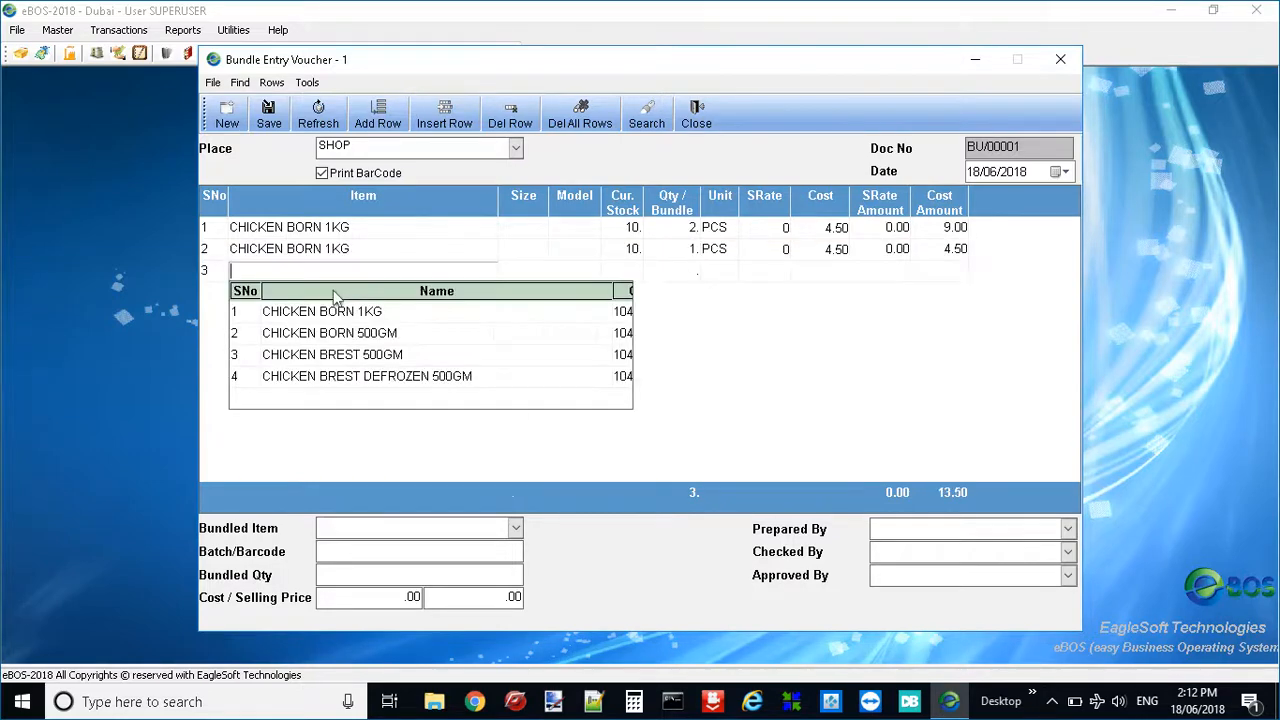
pyautogui.click(910, 545)
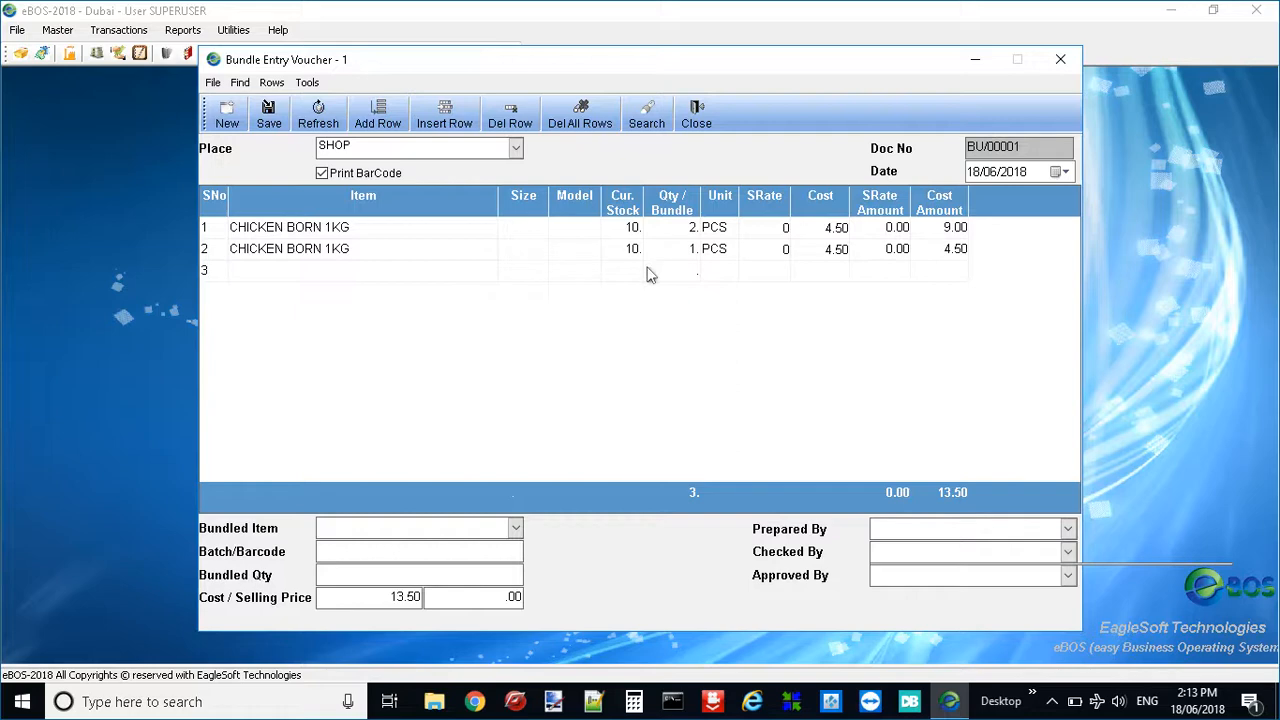
pyautogui.click(1060, 59)
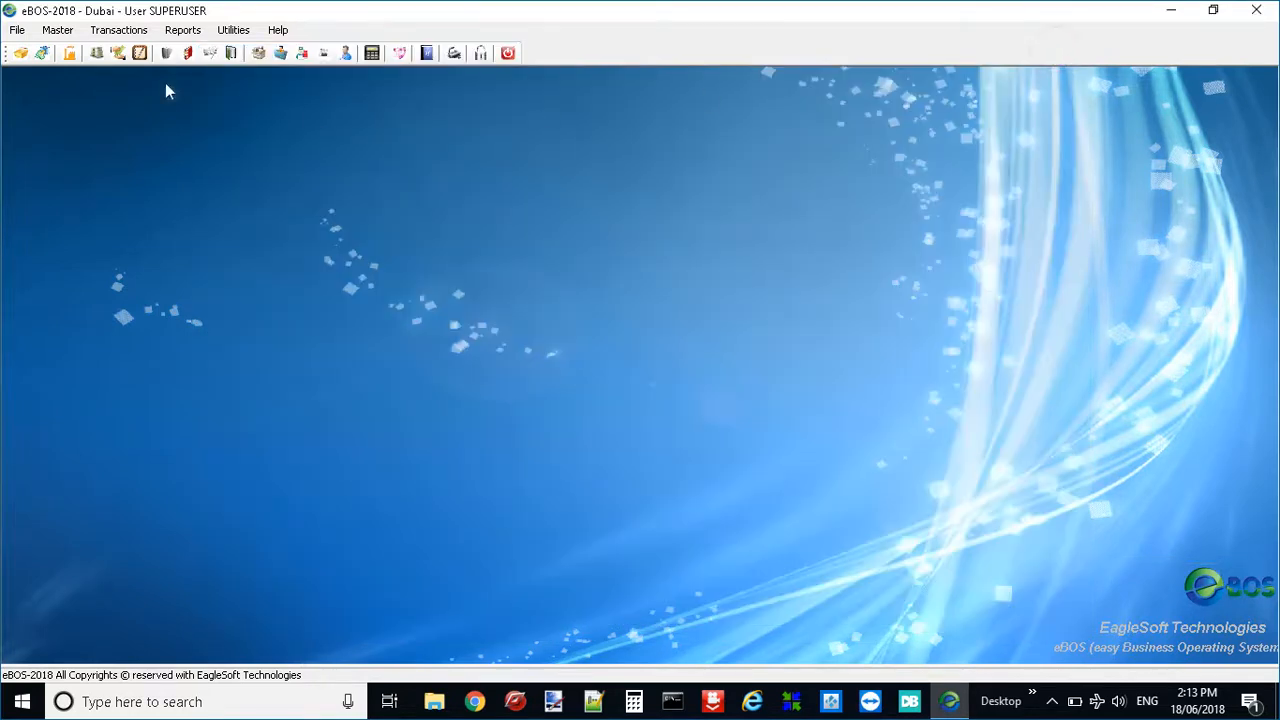
# Step: Start a new stock place transfer voucher from SHOP to SERVICE with DUBAI as the branch
pyautogui.click(118, 30)
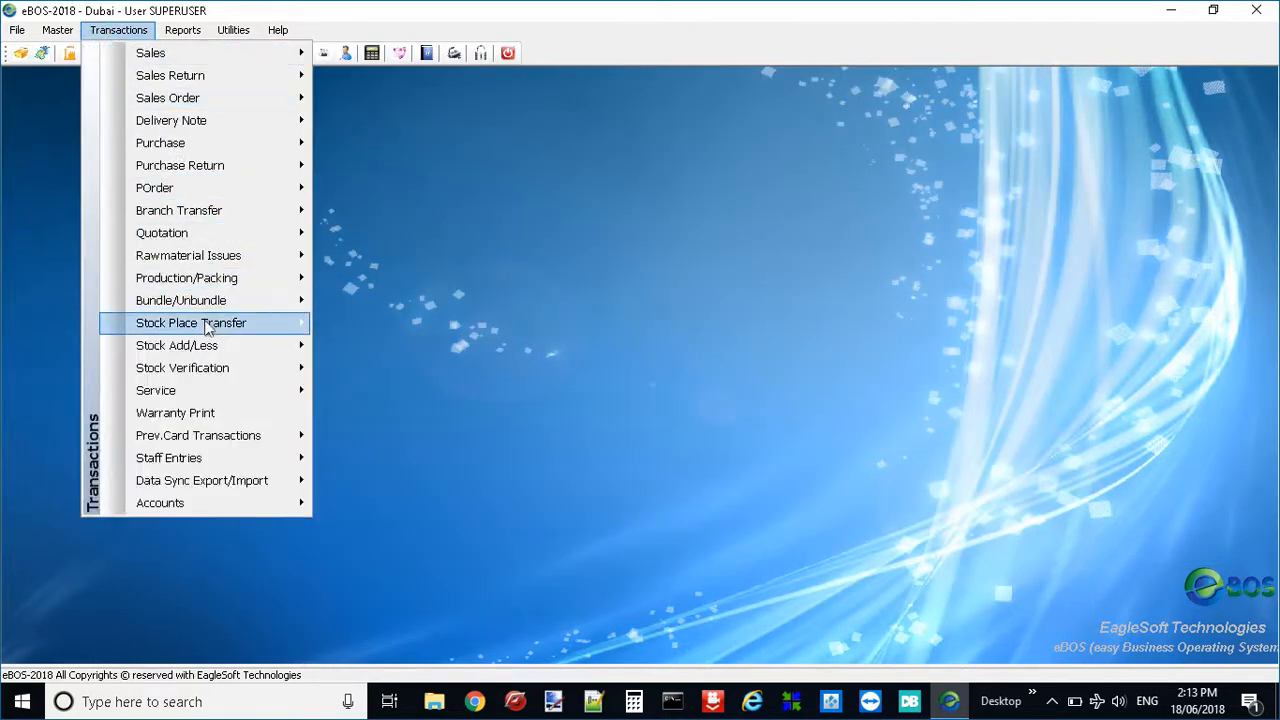
pyautogui.moveTo(208, 330)
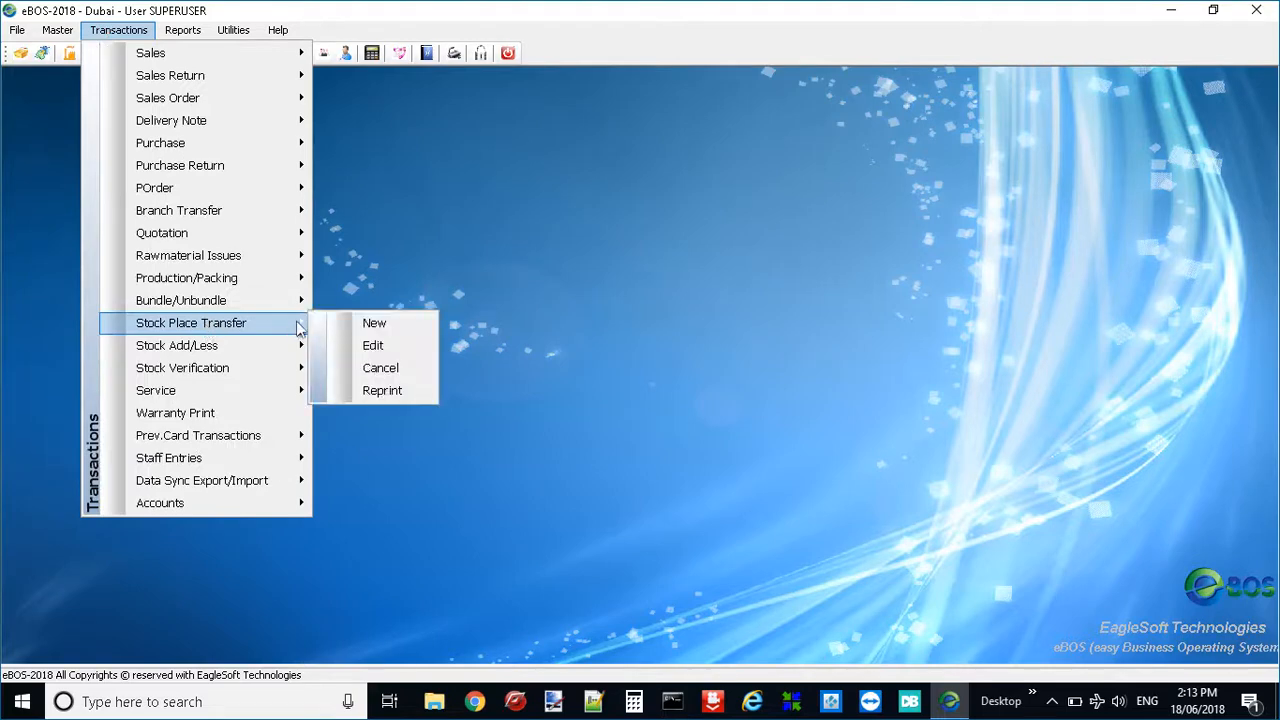
pyautogui.click(355, 322)
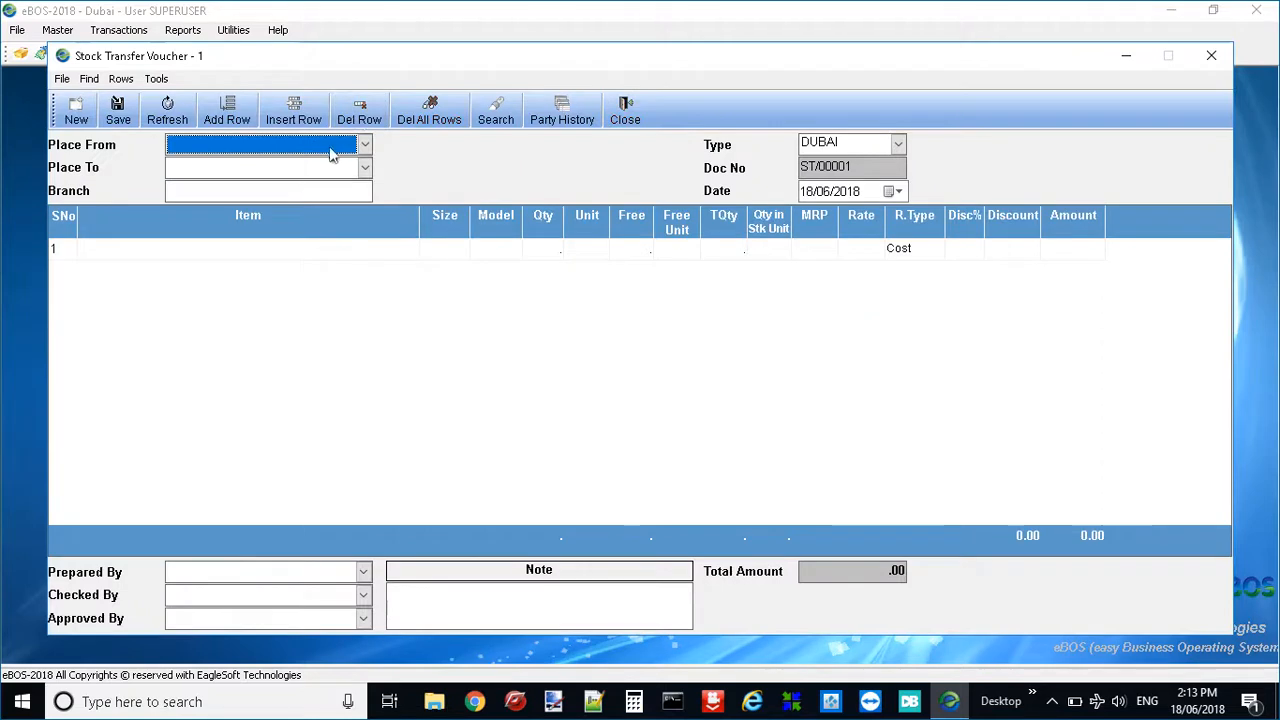
pyautogui.click(363, 145)
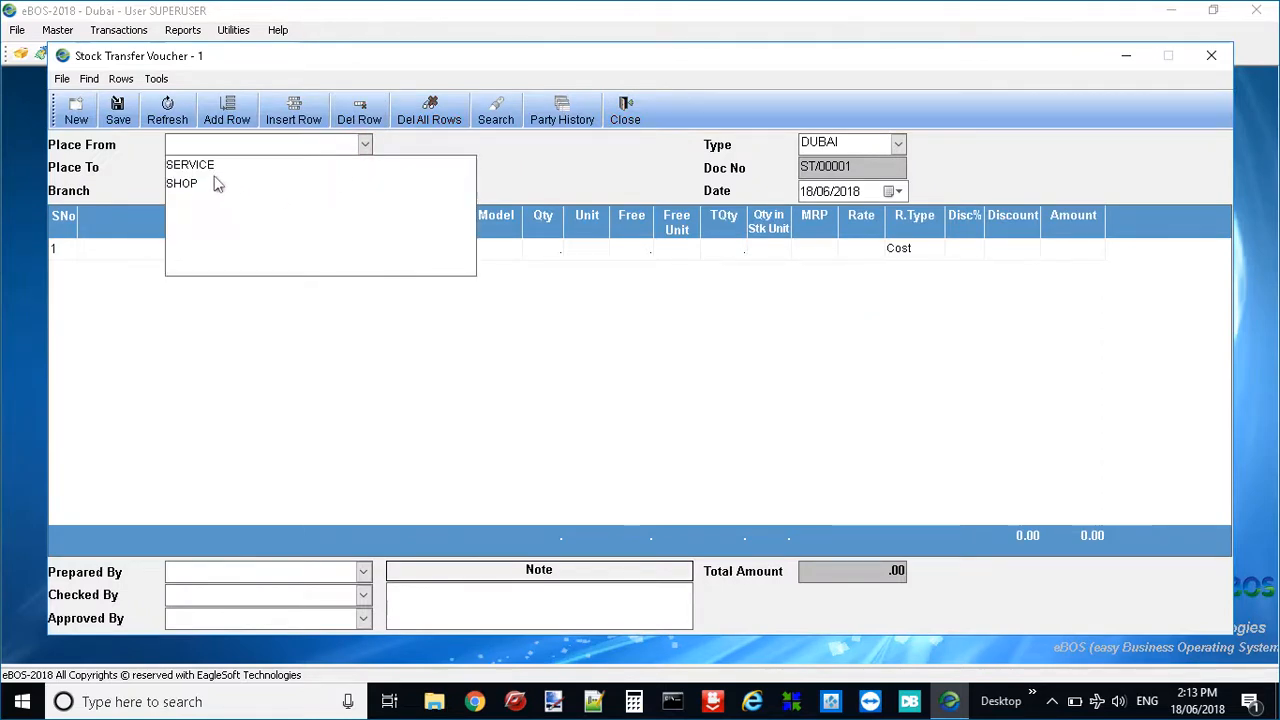
pyautogui.click(218, 184)
pyautogui.click(364, 168)
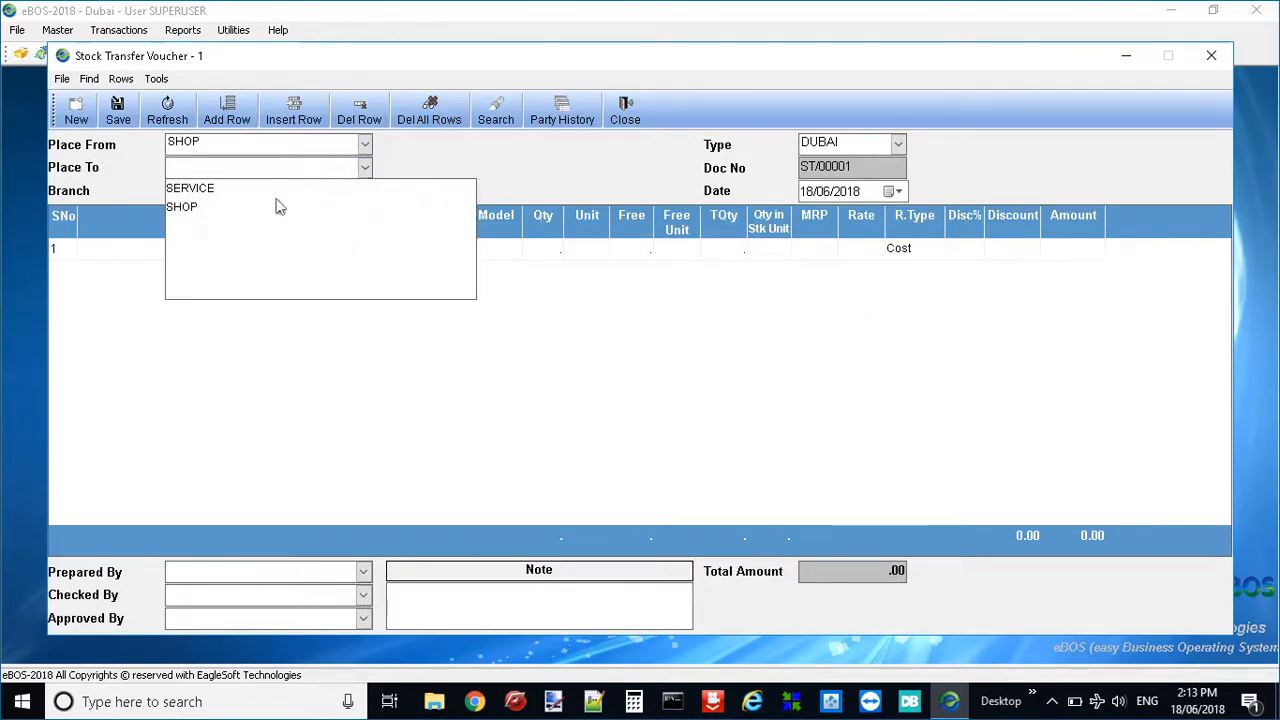
pyautogui.click(224, 190)
pyautogui.click(213, 192)
pyautogui.click(200, 228)
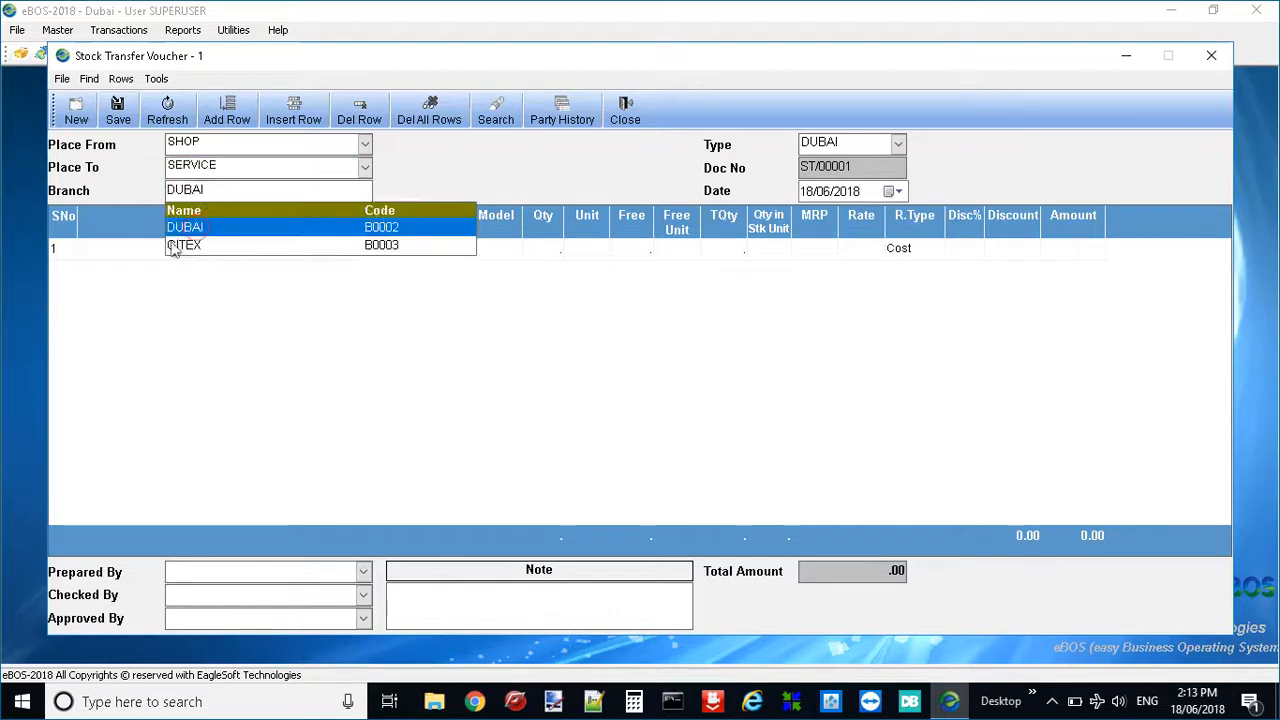
# Step: Enter CHICKEN BORN 1KG as the first transfer item, and close the stock transfer voucher unsaved
pyautogui.click(150, 250)
pyautogui.click(166, 294)
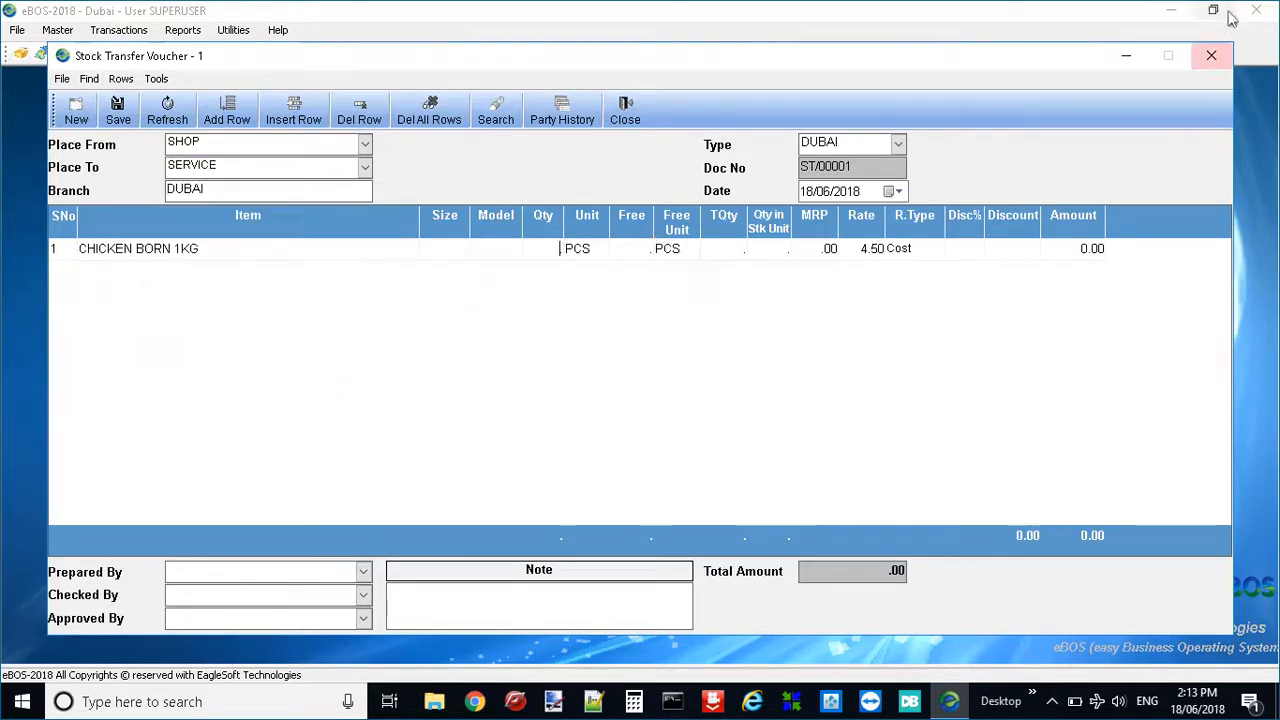
pyautogui.click(1211, 55)
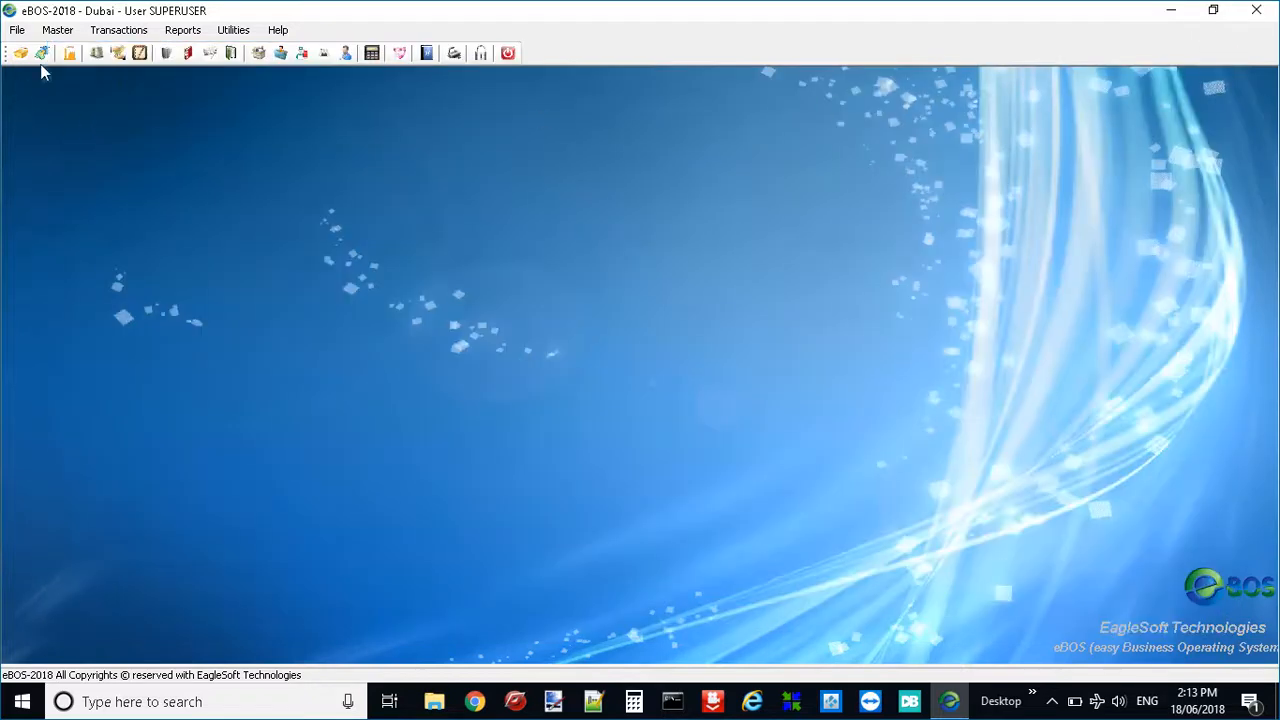
pyautogui.click(95, 32)
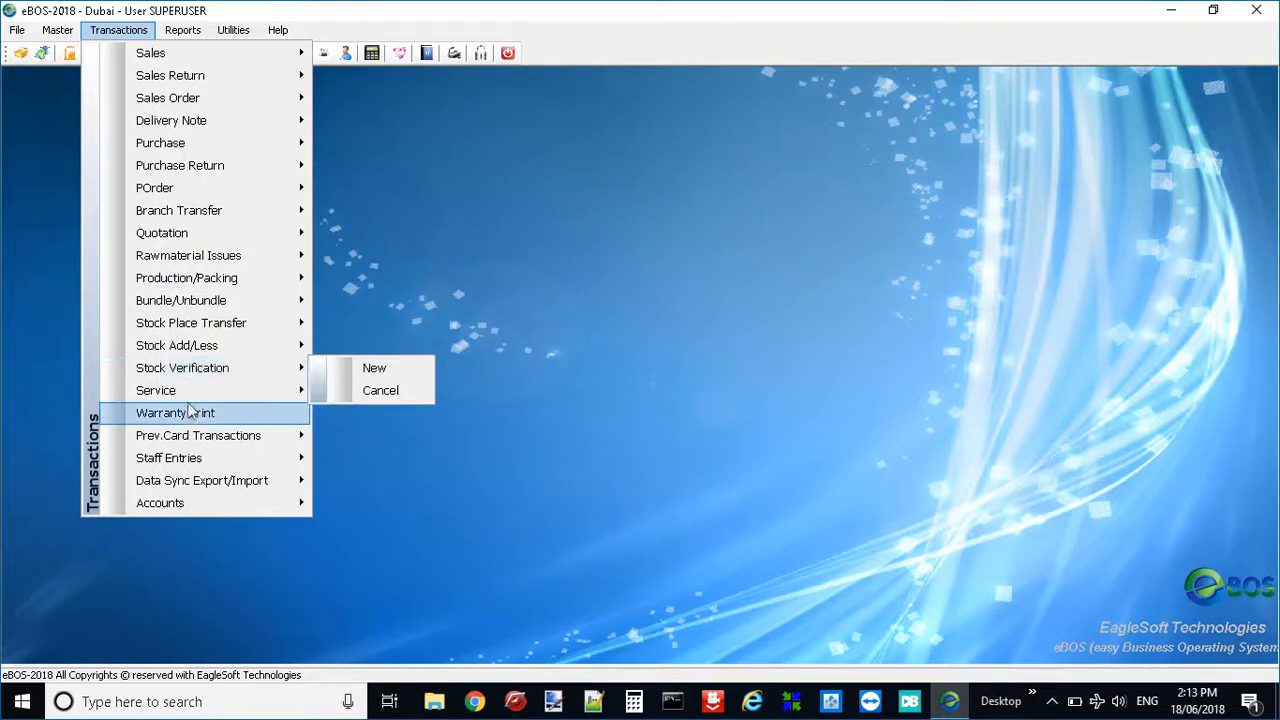
pyautogui.moveTo(225, 348)
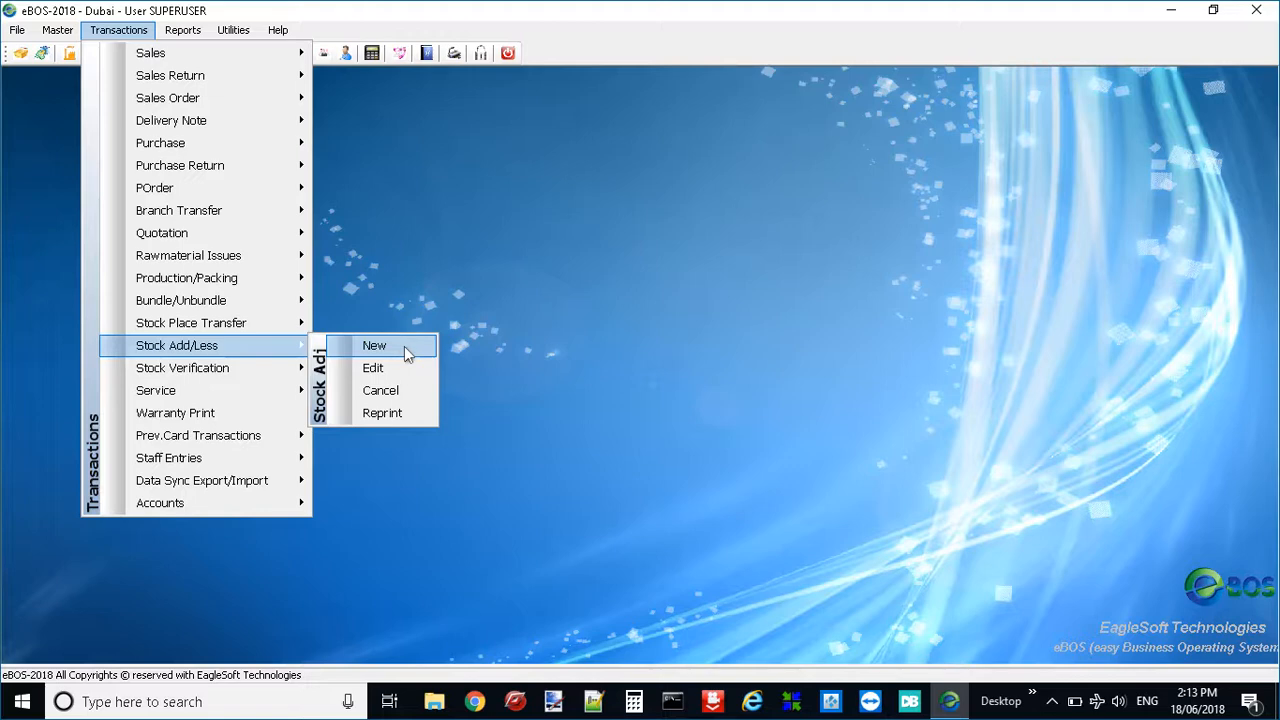
pyautogui.click(373, 368)
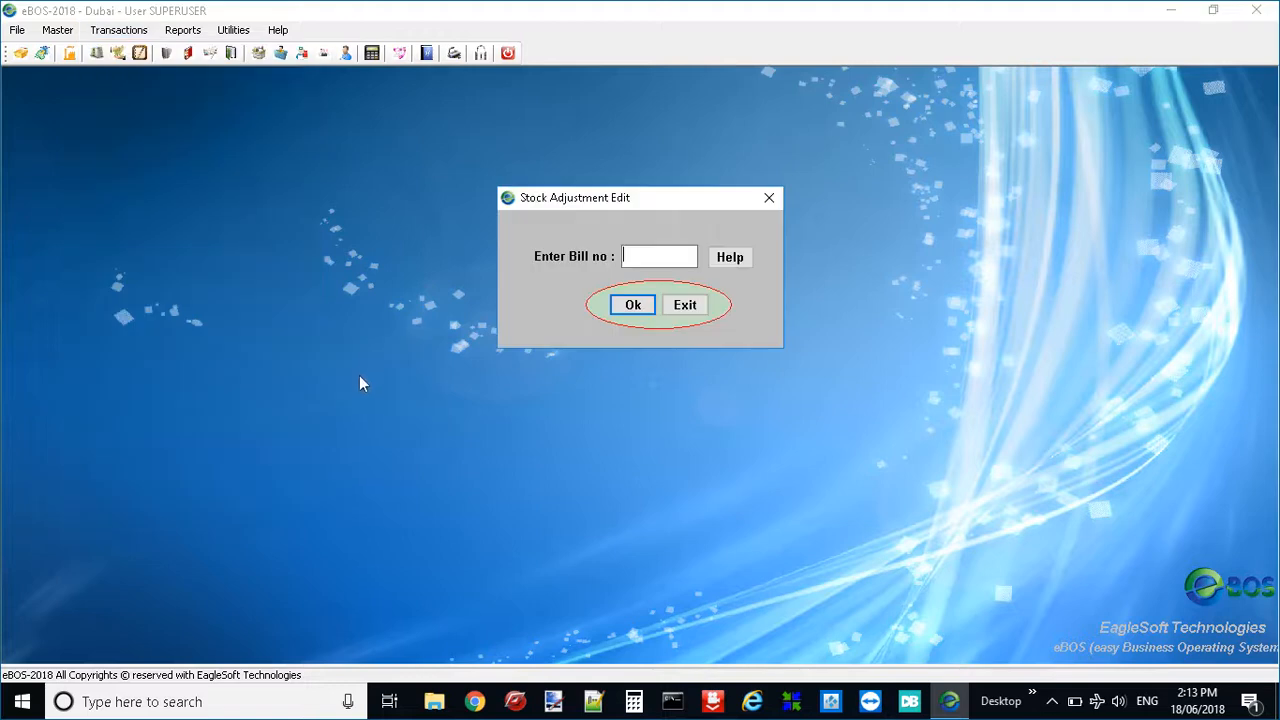
pyautogui.click(769, 197)
# Step: View a new stock adjustment voucher with CHICKEN BORN 1KG as the first item, and close it unsaved
pyautogui.click(95, 30)
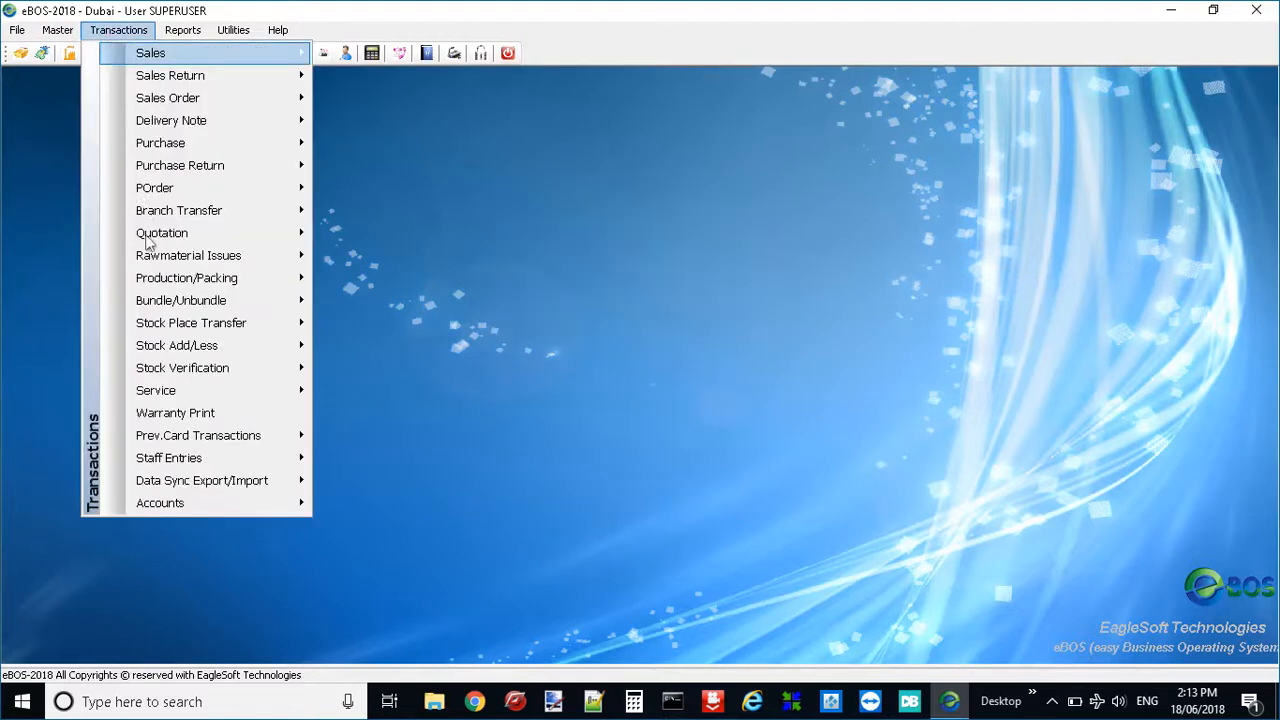
pyautogui.moveTo(271, 346)
pyautogui.click(372, 346)
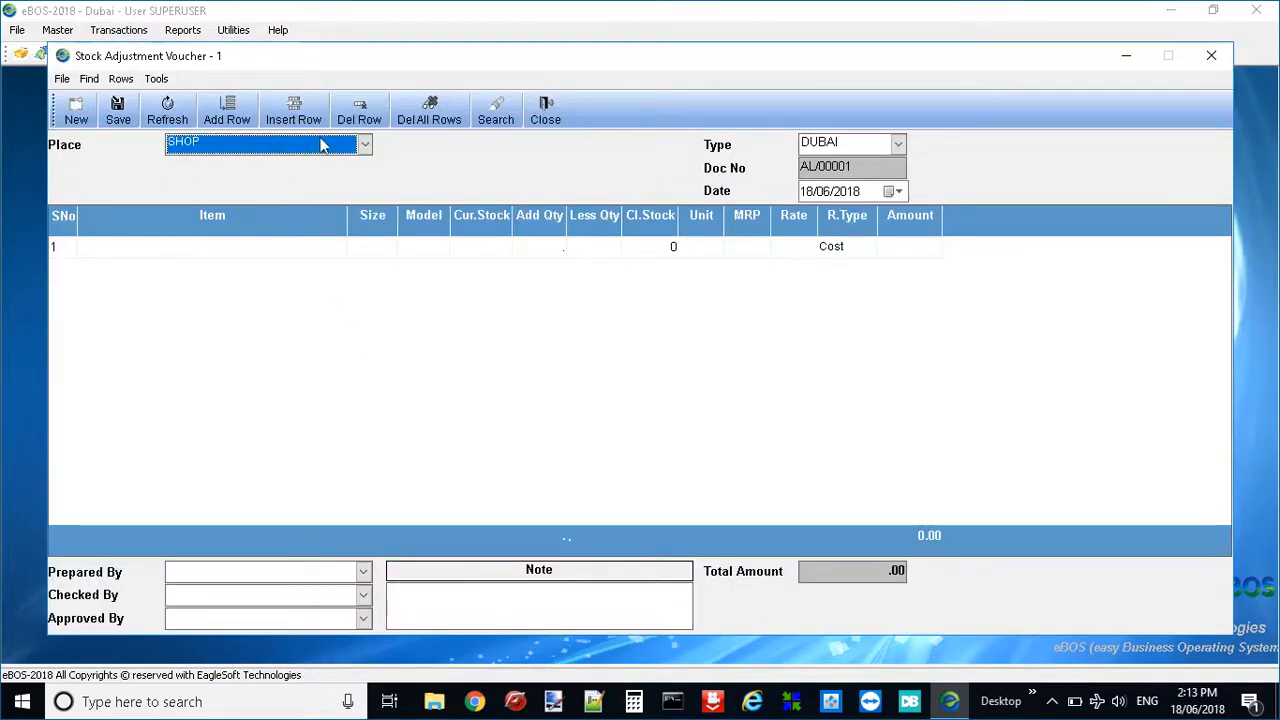
pyautogui.click(193, 263)
pyautogui.click(213, 290)
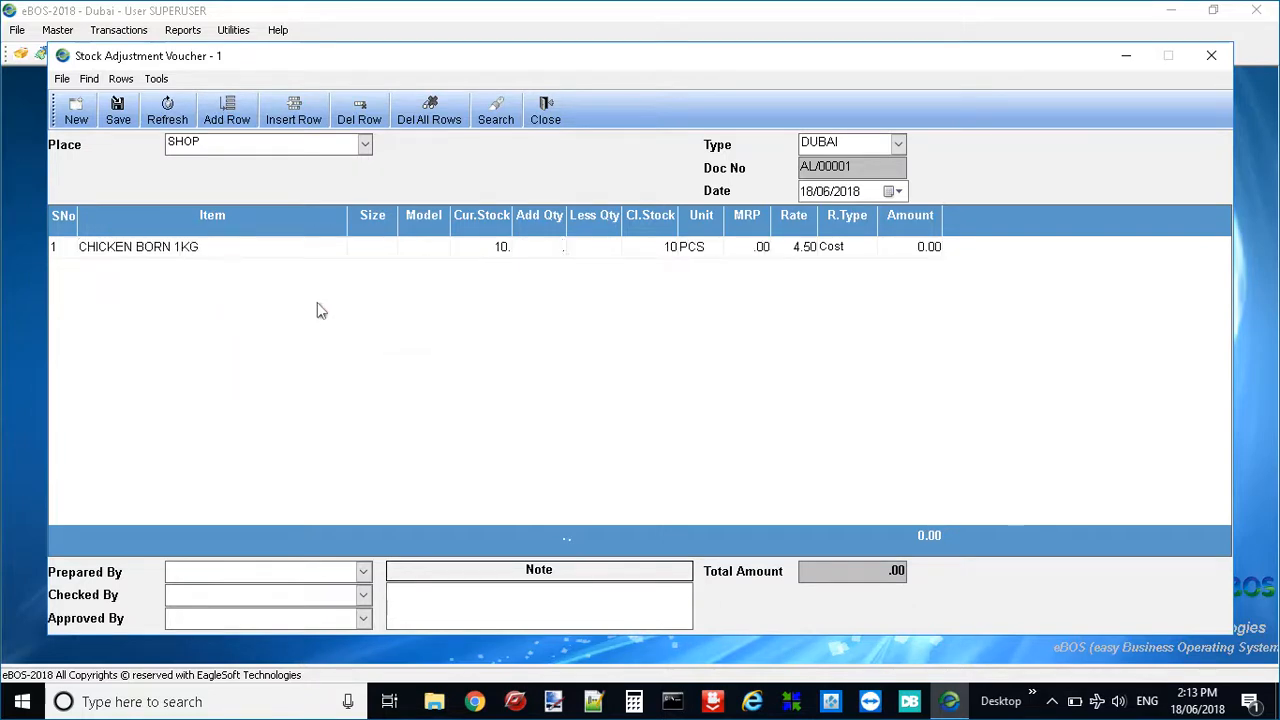
pyautogui.click(1211, 55)
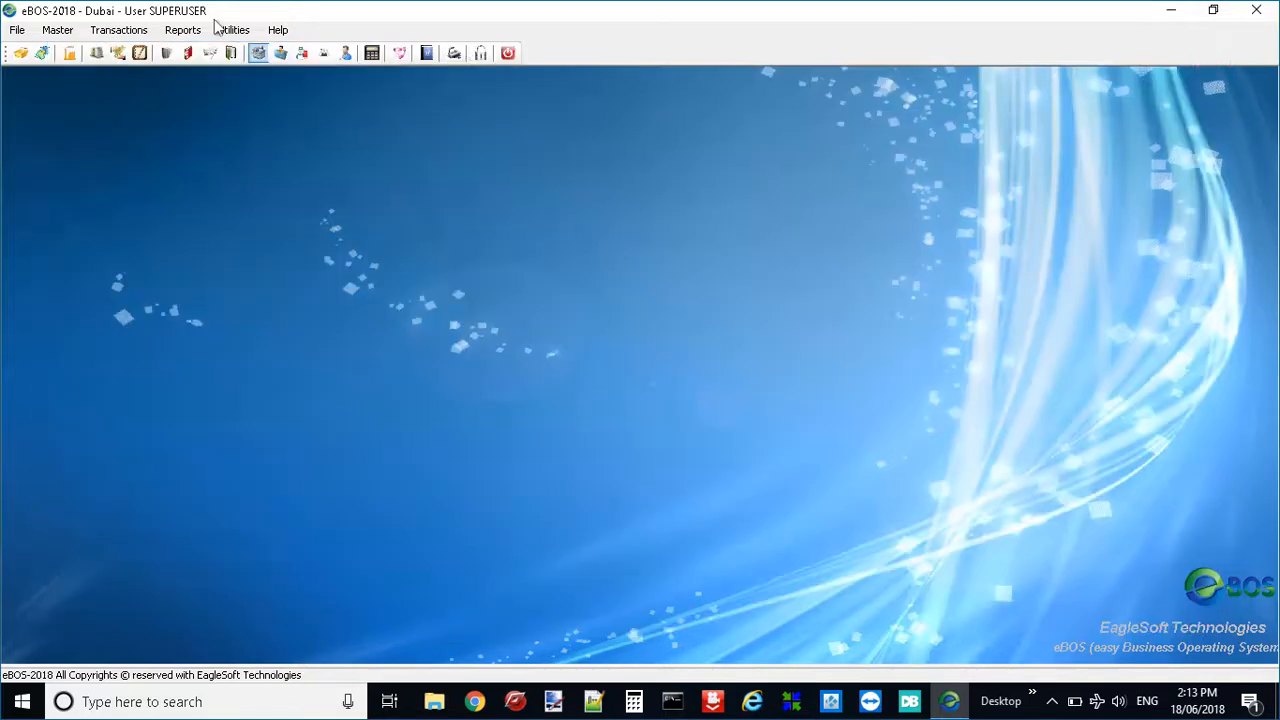
# Step: View the fields and options of a new stock verification entry, and close it unsaved
pyautogui.click(118, 30)
pyautogui.moveTo(285, 372)
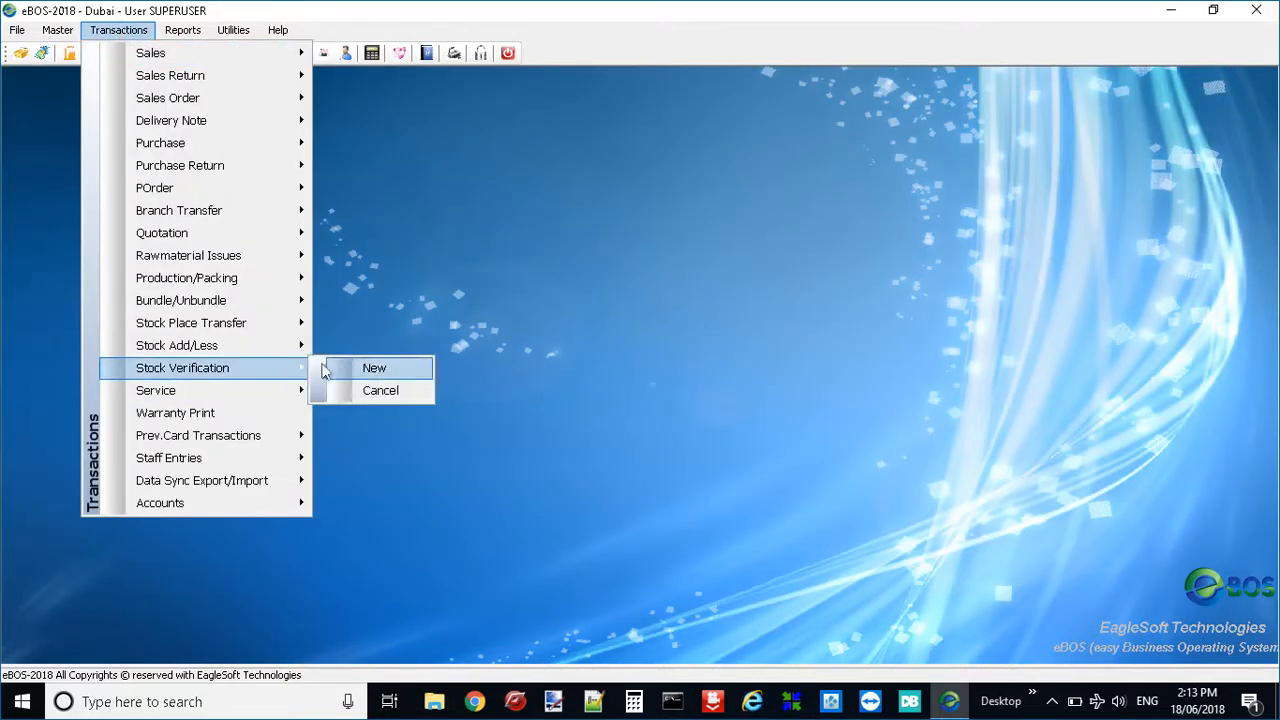
pyautogui.click(360, 368)
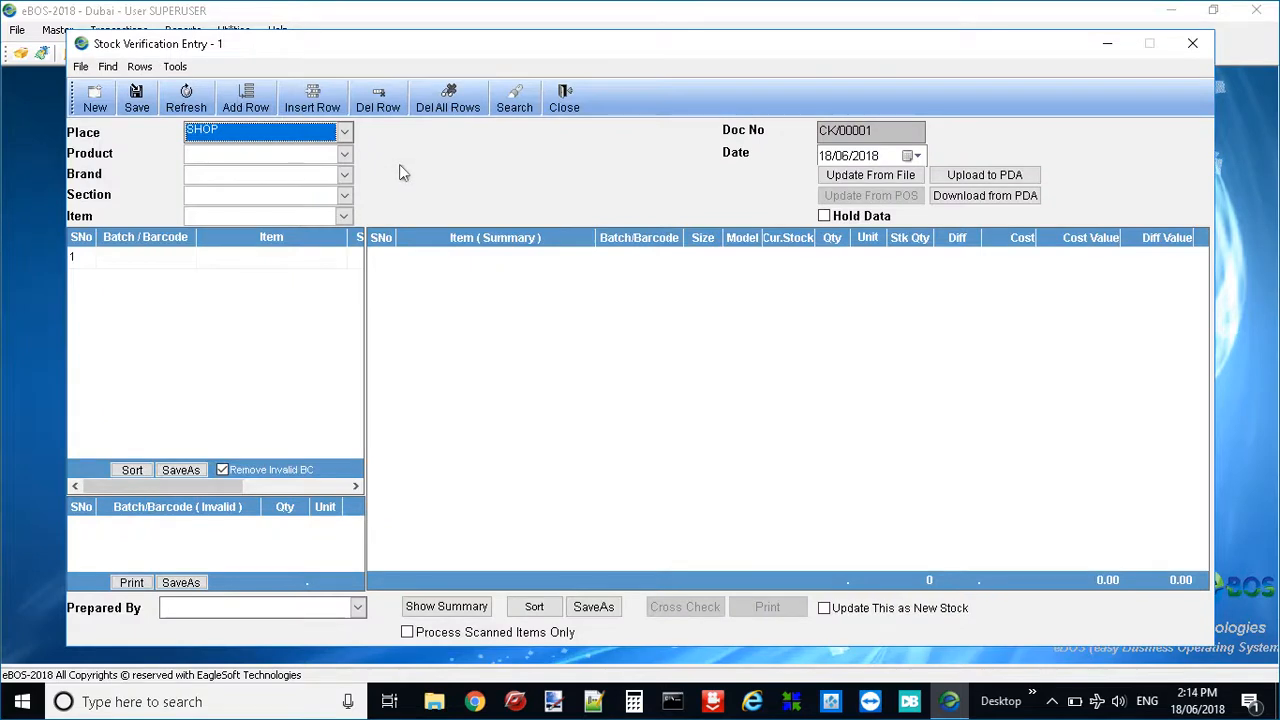
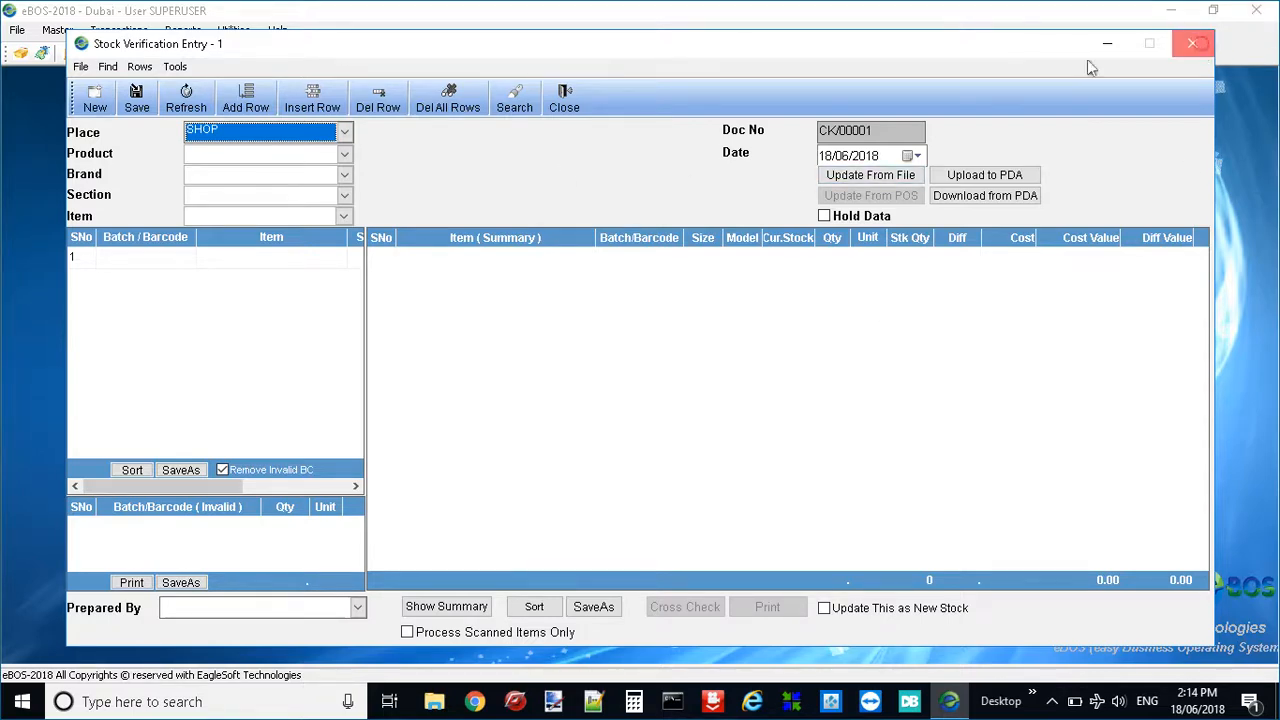
pyautogui.click(1192, 43)
# Step: View a new service entry voucher with CHICKEN BORN 1KG as the first item, including its Remark field, and close it unsaved
pyautogui.click(118, 30)
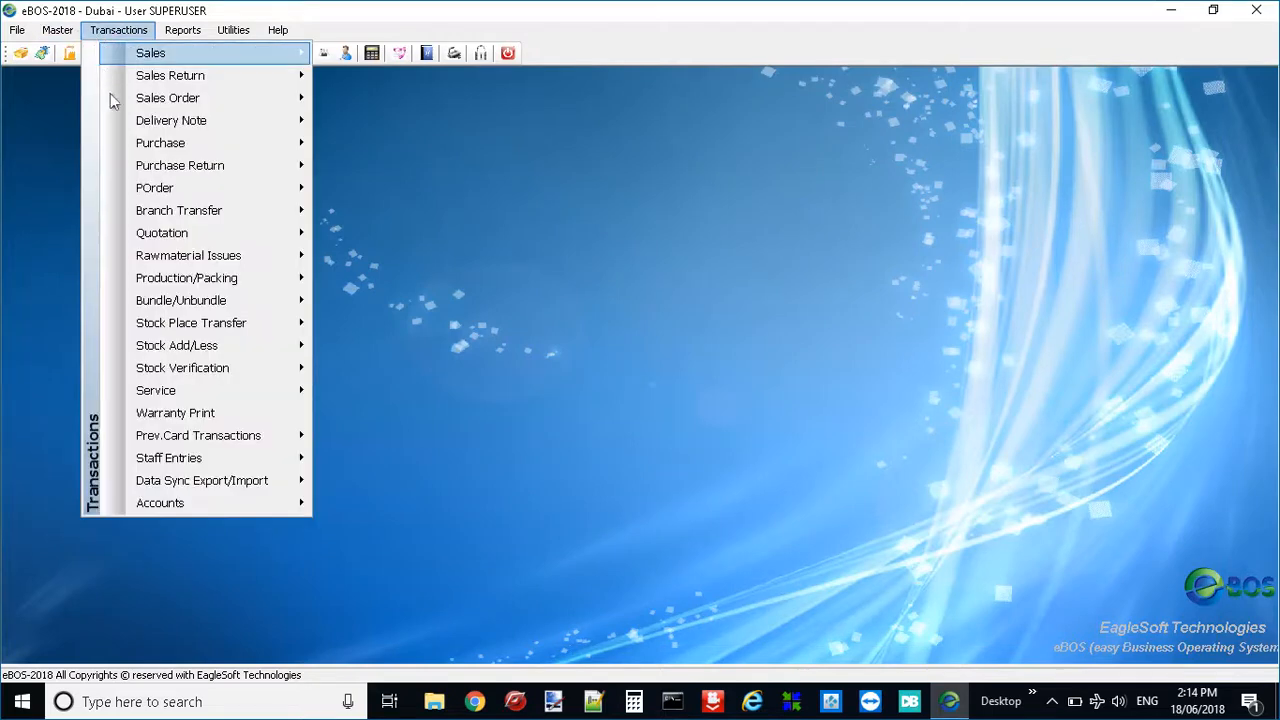
pyautogui.moveTo(262, 441)
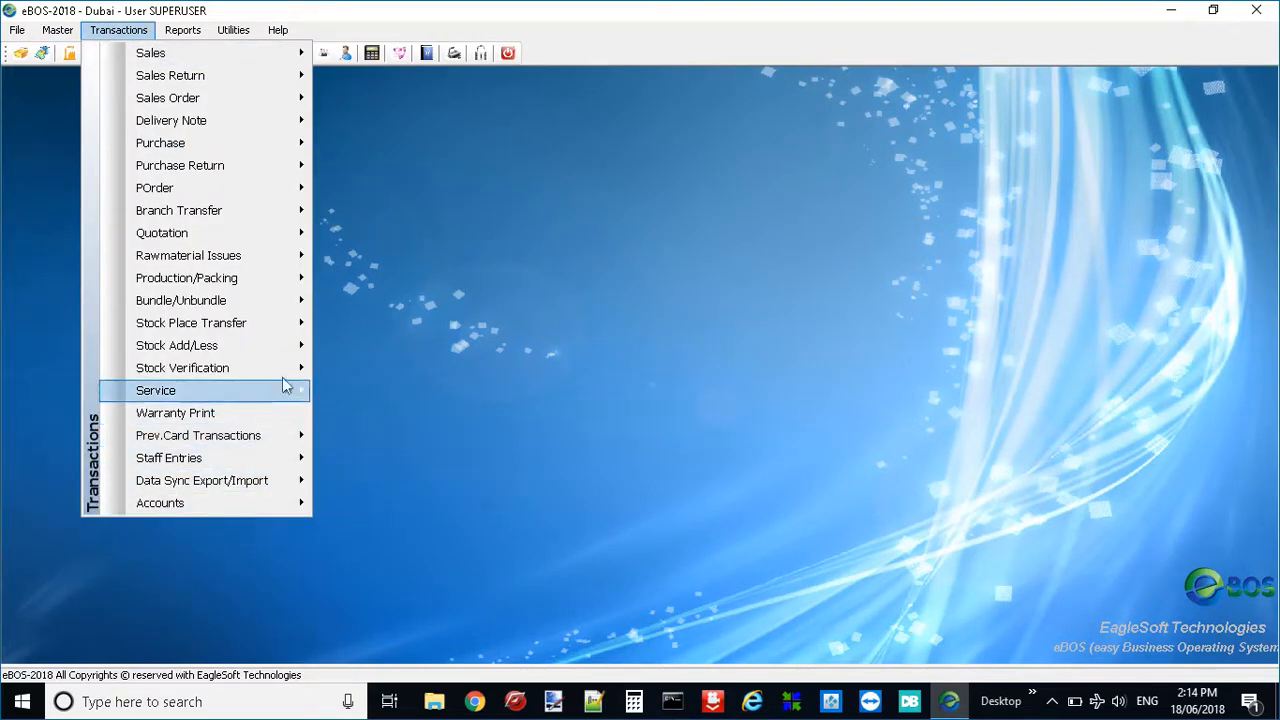
pyautogui.moveTo(284, 378)
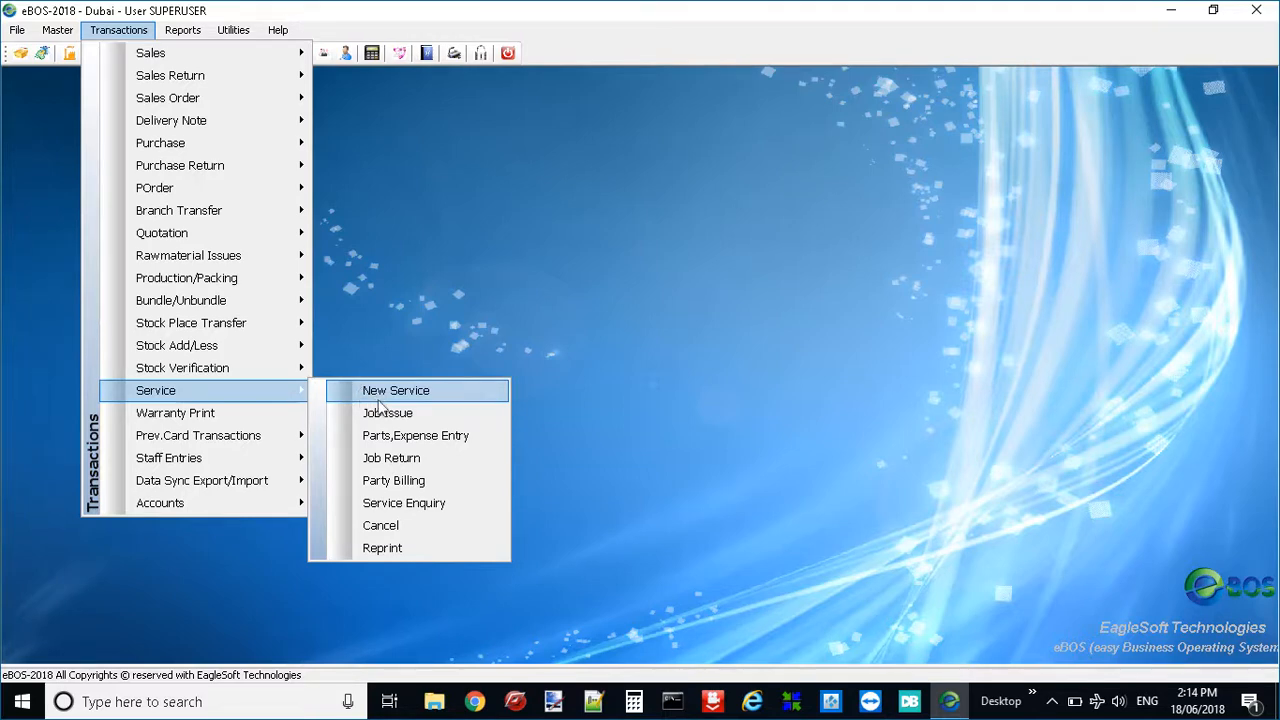
pyautogui.click(441, 392)
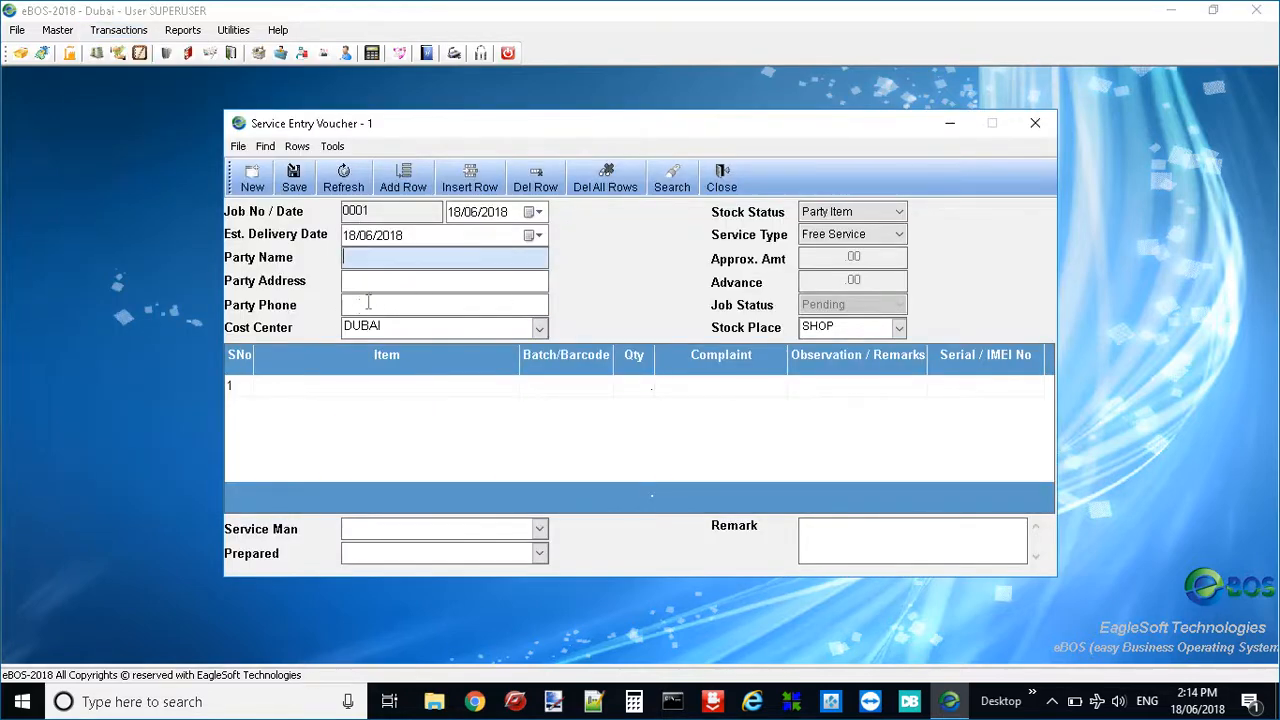
pyautogui.click(343, 389)
pyautogui.click(376, 427)
pyautogui.press('Return')
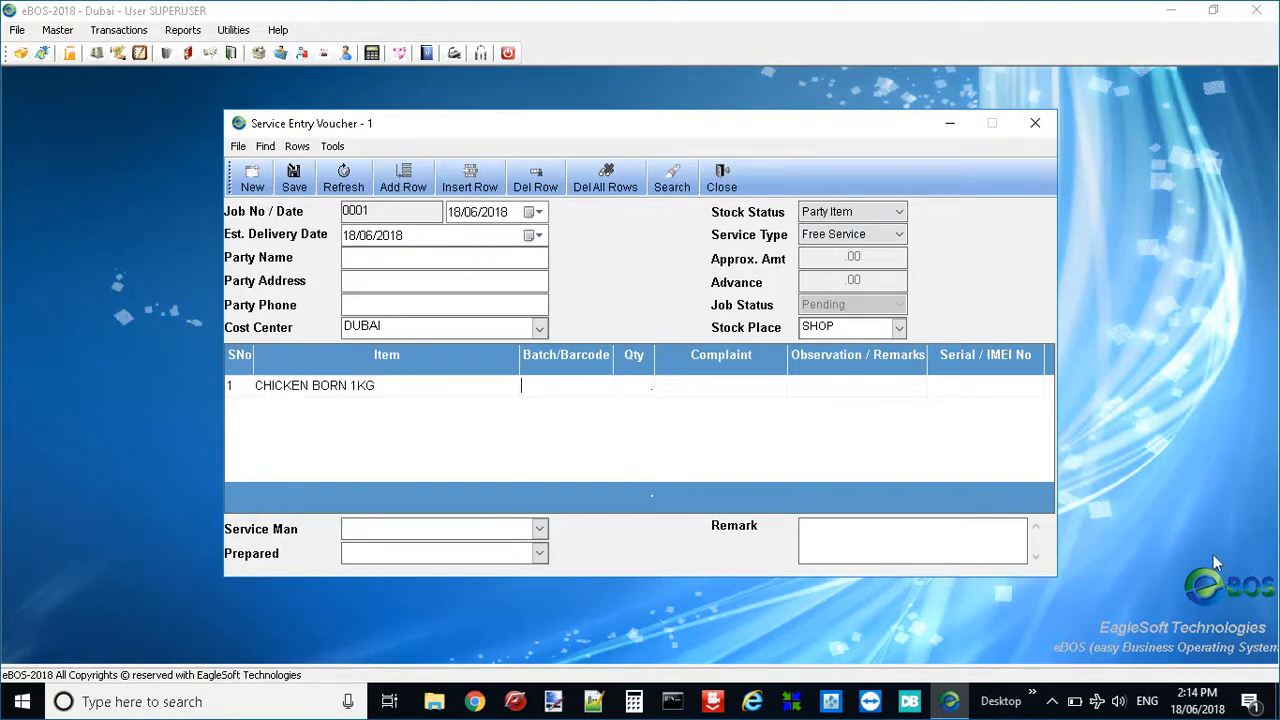
pyautogui.click(863, 533)
pyautogui.click(1038, 127)
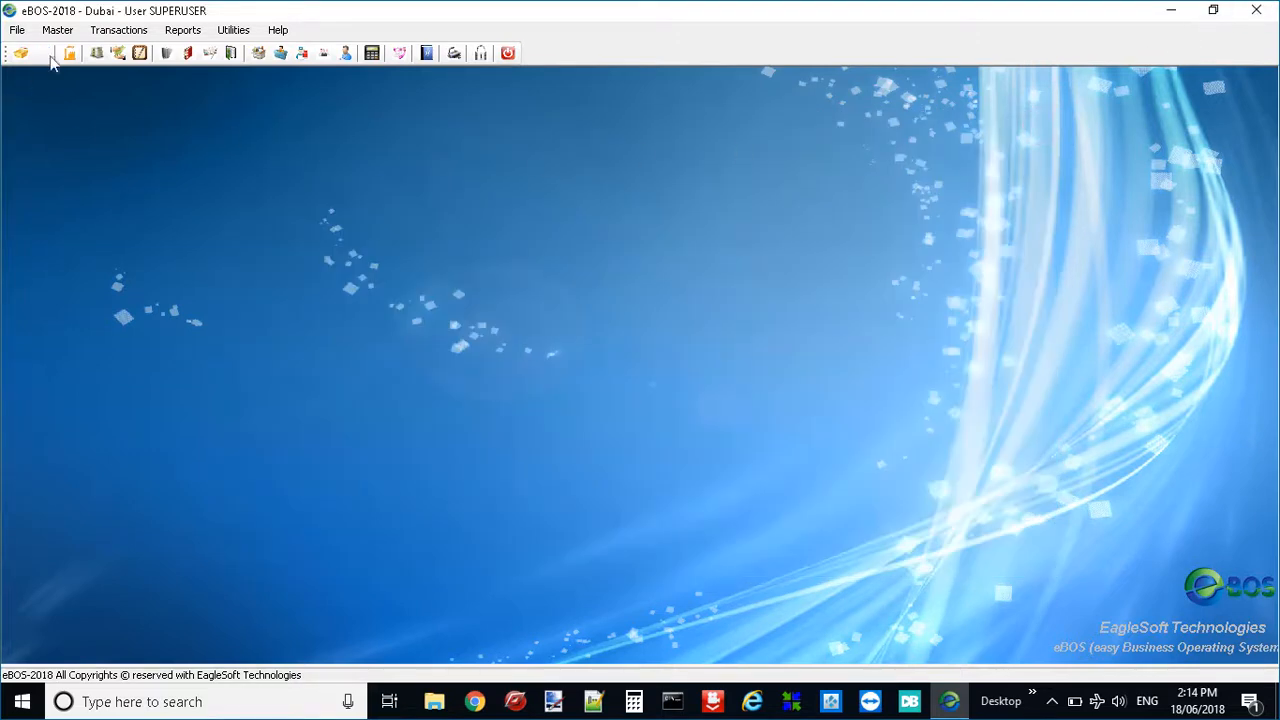
# Step: Open a new service job issue voucher
pyautogui.click(118, 30)
pyautogui.moveTo(272, 397)
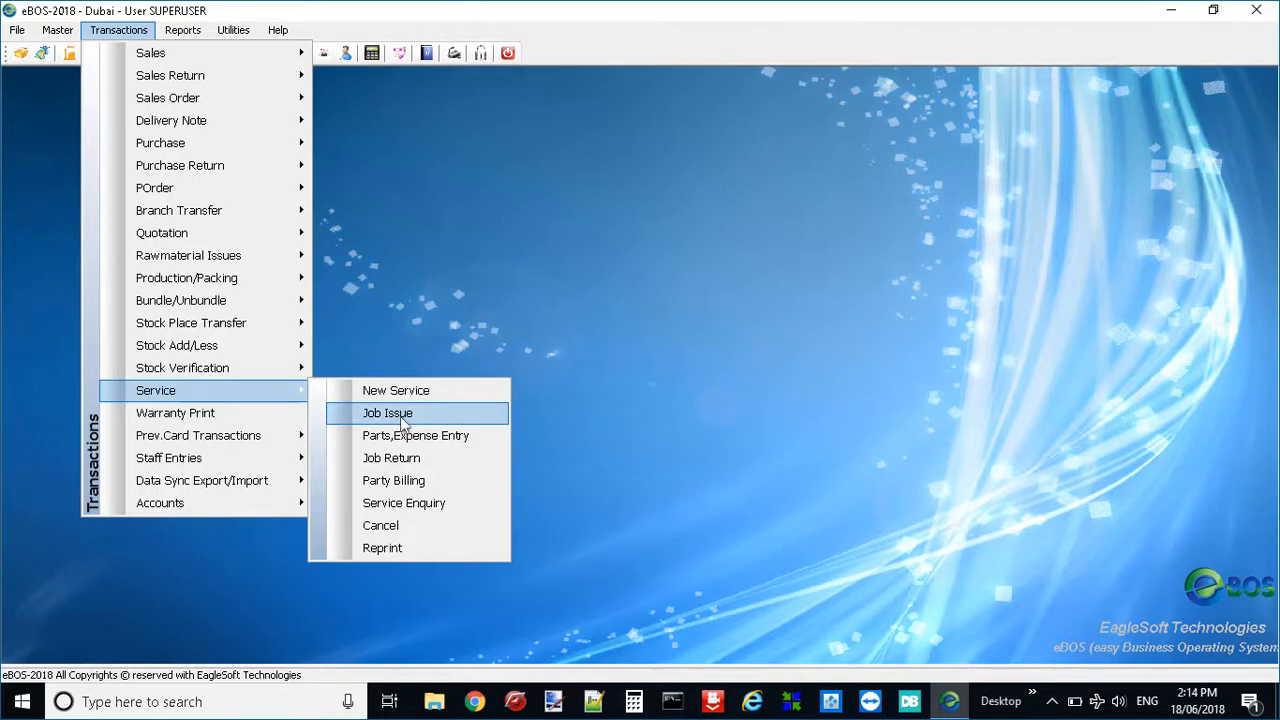
pyautogui.click(402, 418)
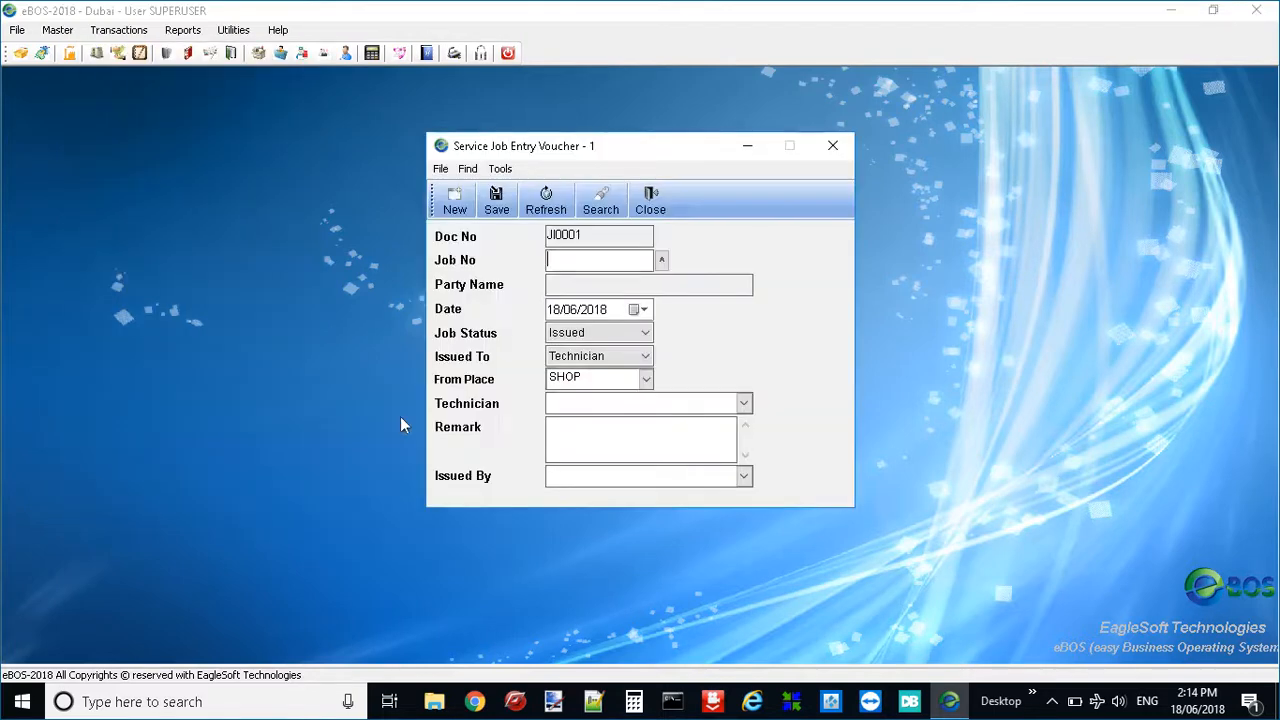
# Step: View the job number list and the Technician and Remark fields of the service job issue voucher, and close it unsaved
pyautogui.click(661, 260)
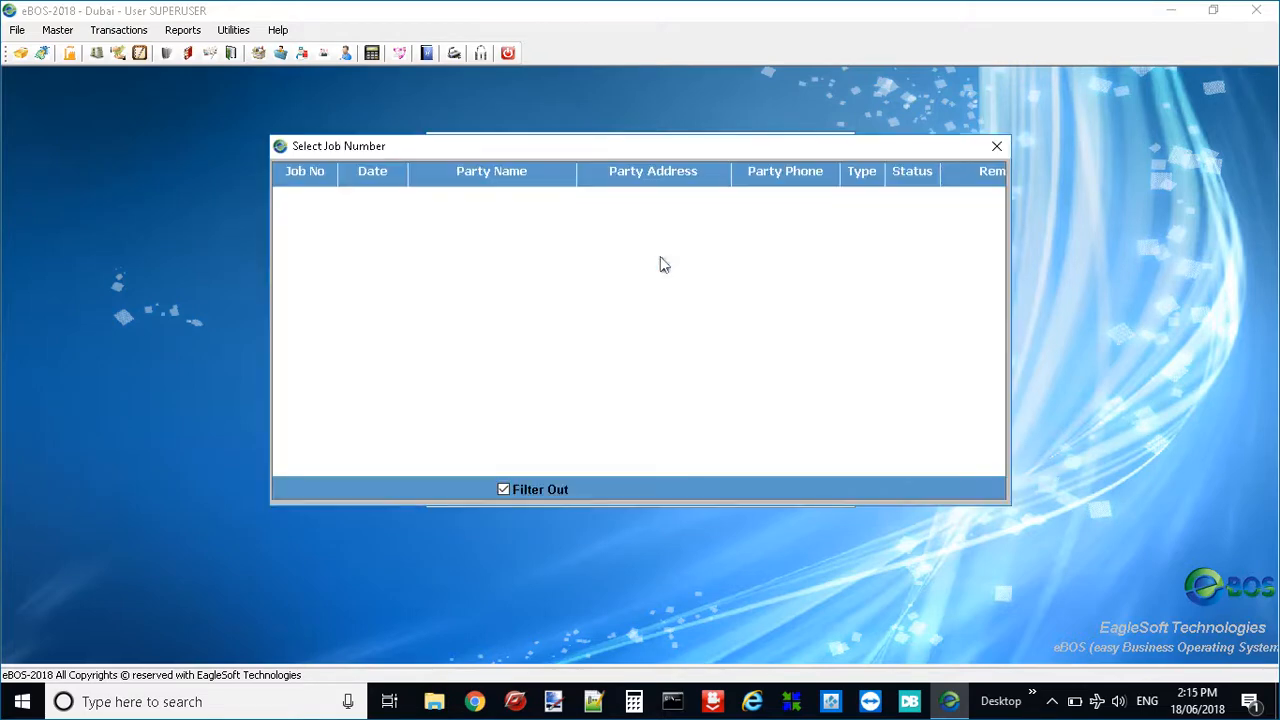
pyautogui.press('Escape')
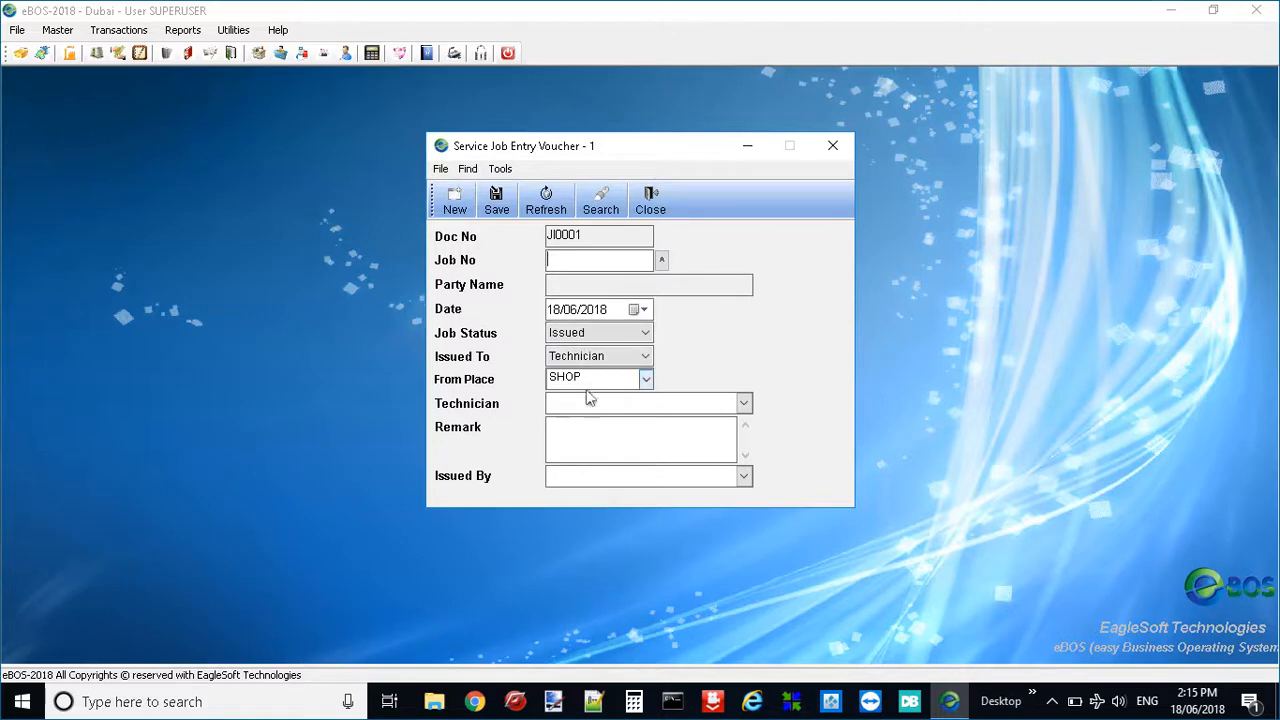
pyautogui.click(638, 408)
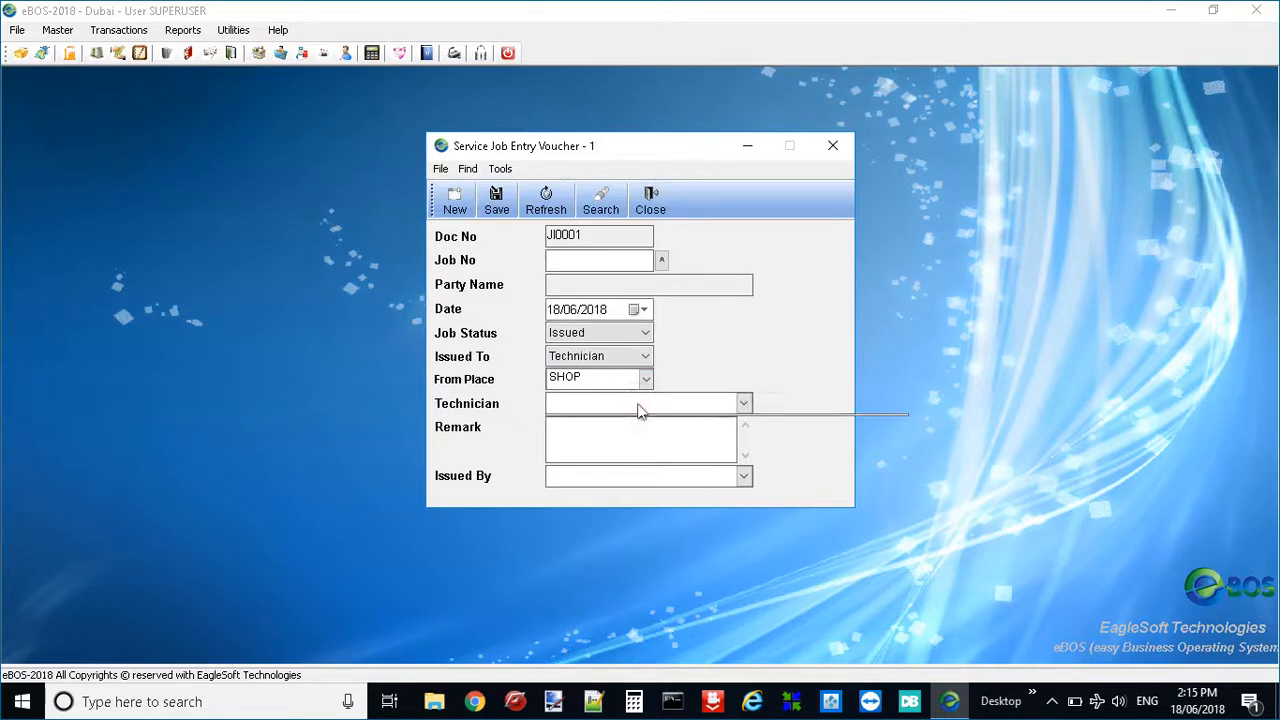
pyautogui.click(574, 446)
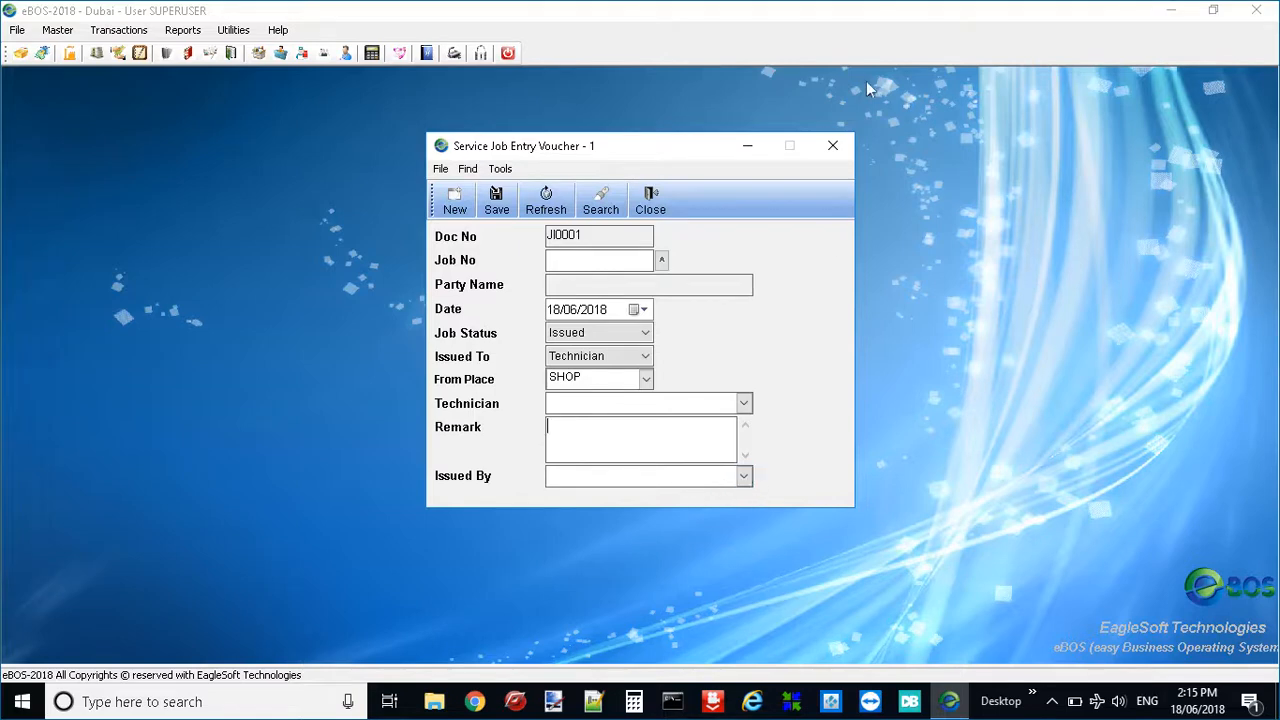
pyautogui.click(832, 145)
# Step: View a new service job parts and expense entry voucher, and close it unsaved
pyautogui.click(118, 30)
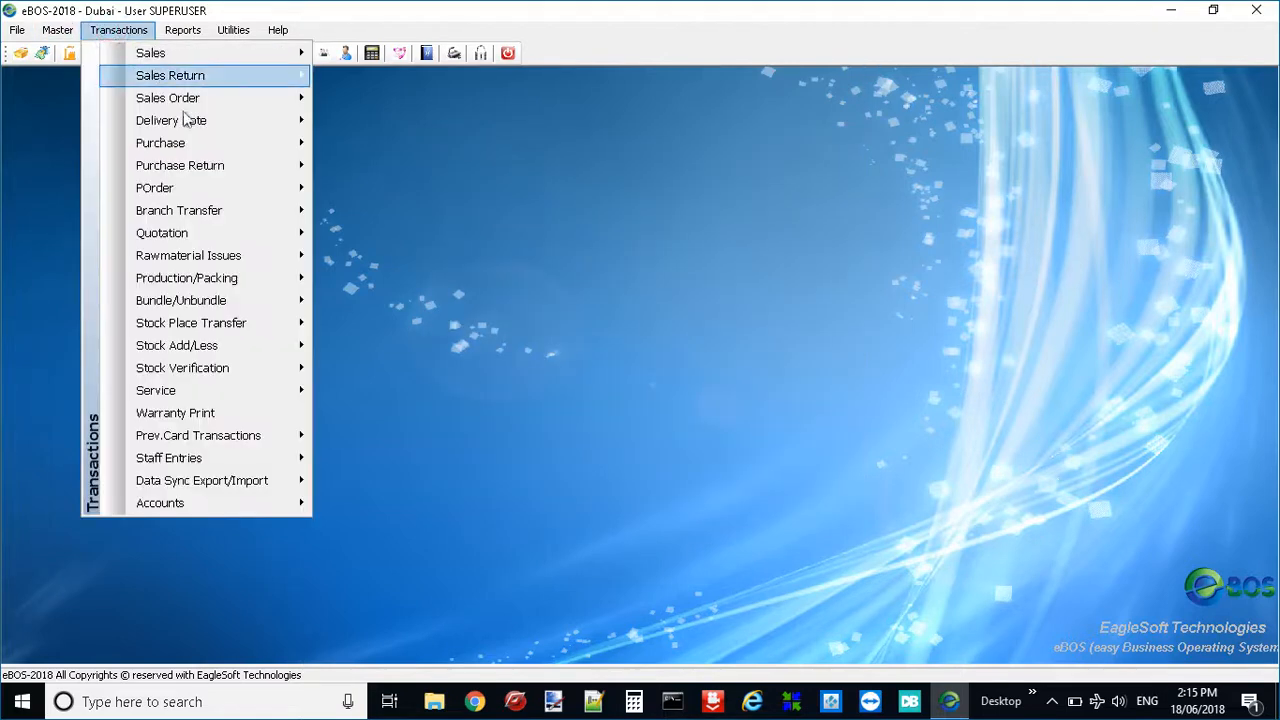
pyautogui.moveTo(255, 393)
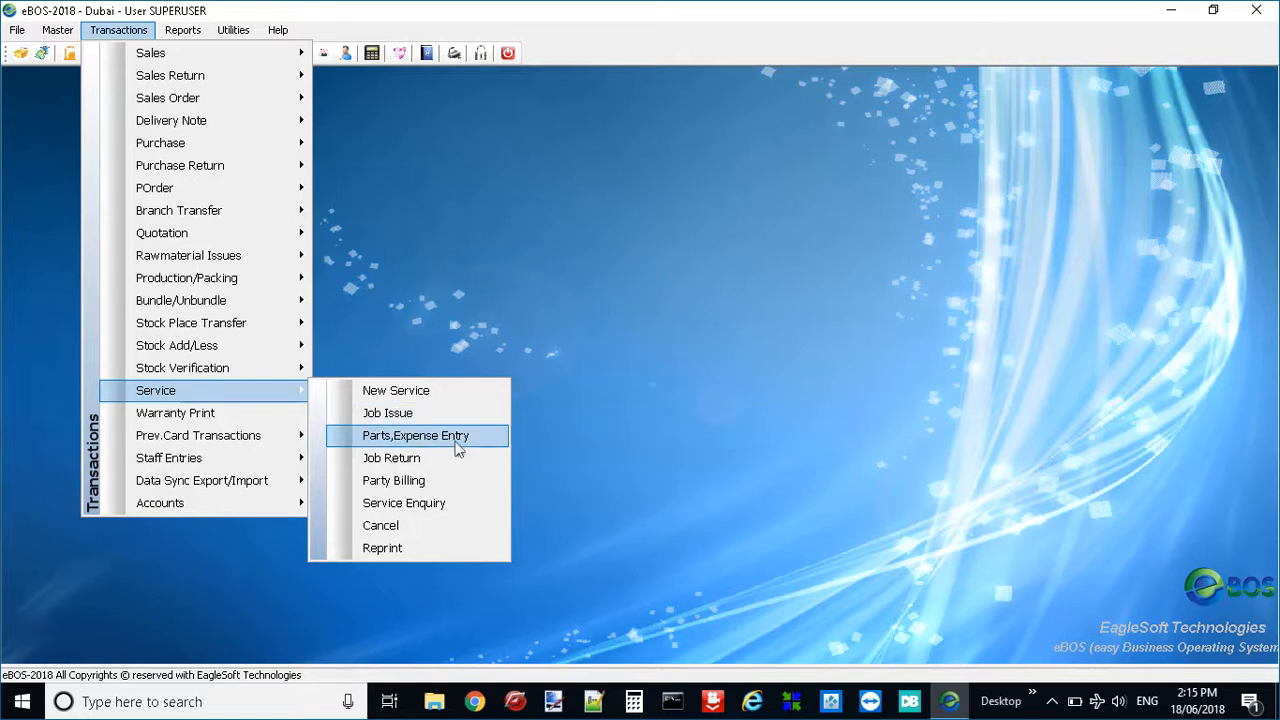
pyautogui.click(423, 446)
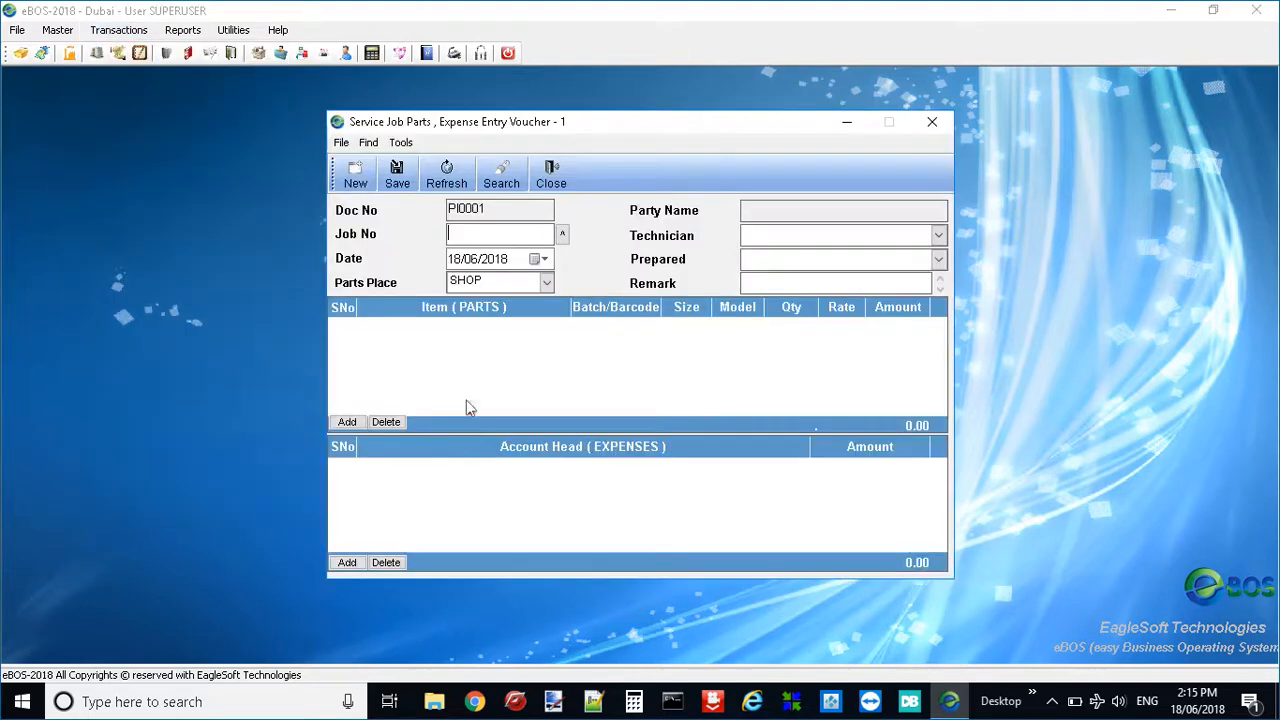
pyautogui.click(932, 121)
# Step: Look over the remaining service transactions, view the sales warranty print form, and close it
pyautogui.click(105, 30)
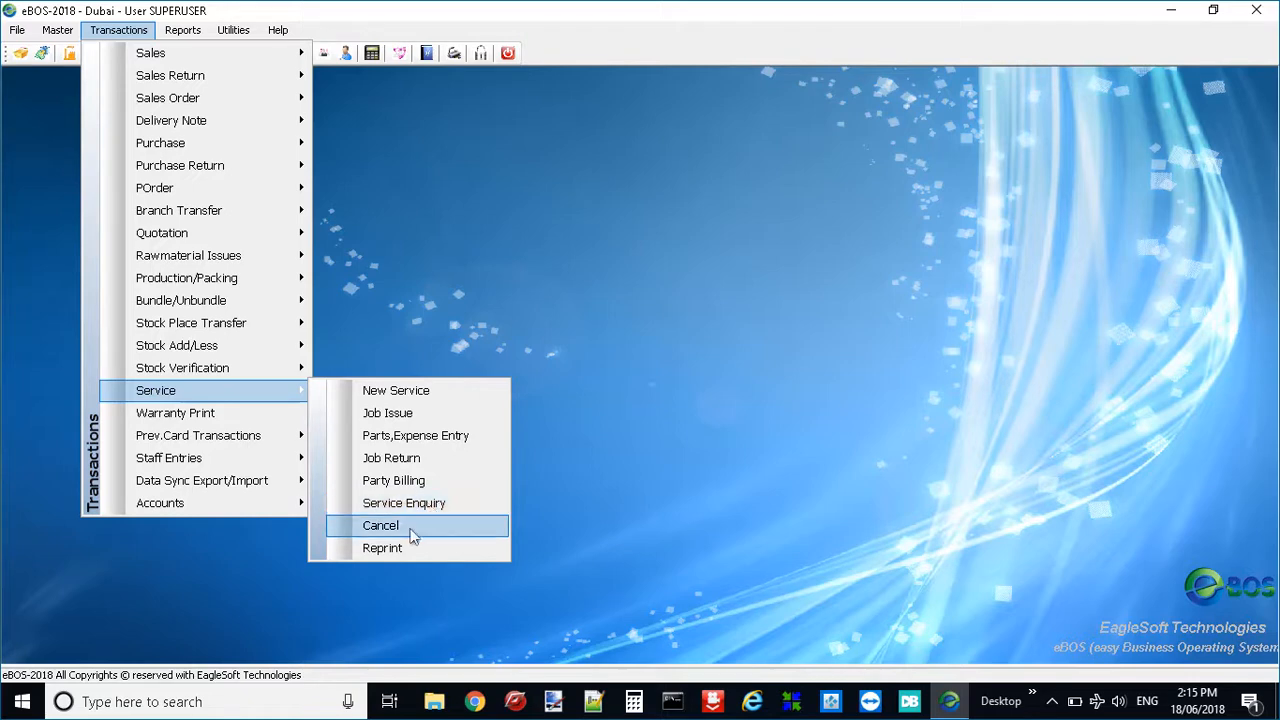
pyautogui.click(212, 416)
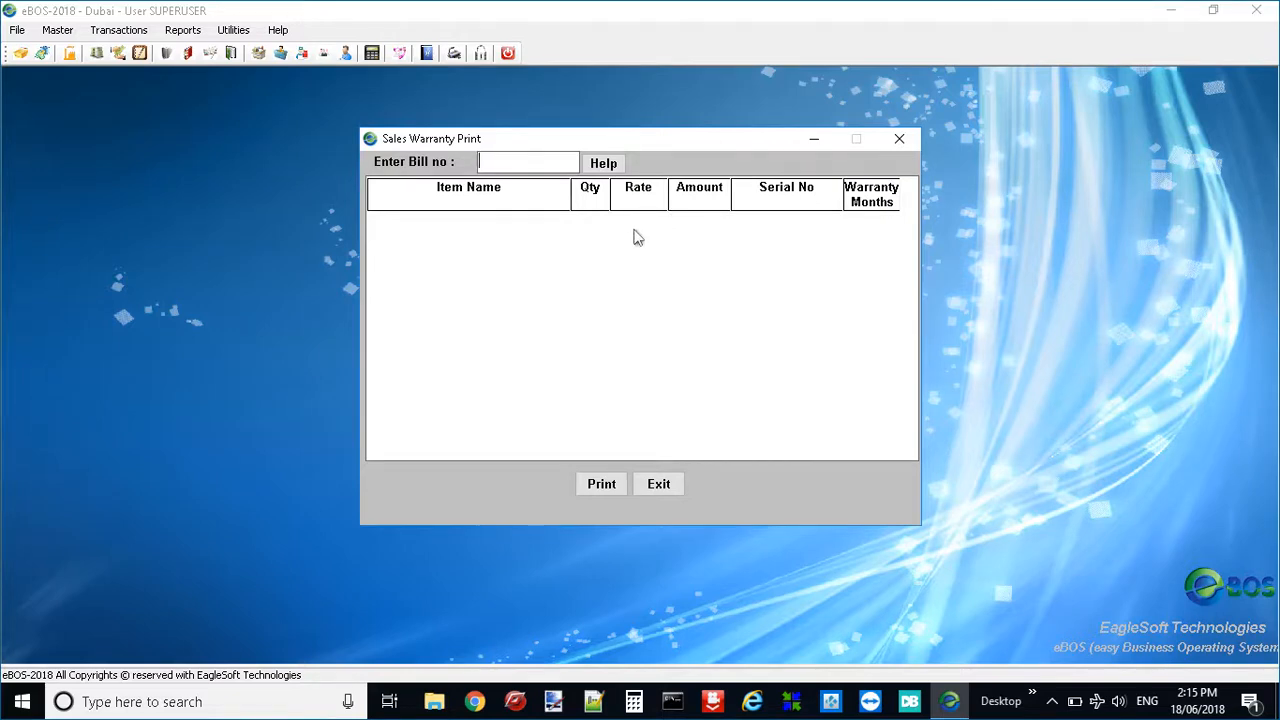
pyautogui.click(900, 142)
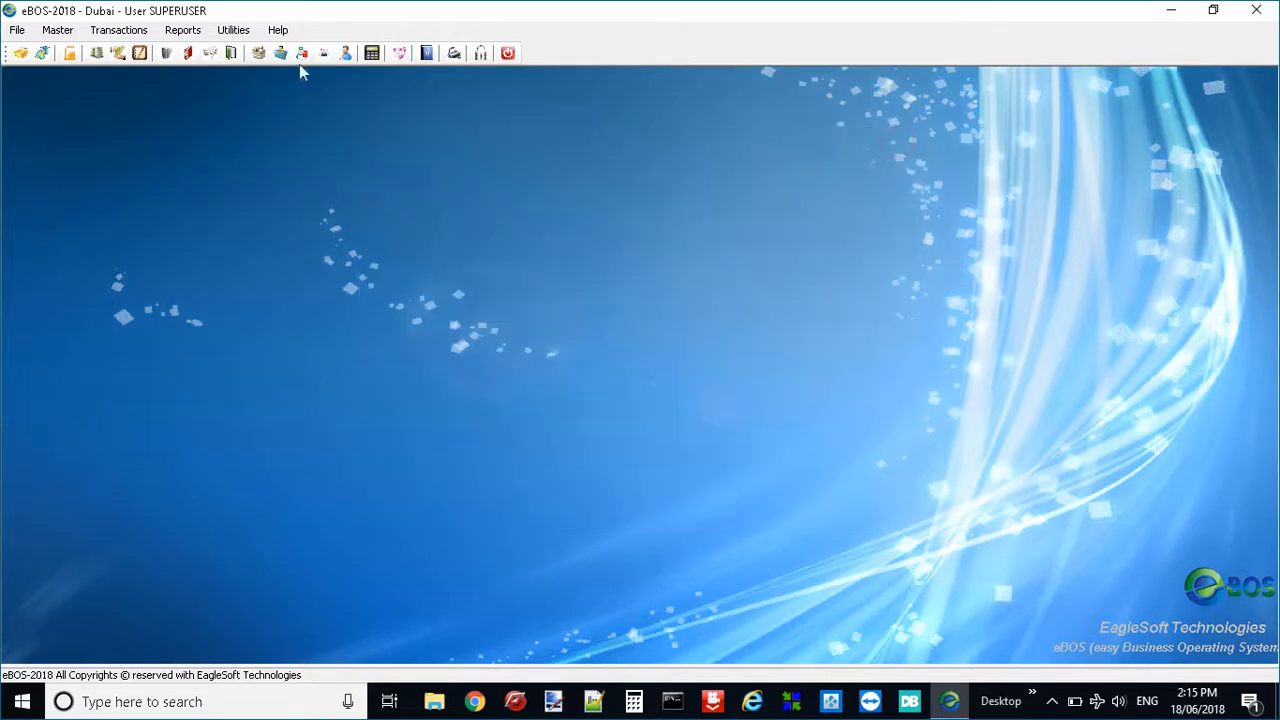
# Step: View the Card Type, Party Name and address fields of a new privilege card issue entry, and close it unsaved
pyautogui.click(118, 30)
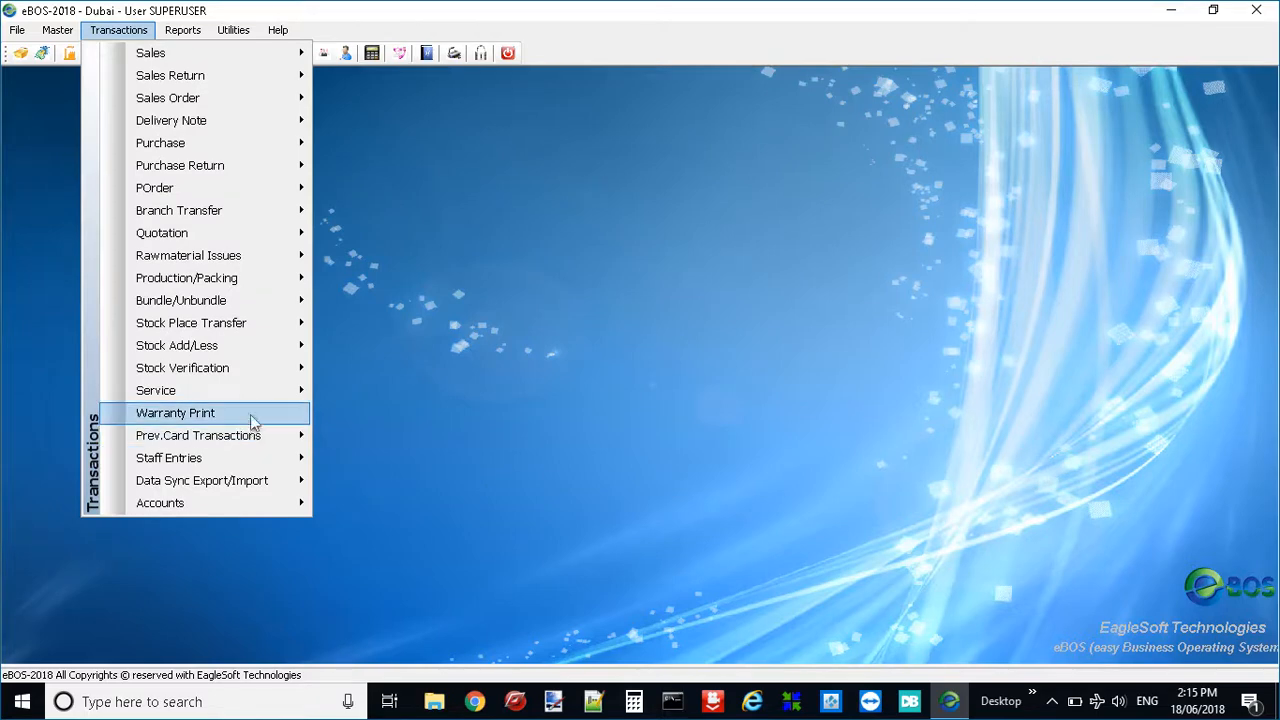
pyautogui.moveTo(235, 447)
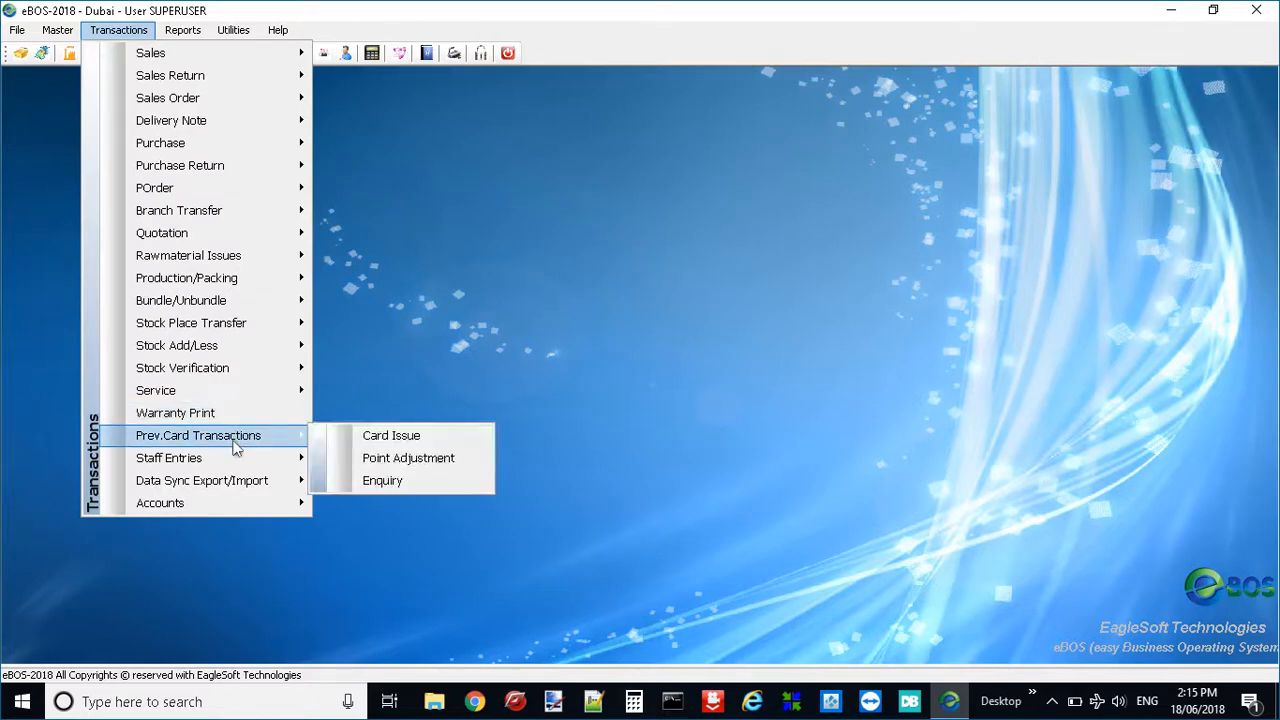
pyautogui.click(425, 436)
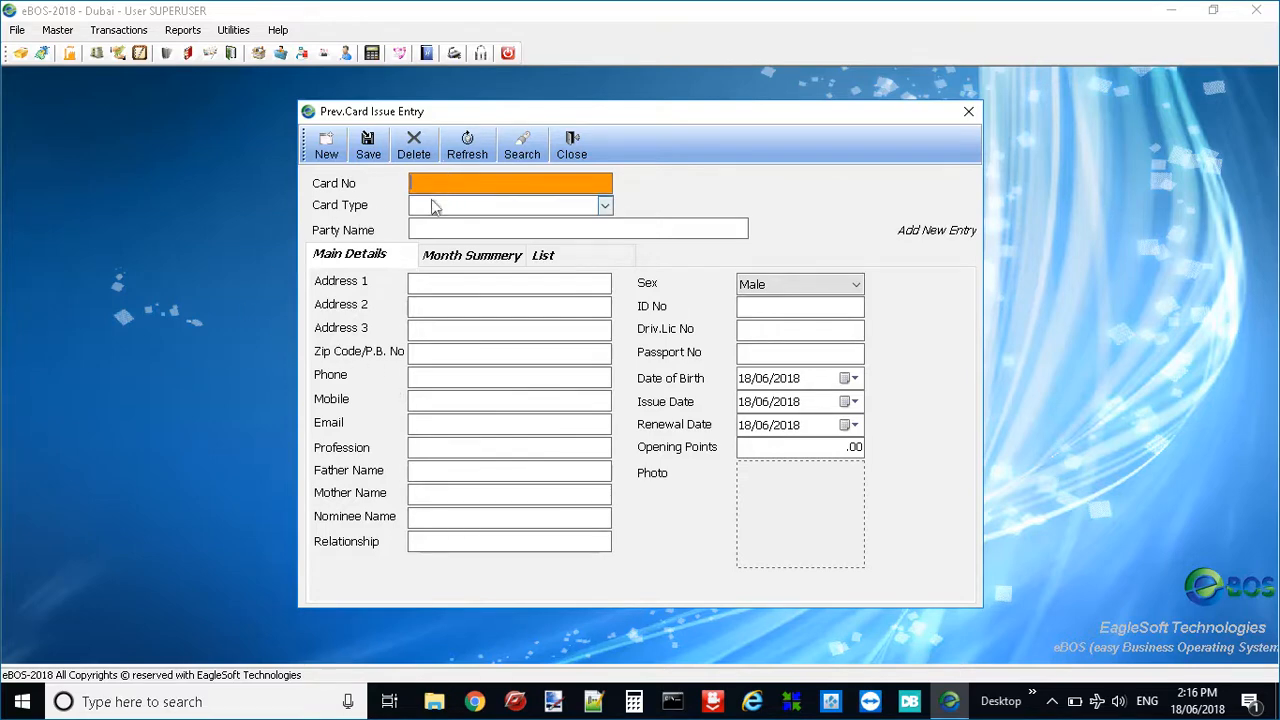
pyautogui.click(514, 208)
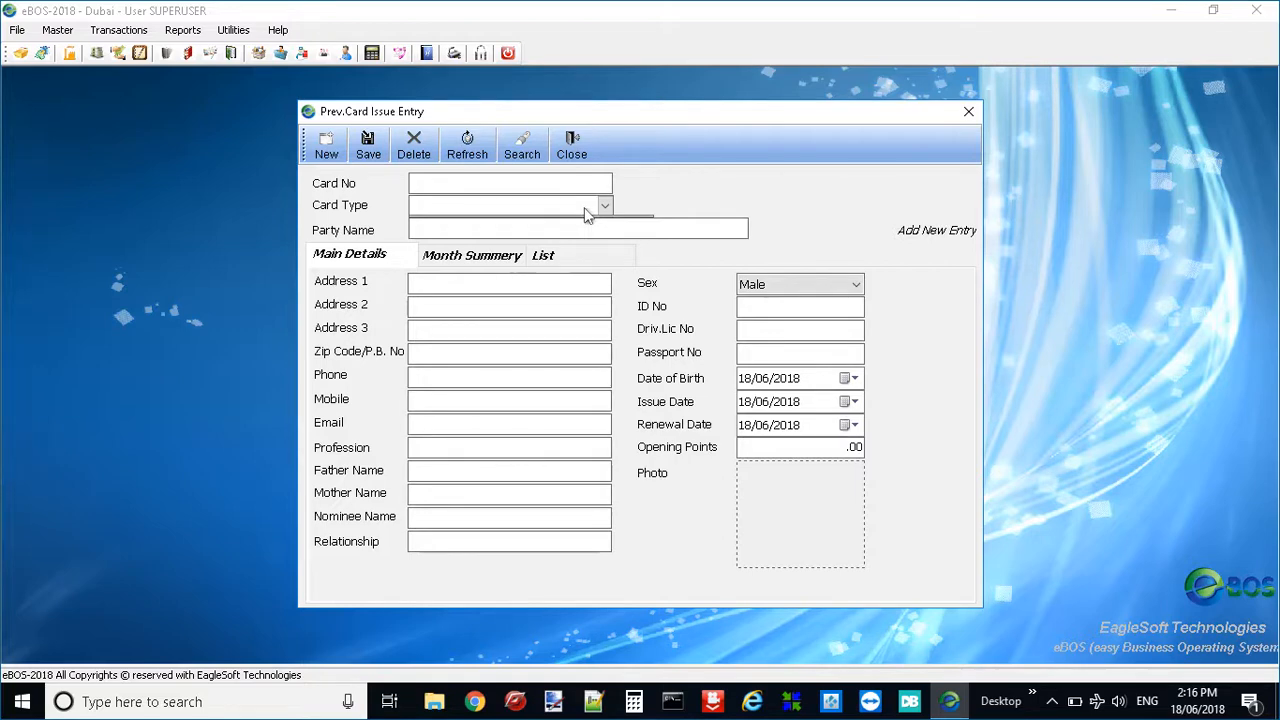
pyautogui.click(441, 230)
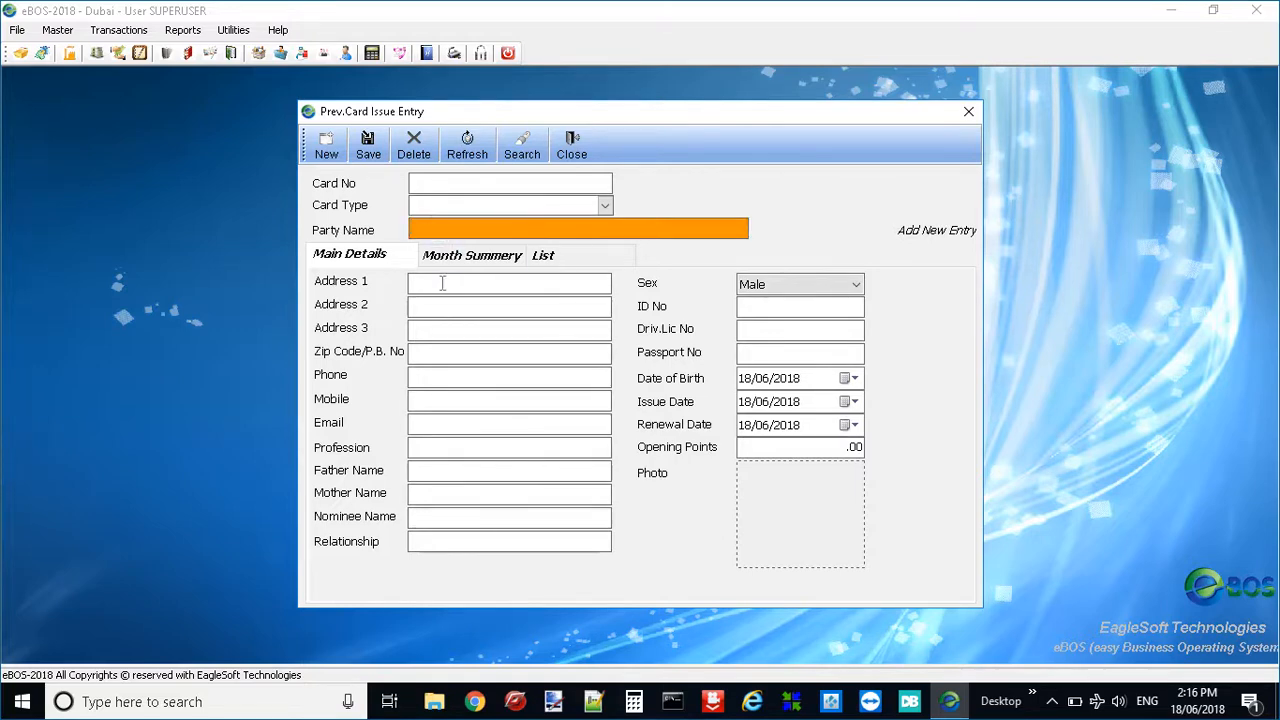
pyautogui.click(442, 282)
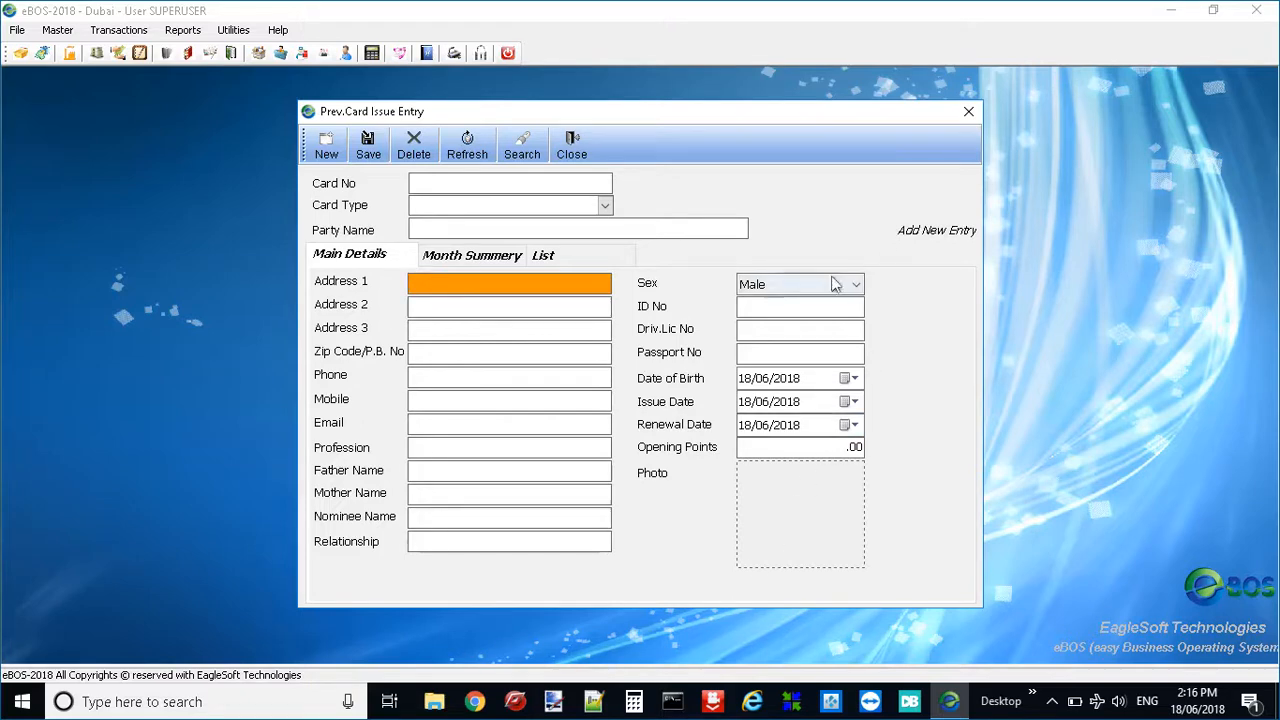
pyautogui.click(968, 111)
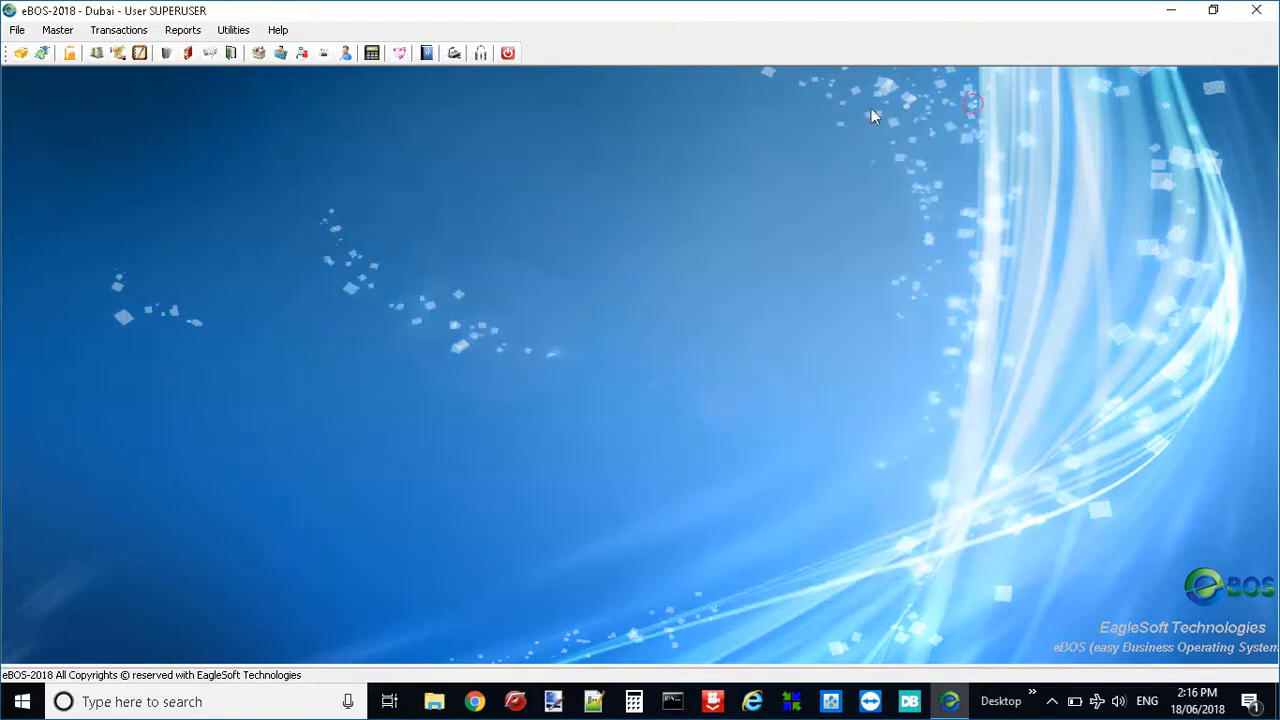
# Step: View the adjustment types in a new privilege card point adjustment entry, keep Redeem, and close it unsaved
pyautogui.click(118, 30)
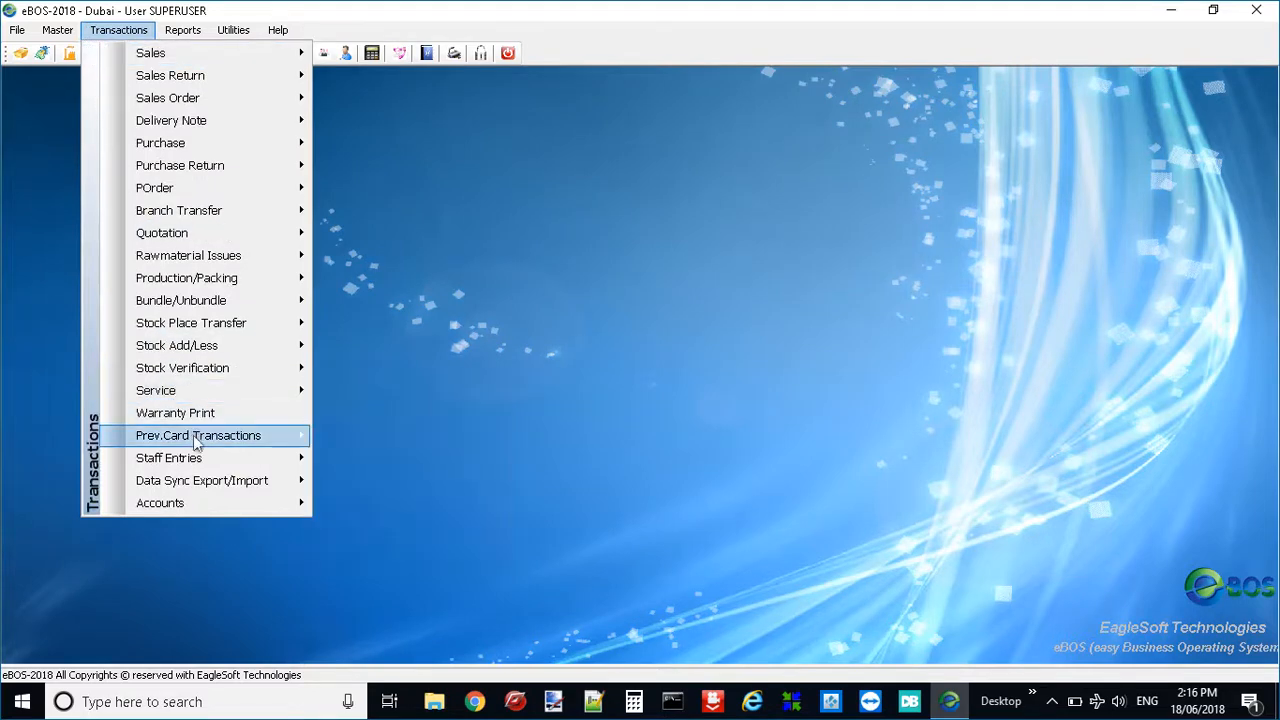
pyautogui.moveTo(197, 442)
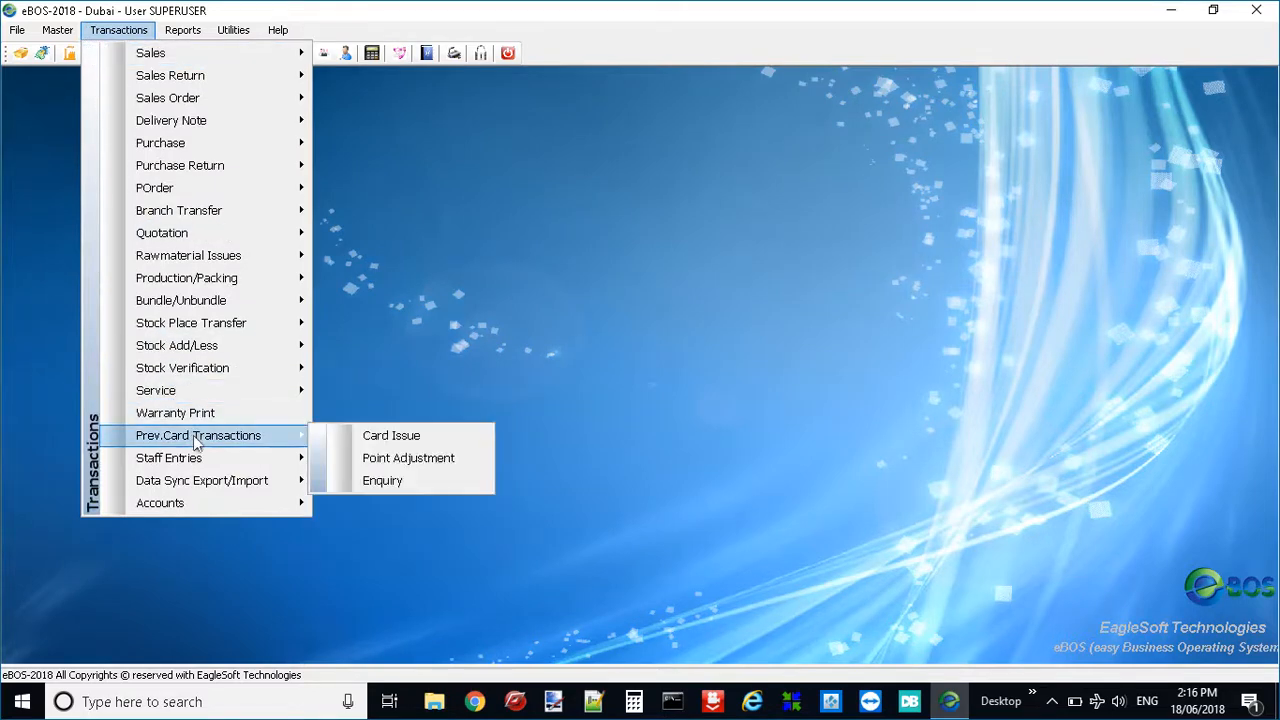
pyautogui.click(408, 460)
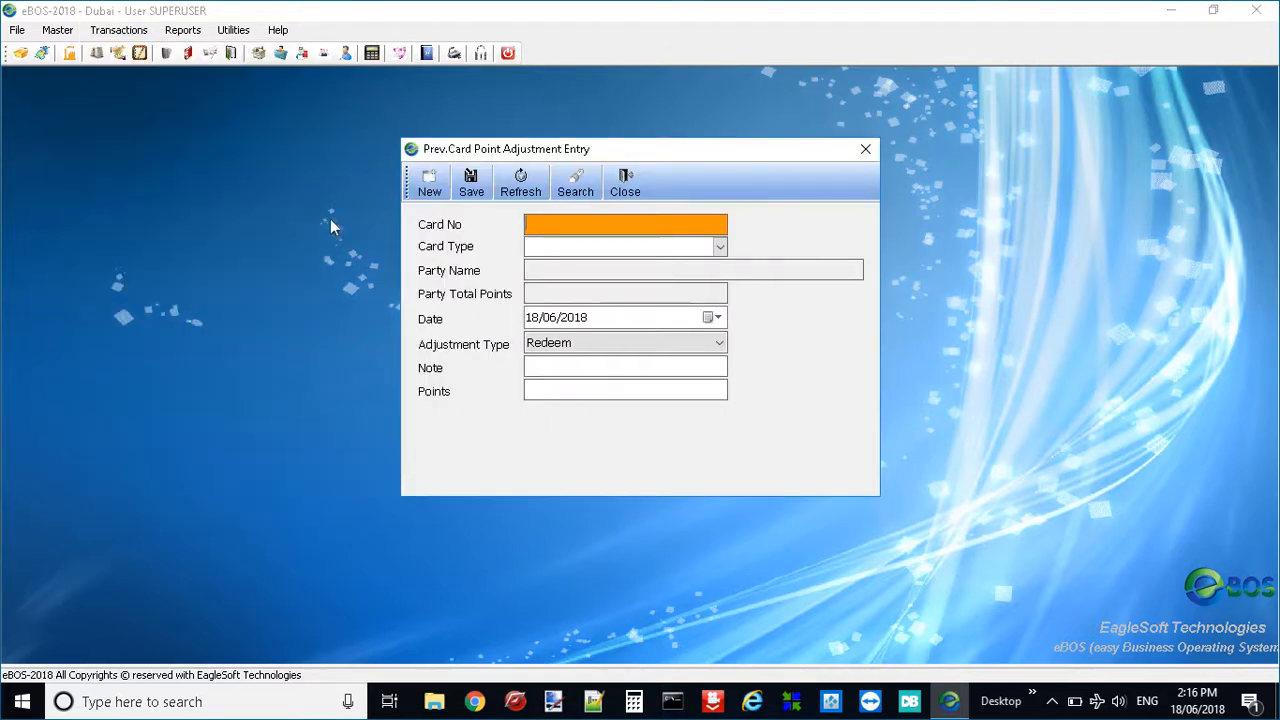
pyautogui.click(585, 344)
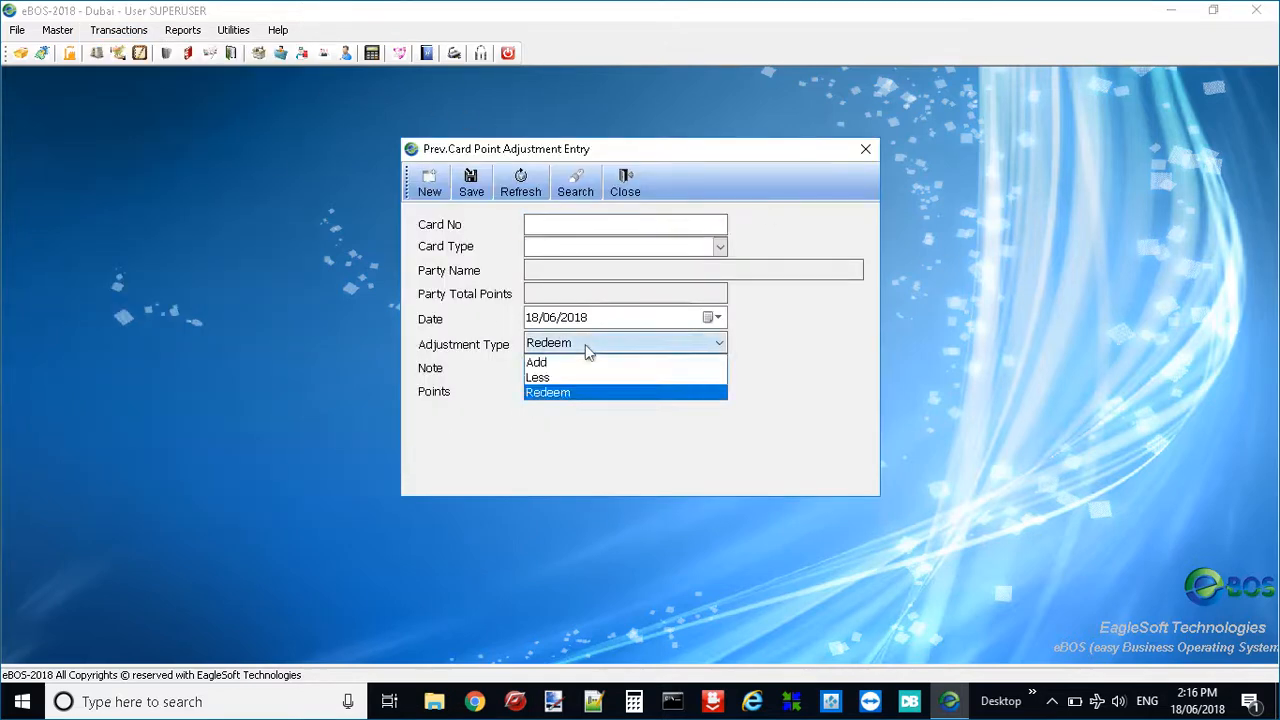
pyautogui.click(585, 344)
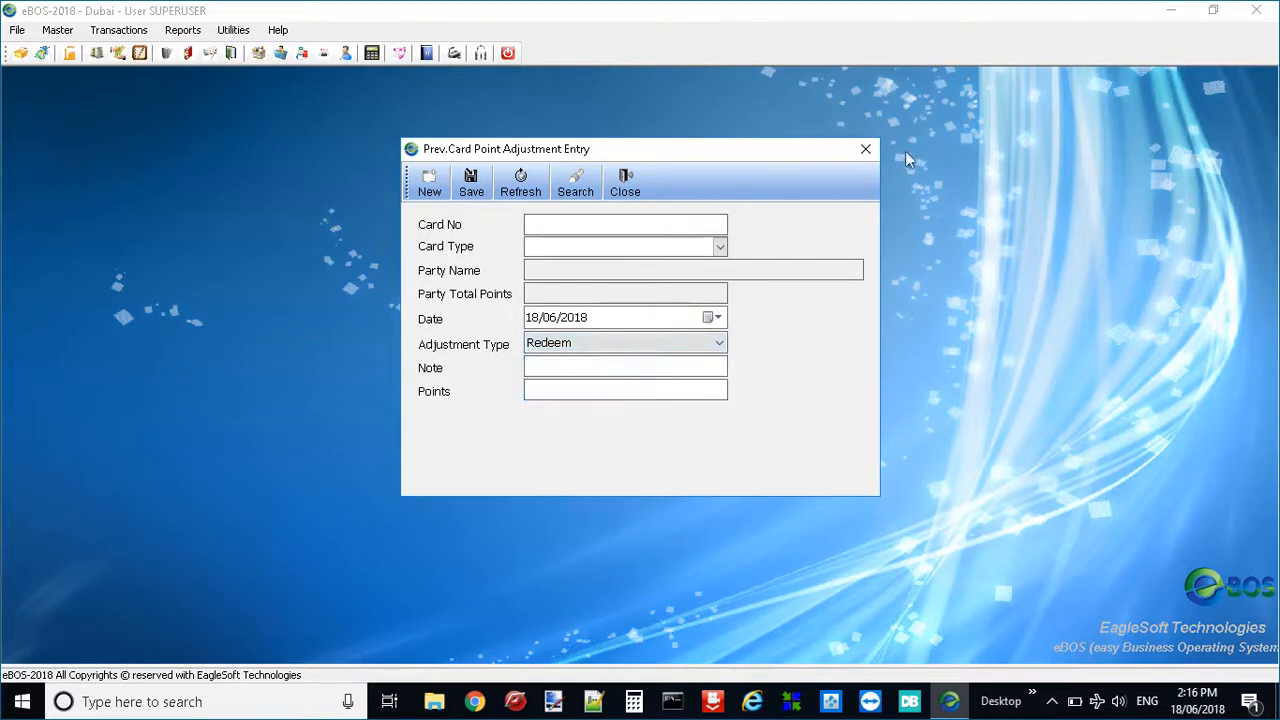
pyautogui.click(865, 149)
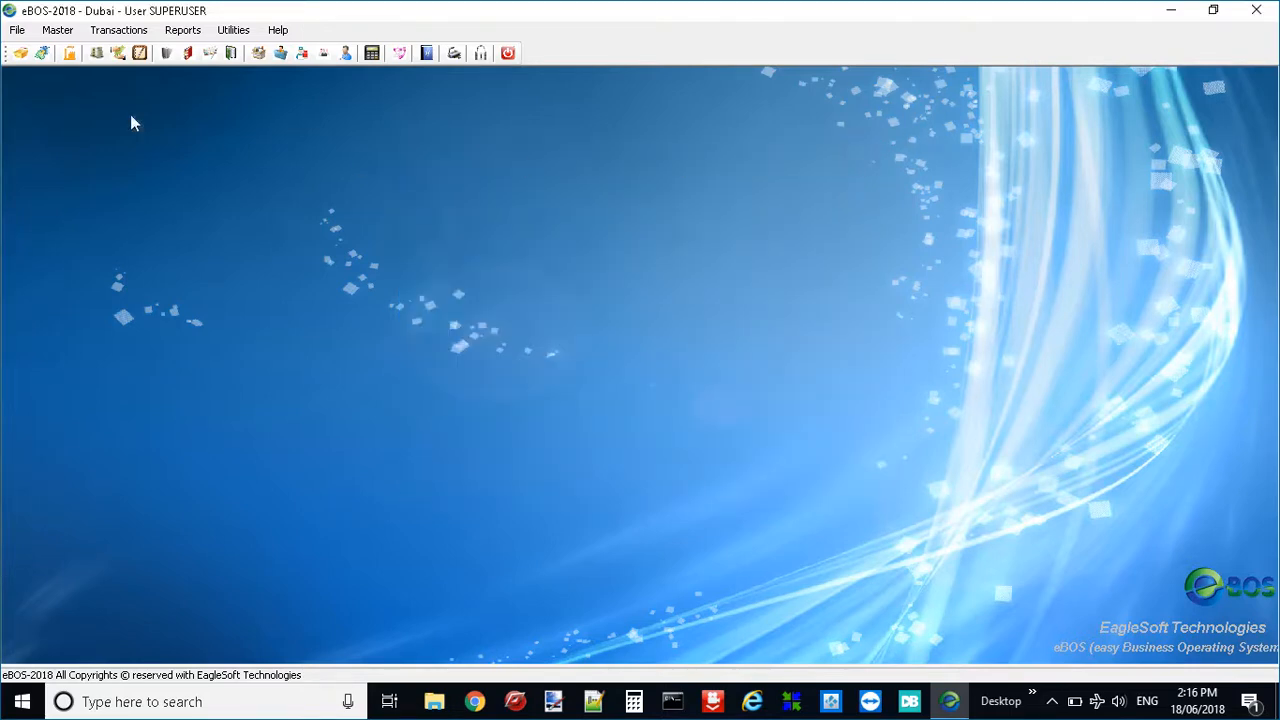
# Step: View the staff log update form with its device connection and log download options, and close it
pyautogui.click(118, 30)
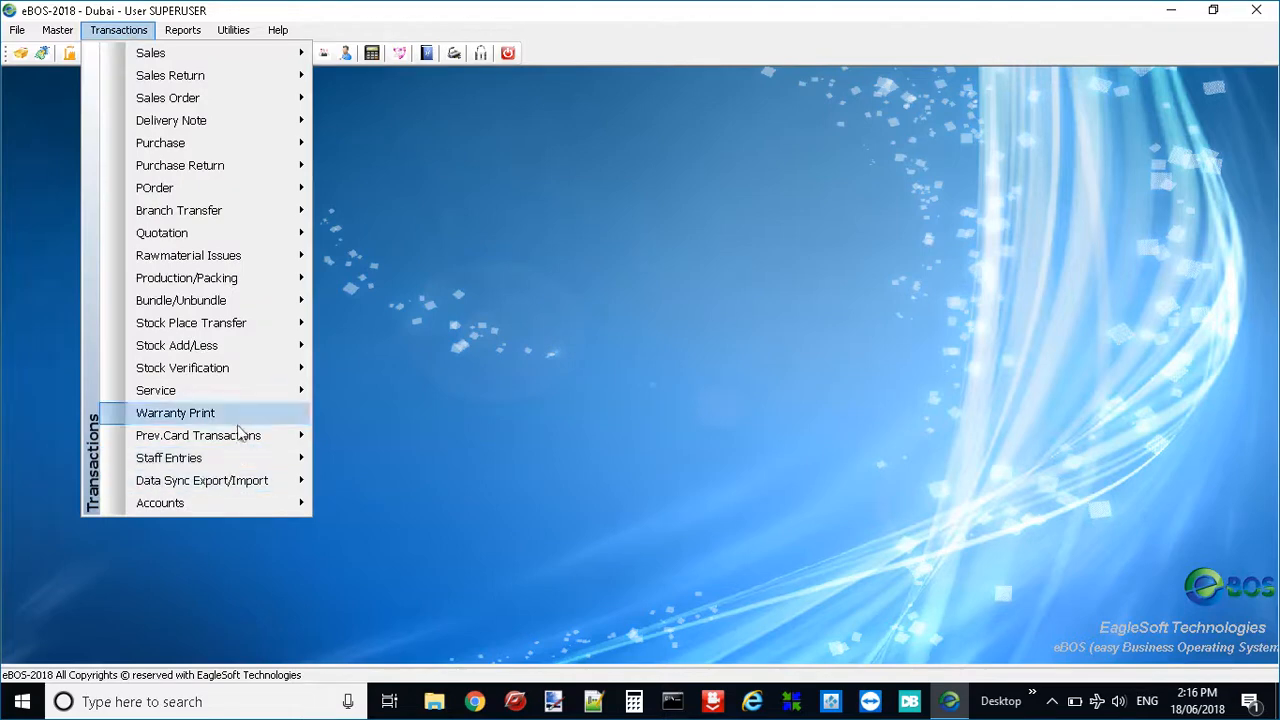
pyautogui.moveTo(243, 440)
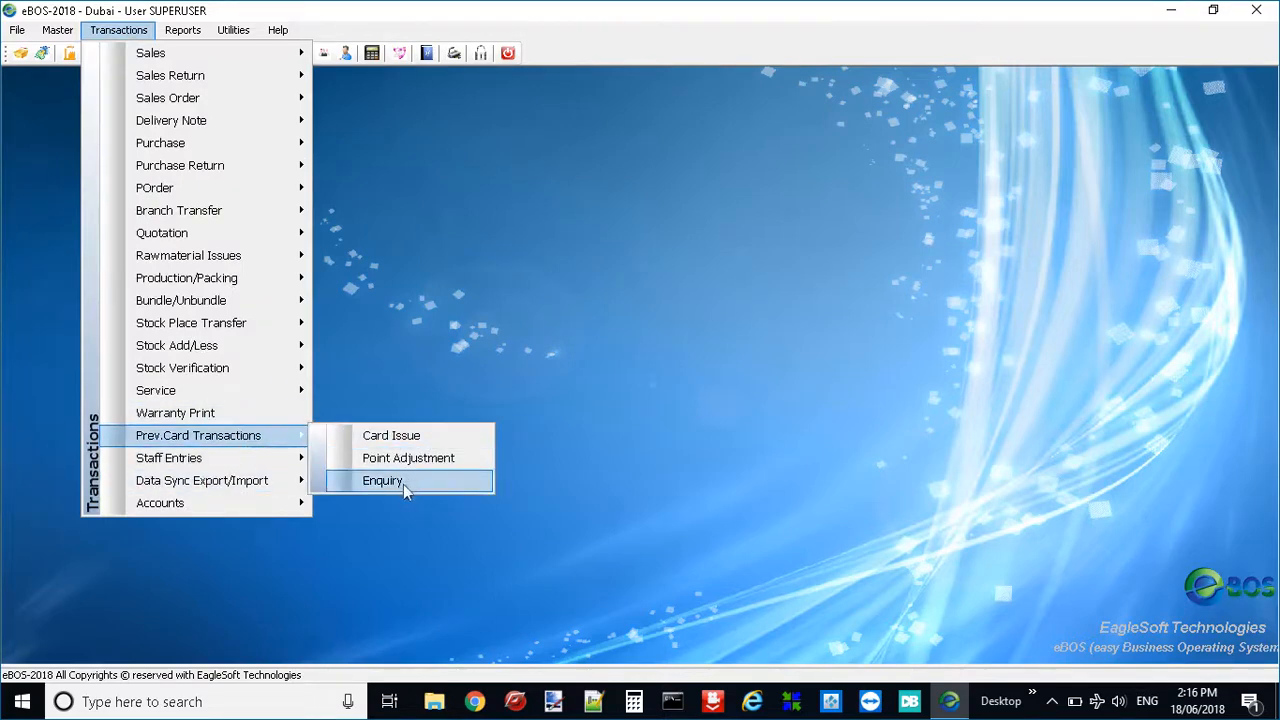
pyautogui.moveTo(280, 458)
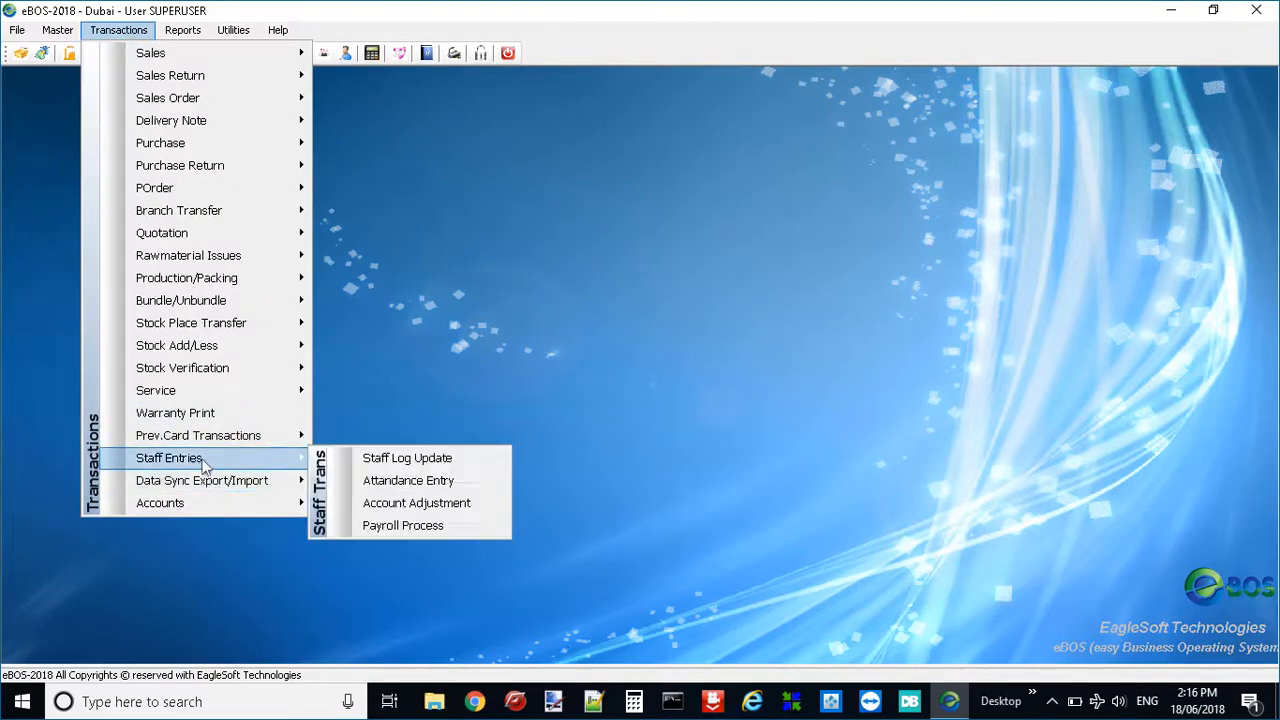
pyautogui.click(419, 462)
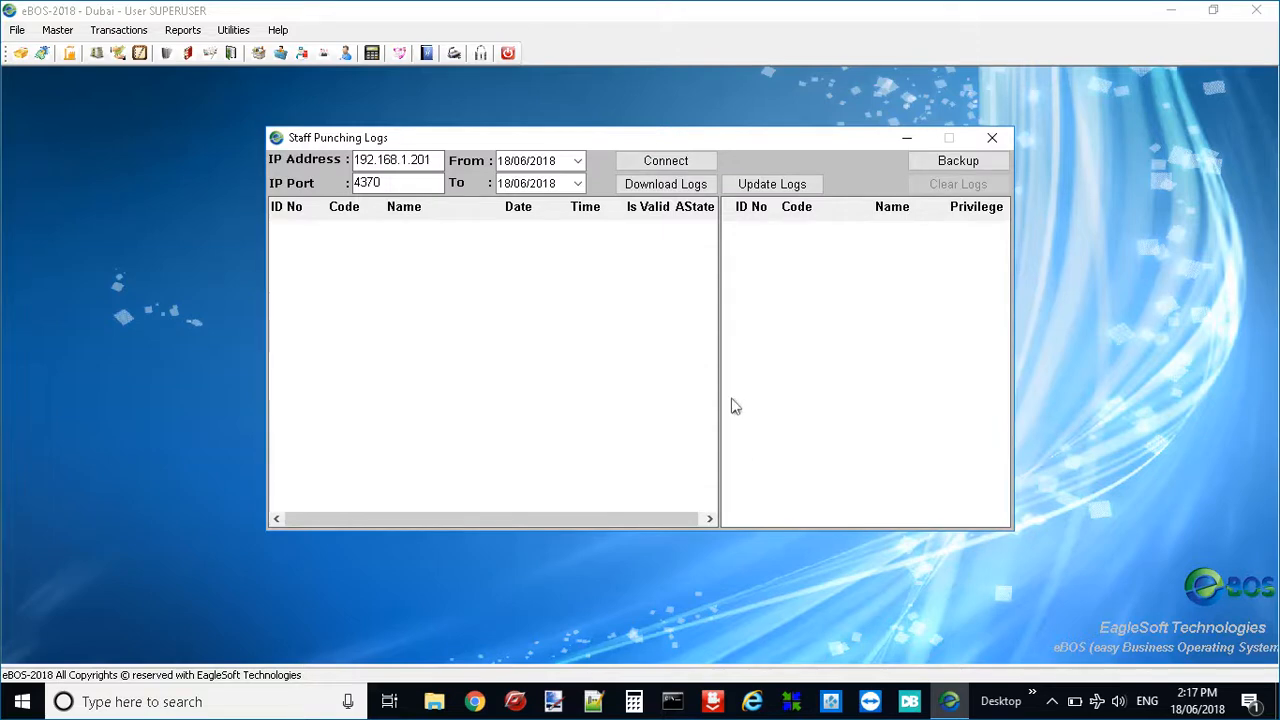
pyautogui.click(992, 137)
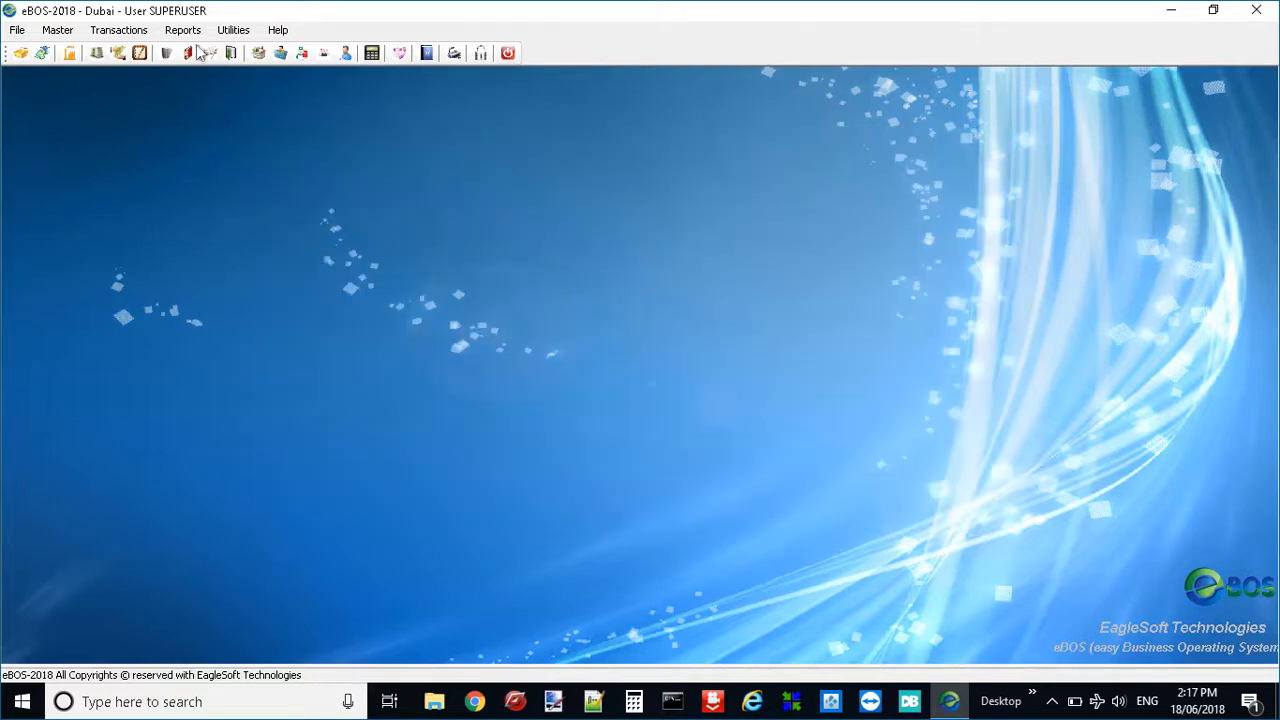
# Step: Process the staff payroll for June 2018 in a new payroll entry, and close it unsaved
pyautogui.click(118, 30)
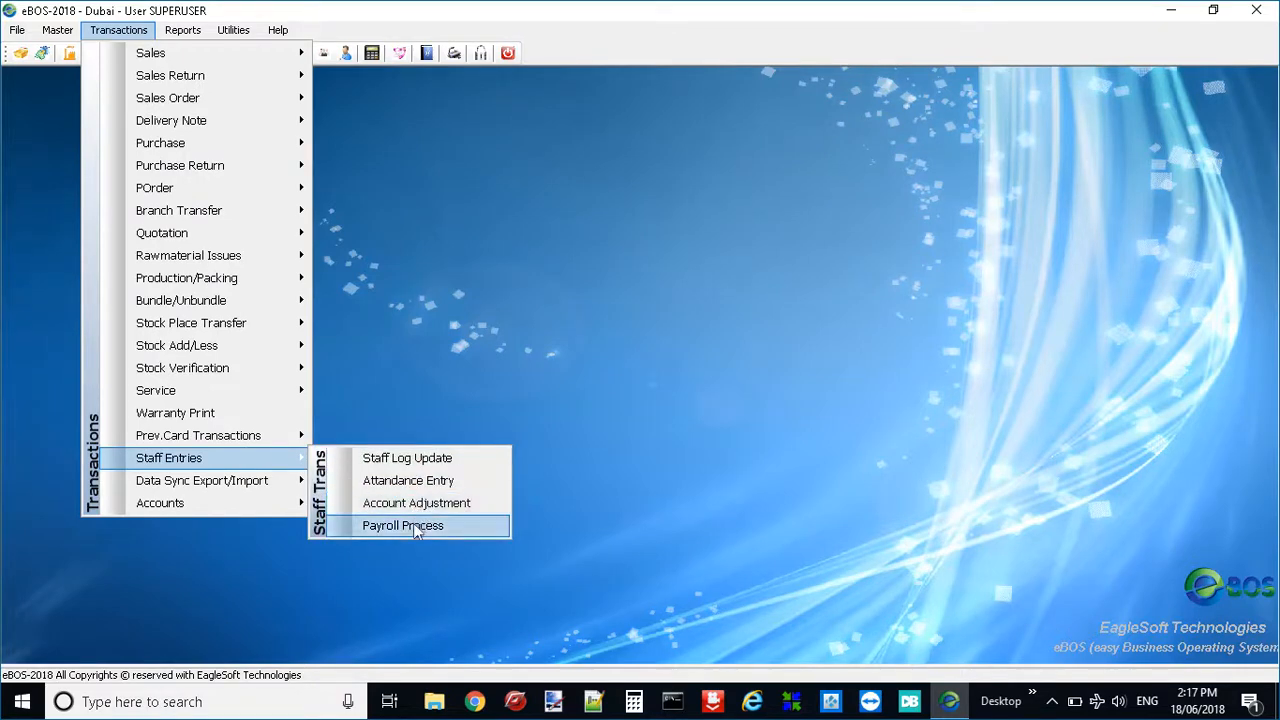
pyautogui.click(412, 526)
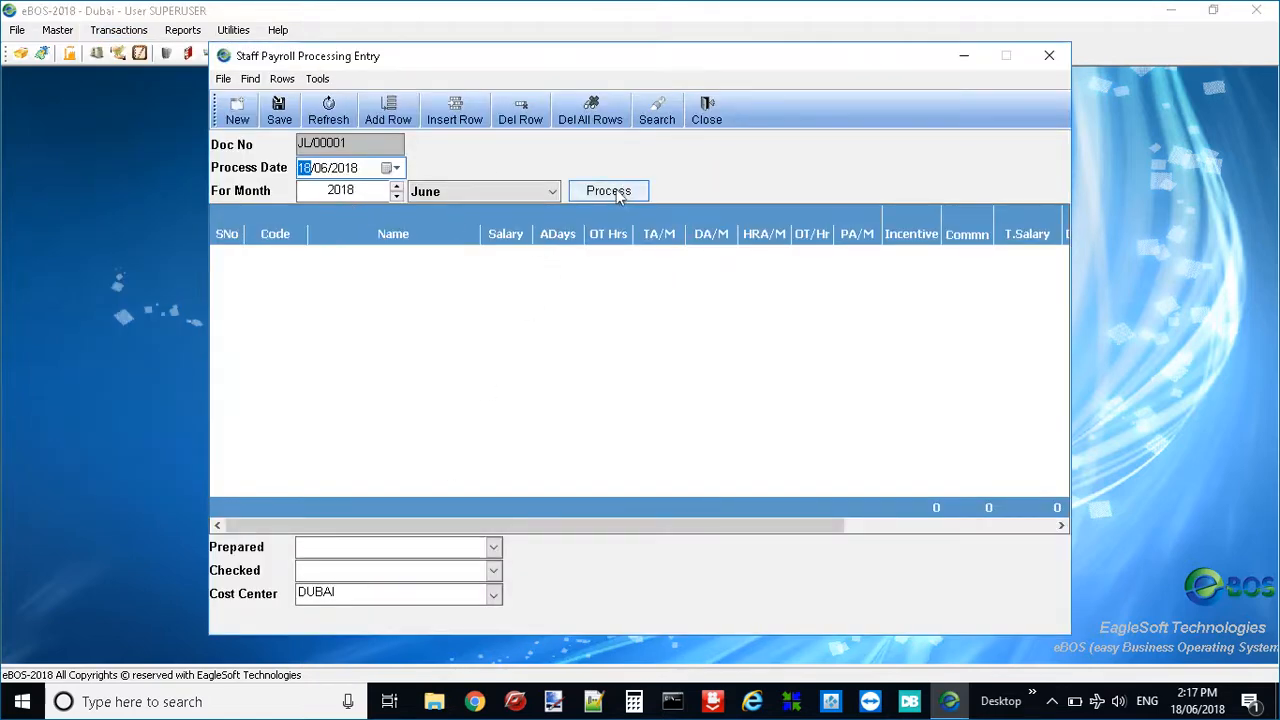
pyautogui.click(612, 193)
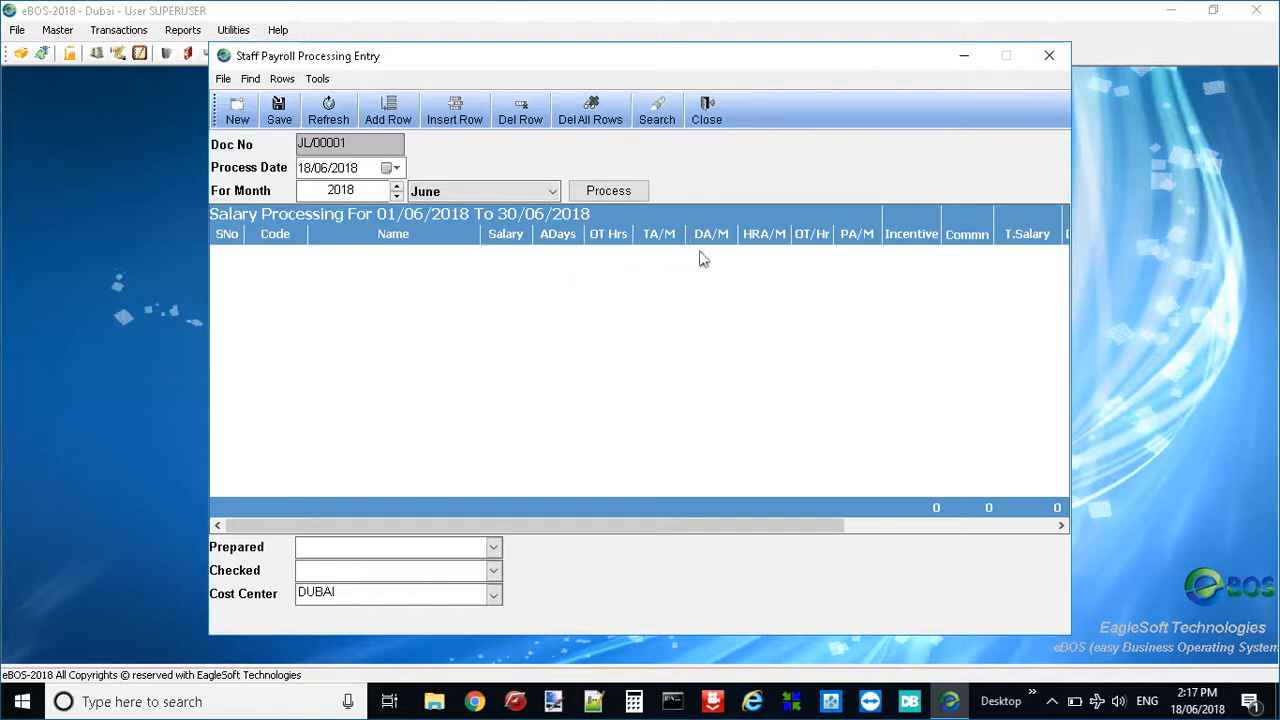
pyautogui.click(1049, 55)
# Step: Start a new cash receipt voucher from the account transactions and set its cash/bank account to CBD
pyautogui.click(118, 30)
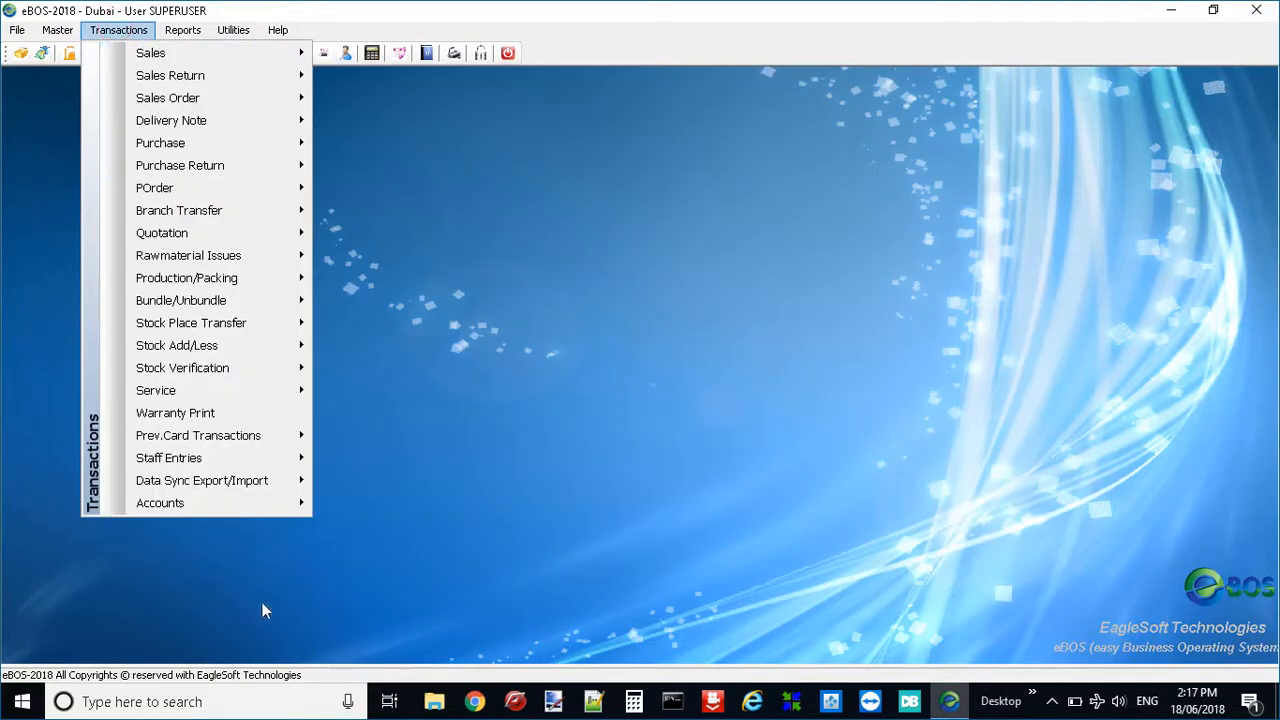
pyautogui.moveTo(277, 466)
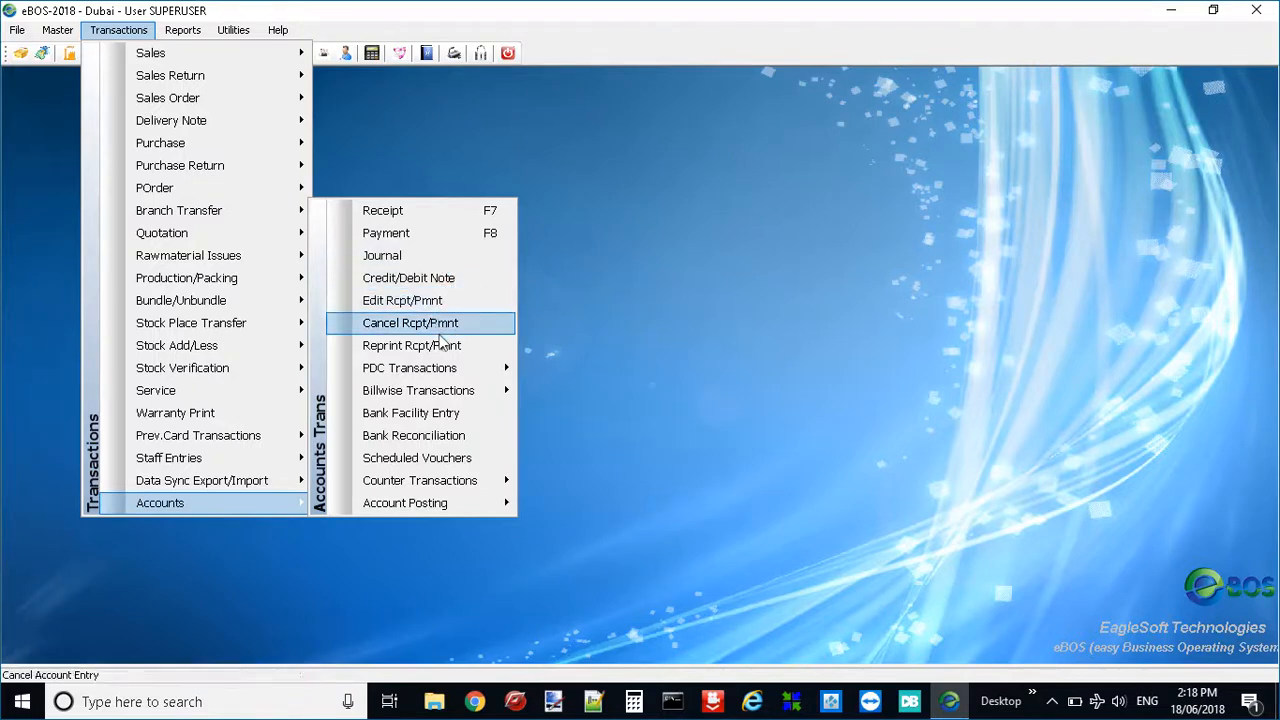
pyautogui.moveTo(452, 374)
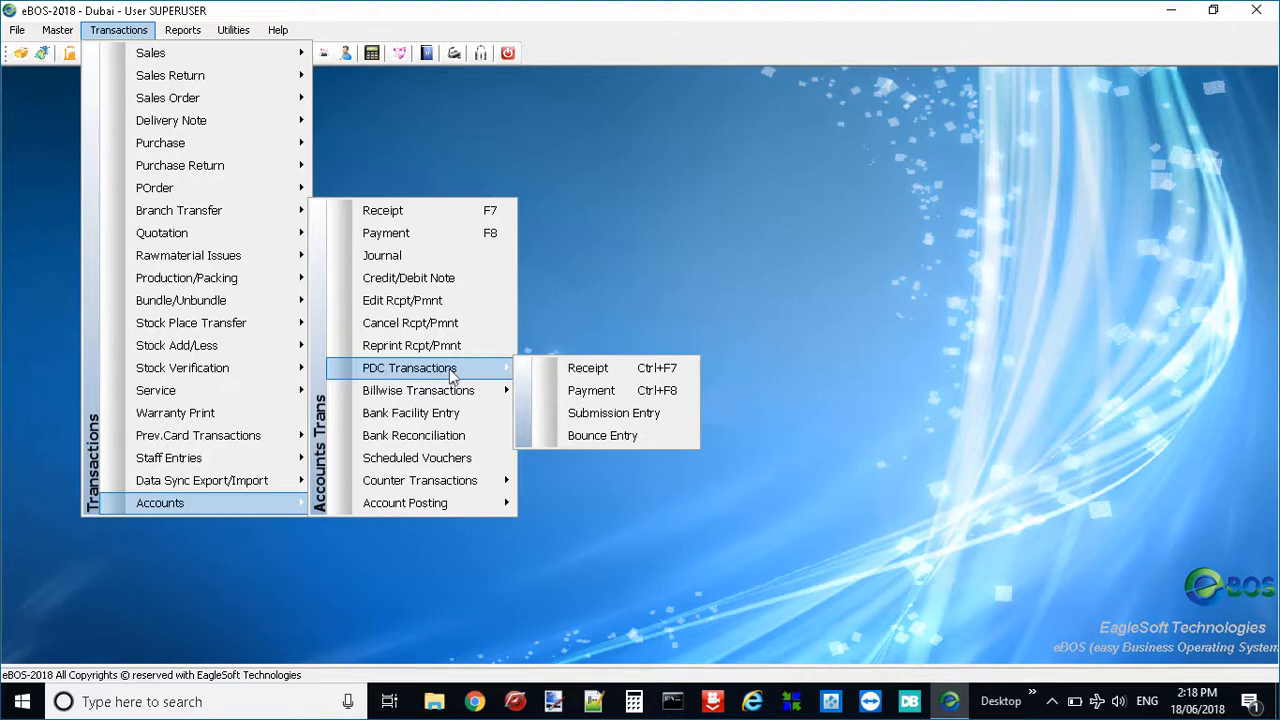
pyautogui.moveTo(455, 400)
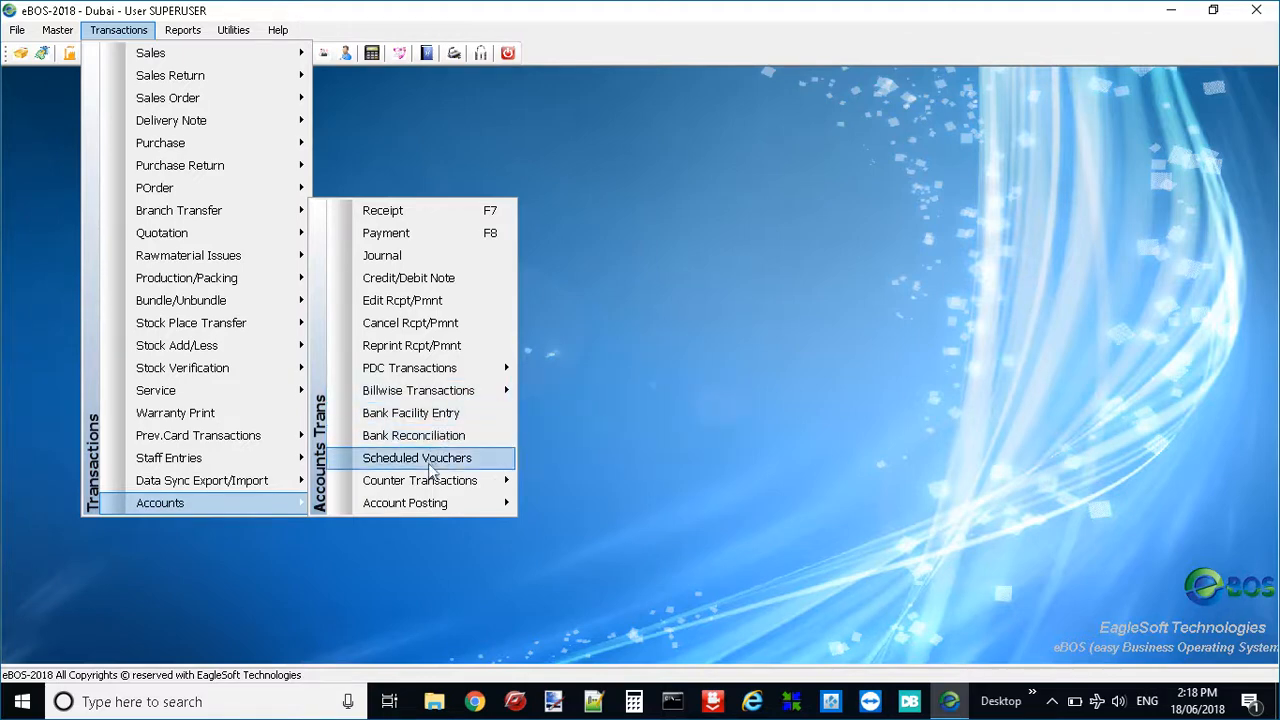
pyautogui.moveTo(431, 490)
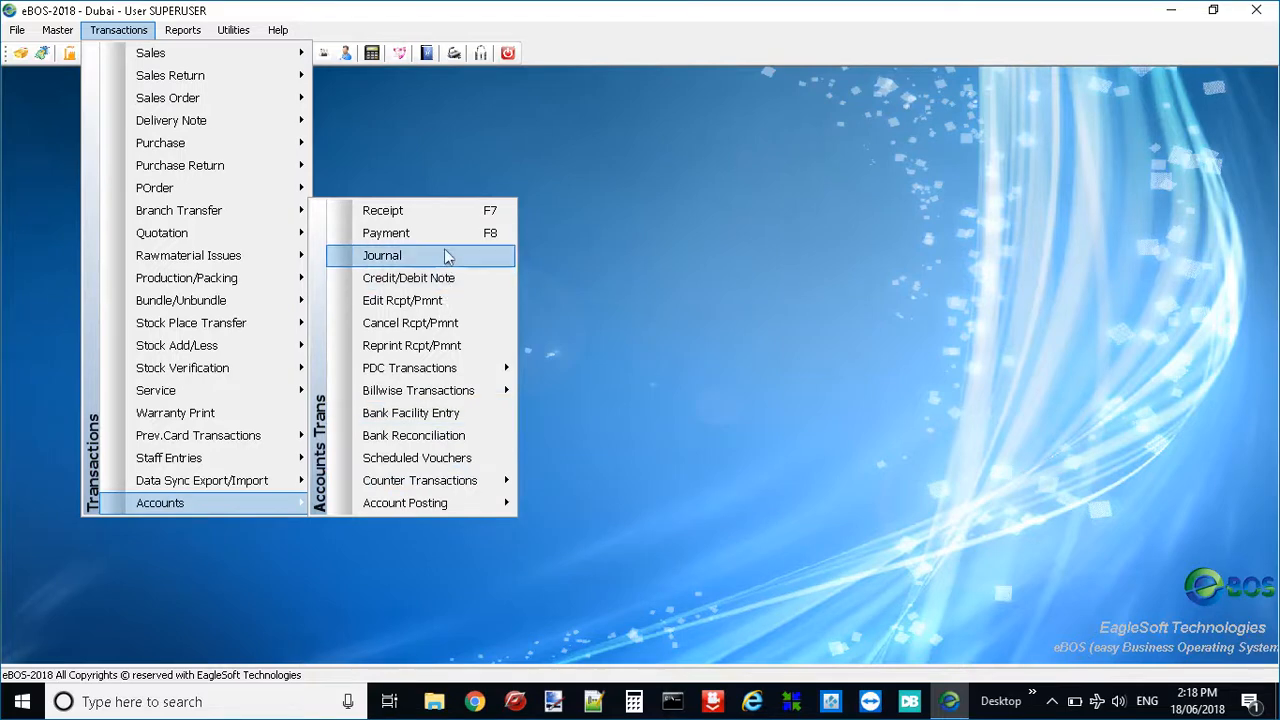
pyautogui.click(443, 207)
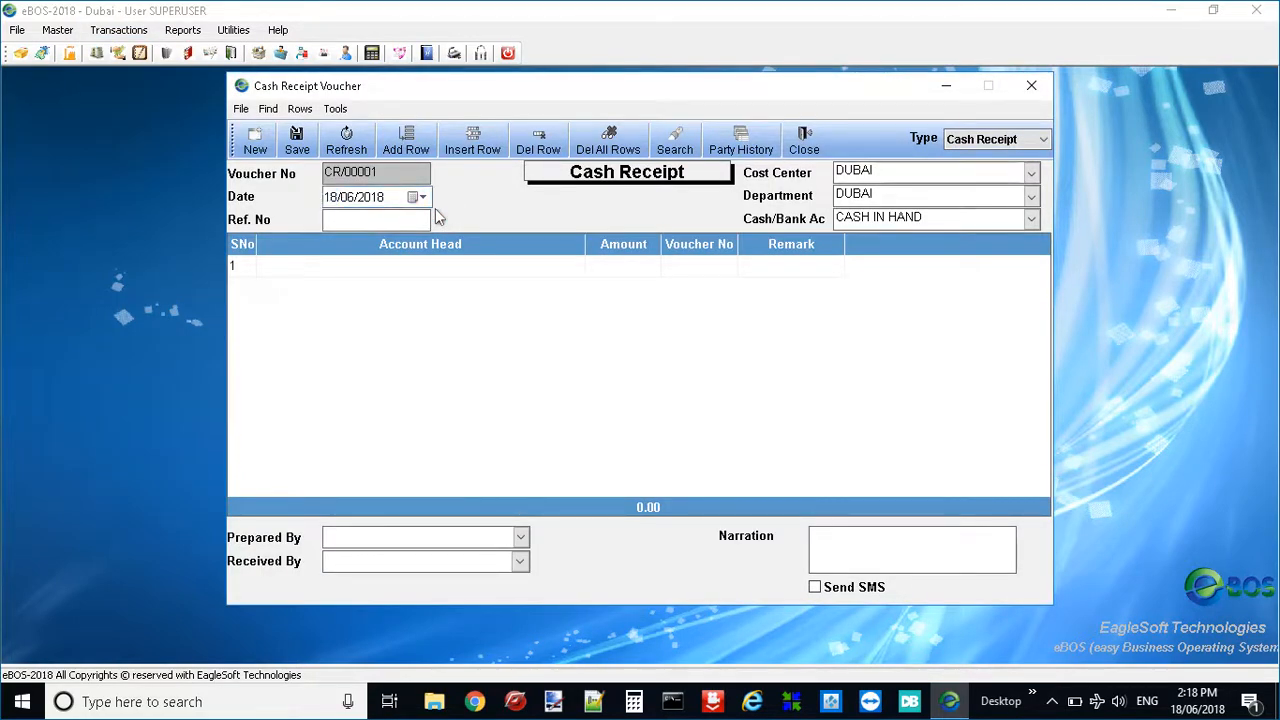
pyautogui.press('Tab')
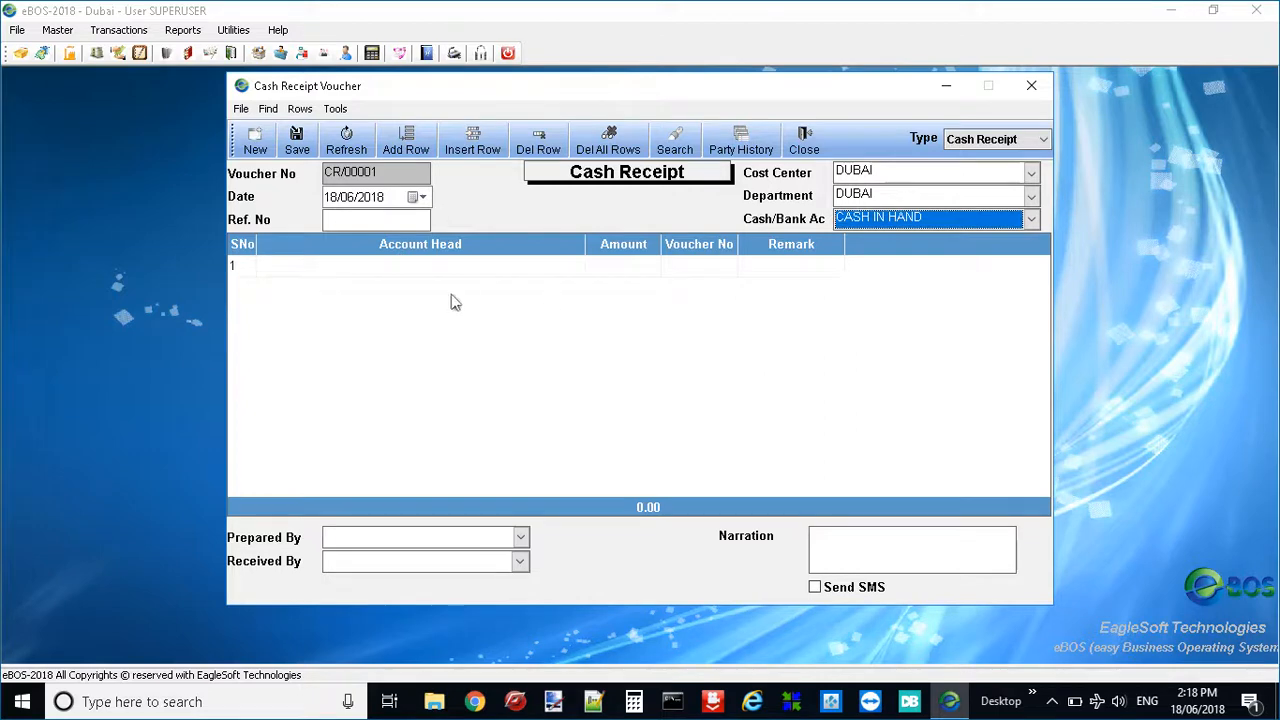
pyautogui.click(866, 219)
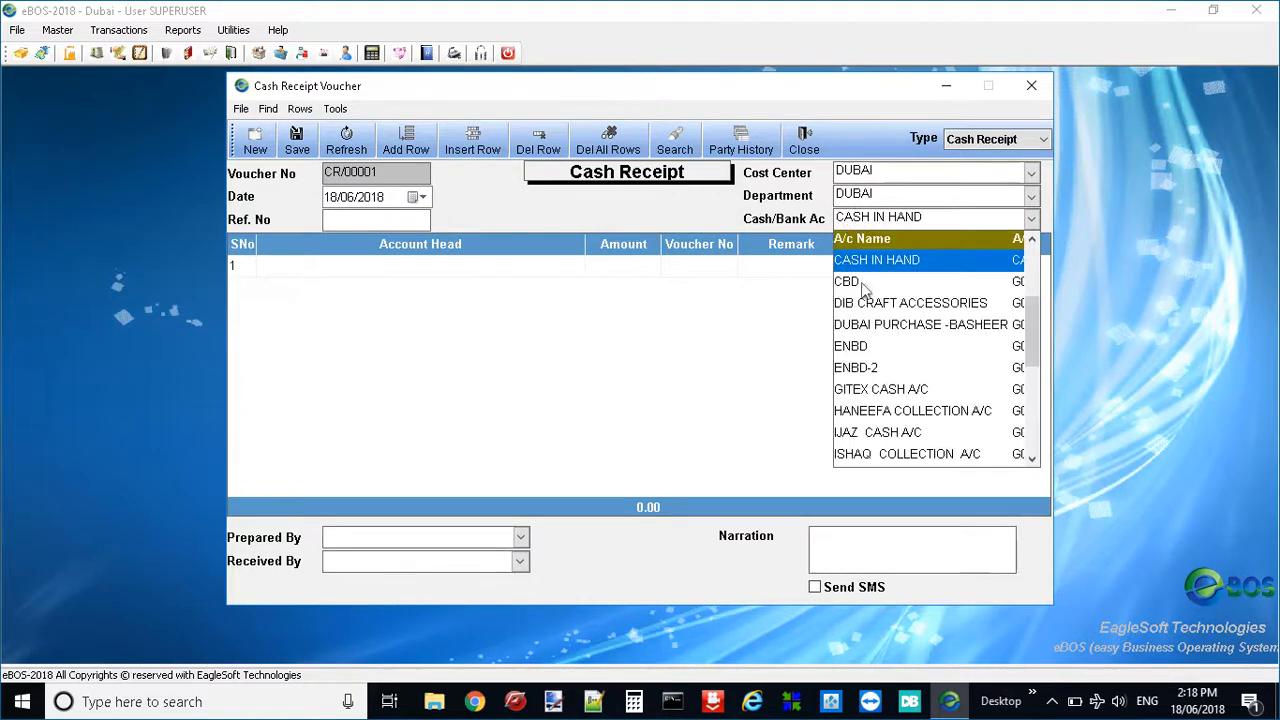
pyautogui.click(866, 284)
pyautogui.click(528, 196)
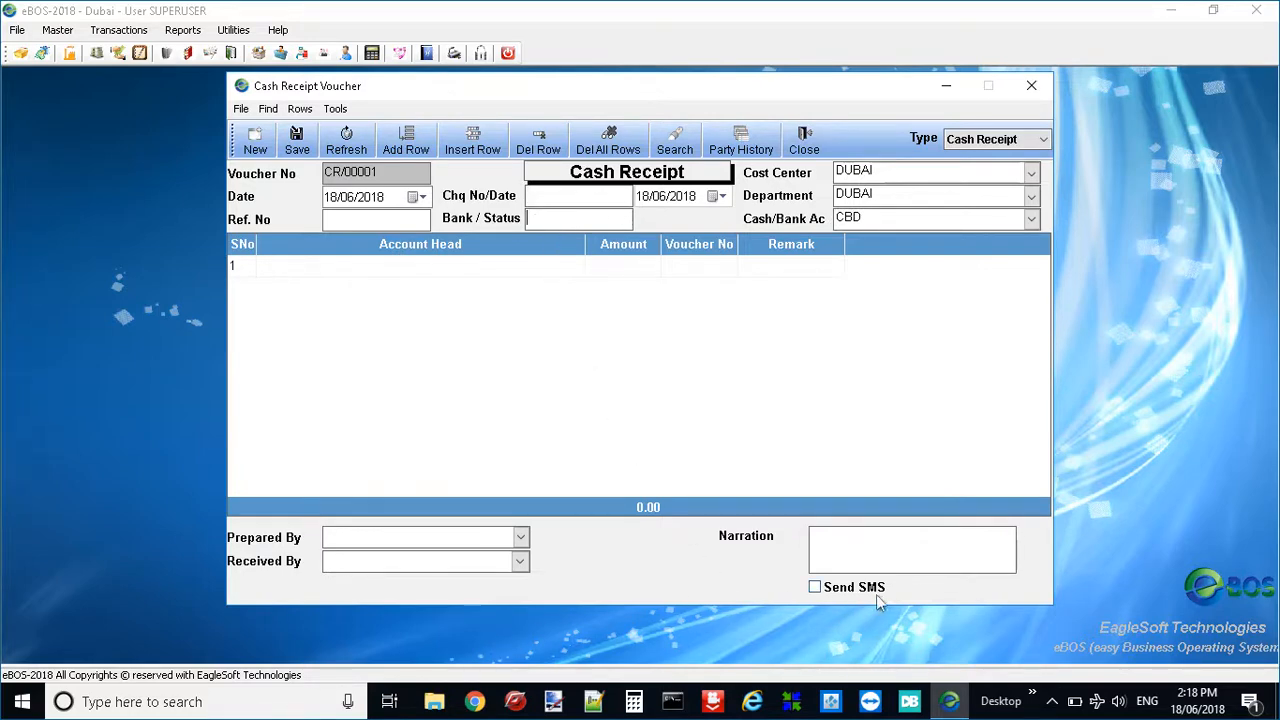
# Step: Enter an ACCOMMODATION EXPENSES line with an amount of 200 in the cash receipt voucher, and close it unsaved
pyautogui.click(408, 268)
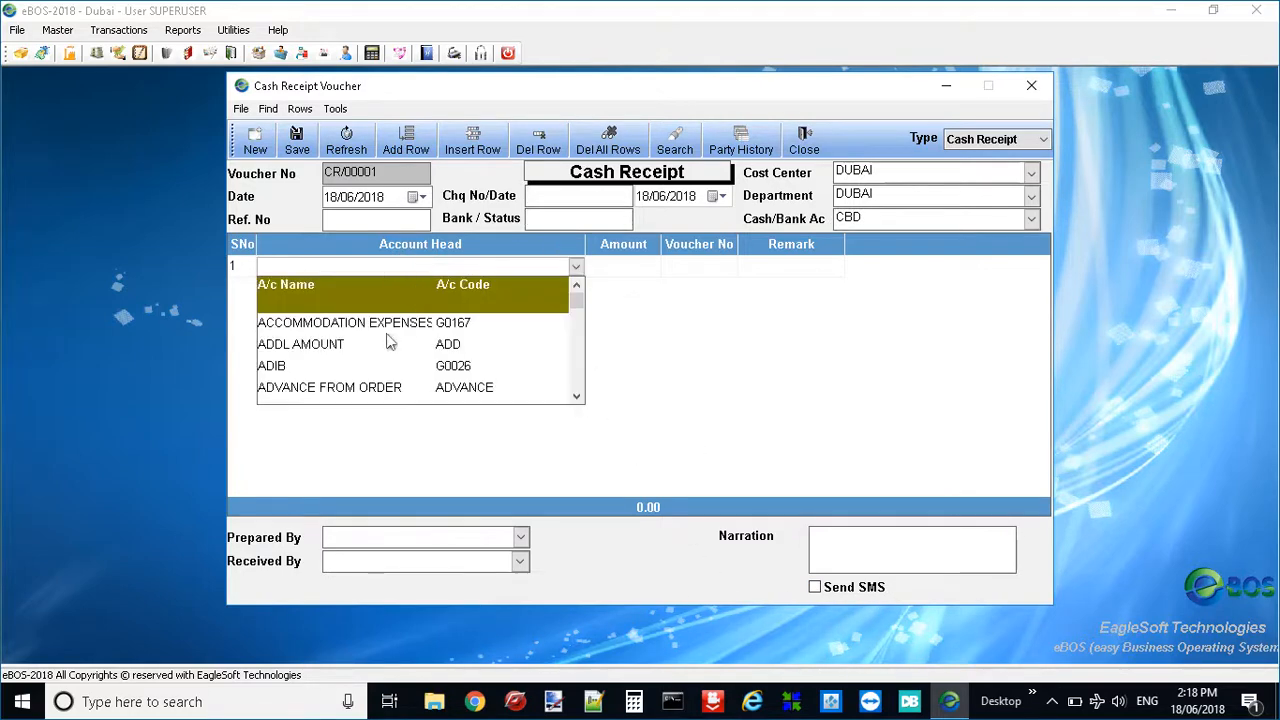
pyautogui.click(388, 332)
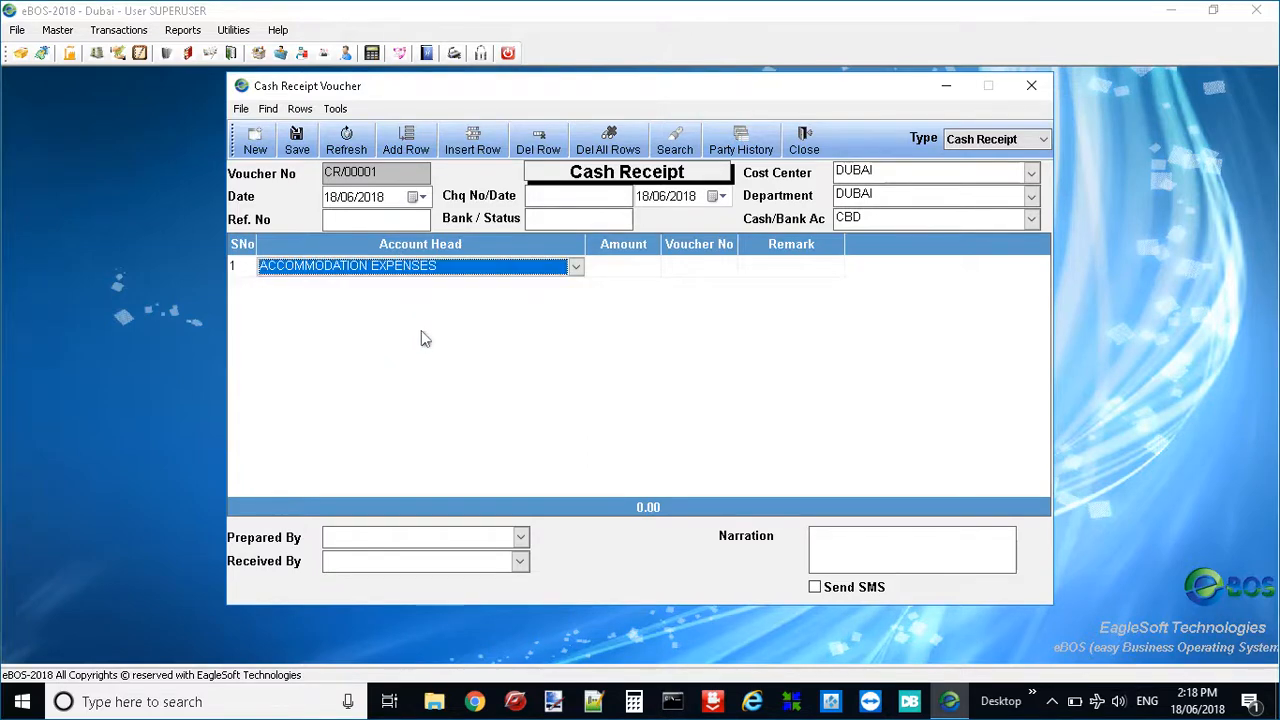
pyautogui.press('Tab')
pyautogui.write('20')
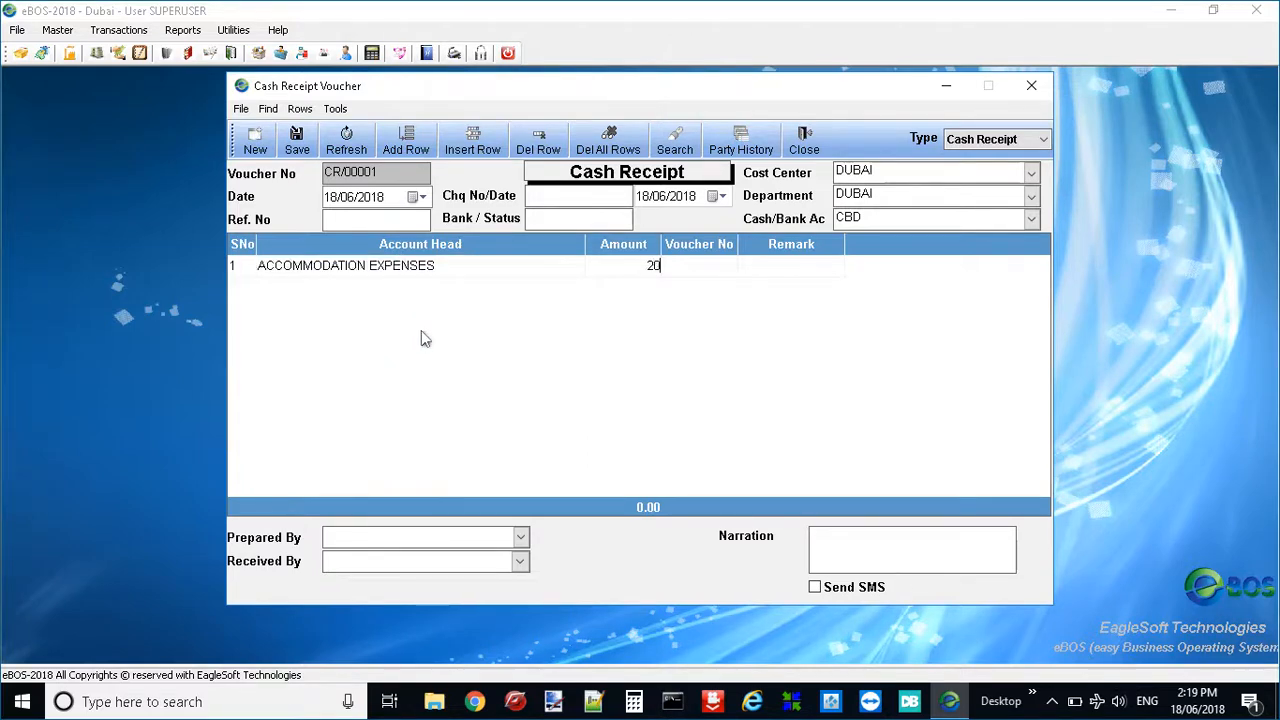
pyautogui.write('0')
pyautogui.press('Tab')
pyautogui.press('Tab')
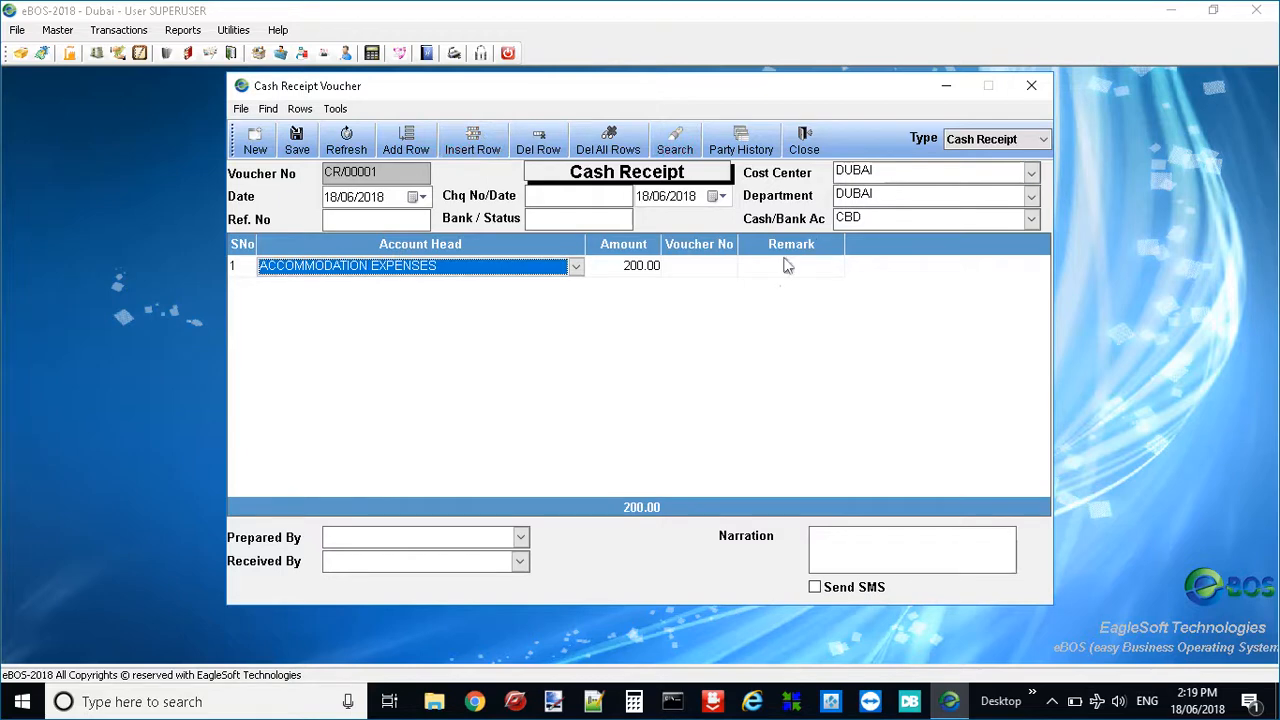
pyautogui.click(675, 287)
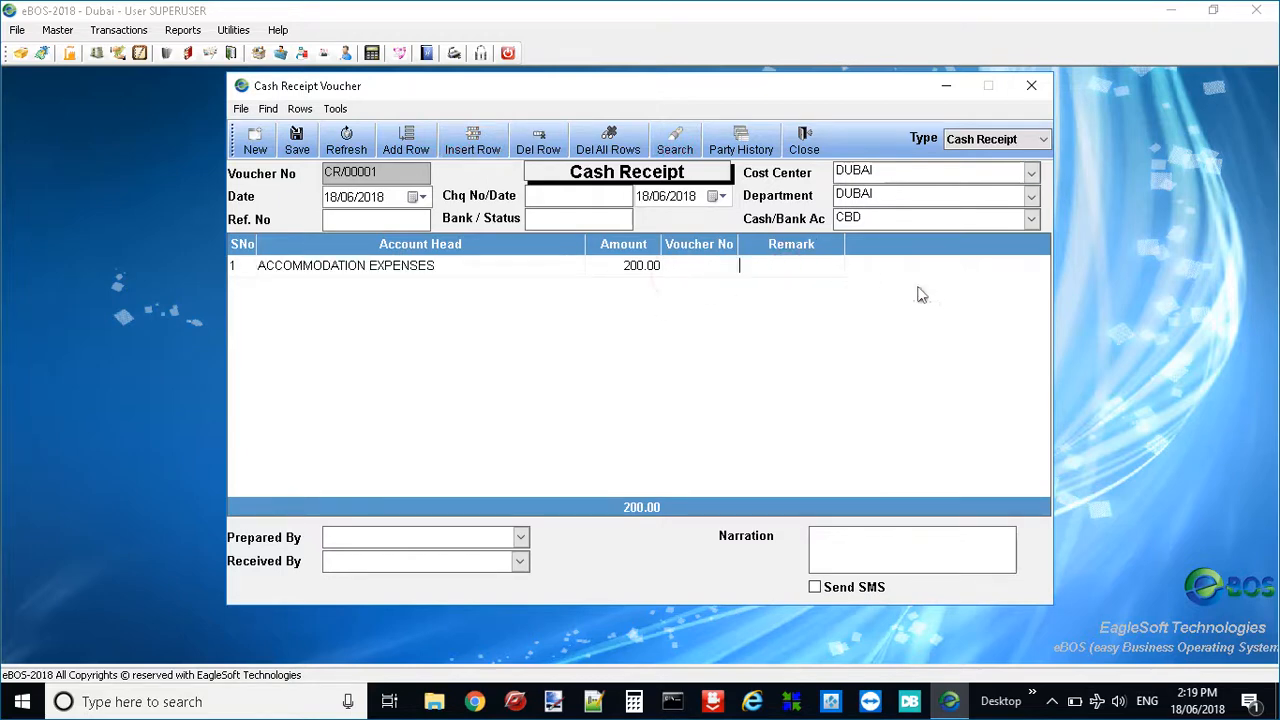
pyautogui.click(855, 549)
pyautogui.click(1033, 88)
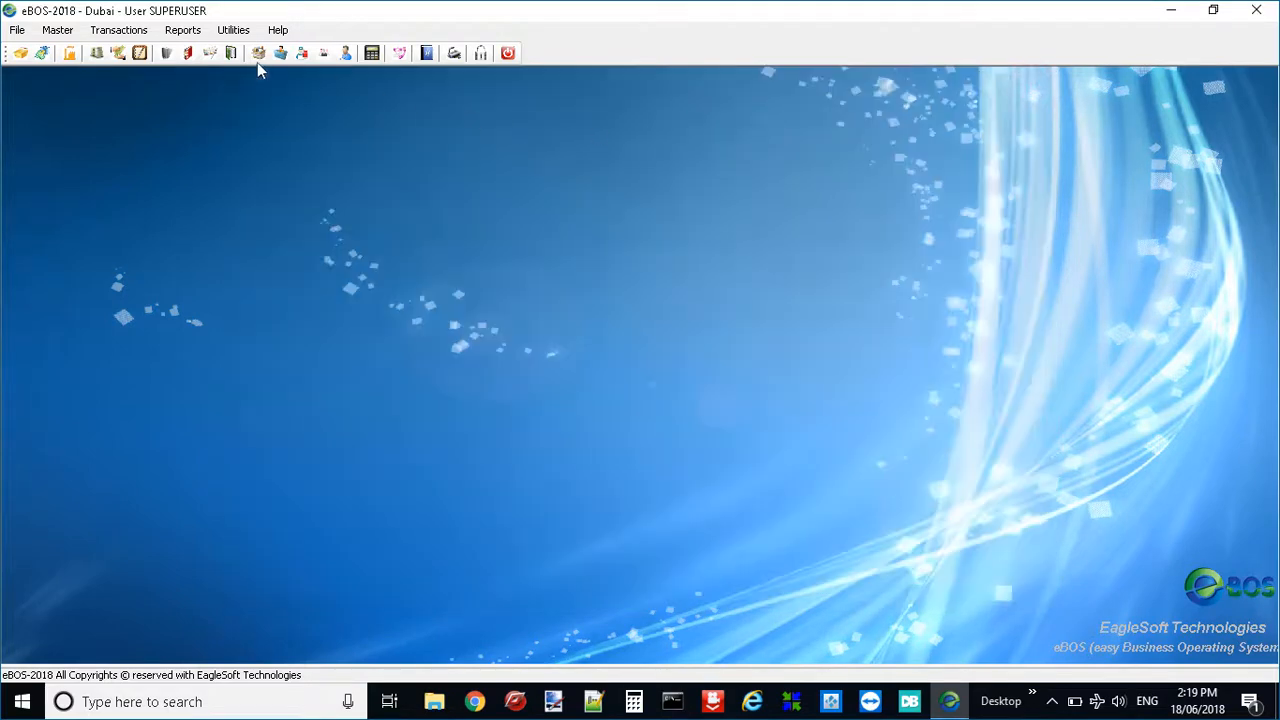
# Step: View the cheque, party and invoice allocation fields of a new PDC receipt voucher, and close it unsaved
pyautogui.click(120, 34)
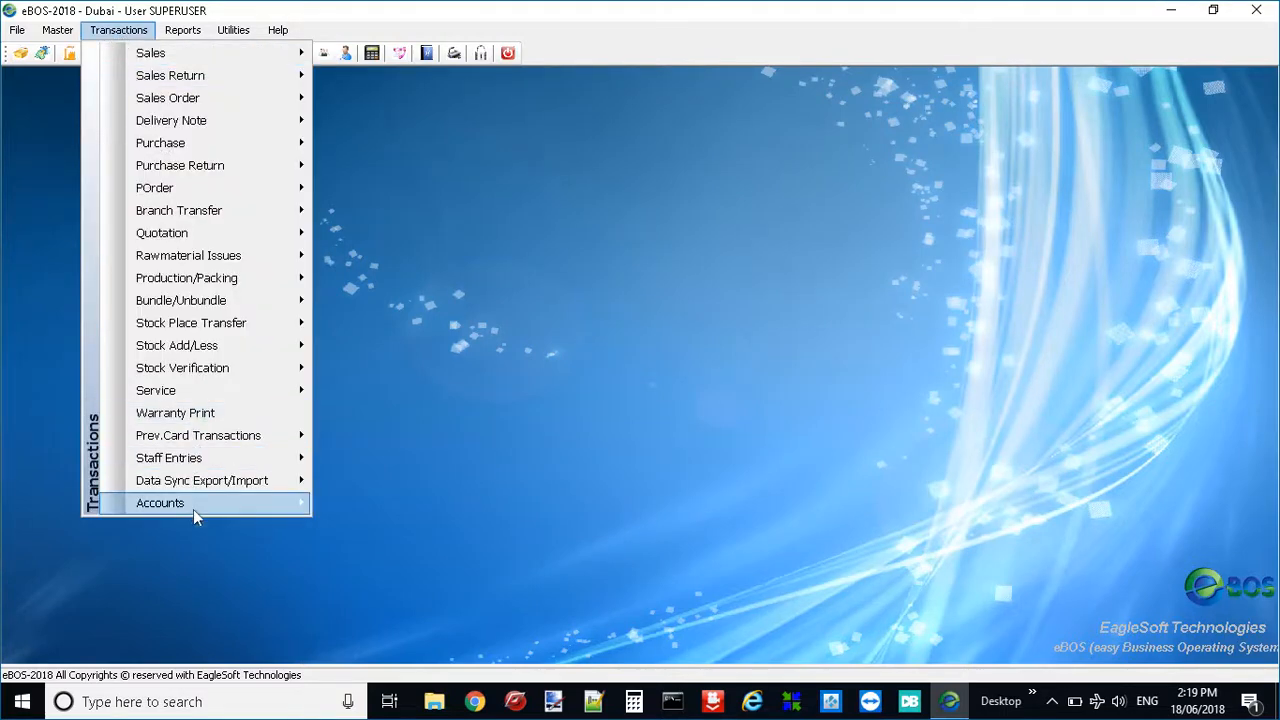
pyautogui.moveTo(193, 509)
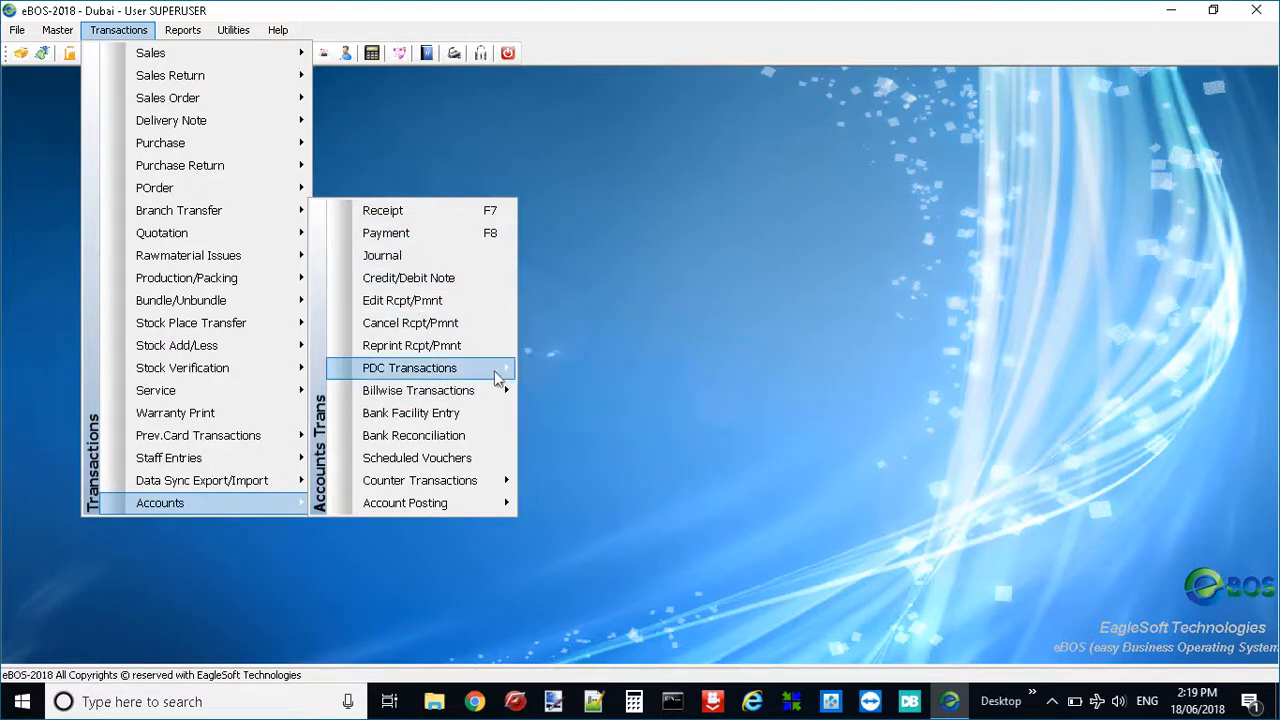
pyautogui.click(569, 382)
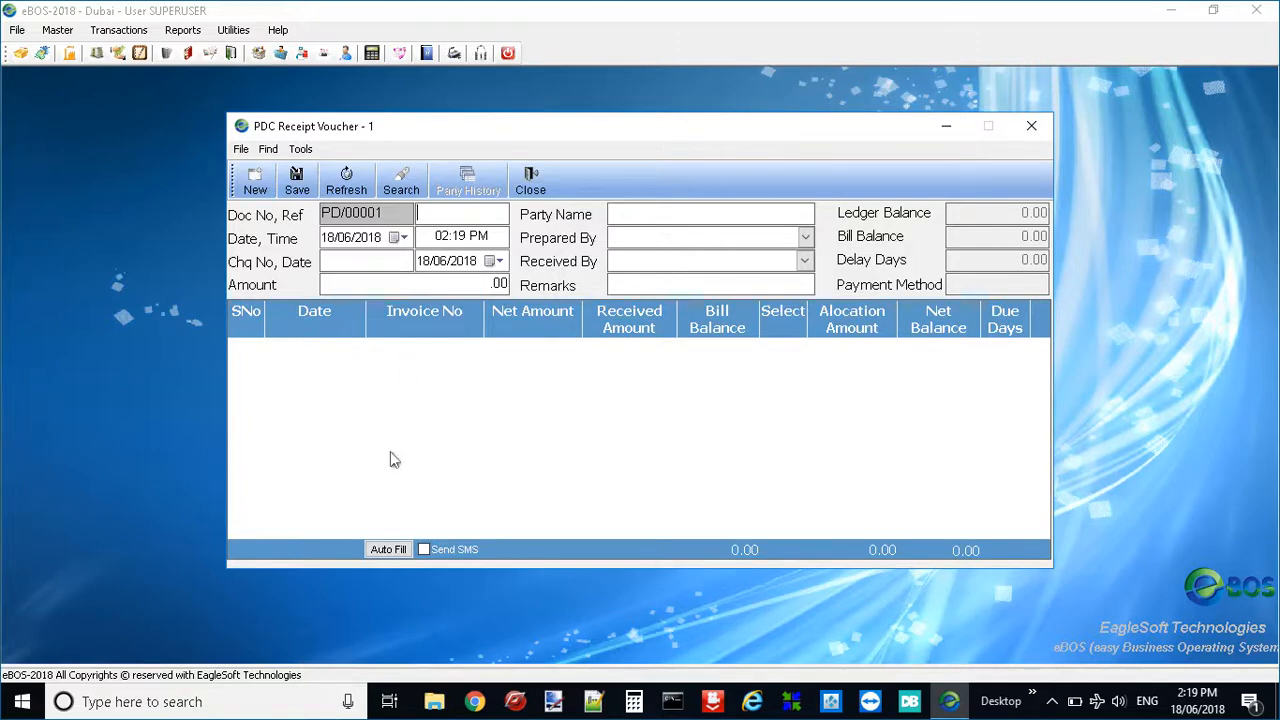
pyautogui.click(1031, 125)
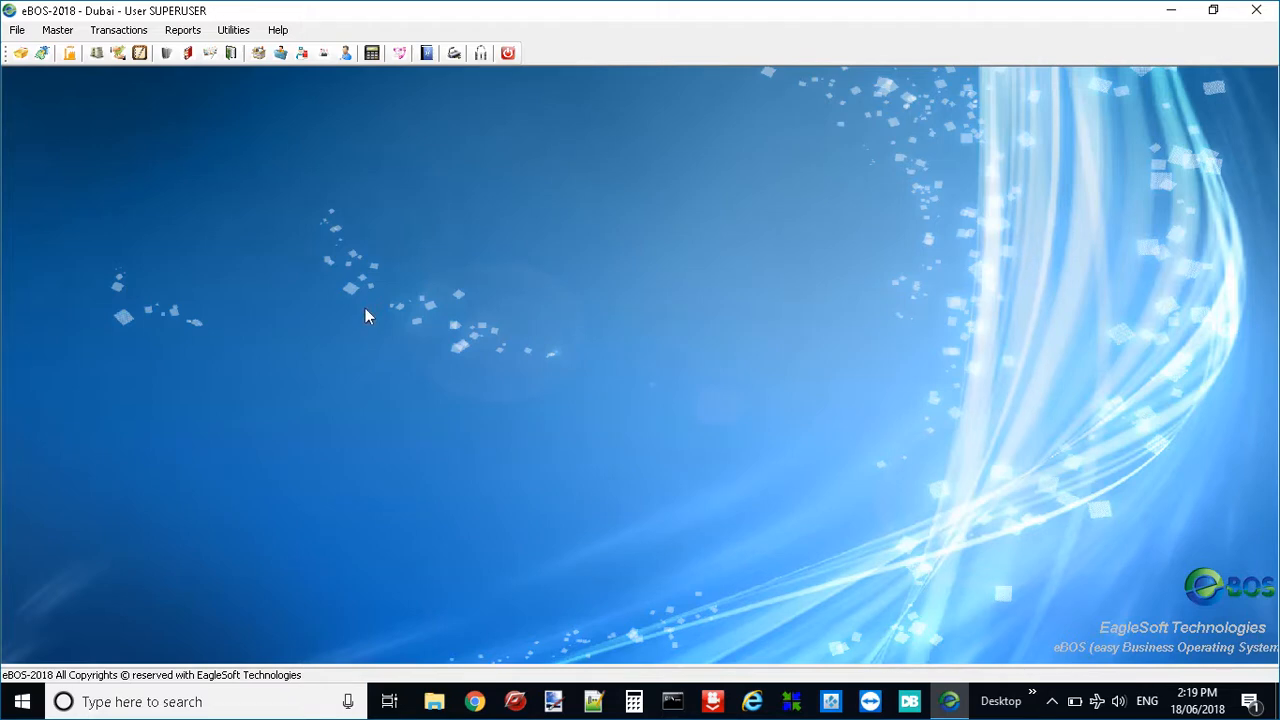
# Step: Show the Sales Book report for 18/06/2018 and view its date selection options, keeping today's date
pyautogui.click(118, 30)
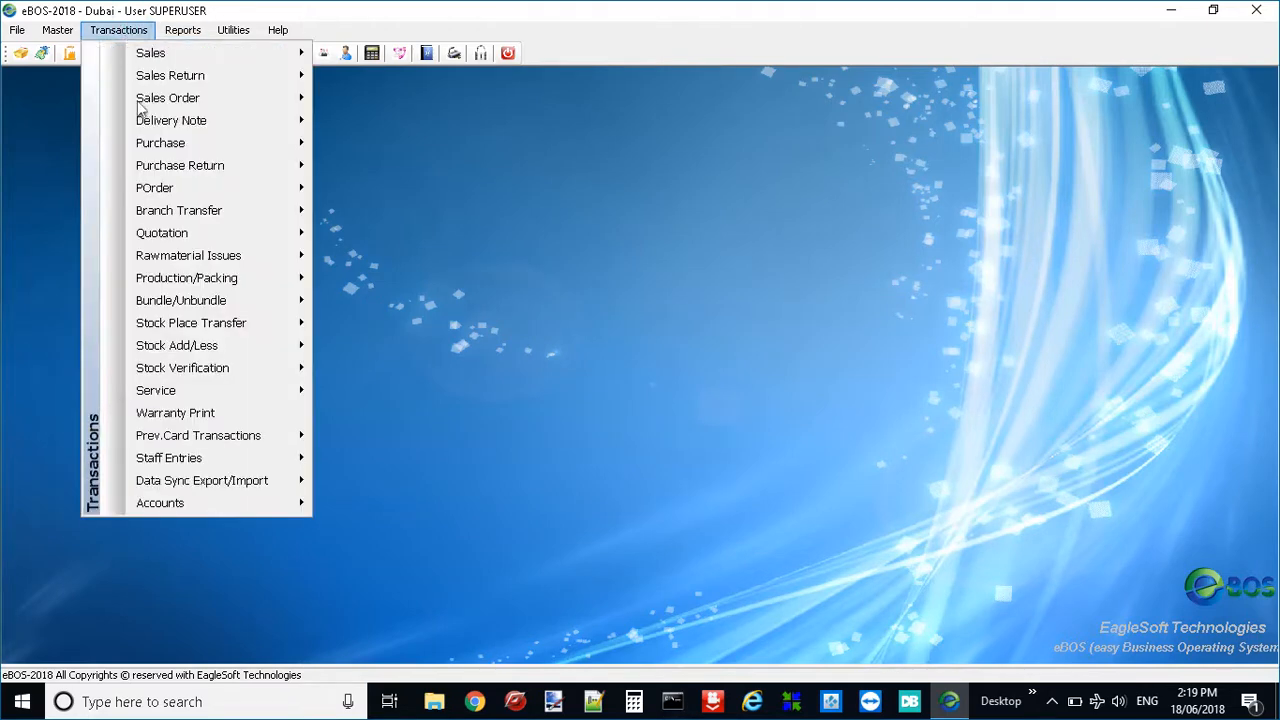
pyautogui.moveTo(220, 466)
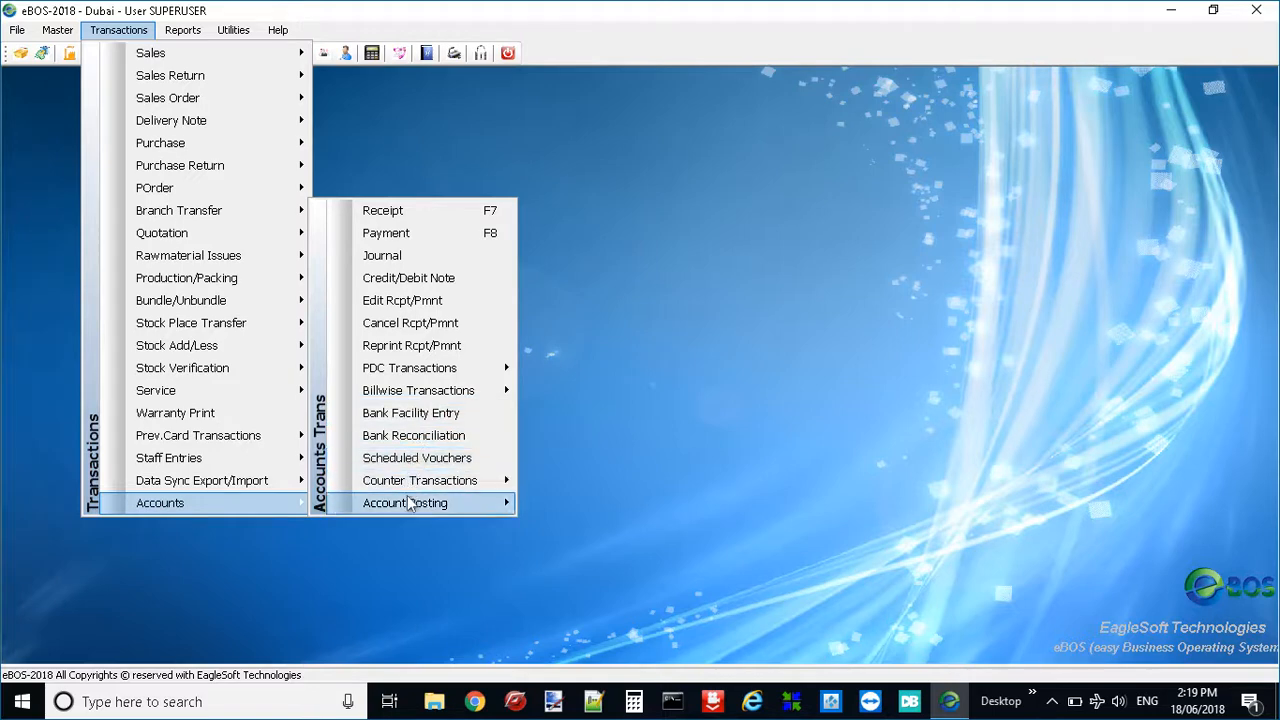
pyautogui.moveTo(409, 503)
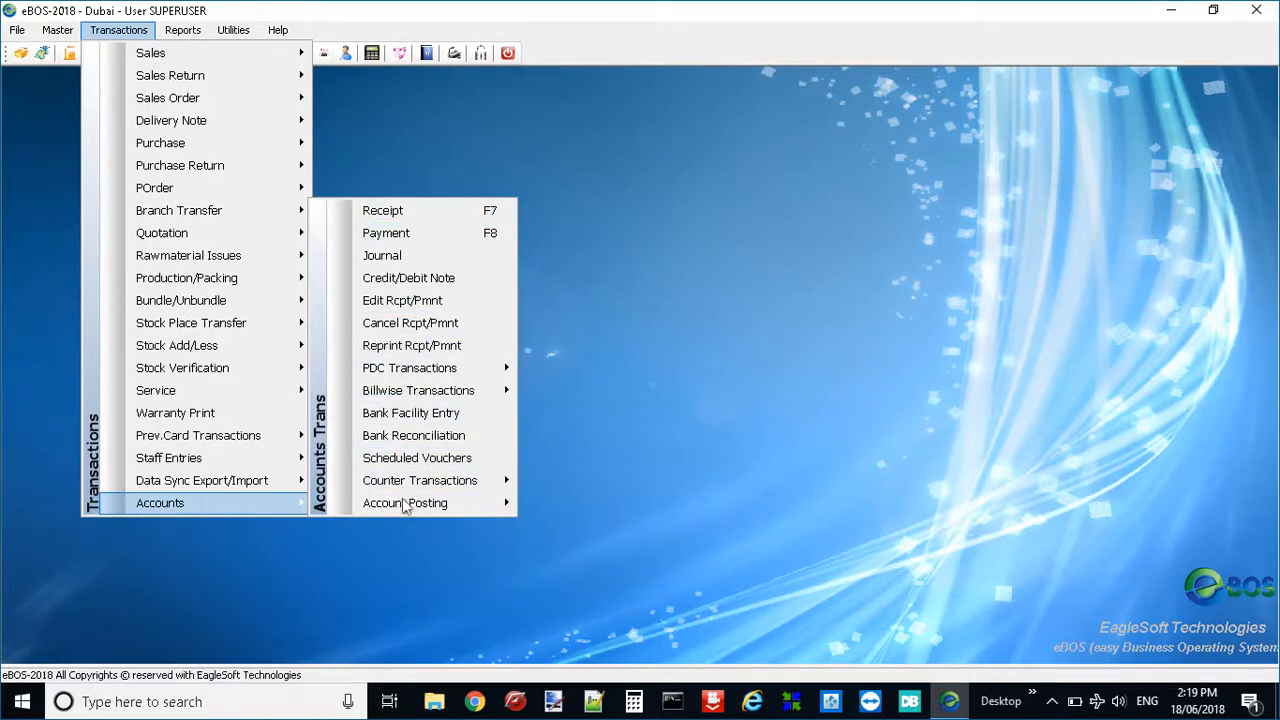
pyautogui.moveTo(170, 123)
pyautogui.moveTo(196, 32)
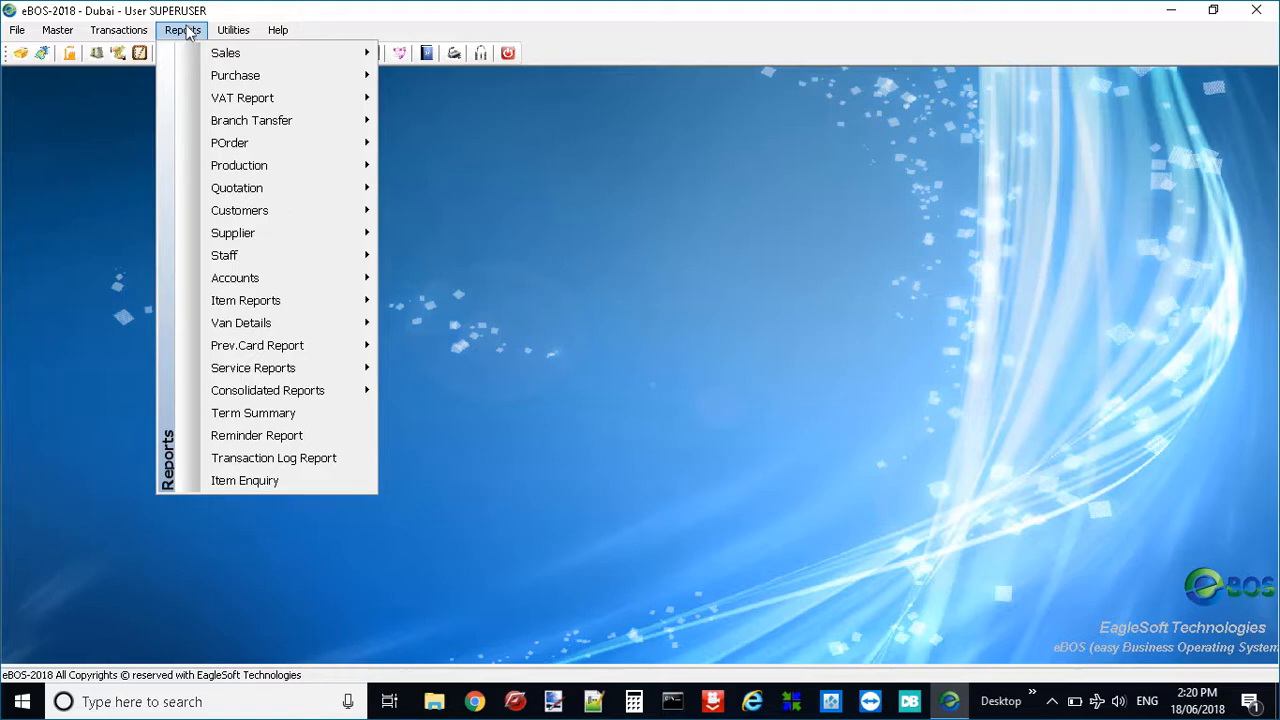
pyautogui.moveTo(228, 64)
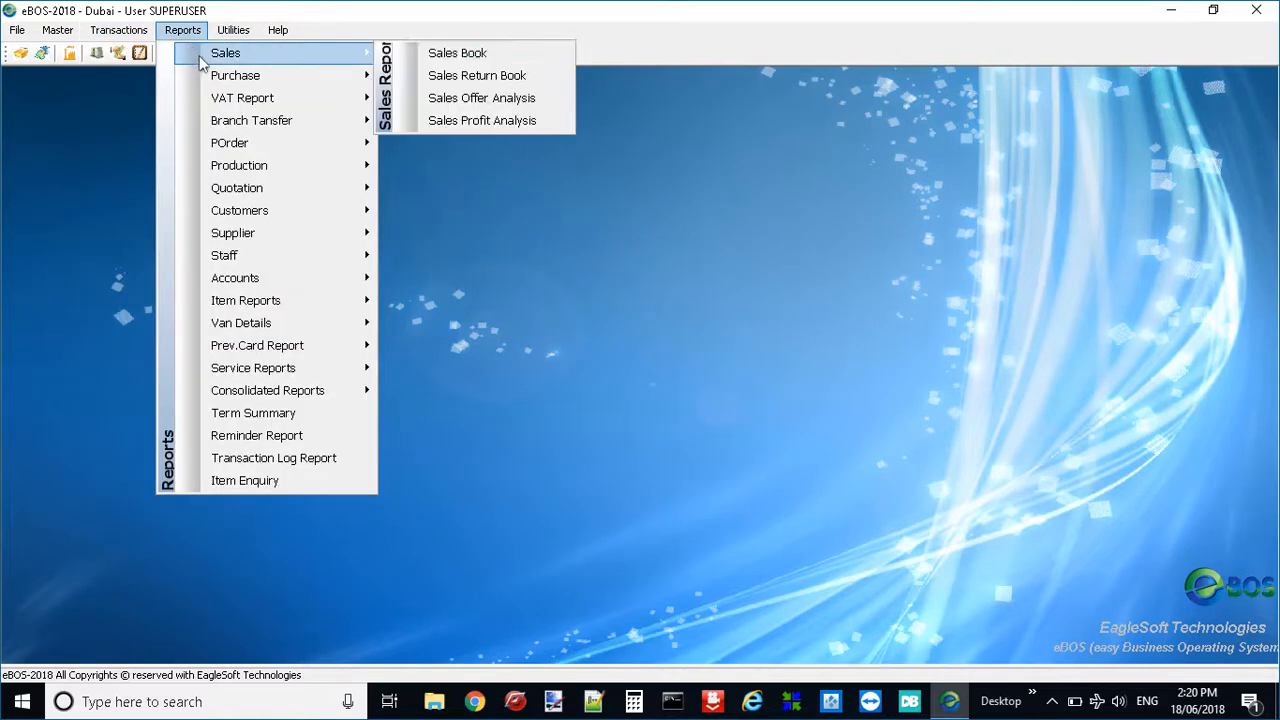
pyautogui.click(474, 56)
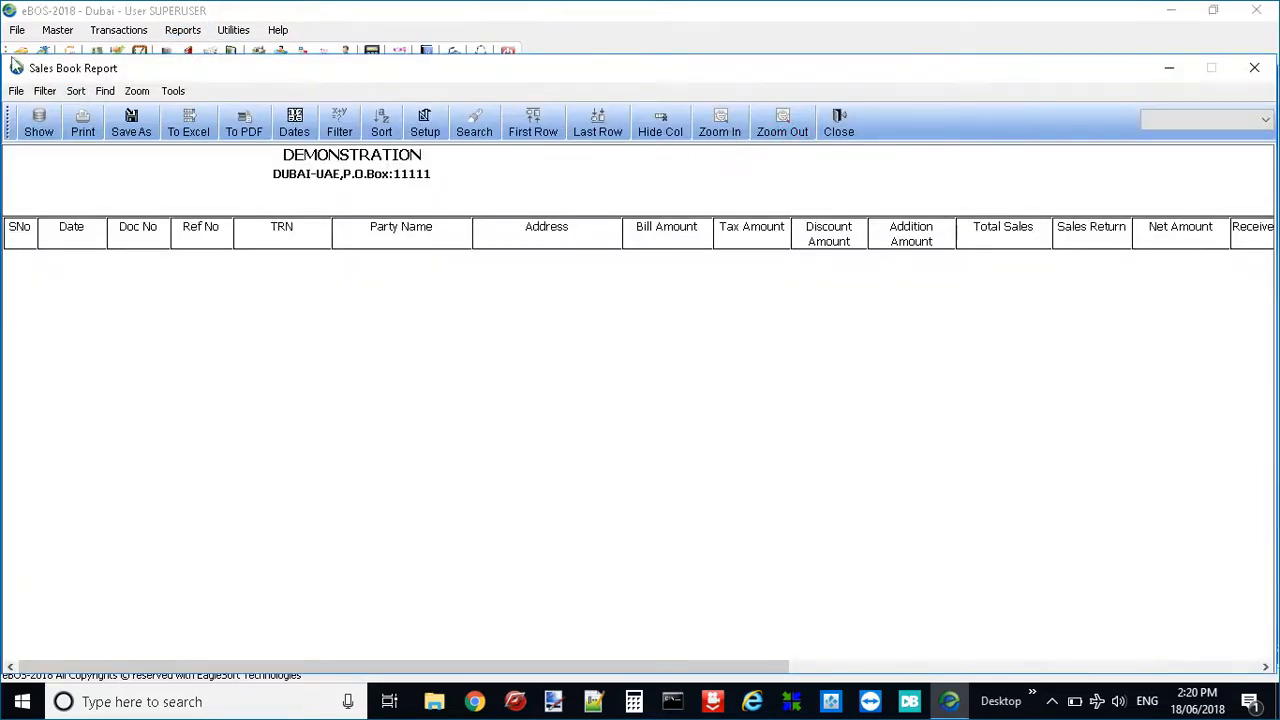
pyautogui.click(50, 128)
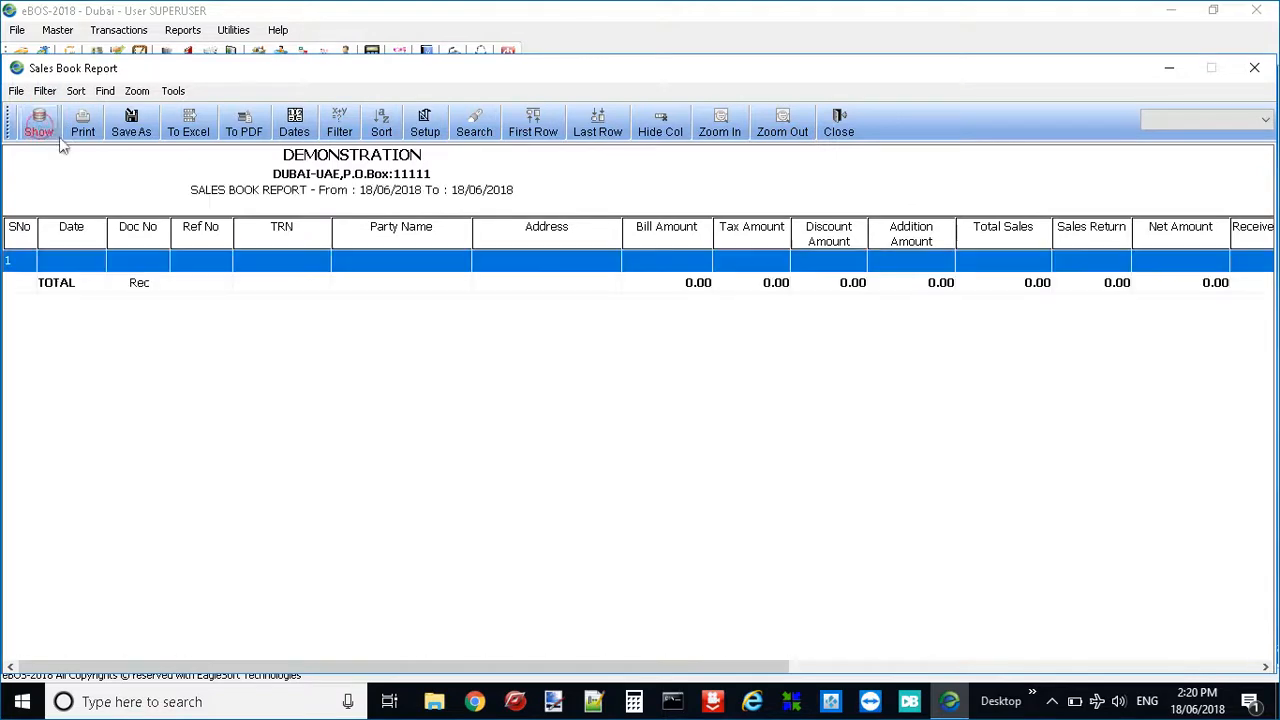
pyautogui.click(292, 124)
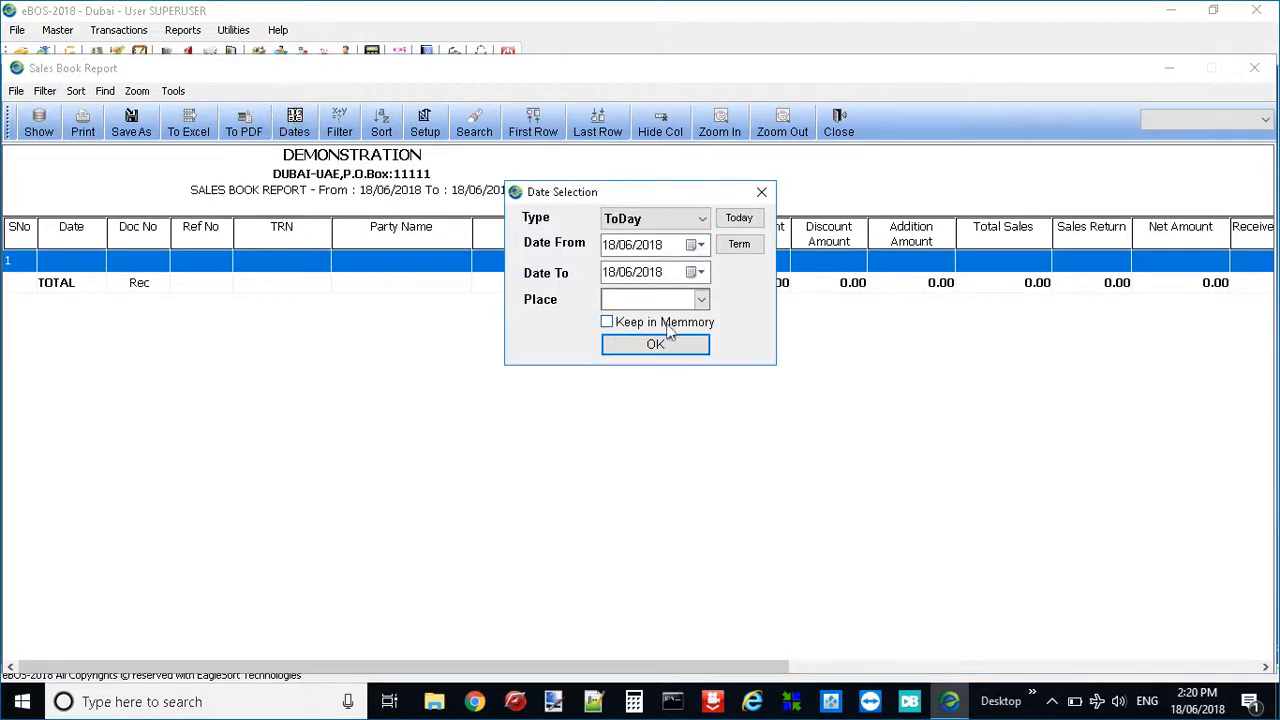
pyautogui.click(656, 346)
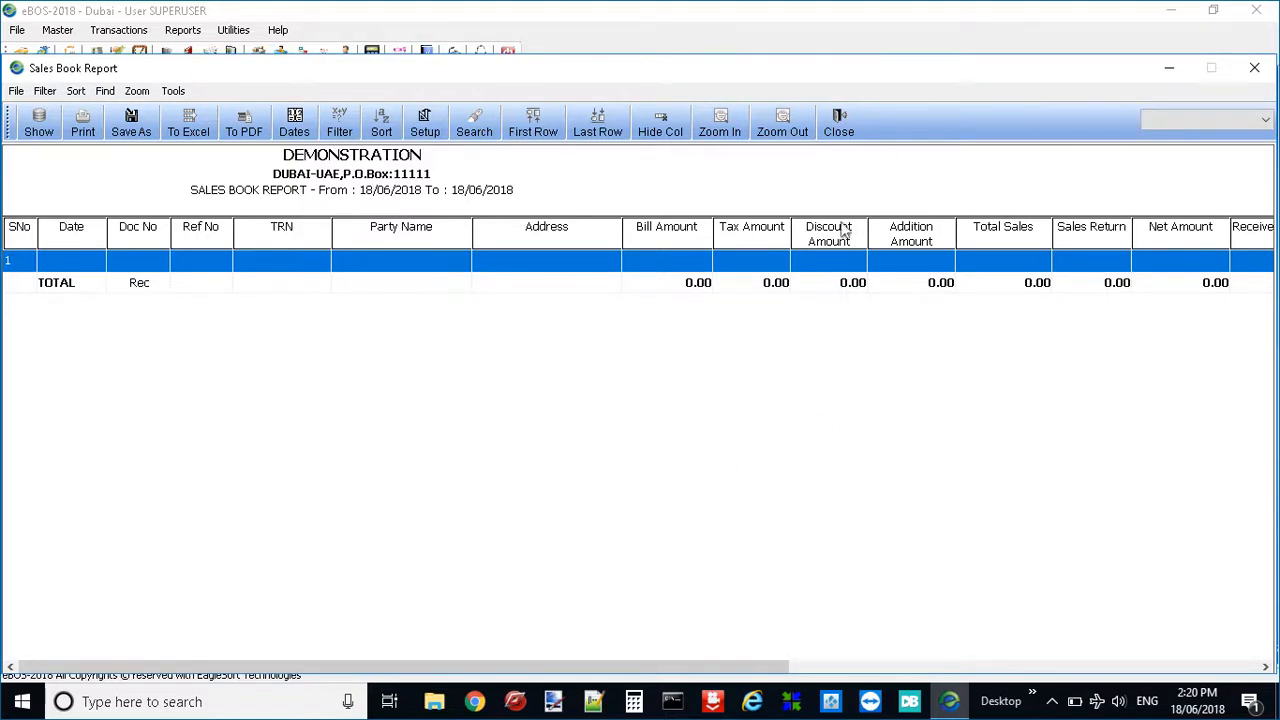
# Step: Review the available sales report types and display the Sales Register report
pyautogui.click(1218, 122)
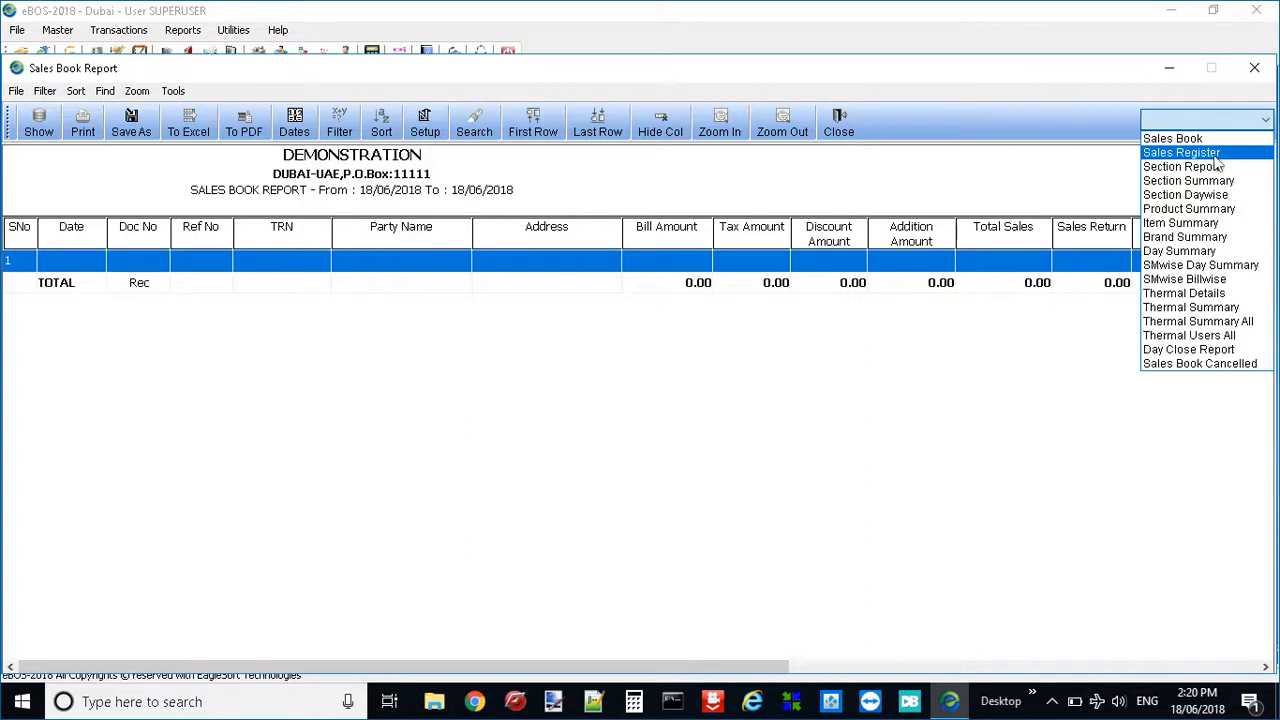
pyautogui.click(280, 567)
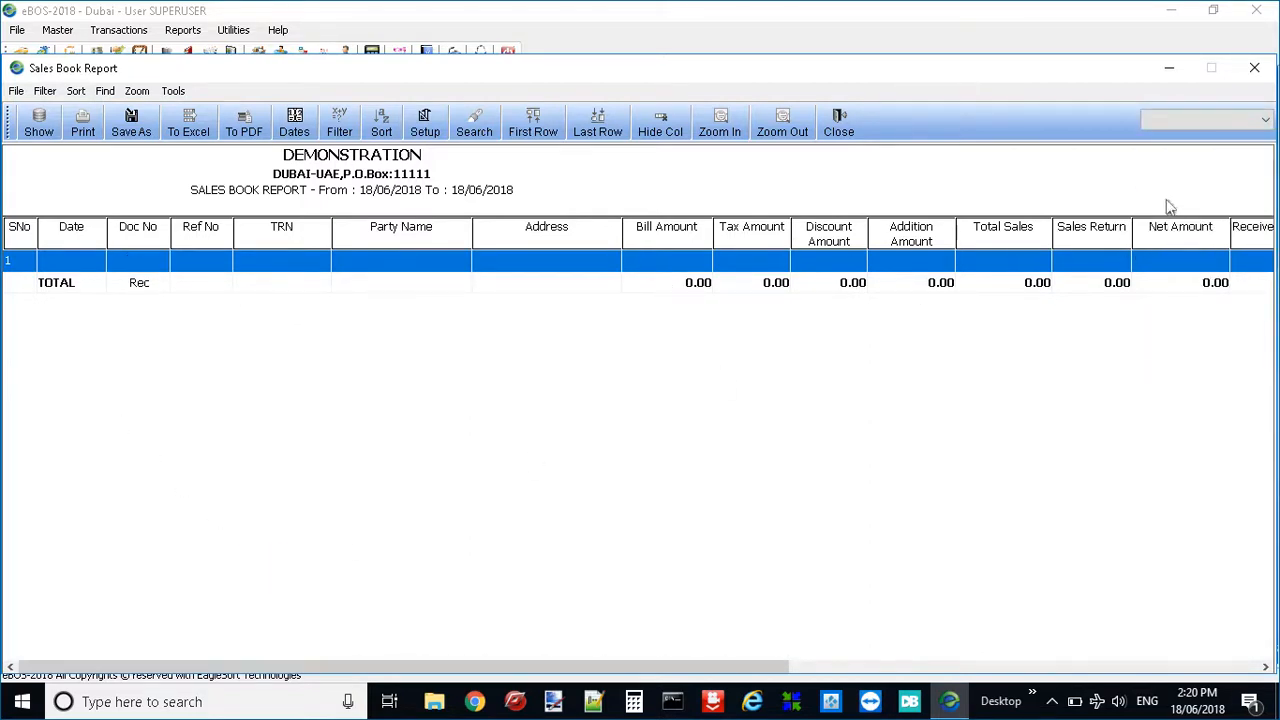
pyautogui.click(1240, 122)
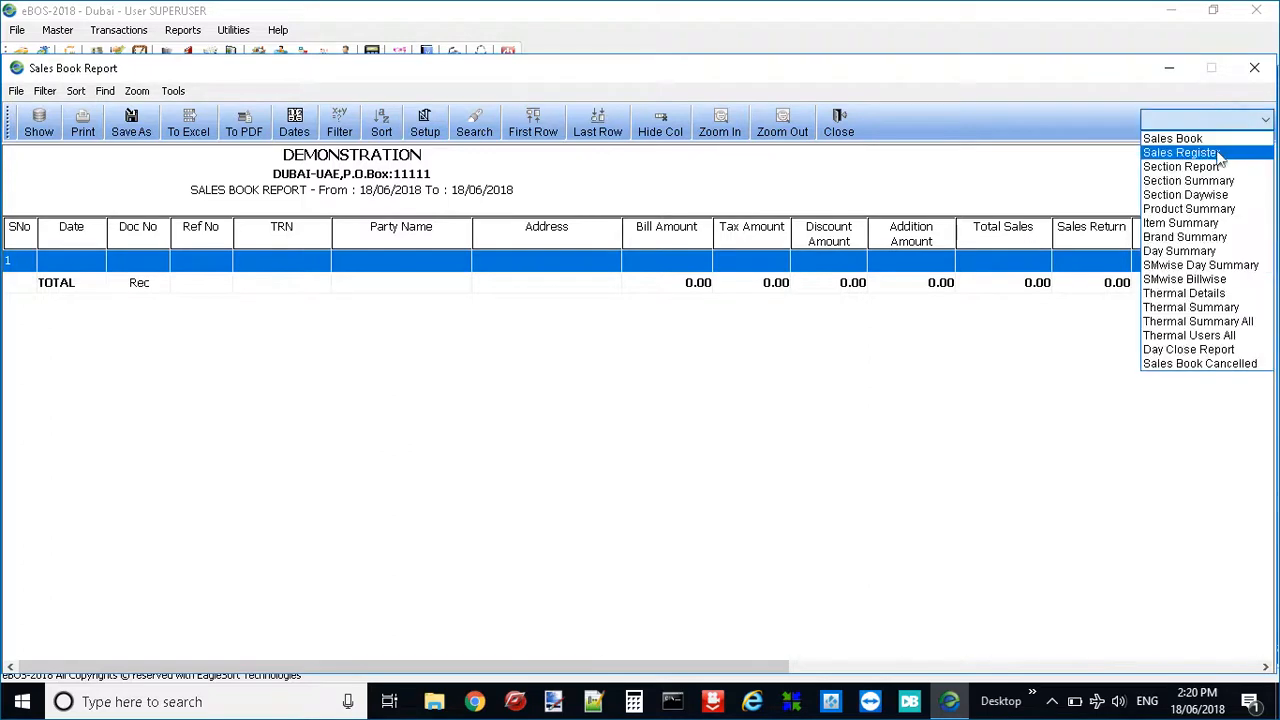
pyautogui.click(1216, 156)
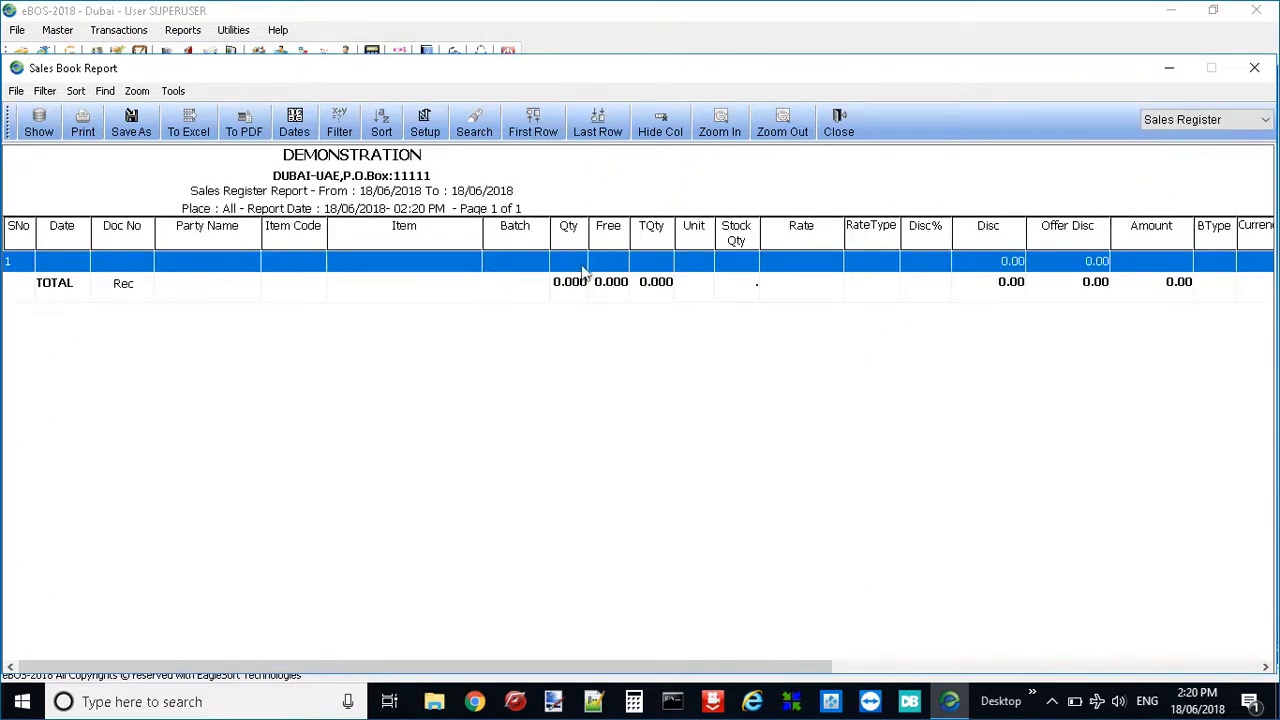
# Step: Switch the sales report to Item Summary and select the RetQty cell in its first row
pyautogui.click(1218, 124)
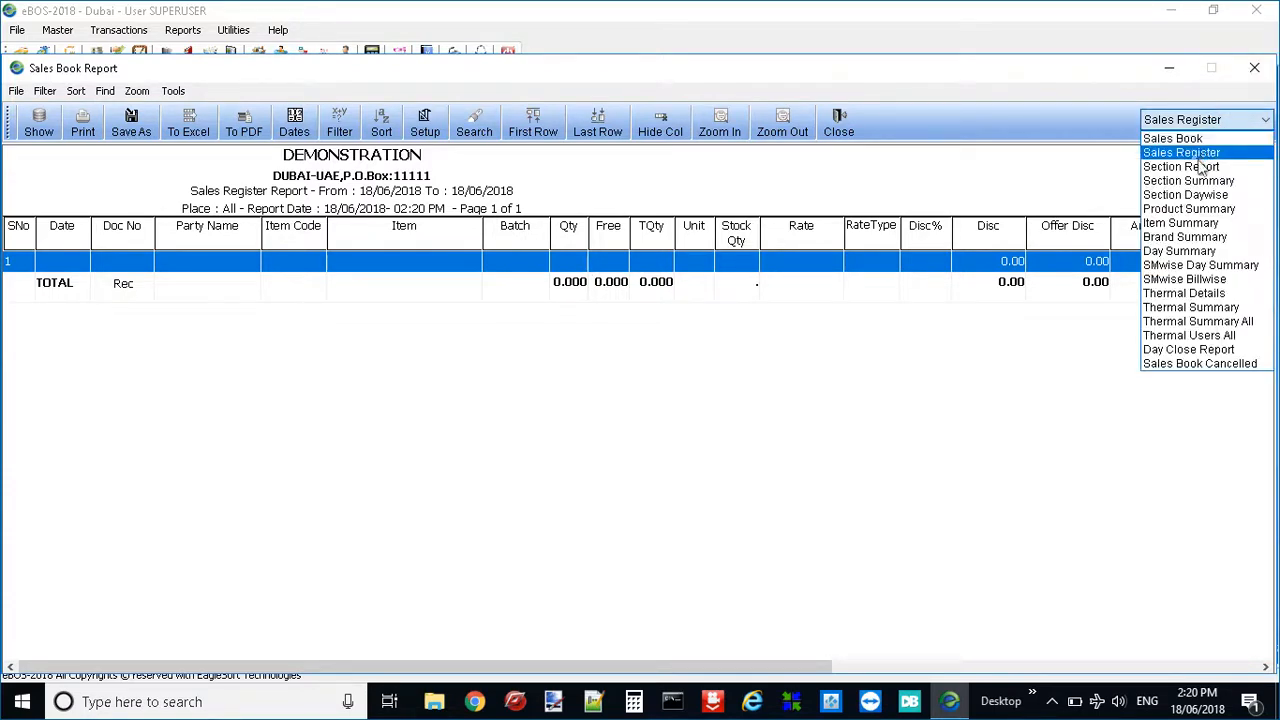
pyautogui.click(1197, 224)
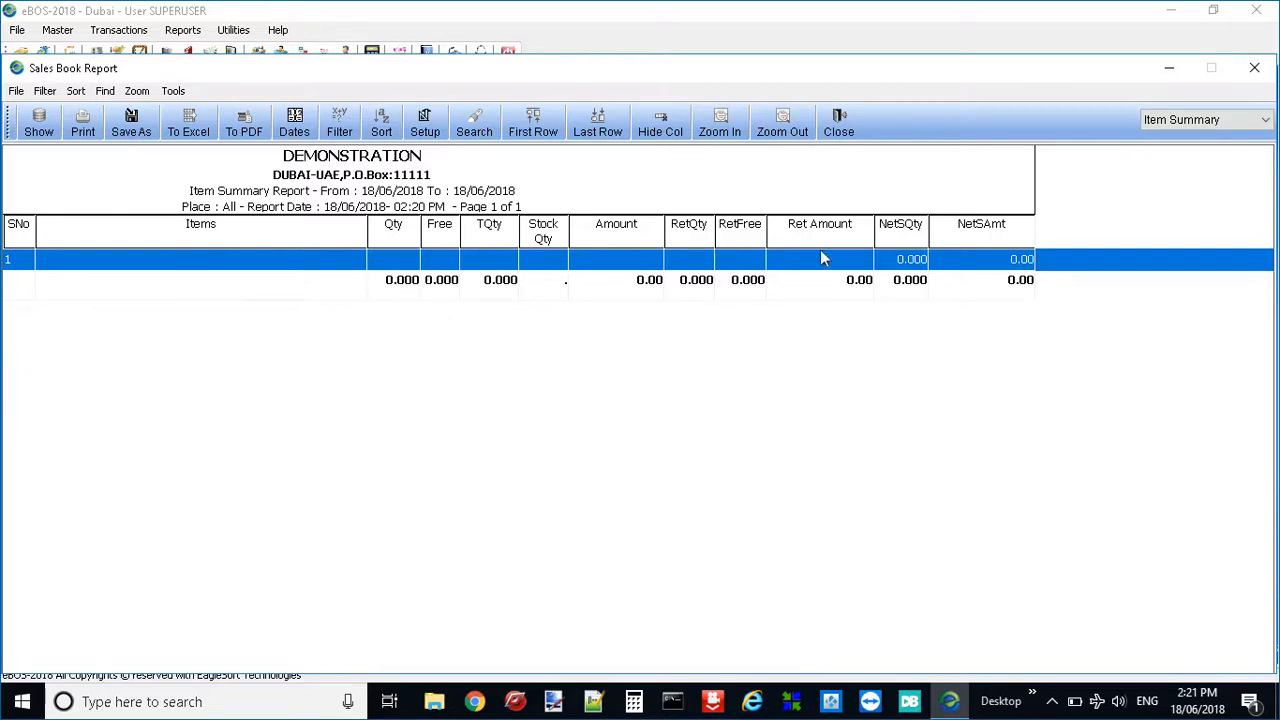
pyautogui.click(1200, 119)
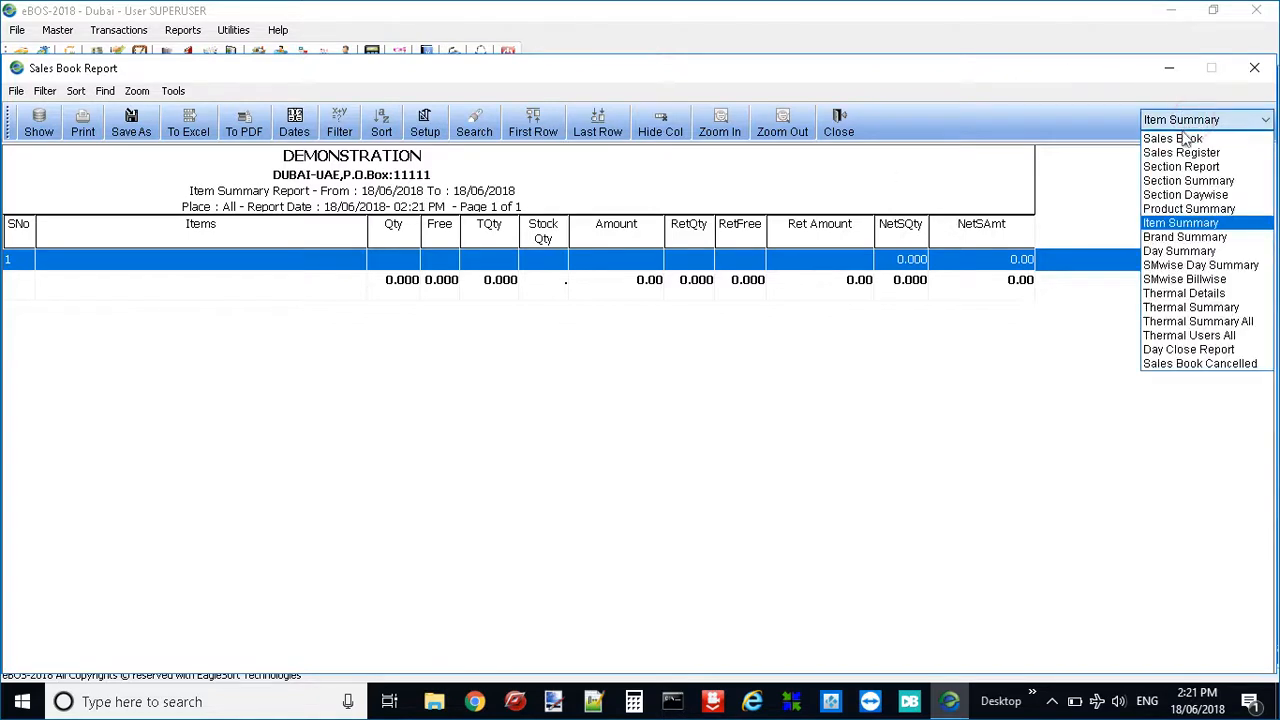
pyautogui.click(976, 450)
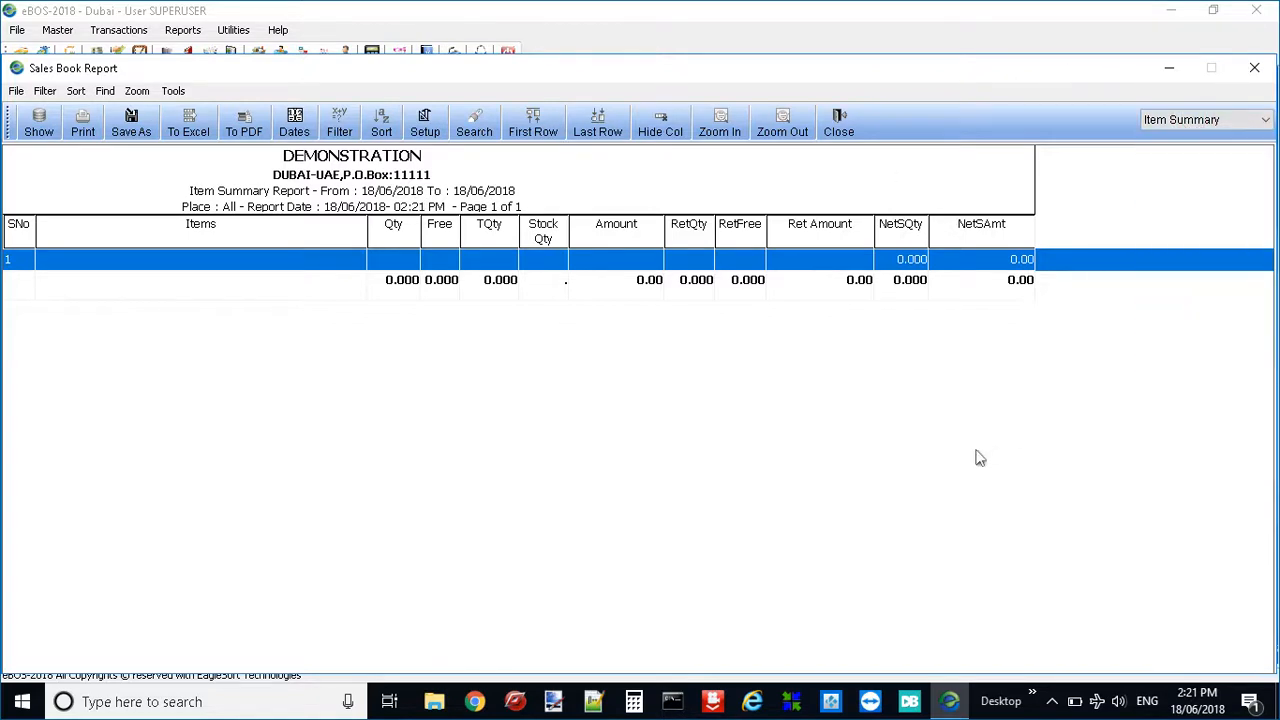
pyautogui.click(679, 264)
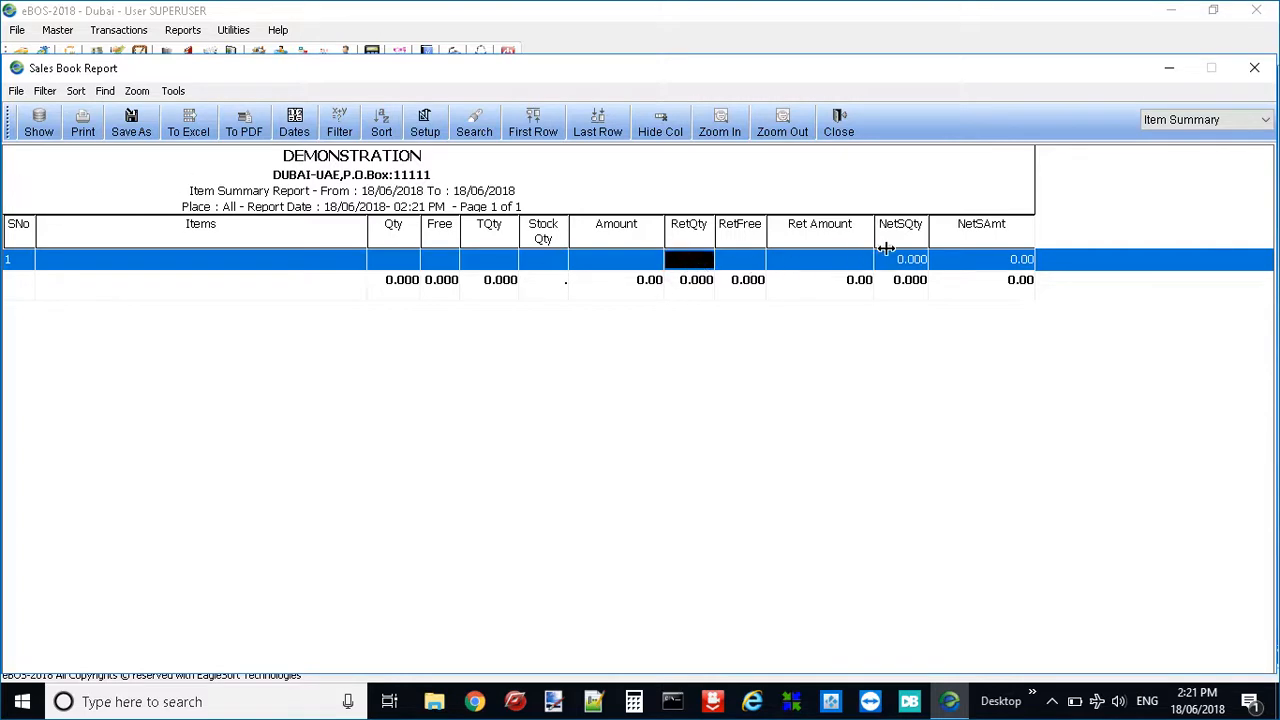
# Step: Hide the retamount and retfreeqty columns in the Item Summary report
pyautogui.click(661, 124)
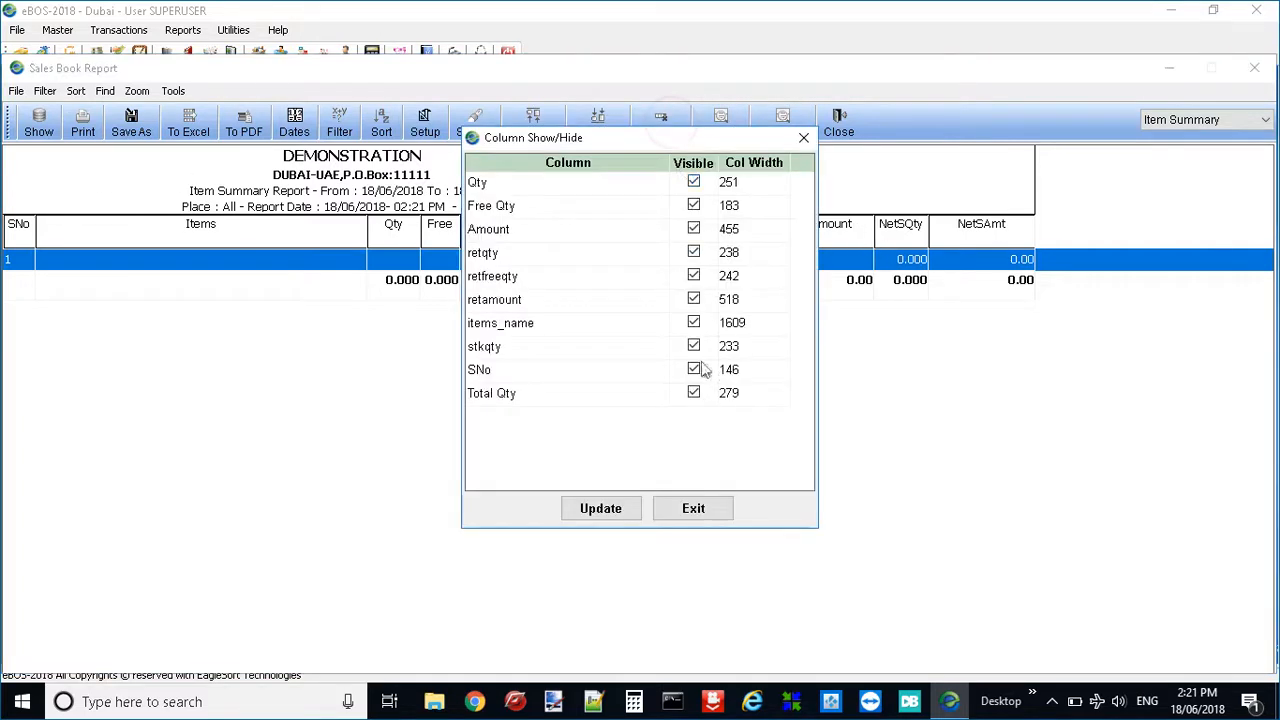
pyautogui.click(693, 299)
pyautogui.click(693, 276)
pyautogui.click(600, 510)
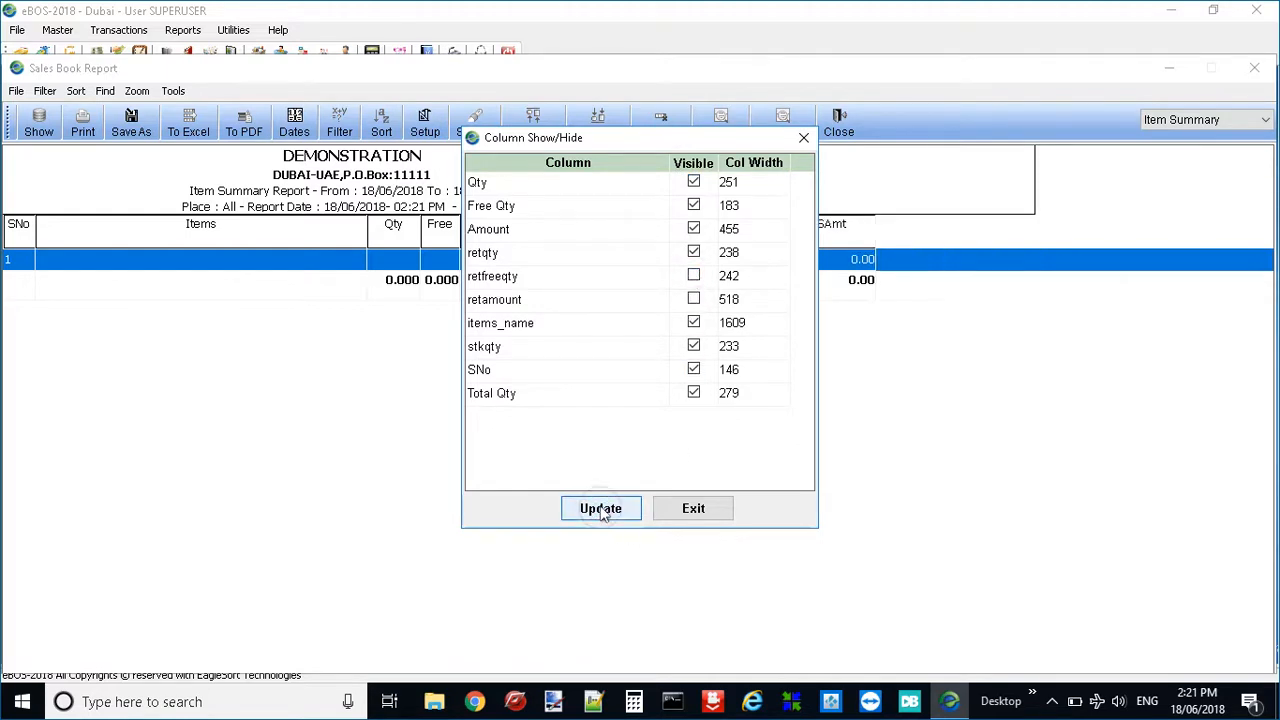
pyautogui.click(660, 510)
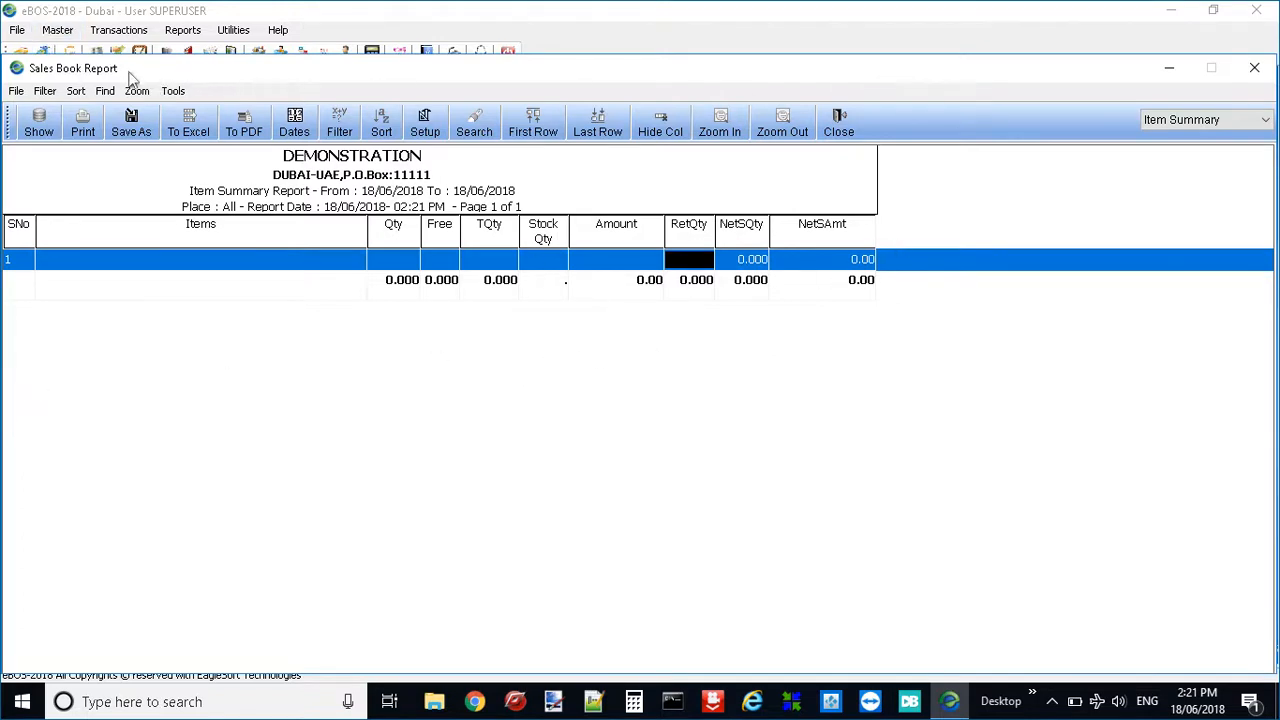
# Step: Save the customised Item Summary layout as a subsidiary report named "REport 2"
pyautogui.click(173, 91)
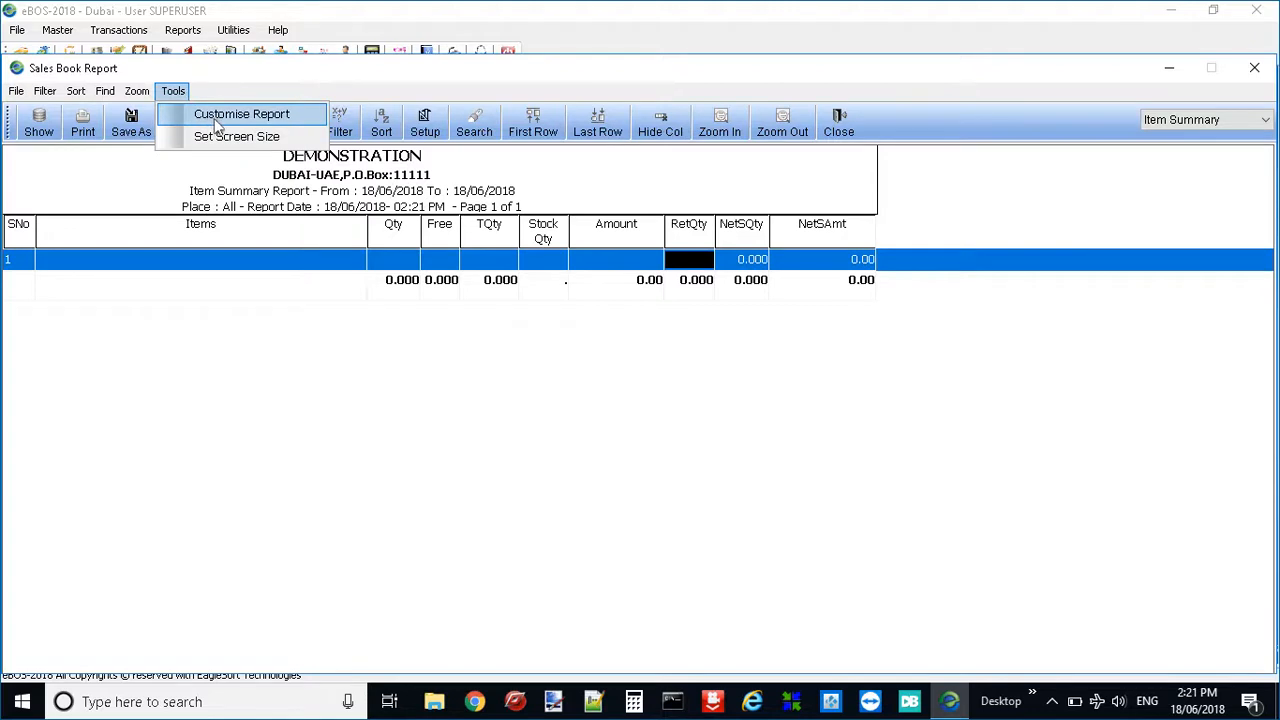
pyautogui.click(380, 277)
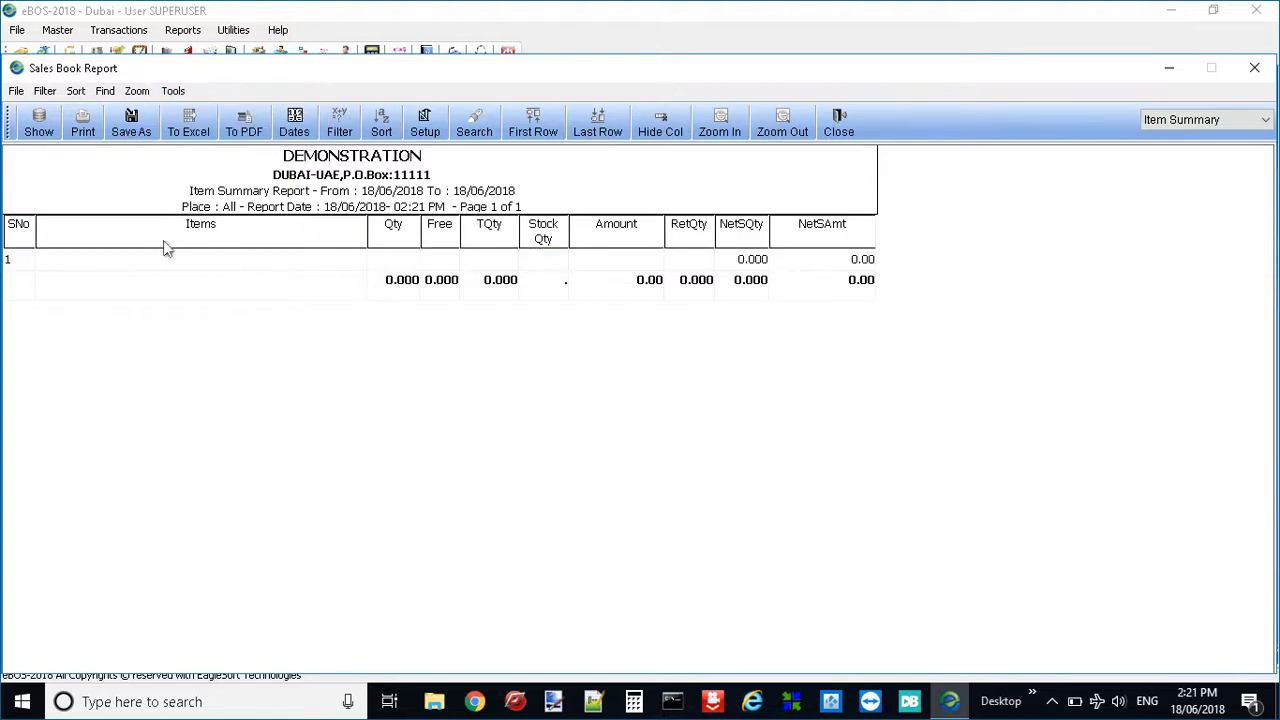
pyautogui.click(173, 91)
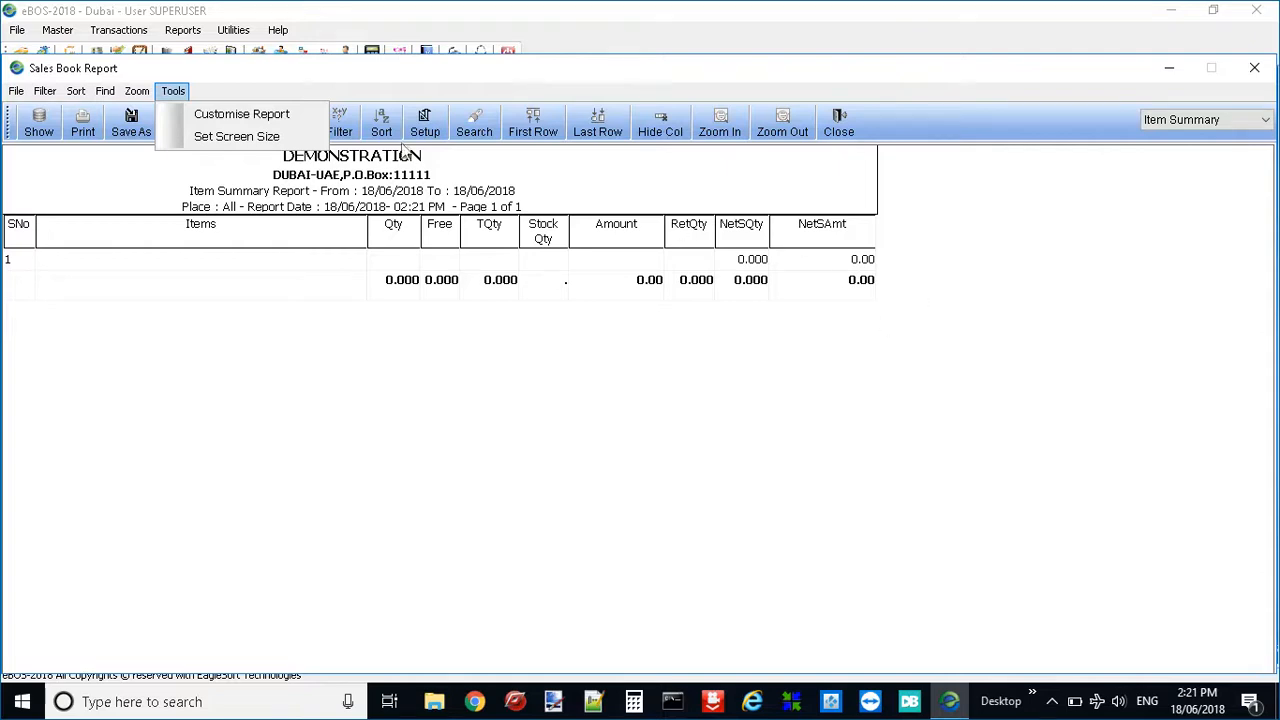
pyautogui.click(241, 118)
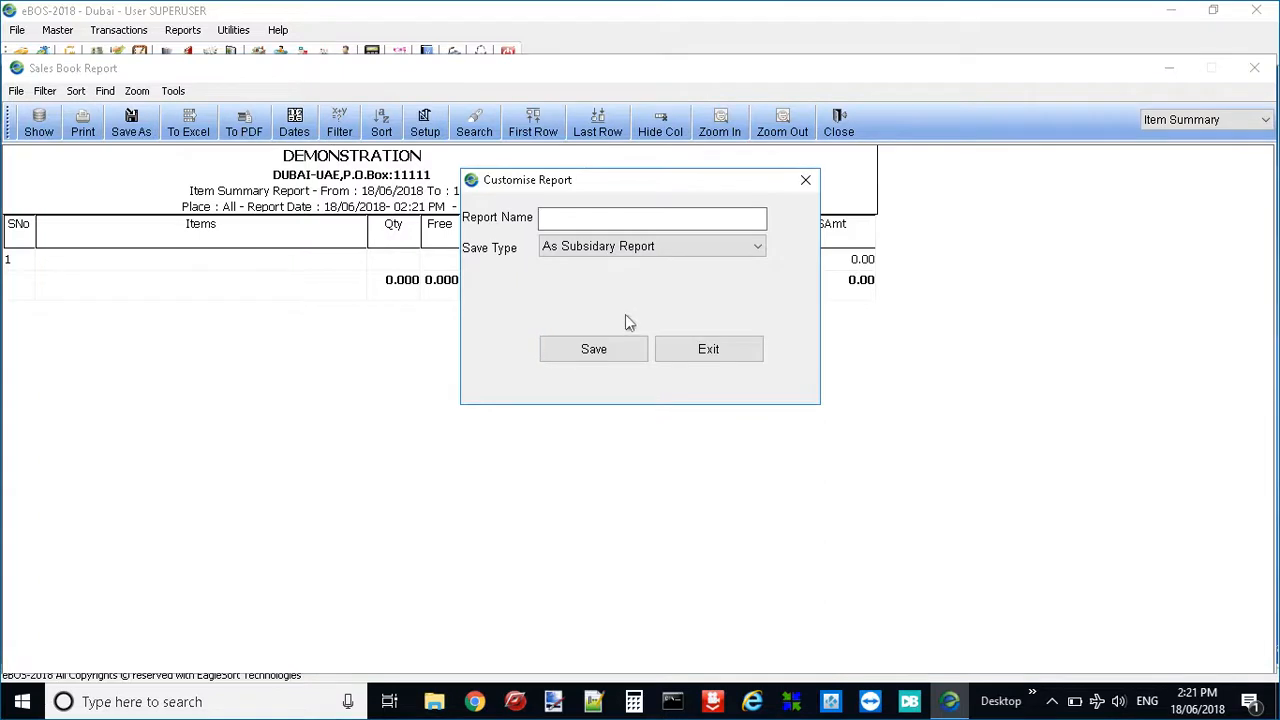
pyautogui.write('REport 2')
pyautogui.click(597, 340)
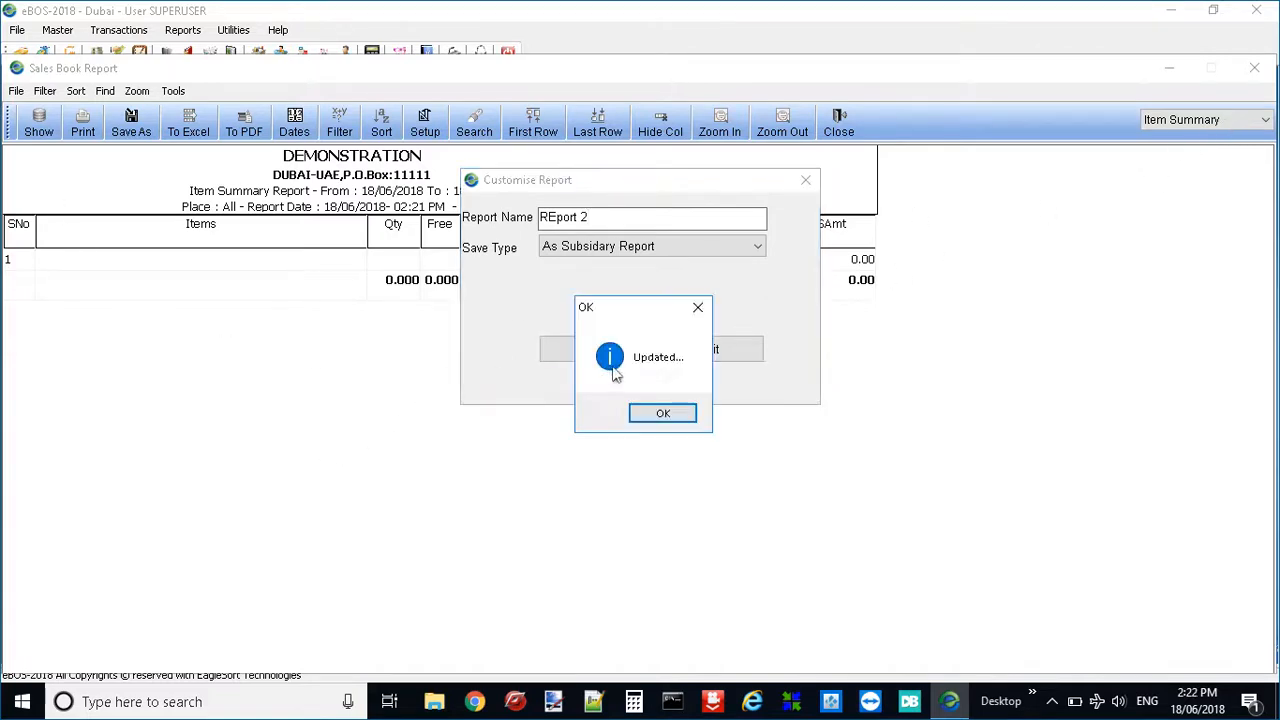
pyautogui.click(660, 411)
pyautogui.click(733, 349)
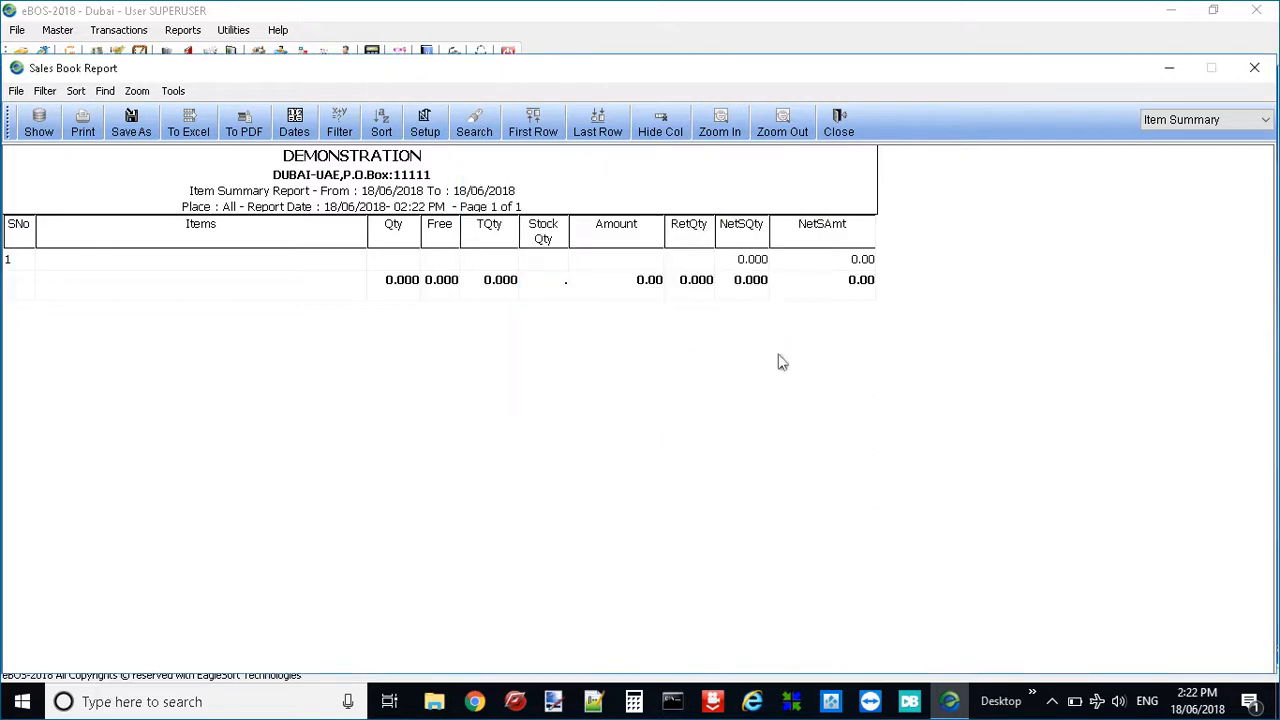
# Step: Close and reopen the Sales Book report, and display the custom report "REport 2"
pyautogui.click(1254, 67)
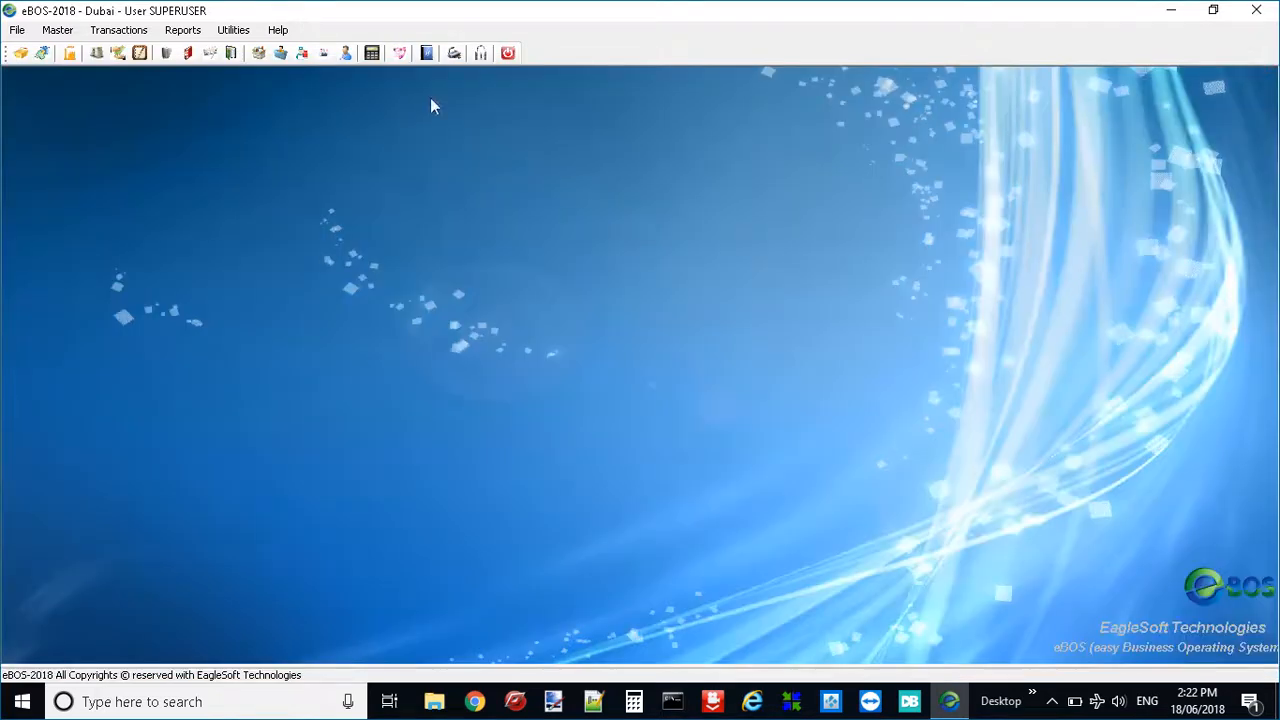
pyautogui.click(183, 30)
pyautogui.moveTo(306, 54)
pyautogui.click(457, 52)
pyautogui.click(1259, 130)
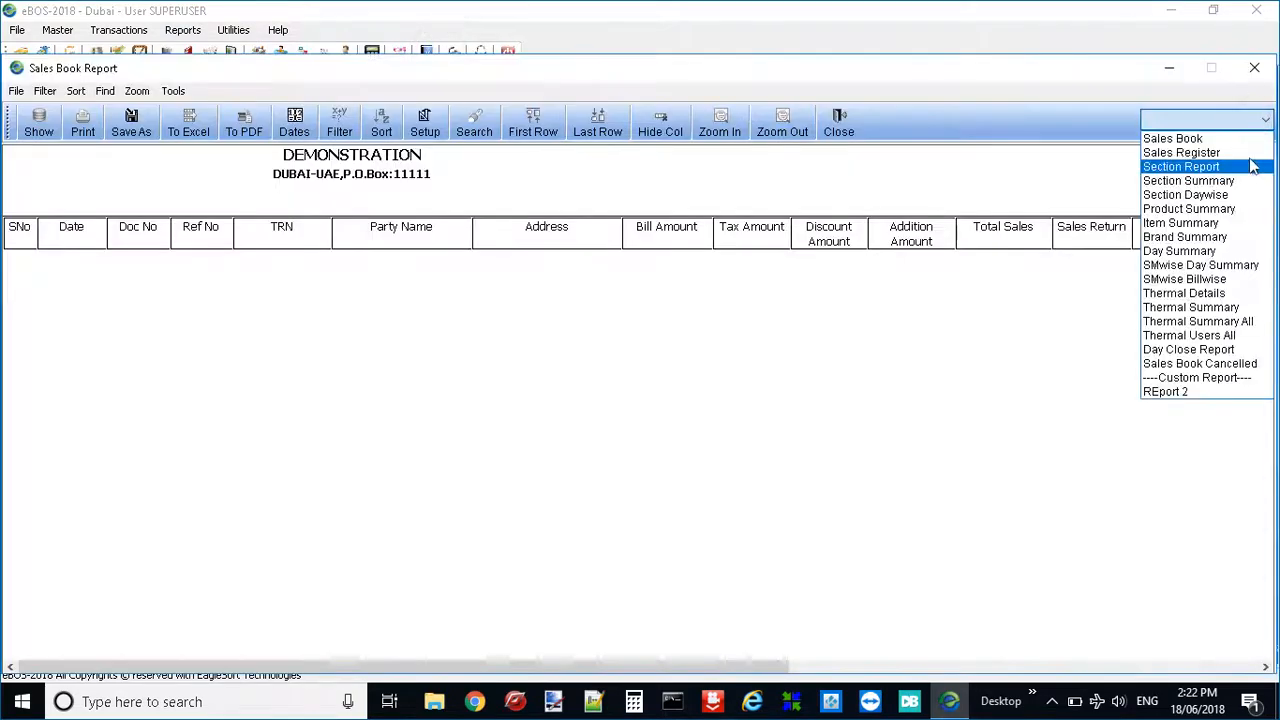
pyautogui.click(1168, 392)
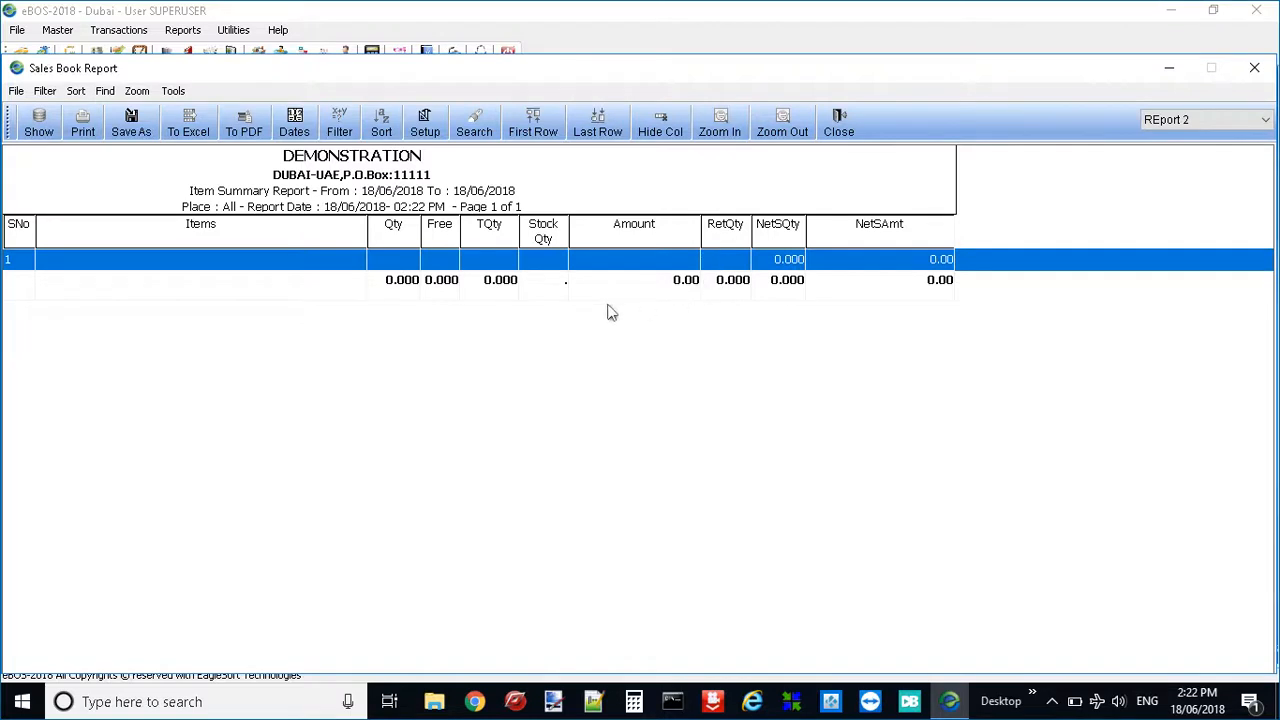
pyautogui.click(793, 279)
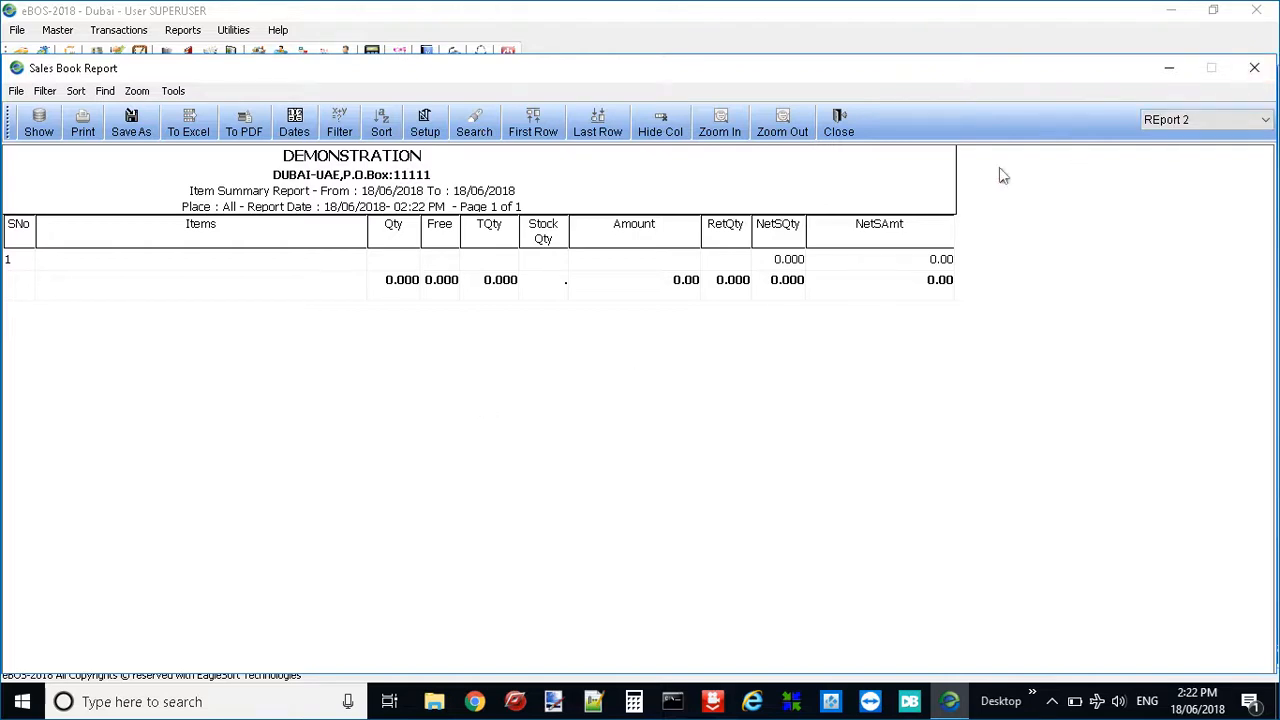
# Step: Try out zooming on REport 2, reducing the view and enlarging it until the columns nearly fill the window width
pyautogui.click(716, 135)
pyautogui.click(770, 130)
pyautogui.click(762, 133)
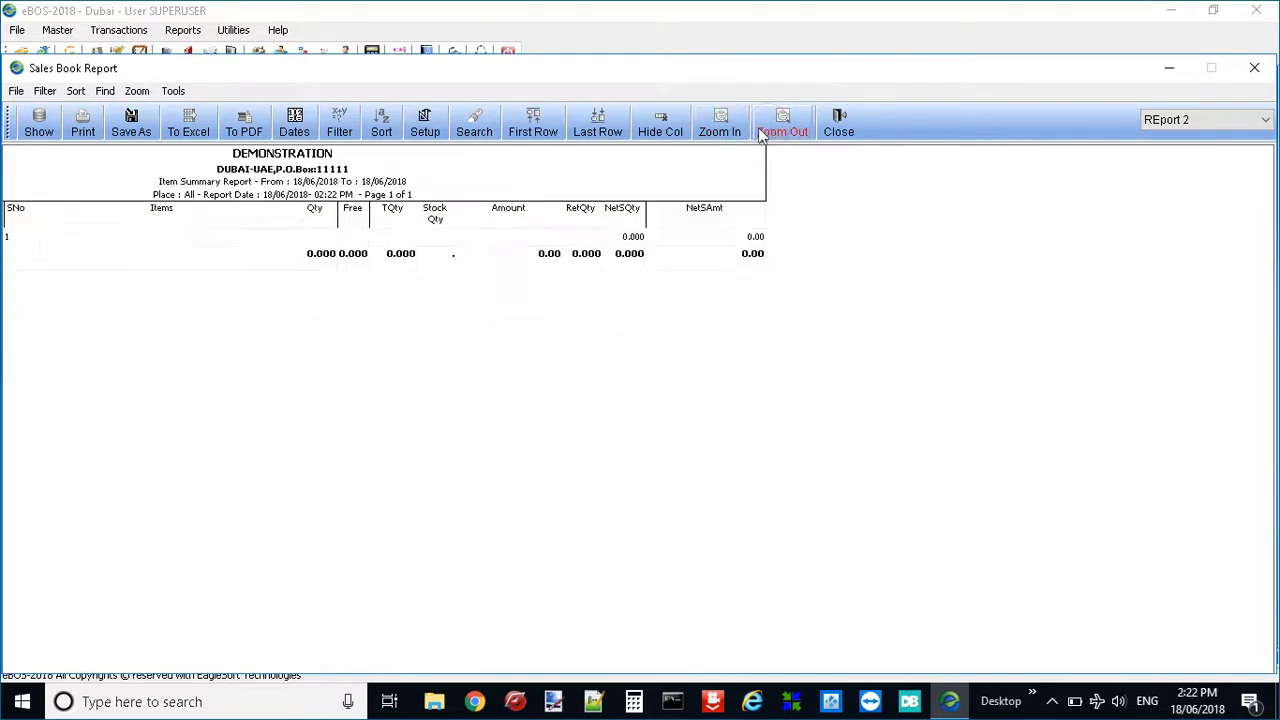
pyautogui.click(722, 131)
pyautogui.click(722, 131)
pyautogui.click(722, 131)
pyautogui.click(722, 131)
pyautogui.click(722, 131)
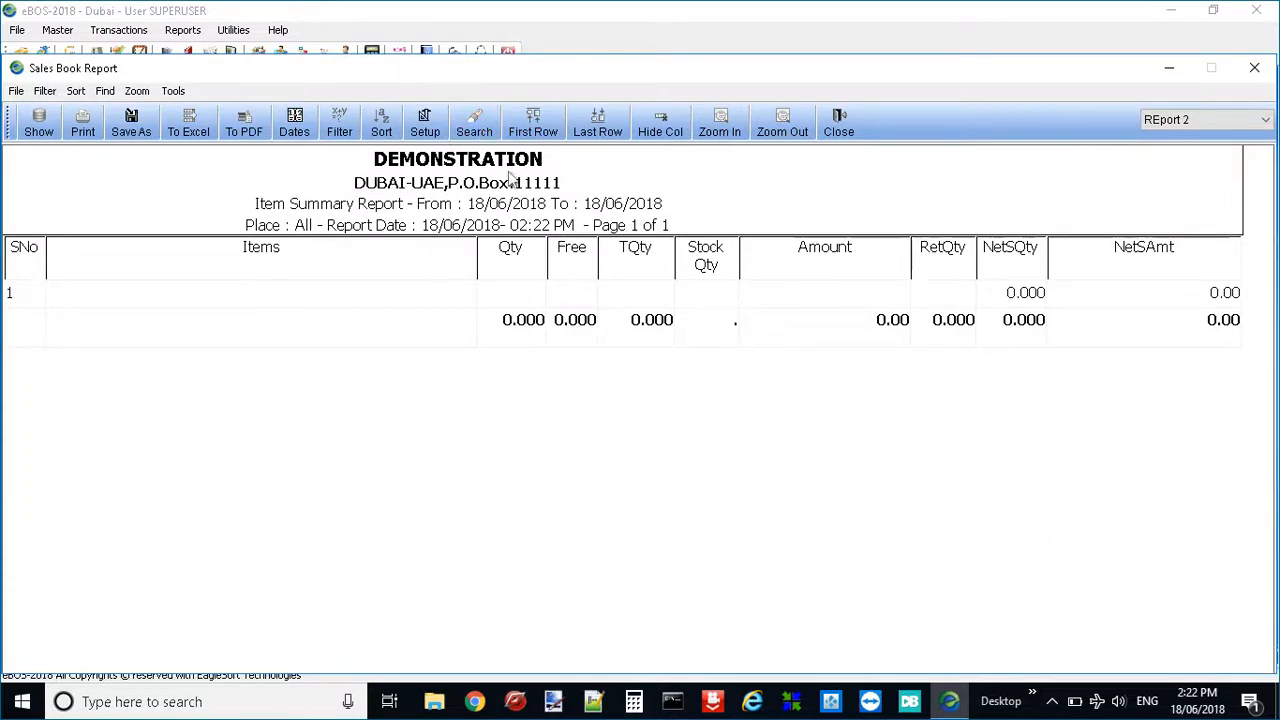
# Step: View the search options for the Items column of REport 2 and close them without searching
pyautogui.click(299, 313)
pyautogui.click(290, 304)
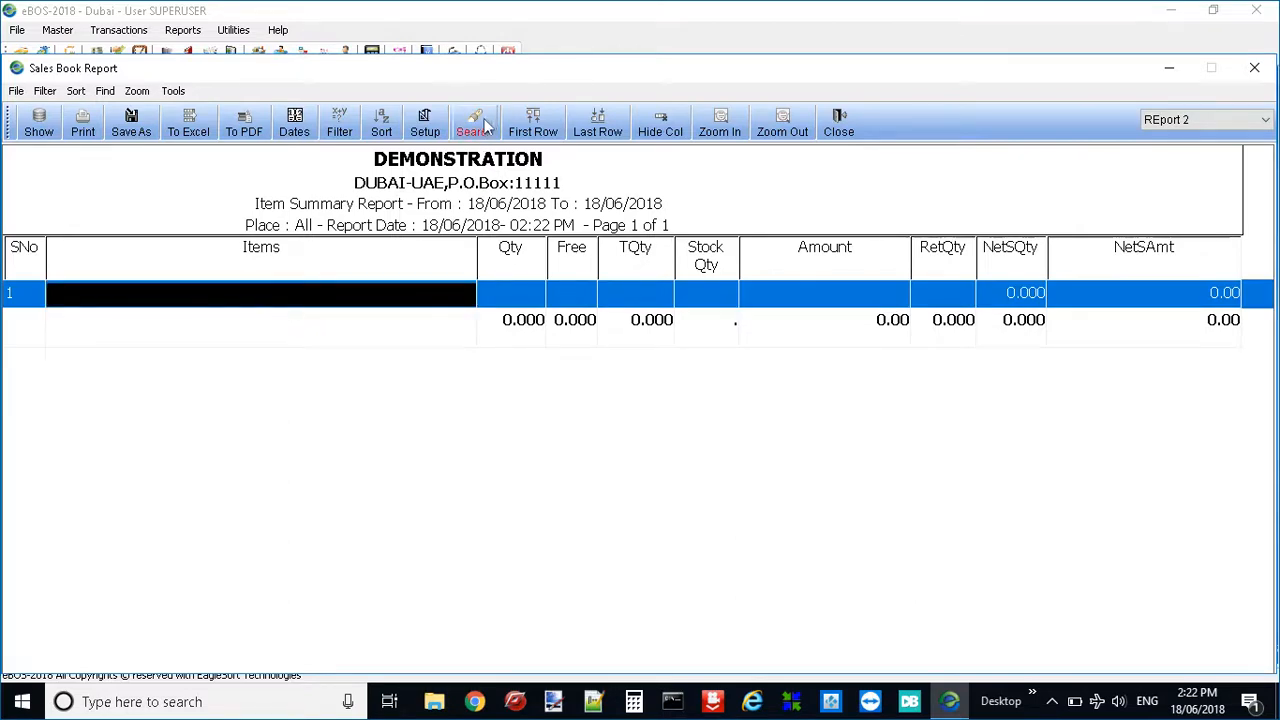
pyautogui.click(474, 123)
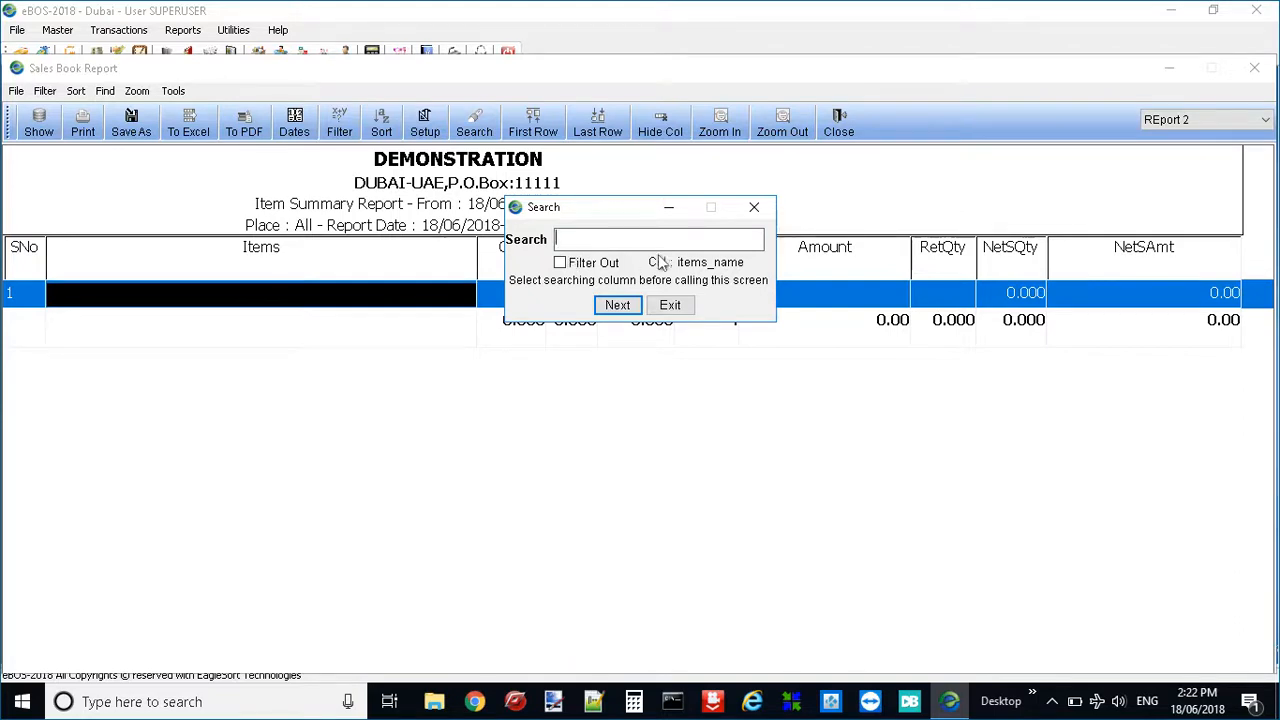
pyautogui.click(755, 207)
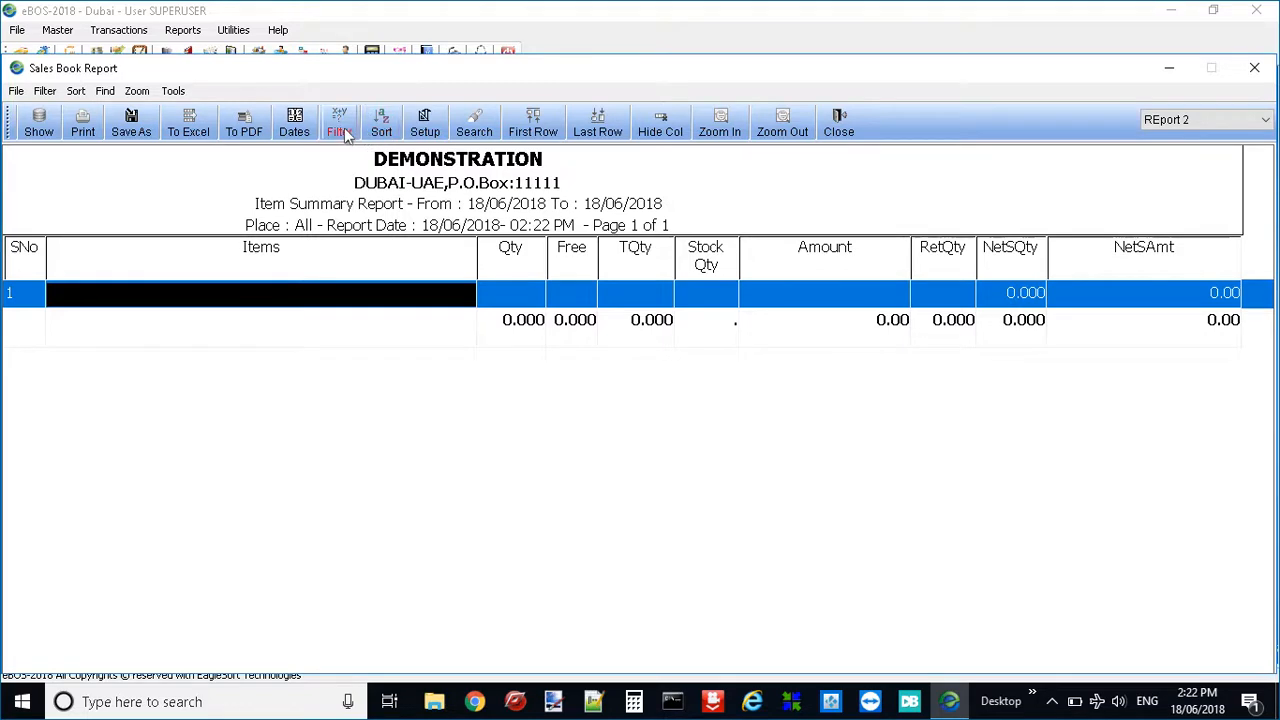
# Step: Filter REport 2 to records where Ref No = 221
pyautogui.click(340, 125)
pyautogui.click(605, 202)
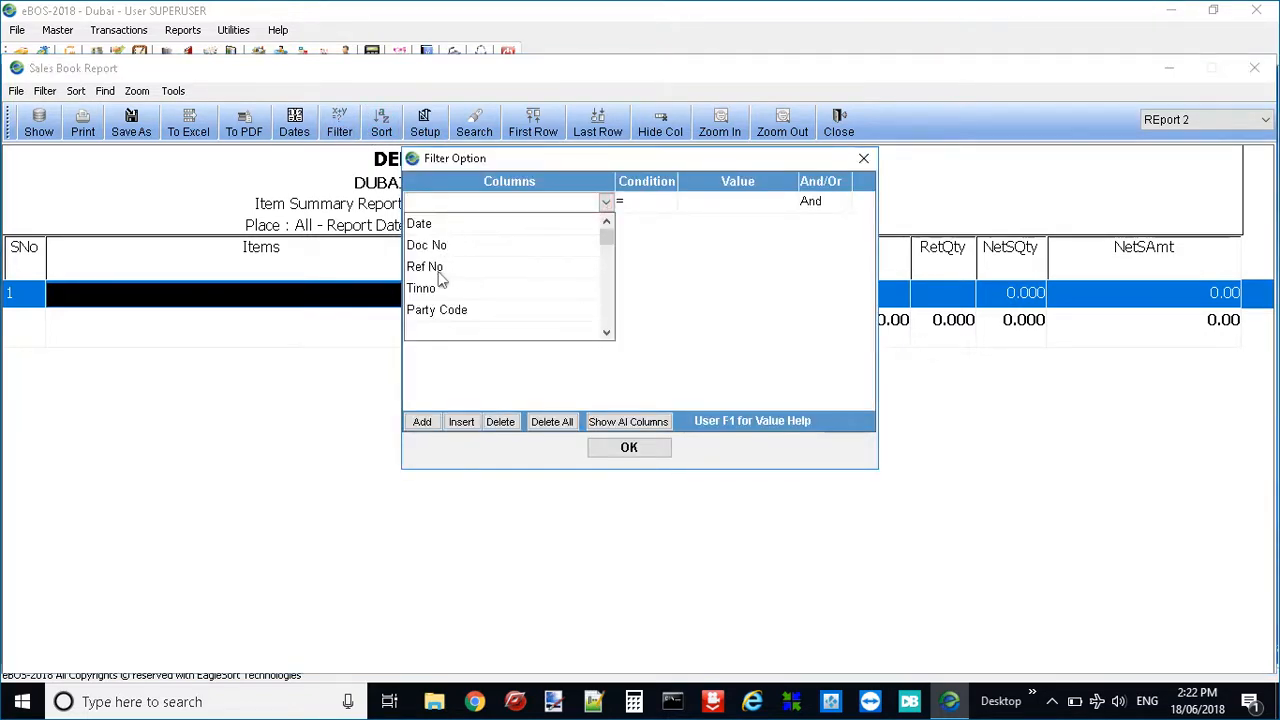
pyautogui.click(445, 267)
pyautogui.click(672, 203)
pyautogui.click(642, 204)
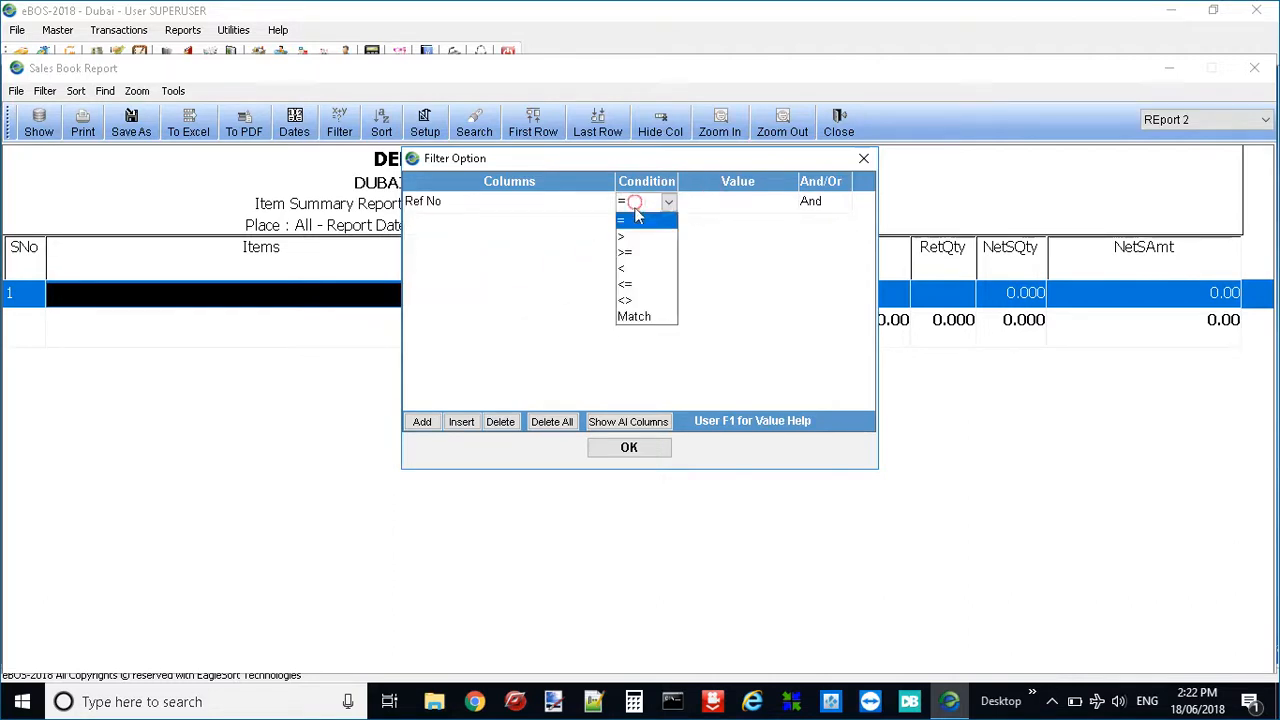
pyautogui.click(725, 208)
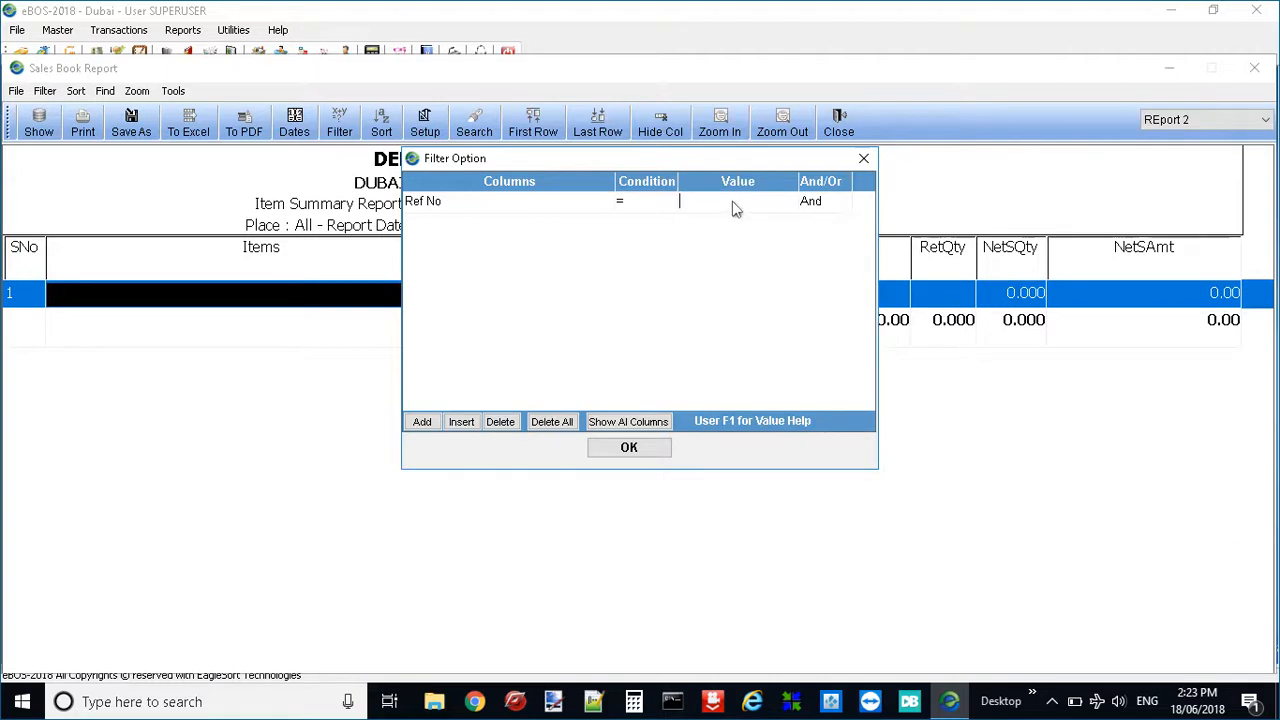
pyautogui.write('221')
pyautogui.click(624, 448)
pyautogui.click(683, 418)
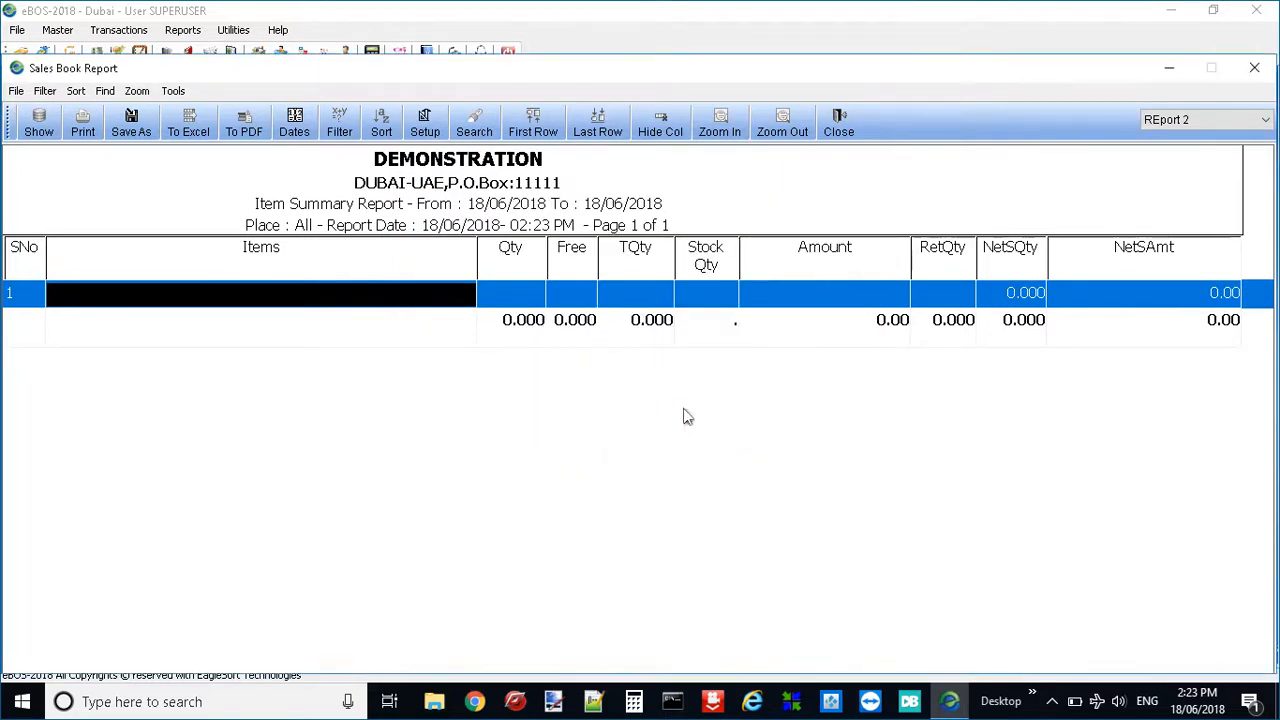
# Step: Close the filtered REport 2 and reopen the Sales Book report
pyautogui.click(1254, 67)
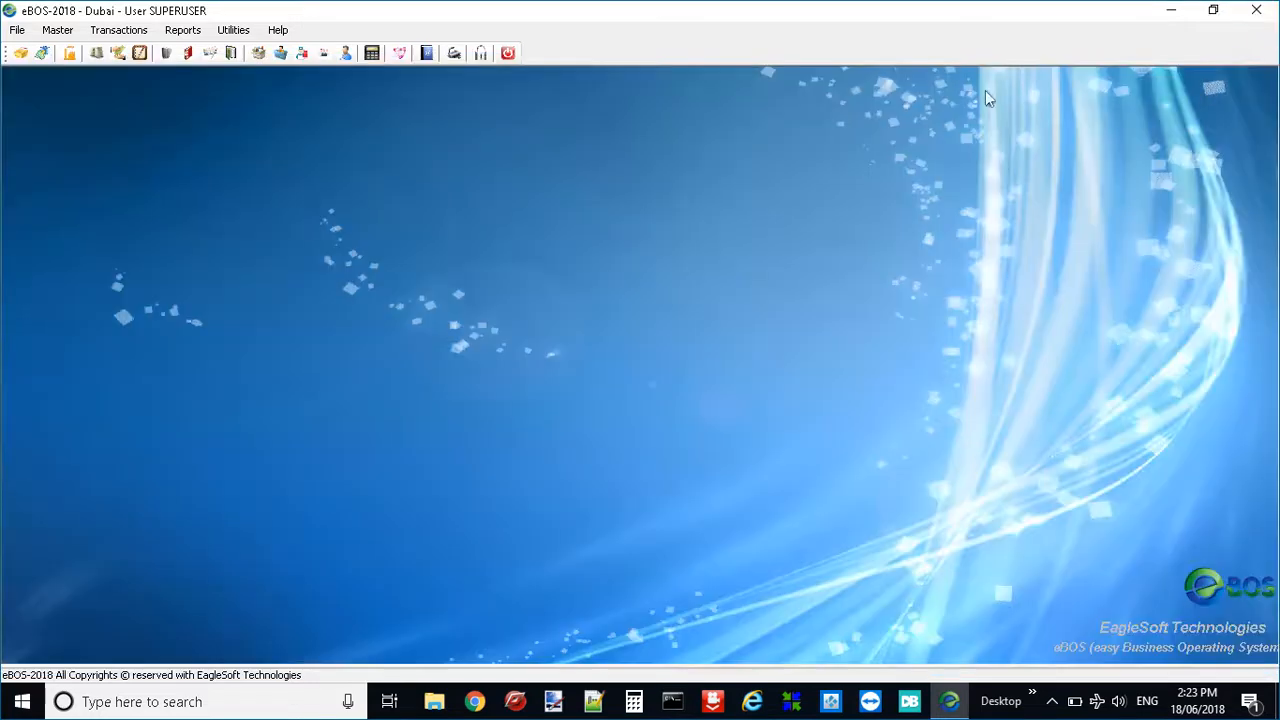
pyautogui.click(182, 30)
pyautogui.moveTo(251, 51)
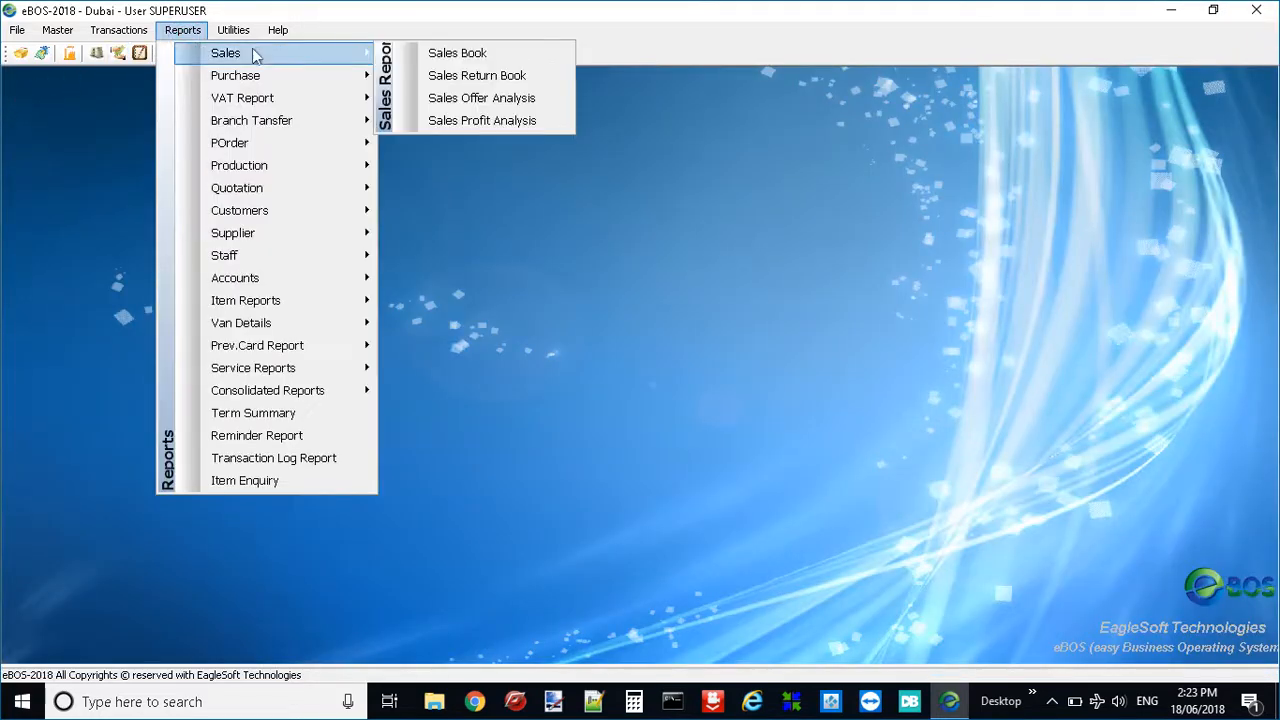
pyautogui.click(455, 53)
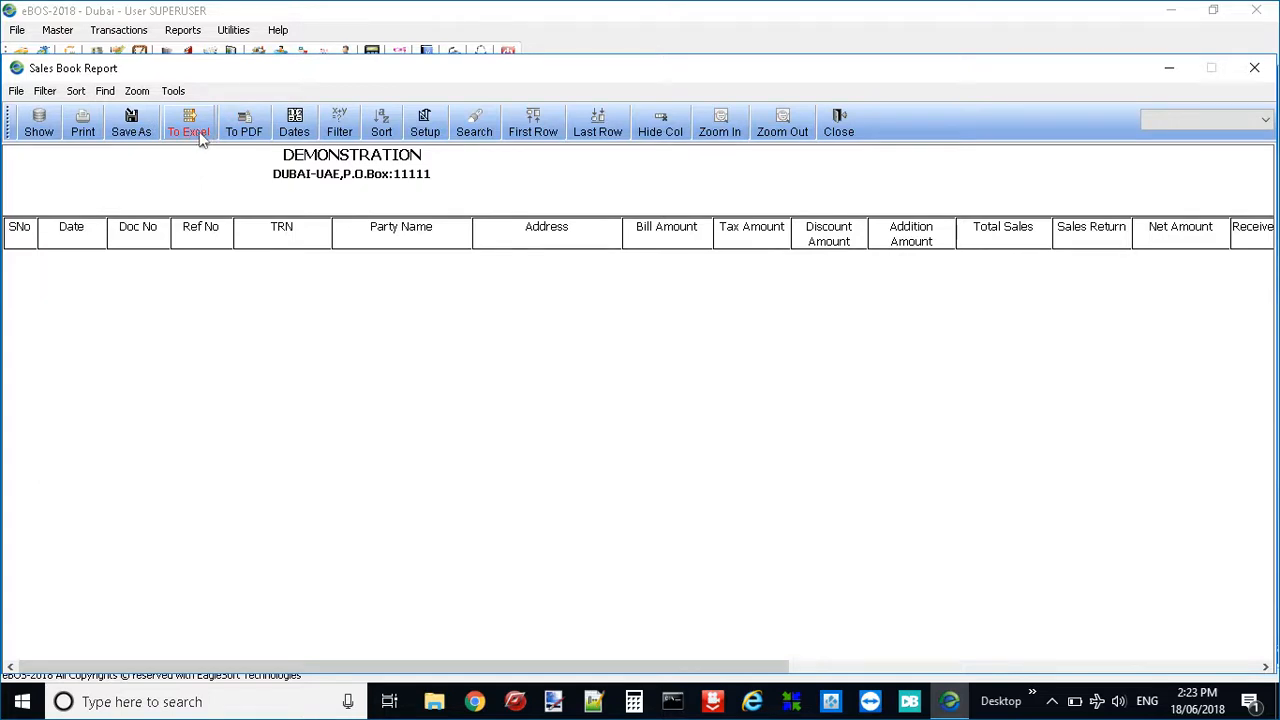
# Step: View the file formats available for saving the Sales Book report, and cancel without saving
pyautogui.click(140, 135)
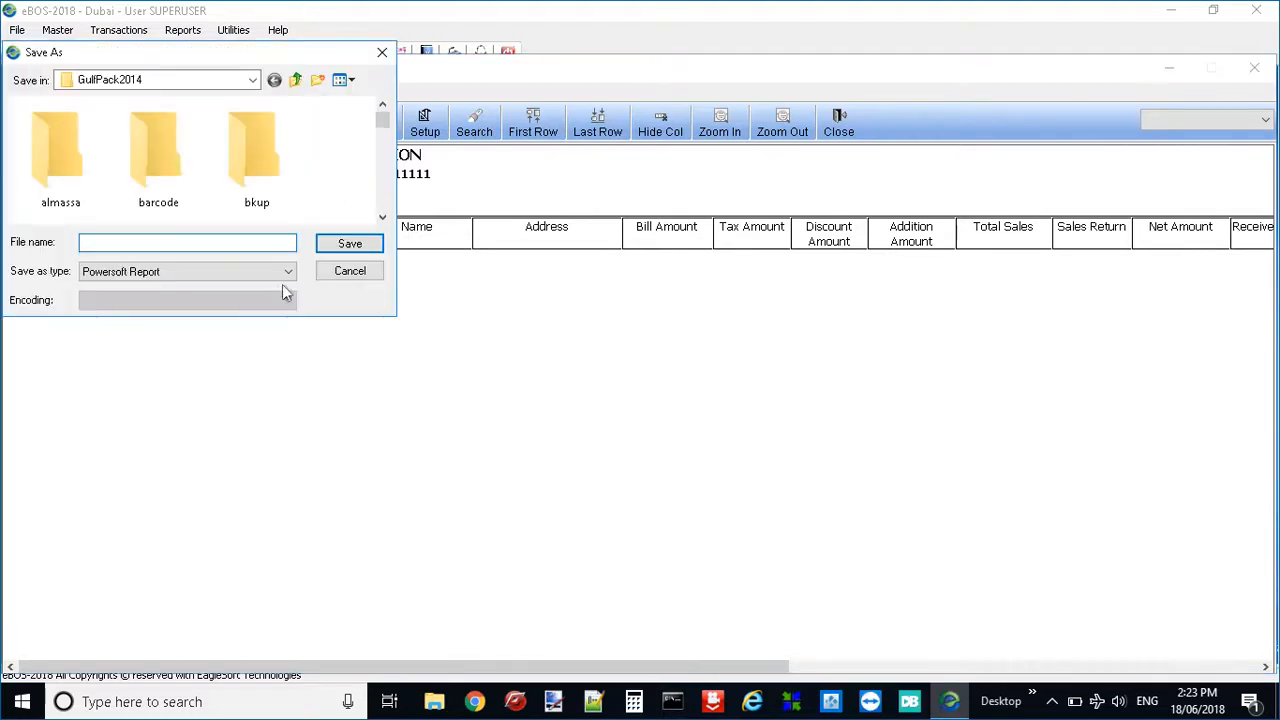
pyautogui.click(284, 274)
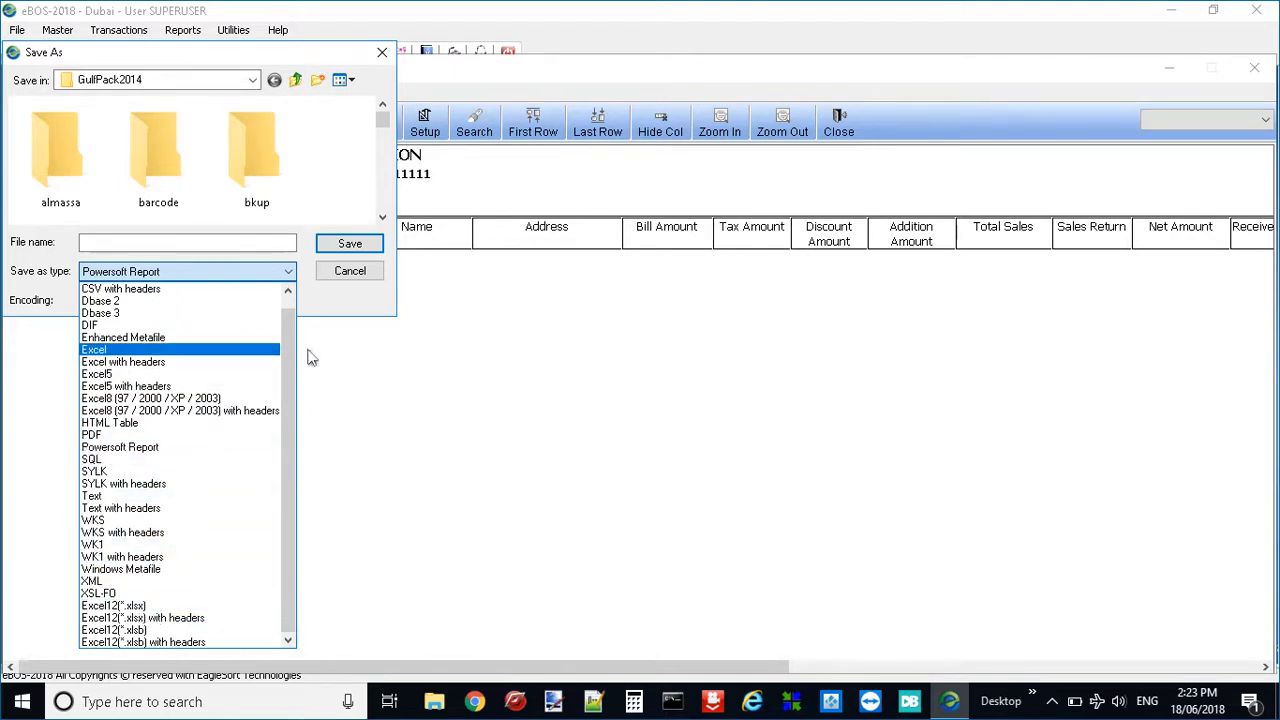
pyautogui.scroll(1, 287, 372)
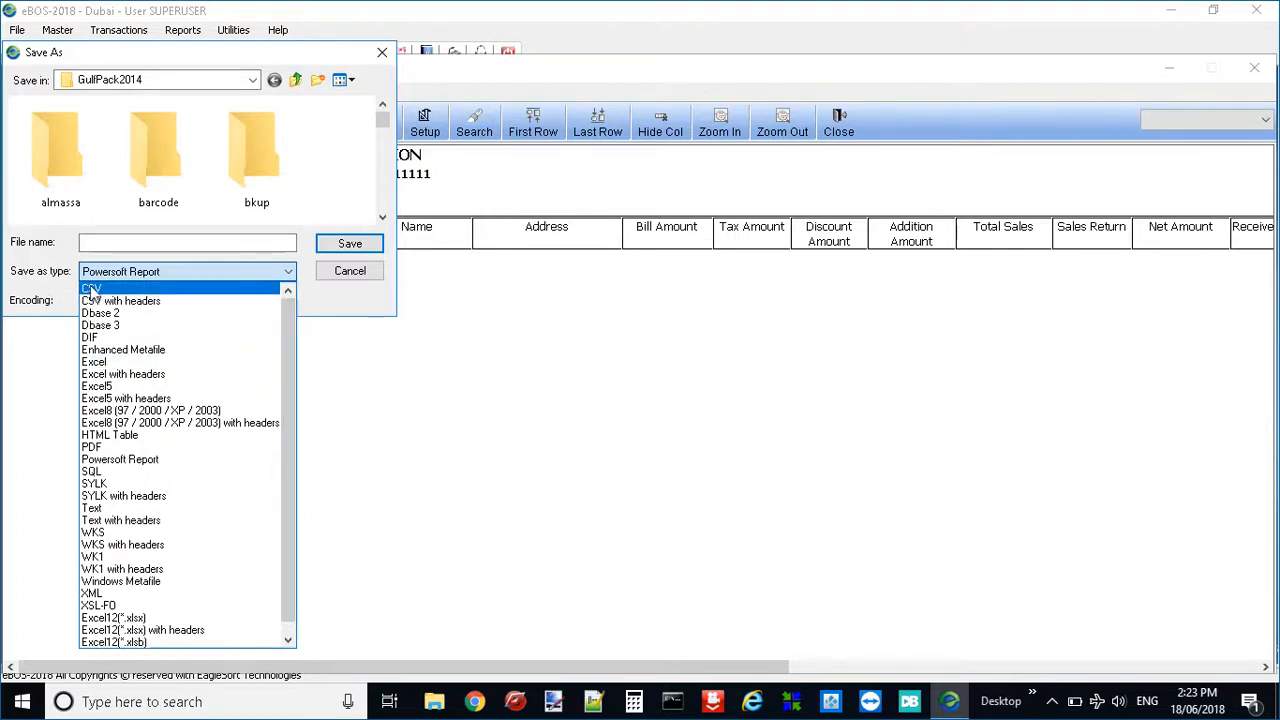
pyautogui.click(355, 314)
pyautogui.click(352, 272)
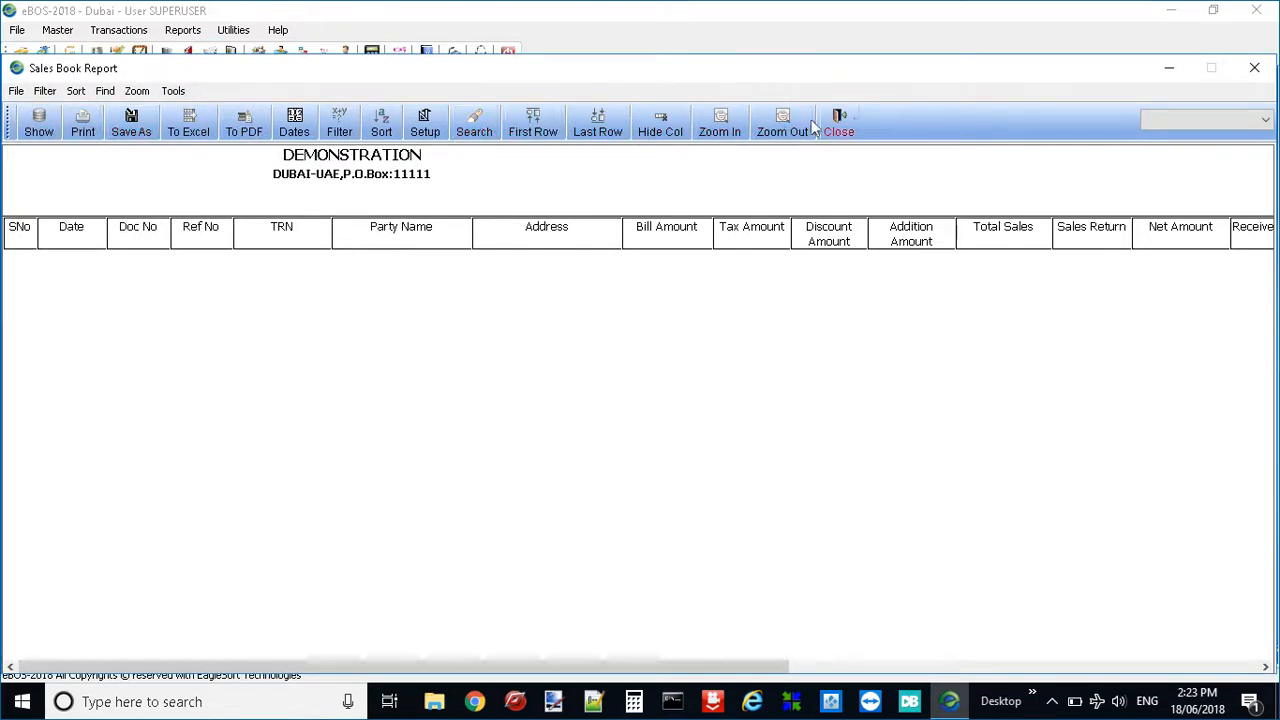
# Step: Review the Sales Book report's Zoom, Find, Filter and File commands, including Send Mail, and close the report
pyautogui.click(172, 92)
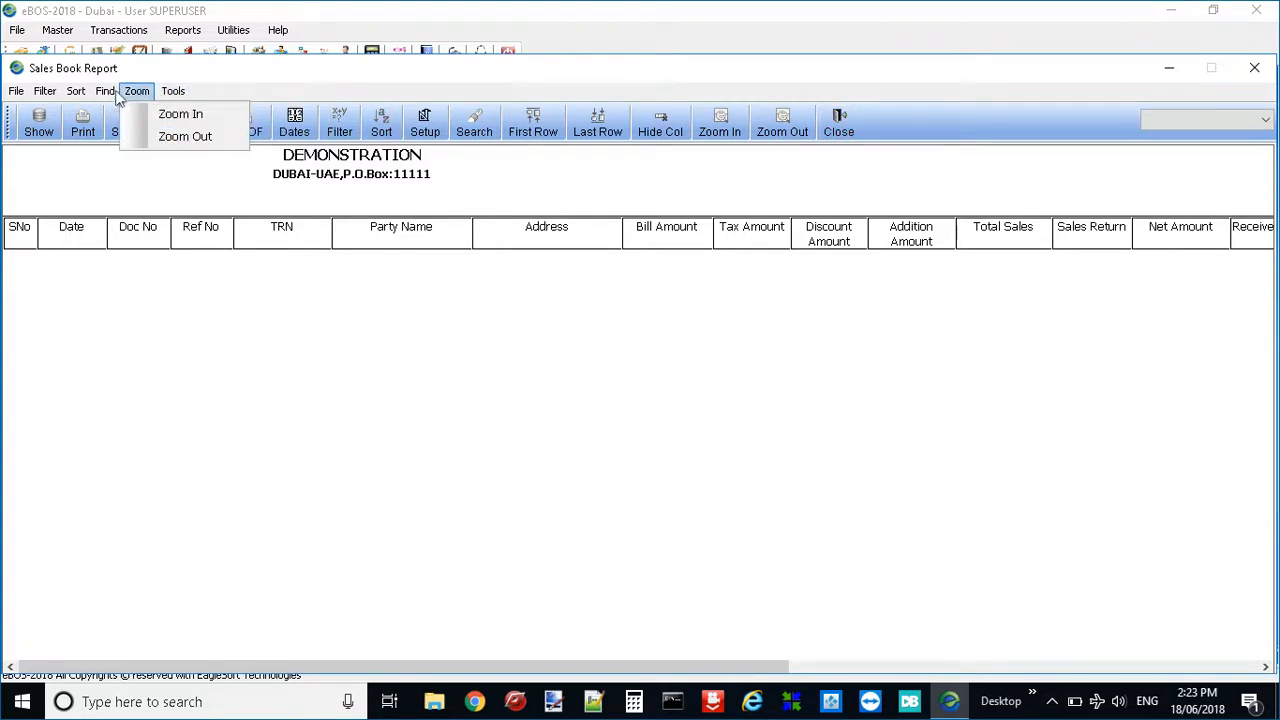
pyautogui.moveTo(106, 96)
pyautogui.moveTo(51, 96)
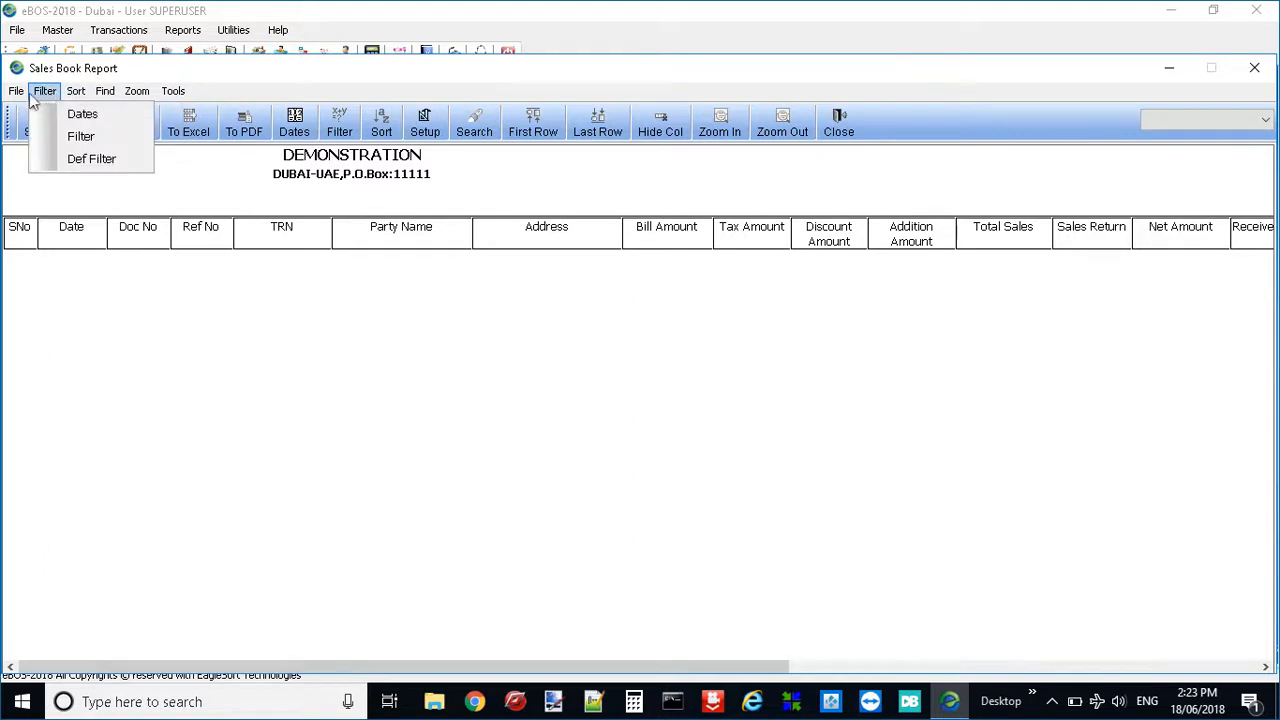
pyautogui.click(26, 96)
pyautogui.click(26, 96)
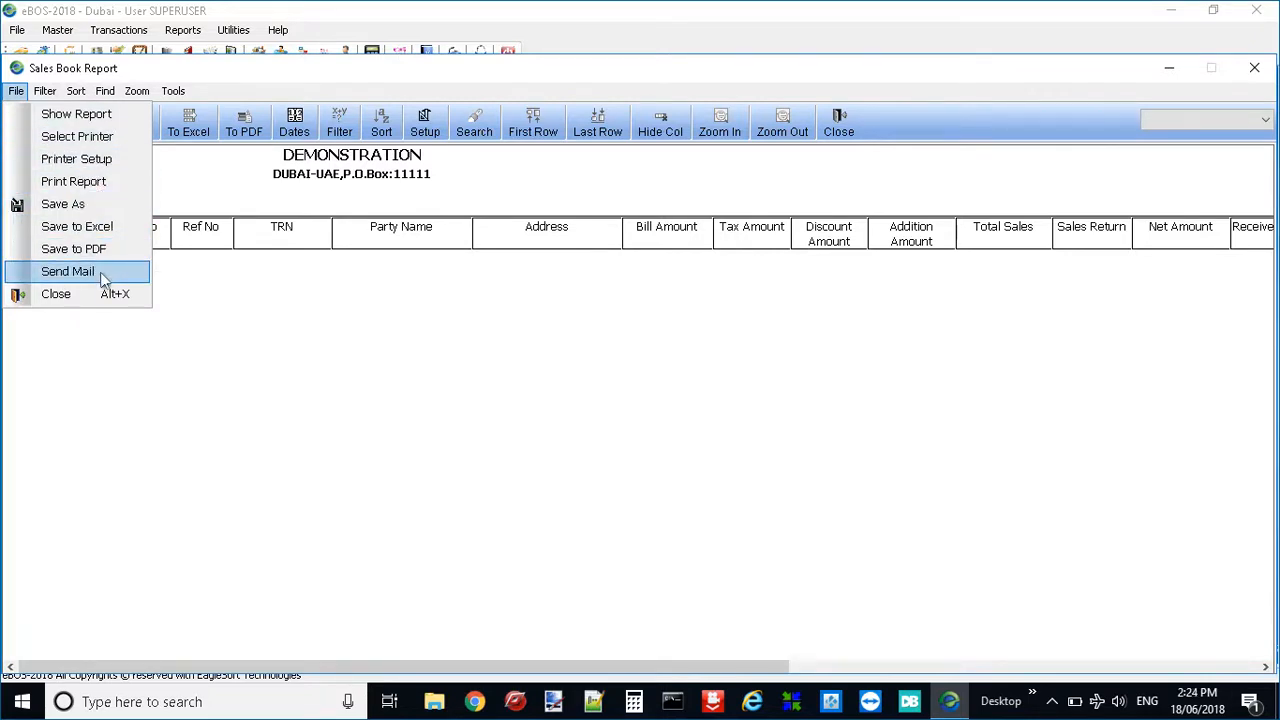
pyautogui.click(616, 245)
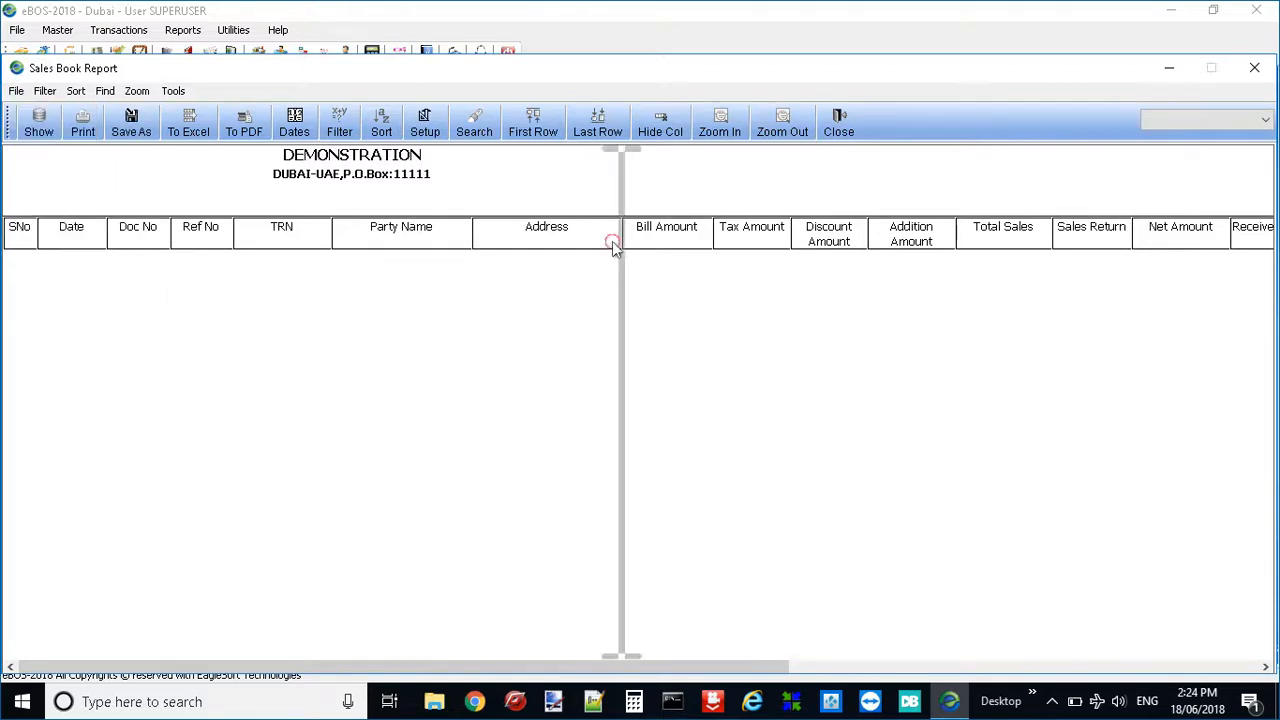
pyautogui.click(1264, 122)
pyautogui.click(1258, 138)
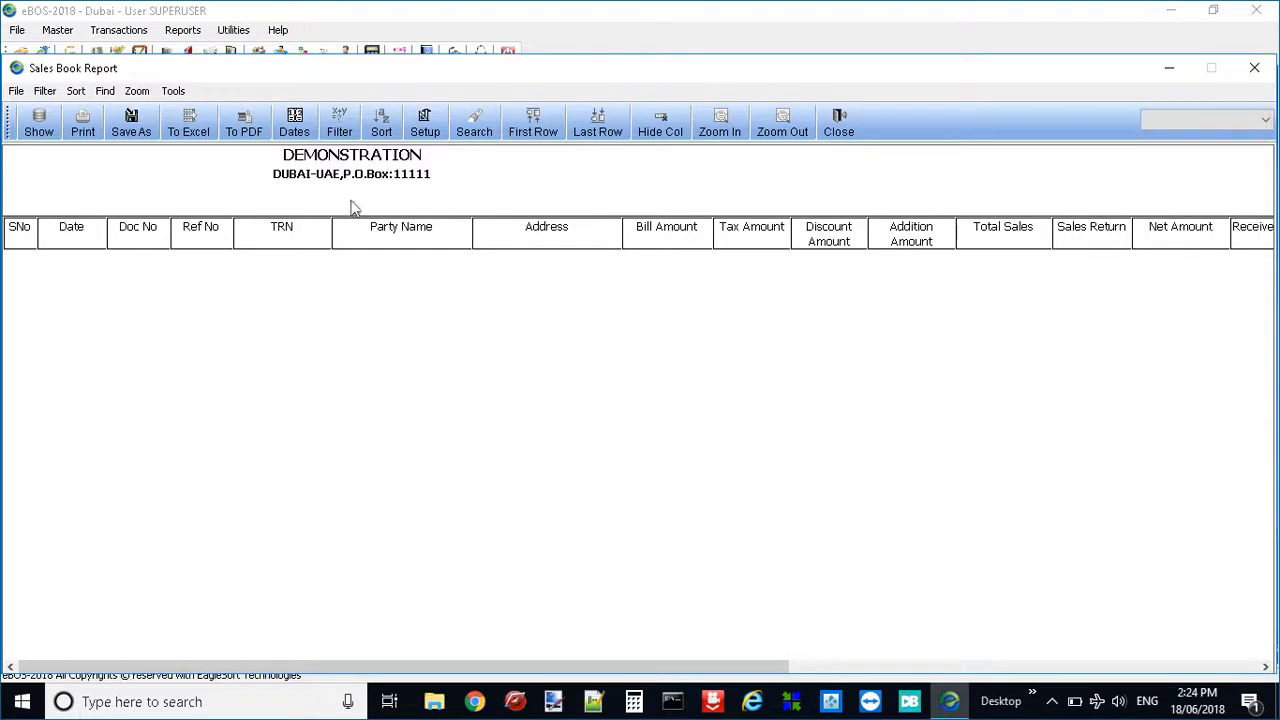
pyautogui.click(1252, 69)
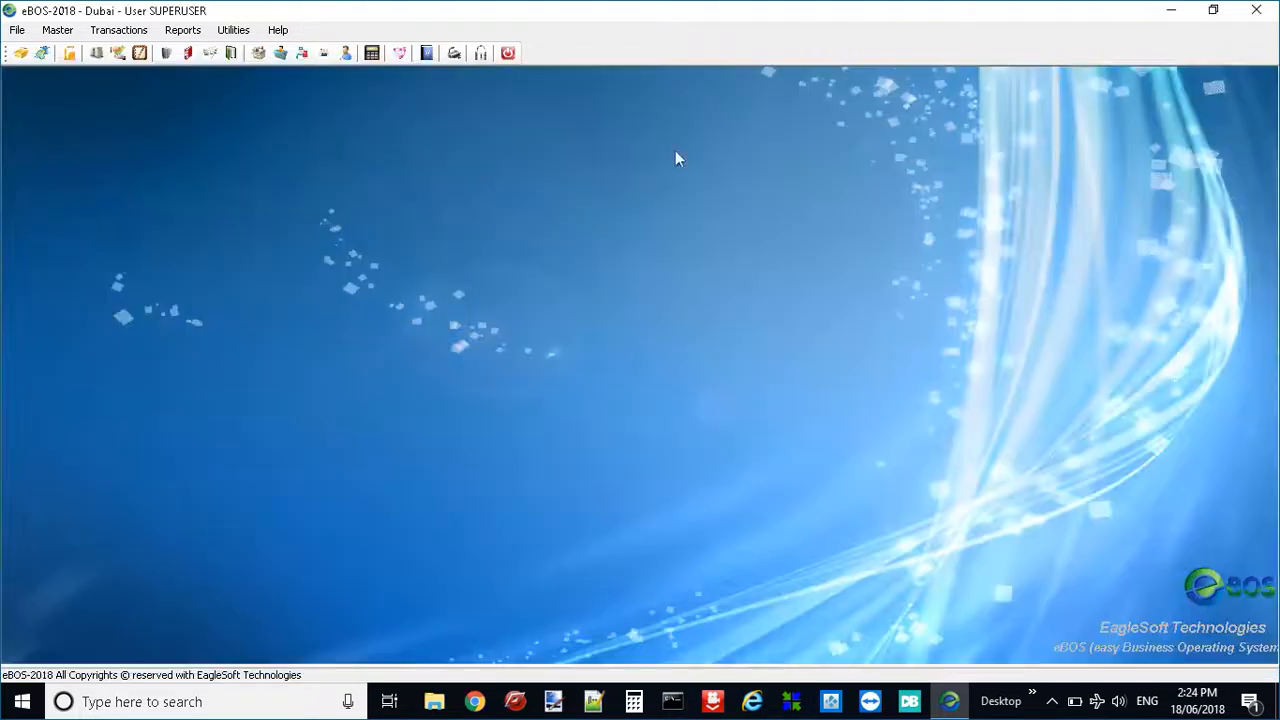
# Step: Review the available report categories from Purchase, VAT and Branch Transfer through Staff, Accounts and Van Details to Consolidated Reports
pyautogui.click(183, 30)
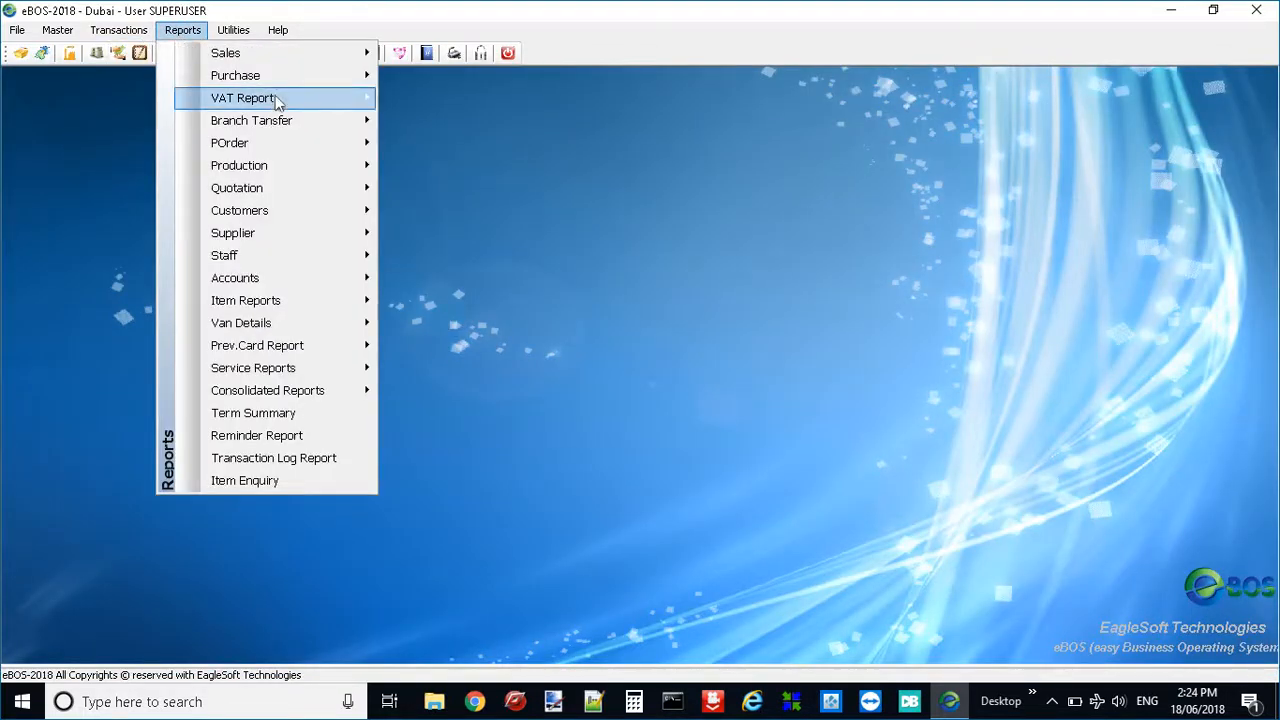
pyautogui.moveTo(281, 86)
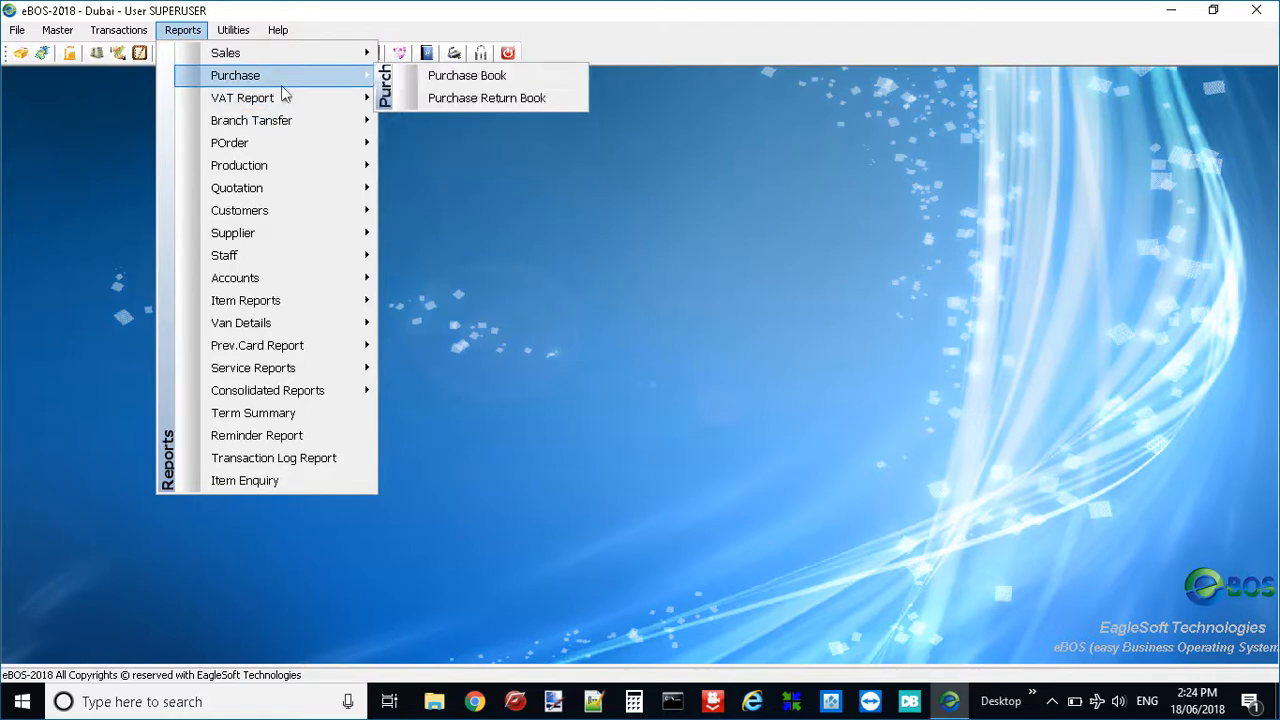
pyautogui.moveTo(296, 65)
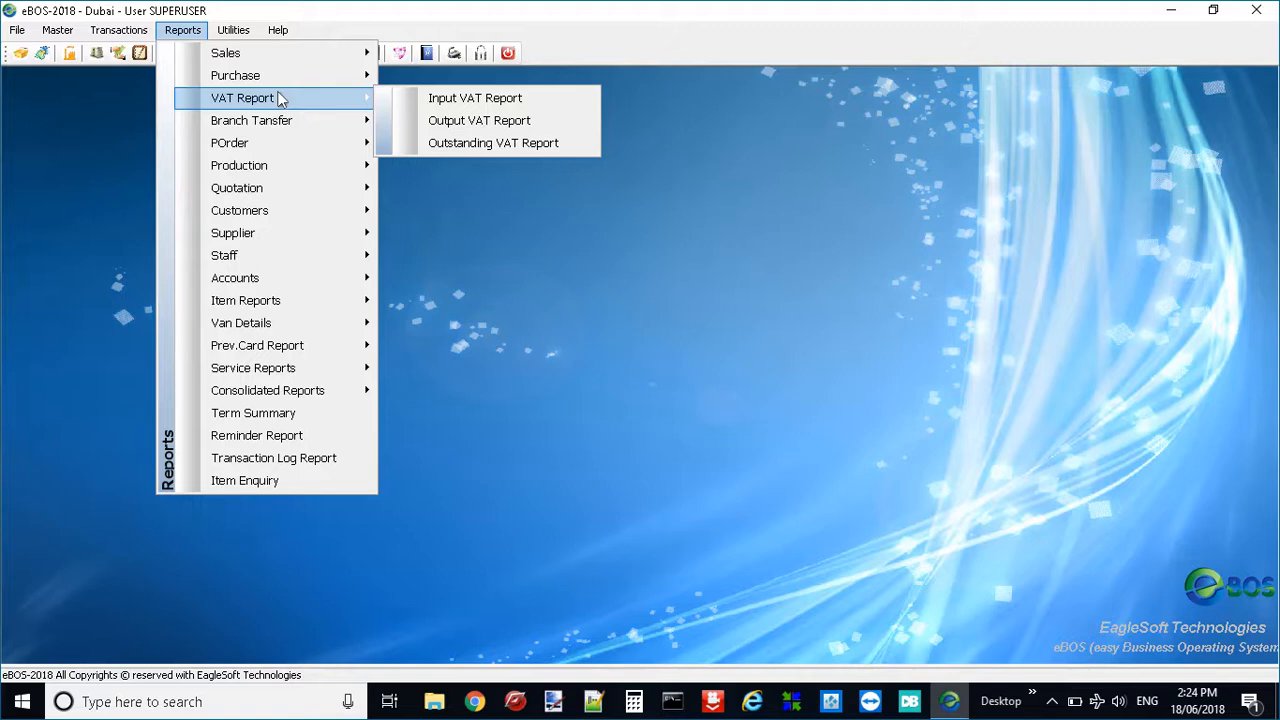
pyautogui.moveTo(276, 125)
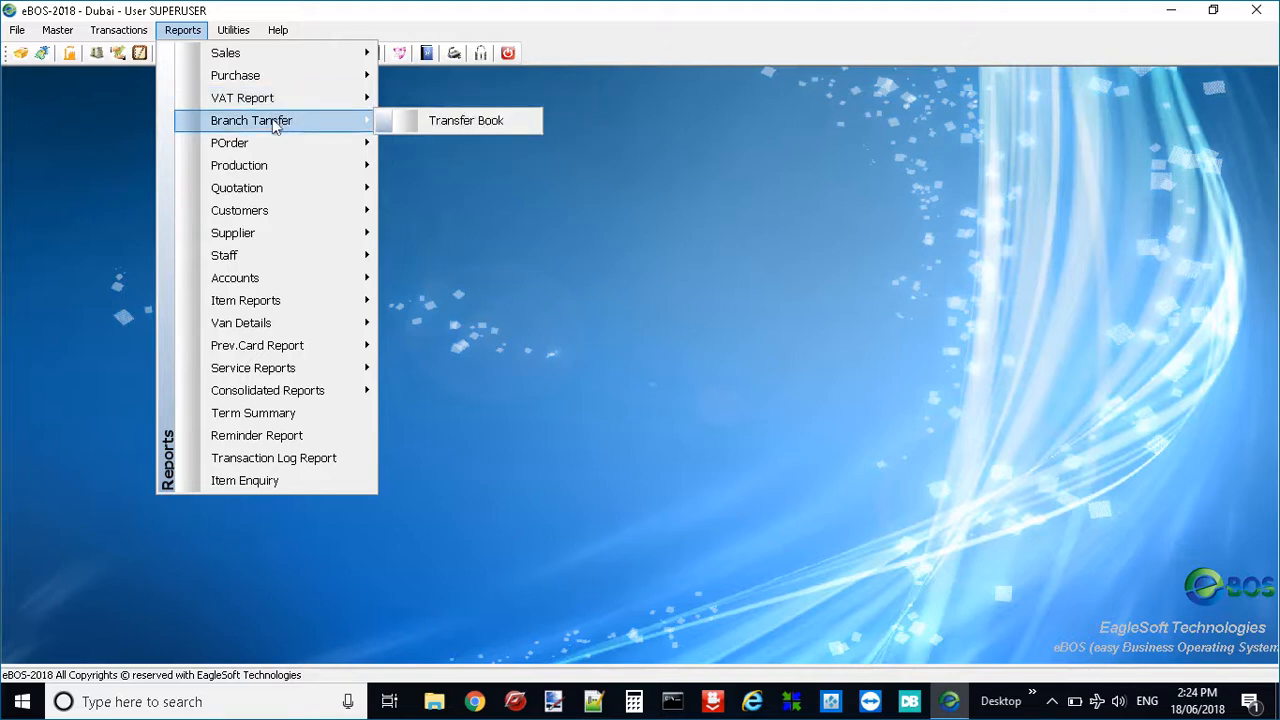
pyautogui.moveTo(277, 195)
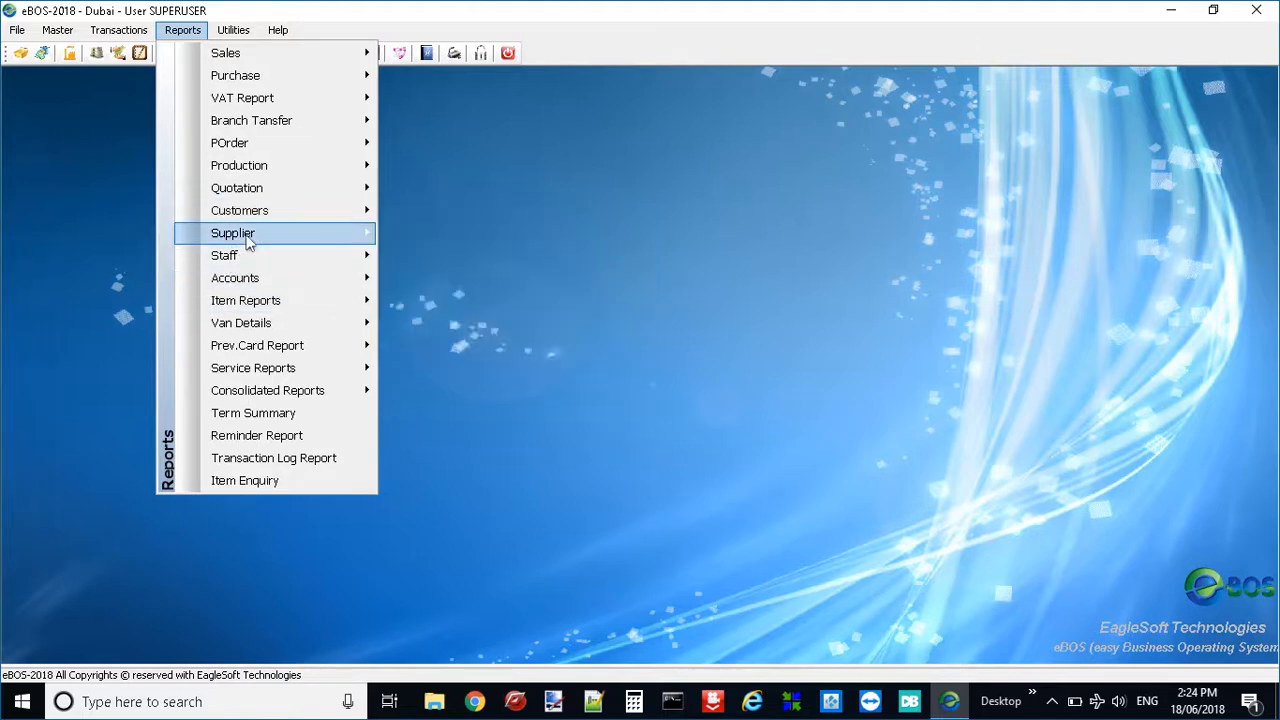
pyautogui.moveTo(249, 243)
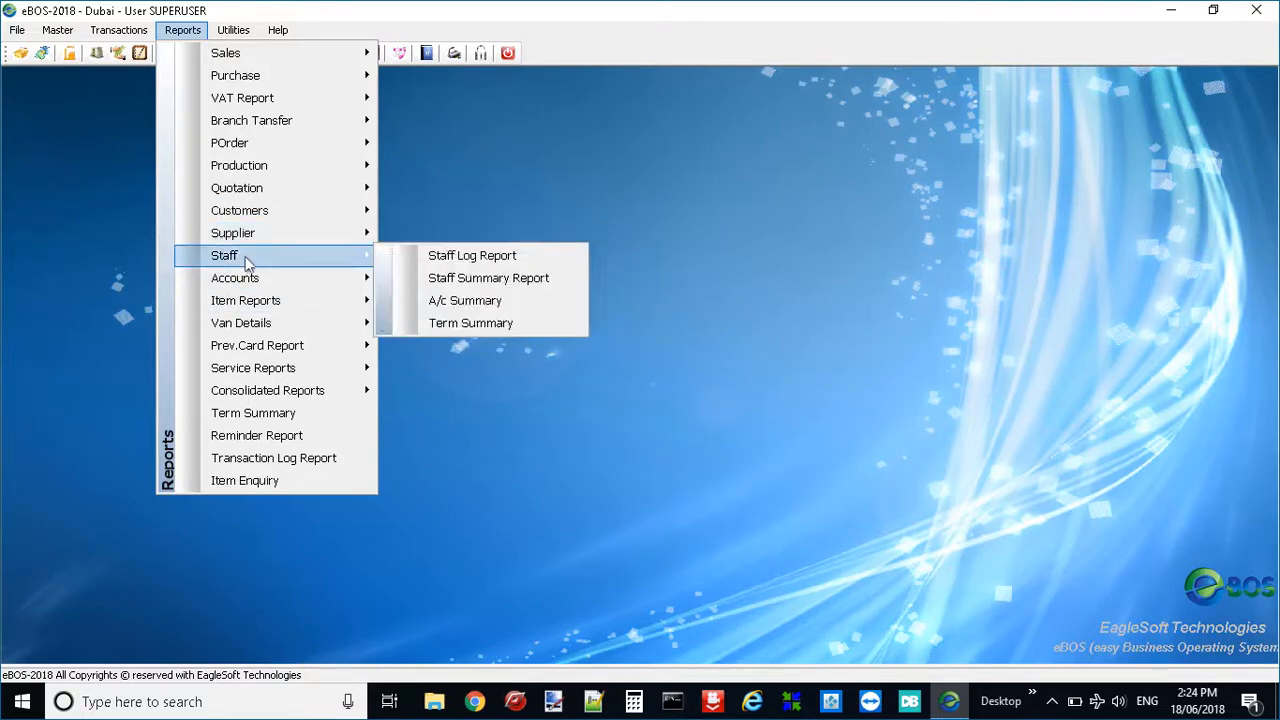
pyautogui.moveTo(248, 284)
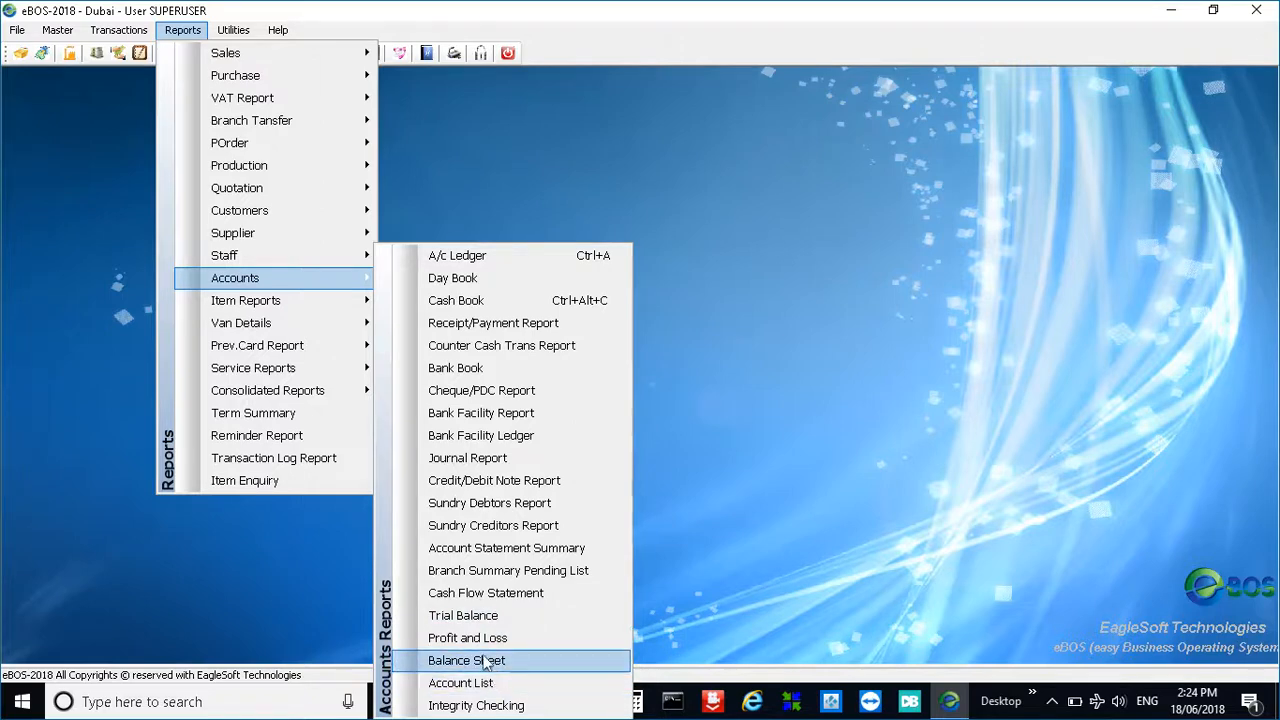
pyautogui.moveTo(224, 310)
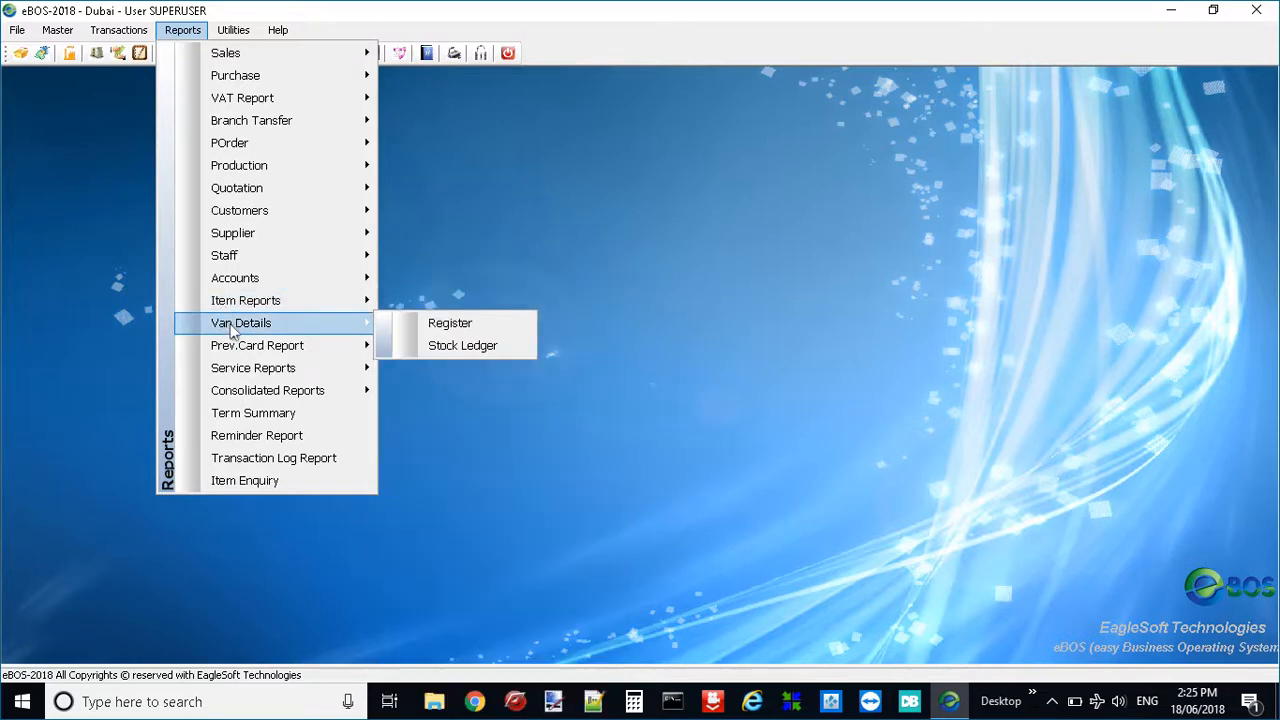
pyautogui.press('Down')
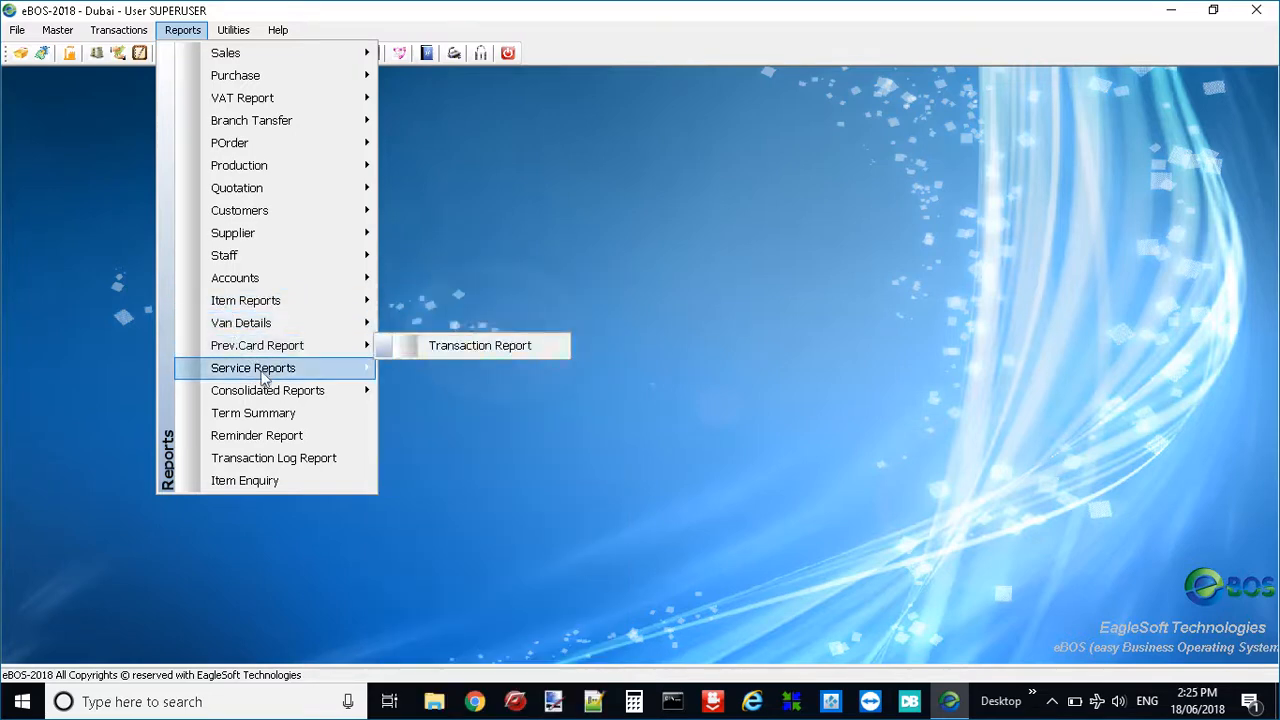
pyautogui.moveTo(281, 400)
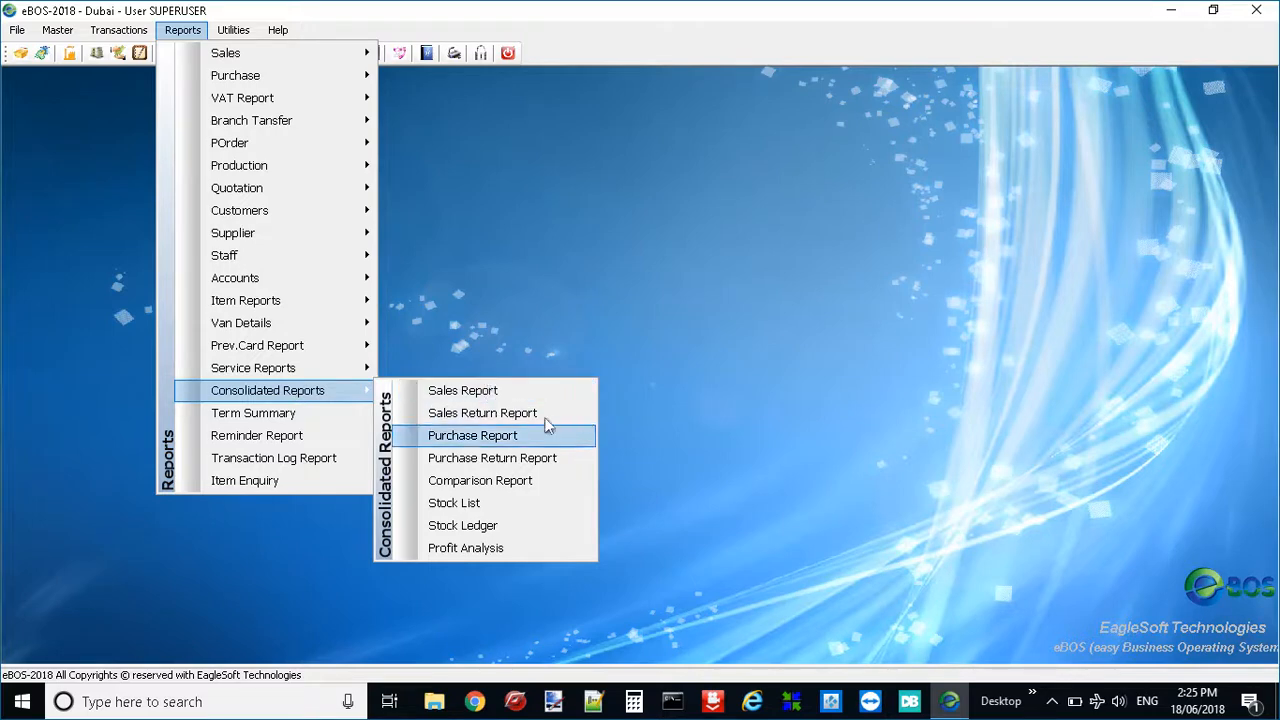
pyautogui.click(509, 396)
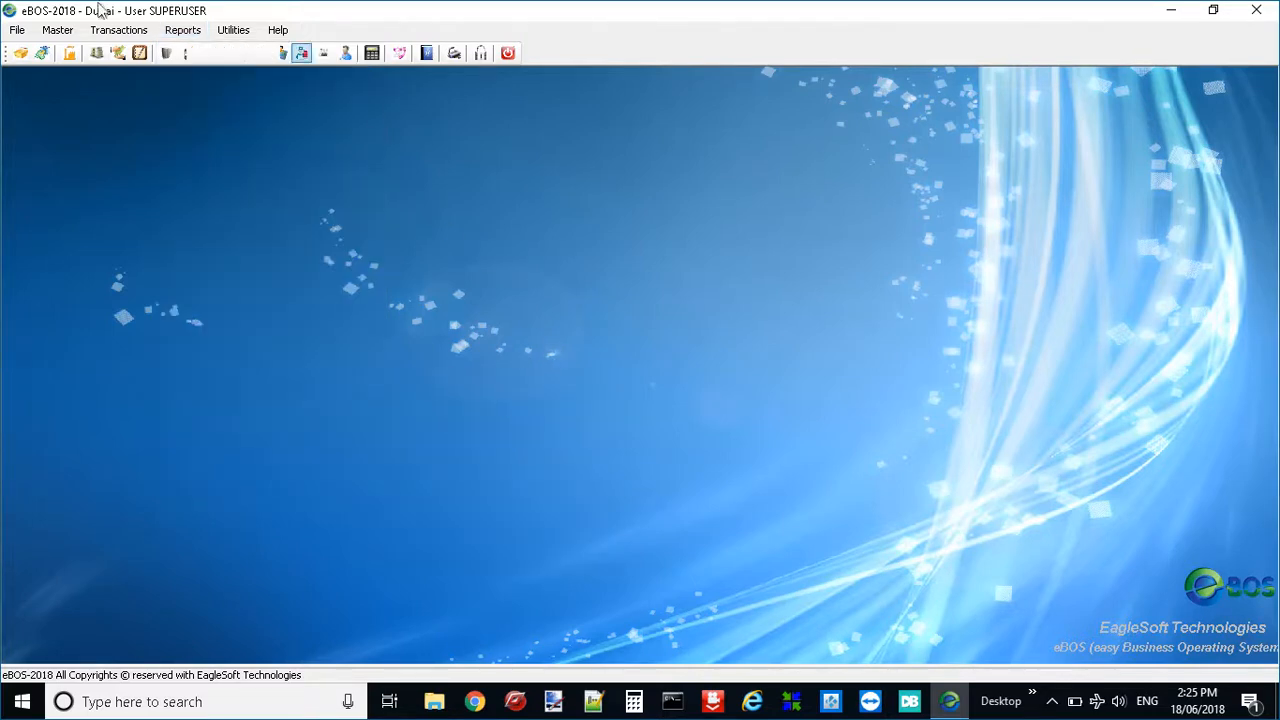
# Step: Display the Transaction Log Report and close it after viewing
pyautogui.click(188, 32)
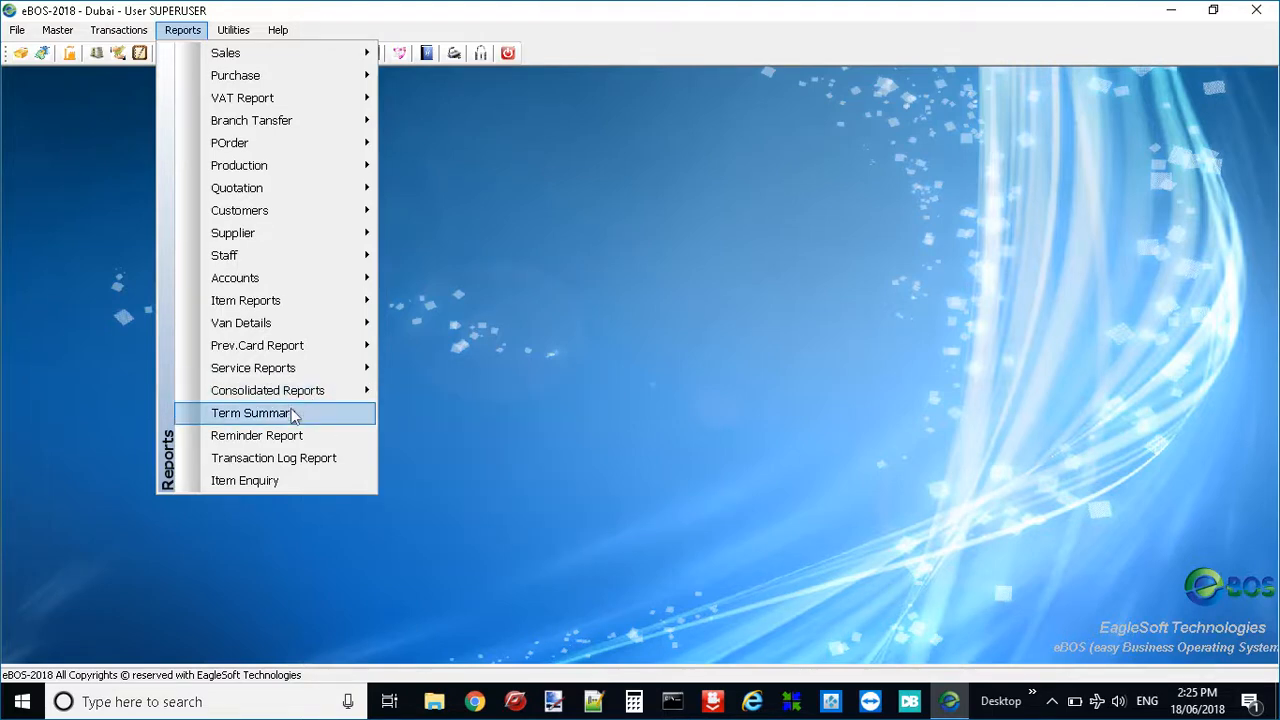
pyautogui.click(285, 458)
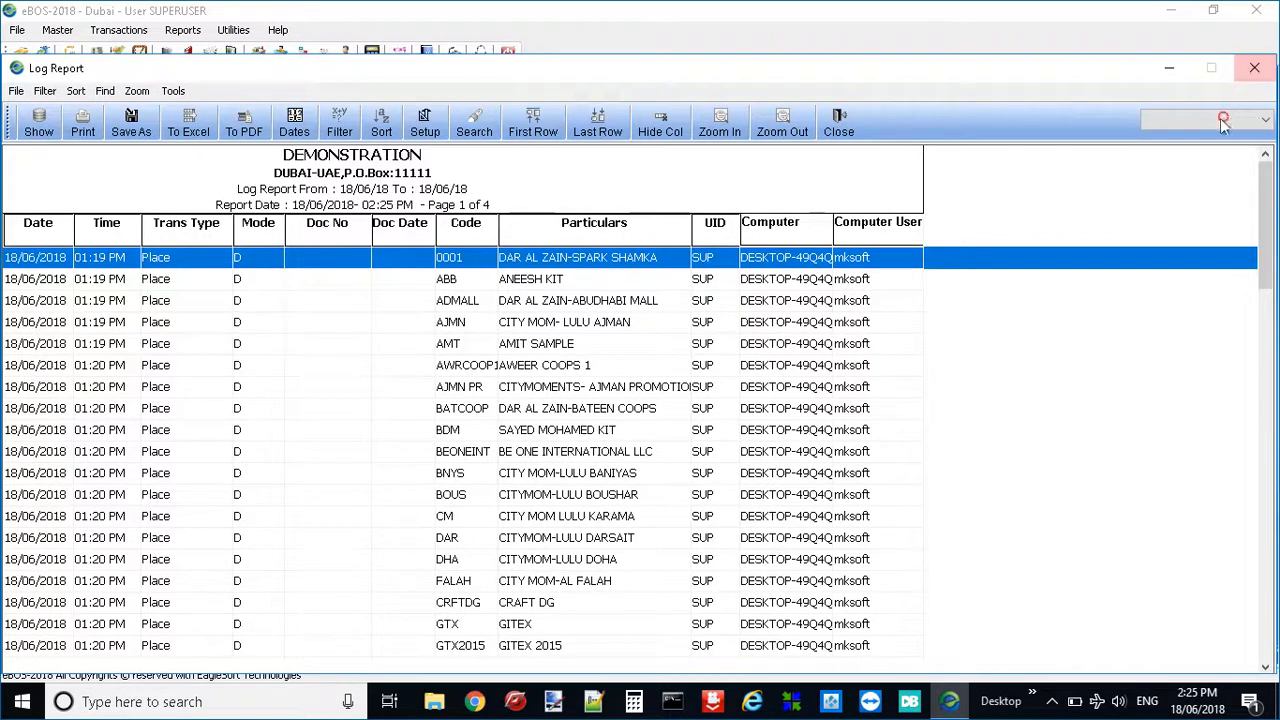
pyautogui.click(1254, 67)
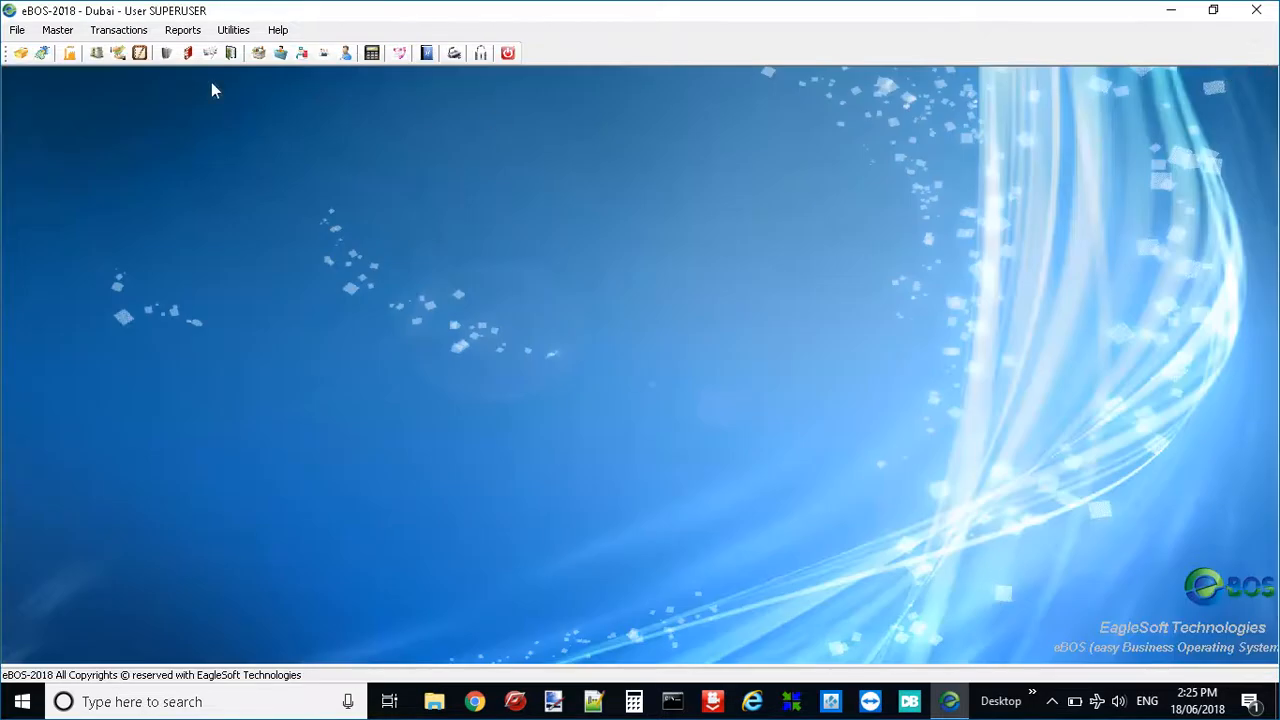
# Step: View the Item Enquiry window with its item list and close it
pyautogui.click(183, 30)
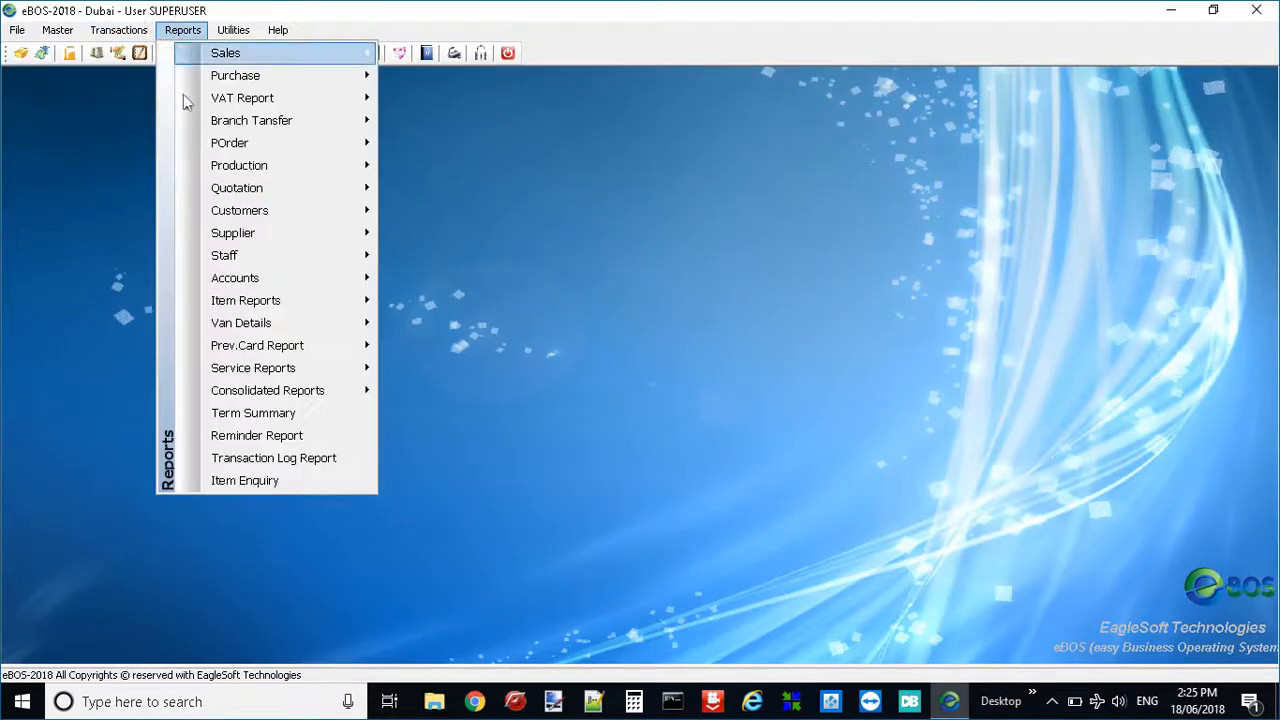
pyautogui.click(245, 480)
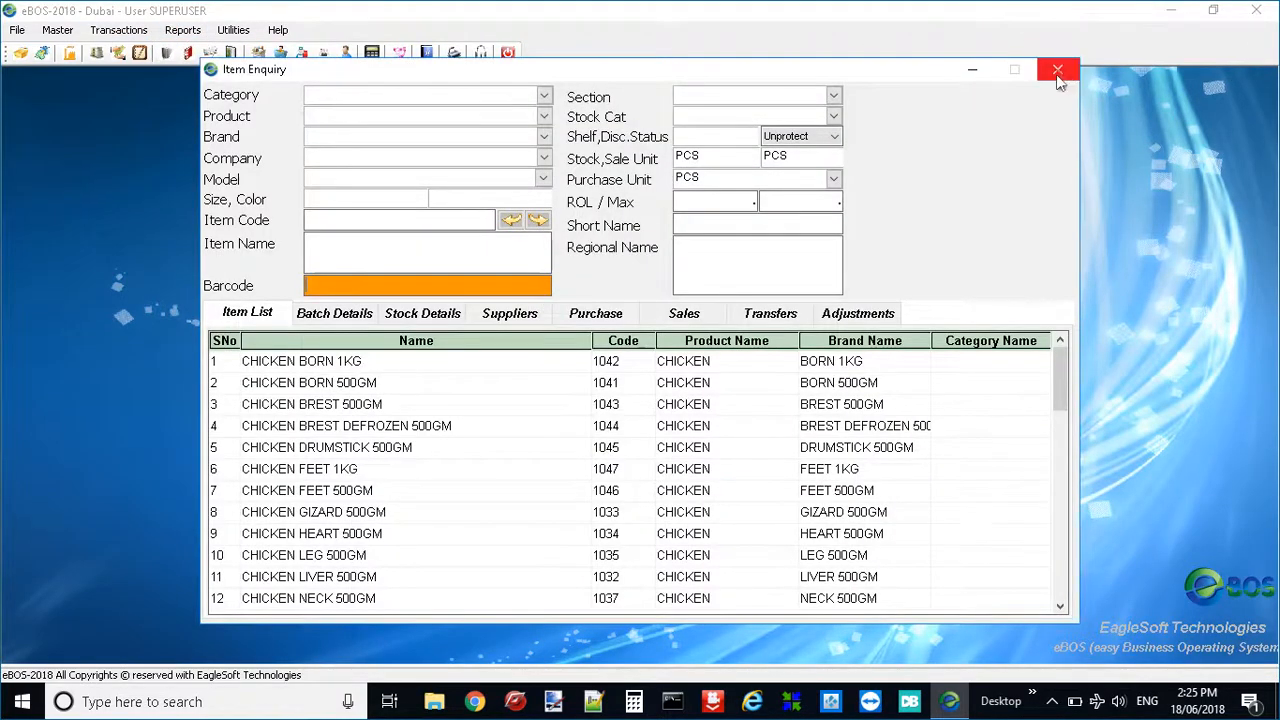
pyautogui.click(1058, 70)
# Step: Open the Administration utility and close it without making changes
pyautogui.click(180, 31)
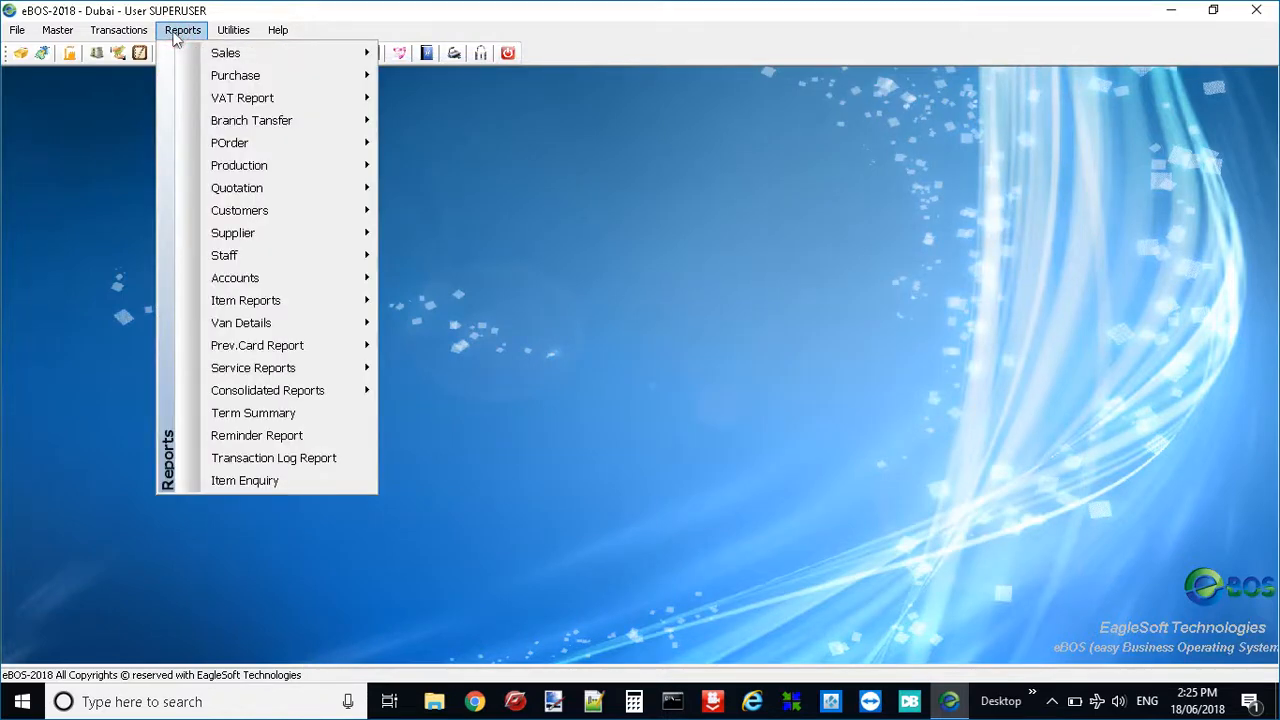
pyautogui.moveTo(233, 31)
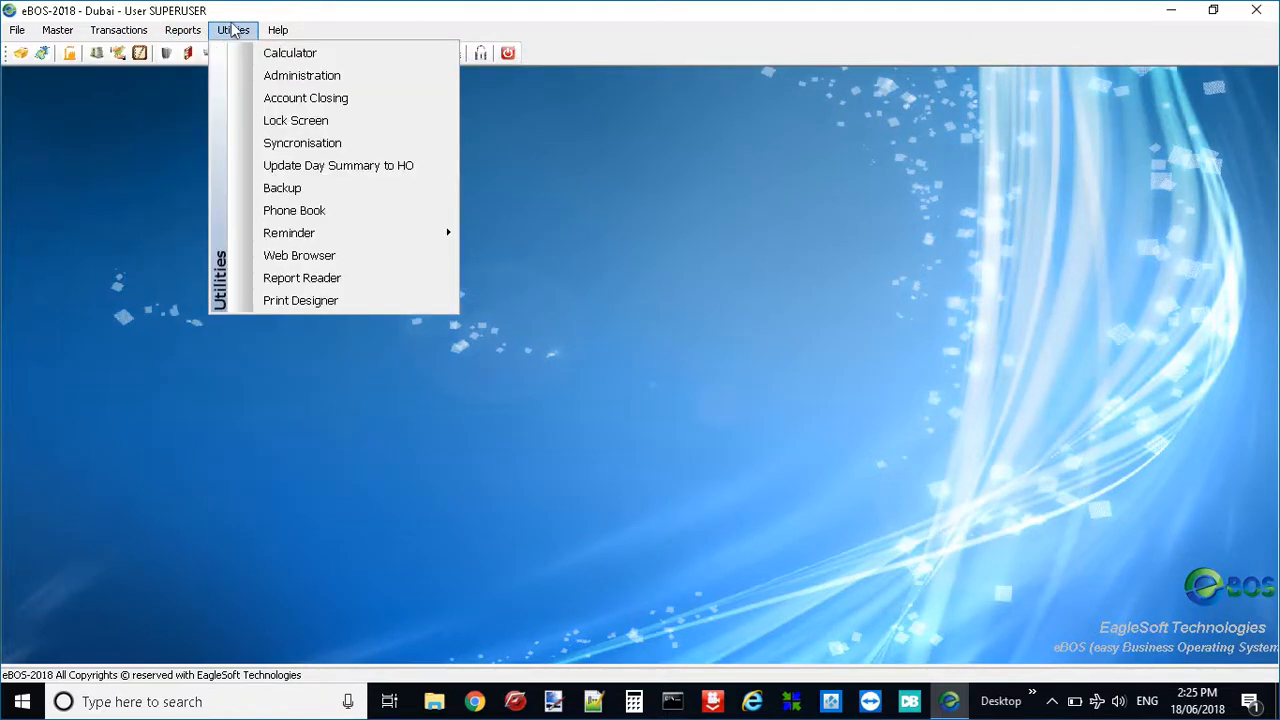
pyautogui.click(328, 78)
pyautogui.click(750, 168)
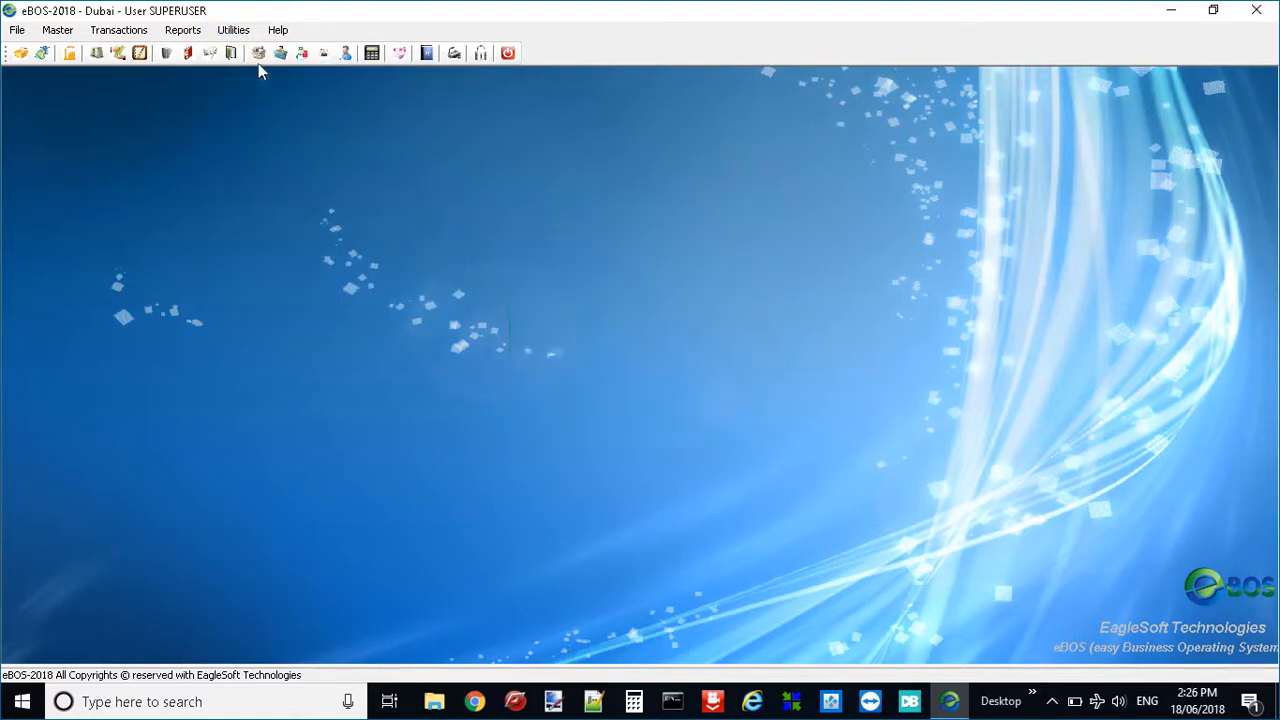
# Step: View the Account Closing options and exit without closing any accounts
pyautogui.click(233, 30)
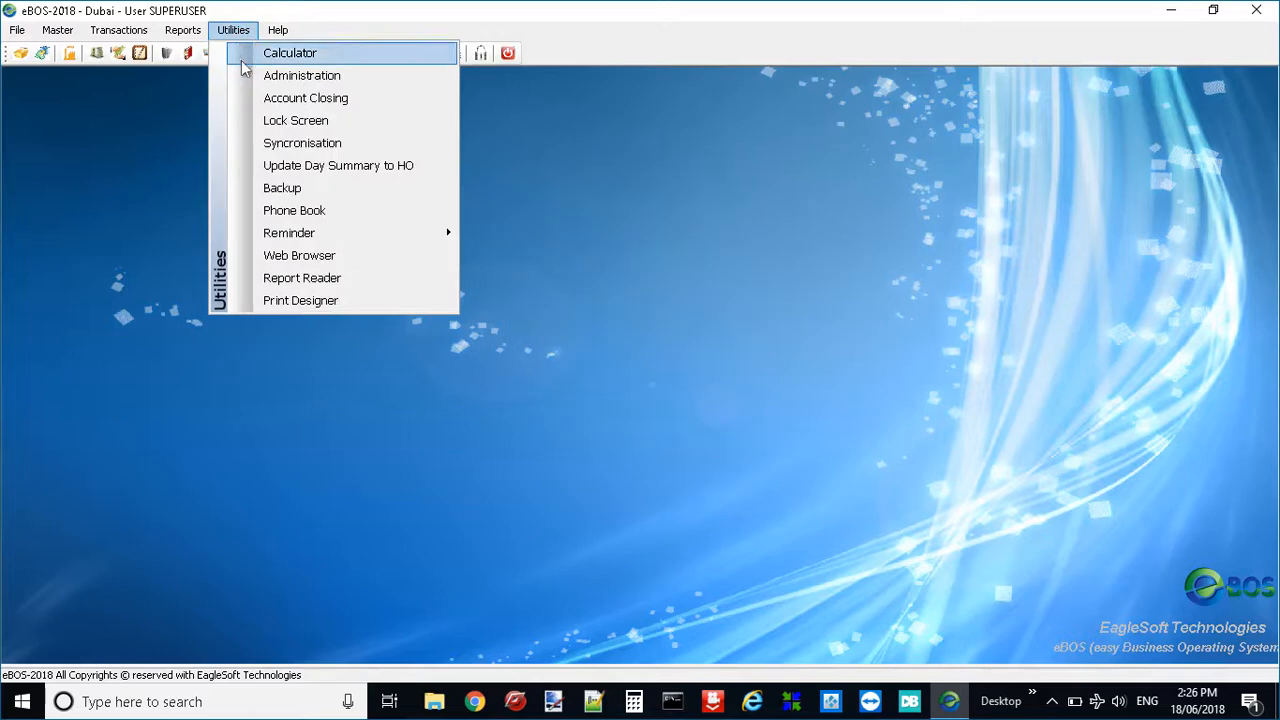
pyautogui.click(274, 104)
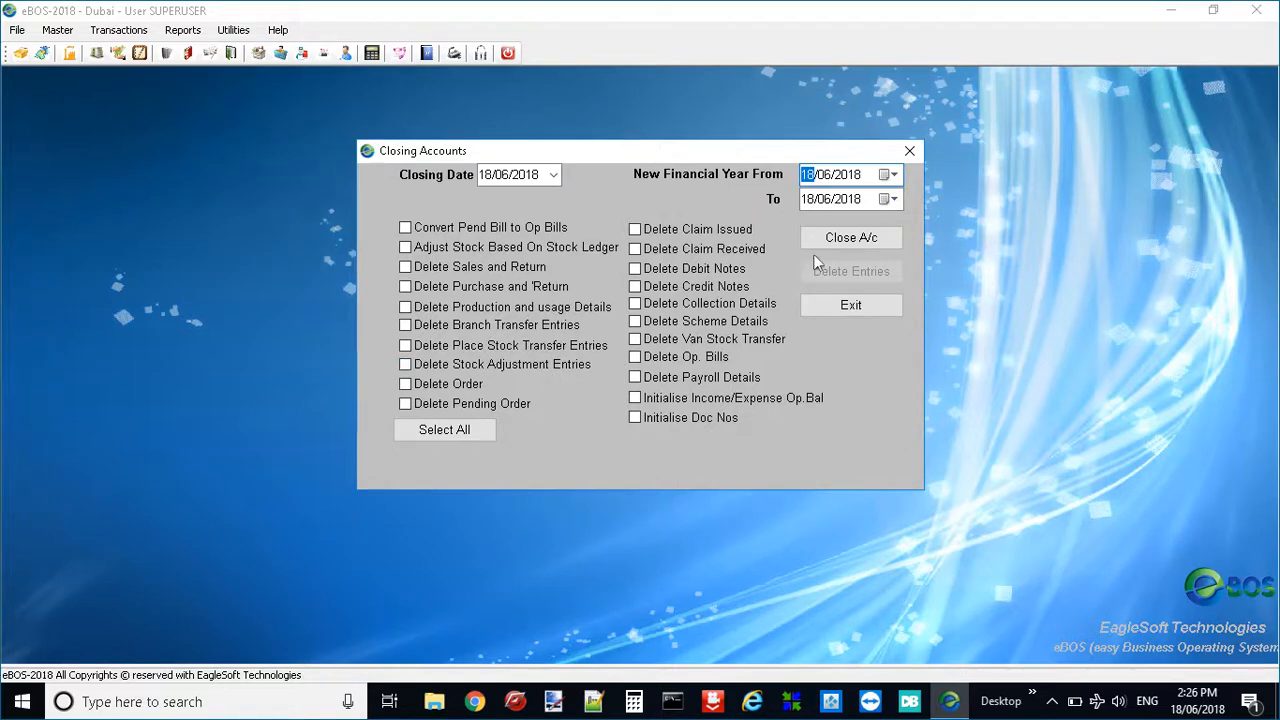
pyautogui.click(909, 151)
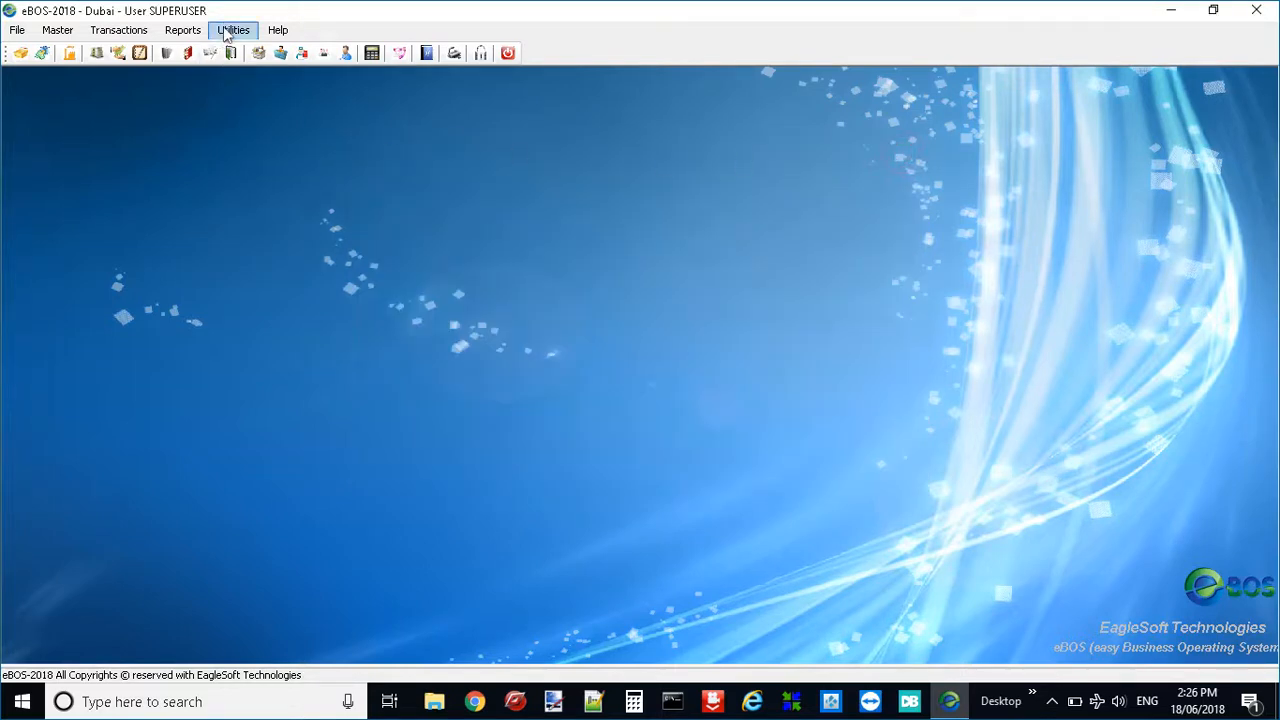
# Step: View the Syncronisation to Main Server utility and close it without starting a synchronisation
pyautogui.click(228, 34)
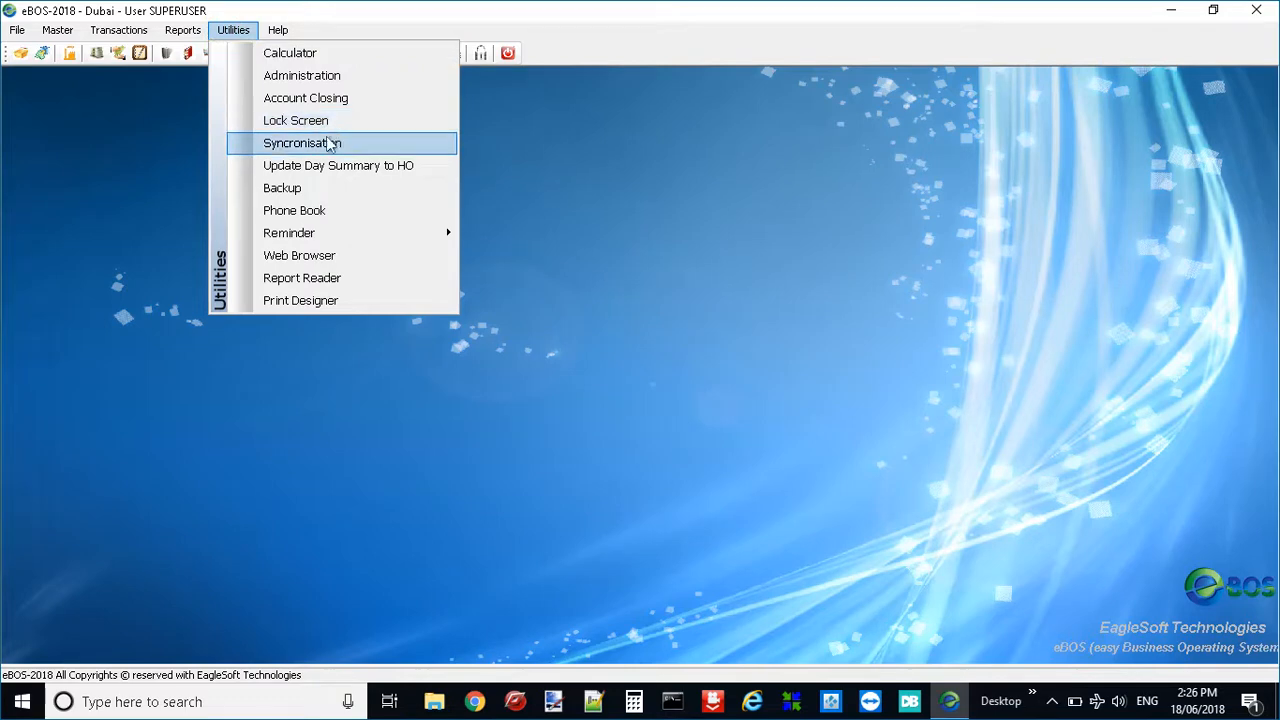
pyautogui.click(338, 146)
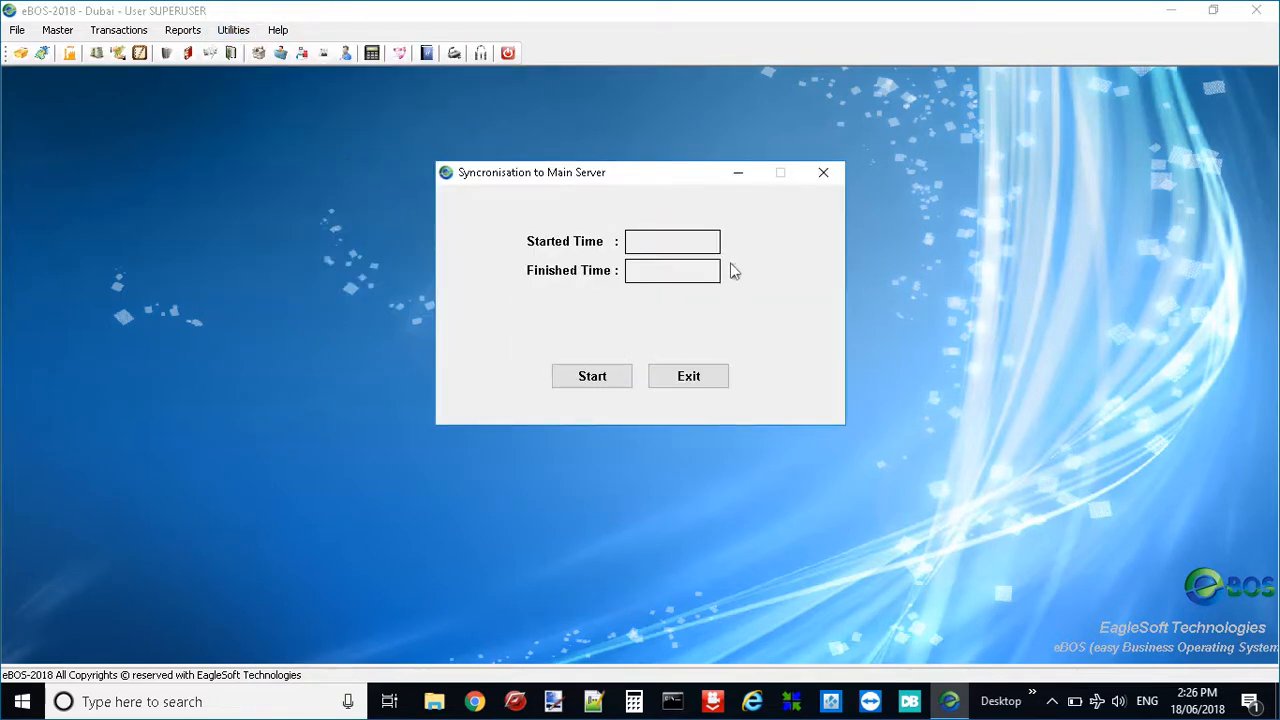
pyautogui.click(824, 174)
# Step: View the Backup utility's destination options and close it without taking a backup
pyautogui.click(234, 31)
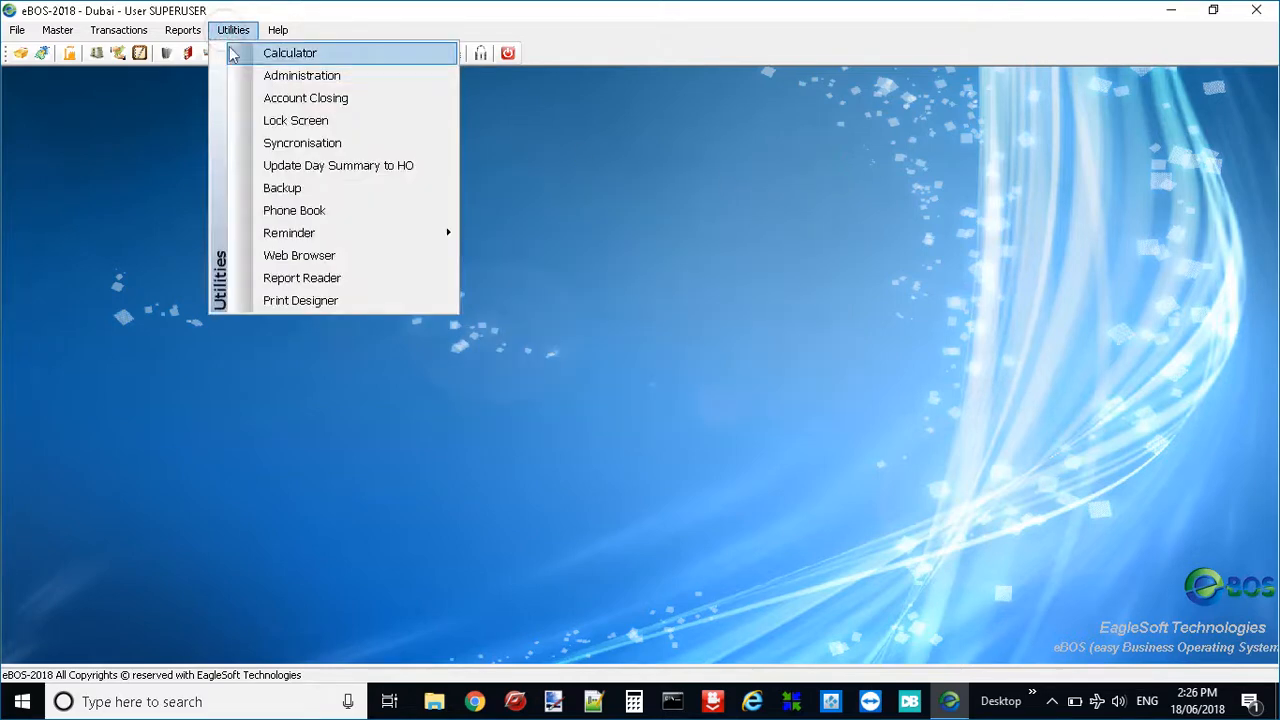
pyautogui.click(300, 190)
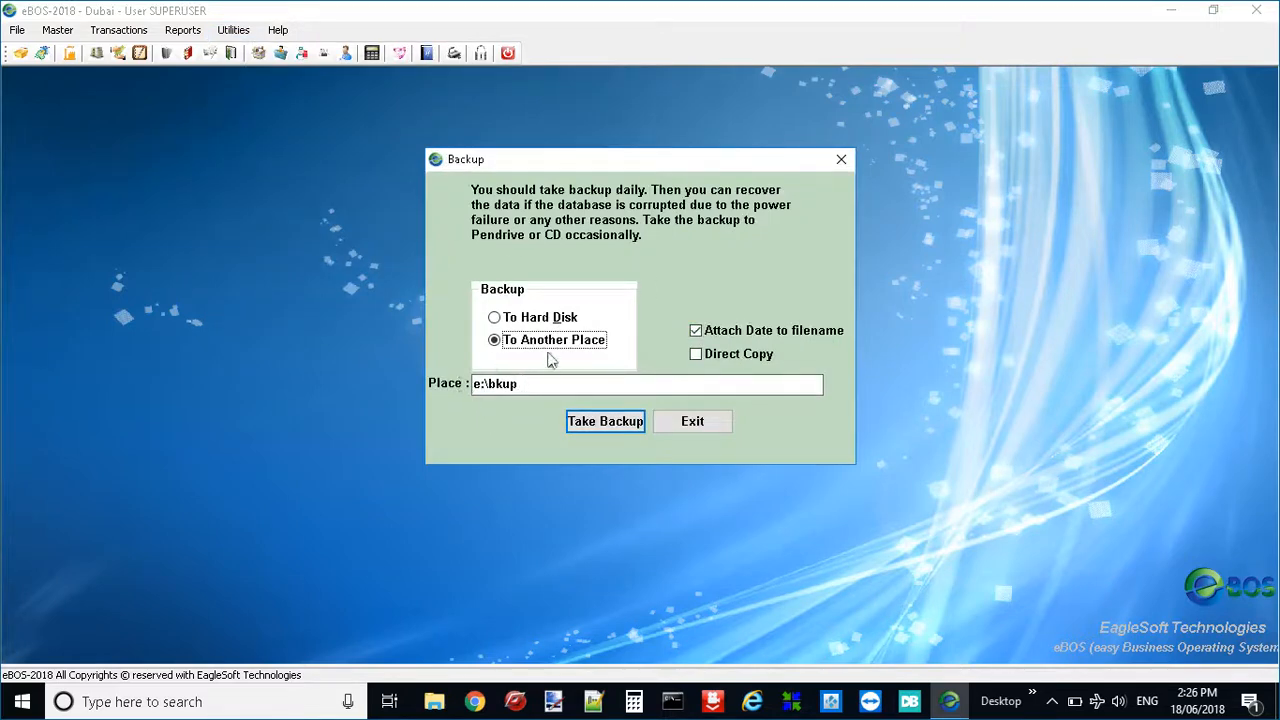
pyautogui.click(841, 159)
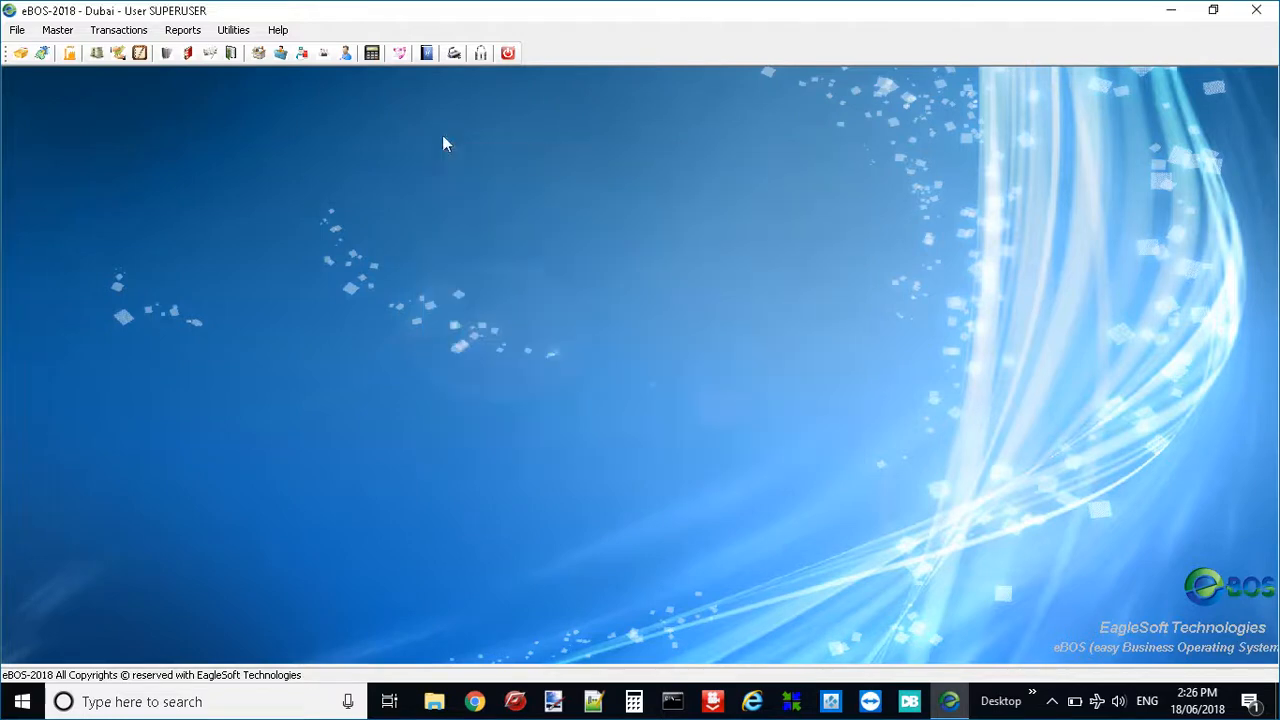
# Step: View the Reminder Entry form and close it without saving a reminder
pyautogui.click(233, 30)
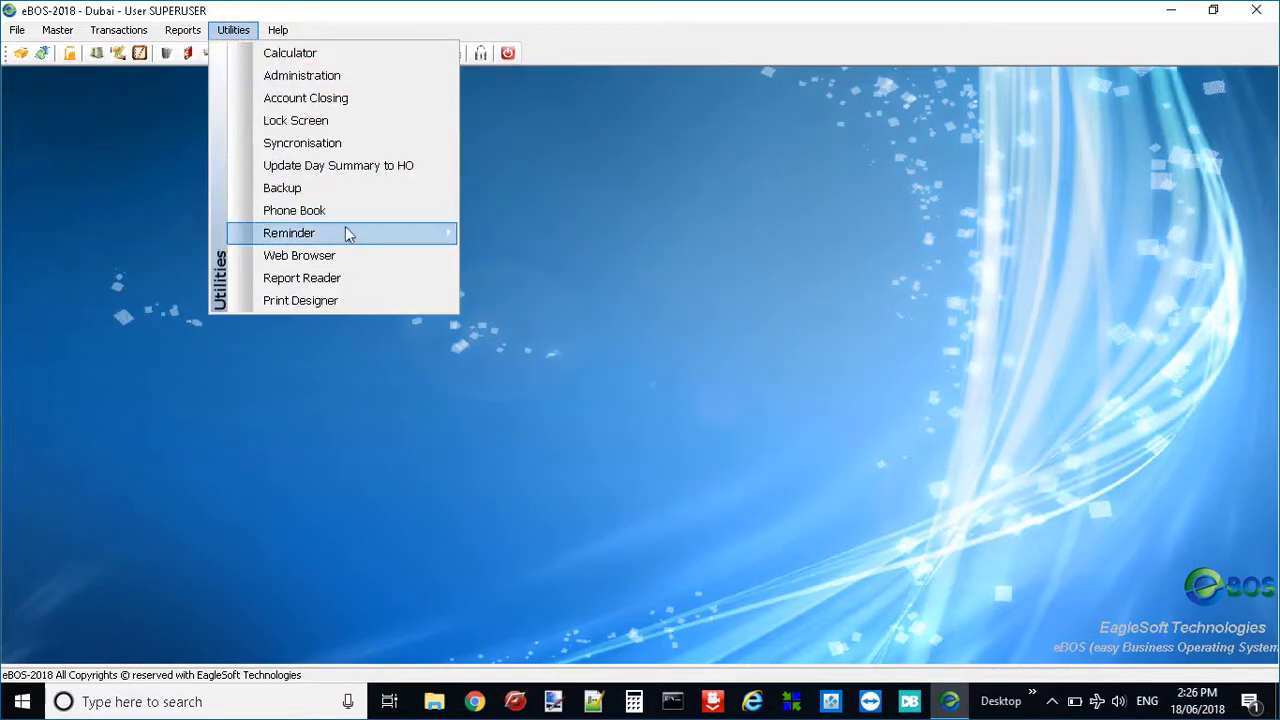
pyautogui.click(383, 232)
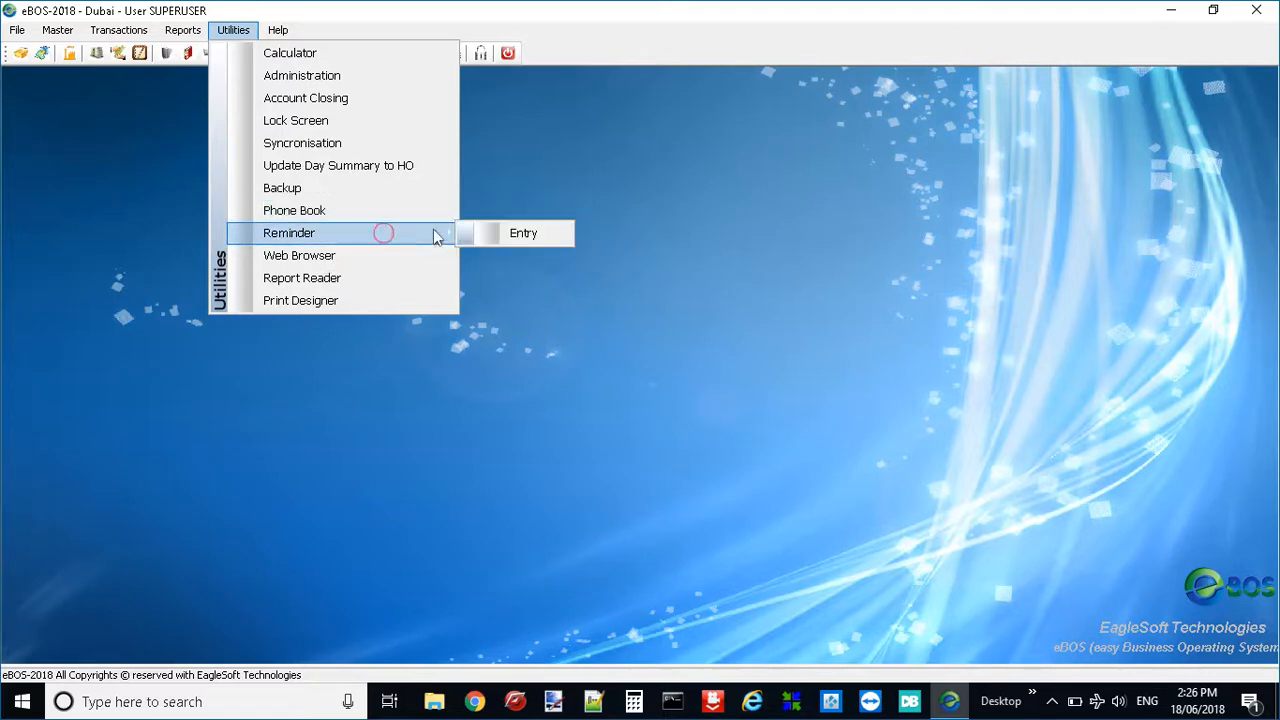
pyautogui.click(515, 233)
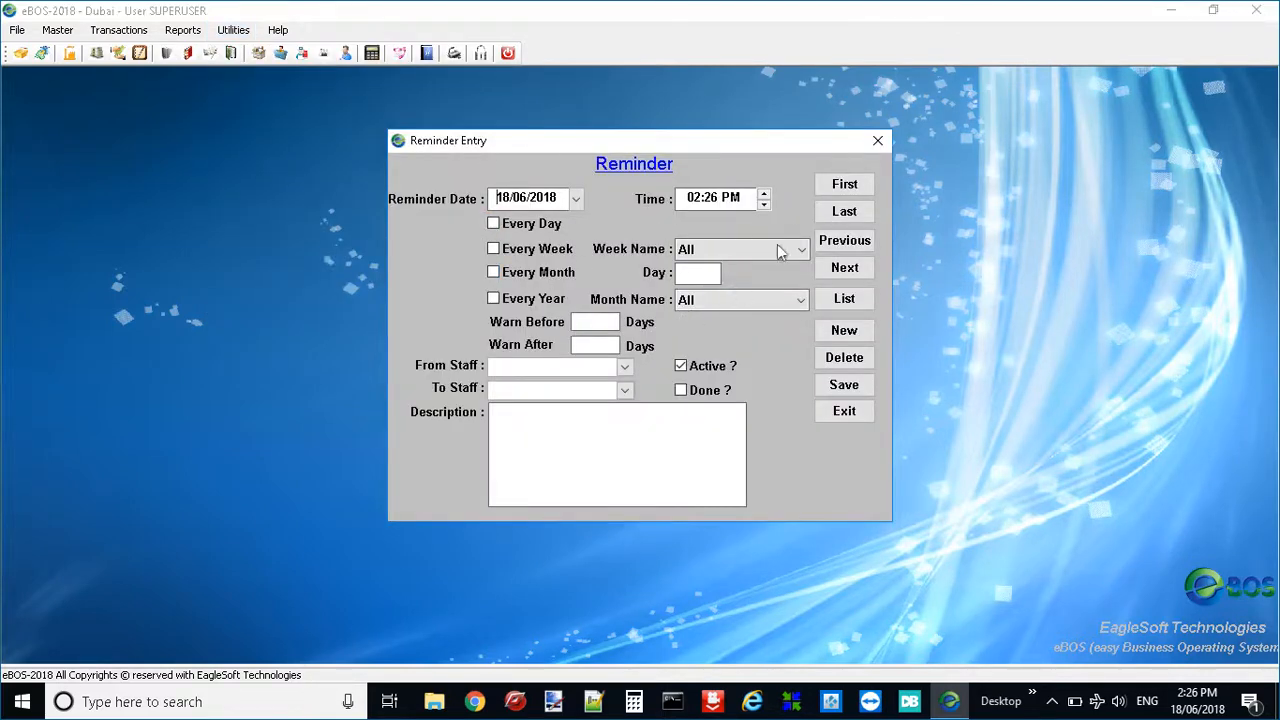
pyautogui.click(876, 143)
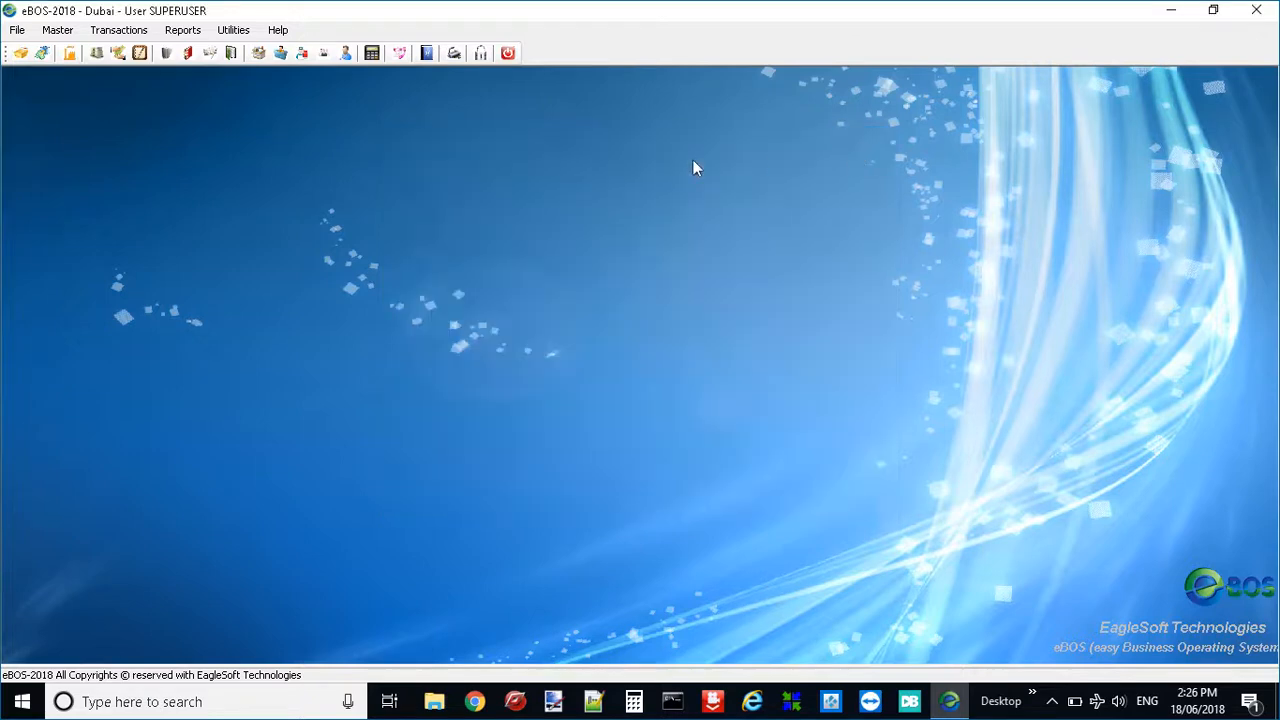
# Step: View the Sales invoice layout in the Print Designer and exit without making changes
pyautogui.click(246, 31)
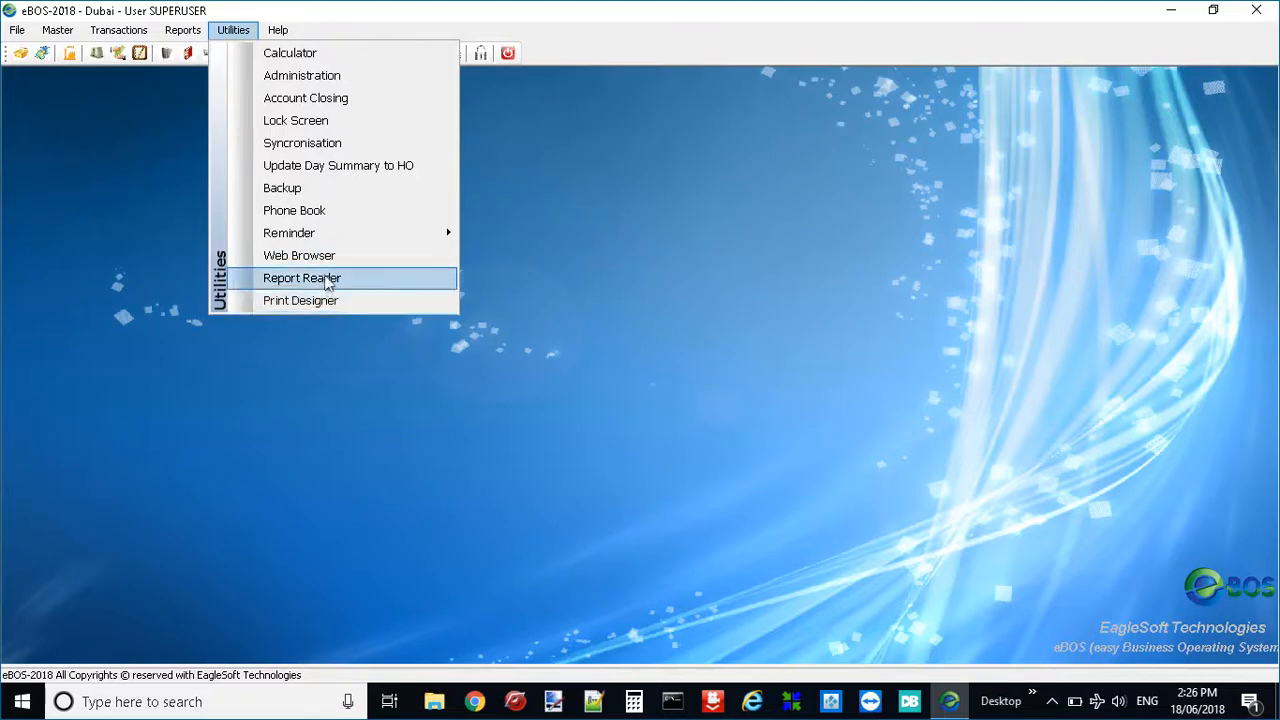
pyautogui.click(324, 304)
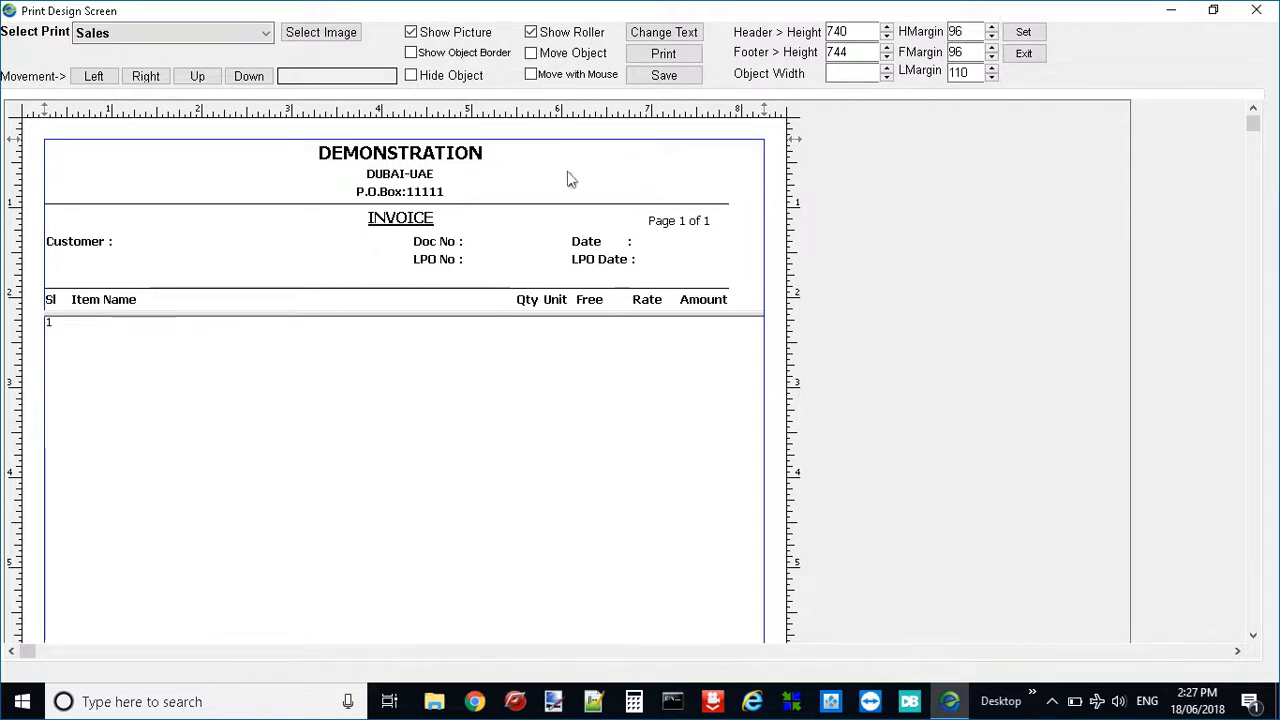
pyautogui.click(1023, 53)
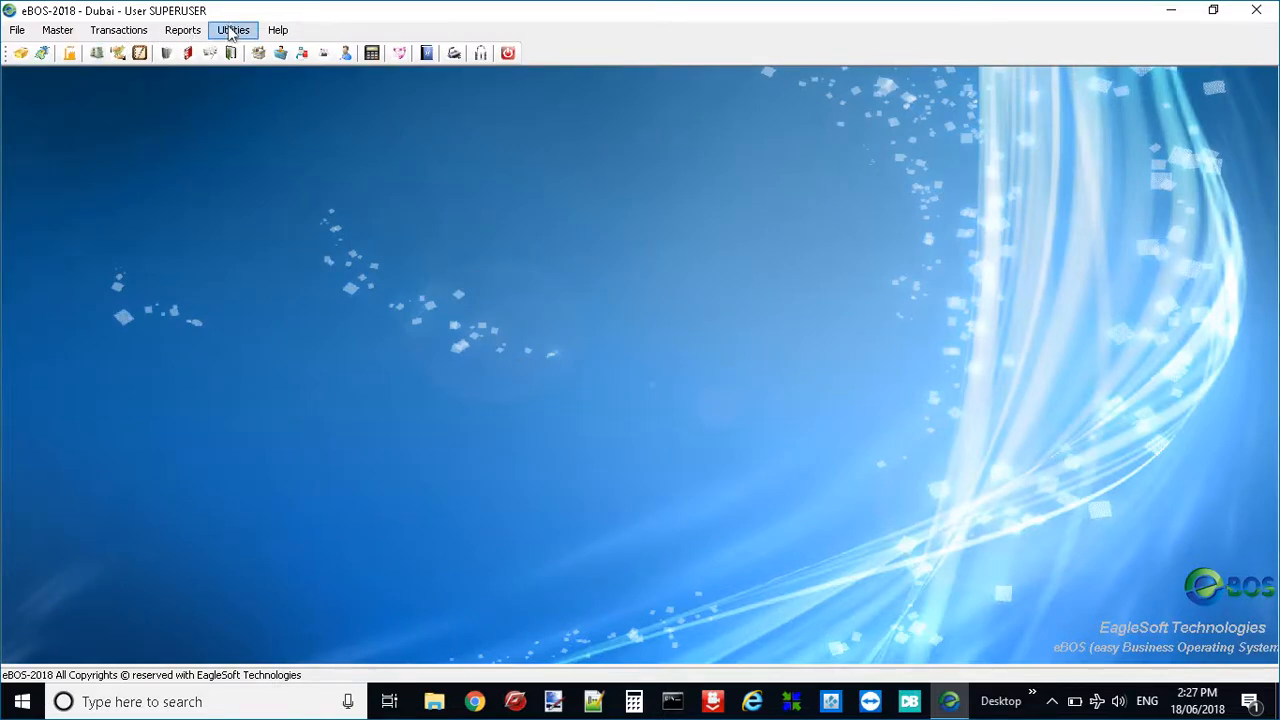
pyautogui.click(232, 33)
pyautogui.moveTo(273, 42)
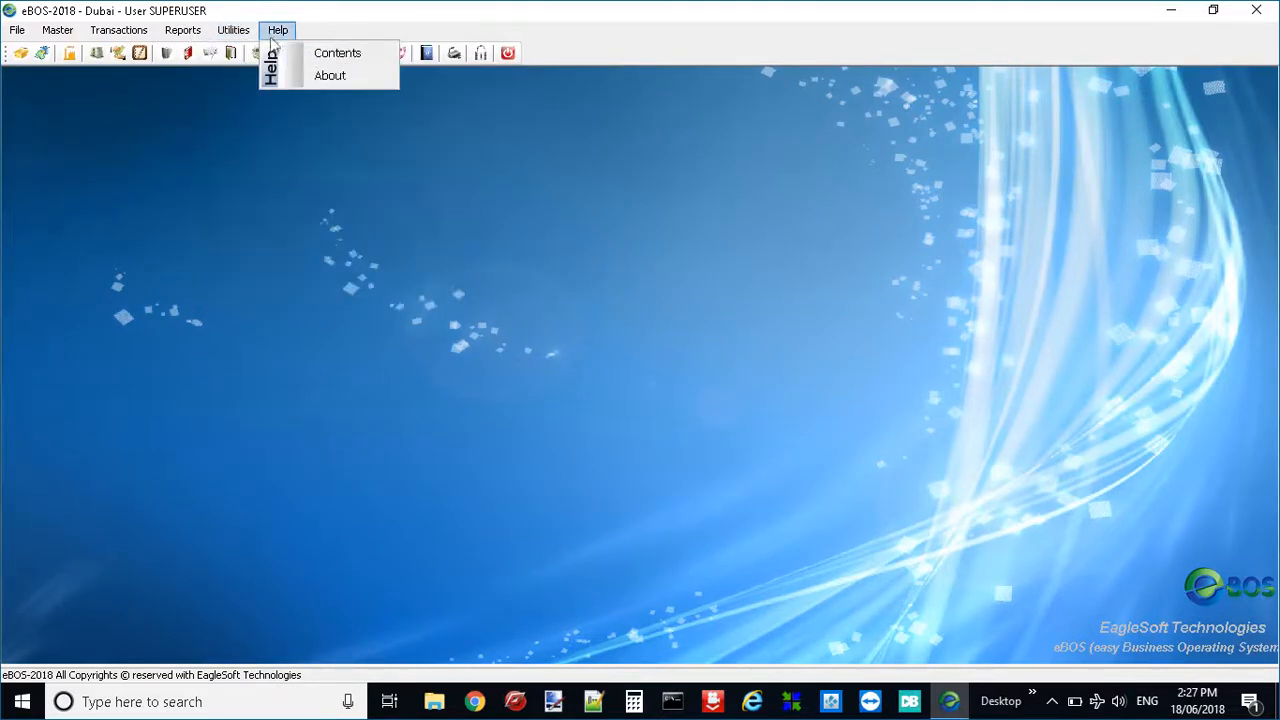
pyautogui.click(305, 117)
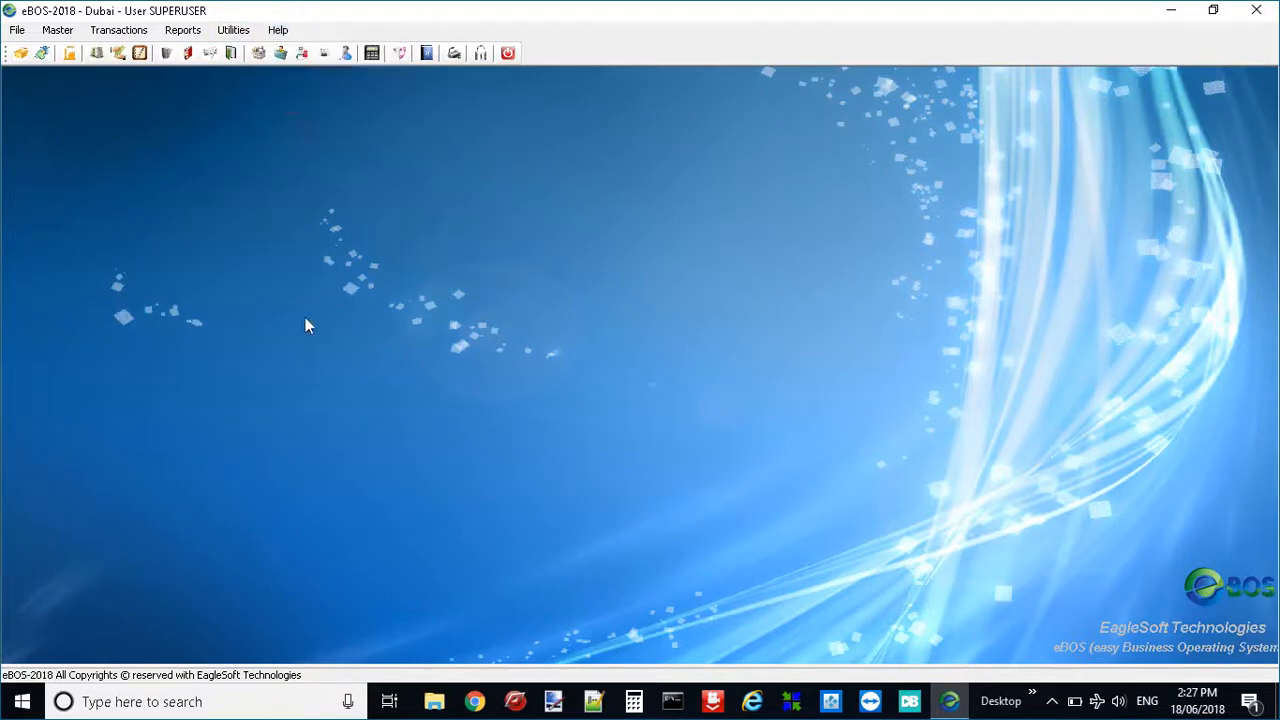